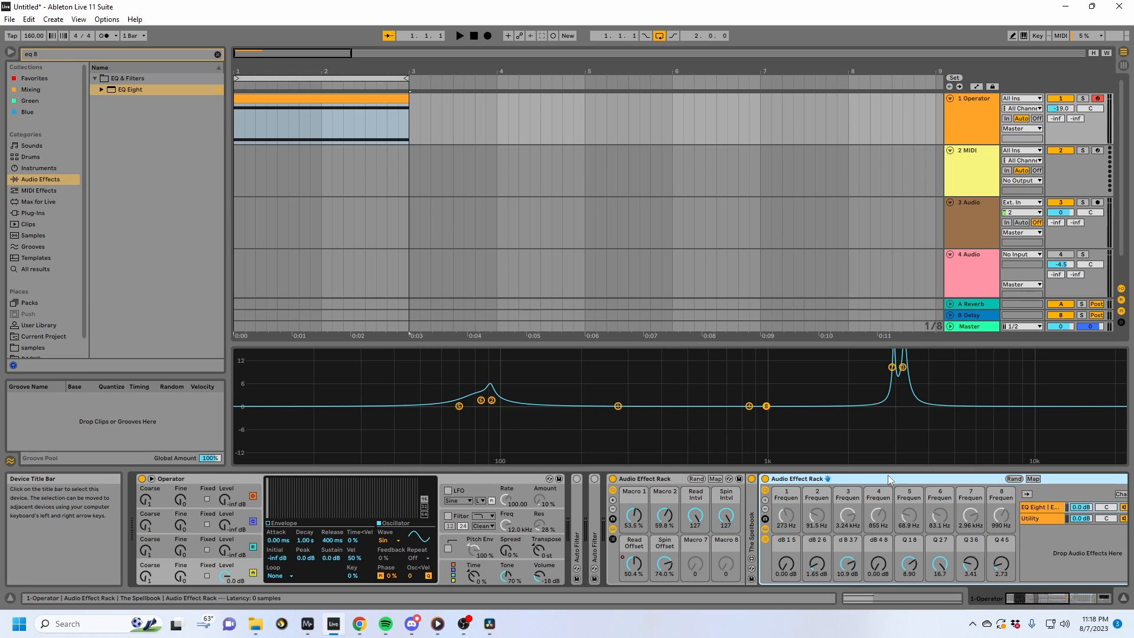
Look through the Operator track's device chain, from the Auto Filter and Audio Effect Racks to EQ Eight and Saturator.
key("Right")
key("Right")
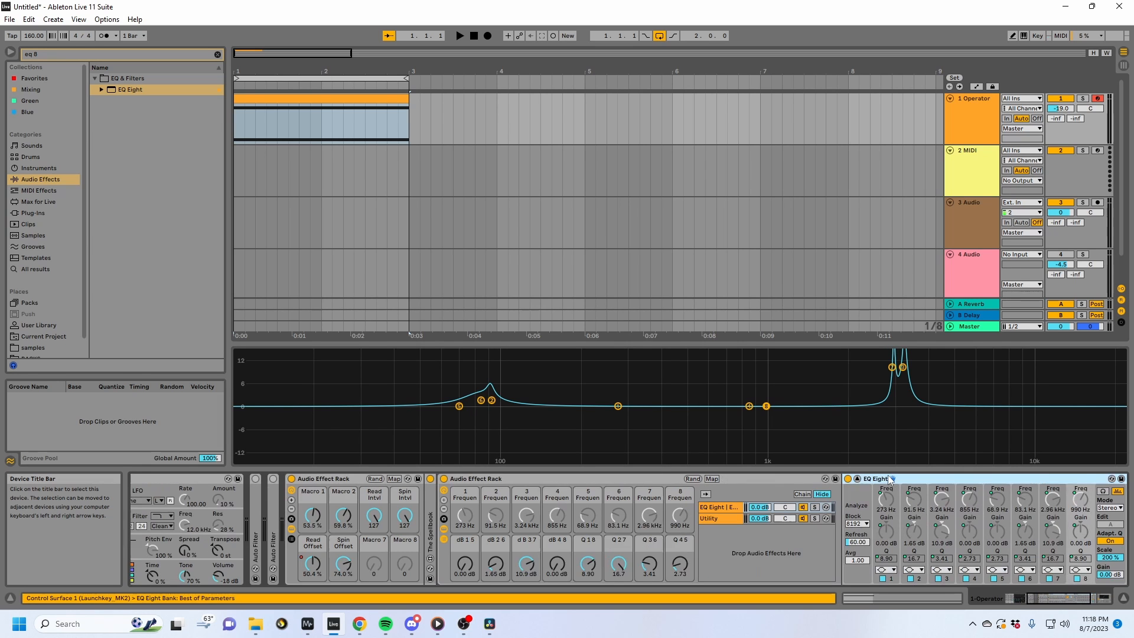
key("Left")
key("Left")
key("Right")
key("Right")
key("Right")
key("Right")
key("Right")
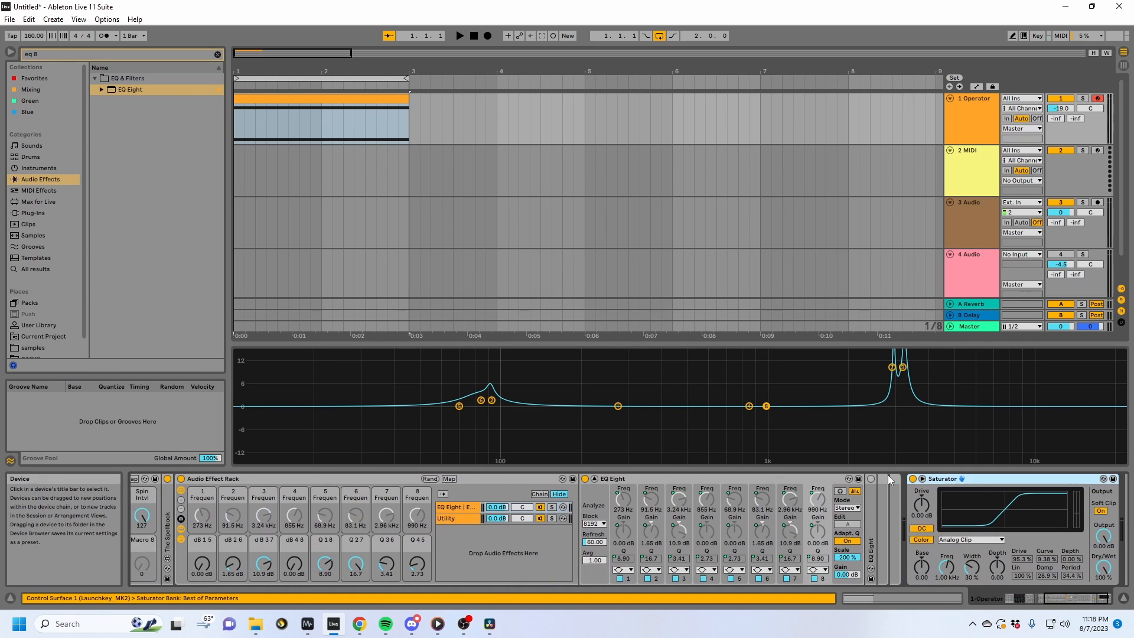
key("Left")
left_click(845, 476)
key("Left")
key("Left")
key("Left")
key("Left")
key("Left")
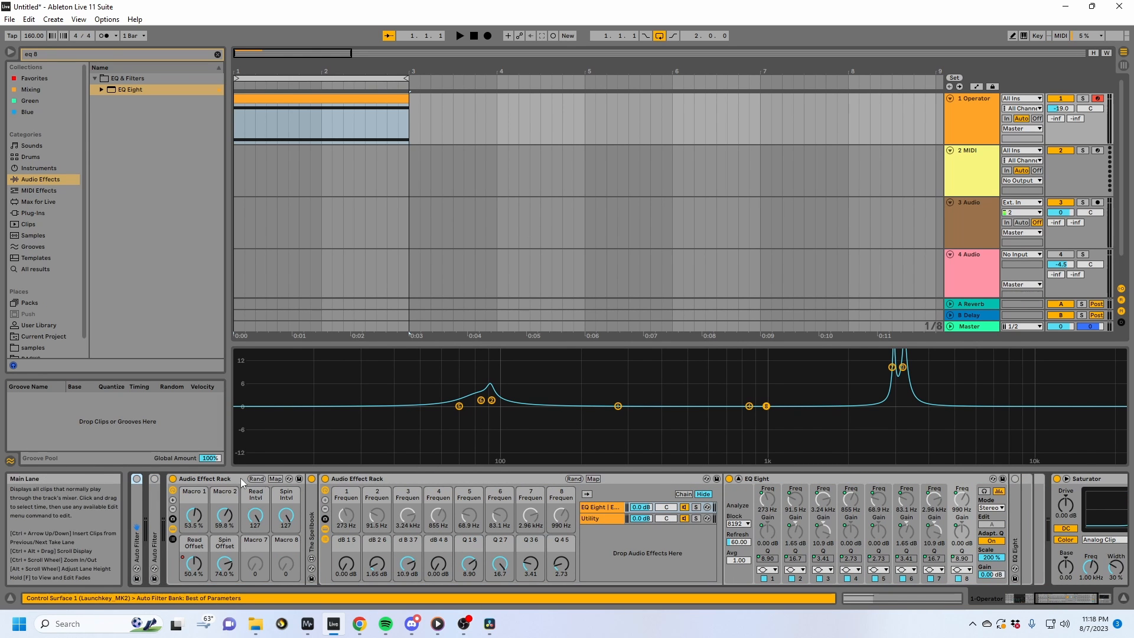
Bypass the macro rack, The Spellbook and the EQ rack on the Operator track, and collapse the EQ rack.
left_click(172, 479)
left_click(311, 479)
left_click(325, 479)
double_click(354, 479)
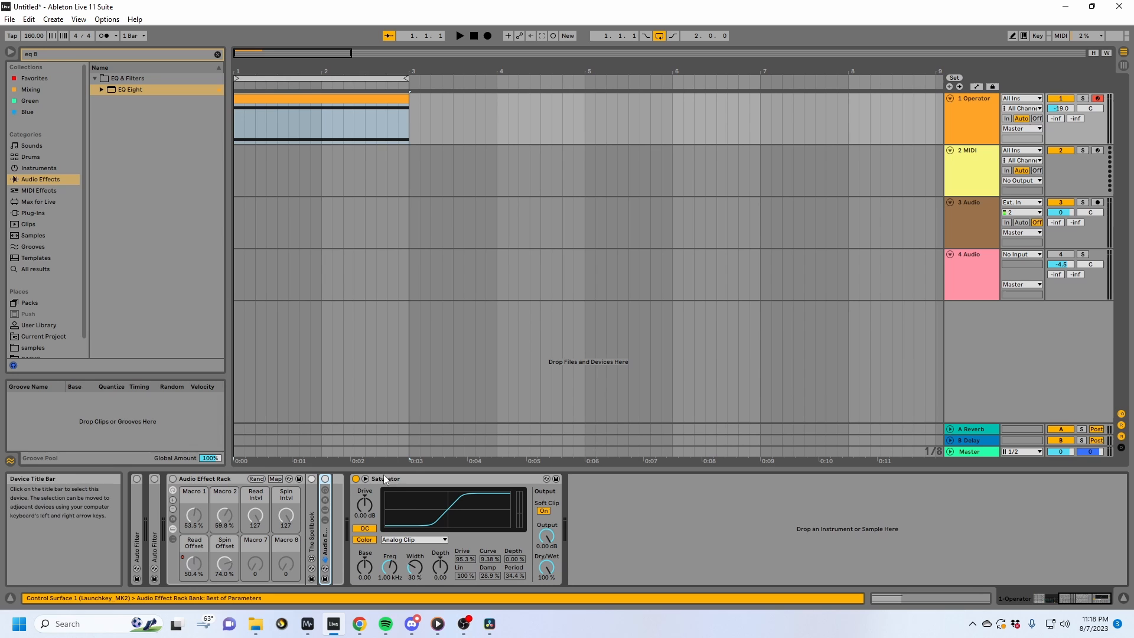
Play the Operator clip with the racks bypassed, check its MIDI notes, and return to the device chain with playback stopped.
left_click(286, 144)
key("space")
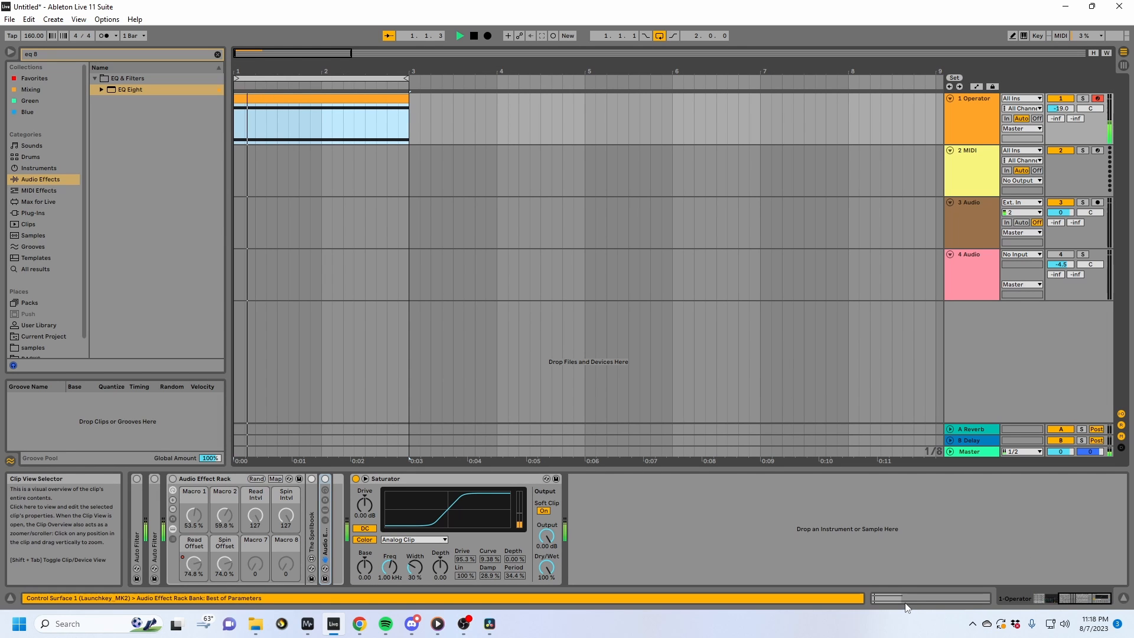
left_click(909, 600)
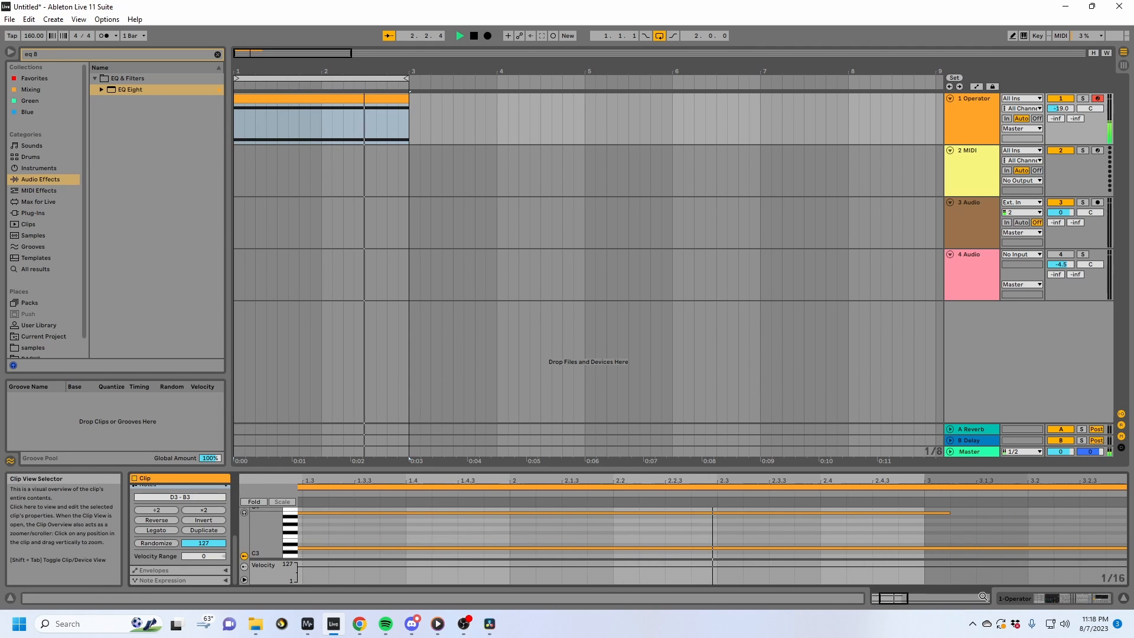
key("shift+Tab")
key("space")
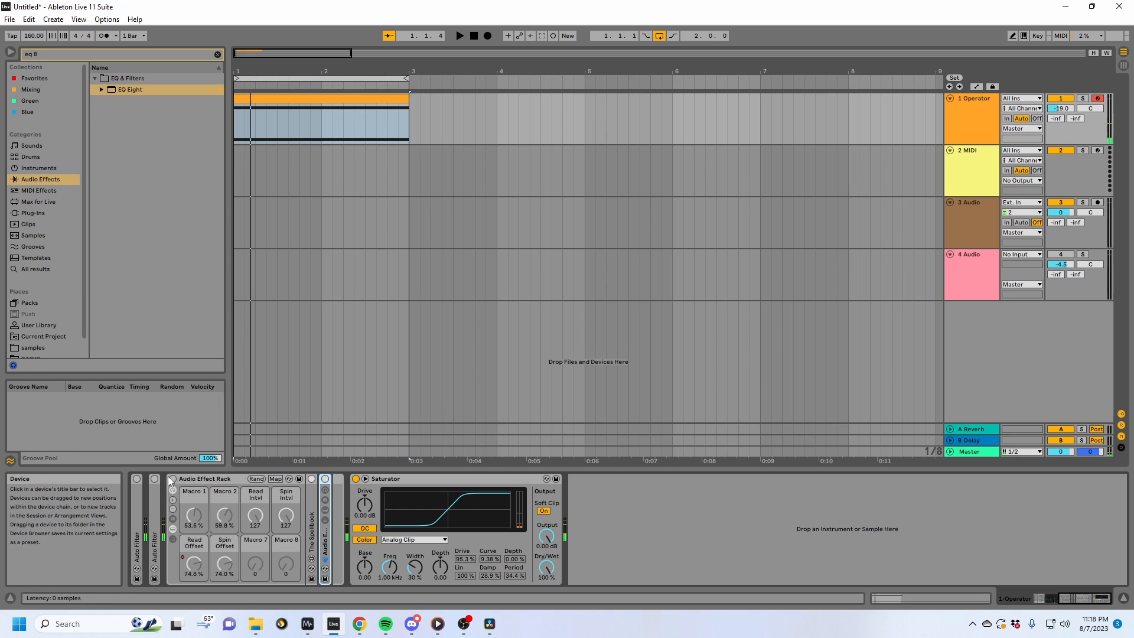
Expand the EQ rack and The Spellbook in the Operator track's chain to show the EQ curve and the hexagram display.
double_click(323, 541)
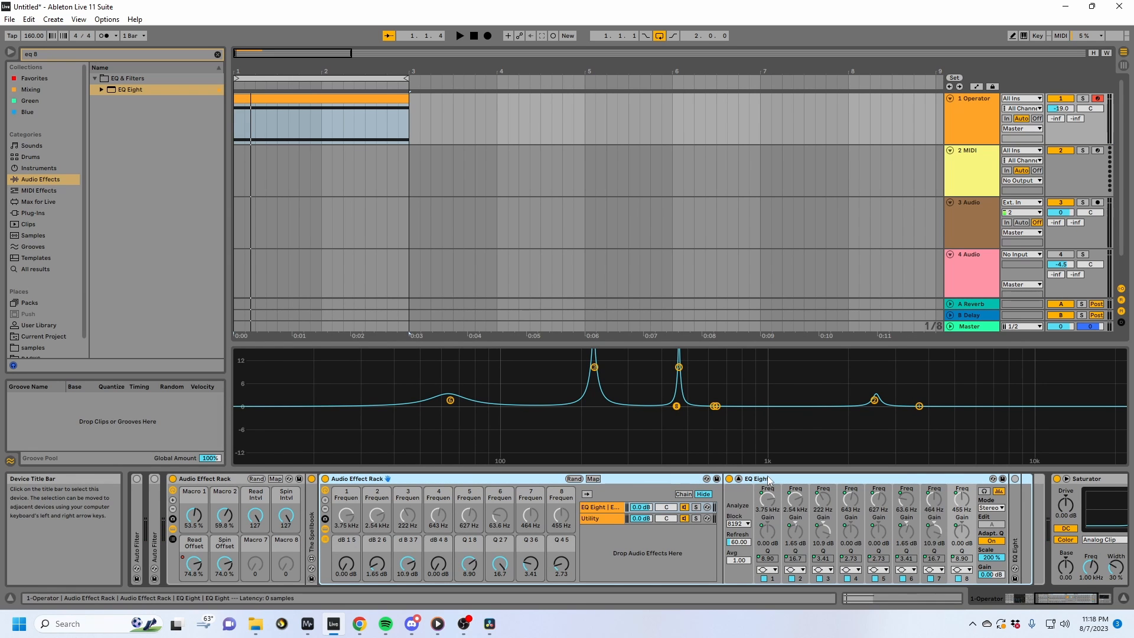
left_click(679, 367)
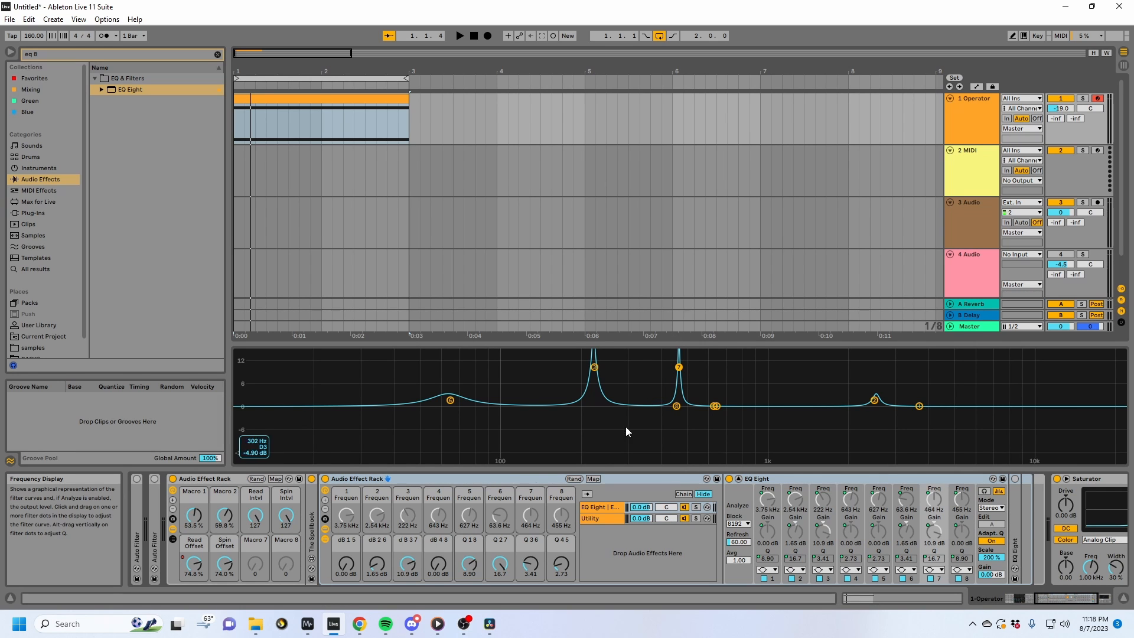
double_click(311, 521)
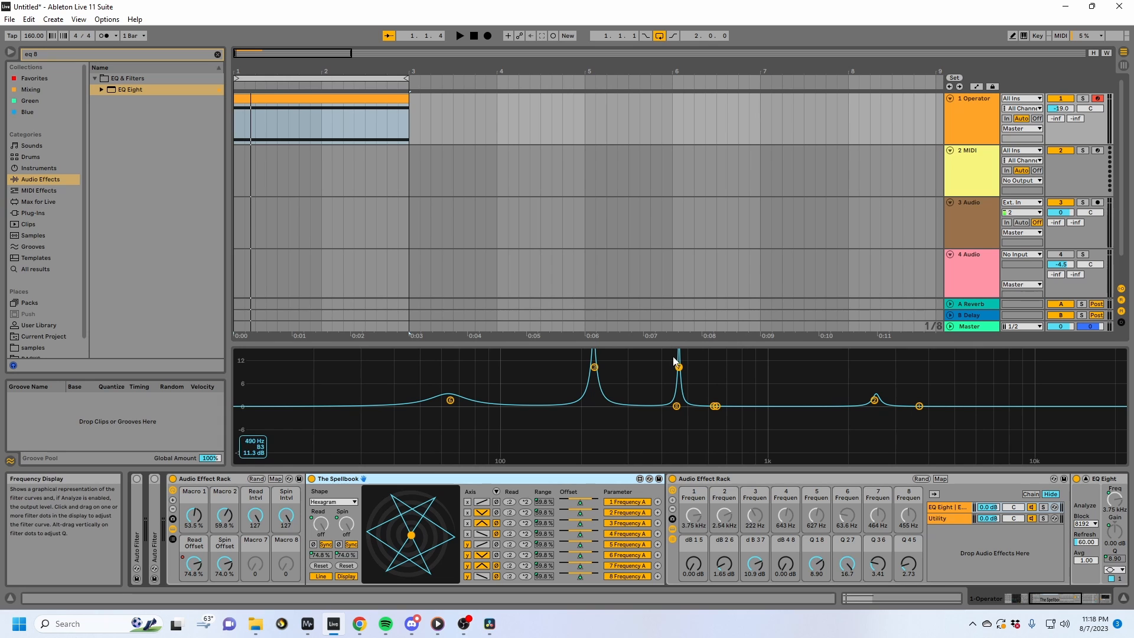
Sweep the Read Offset macro by hand during playback, re-enable its overridden automation and restart the clip.
left_click_drag(194, 565, 194, 557)
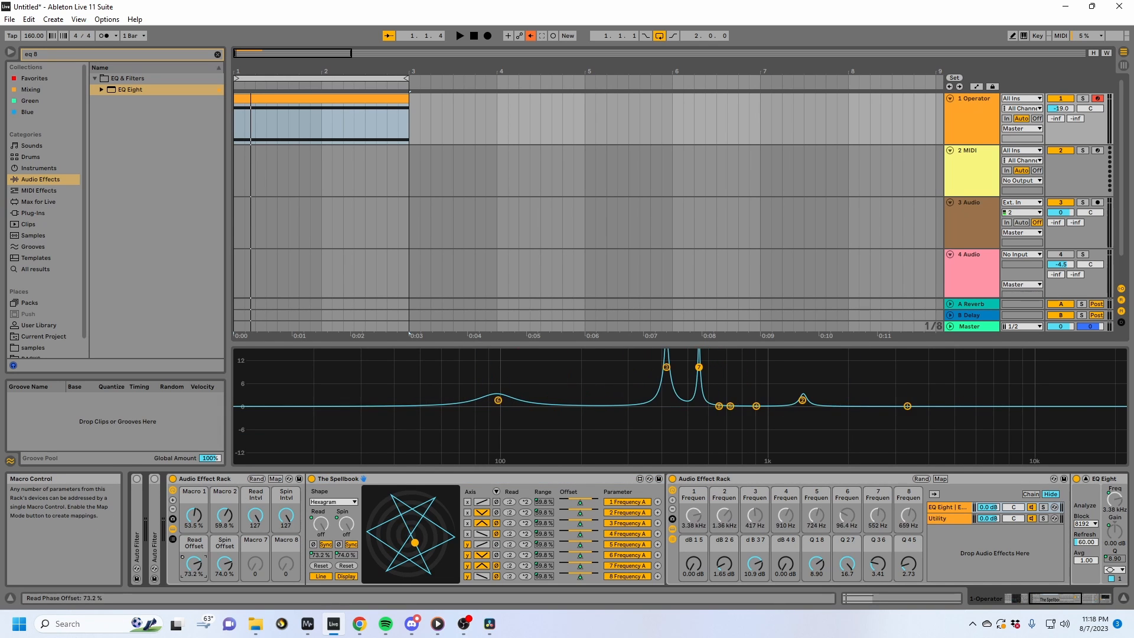
key("space")
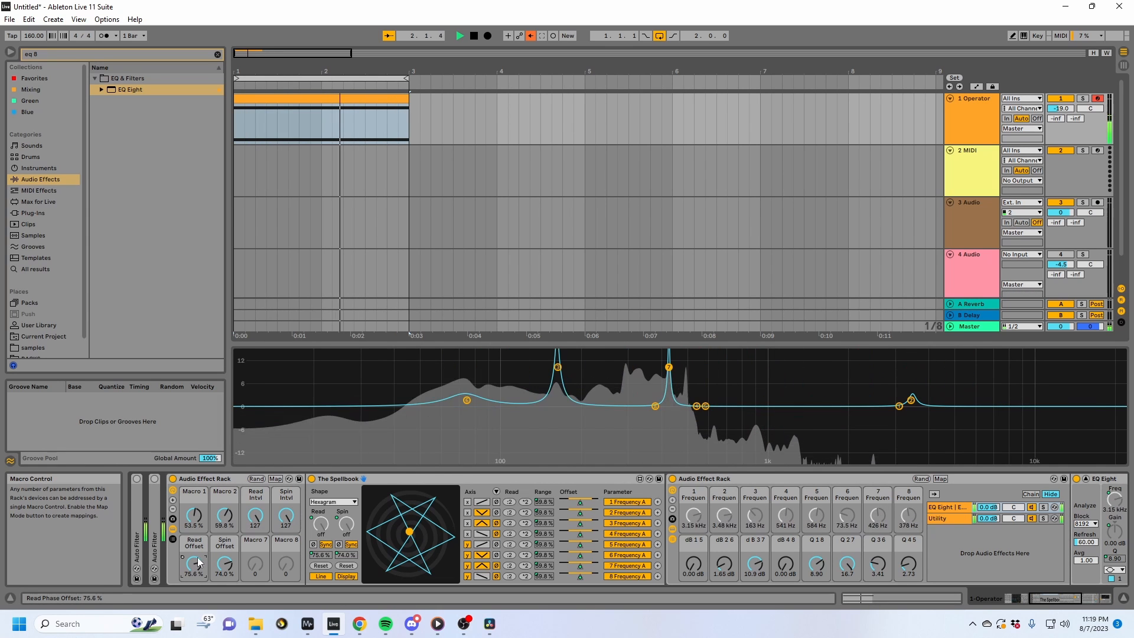
left_click(528, 39)
key("space")
key("space")
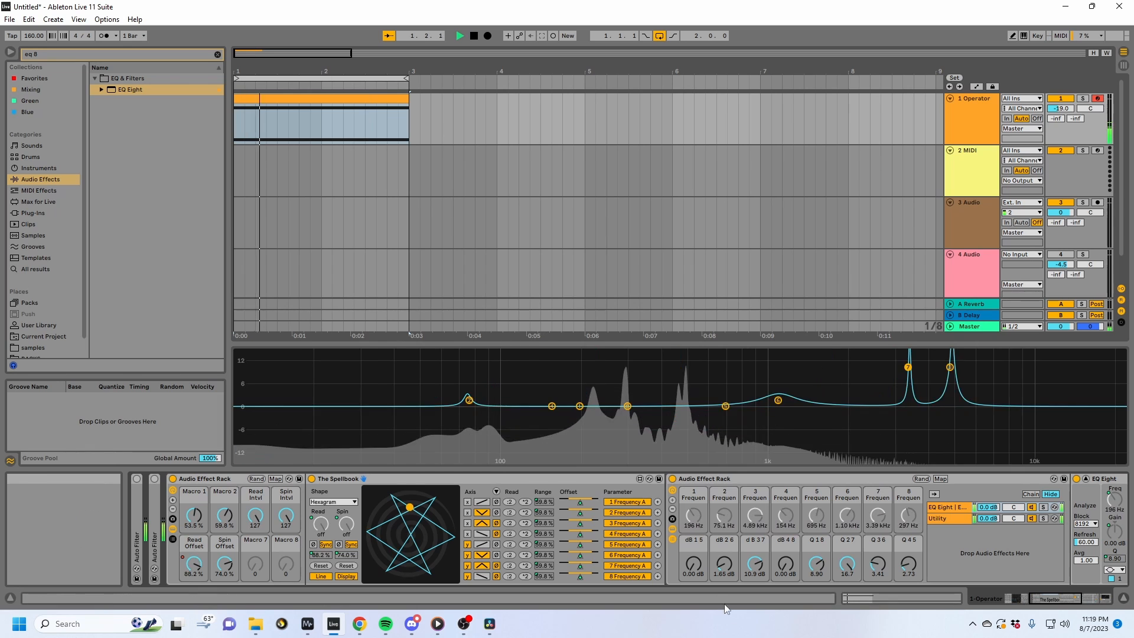
Raise the gains of the EQ rack's bands 1 to 4 to 10.4, 15.0, 11.3 and 11.3 dB.
left_click_drag(724, 564, 694, 514)
left_click_drag(785, 564, 785, 491)
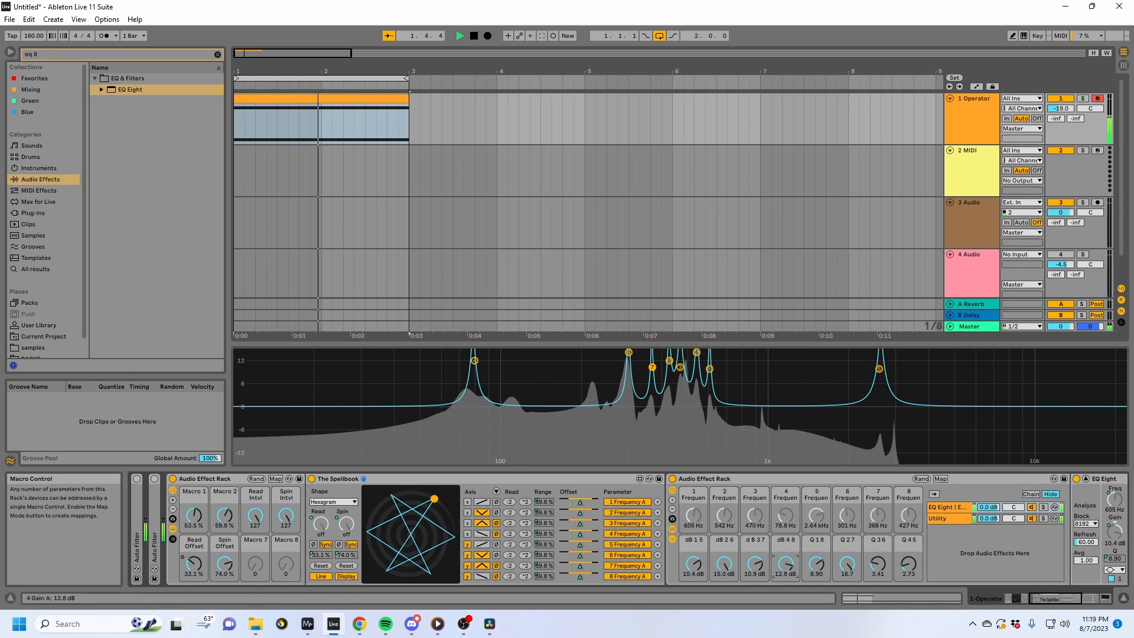
left_click_drag(755, 564, 782, 586)
Set Spin Offset to 40.2 %, Macro 2 to 100 %, Macro 1 to 41.7 %, Read Intvl to 99 and Spin Intvl to 104.
left_click_drag(225, 564, 224, 612)
left_click_drag(223, 524, 223, 499)
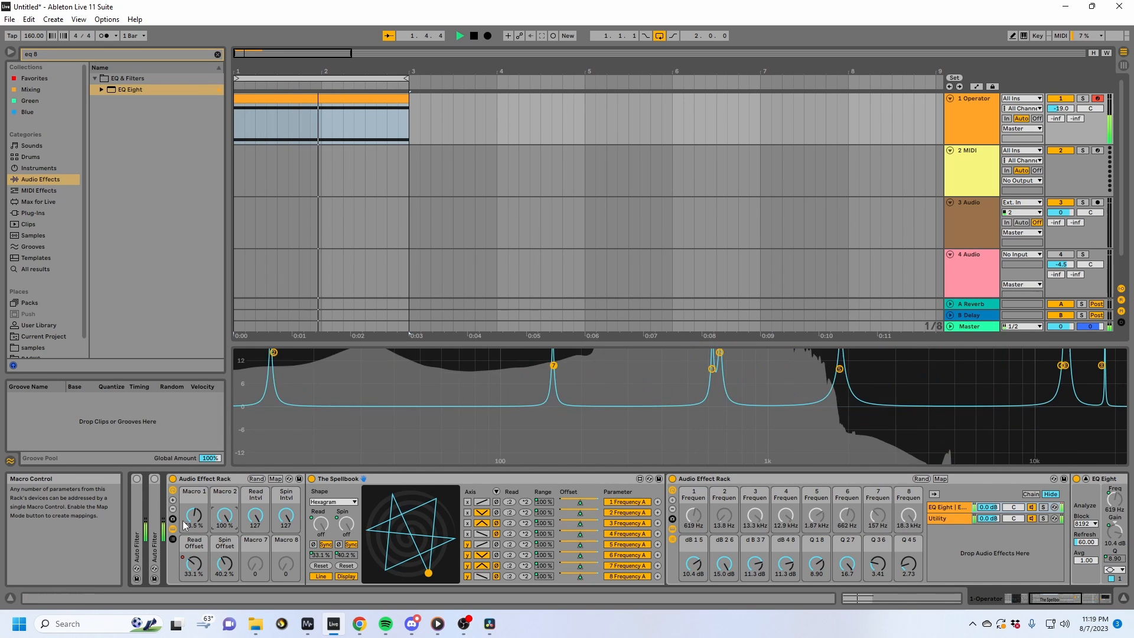
left_click_drag(194, 516, 286, 528)
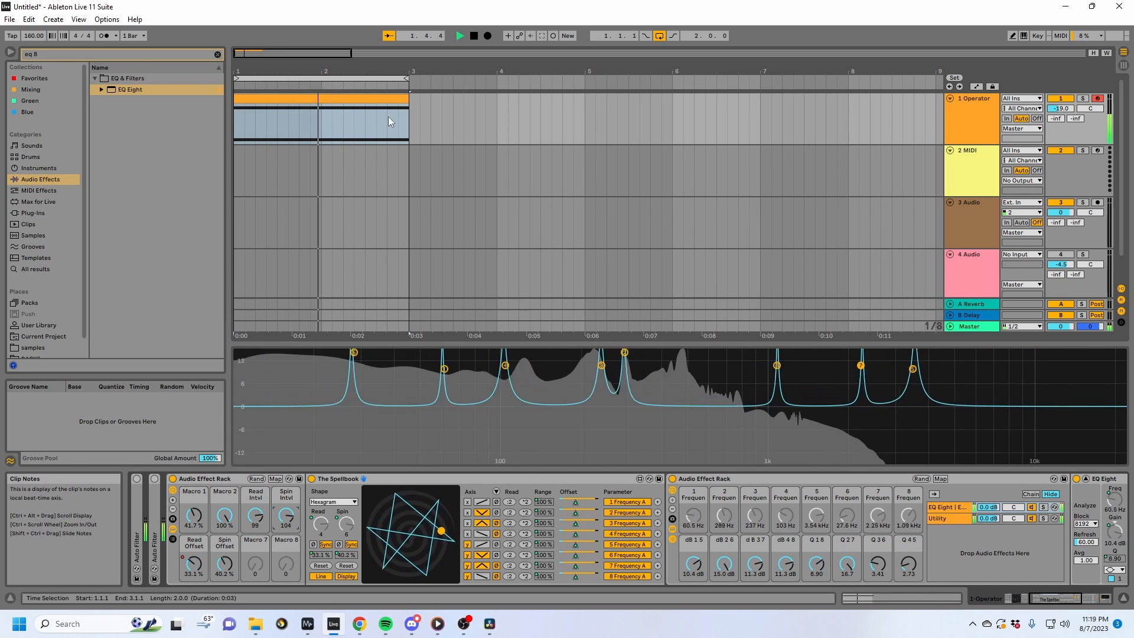
Duplicate the two-bar Operator clip twice so that the track is filled up to bar 7.
left_click(376, 98)
key("ctrl+d")
key("ctrl+d")
mouse_move(406, 78)
left_mouse_down()
mouse_move(760, 90)
mouse_move(385, 95)
mouse_move(408, 94)
left_mouse_up()
scroll(514, 285, "down", 1)
scroll(814, 119, "up", 1)
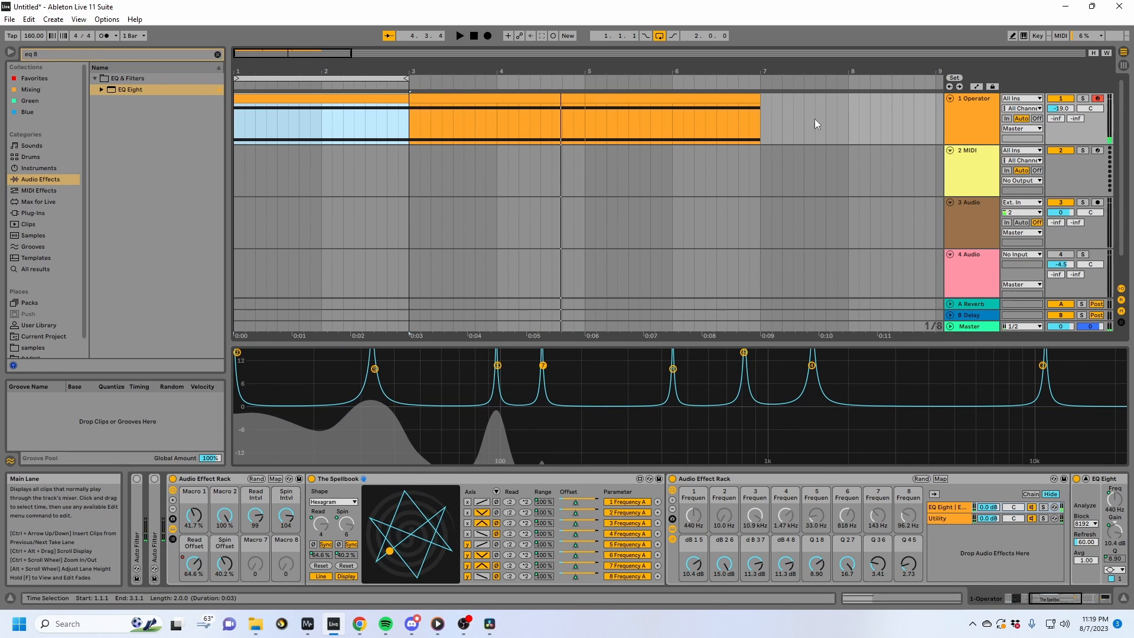
Select the 3 Audio track and pick EQ Eight among the audio effects.
left_click(972, 222)
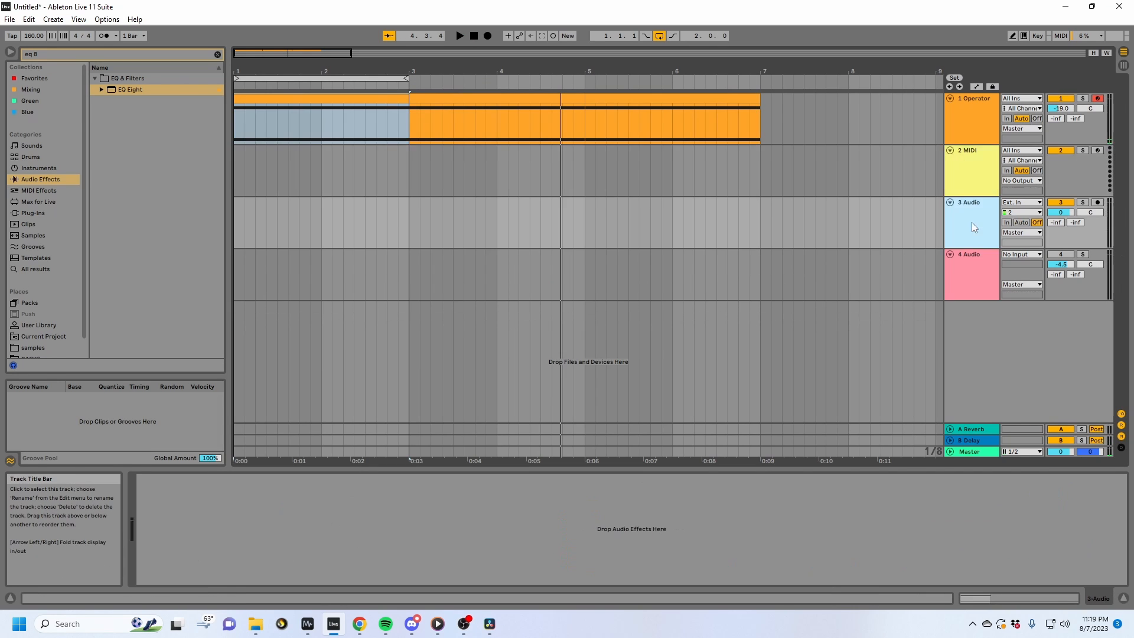
left_click(124, 90)
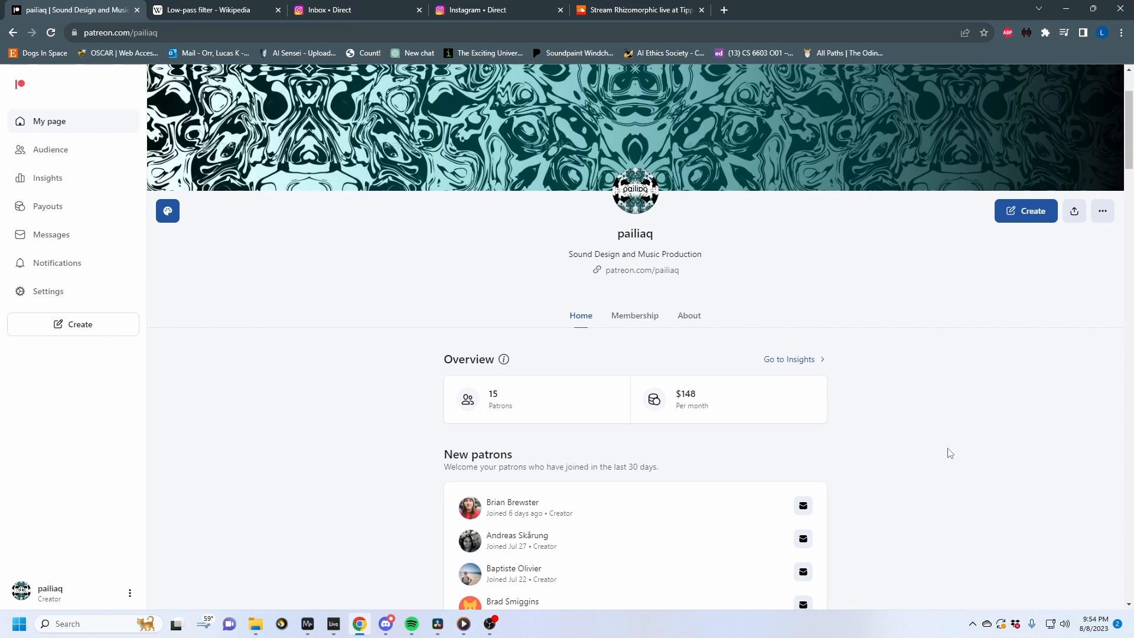
Browse the latest posts on the Patreon creator page, including the racks and tutorials attached to them.
scroll(948, 382, "down", 3)
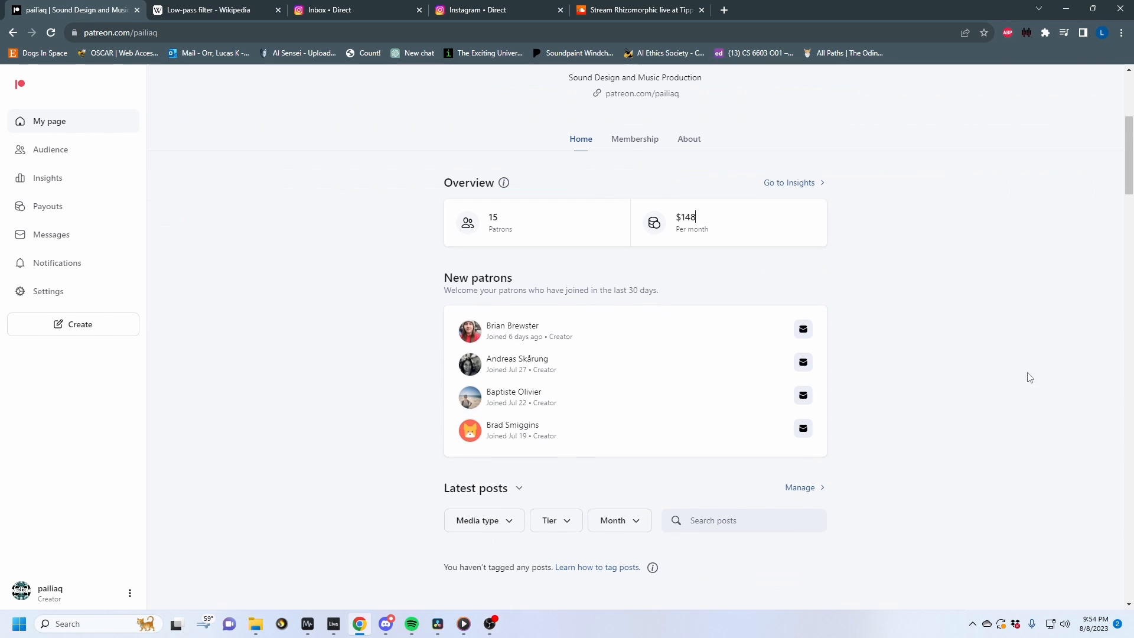
scroll(235, 253, "down", 5)
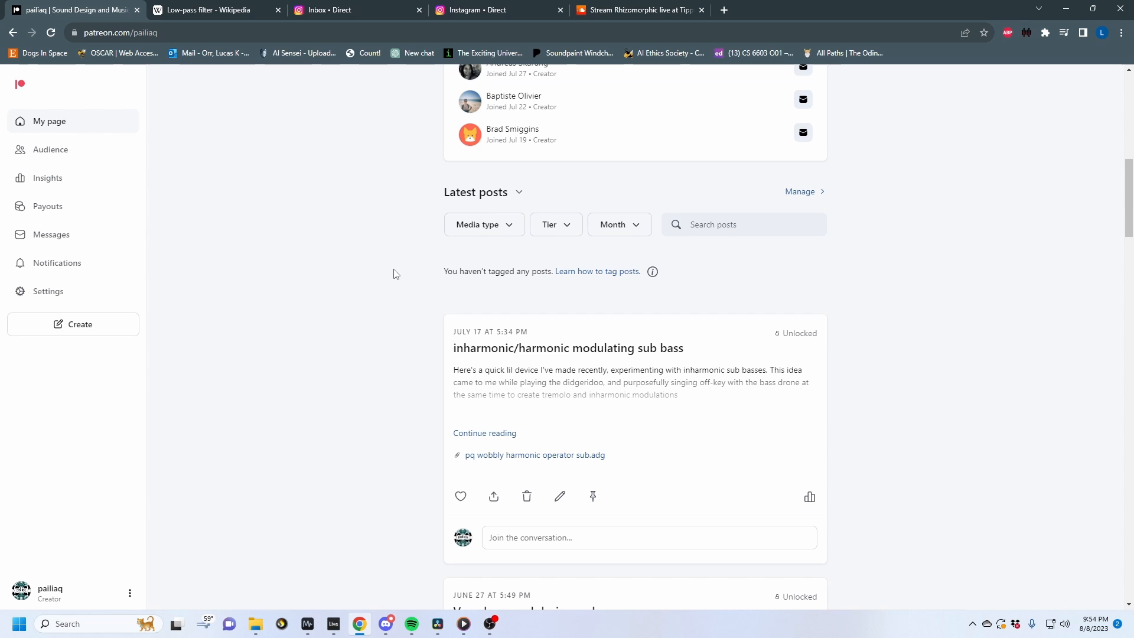
scroll(395, 273, "down", 15)
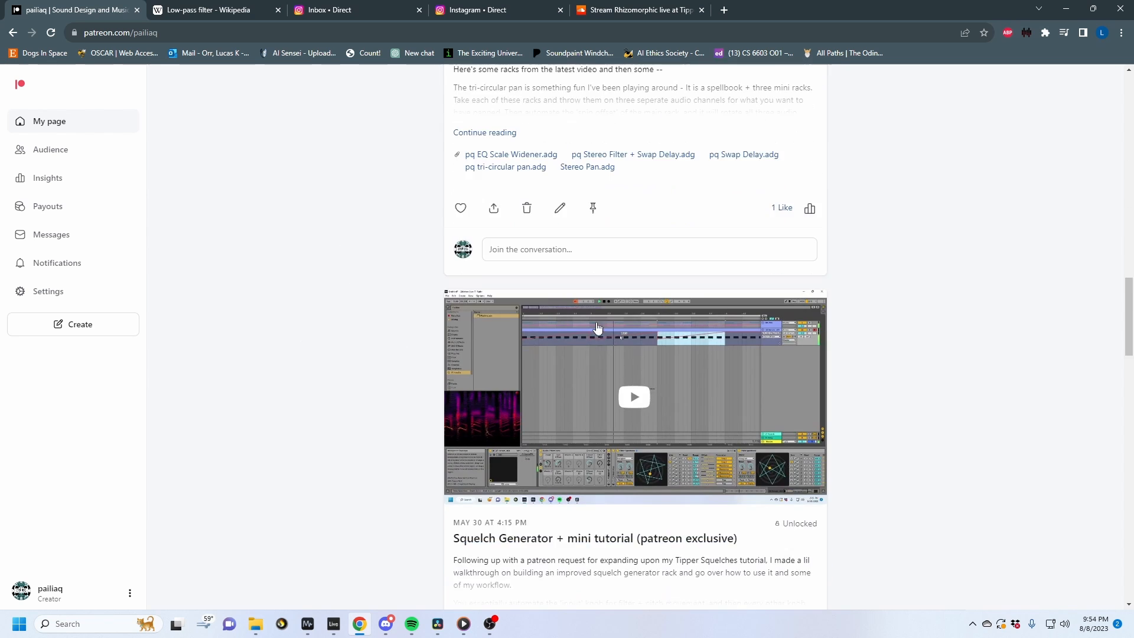
scroll(246, 302, "down", 20)
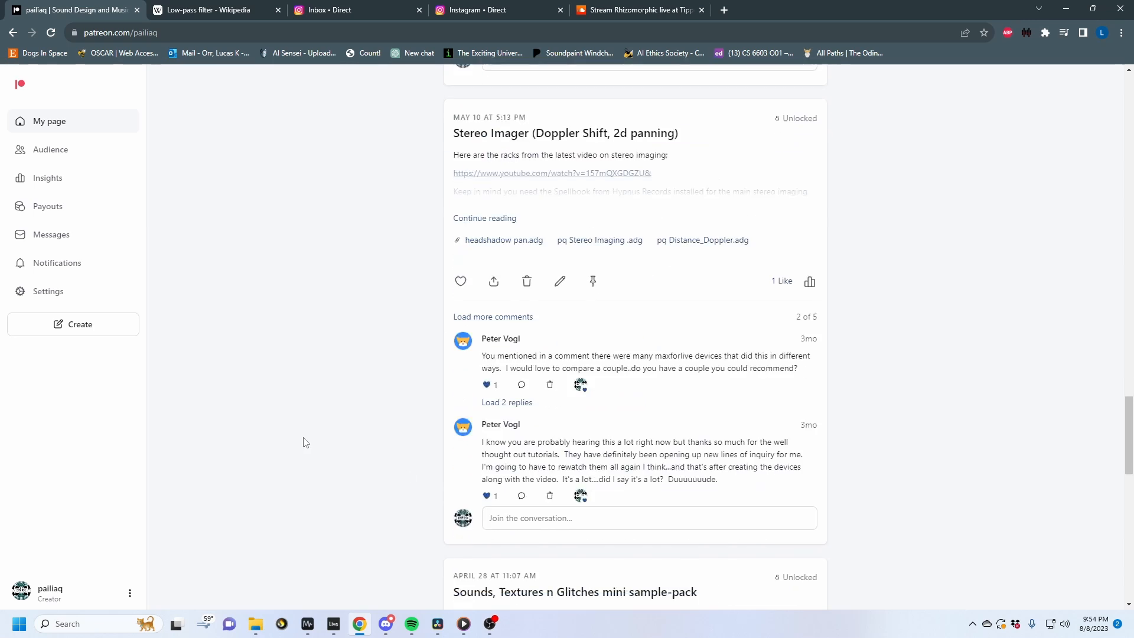
scroll(355, 426, "up", 15)
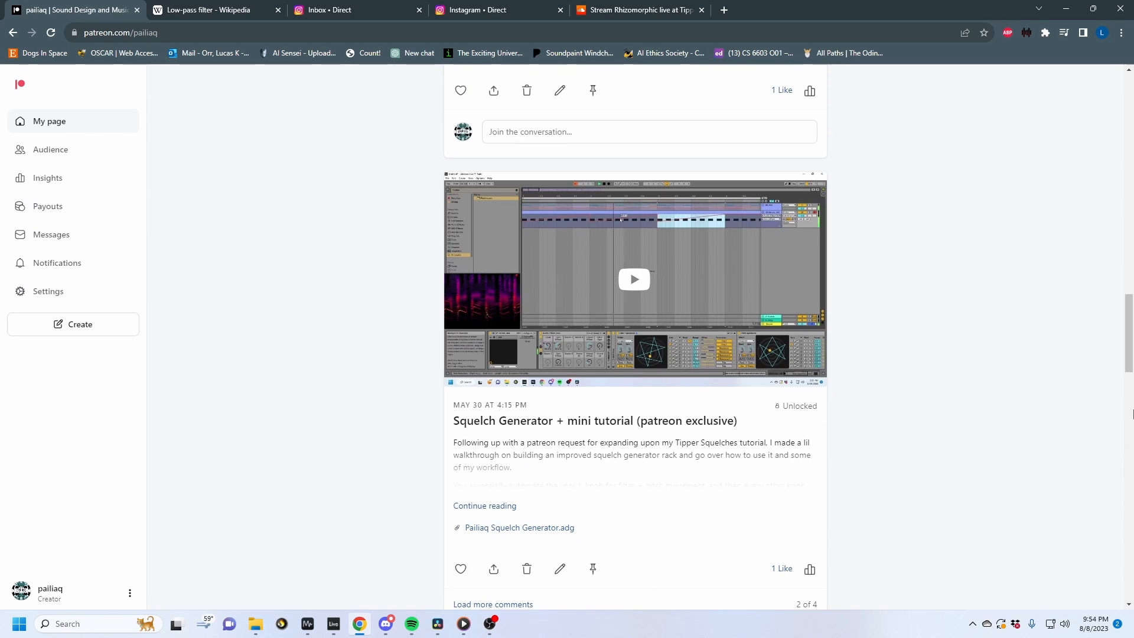
scroll(911, 436, "up", 5)
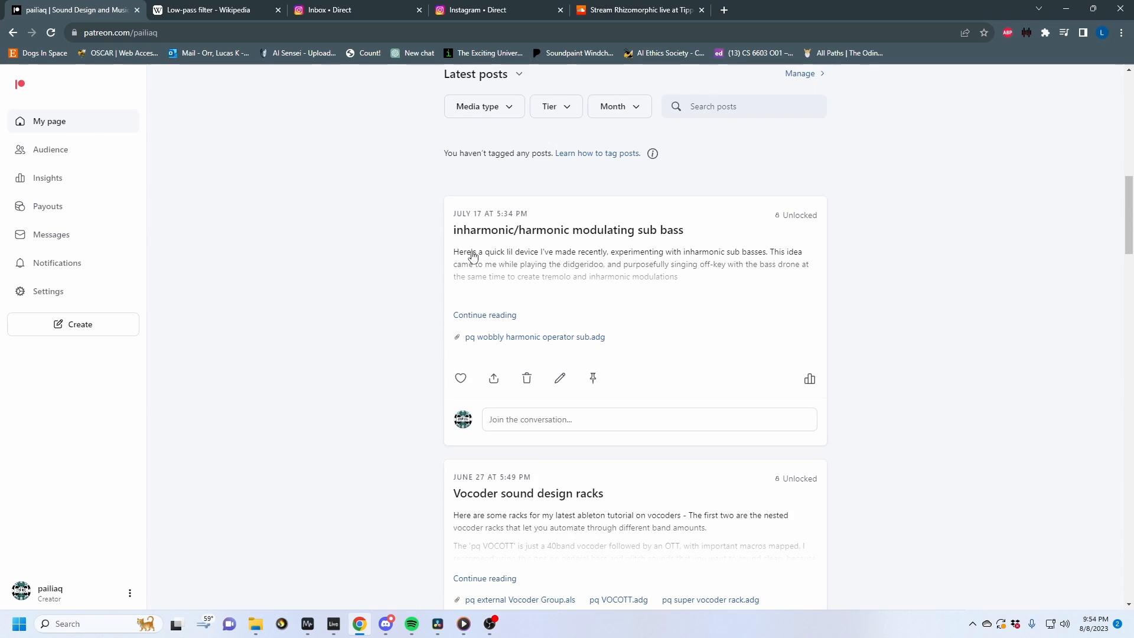
scroll(413, 275, "down", 8)
scroll(360, 293, "down", 15)
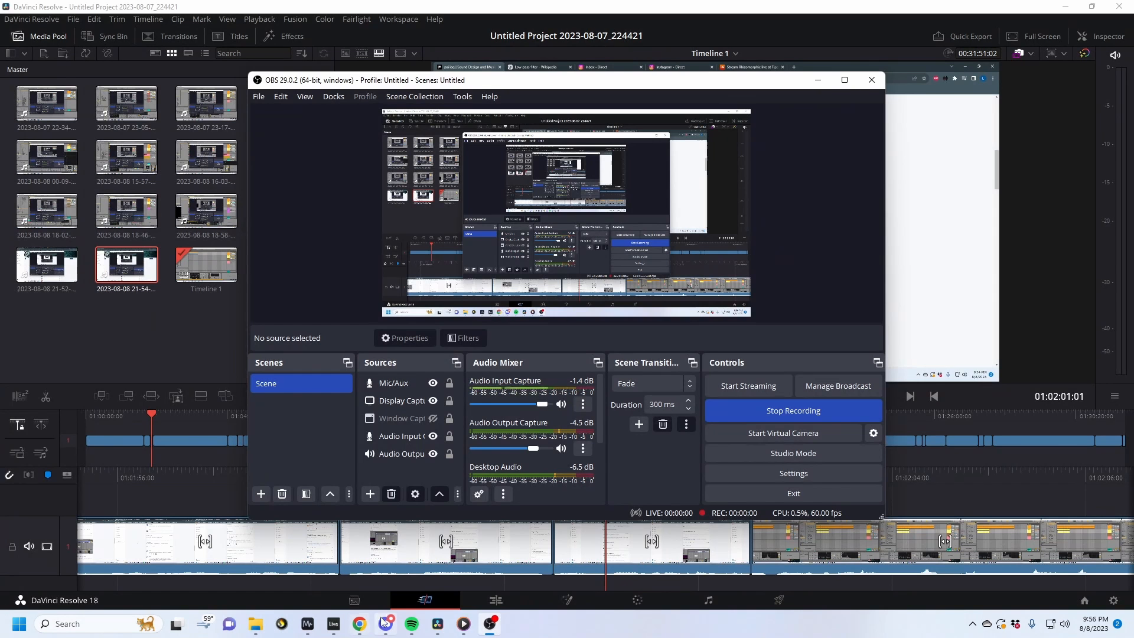
Switch to Discord, view the server's announcements channel and post "wow" in the general channel.
left_click(385, 623)
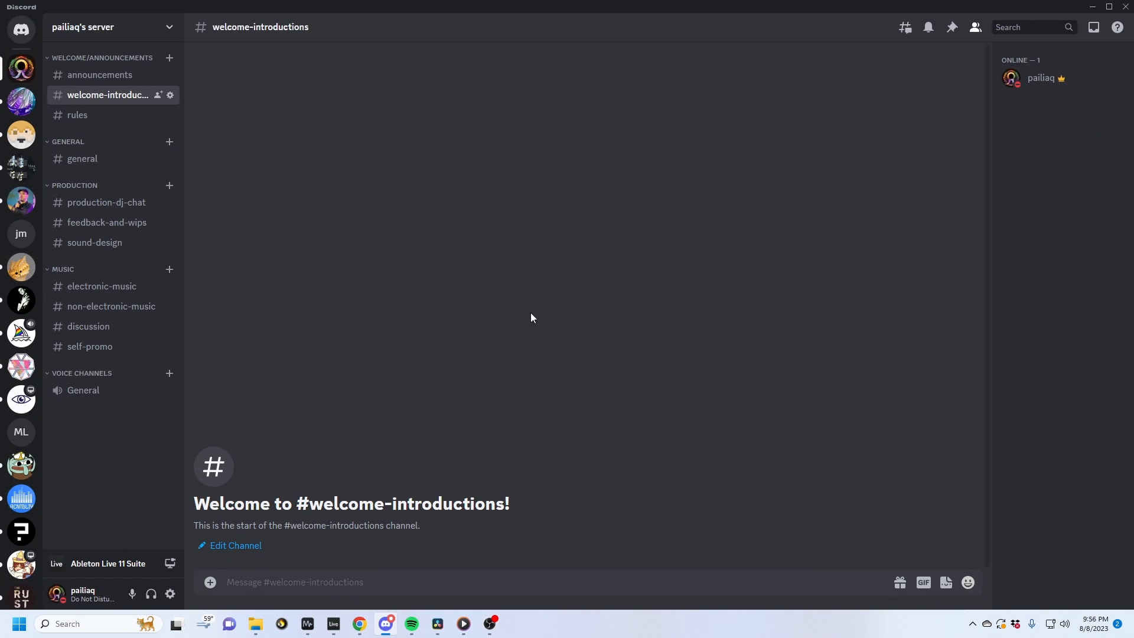
left_click(112, 75)
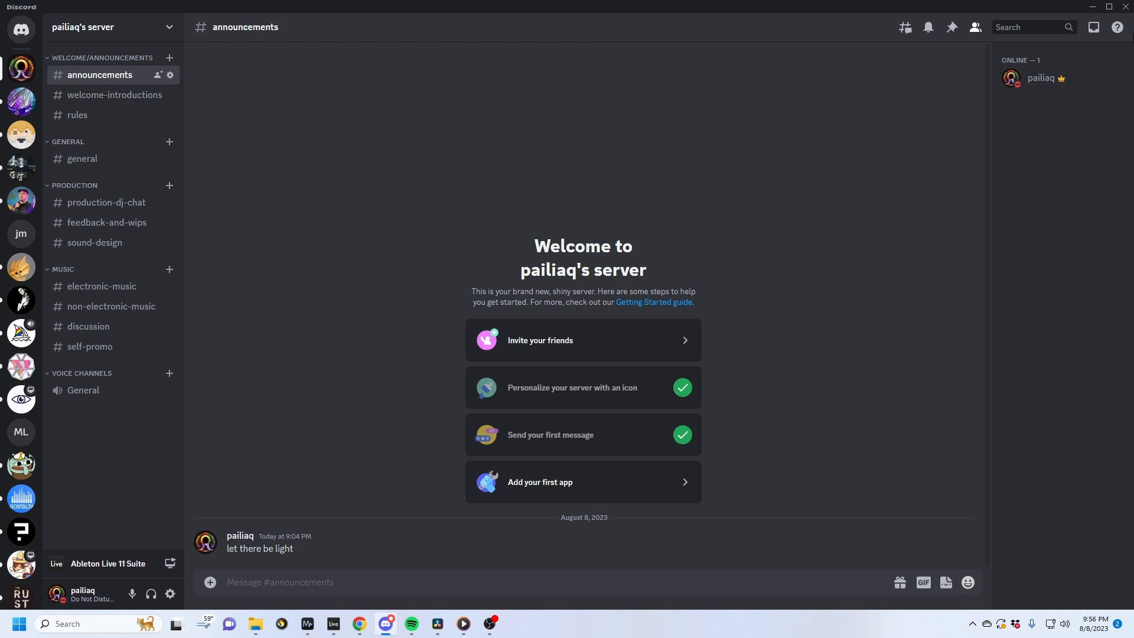
left_click(86, 158)
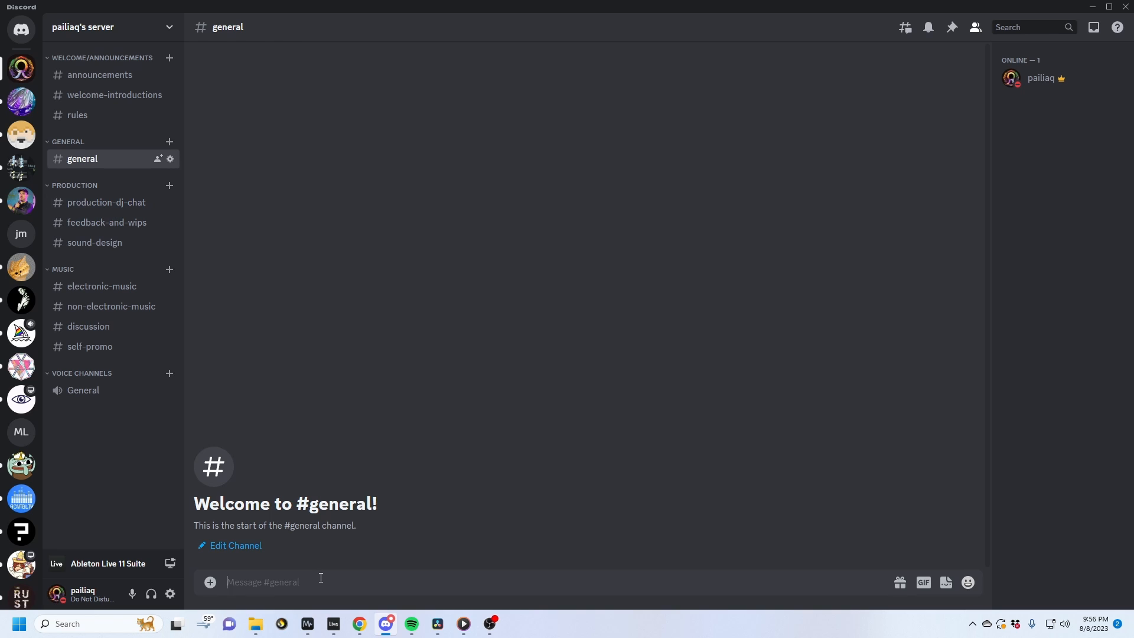
type("wow")
key("Return")
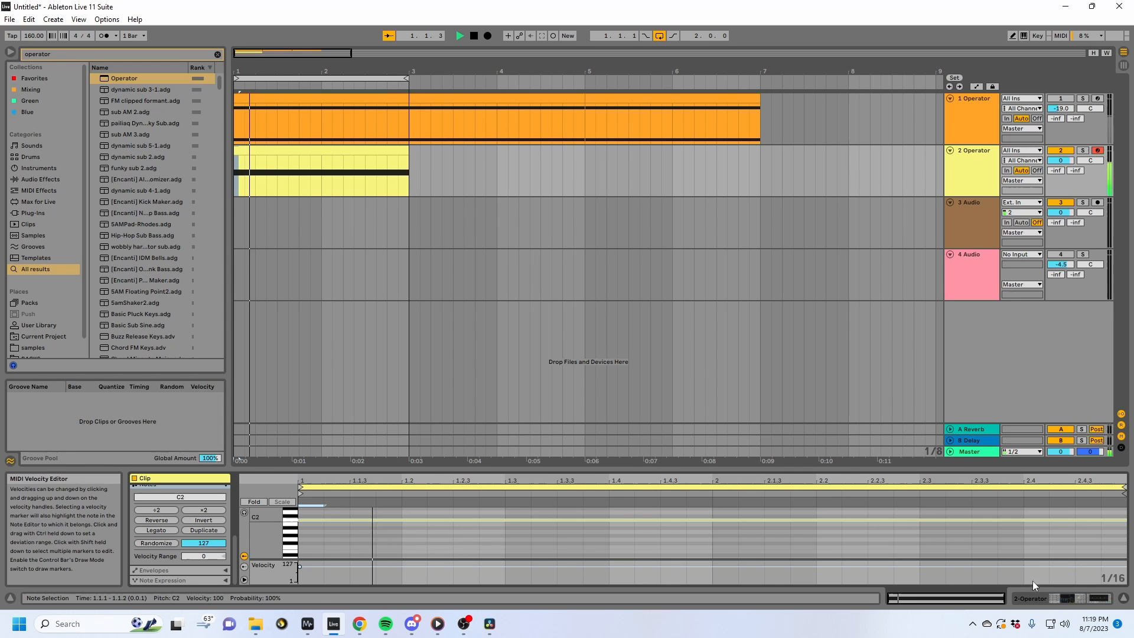
Show the 2 Operator track's devices, move EQ Eight's band 2 to 8.61 kHz with 15 dB gain, and restart playback.
left_click(1044, 597)
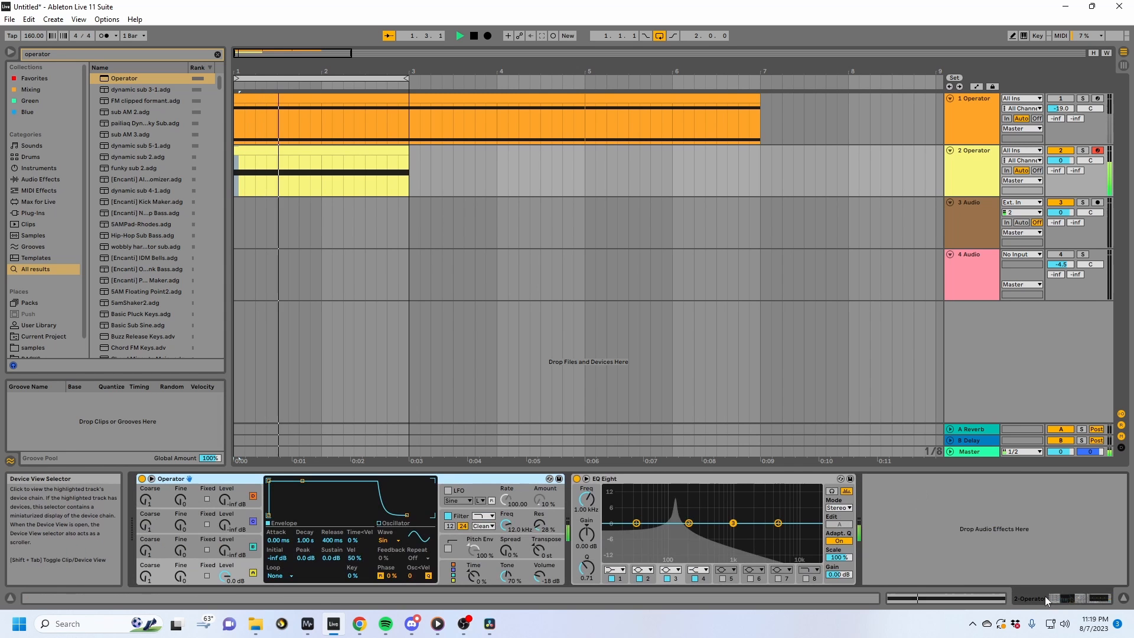
left_click_drag(698, 501, 793, 488)
key("space")
key("space")
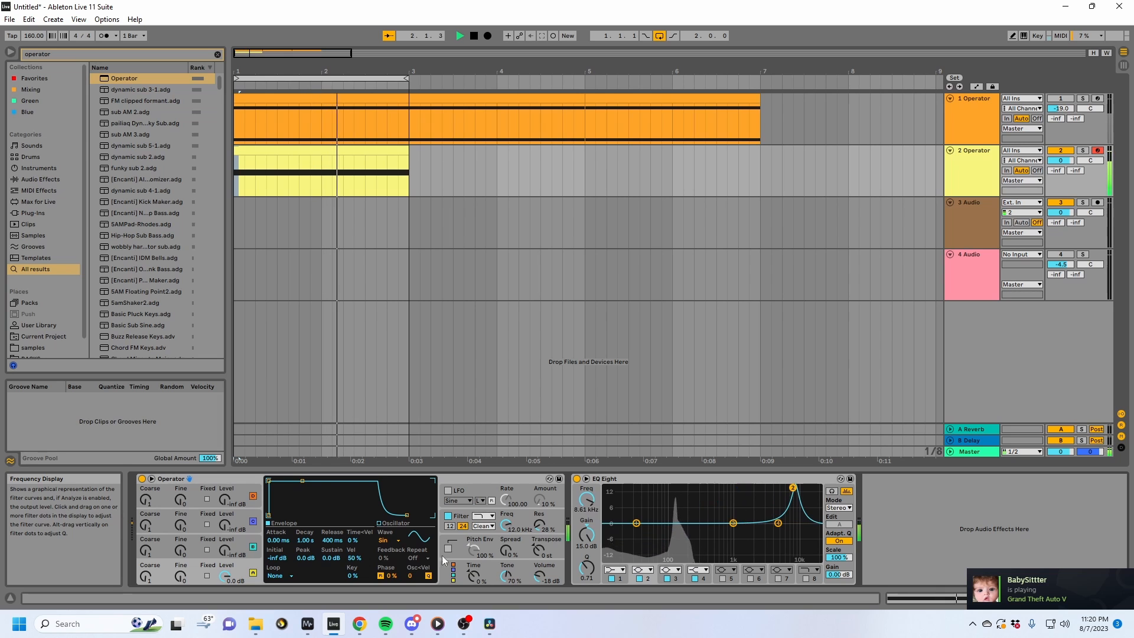
Switch to MiniMeters to inspect the tone's spectrogram, and return to Ableton Live.
mouse_move(308, 631)
left_click(301, 562)
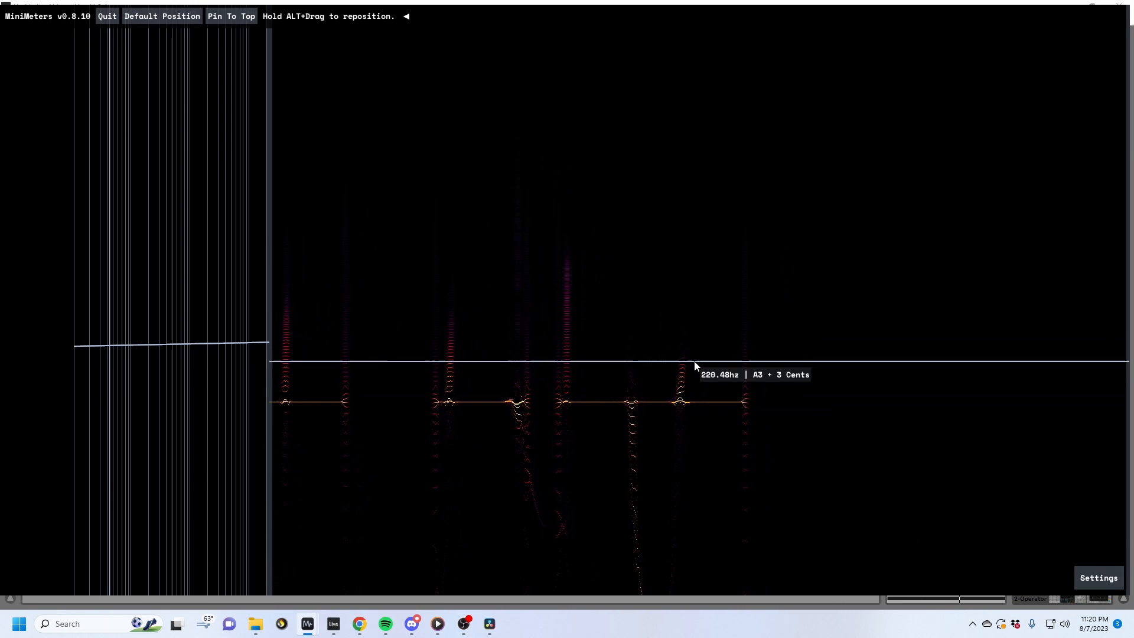
mouse_move(333, 624)
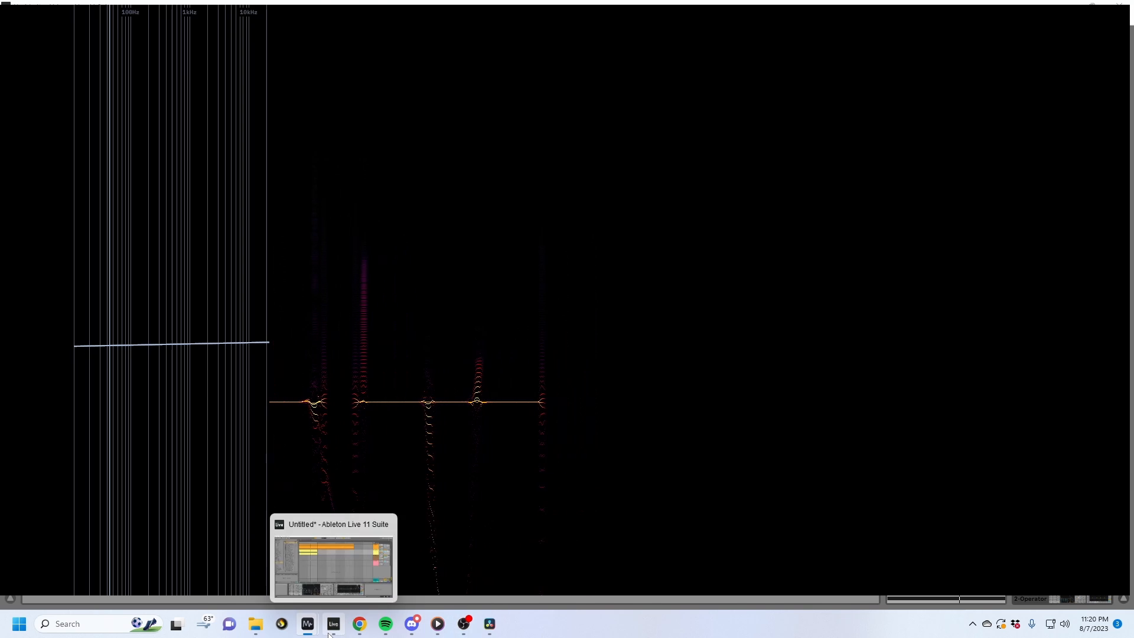
left_click(340, 552)
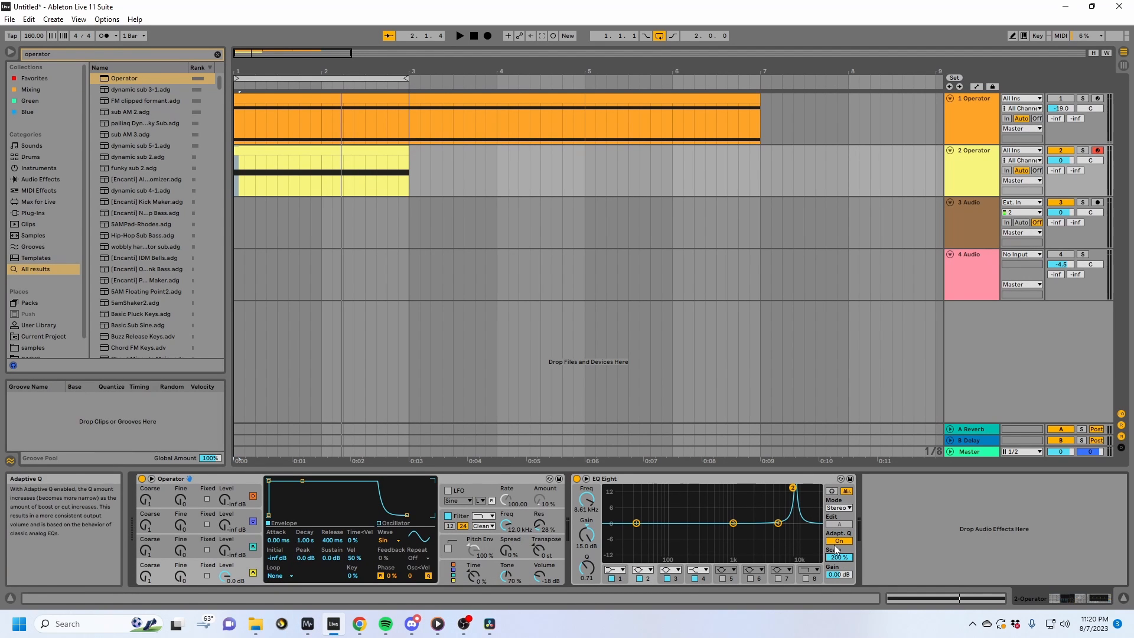
Start playback and move EQ Eight's band 2 to 2.59 kHz with 14.5 dB gain.
left_click_drag(842, 557, 842, 620)
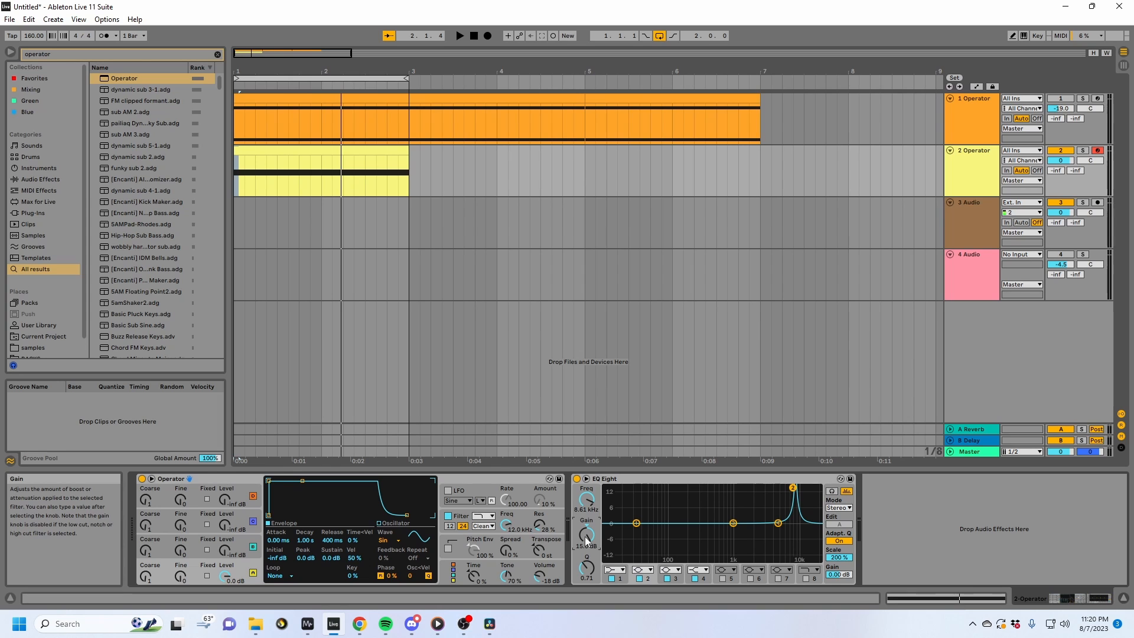
left_click_drag(586, 538, 586, 540)
key("space")
mouse_move(586, 501)
left_mouse_down()
mouse_move(587, 591)
mouse_move(591, 499)
left_mouse_up()
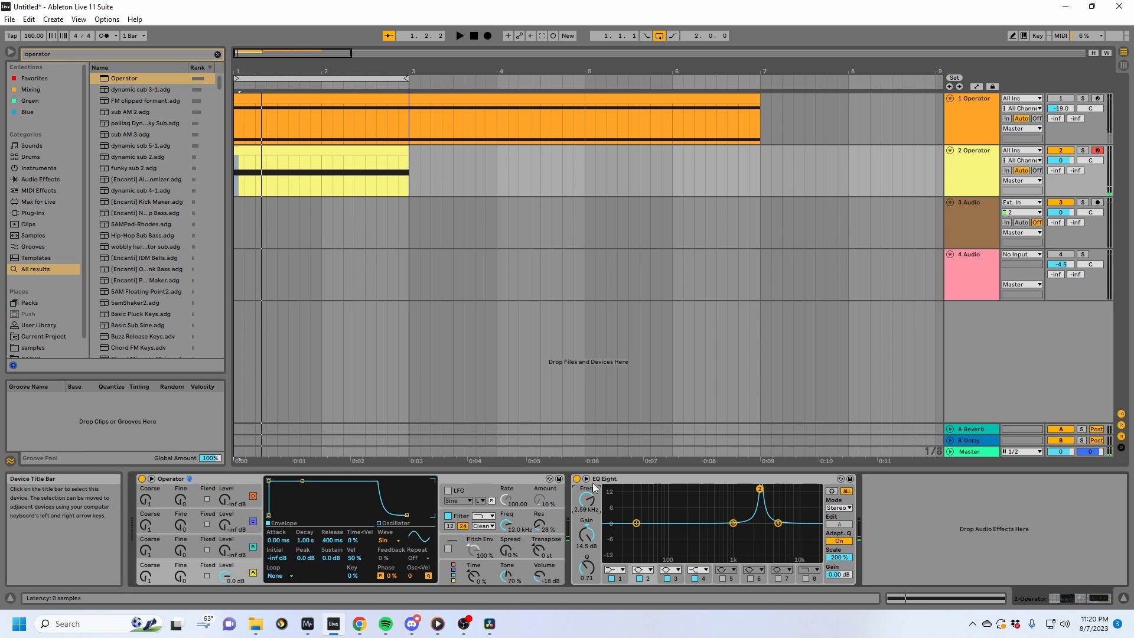
Expand and enlarge EQ Eight's frequency display, and move band 2 to about 900 Hz with 11.1 dB gain.
left_click(587, 479)
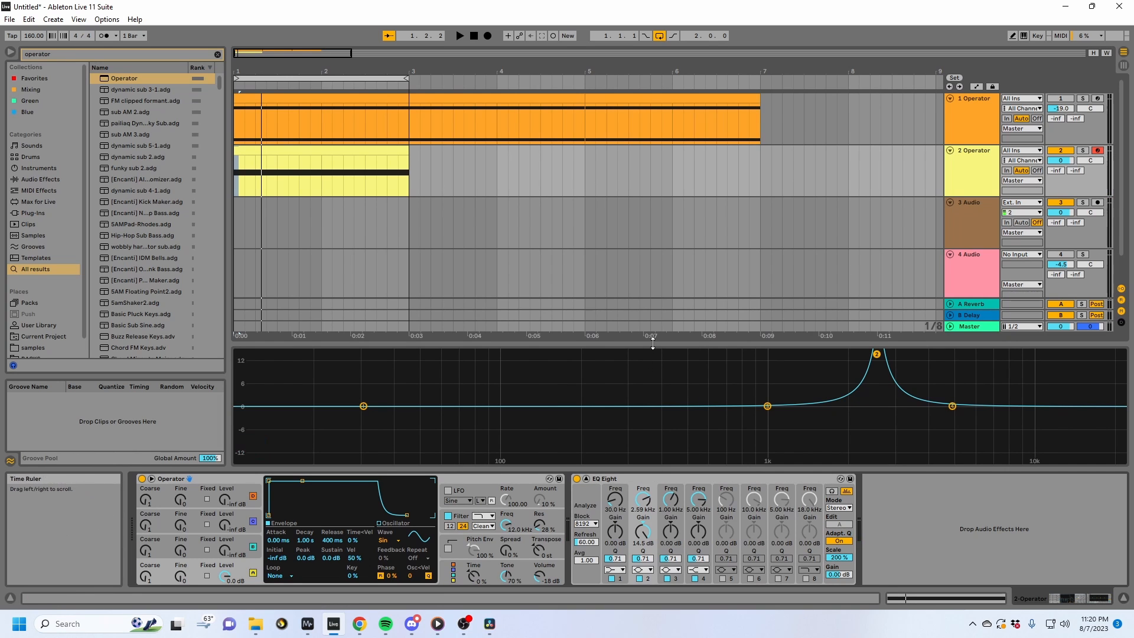
left_click_drag(692, 341, 697, 213)
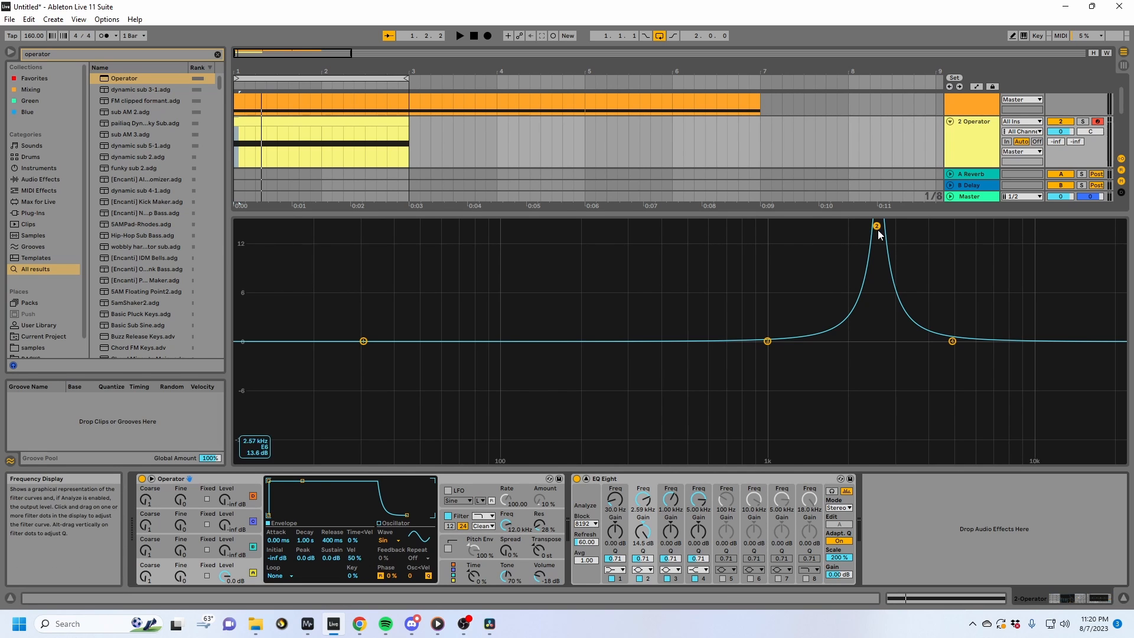
left_click_drag(876, 226, 861, 289)
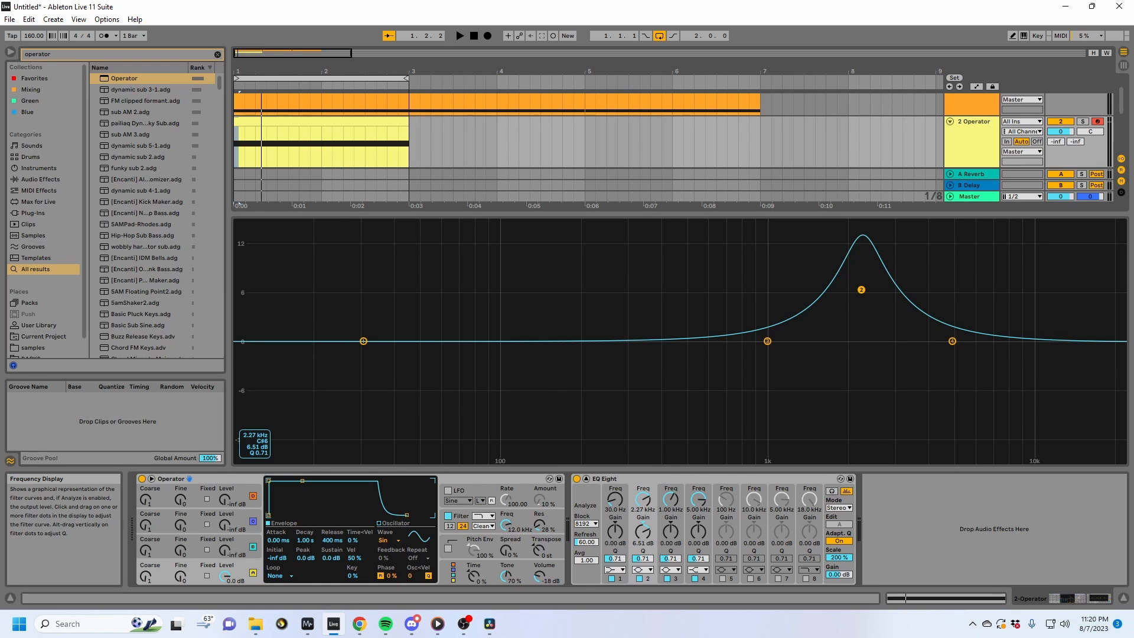
left_click_drag(861, 289, 755, 255)
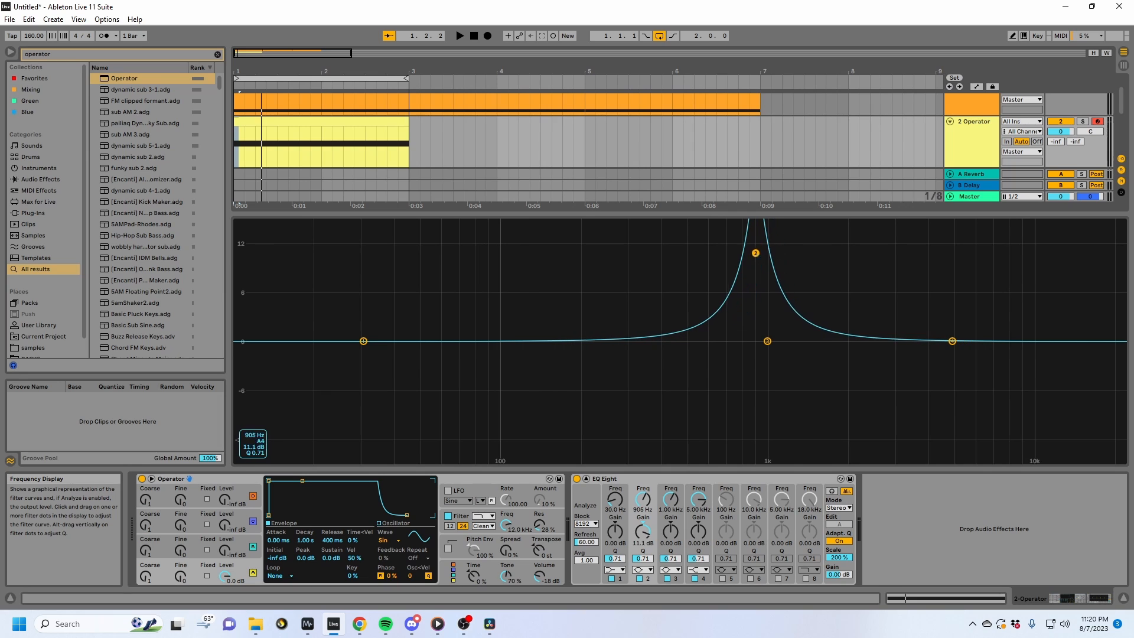
Set band 2's gain to 15 dB and its Q to 18, and shift it to about 942 Hz.
left_click_drag(643, 541, 643, 508)
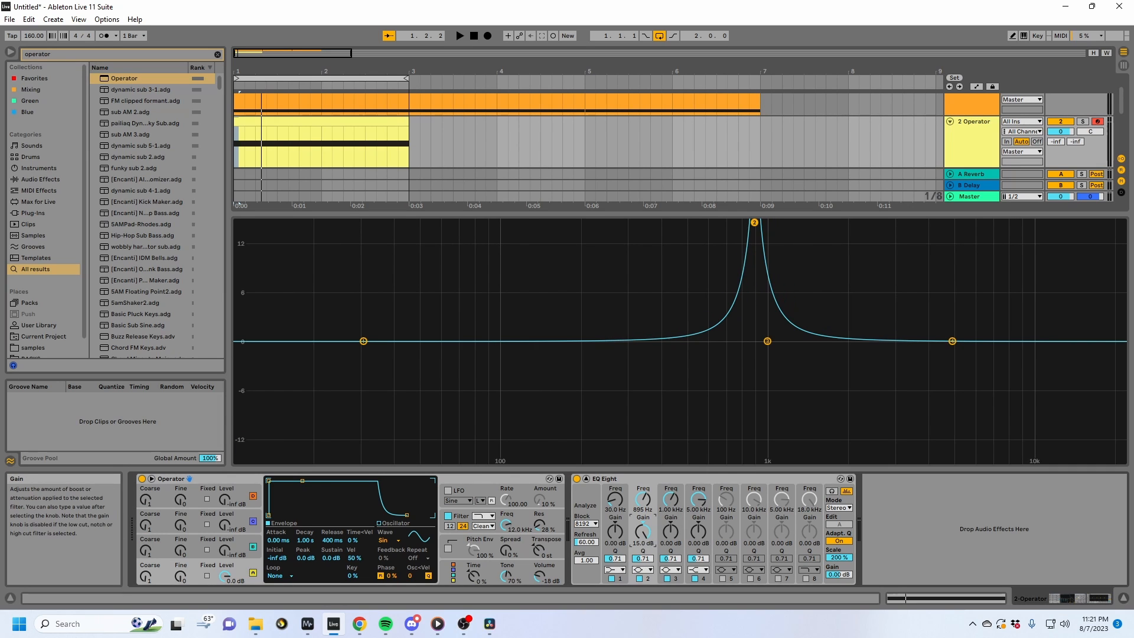
left_click_drag(643, 559, 644, 520)
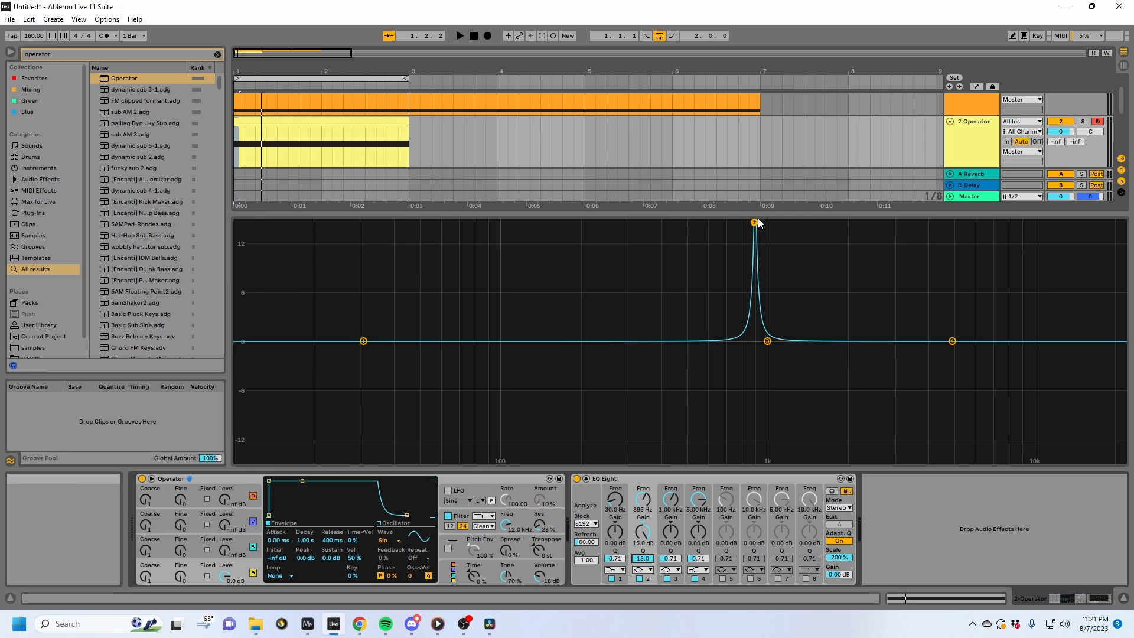
mouse_move(755, 223)
left_mouse_down()
mouse_move(761, 271)
mouse_move(760, 222)
left_mouse_up()
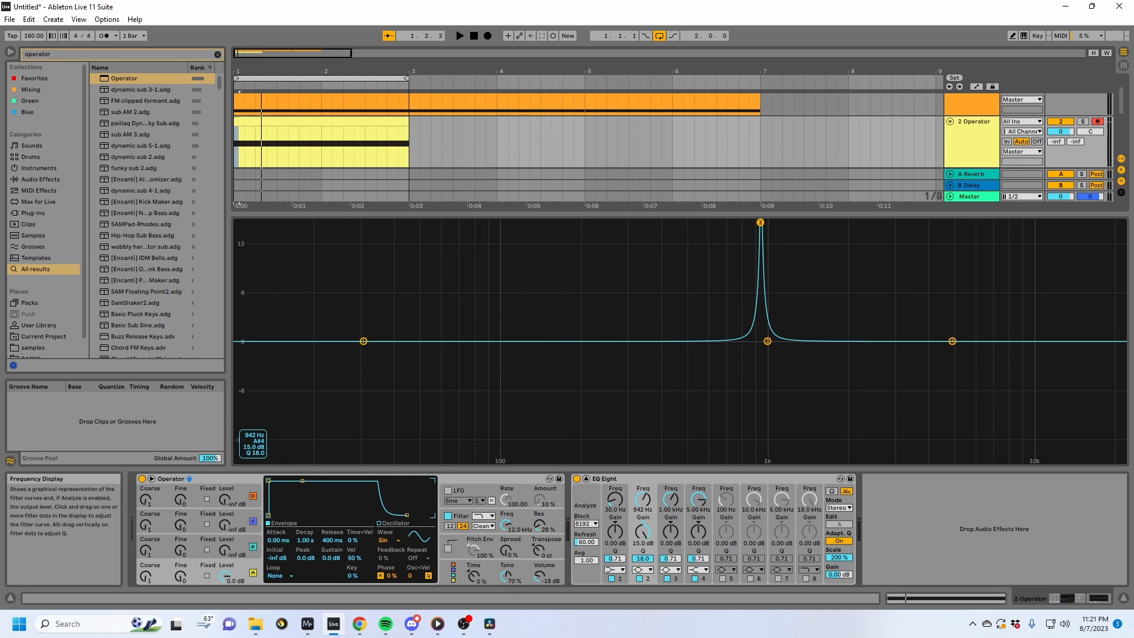
left_click_drag(760, 222, 761, 224)
Sweep band 2 down to 455 Hz with 14.3 dB gain during playback, and stop playback.
key("space")
left_click_drag(762, 224, 676, 228)
key("space")
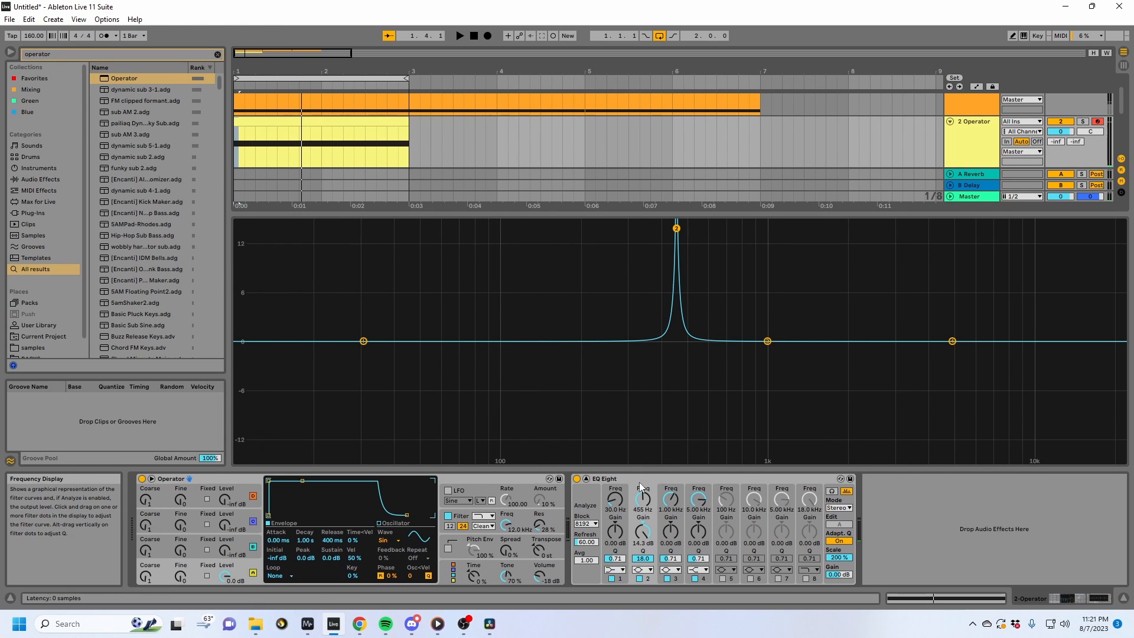
Set band 3's gain to 15 dB and the Q of bands 1, 3 and 4 to 18.
left_click_drag(671, 532, 671, 461)
left_click_drag(675, 564, 697, 502)
left_click_drag(623, 557, 623, 508)
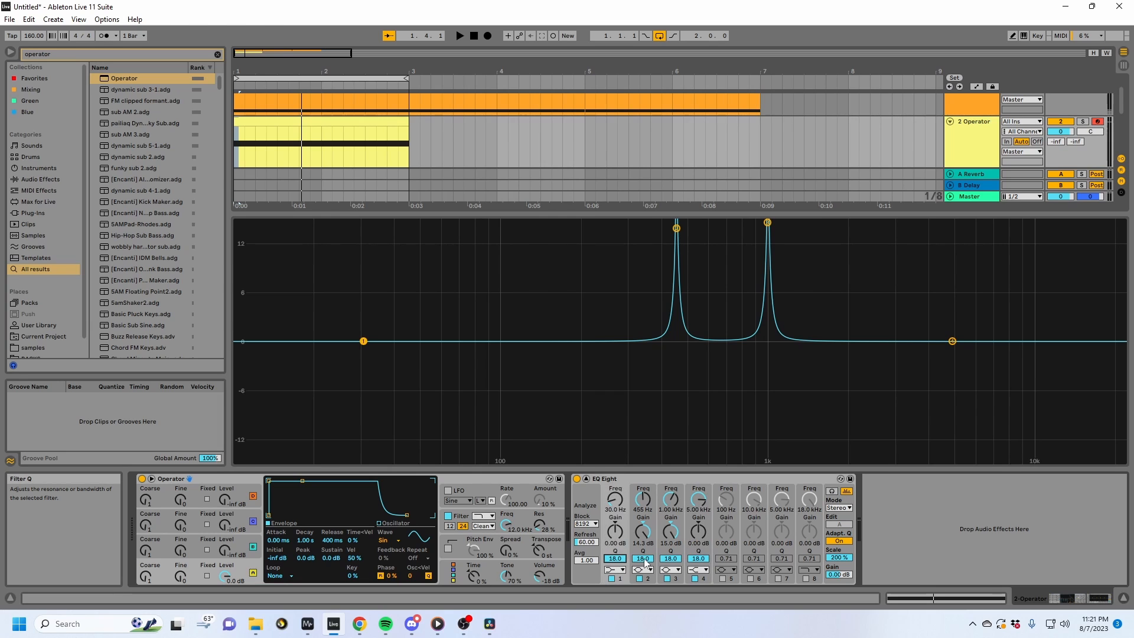
Turn on EQ Eight's bands 5 to 8 and set band 8's filter type to bell.
left_click(724, 578)
left_click(750, 578)
left_click(778, 579)
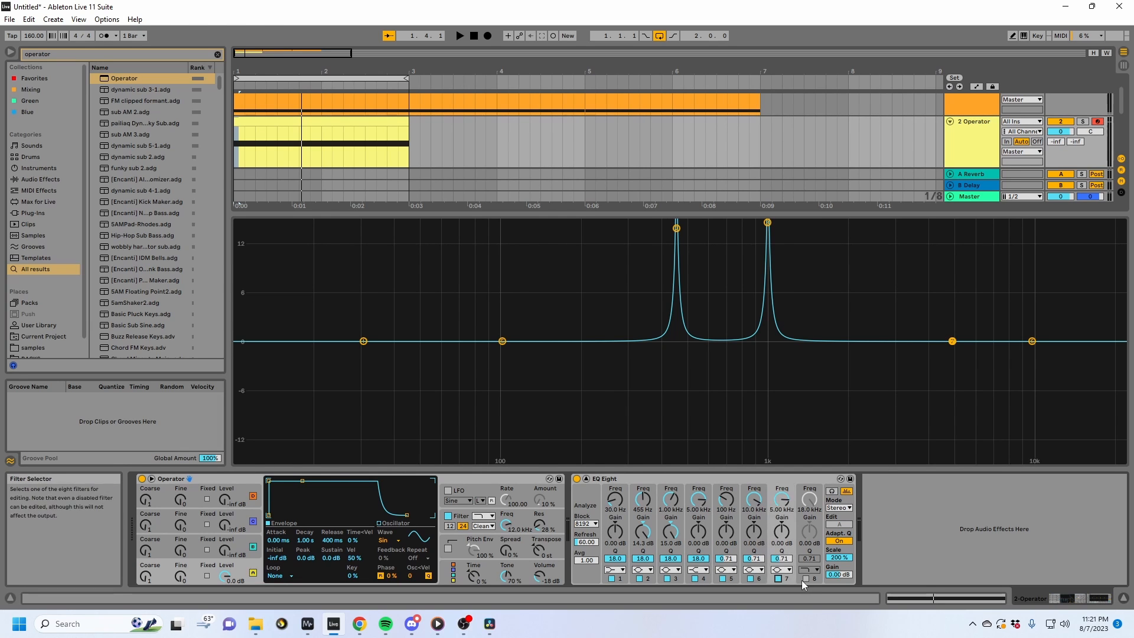
left_click(805, 578)
left_click(806, 570)
left_click(805, 526)
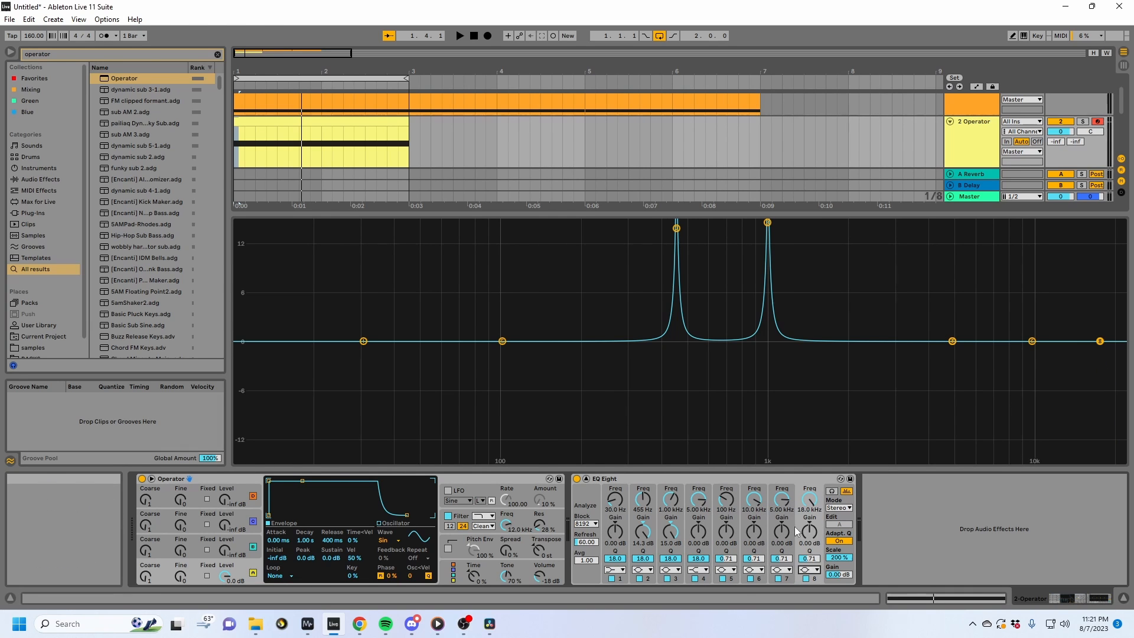
Set the filter type of bands 1 and 4 to bell and band 5's Q to 18.
left_click(614, 570)
left_click(612, 525)
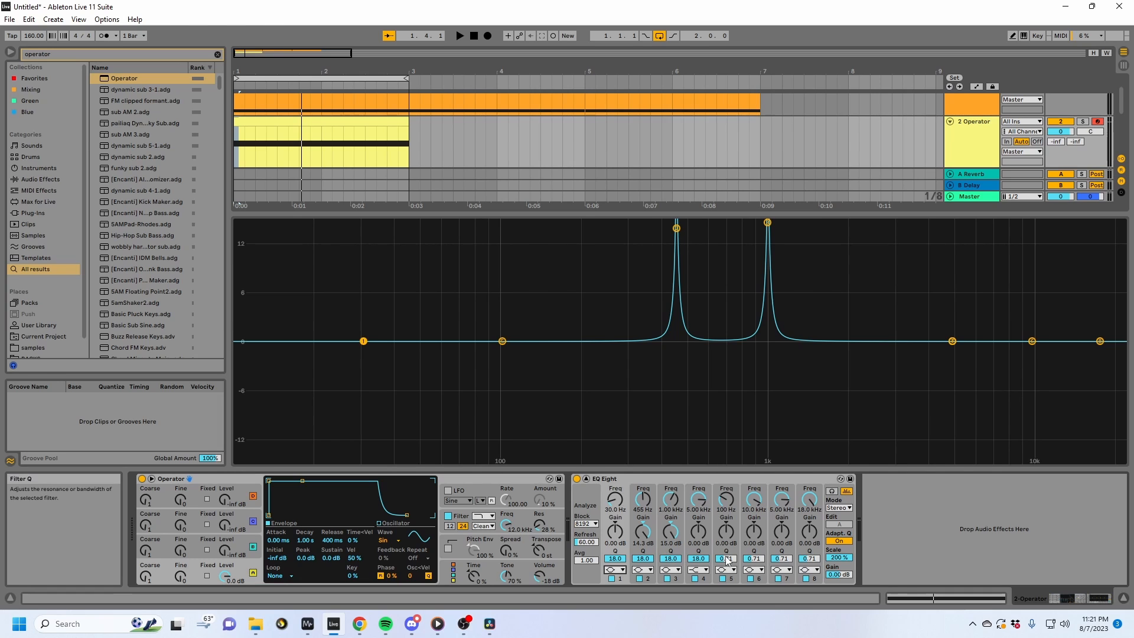
left_click(727, 559)
left_click(727, 570)
left_click(700, 571)
left_click(701, 571)
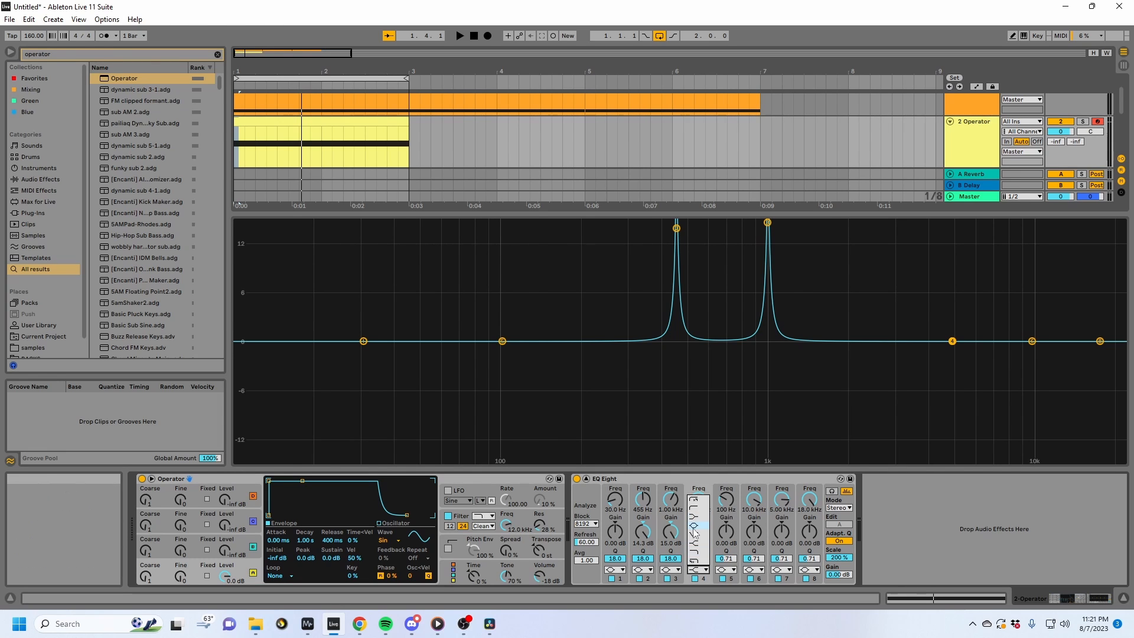
left_click(695, 525)
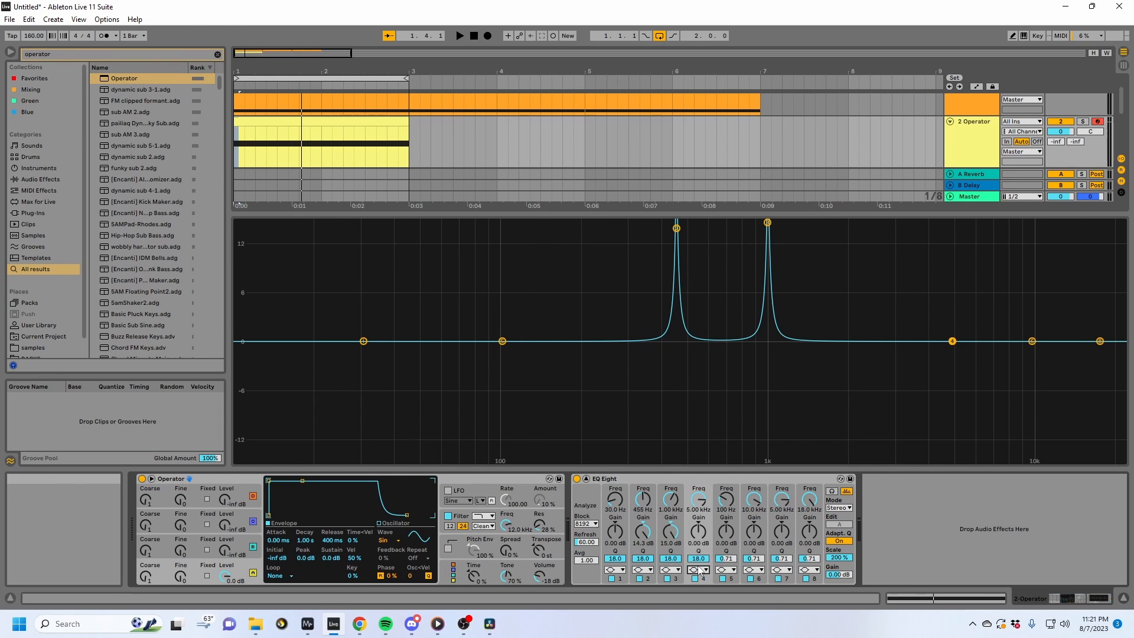
left_click(726, 559)
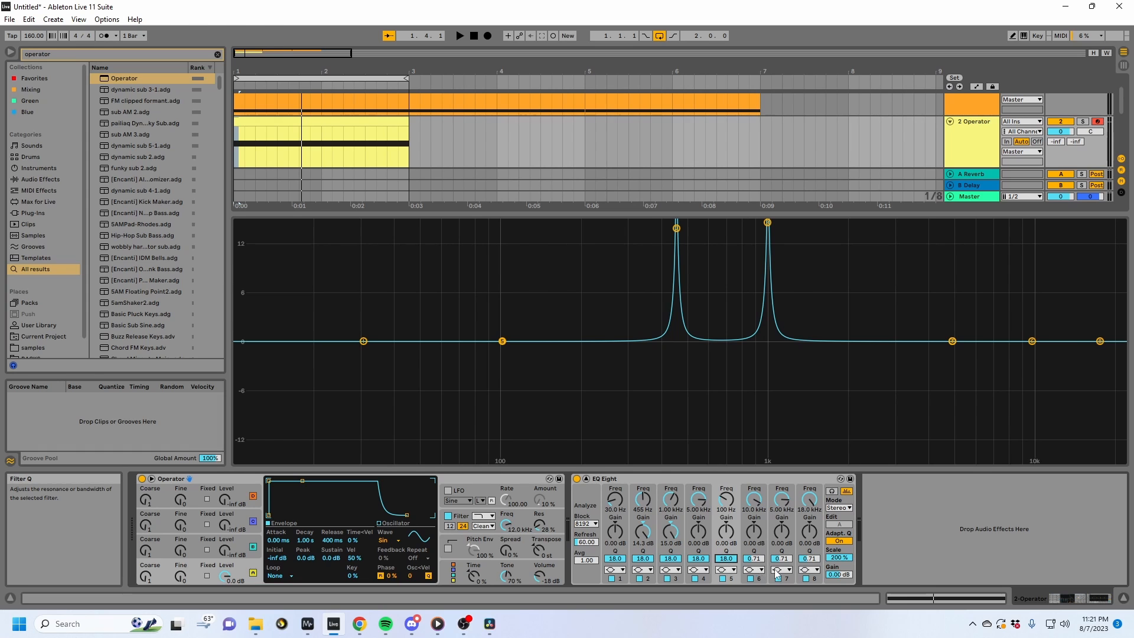
Group the EQ Eight into an Audio Effect Rack and show all 16 of its macro controls.
left_click(658, 478)
key("ctrl+g")
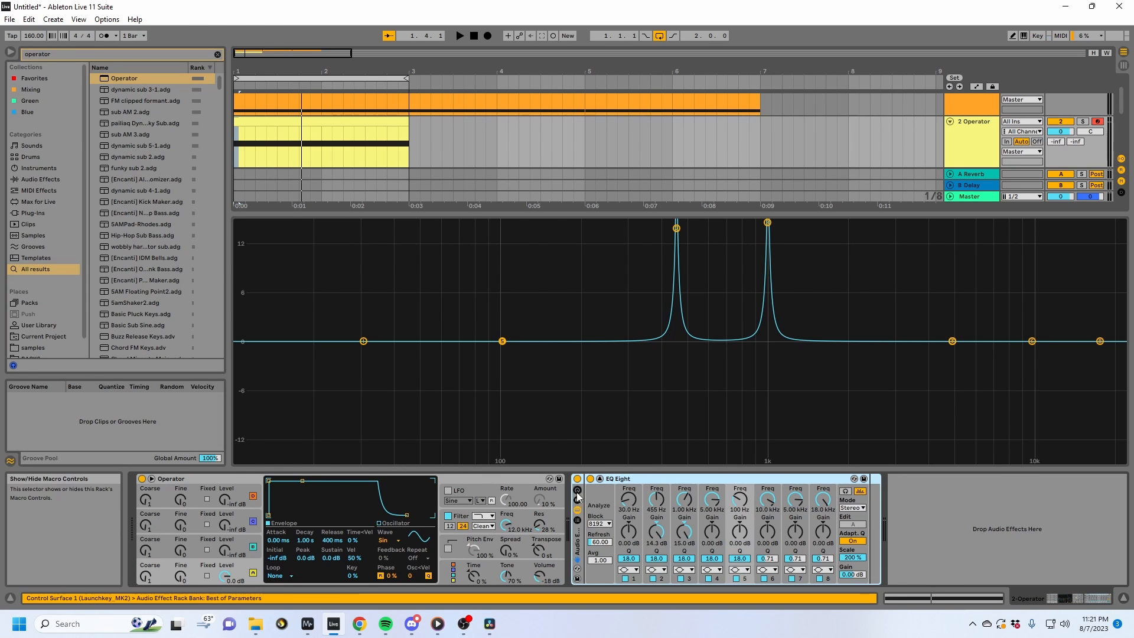
left_click(577, 492)
left_click(577, 499)
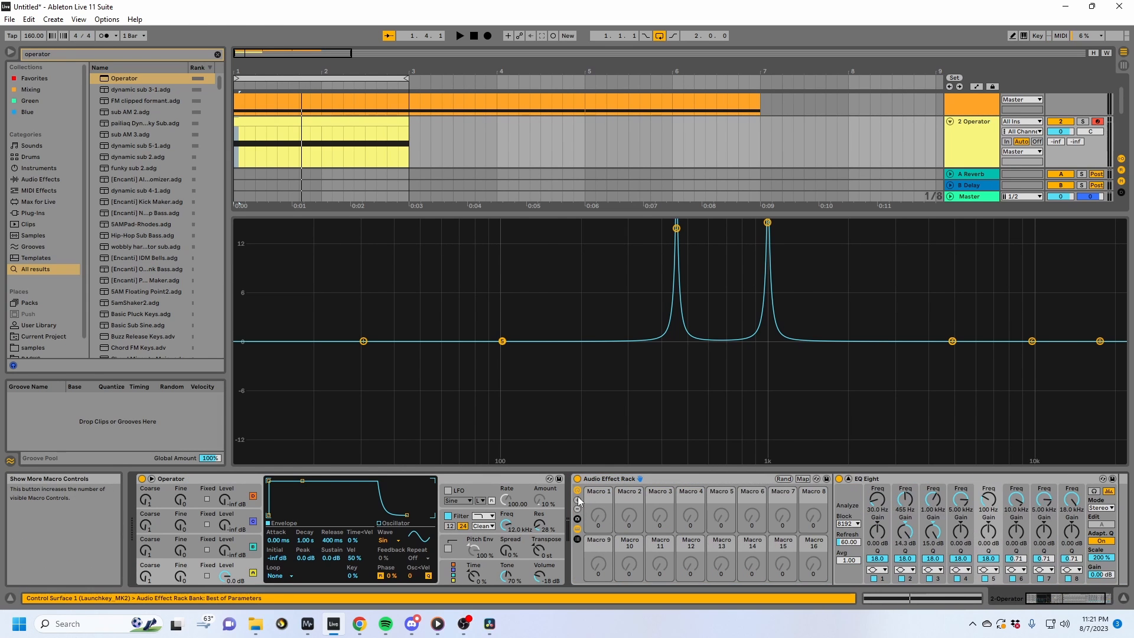
left_click(884, 479)
left_click(1124, 502)
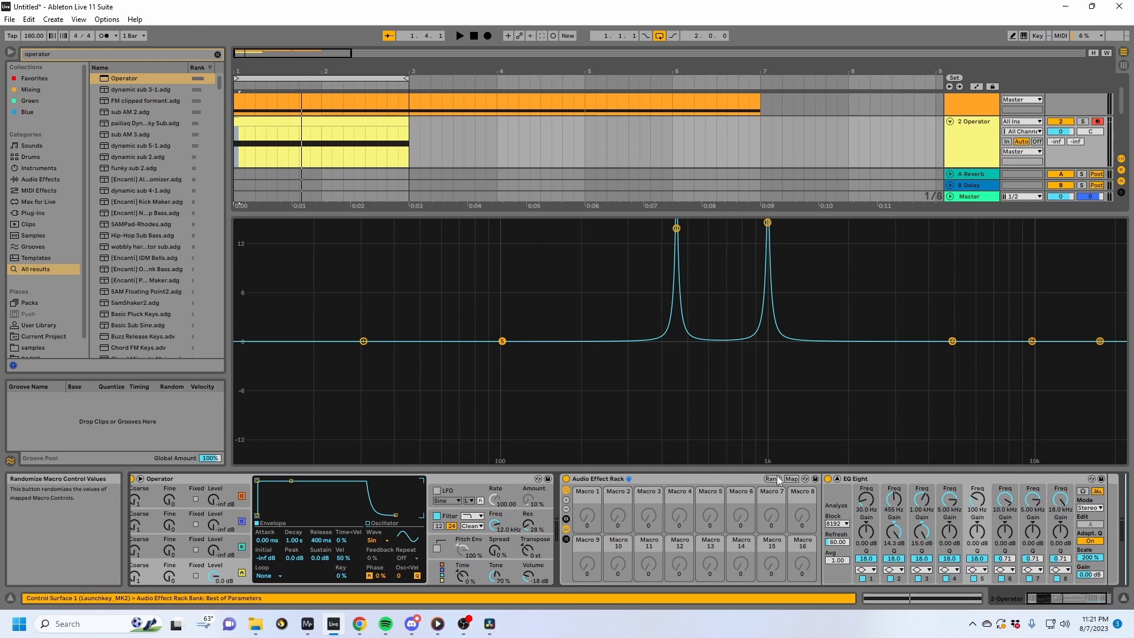
Map the gains of EQ Eight's bands 1 to 7 to the rack's Macros 1 to 7.
left_click(793, 478)
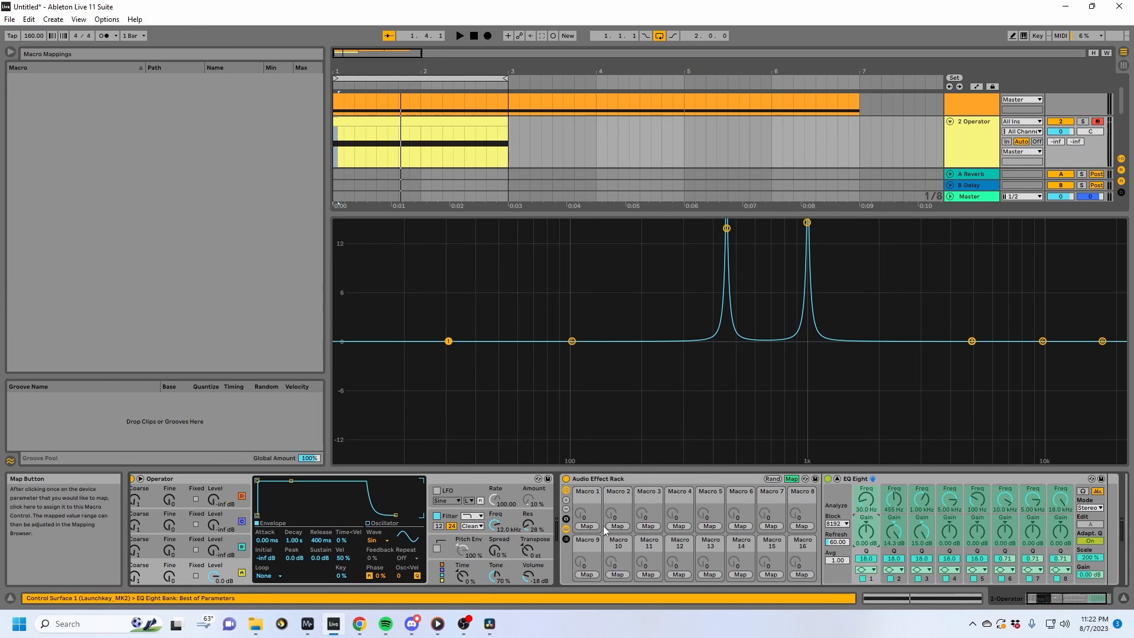
left_click(586, 525)
left_click(893, 531)
left_click(617, 525)
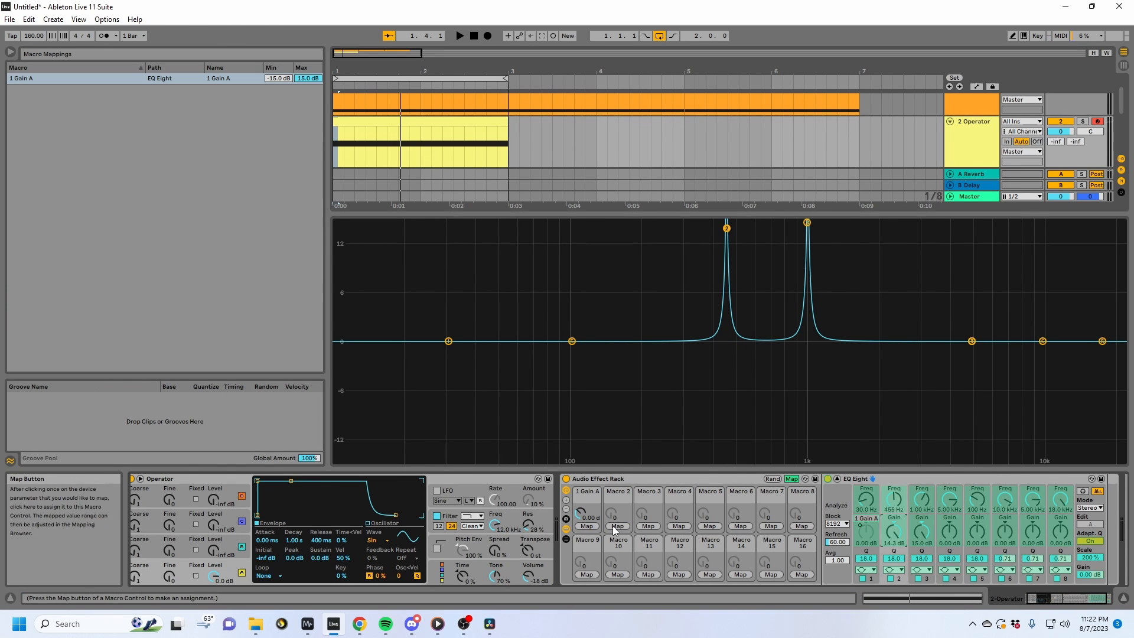
left_click(925, 537)
left_click(648, 526)
left_click(945, 534)
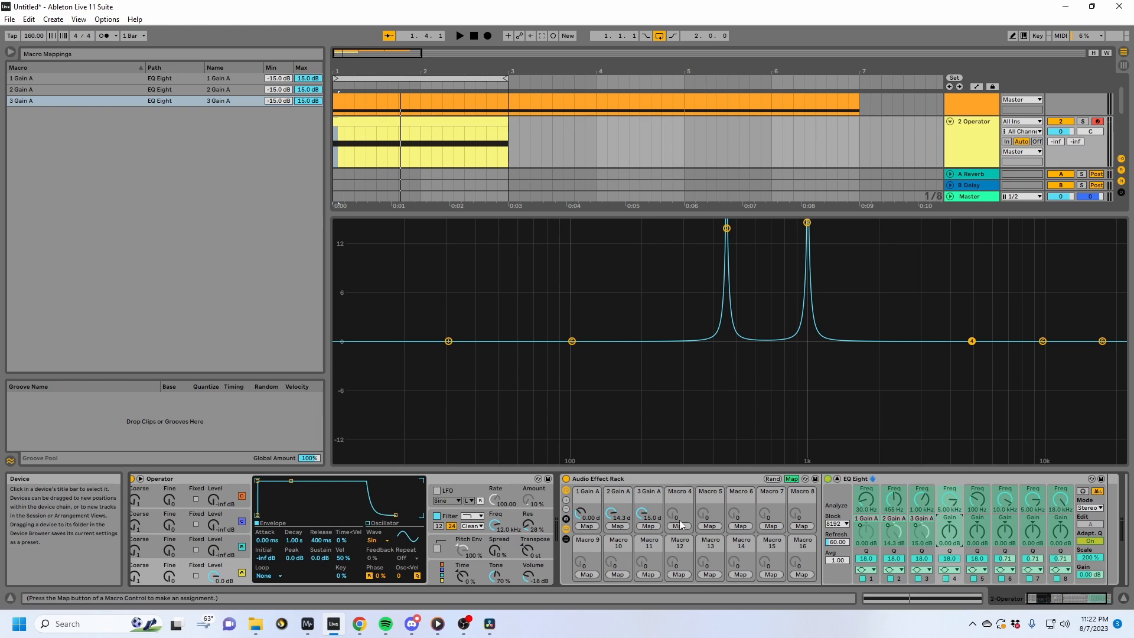
left_click(679, 525)
left_click(977, 532)
left_click(709, 526)
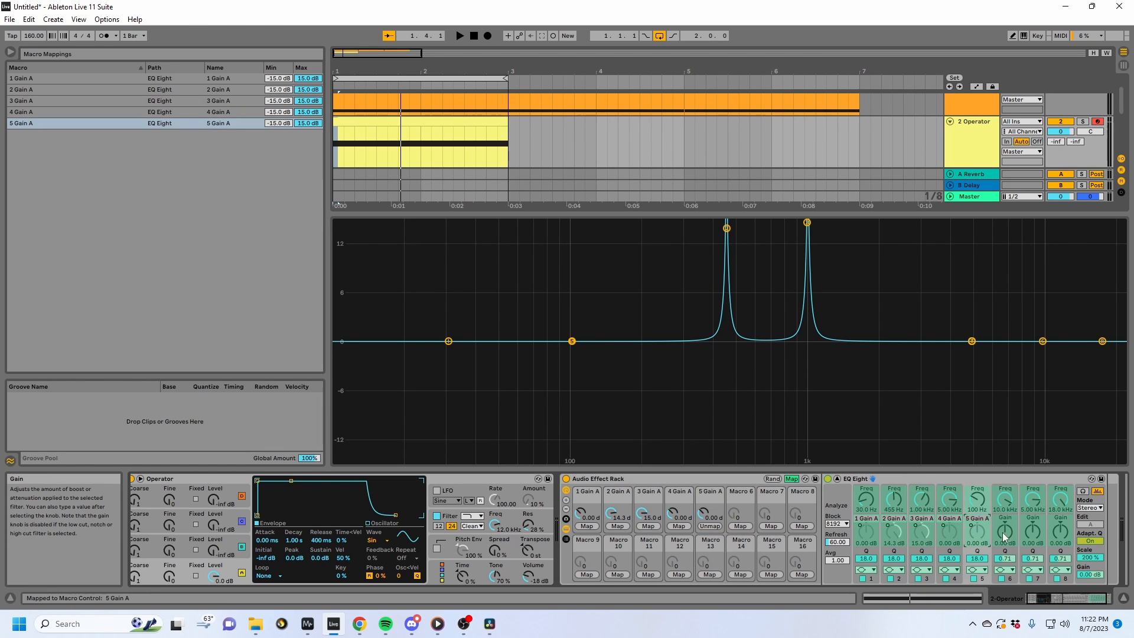
left_click(1006, 536)
left_click(740, 525)
left_click(1033, 533)
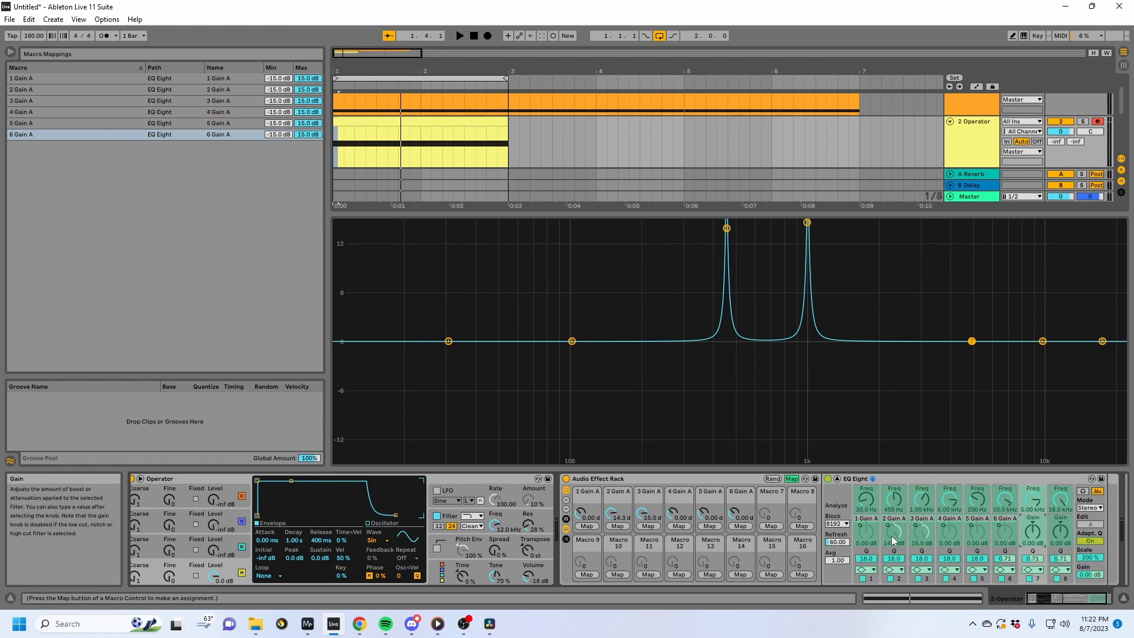
left_click(771, 526)
Leave macro mapping and turn off EQ Eight's band 8.
left_click(1061, 534)
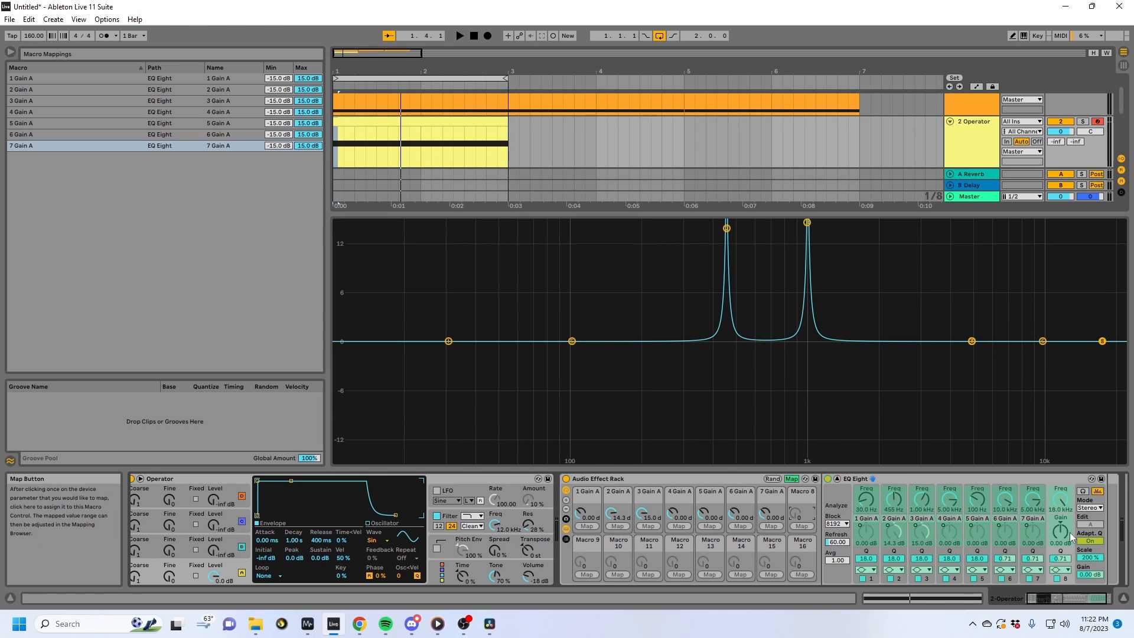
left_click(791, 478)
left_click(1058, 578)
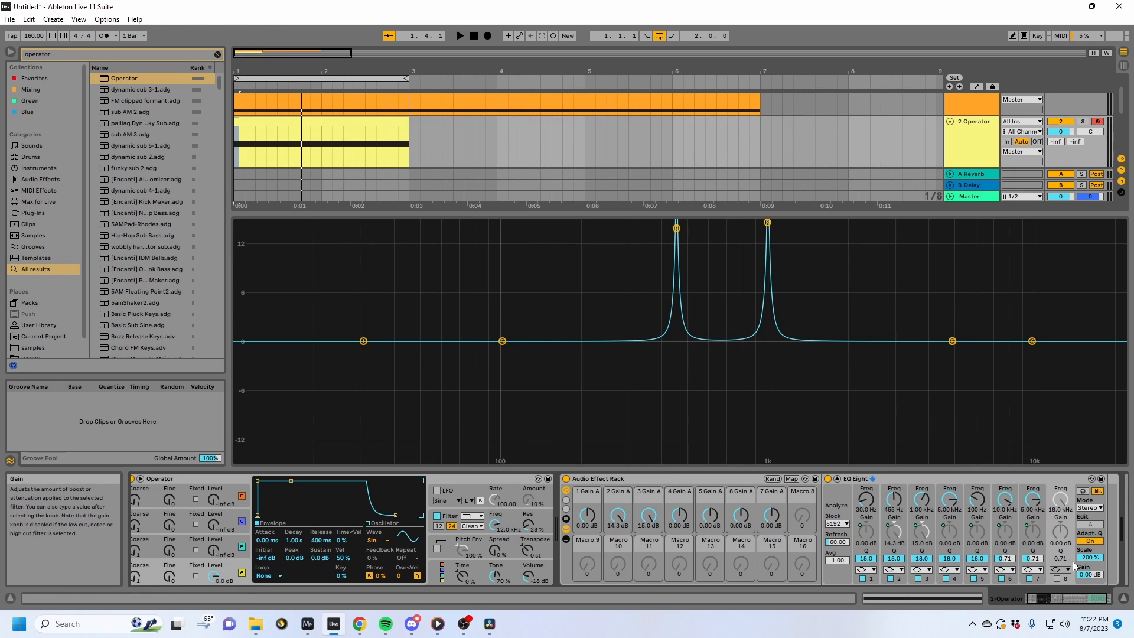
mouse_move(1090, 558)
left_mouse_down()
mouse_move(1090, 635)
mouse_move(1089, 558)
left_mouse_up()
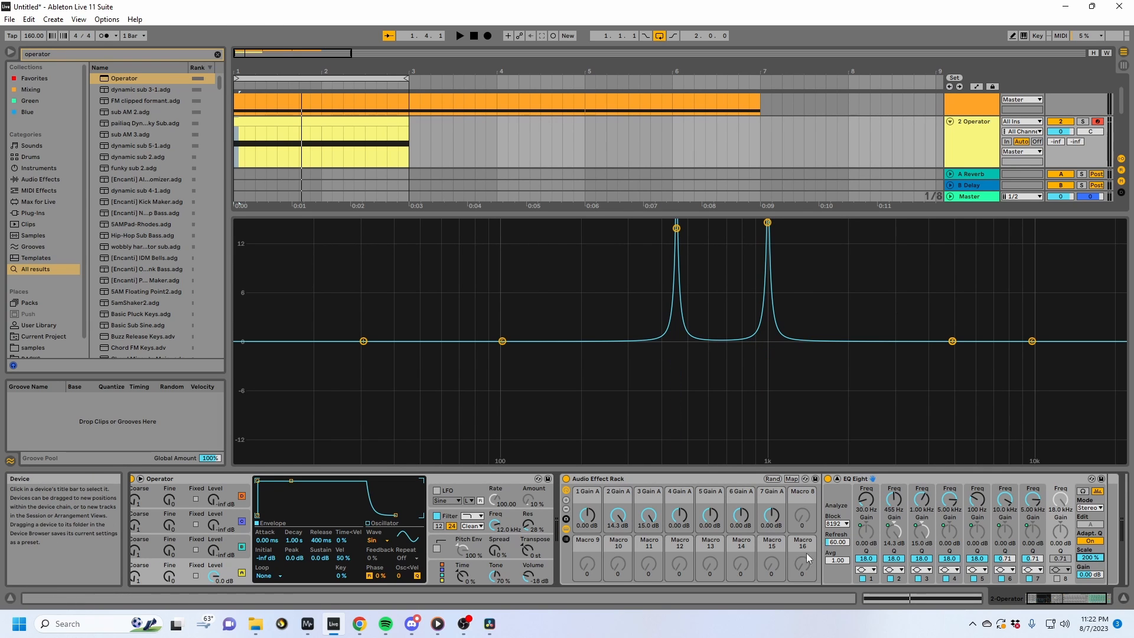
left_click(1006, 480)
key("ctrl+d")
key("ctrl+z")
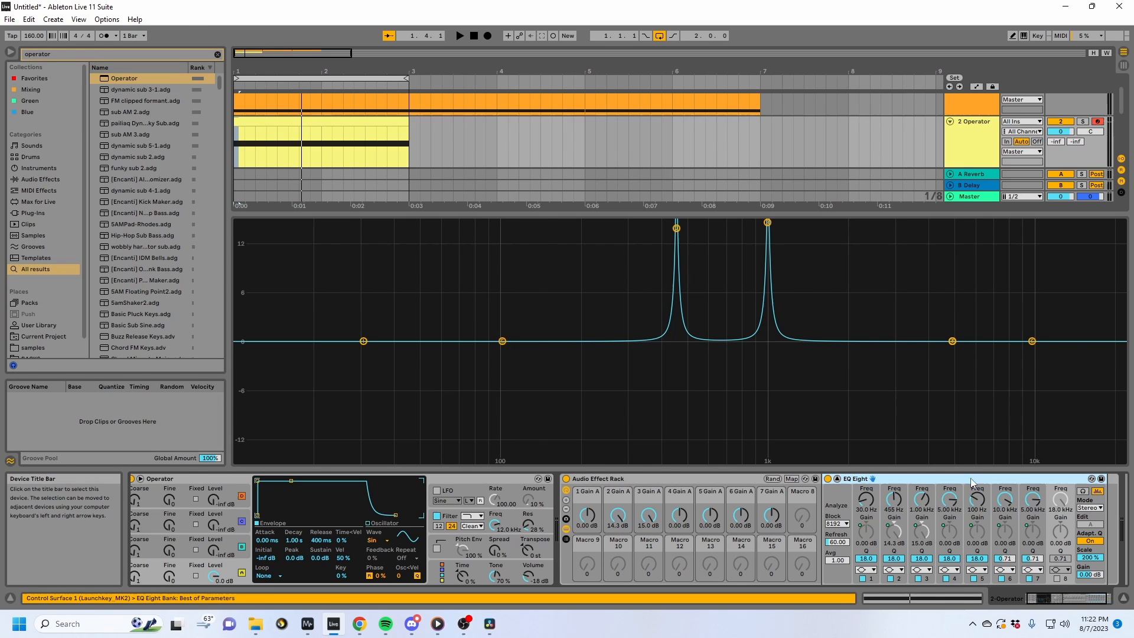
Map the resonances of bands 1 to 7 to Macros 9 to 15 and EQ Eight's Scale to Macro 8.
left_click(797, 478)
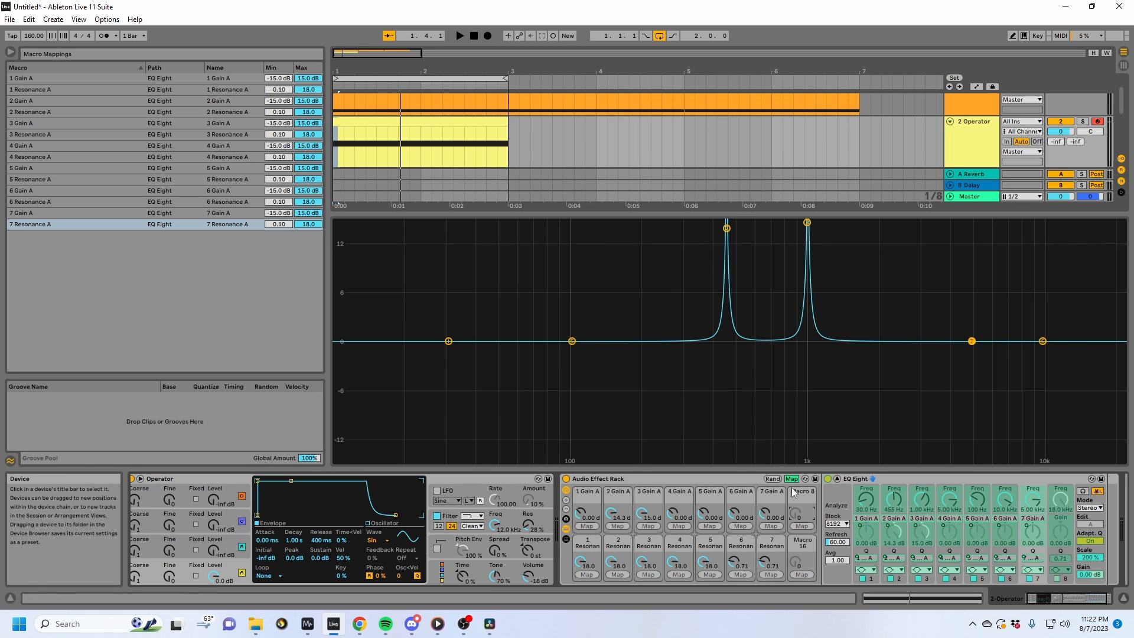
left_click(801, 525)
Set the minimum of the seven Gain A macro mappings, for bands 1 to 7, to 0 dB.
left_click(287, 77)
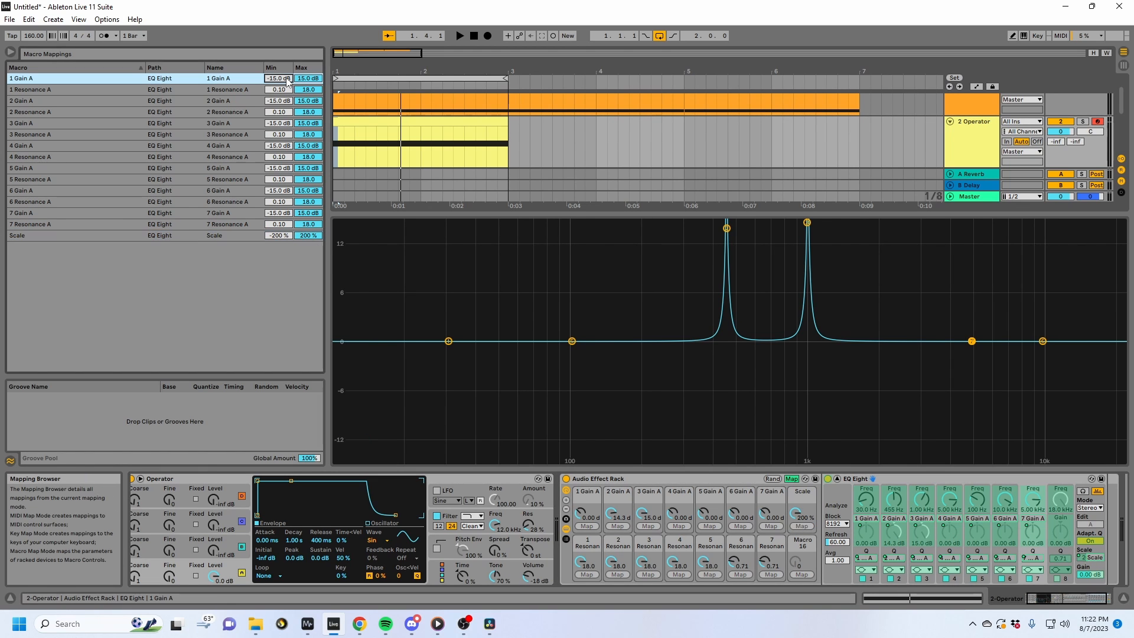
type("0")
key("Return")
left_click(283, 101)
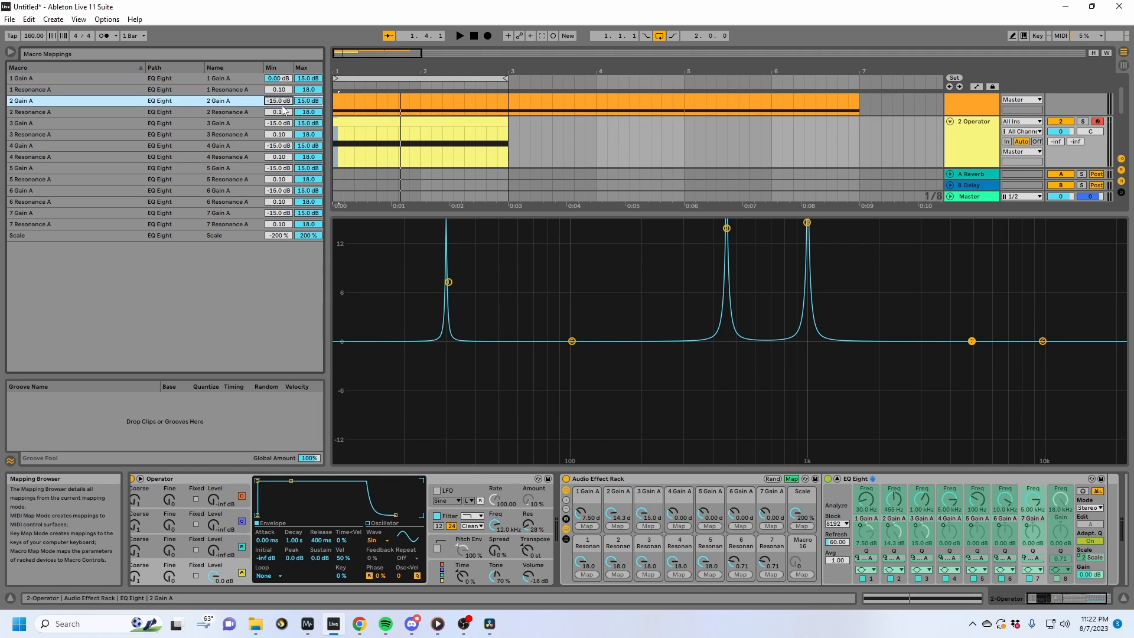
type("0")
key("Return")
left_click(280, 123)
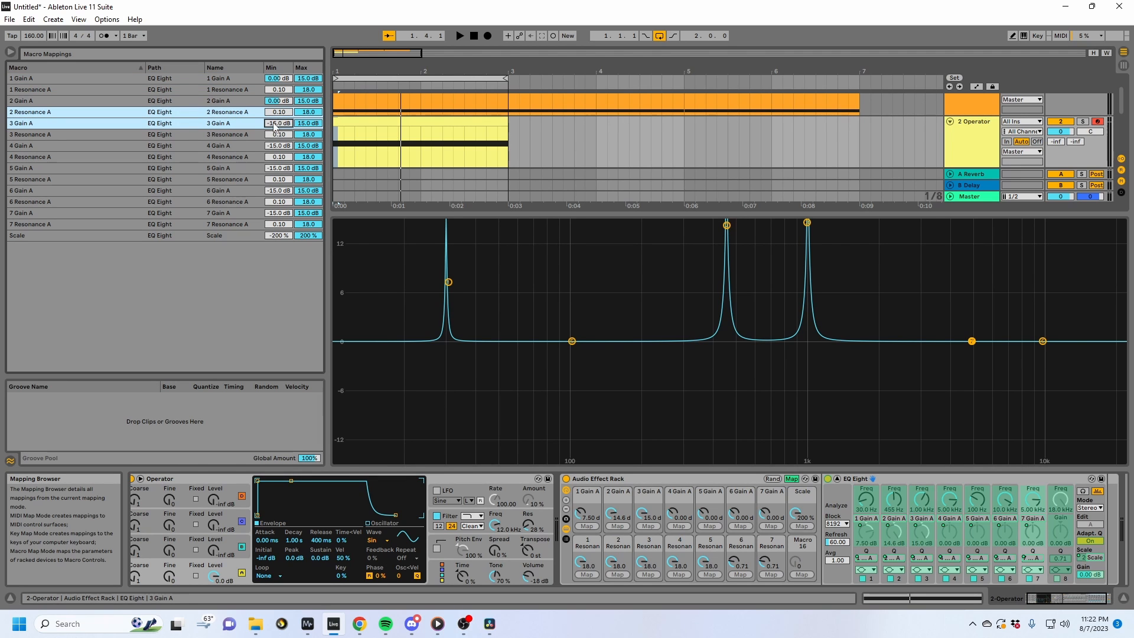
type("0")
key("Return")
left_click(279, 145)
type("0")
key("Return")
left_click(279, 167)
key("0")
key("Return")
left_click(283, 190)
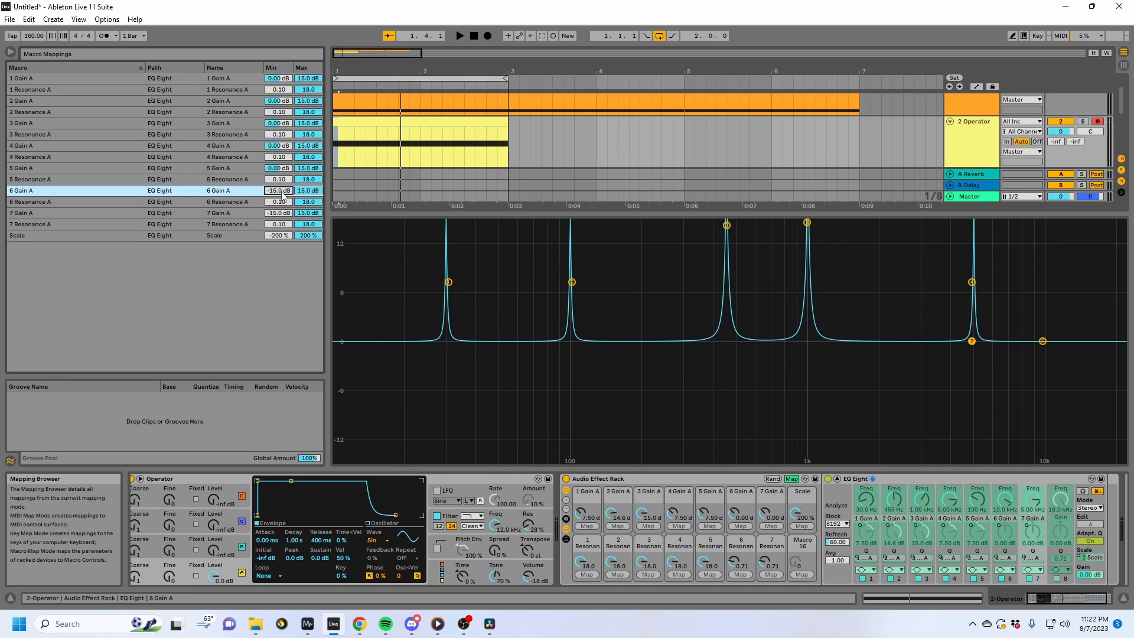
type("0")
key("Return")
left_click(281, 213)
type("0")
key("Return")
Set the minimum of the seven Resonance A macro mappings, for bands 1 to 7, to 2.00 and leave macro mapping.
left_click(275, 235)
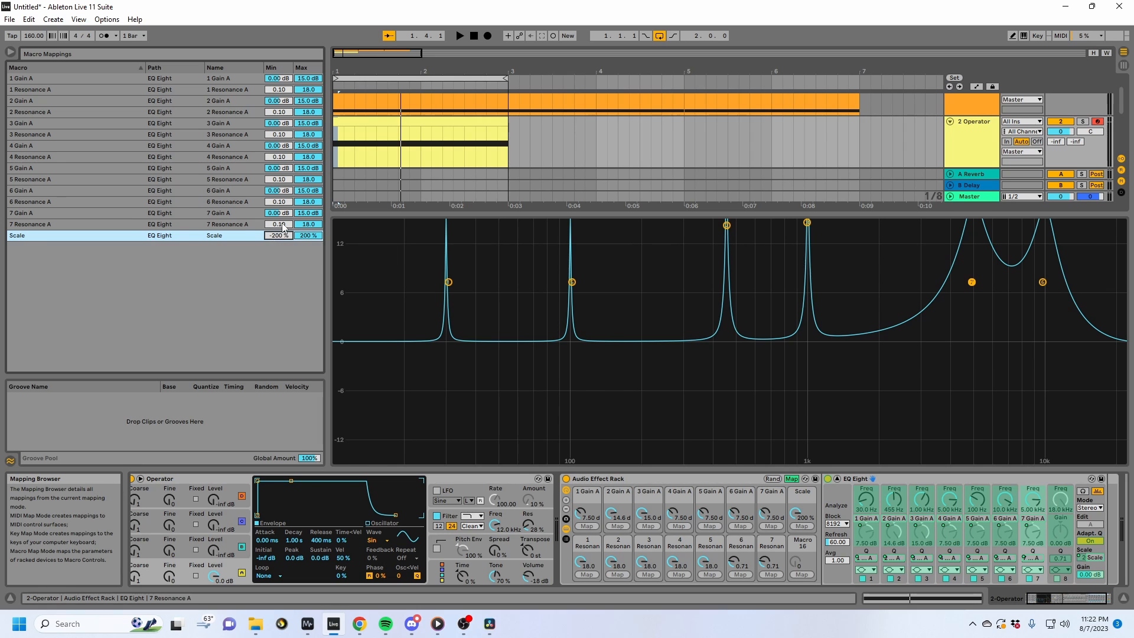
left_click(282, 224)
type("2")
key("Return")
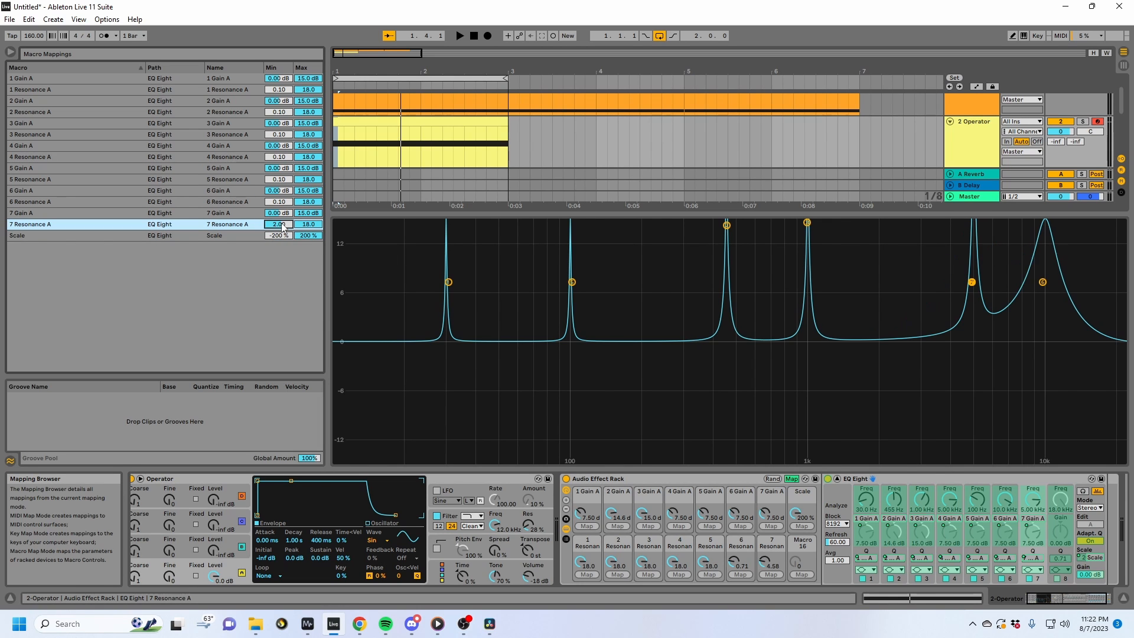
left_click(277, 202)
type("2")
key("Return")
left_click(278, 180)
type("2")
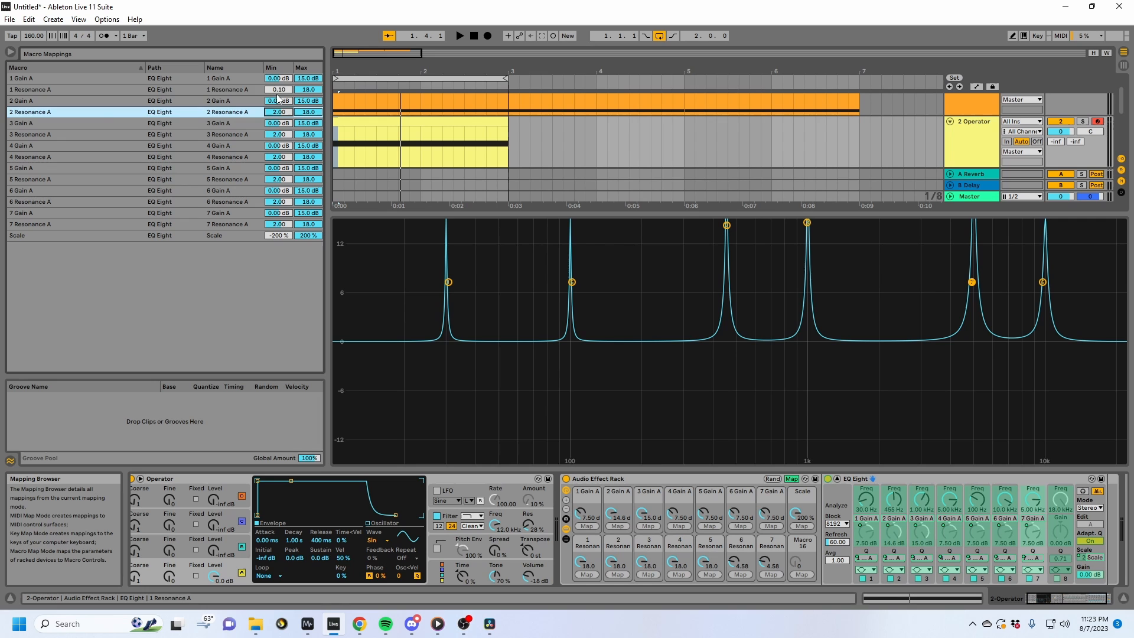
left_click(275, 89)
type("2.")
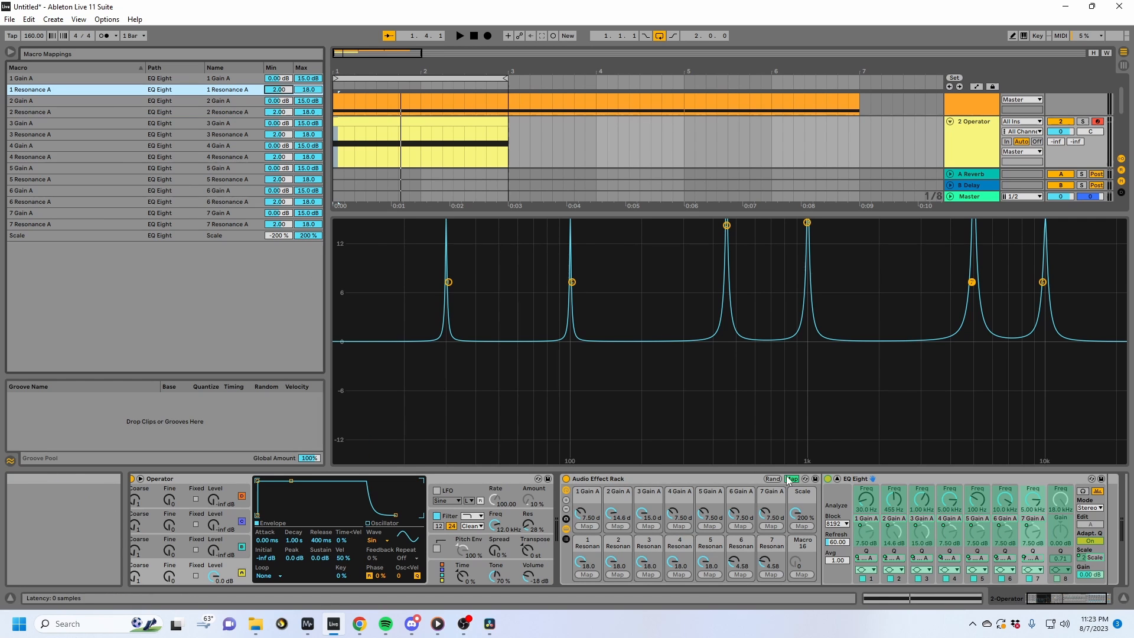
left_click(792, 478)
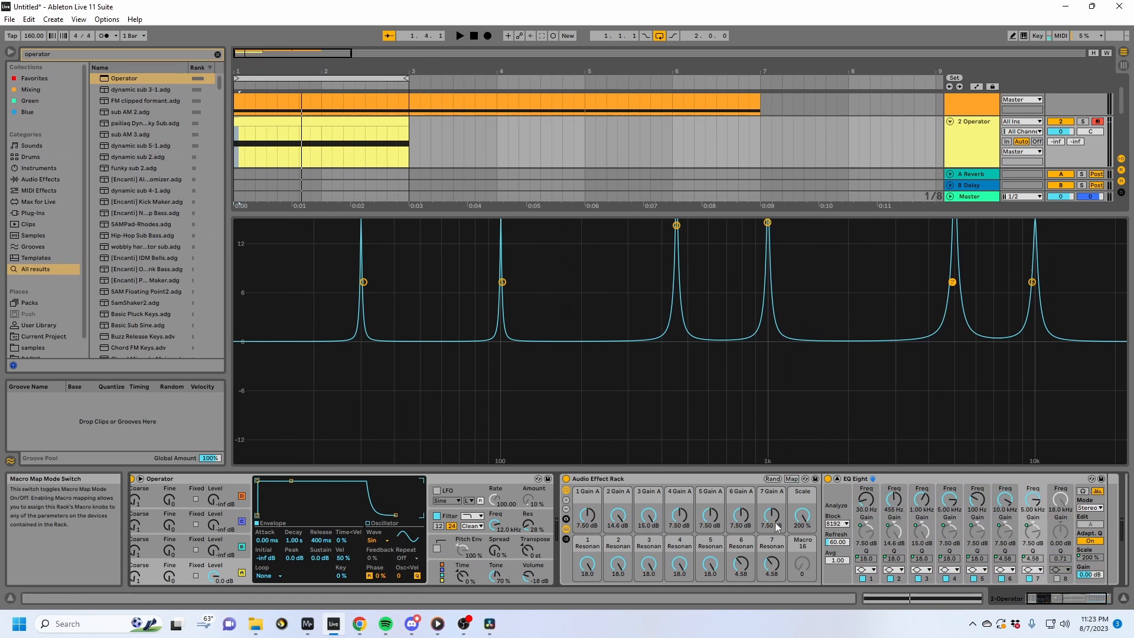
Randomize the Audio Effect Rack's macro values repeatedly to get a new EQ curve.
left_click_drag(772, 564, 772, 563)
left_click(770, 481)
left_click(771, 480)
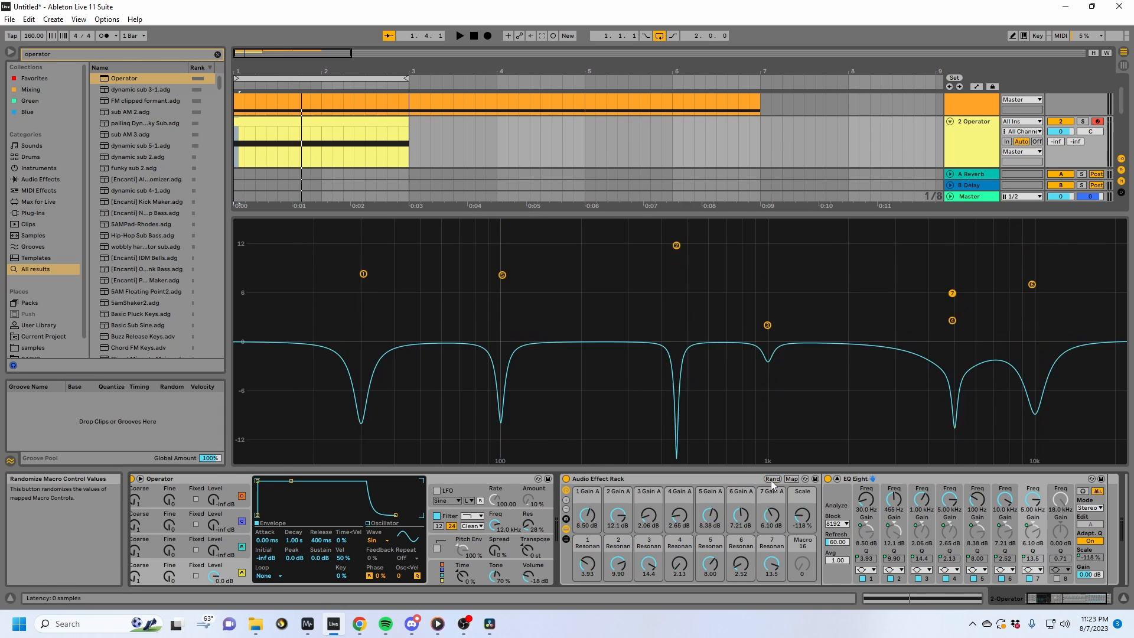
left_click(771, 480)
left_click(771, 480)
left_click(771, 480)
left_click(771, 480)
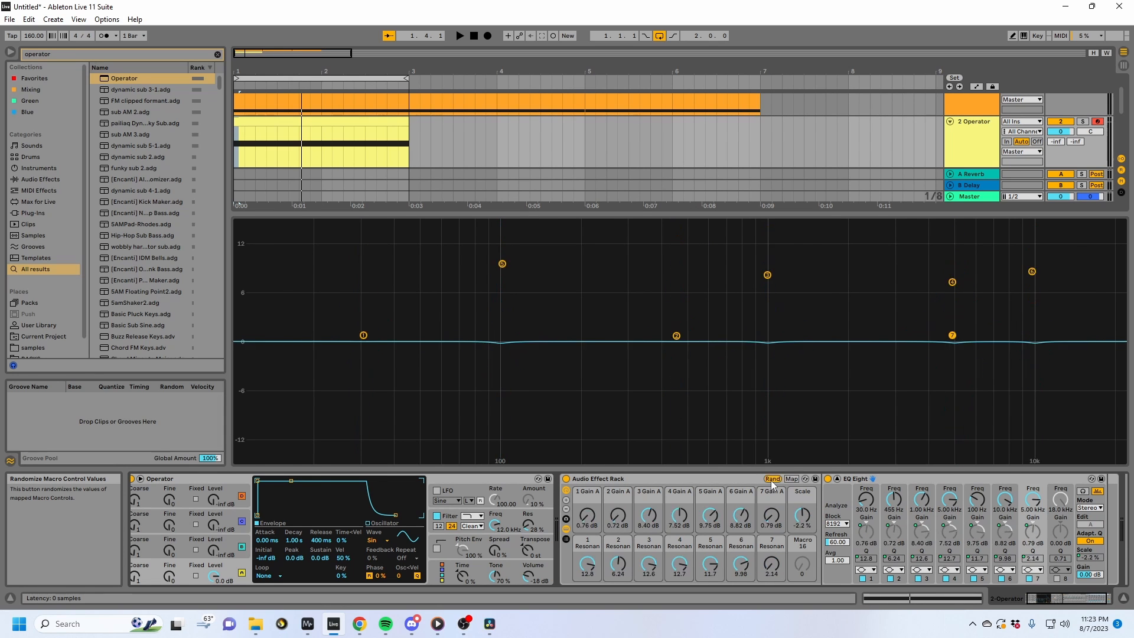
left_click(771, 480)
left_click(771, 480)
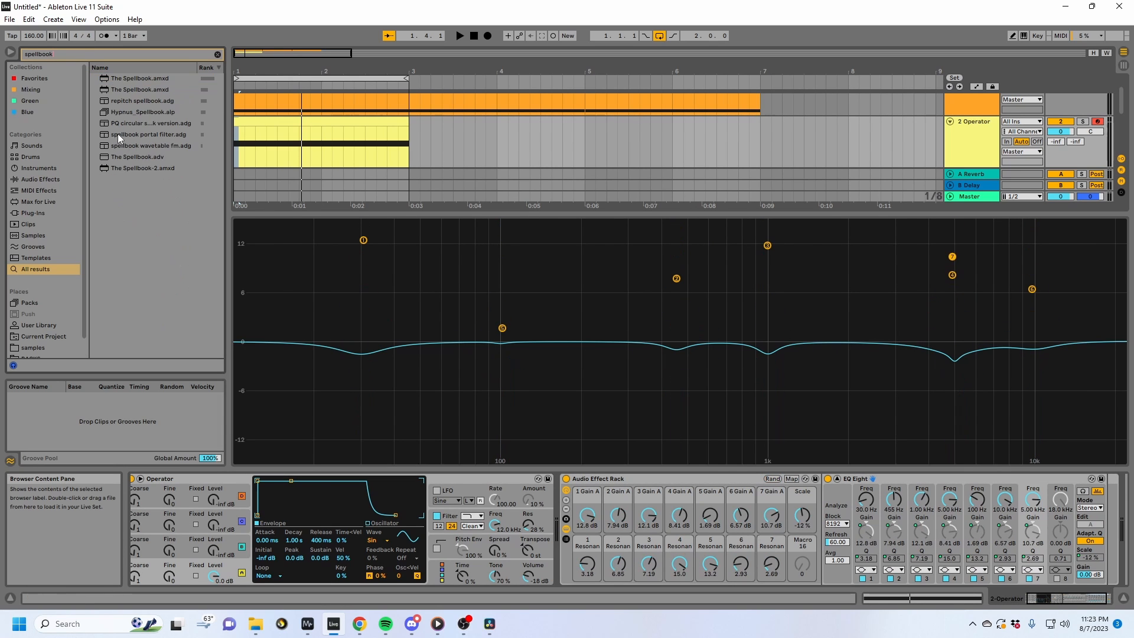
Find The Spellbook.amxd in the browser, load it after EQ Eight, and switch its Read and Spin rates to Sync.
left_click(139, 78)
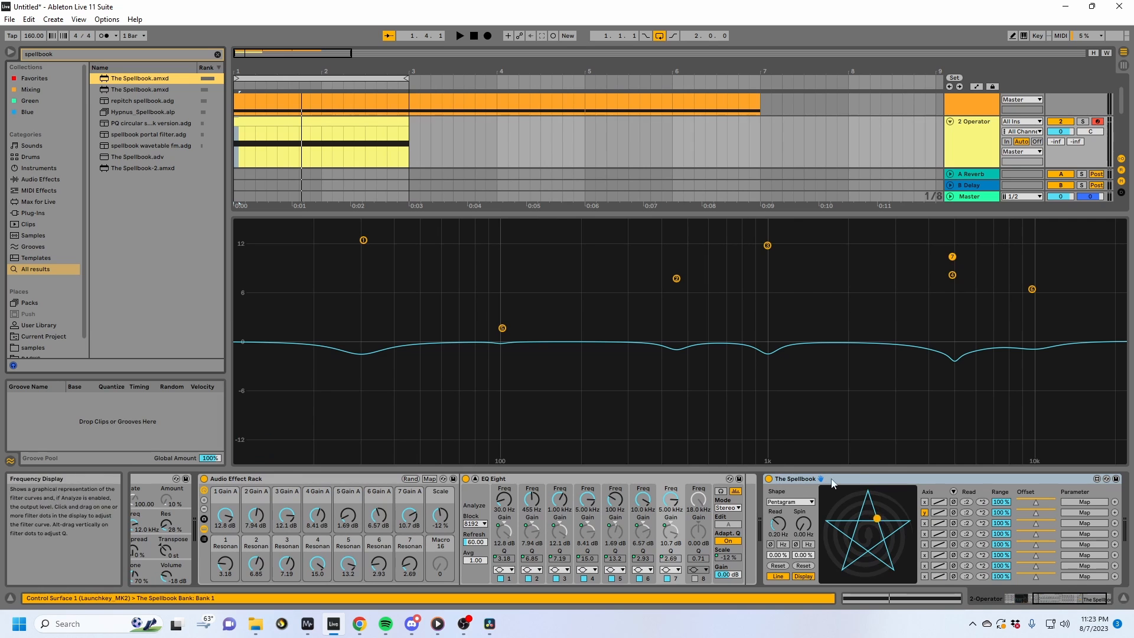
left_click(829, 480)
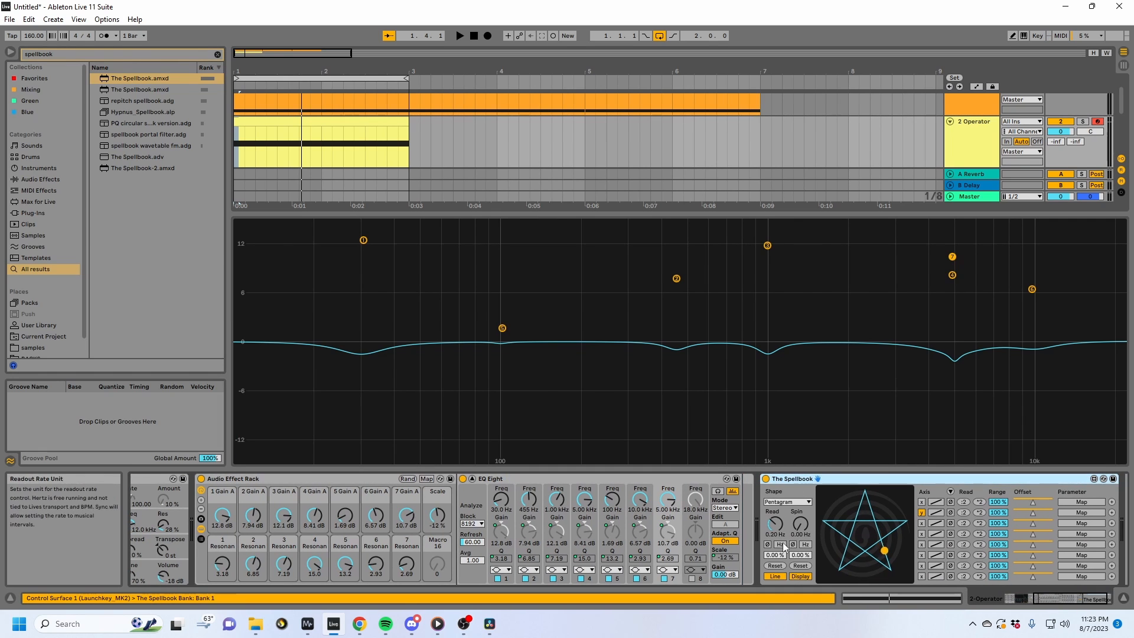
left_click(780, 544)
left_click(805, 544)
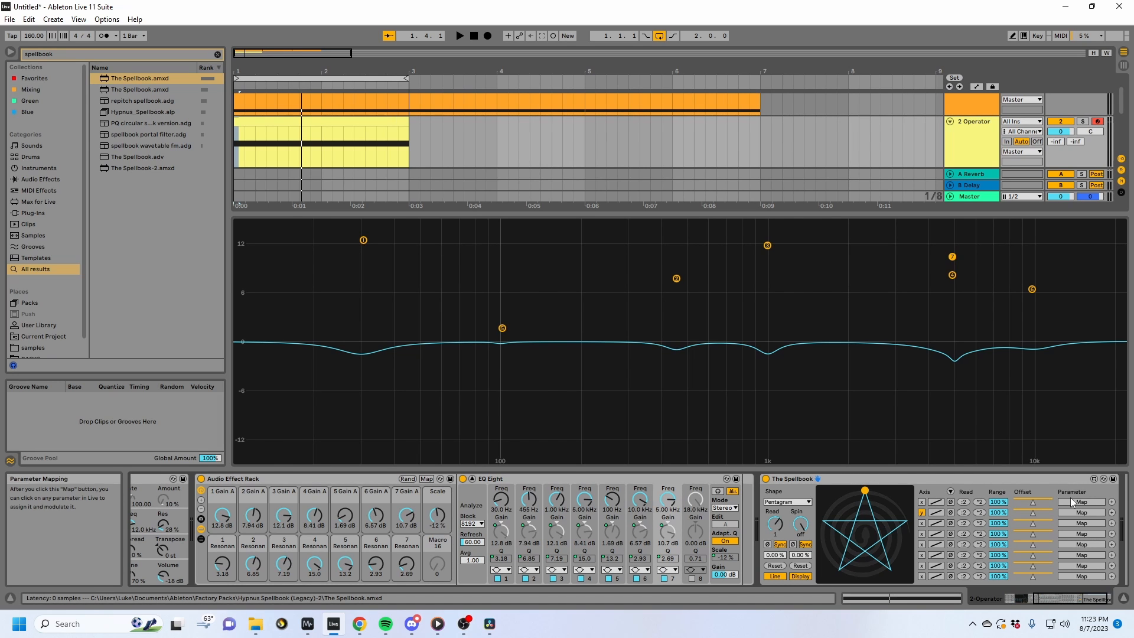
Map The Spellbook's first seven parameter slots to the frequencies of EQ Eight's bands 1 to 7, in order.
left_click(501, 499)
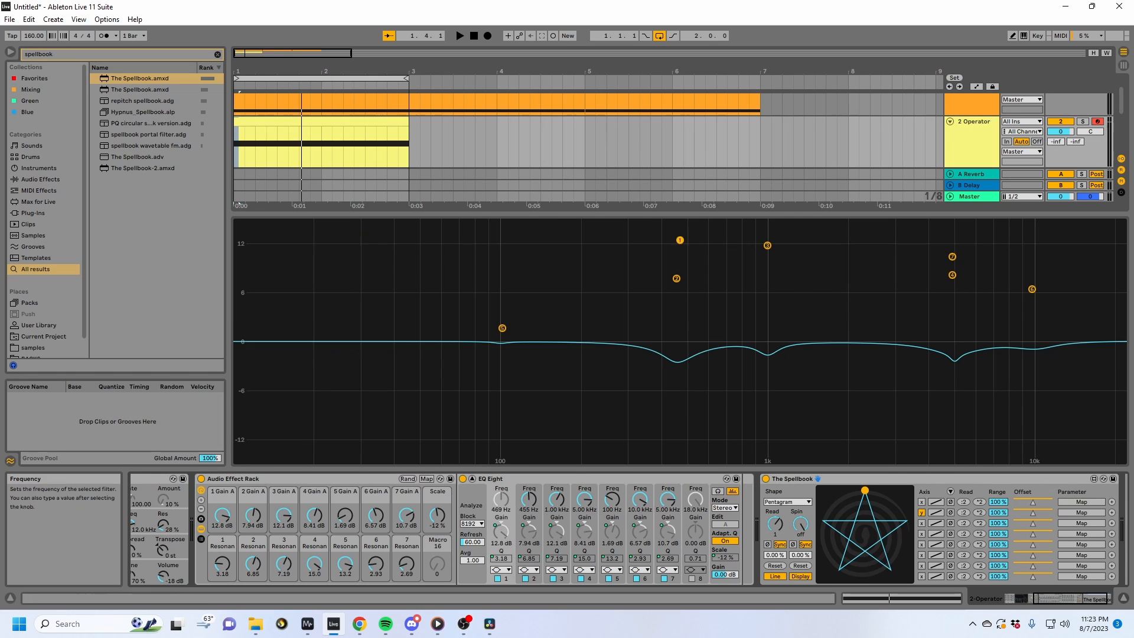
left_click(530, 500)
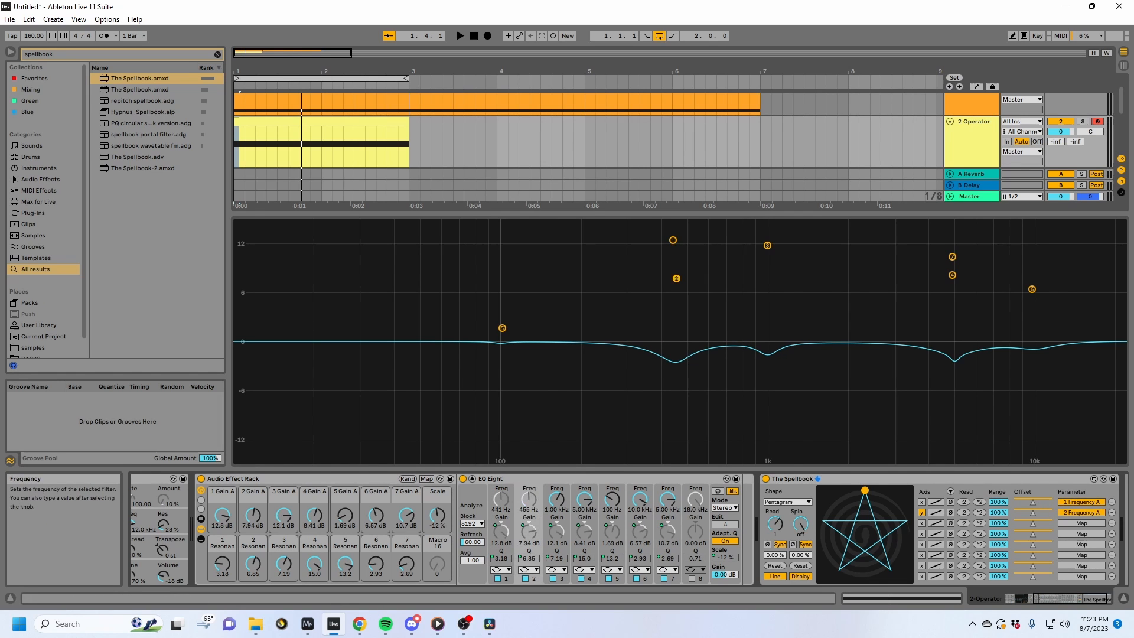
left_click(1080, 523)
left_click(557, 499)
left_click(1081, 534)
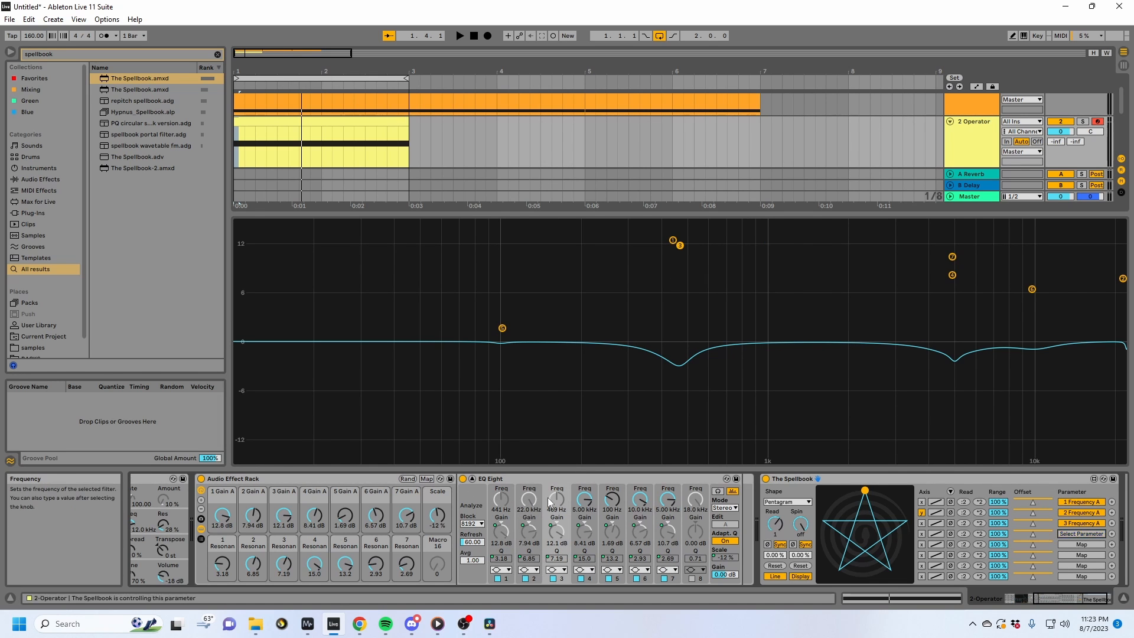
left_click(584, 499)
left_click(1081, 545)
left_click(612, 500)
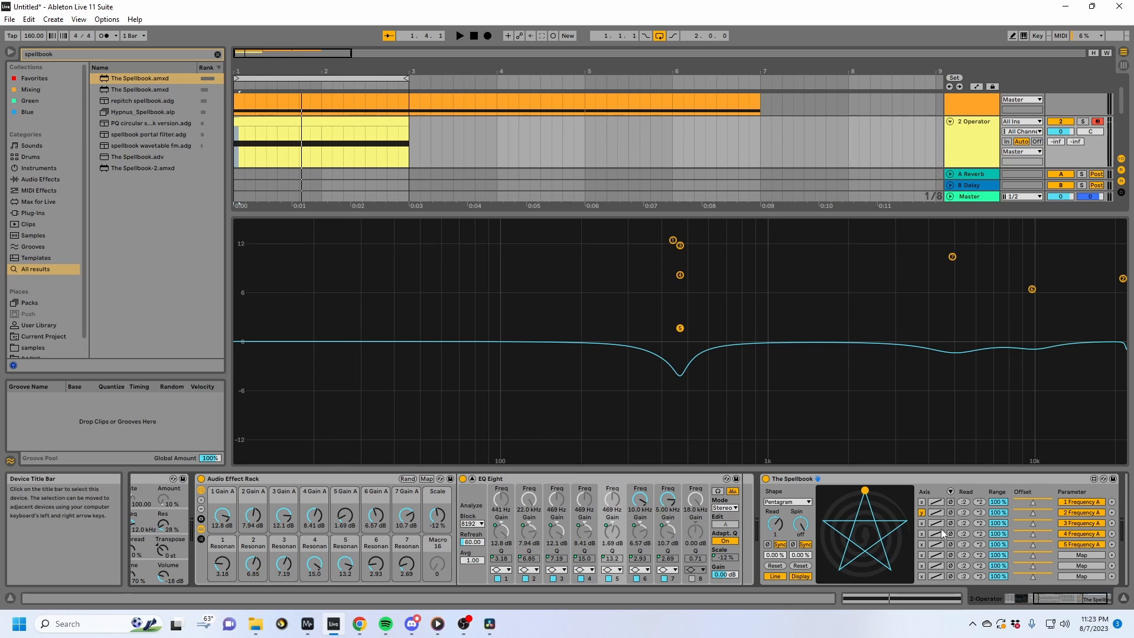
left_click(637, 502)
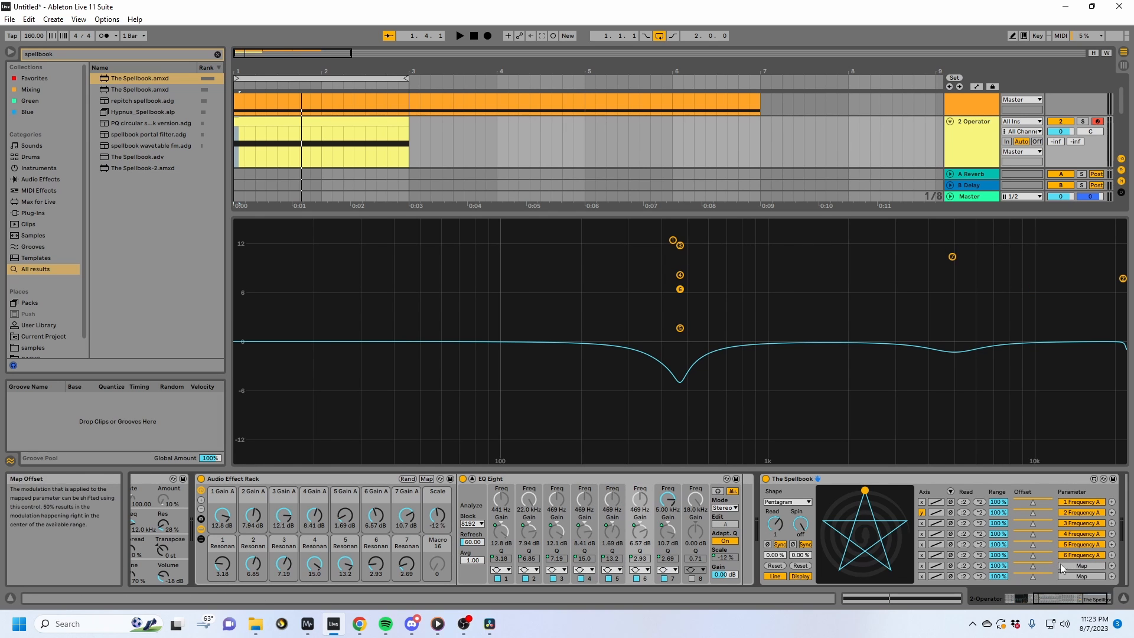
left_click(1081, 566)
left_click(668, 501)
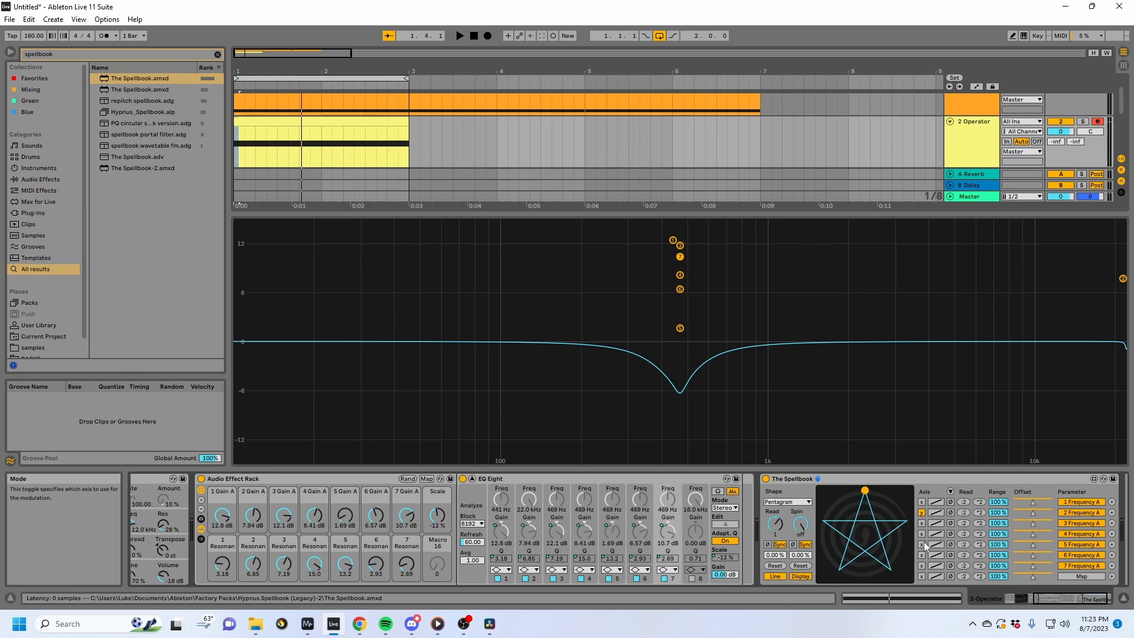
Set The Spellbook's axis to x for the band 2 frequency mapping and to y for the mappings of bands 5 to 7.
left_click(923, 512)
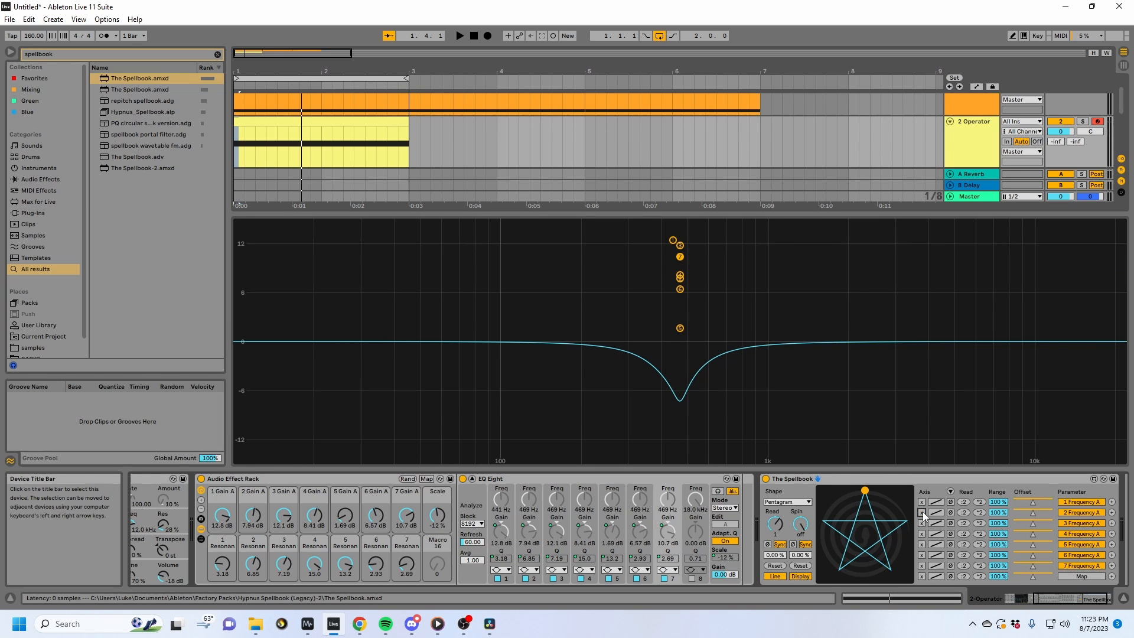
left_click(921, 544)
left_click(922, 554)
left_click(922, 566)
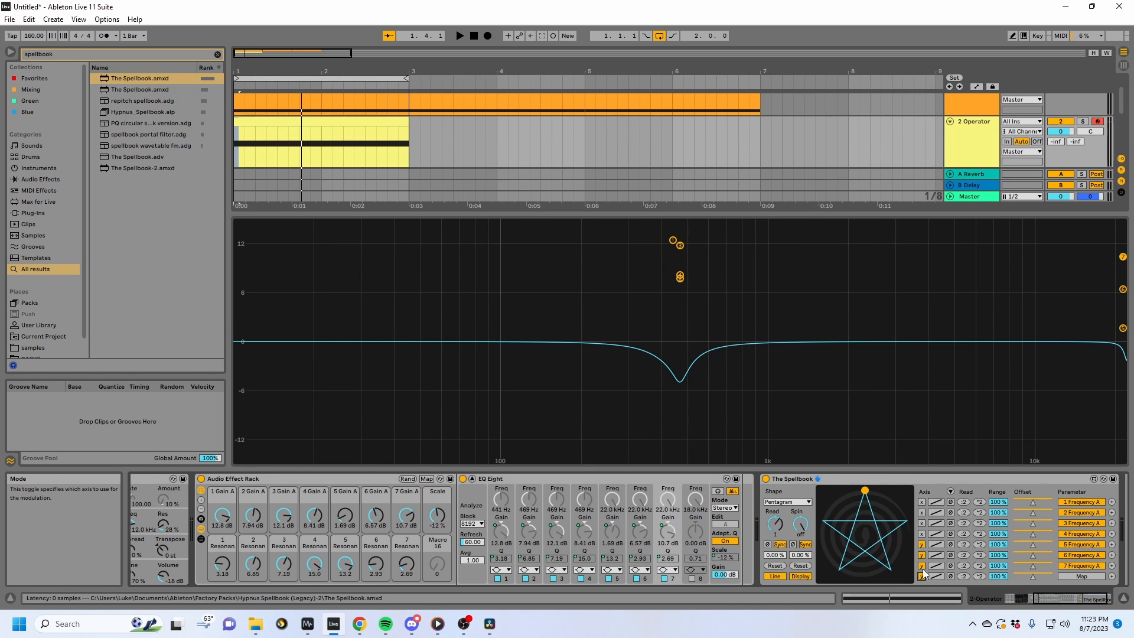
Toggle the unipolar/bipolar reading of frequency mappings 3, 4, 6 and 7, and invert mappings 2, 3 and 6.
left_click(936, 523)
left_click(937, 533)
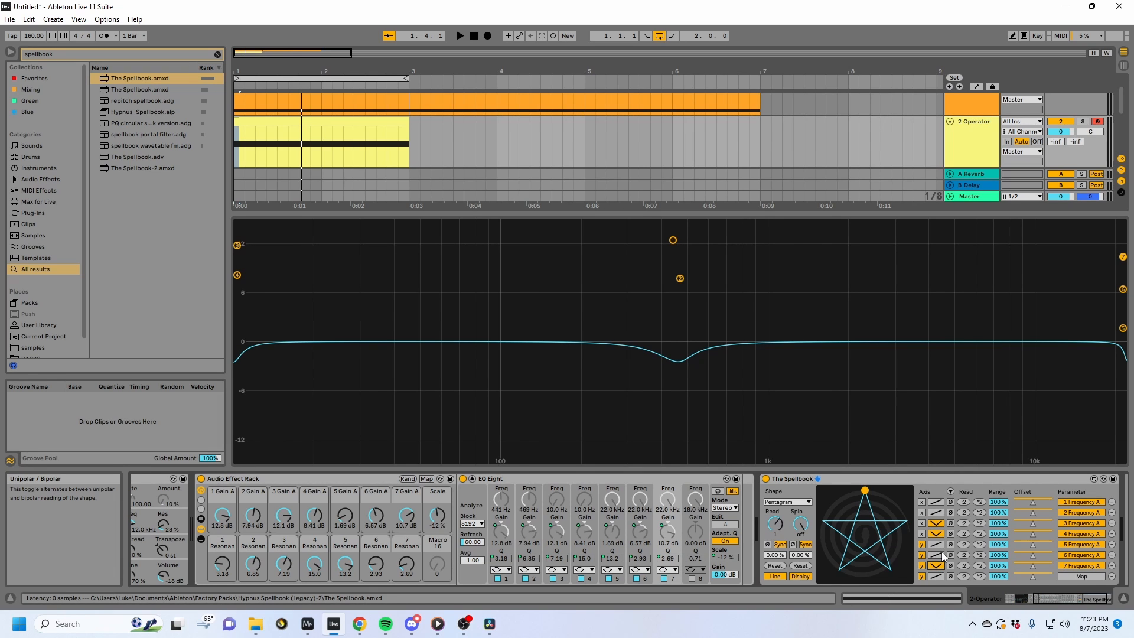
left_click(939, 554)
left_click(950, 555)
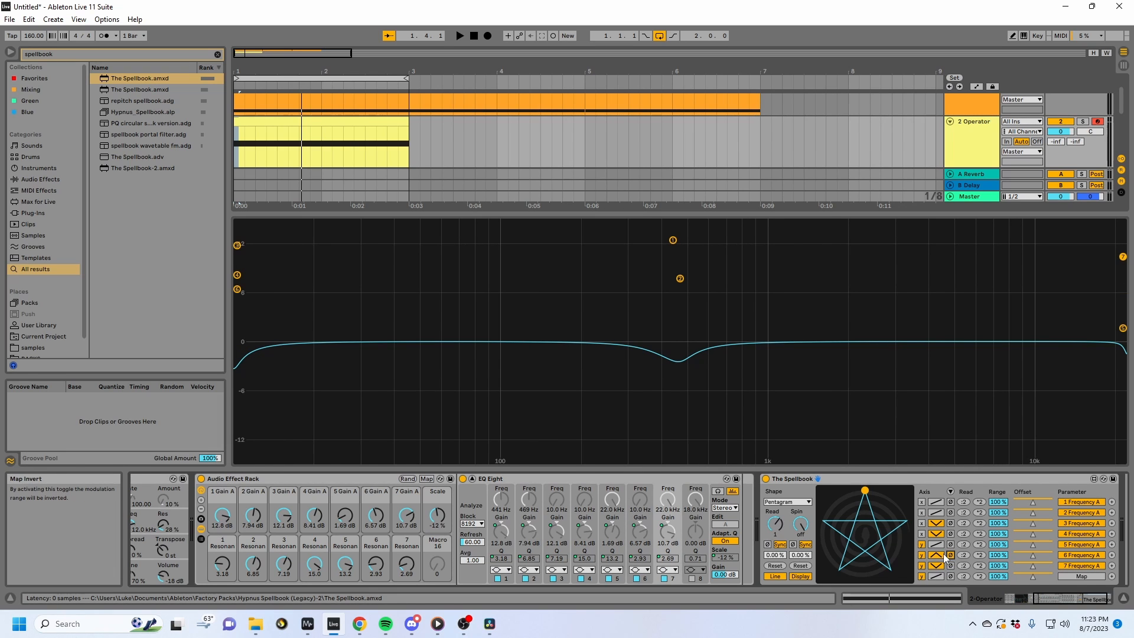
left_click(950, 523)
left_click(951, 512)
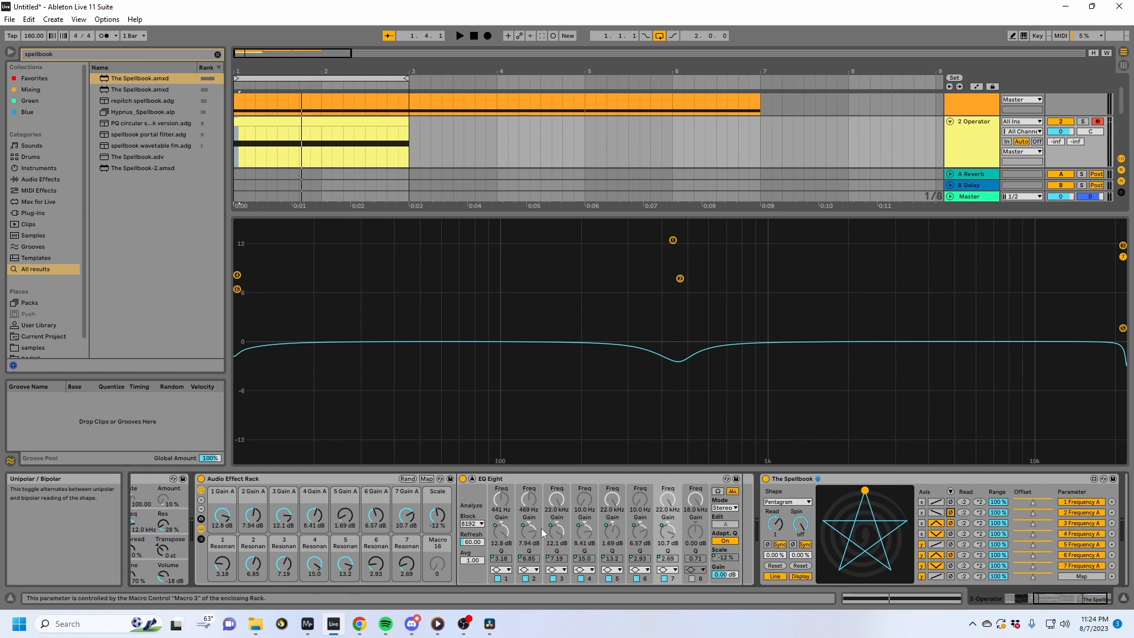
Expand The Spellbook's per-mapping phase settings and stagger the phases across the mappings, with 88.2 % read and 61.4 % spin for mapping 1.
key("space")
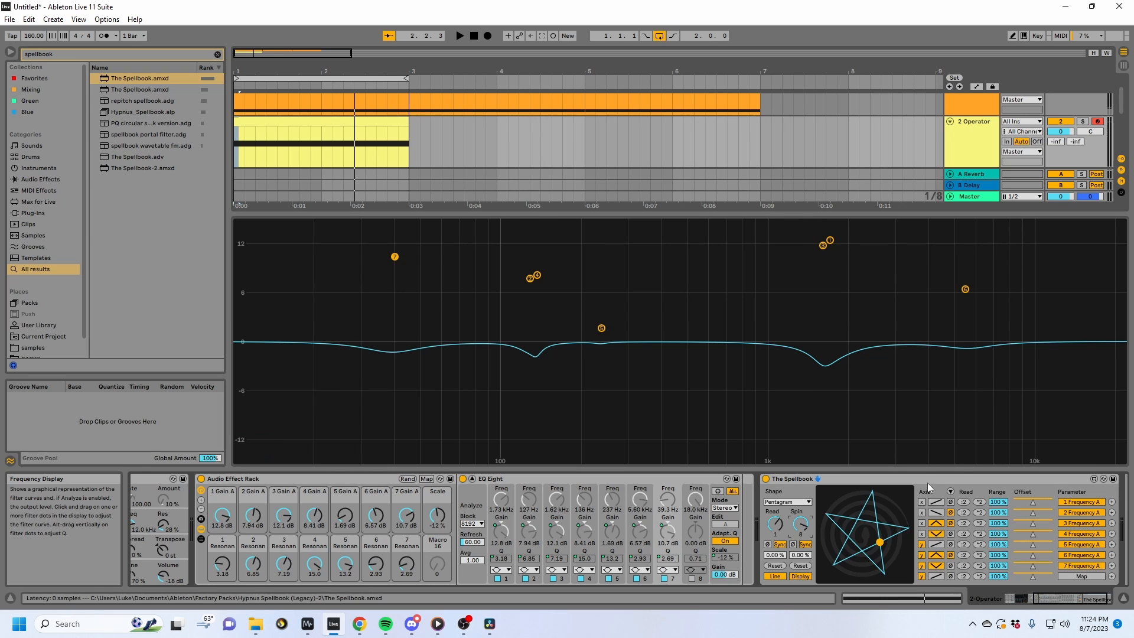
left_click(950, 491)
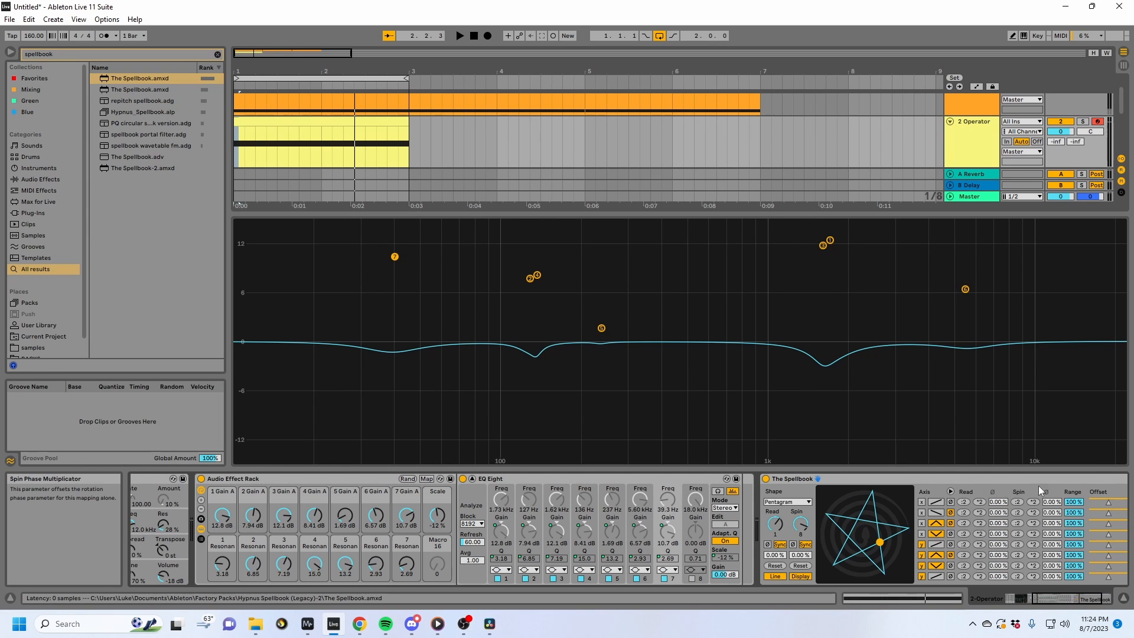
left_click(1018, 480)
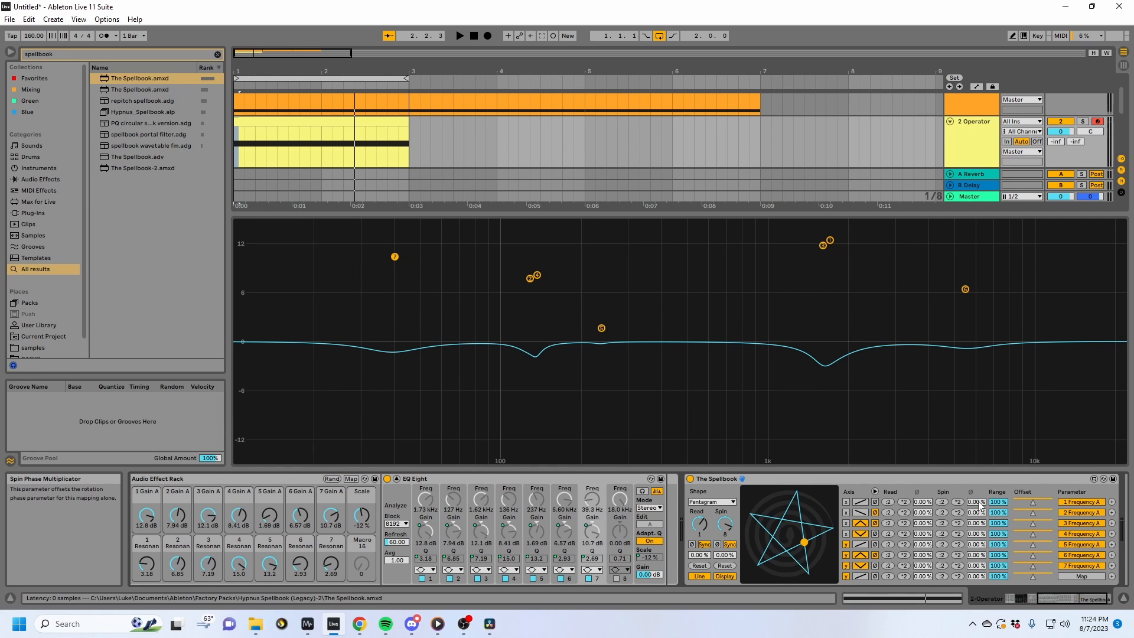
mouse_move(978, 502)
left_mouse_down()
mouse_move(978, 483)
mouse_move(978, 546)
mouse_move(975, 506)
left_mouse_up()
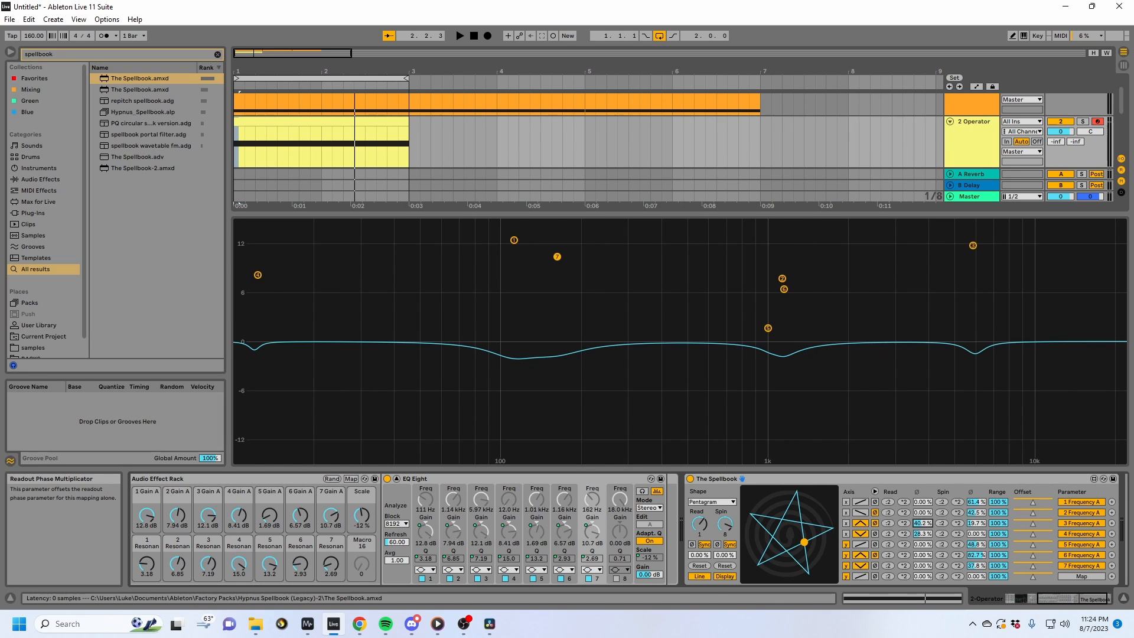
left_click_drag(922, 502, 925, 472)
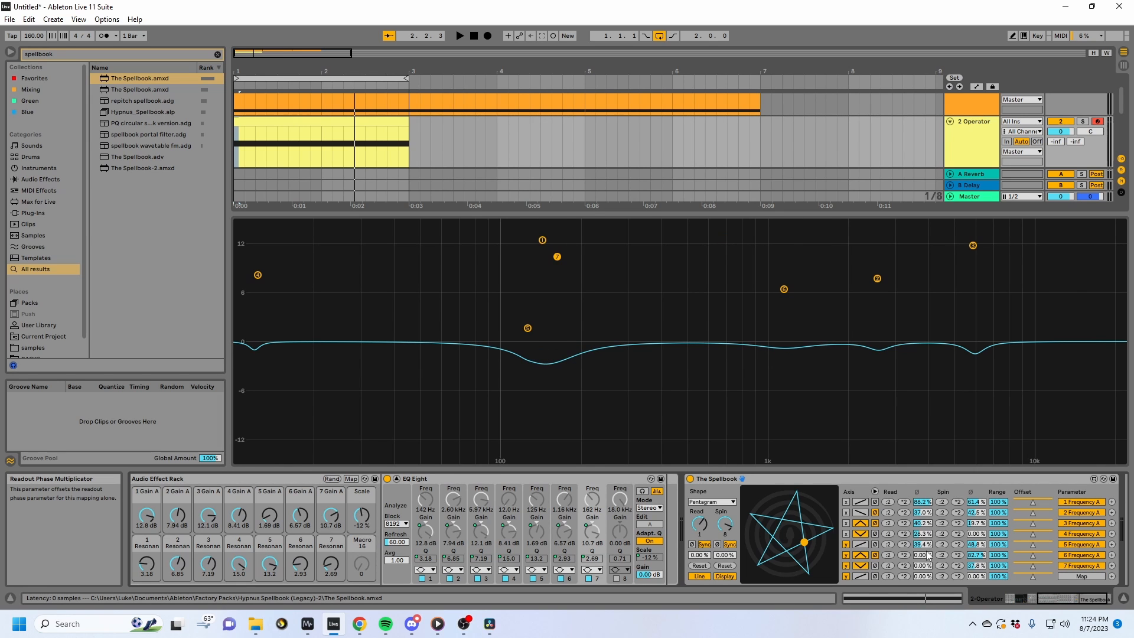
left_click_drag(925, 566, 925, 564)
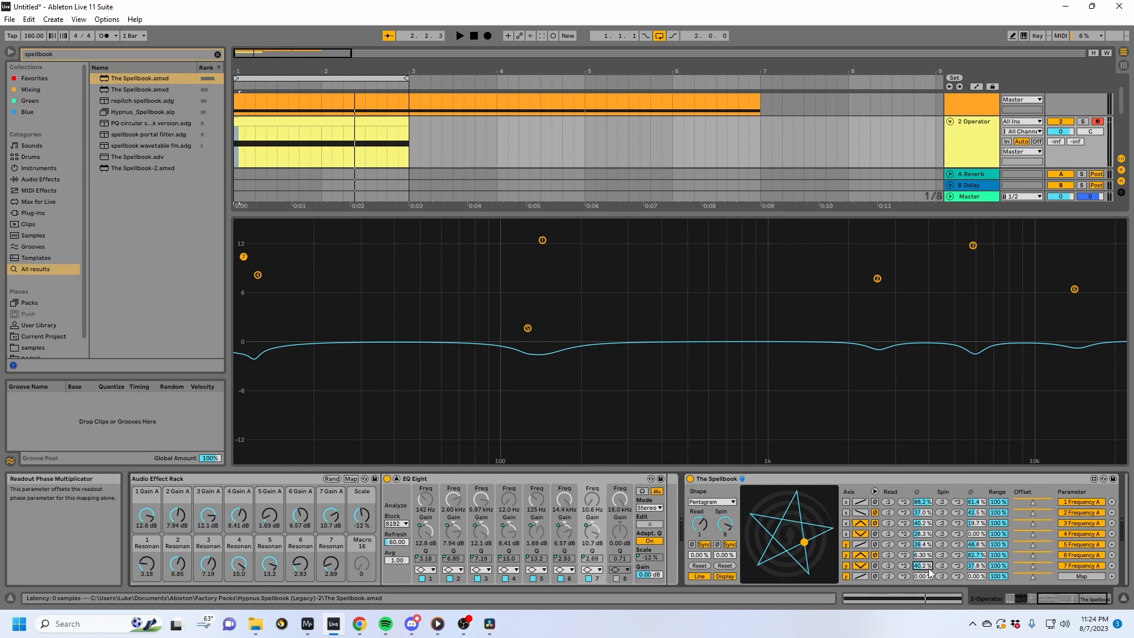
Preview the clip while sweeping the rack's Scale macro to -200 %, up to 194 %, and finally to 153 %.
key("space")
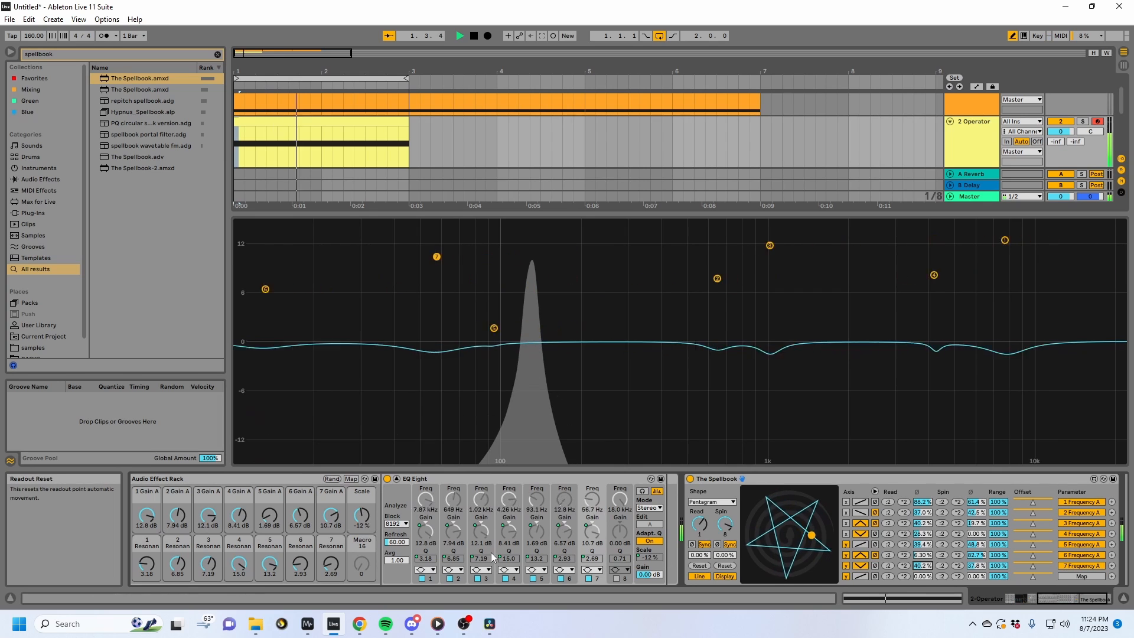
key("space")
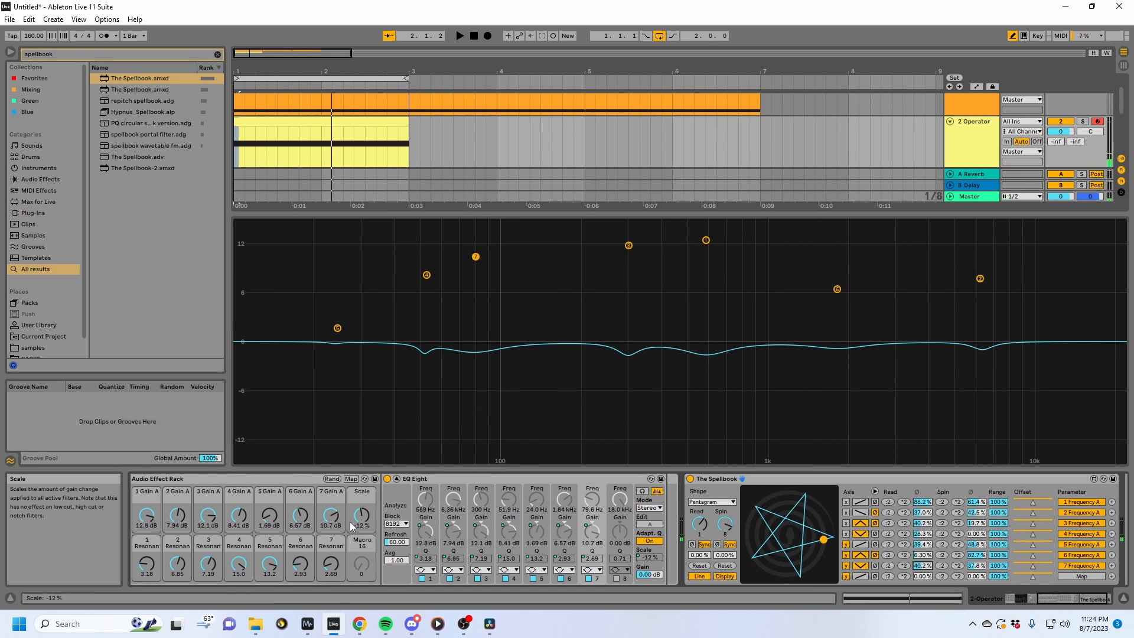
left_click_drag(361, 516, 361, 572)
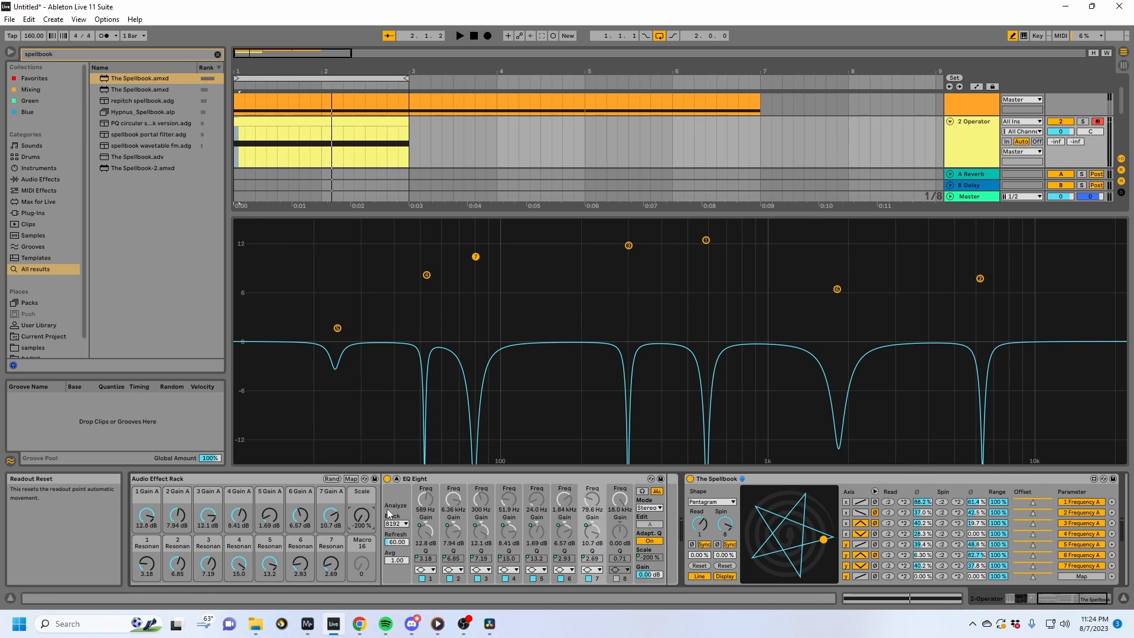
left_click_drag(360, 515, 361, 434)
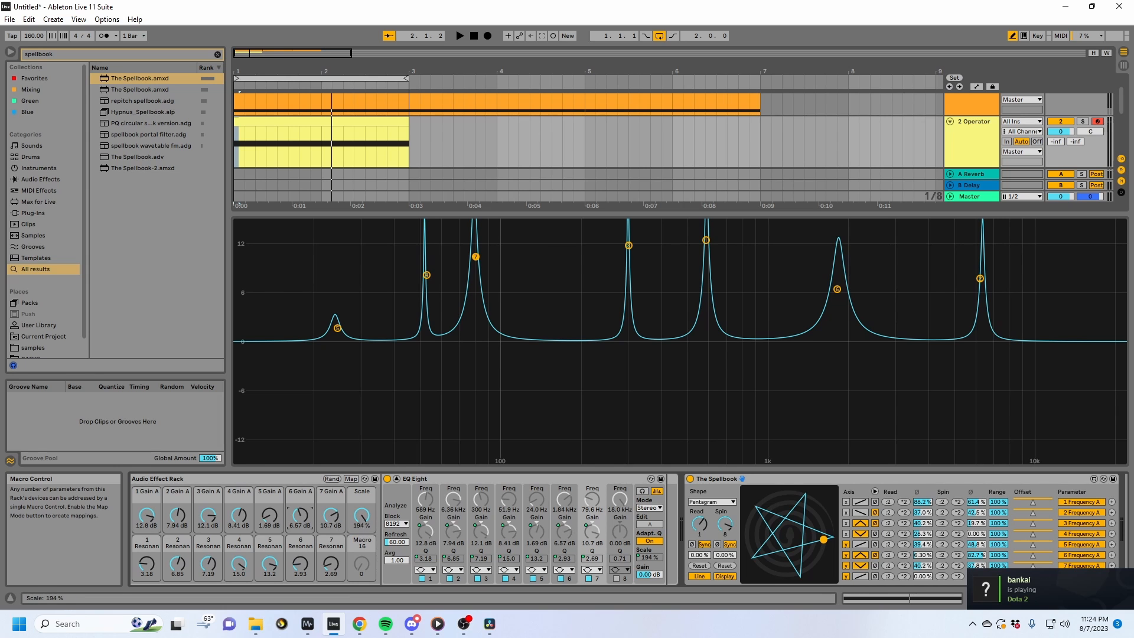
key("space")
left_click_drag(361, 515, 361, 528)
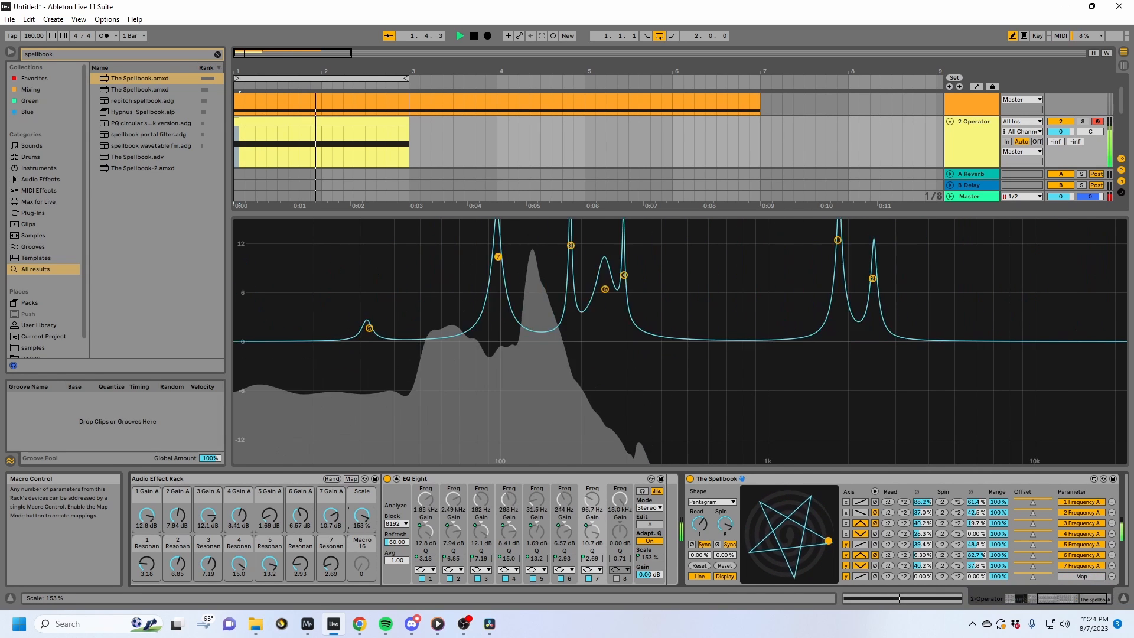
Collapse The Spellbook, add a Limiter after it, and lower the 2 Operator track's volume to -5.1 dB during playback.
double_click(721, 477)
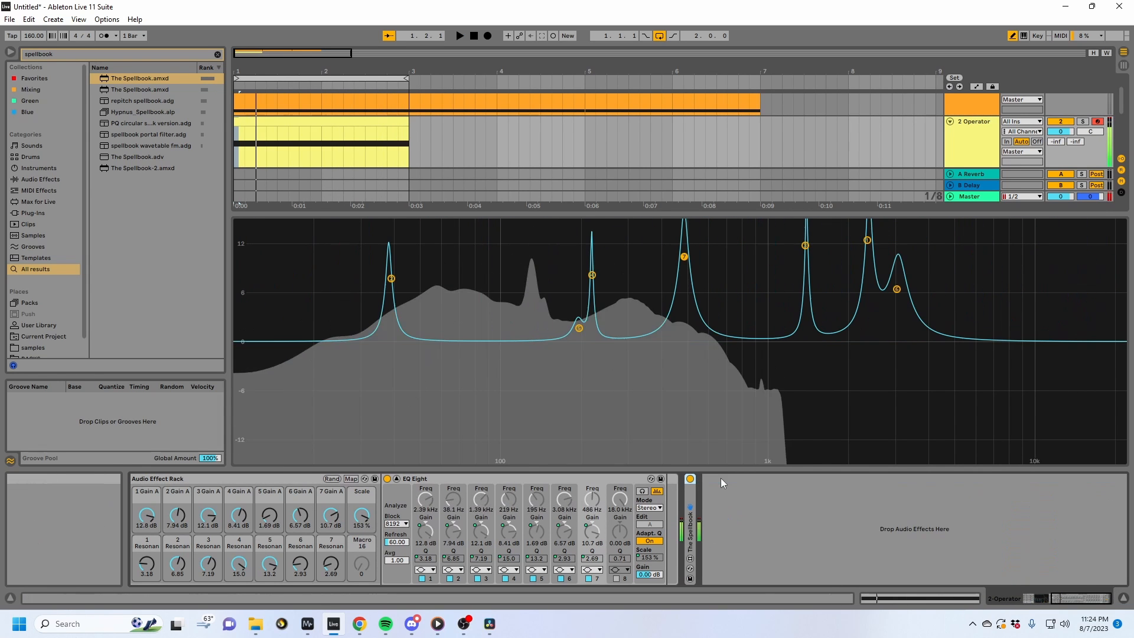
key("space")
key("ctrl+f")
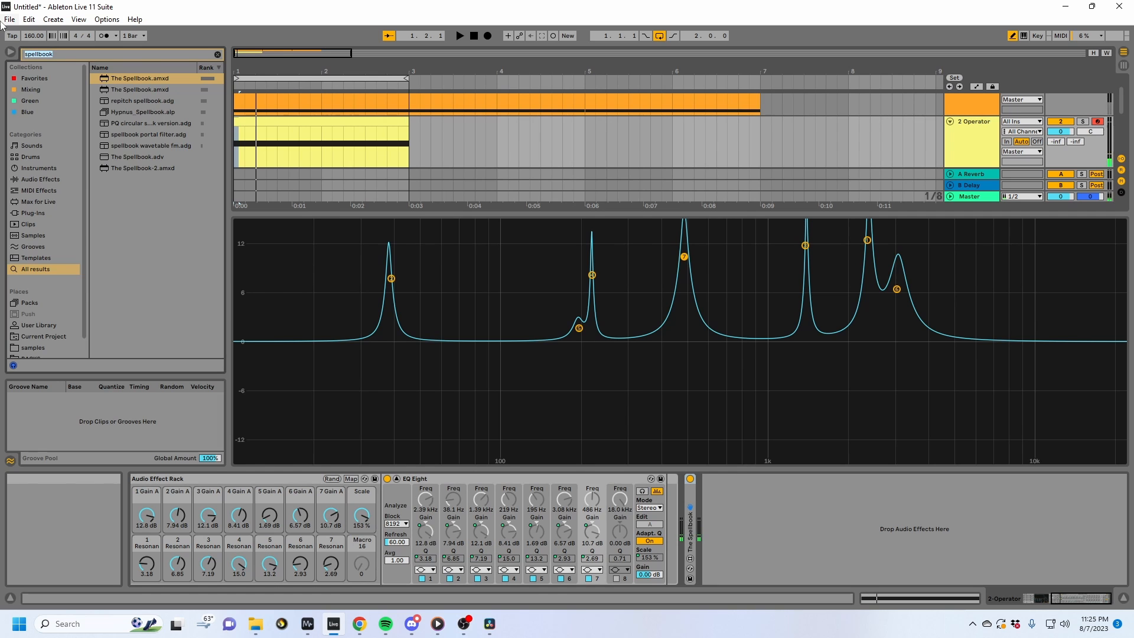
type("limit")
left_click_drag(116, 82, 954, 524)
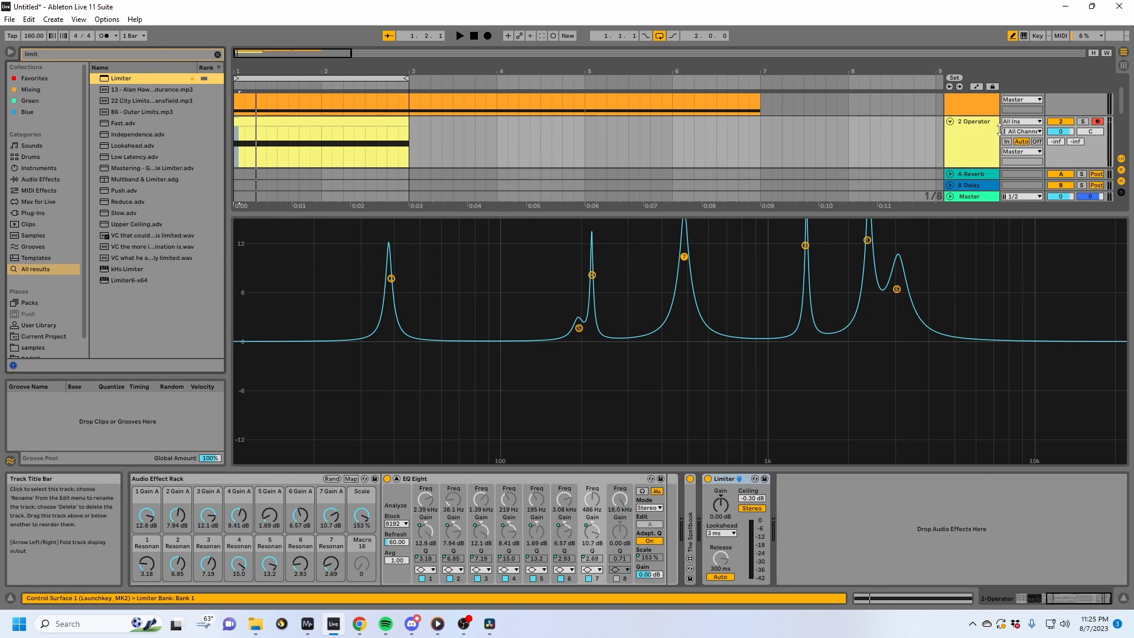
key("space")
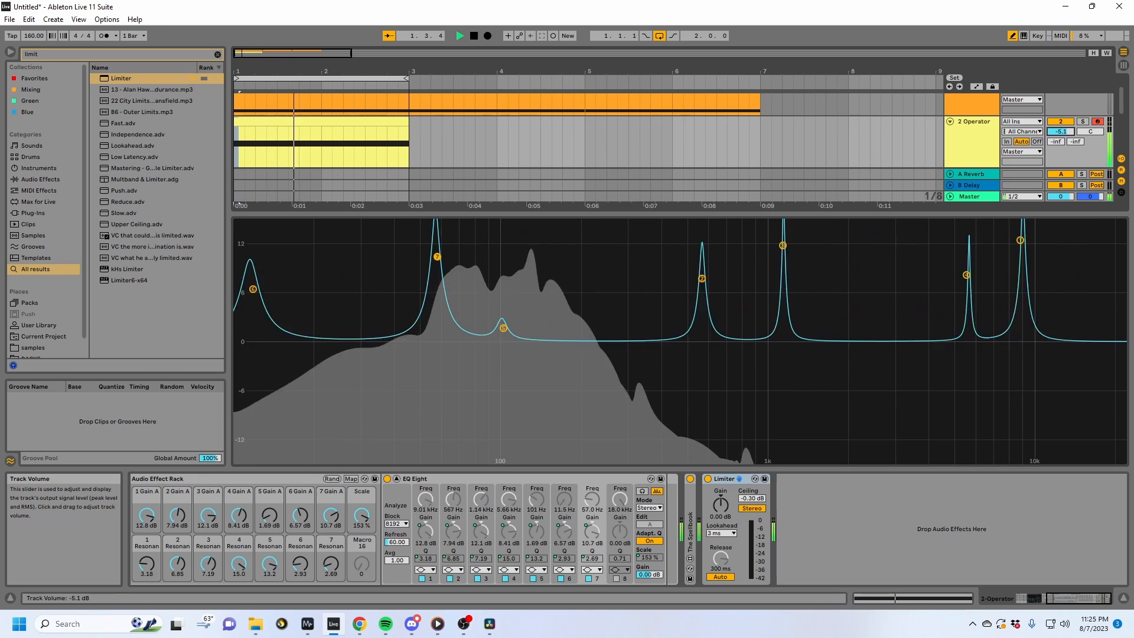
Search the browser for "satur" and insert a Saturator between The Spellbook and the Limiter.
left_click_drag(188, 56, 1, 51)
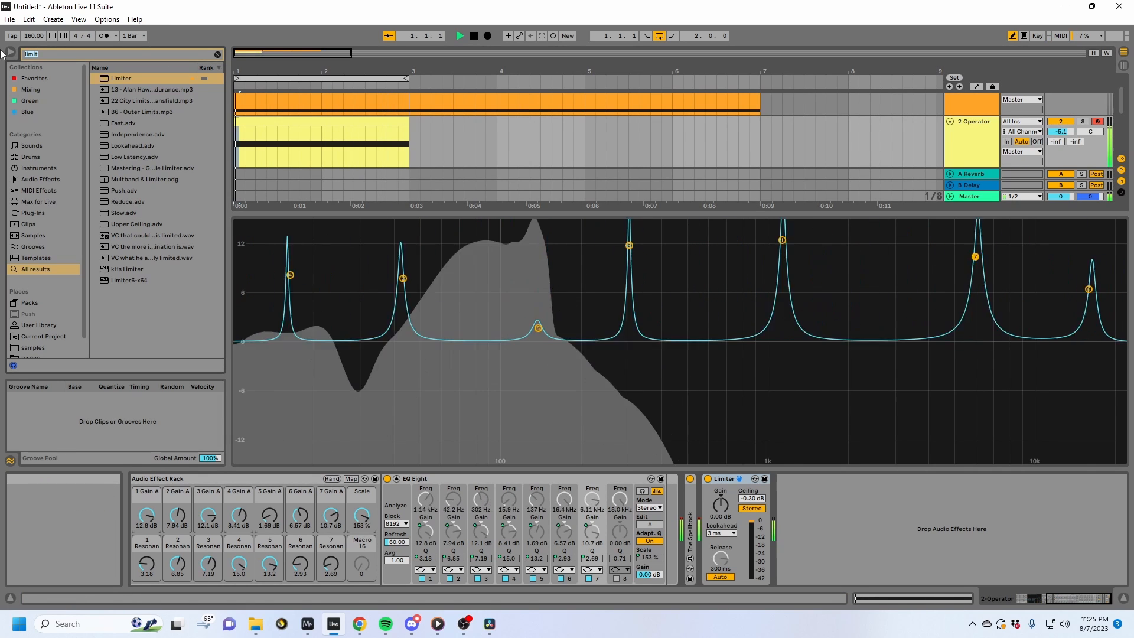
type("satur")
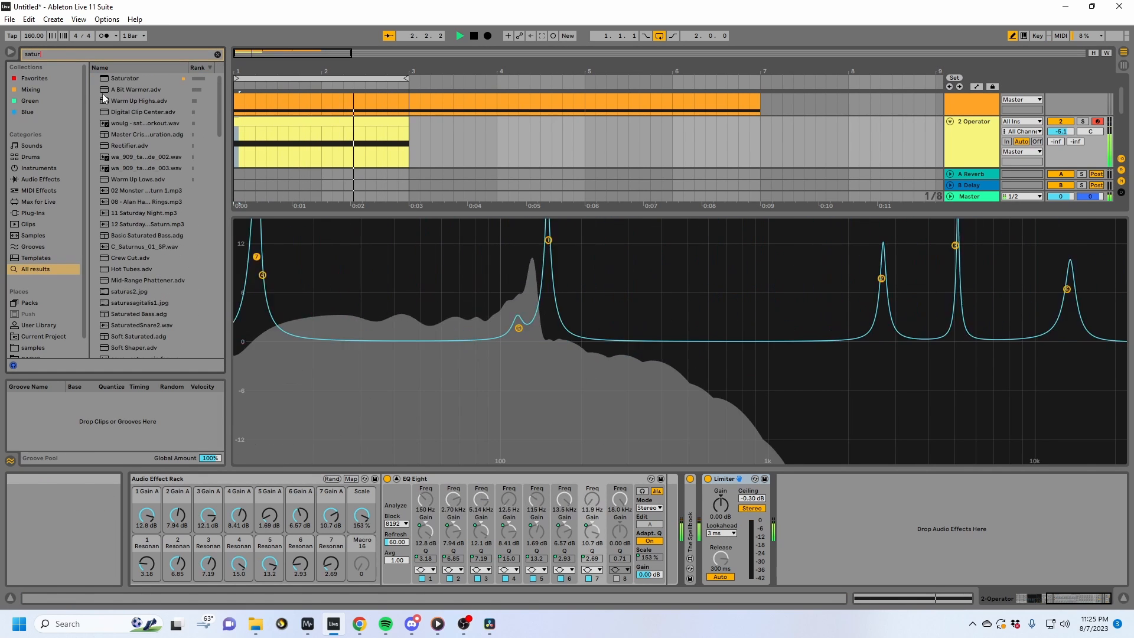
left_click_drag(660, 489, 736, 541)
key("space")
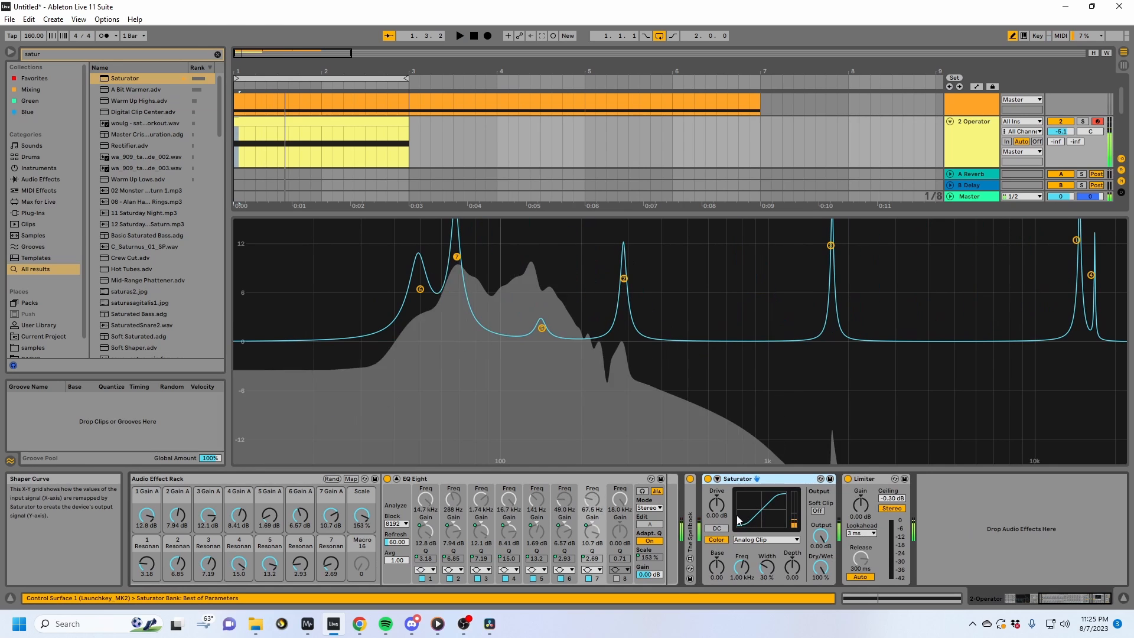
Set the Saturator's curve to Sinoid Fold and turn on its Soft Clip while the clip plays.
left_click(738, 540)
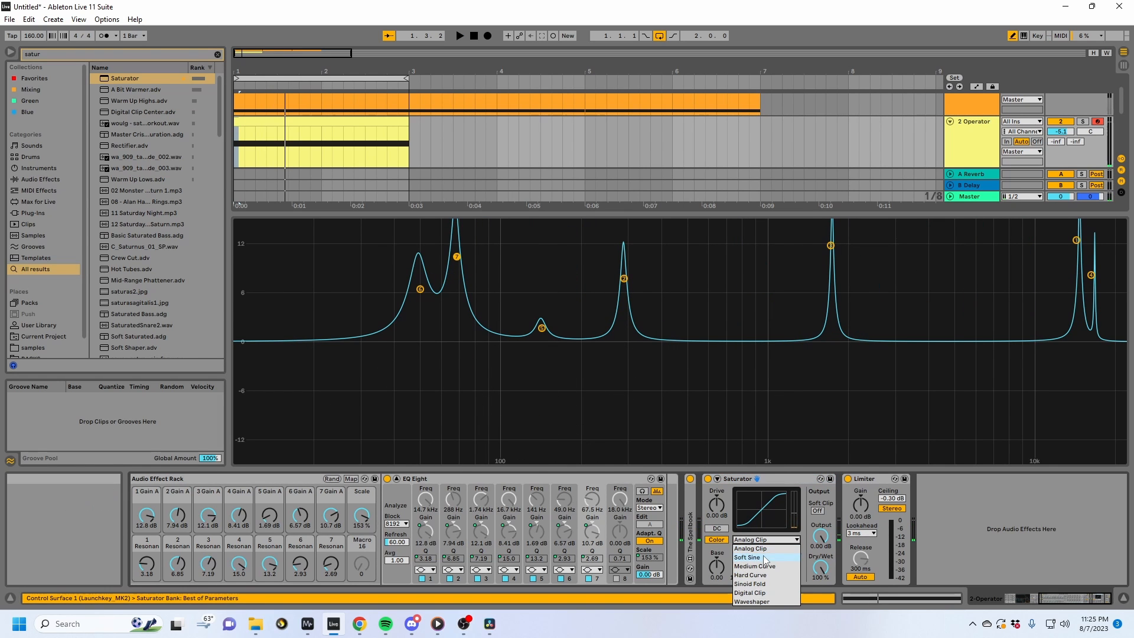
left_click(751, 549)
key("space")
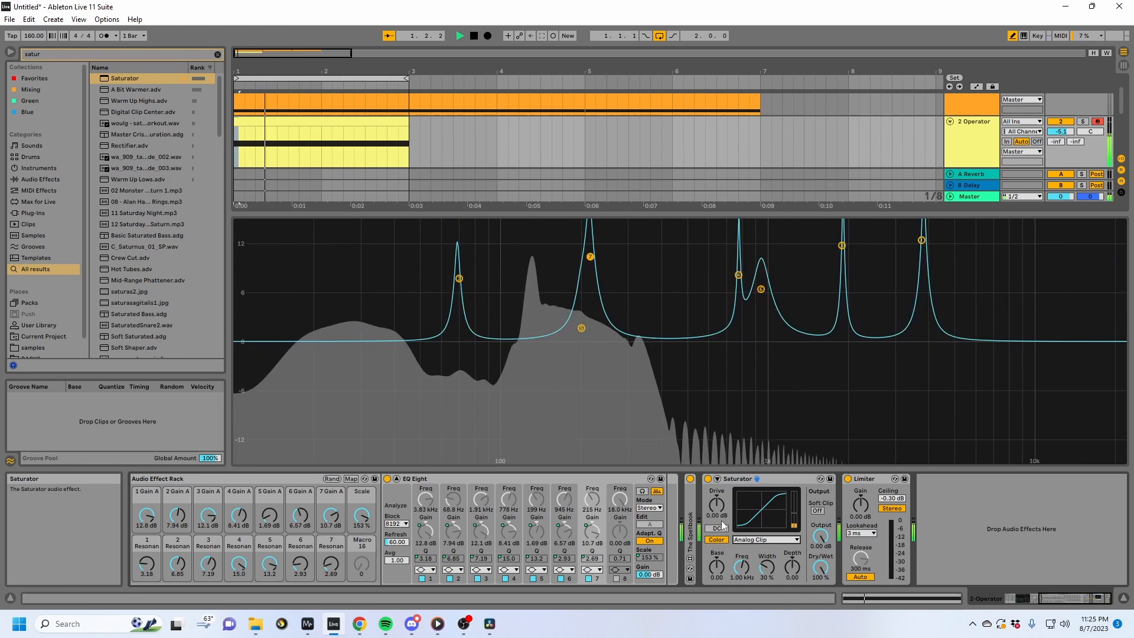
left_click(818, 511)
left_click(766, 539)
left_click(762, 590)
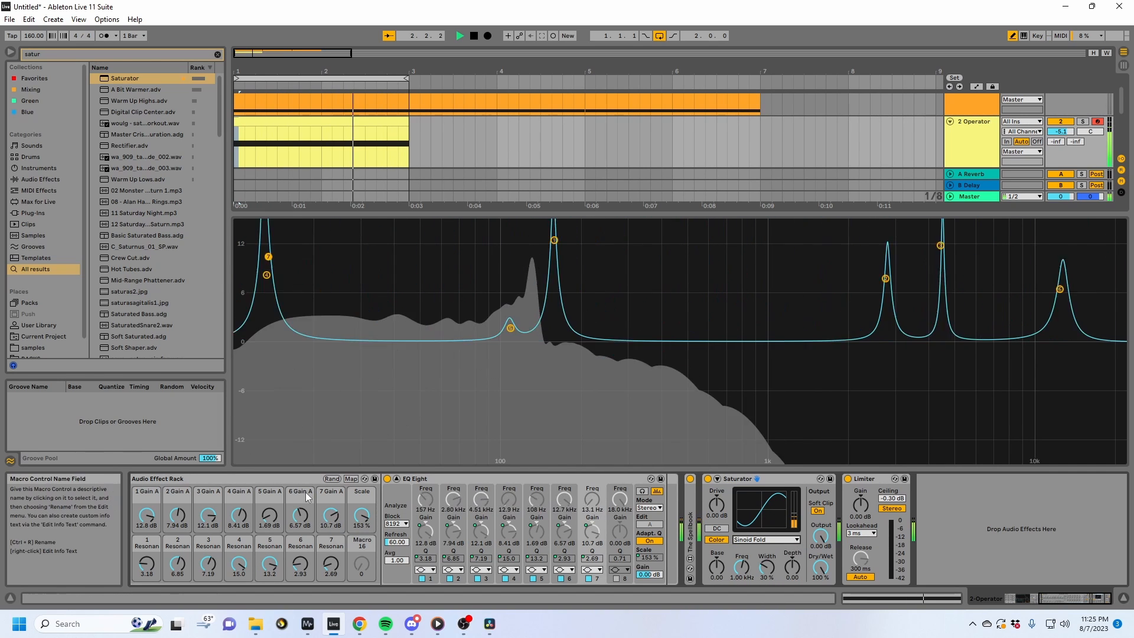
Raise the 6 Resonance macro to 8.26, and randomize the rack's macros several times during playback.
left_click_drag(314, 564, 314, 540)
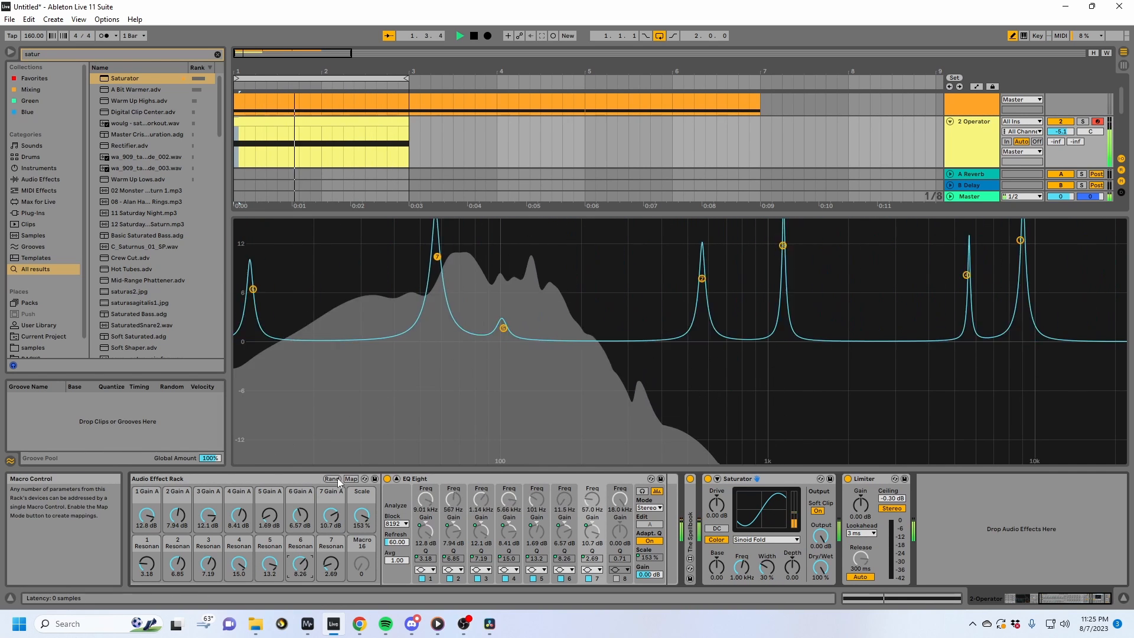
left_click(334, 478)
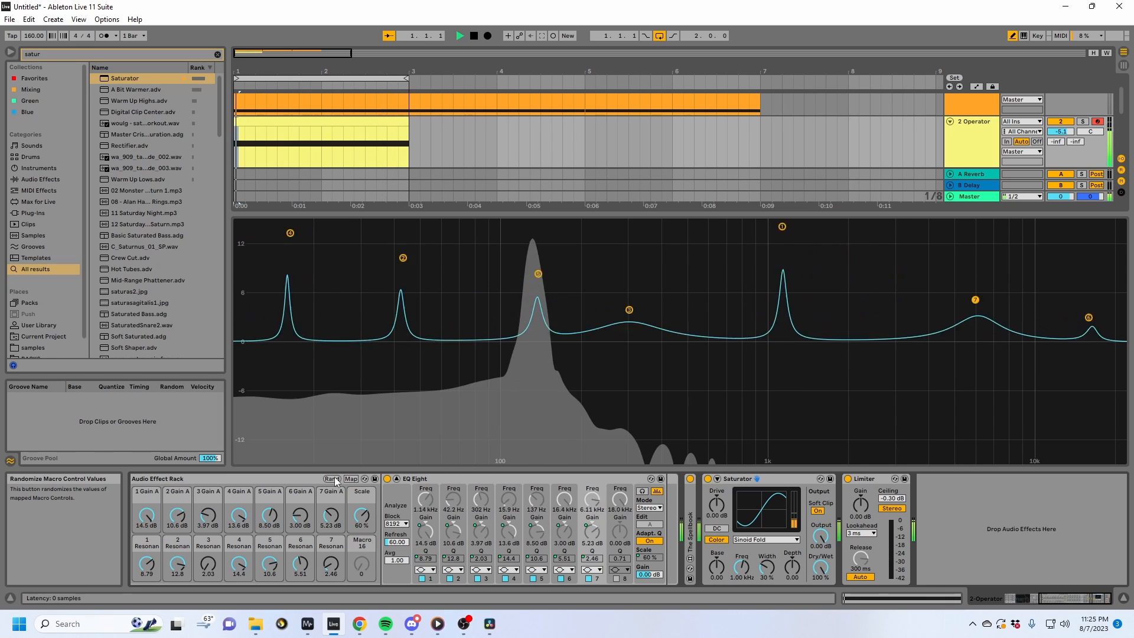
left_click(335, 479)
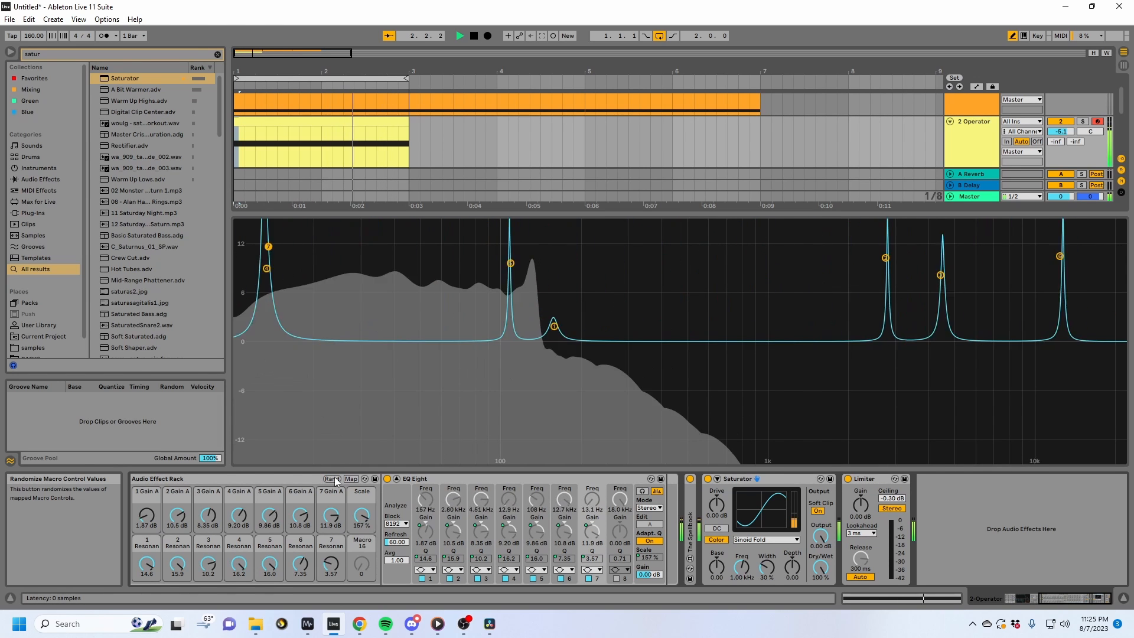
left_click(334, 479)
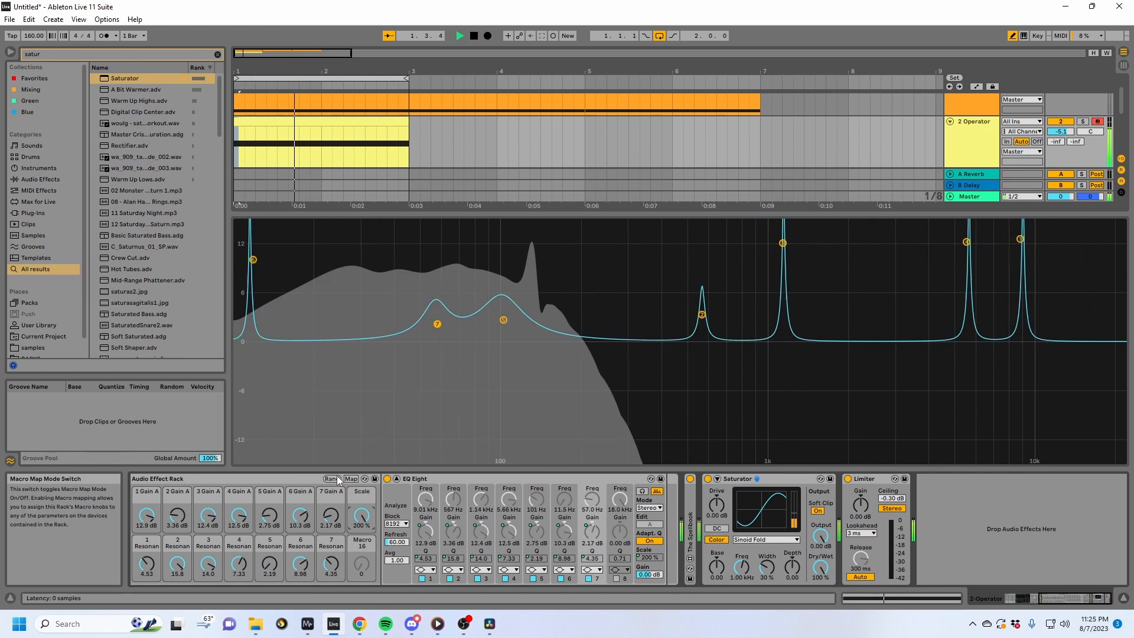
left_click(334, 478)
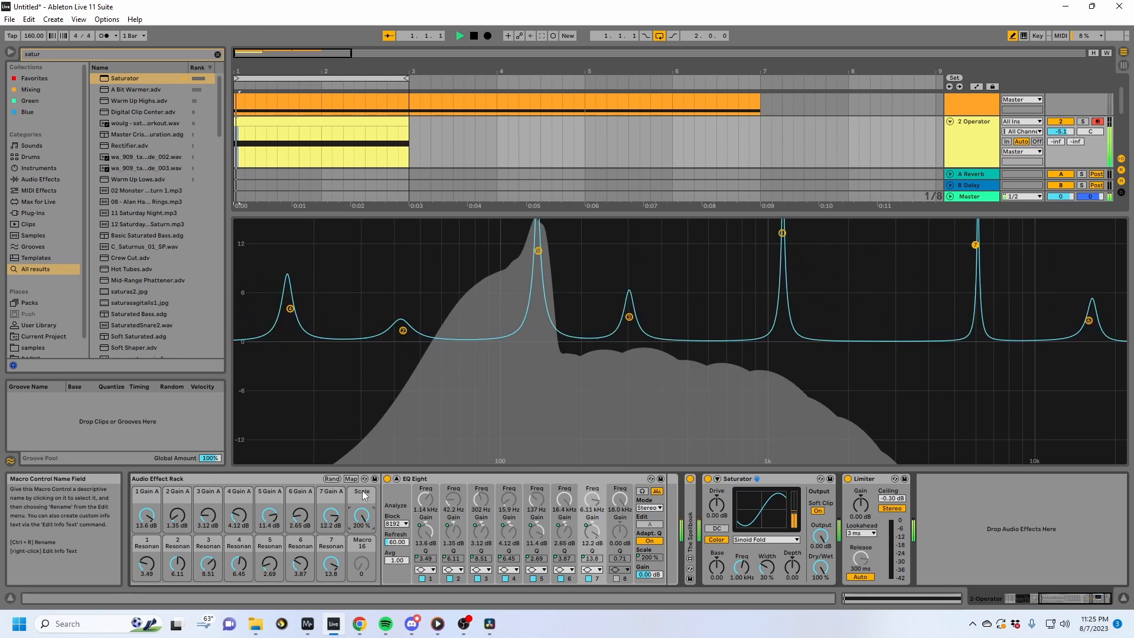
Exclude the rack's Scale macro from randomization and resume playback.
right_click(362, 490)
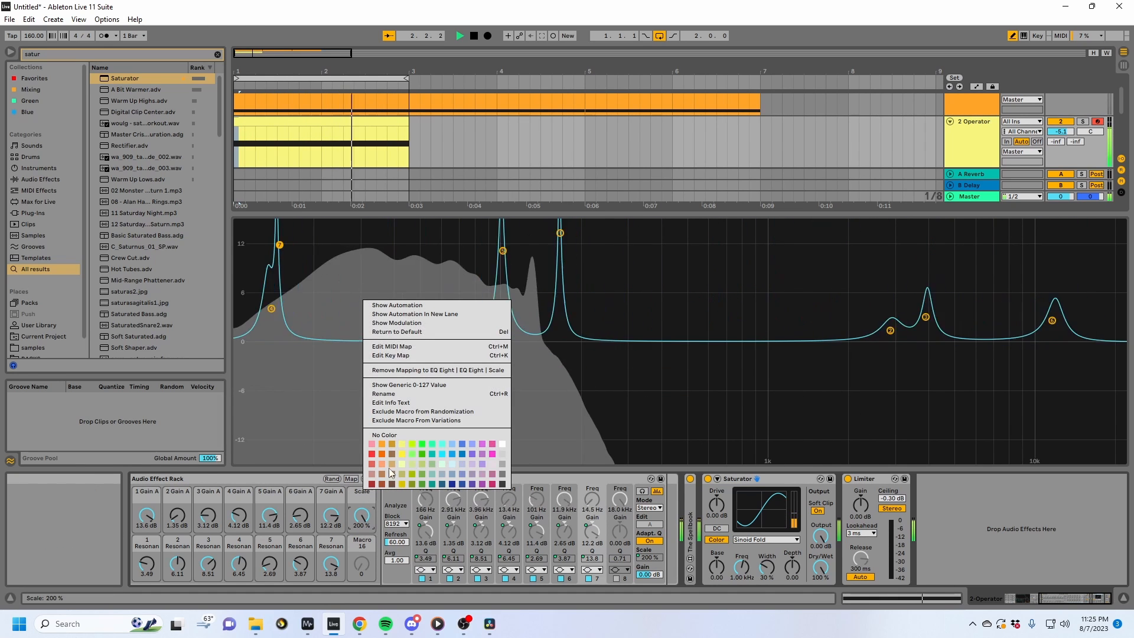
left_click(378, 518)
key("space")
right_click(361, 495)
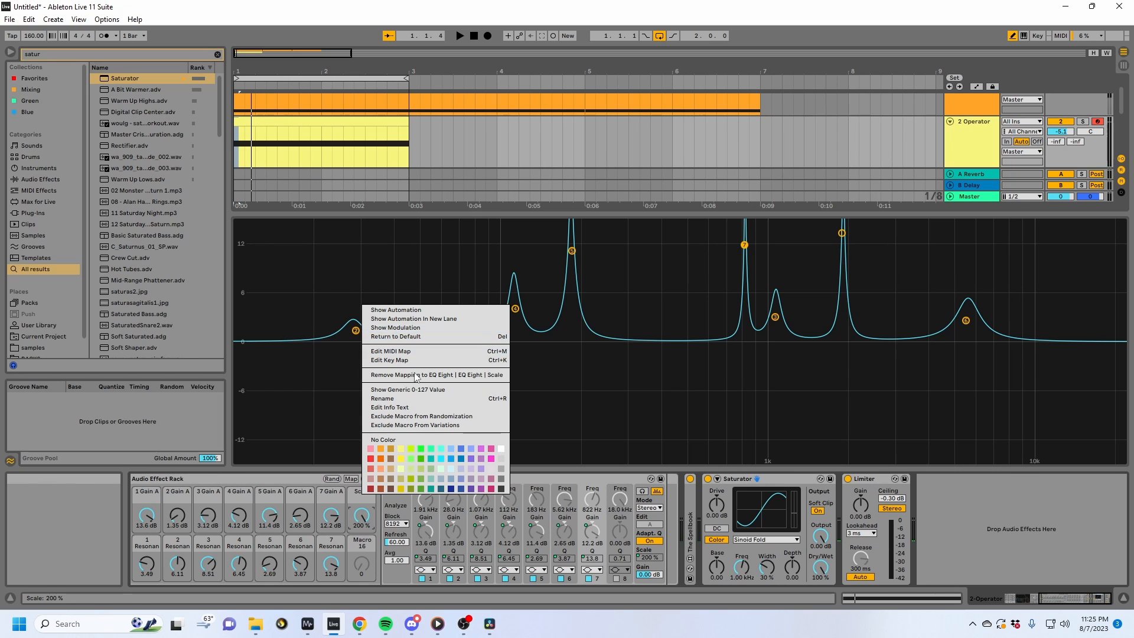
left_click(424, 417)
key("space")
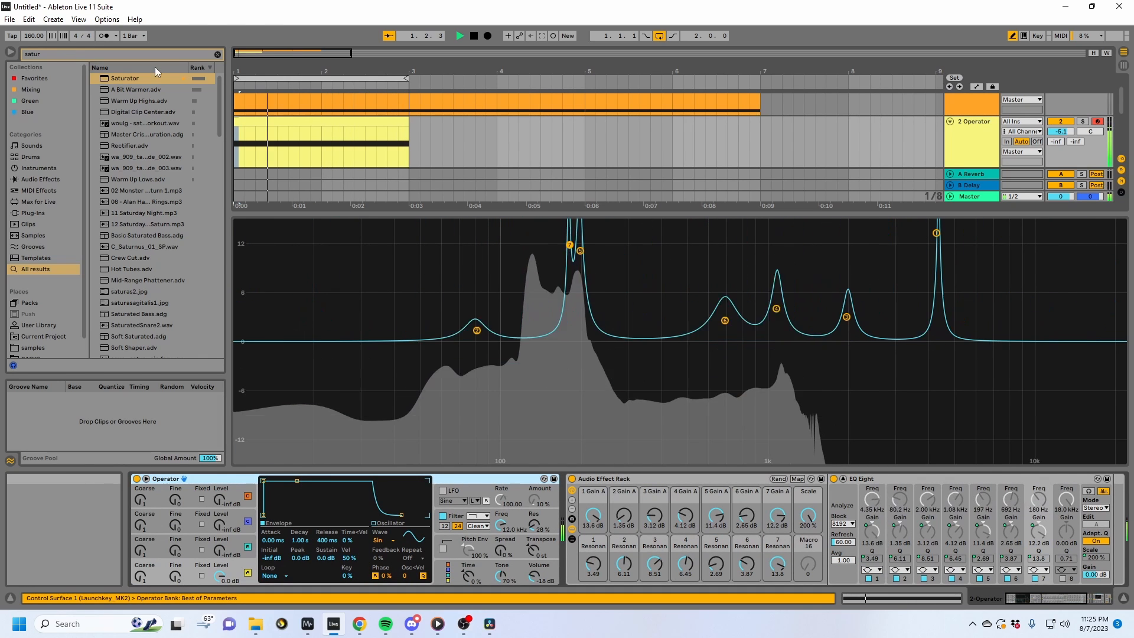
Insert a new audio track, set its input to Resampling, and arm it for recording.
key("space")
key("ctrl+t")
left_click(1022, 114)
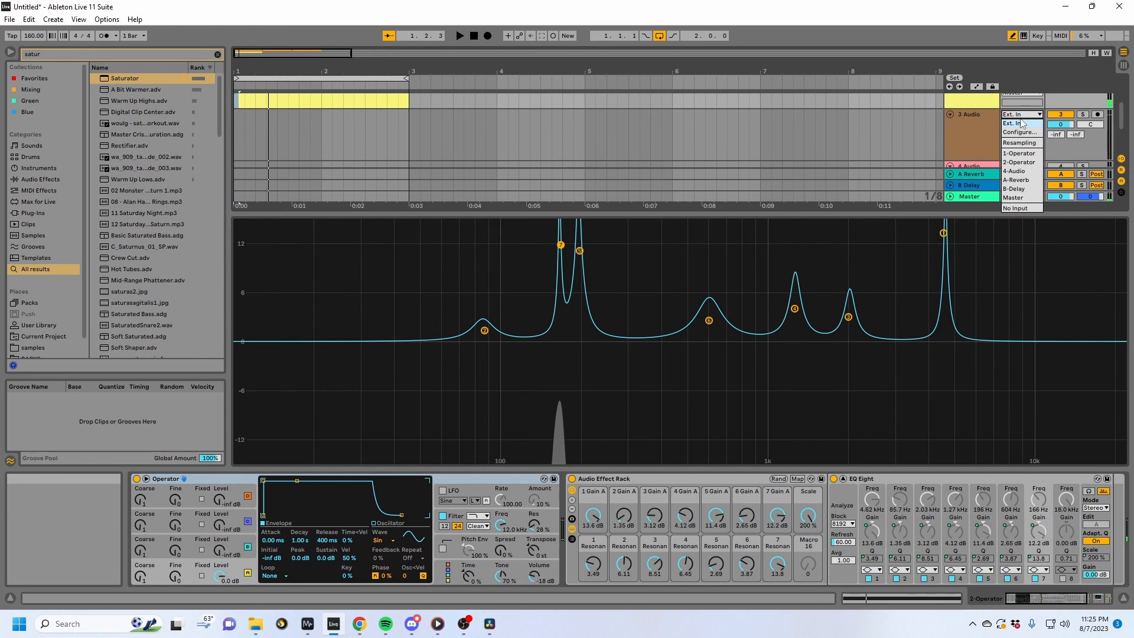
left_click(1019, 143)
left_click(1098, 114)
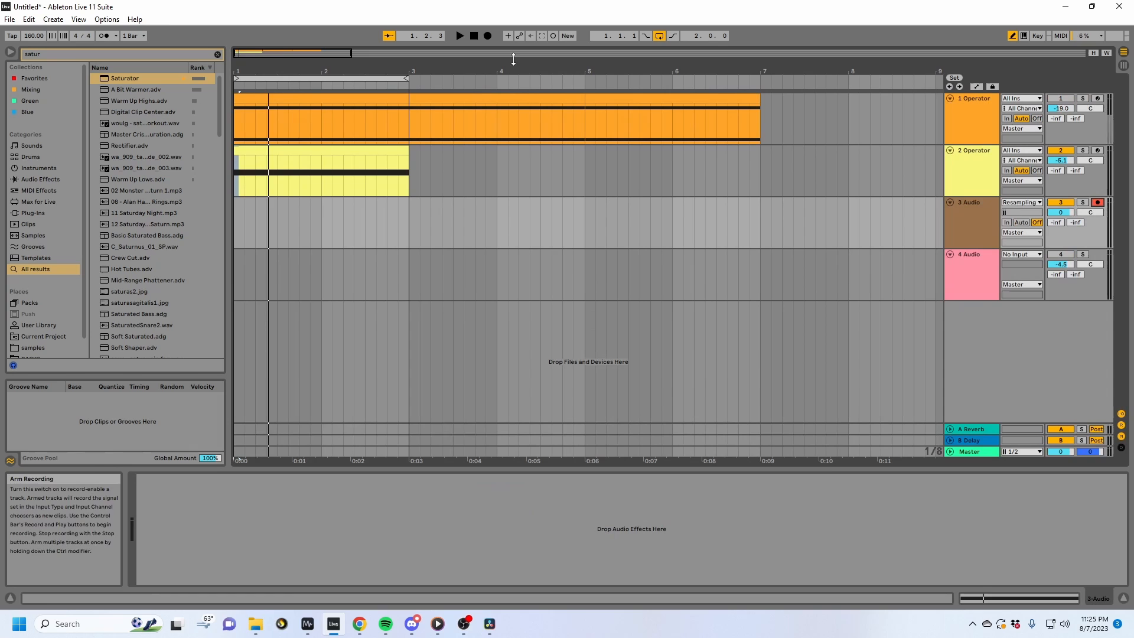
Record the looped output onto the 3 Audio track, and move the short Audio 2 clip to just after bar 4.
left_click(488, 36)
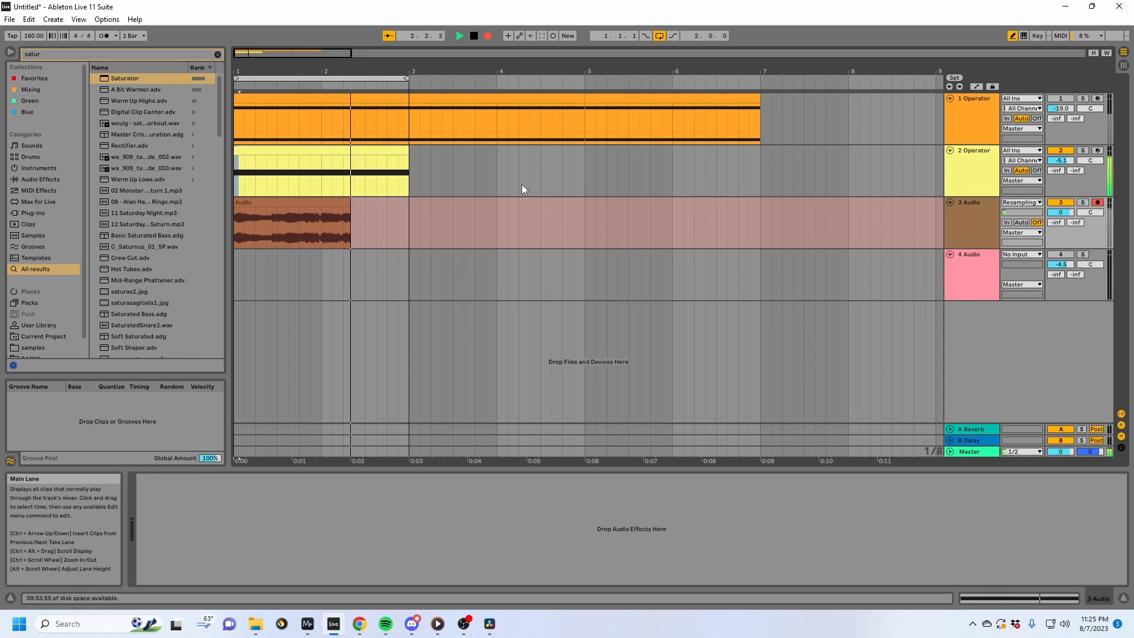
key("space")
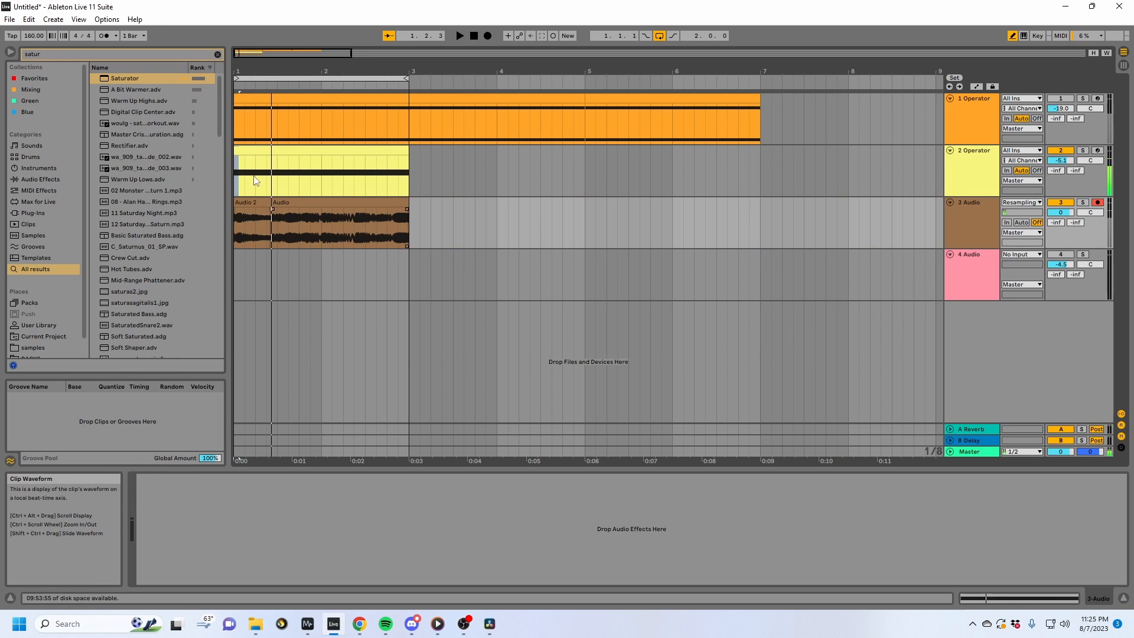
double_click(255, 202)
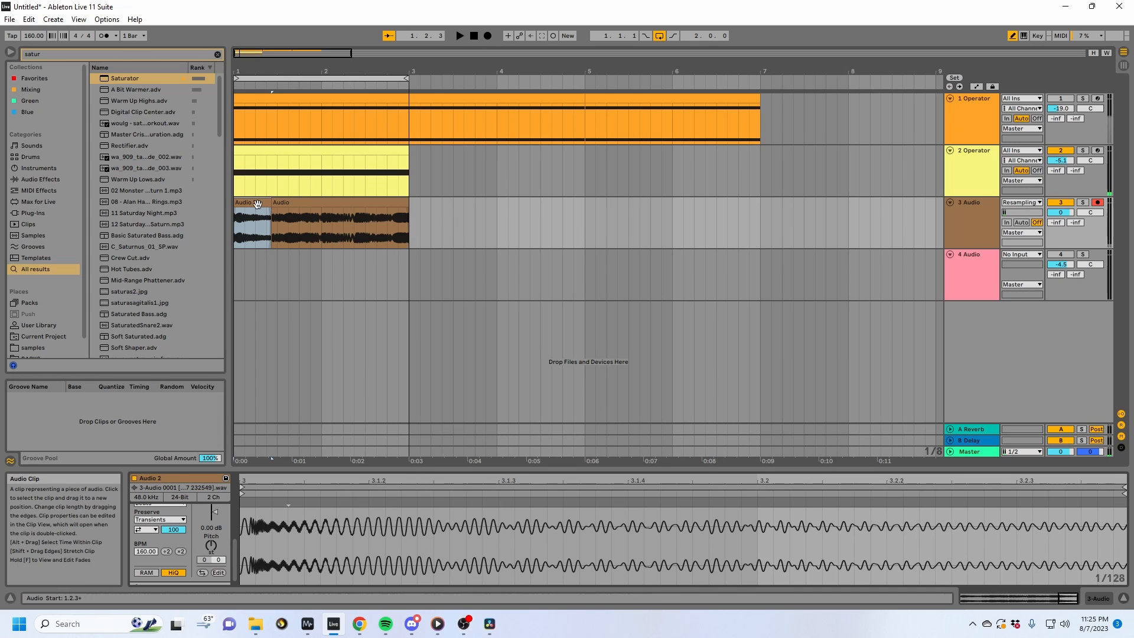
left_click_drag(256, 203, 538, 216)
Reopen the 2 Operator track's device chain and collapse EQ Eight to make room for the other devices.
key("a")
left_click(976, 186)
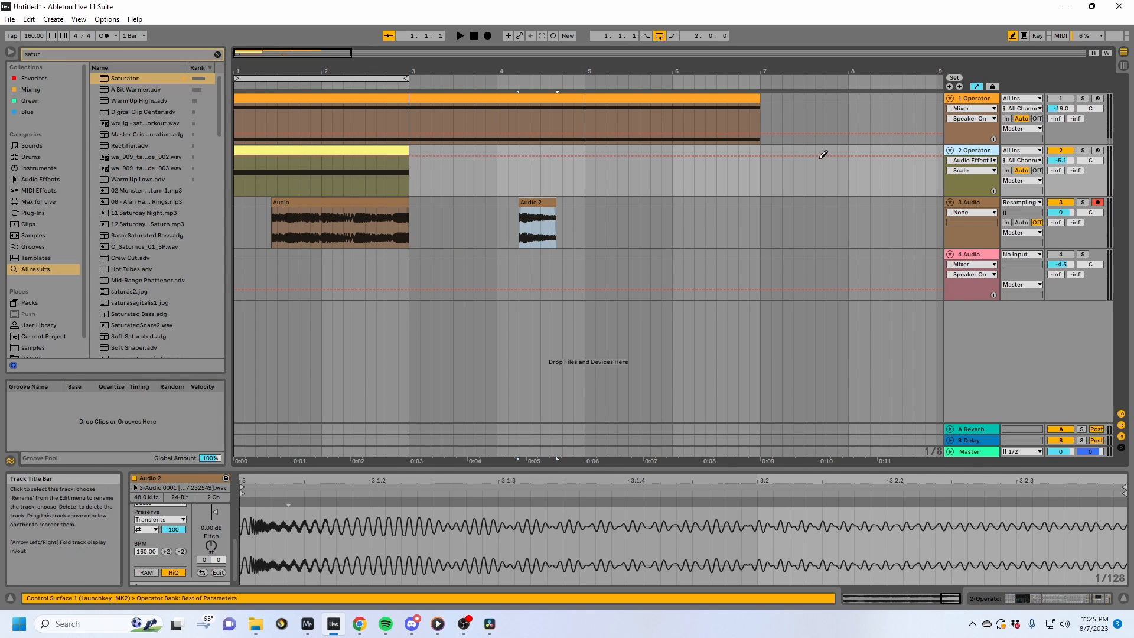
key("a")
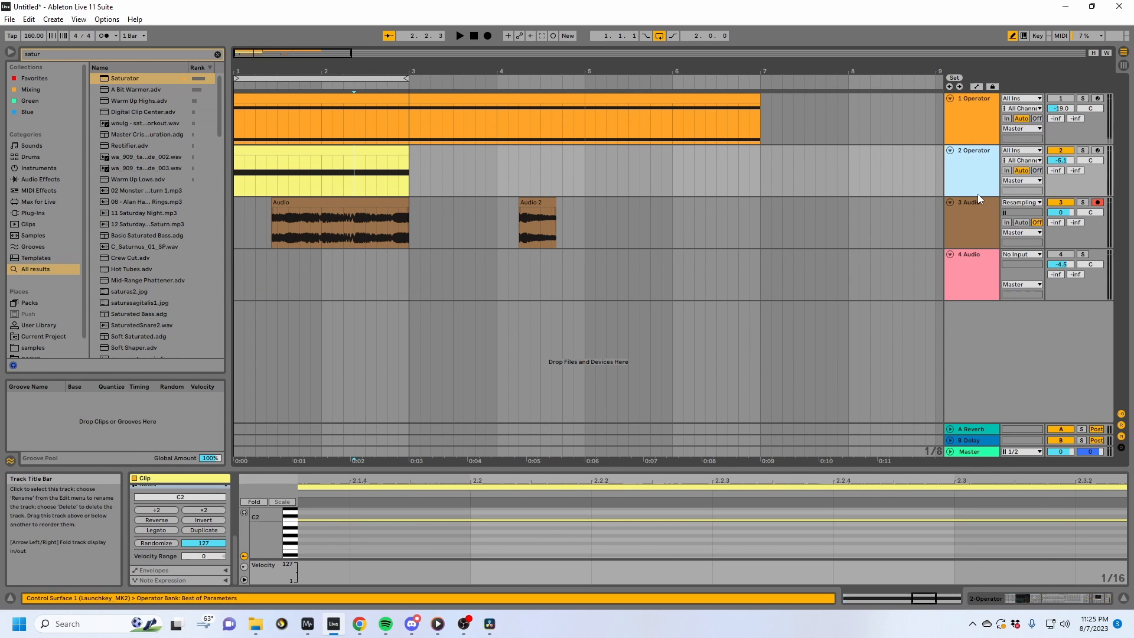
left_click(1051, 598)
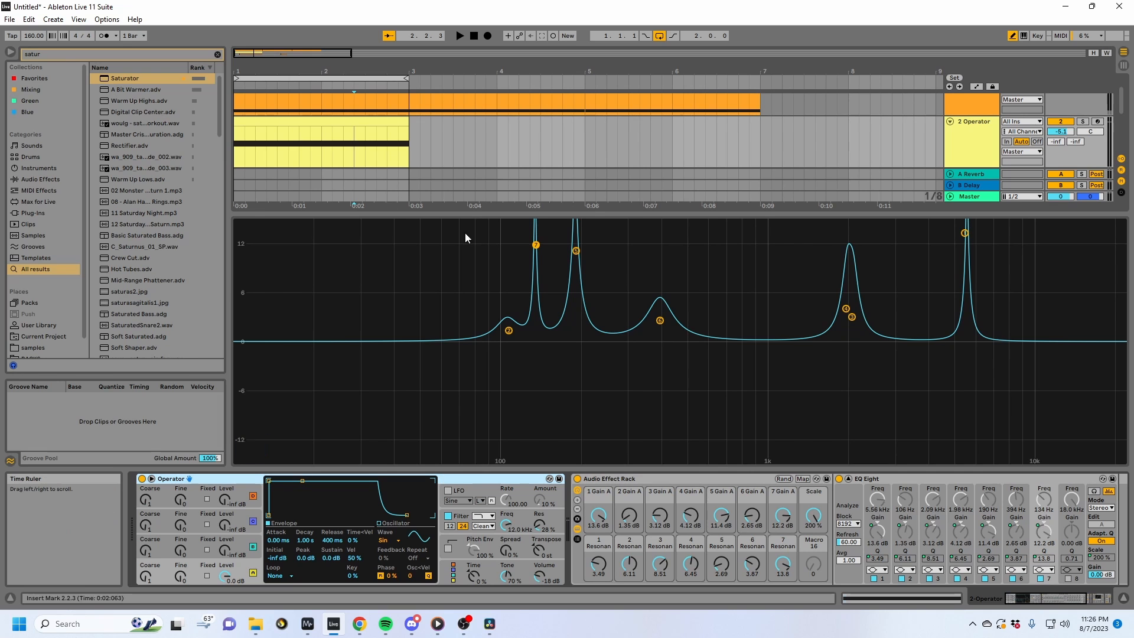
double_click(906, 479)
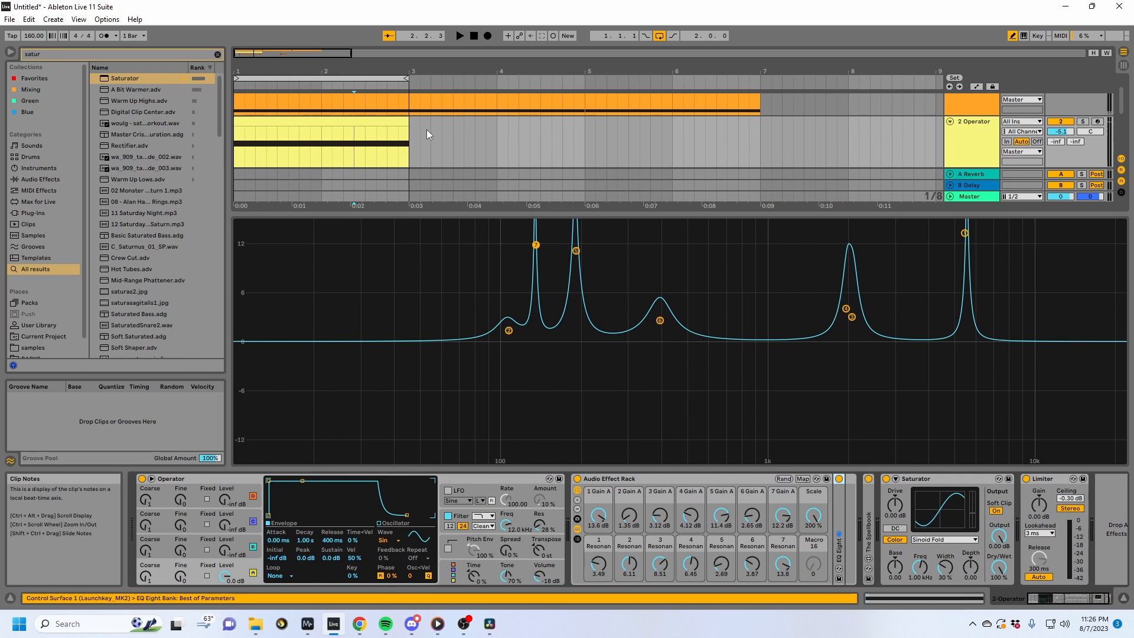
Select the 2 Operator clip's range from bar 1 to bar 3, expand The Spellbook, and preview its modulation.
left_click_drag(427, 134, 132, 144)
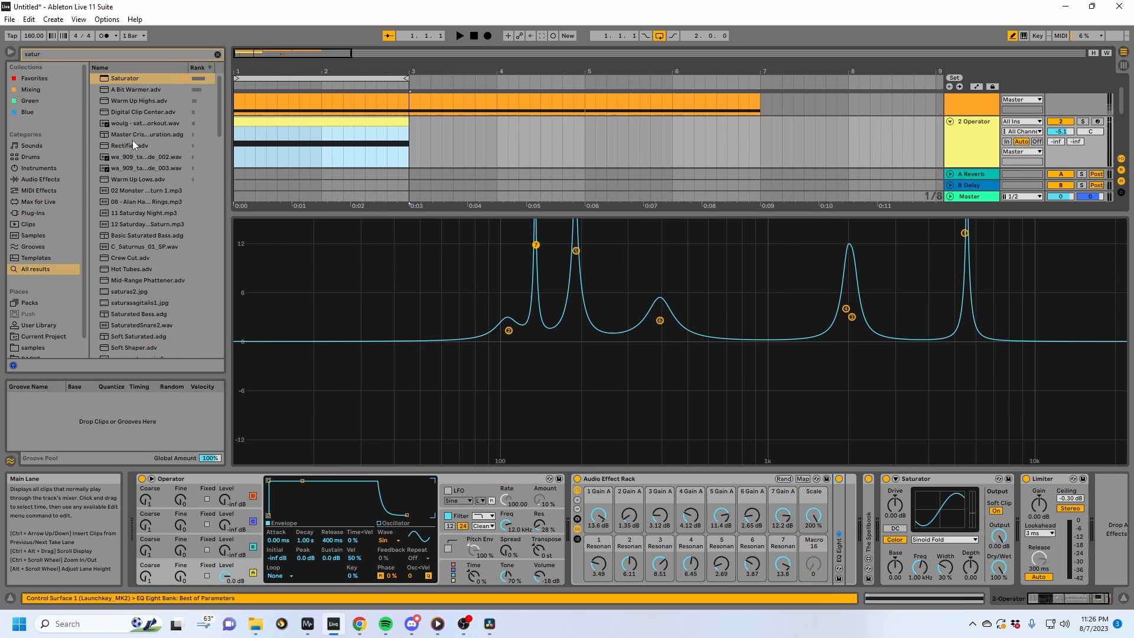
double_click(874, 514)
key("space")
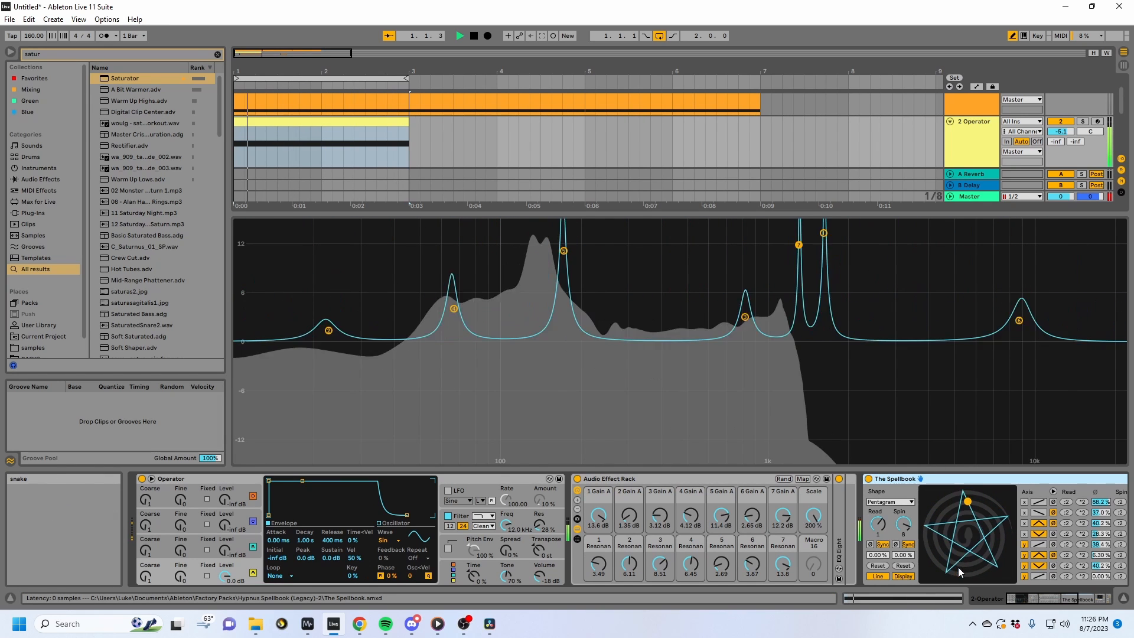
key("space")
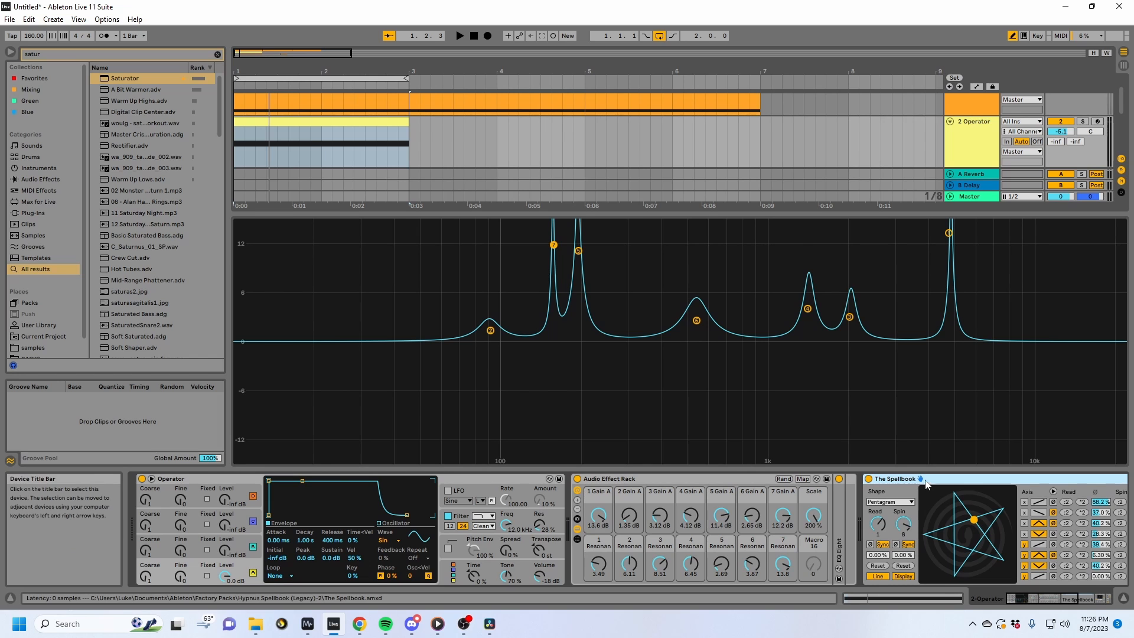
Draw a stepped, rising and falling Spin Offset automation for The Spellbook over the two-bar clip, and play it back.
mouse_move(902, 564)
left_mouse_down()
mouse_move(902, 535)
mouse_move(907, 559)
left_mouse_up()
left_click(250, 141)
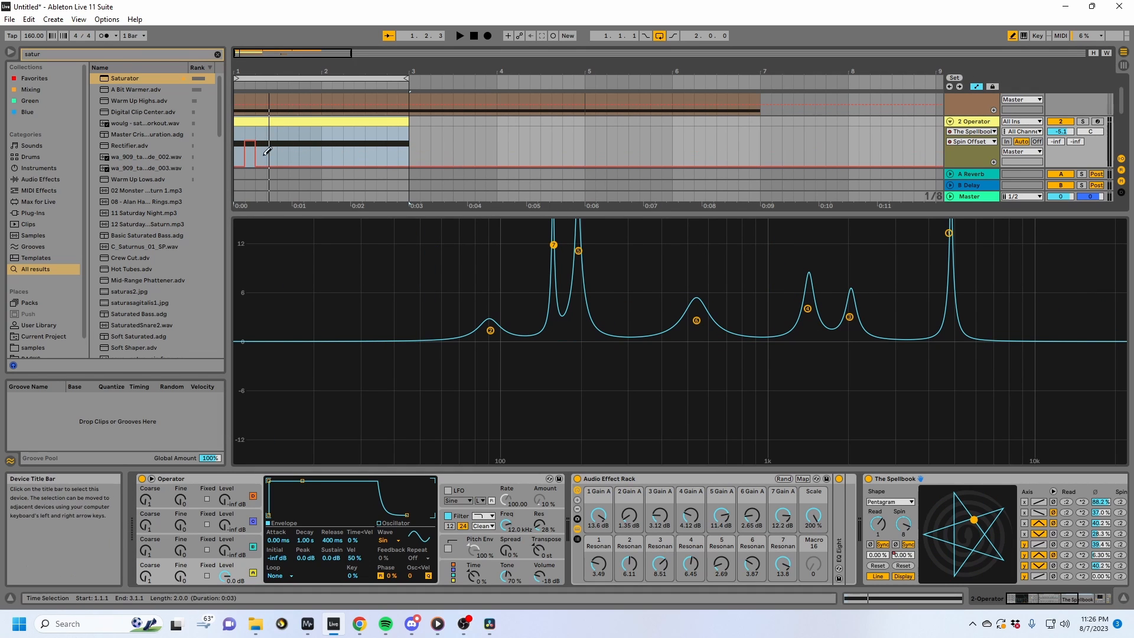
left_click(280, 154)
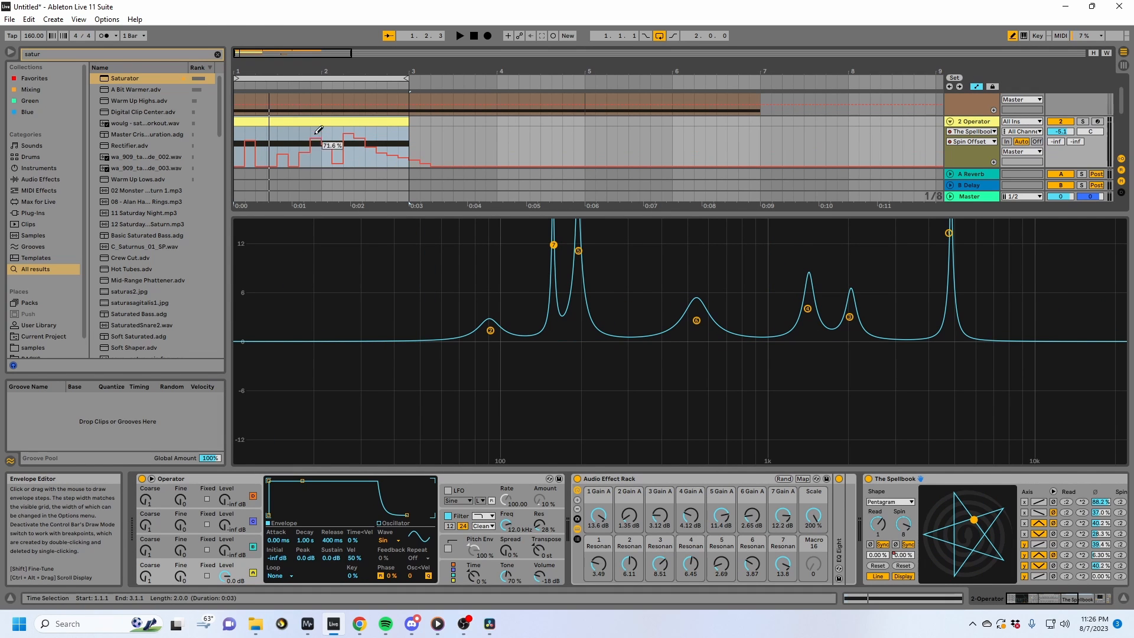
key("space")
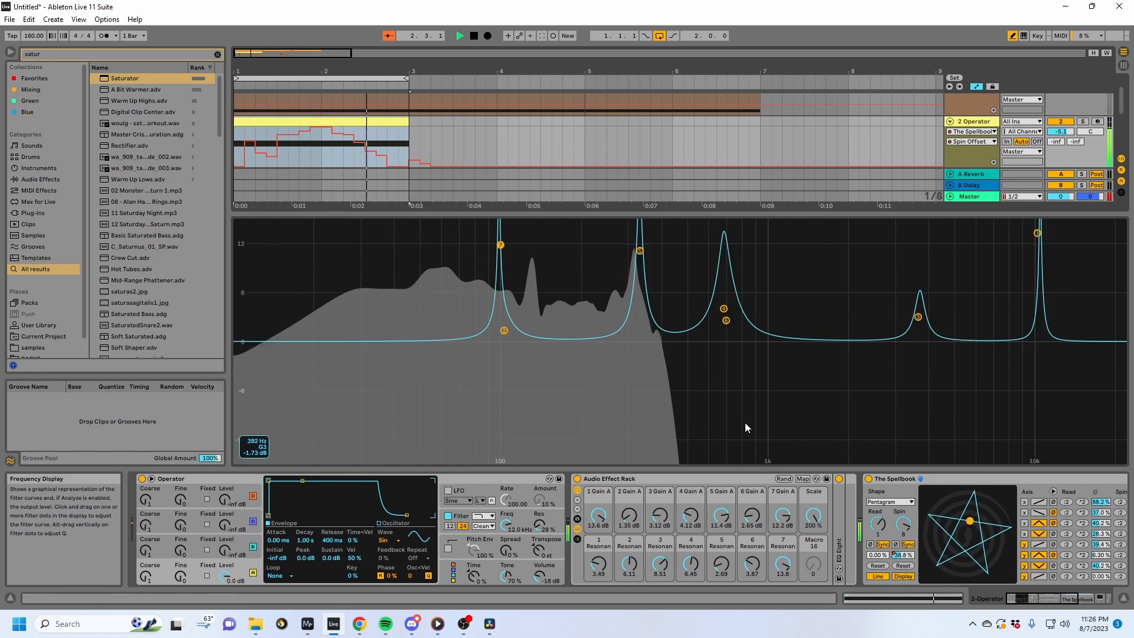
Sweep the gain macros up to 15.0 dB during playback, ending with 1 at 5.79 dB, 2, 3 and 5 at 0.00 dB, and 4 at 10.9 dB.
left_click_drag(636, 524, 659, 482)
left_click_drag(689, 517, 689, 481)
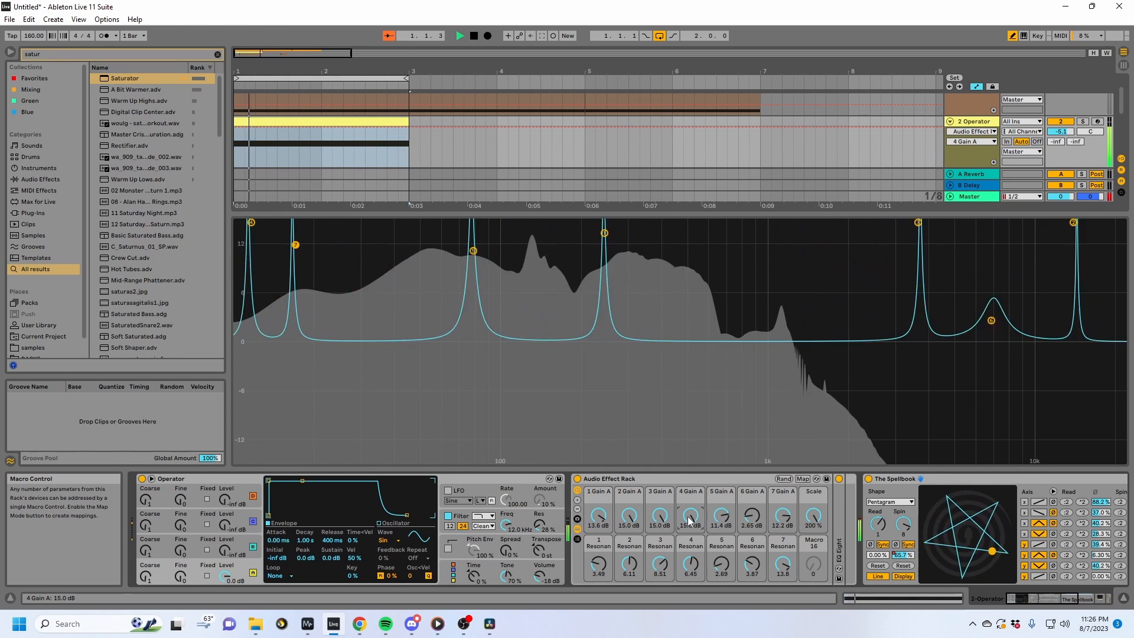
left_click_drag(690, 519, 629, 572)
left_click_drag(598, 518, 598, 549)
key("space")
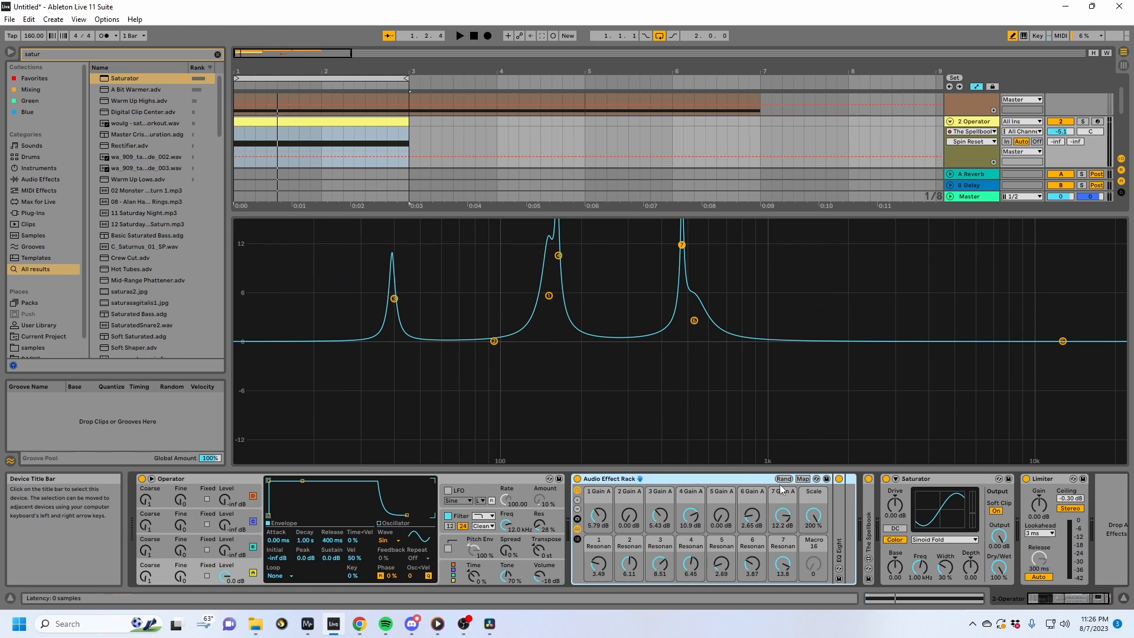
Group the EQ rack and The Spellbook into a parent Audio Effect Rack, and name the inner rack EQ Boost Rack.
left_click(866, 506)
left_click(660, 479)
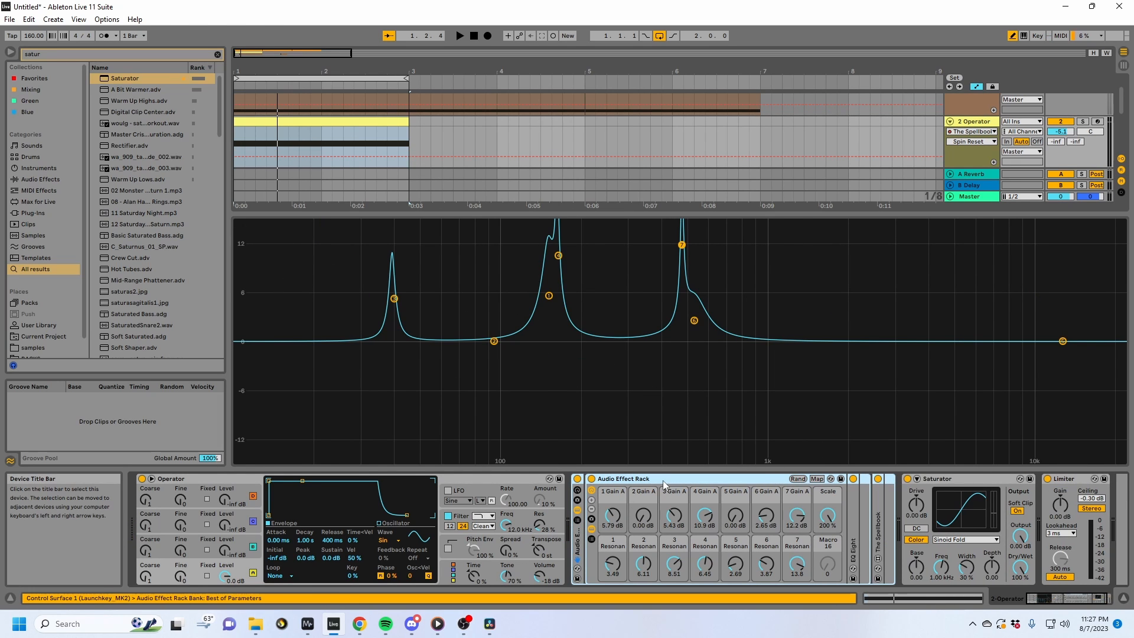
double_click(859, 526)
key("space")
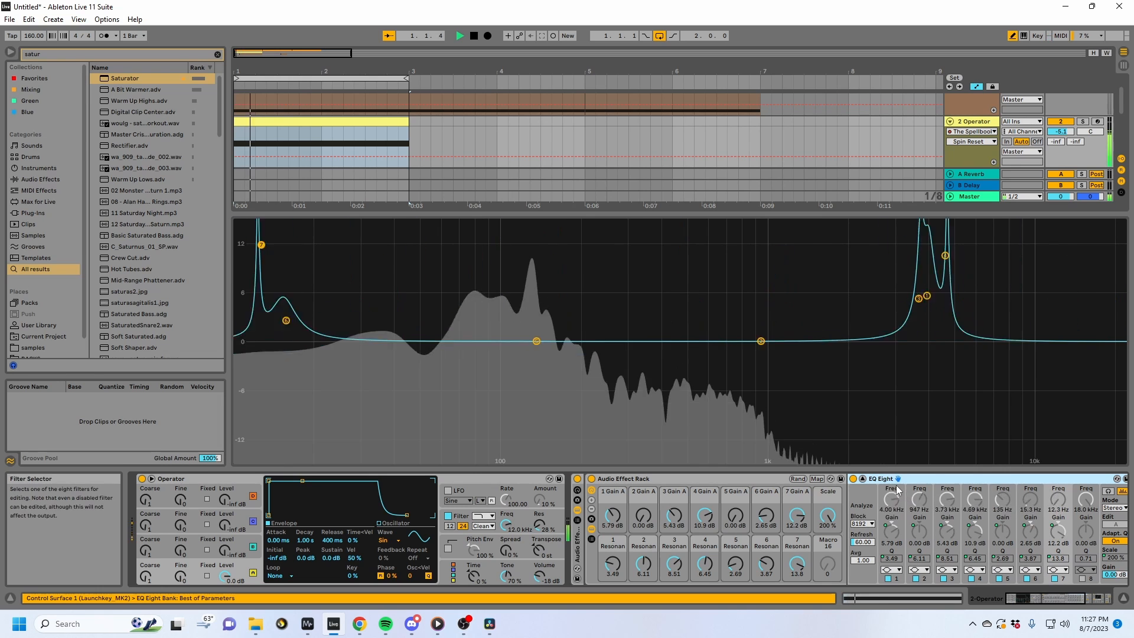
double_click(871, 480)
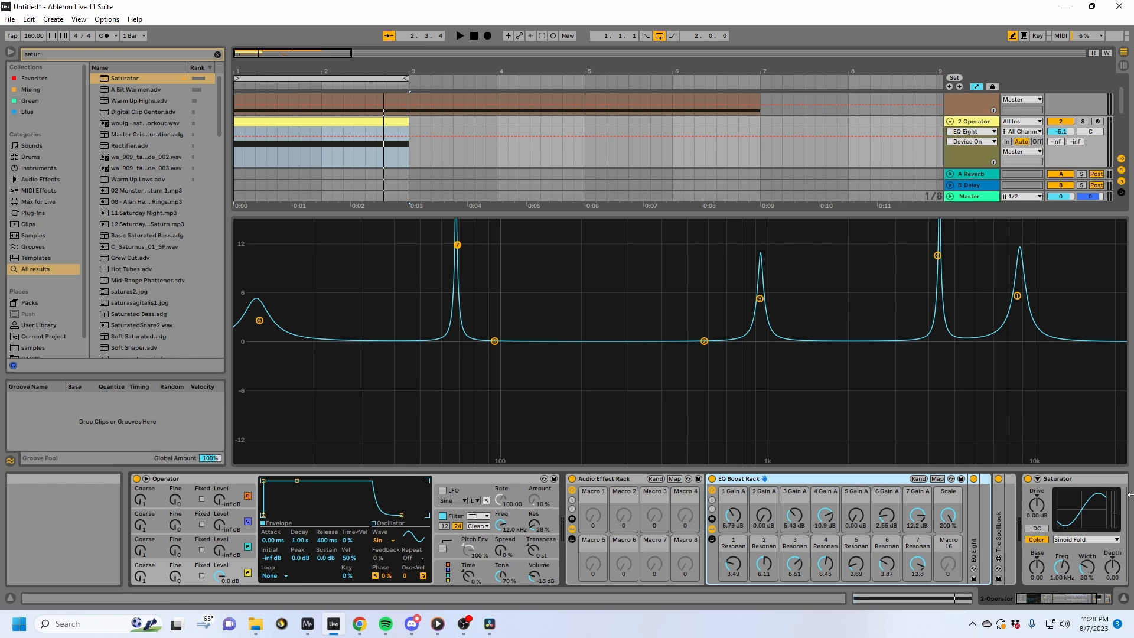
Preview the modulation, fold EQ Boost Rack, and show The Spellbook expanded in its compact view without the Spin columns.
key("space")
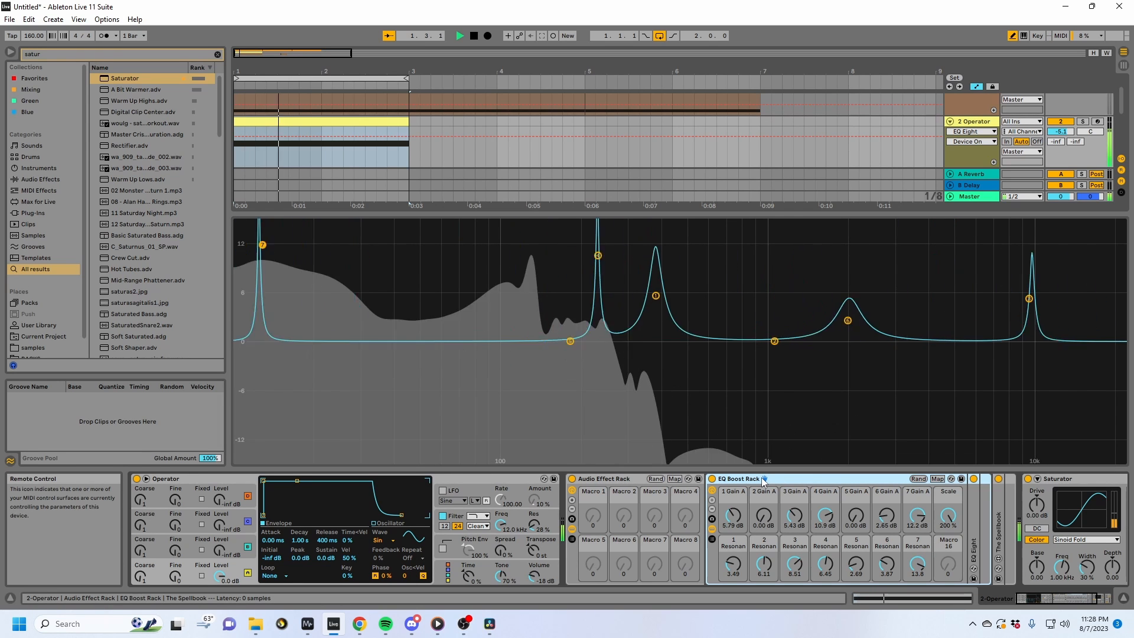
double_click(762, 478)
key("space")
double_click(727, 510)
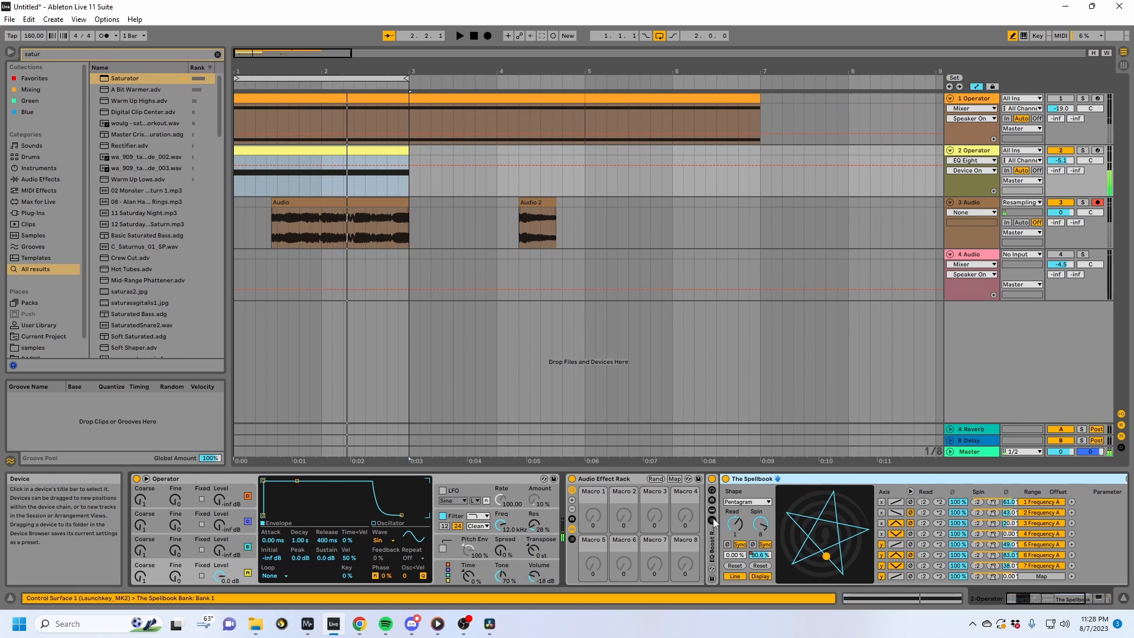
left_click(910, 491)
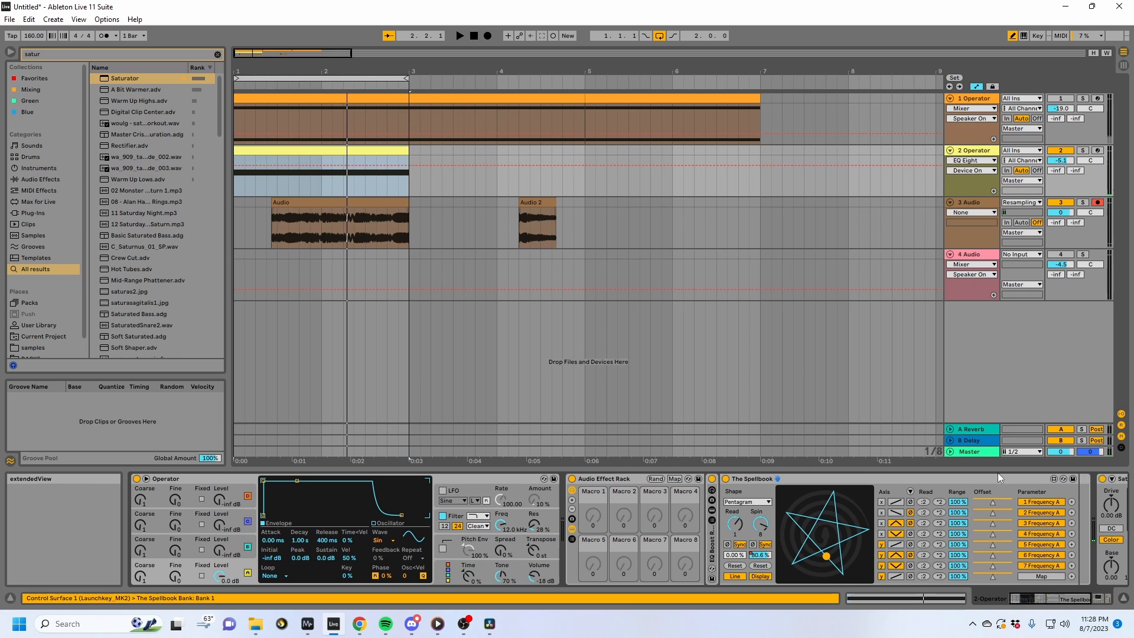
Map The Spellbook's Offset 1 through Offset 7 to Macro 2 of the parent Audio Effect Rack.
left_click(674, 478)
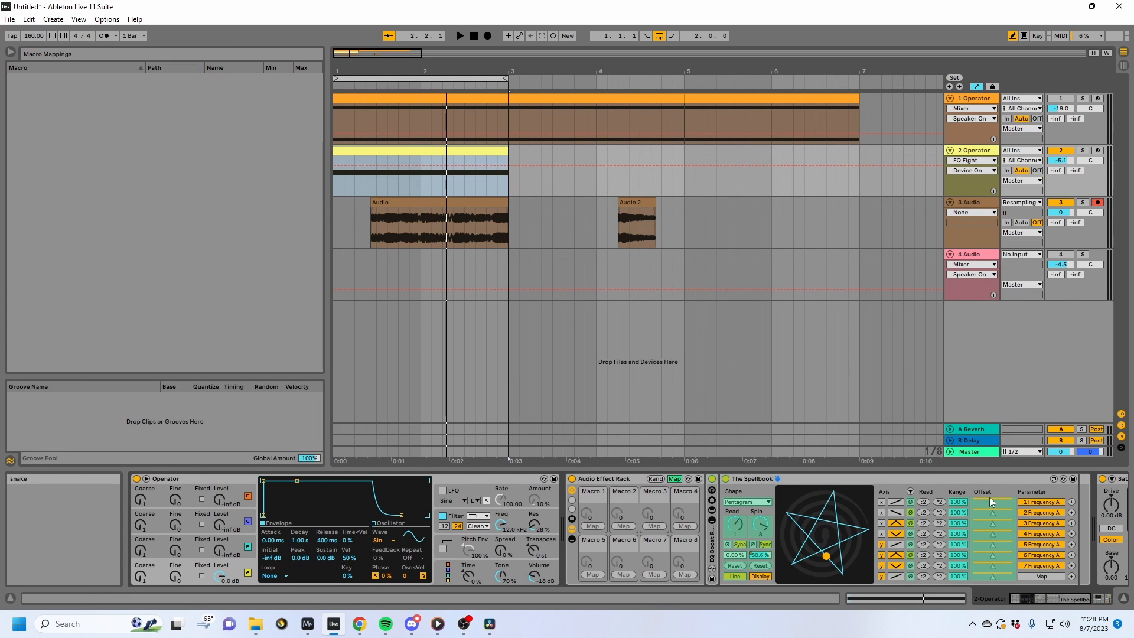
left_click(998, 499)
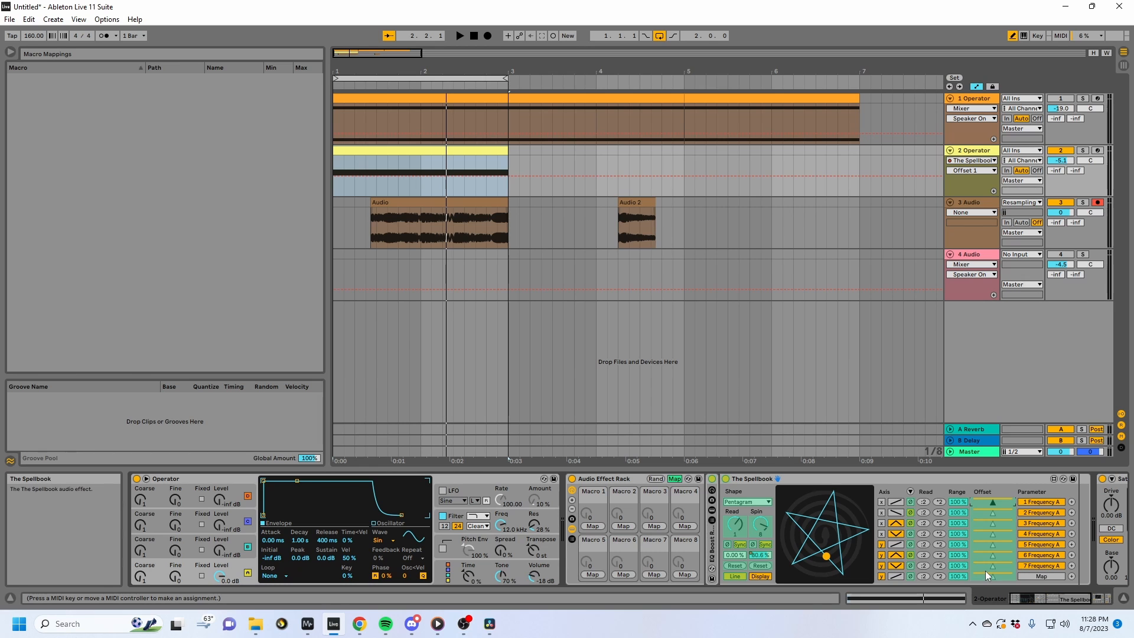
double_click(711, 551)
double_click(746, 478)
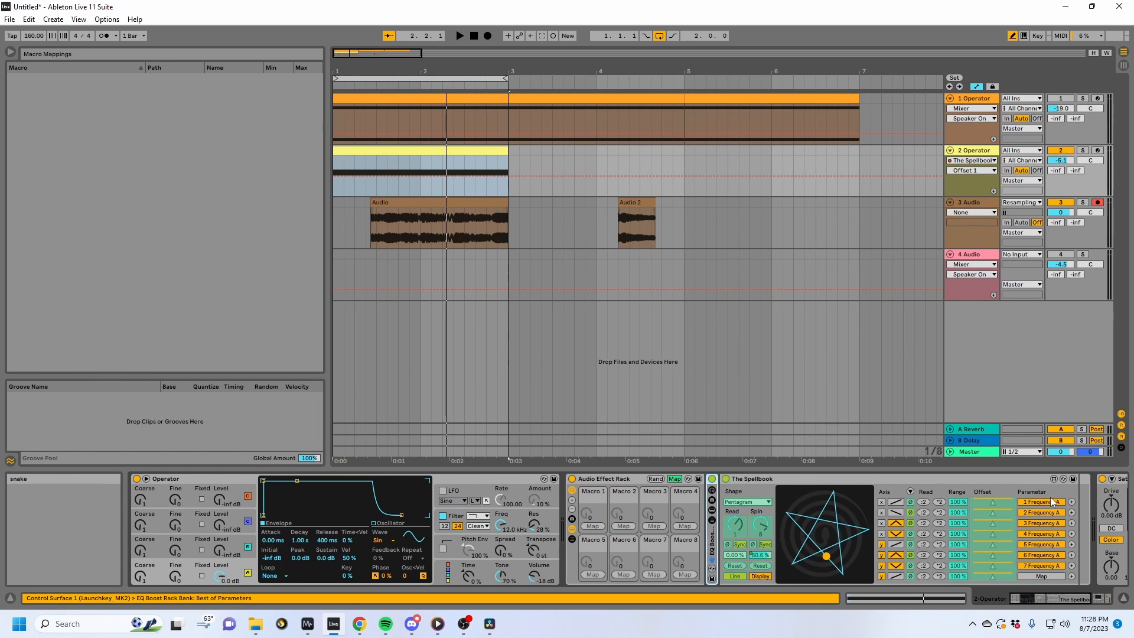
left_click(728, 511)
left_click(603, 525)
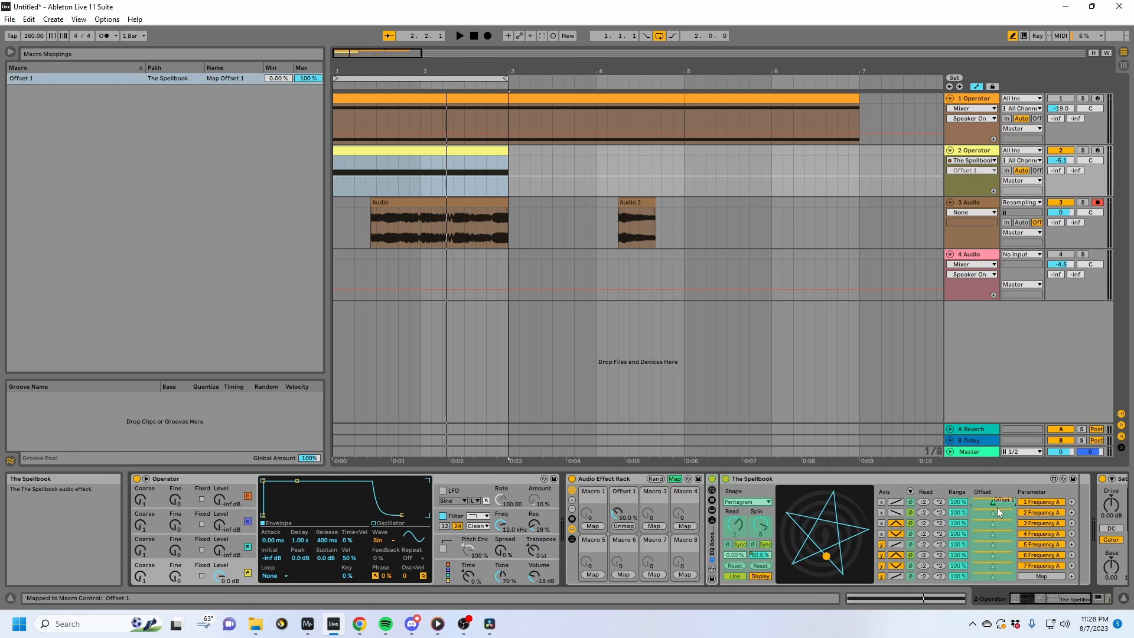
left_click(627, 525)
left_click(623, 525)
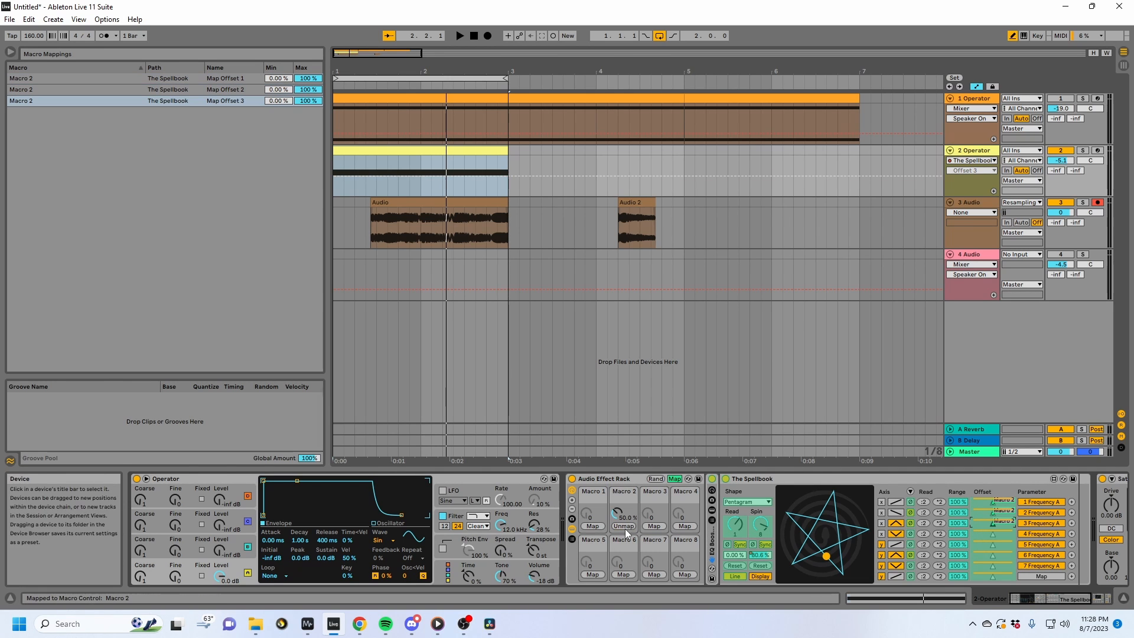
left_click(624, 525)
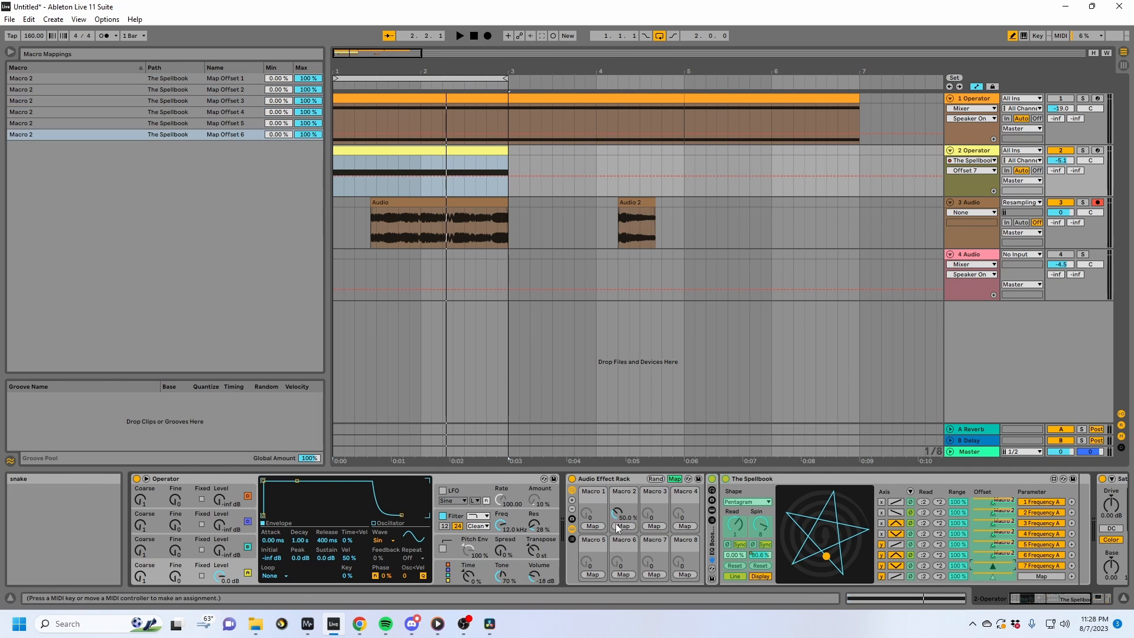
left_click(619, 525)
Map The Spellbook's Range 1 through Range 7 to Macro 1 of the parent rack.
left_click(958, 503)
left_click(593, 526)
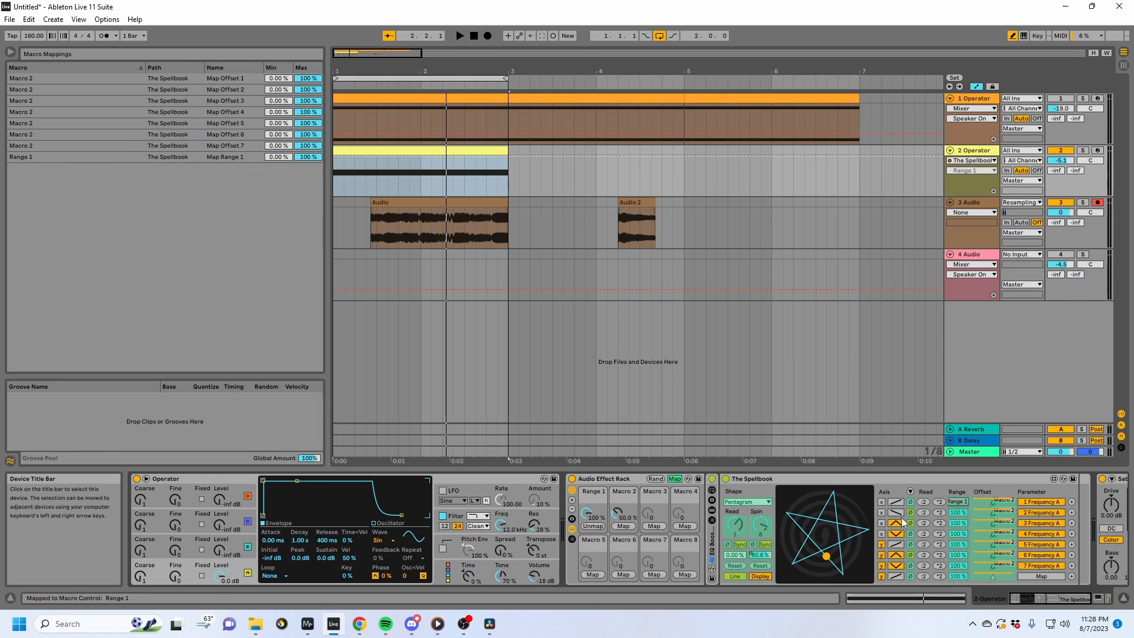
left_click(957, 512)
left_click(593, 525)
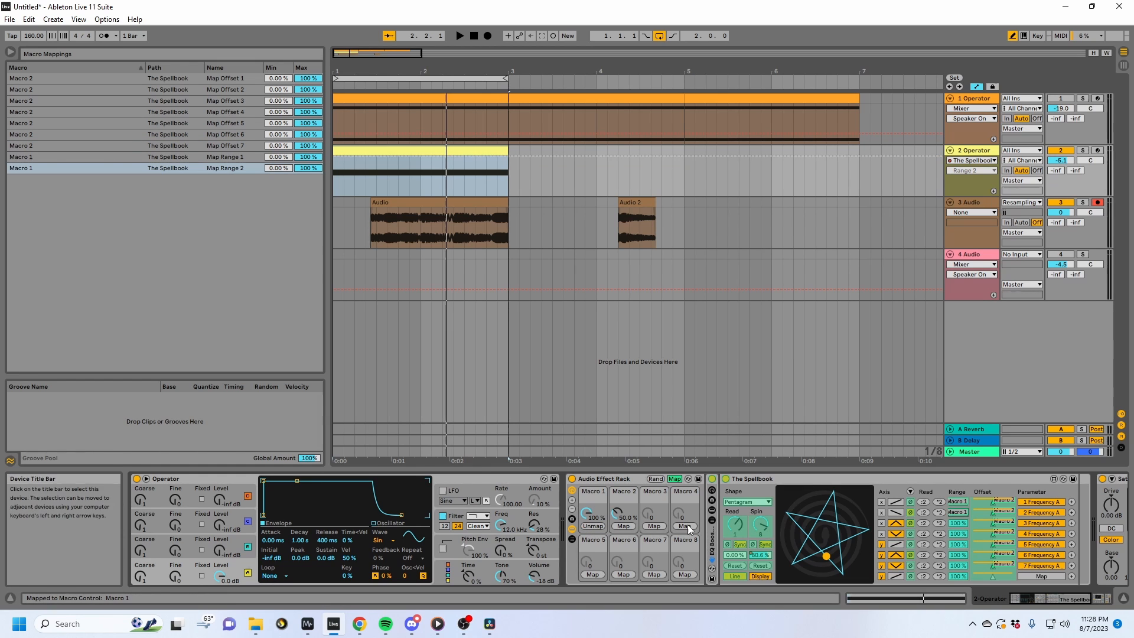
left_click(959, 524)
left_click(593, 526)
left_click(960, 536)
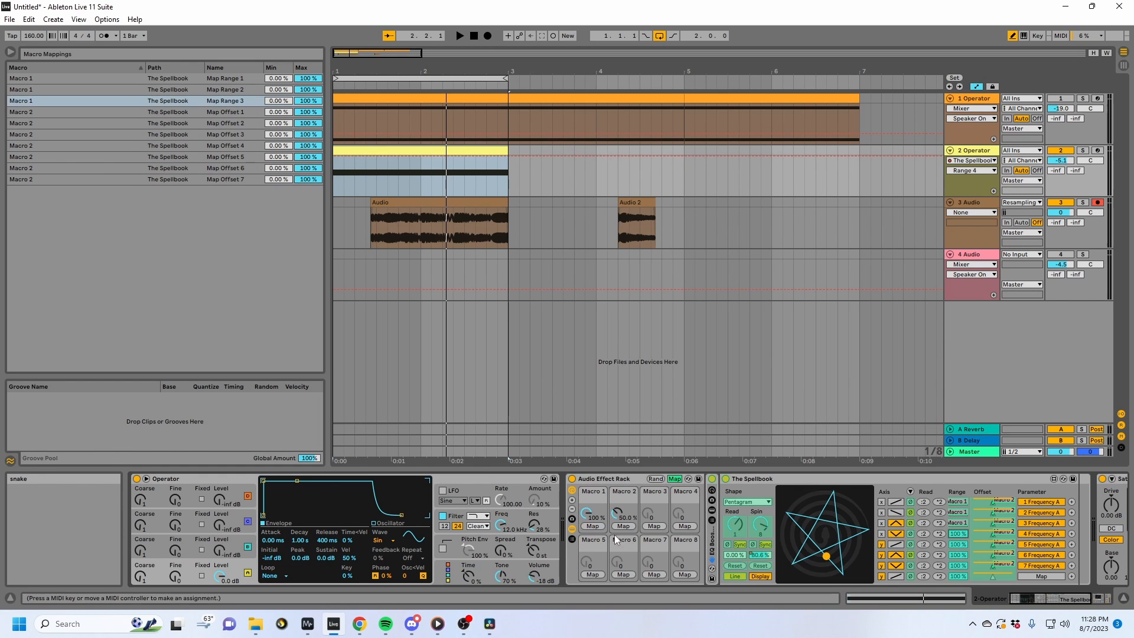
left_click(592, 526)
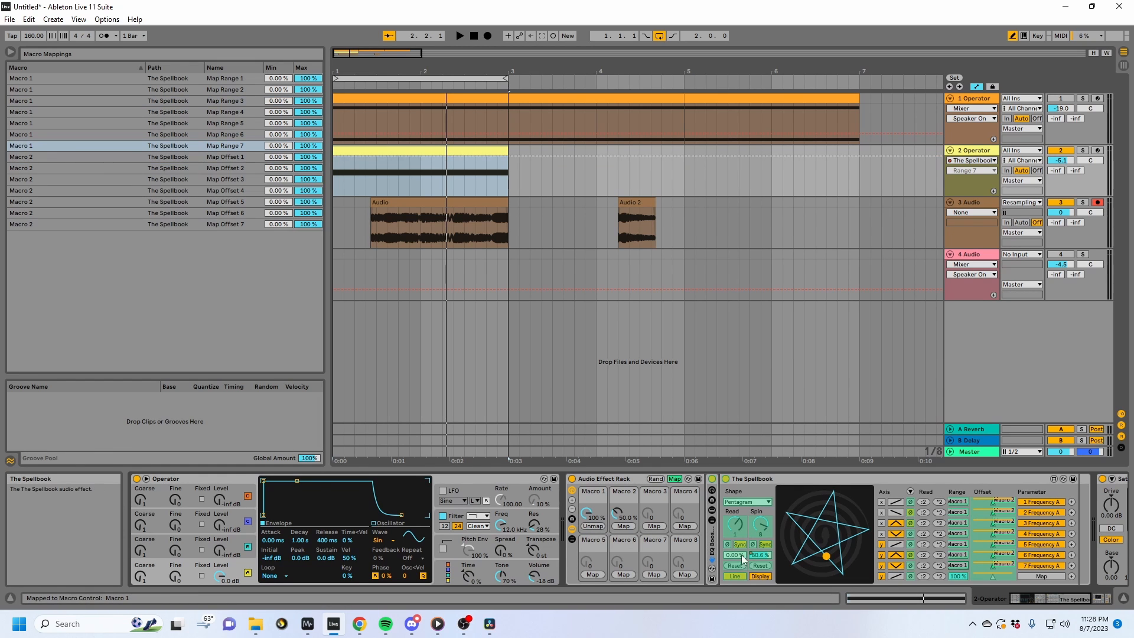
Map The Spellbook's Read and Spin intervals to Macros 3 and 4, and its Read and Spin phase offsets to Macros 5 and 6.
left_click(738, 530)
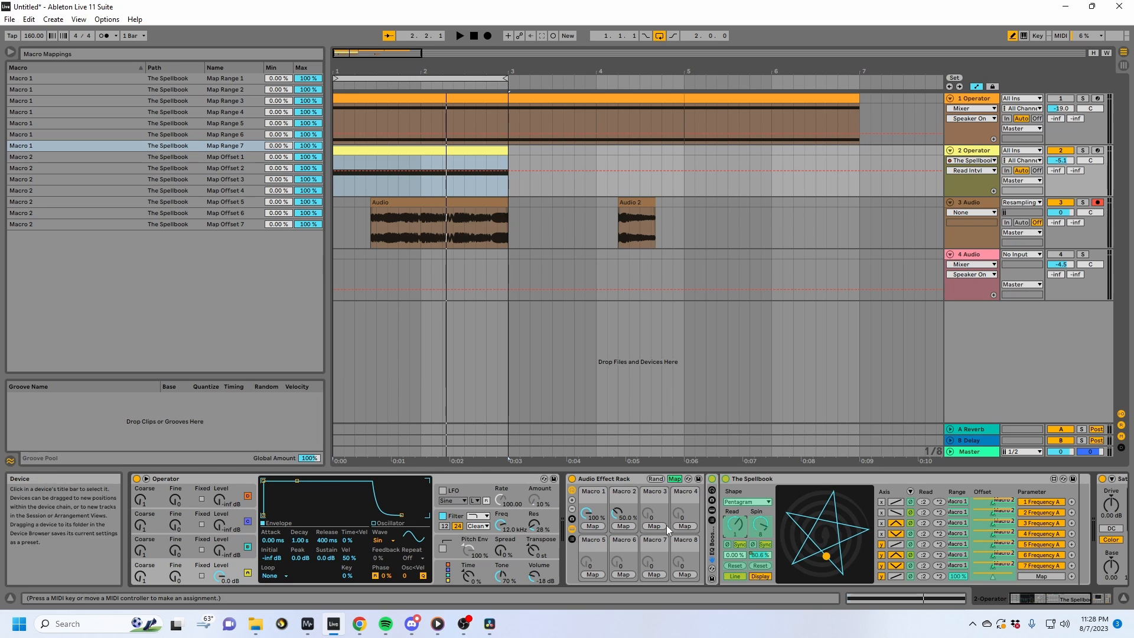
left_click(660, 526)
left_click(761, 523)
left_click(684, 526)
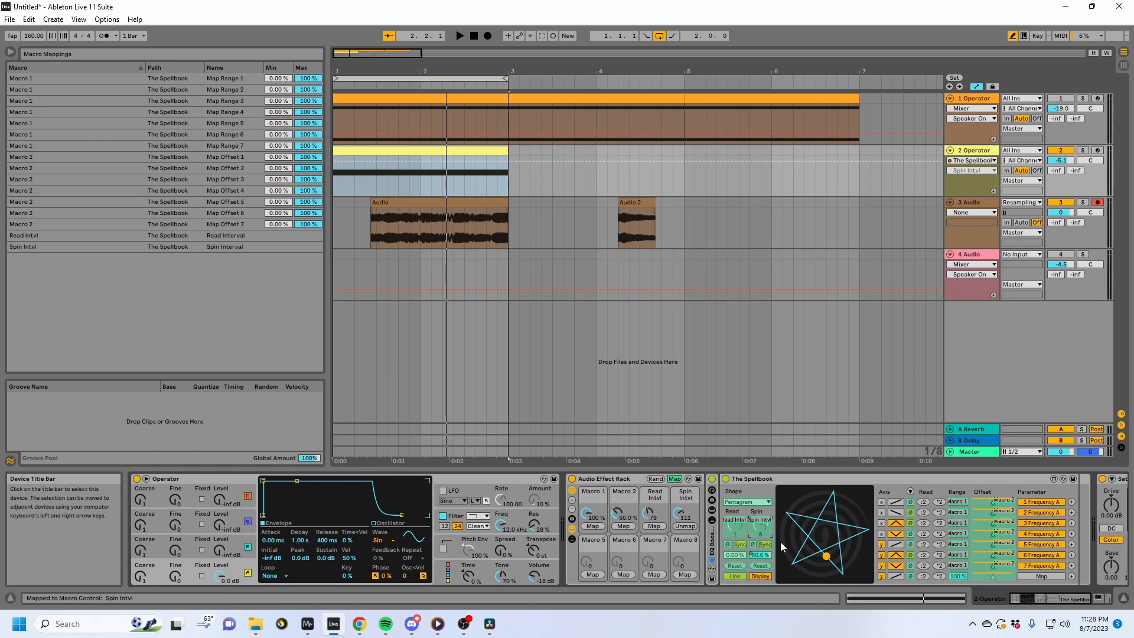
left_click(600, 573)
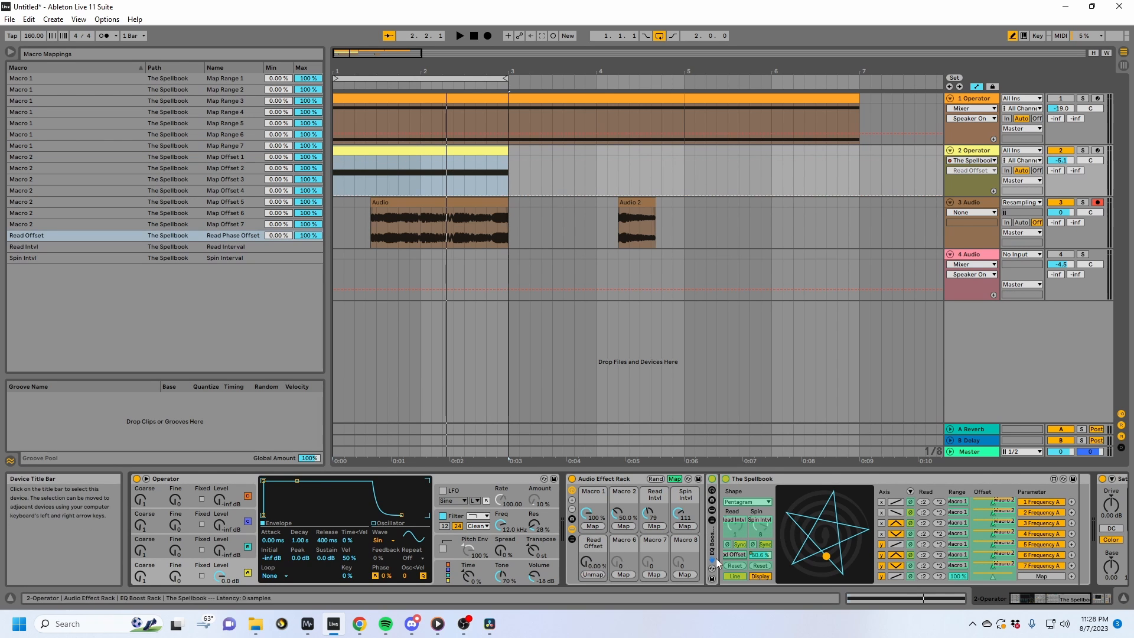
left_click(623, 574)
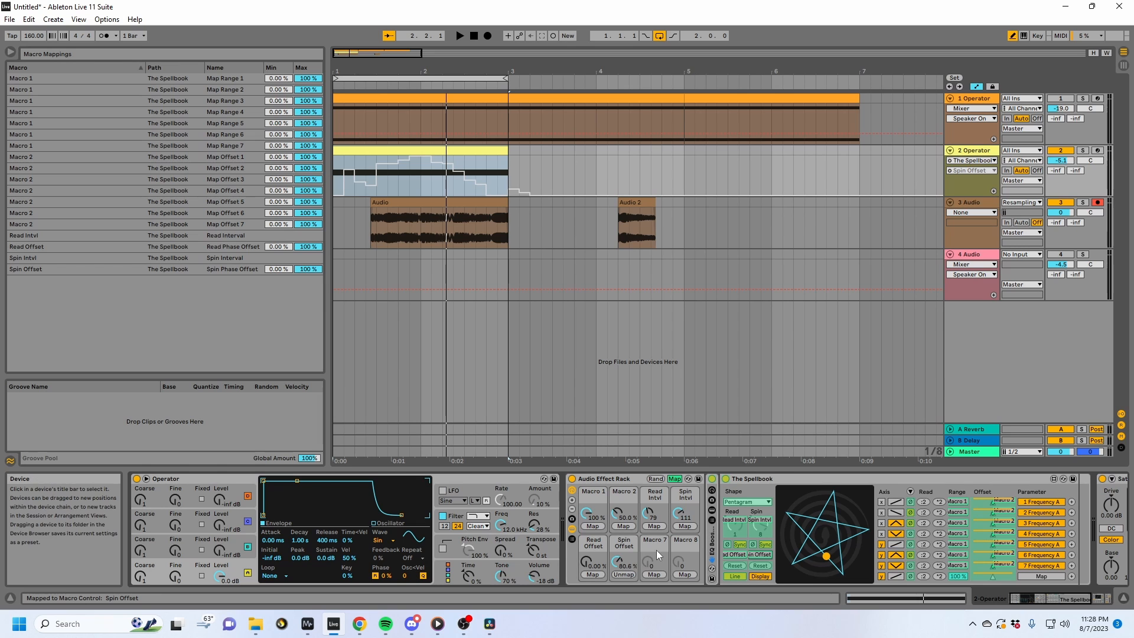
Finish macro mapping, wrap the parent rack in another Audio Effect Rack, and show the new outer rack's chain list.
left_click(734, 478)
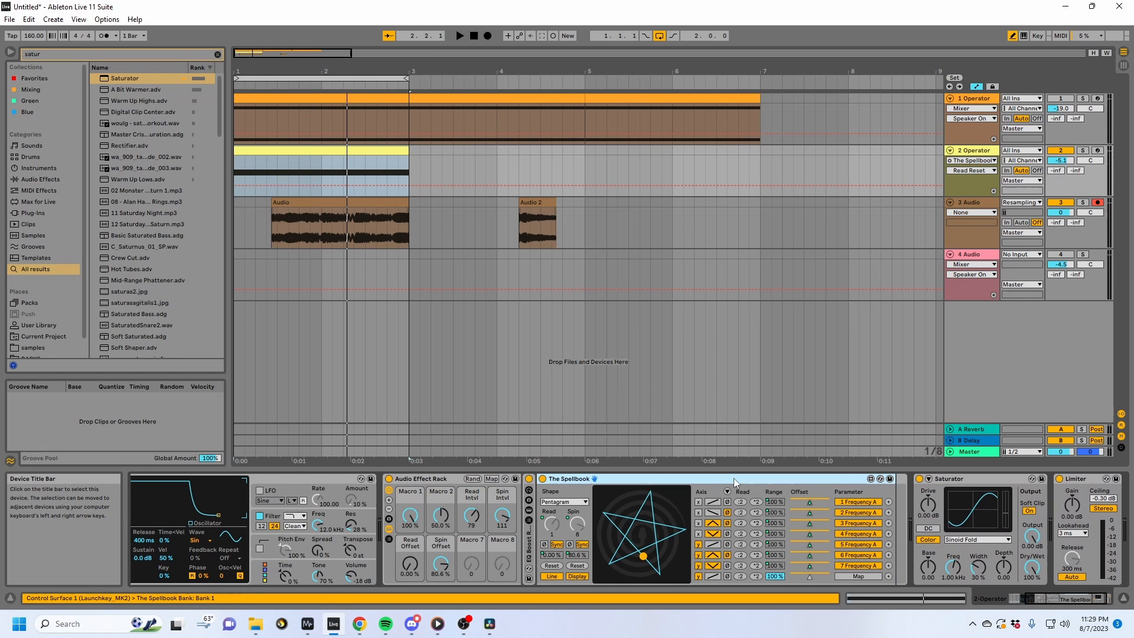
left_click(529, 531)
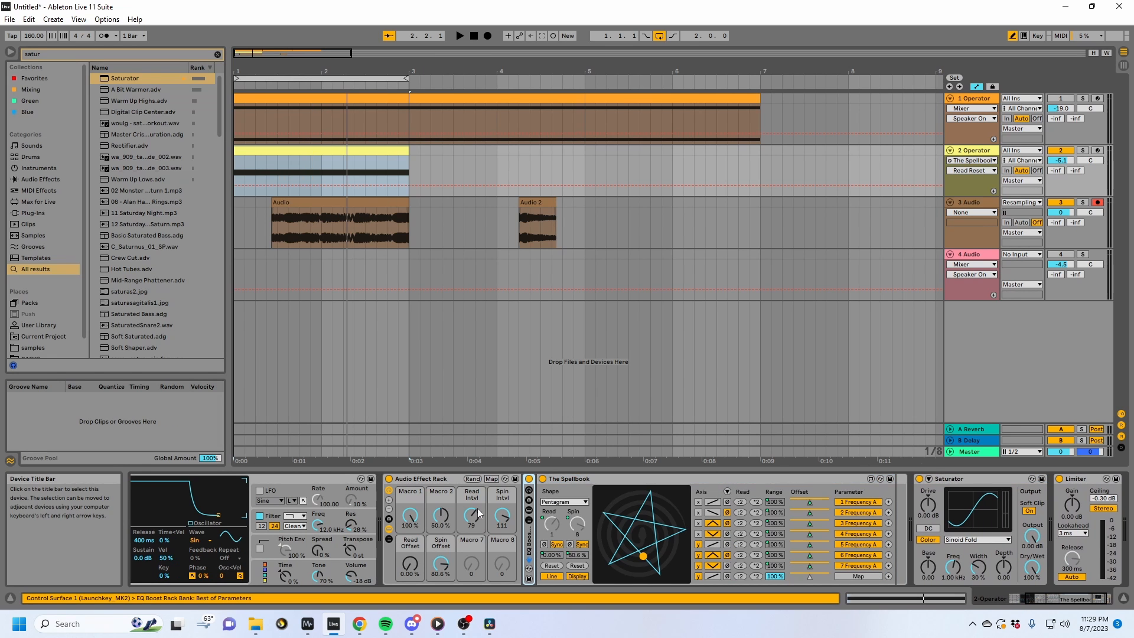
left_click(406, 483)
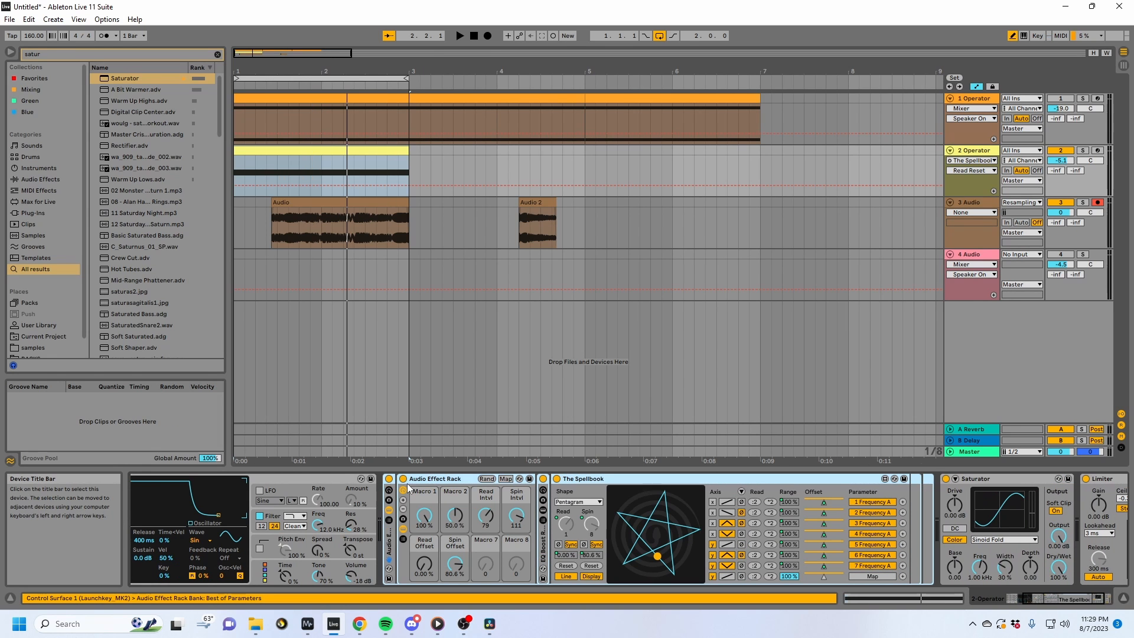
left_click(389, 529)
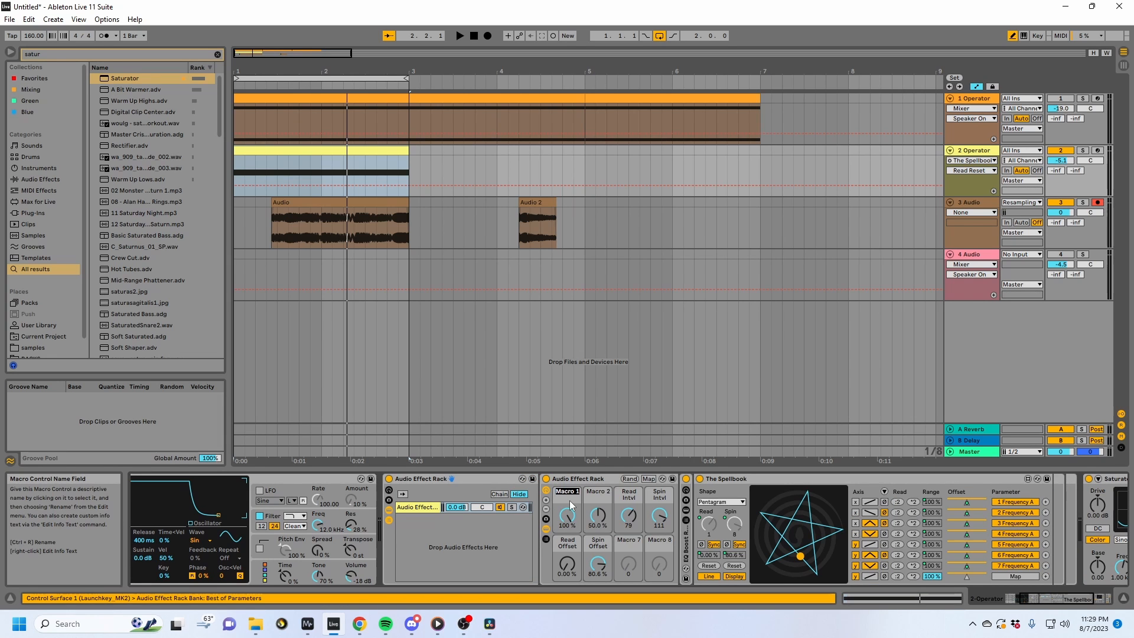
Rename Macro 1 to Range and Macro 2 to Offset, and hide the automation lanes in the arrangement.
left_click(567, 515)
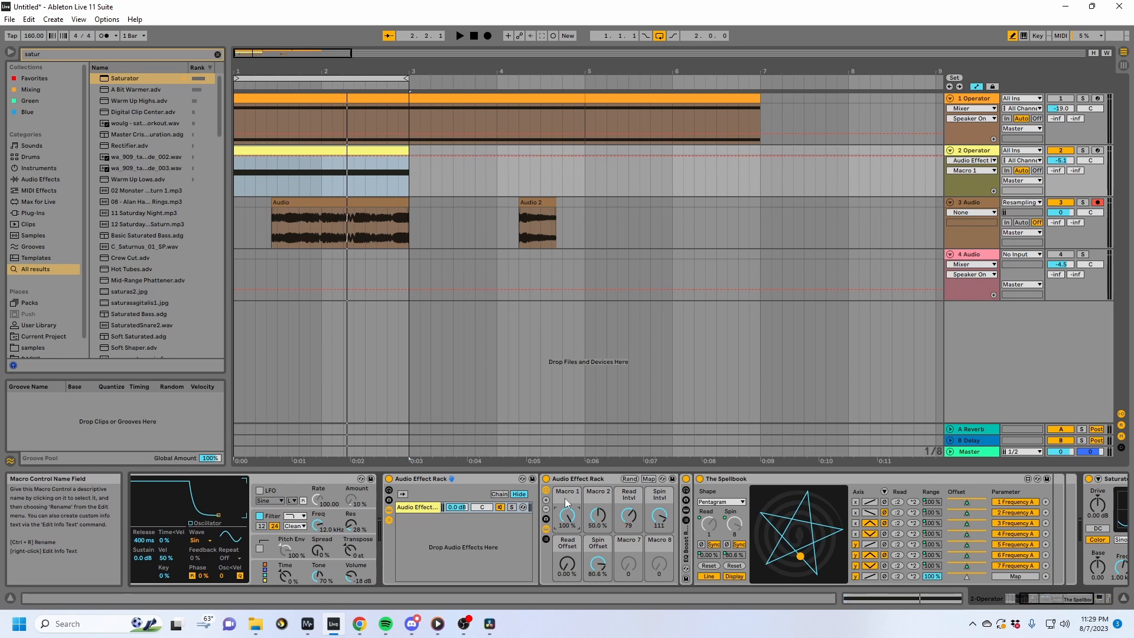
key("a")
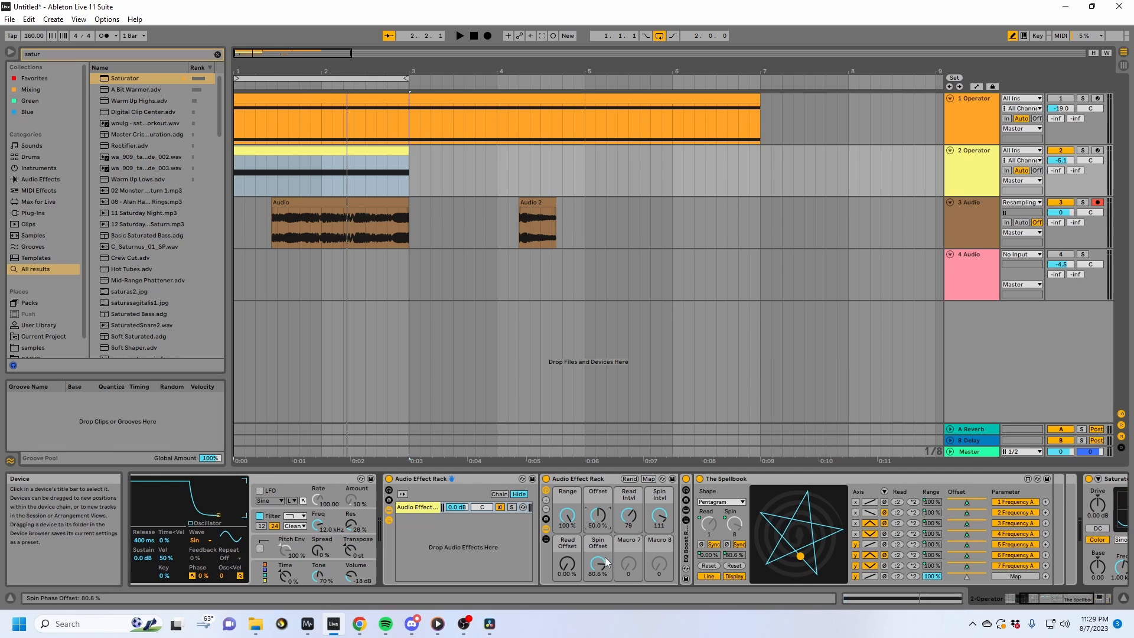
Audition the Offset macro at 100 %, then set Range to 0.00 % and Offset to 80.3 % with EQ Eight's curve displayed.
key("space")
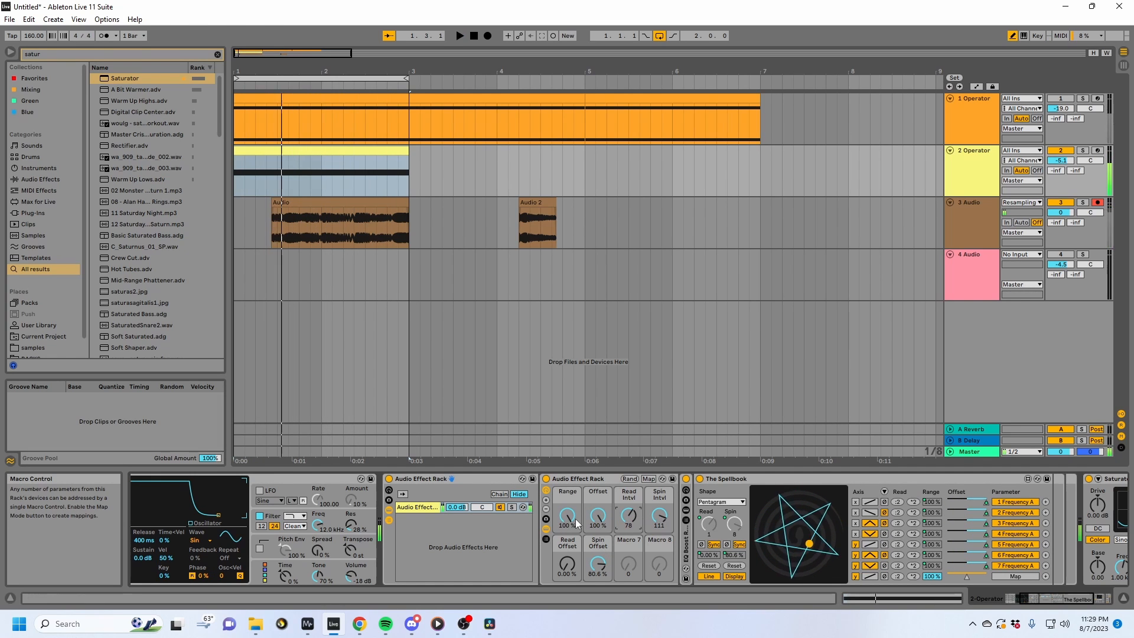
key("space")
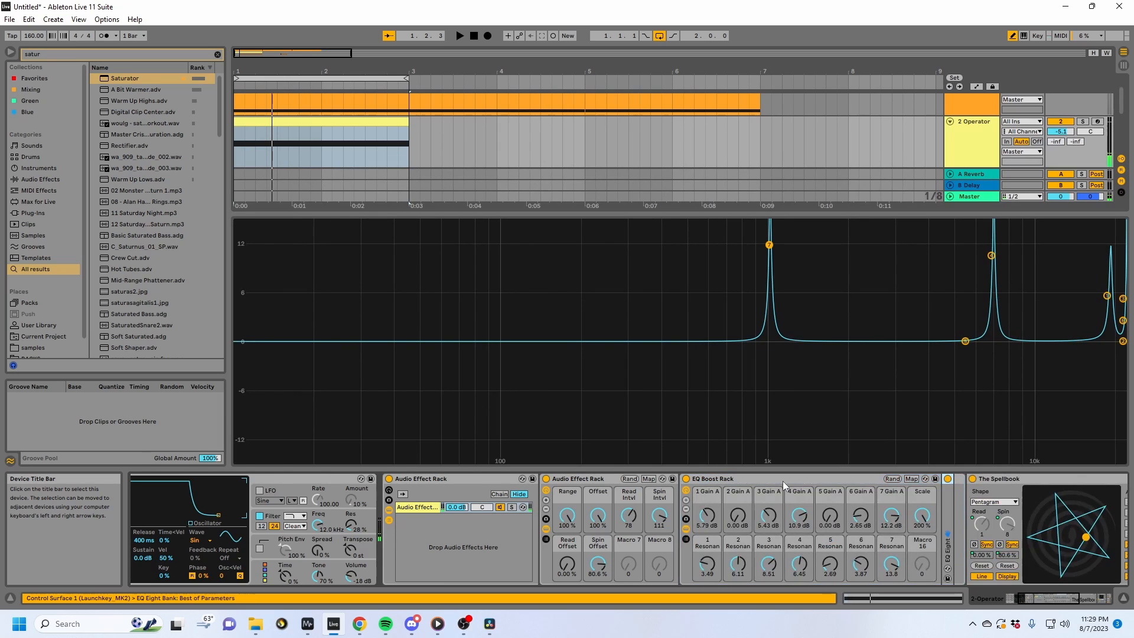
left_click(977, 479)
left_click(745, 501)
left_click_drag(352, 515, 353, 585)
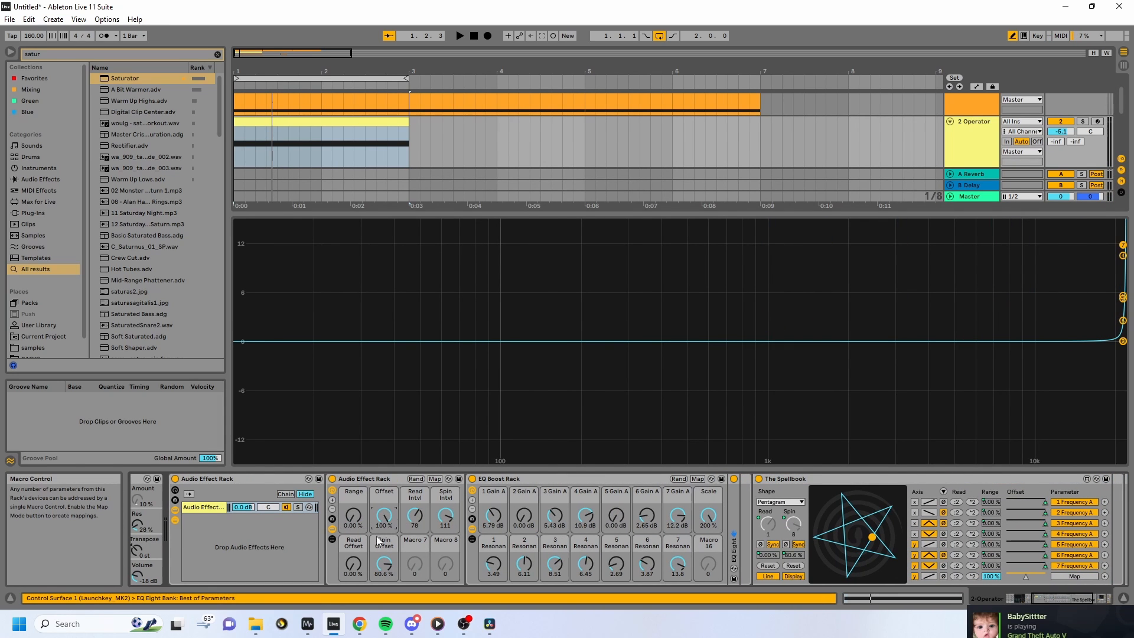
left_click_drag(378, 525, 378, 484)
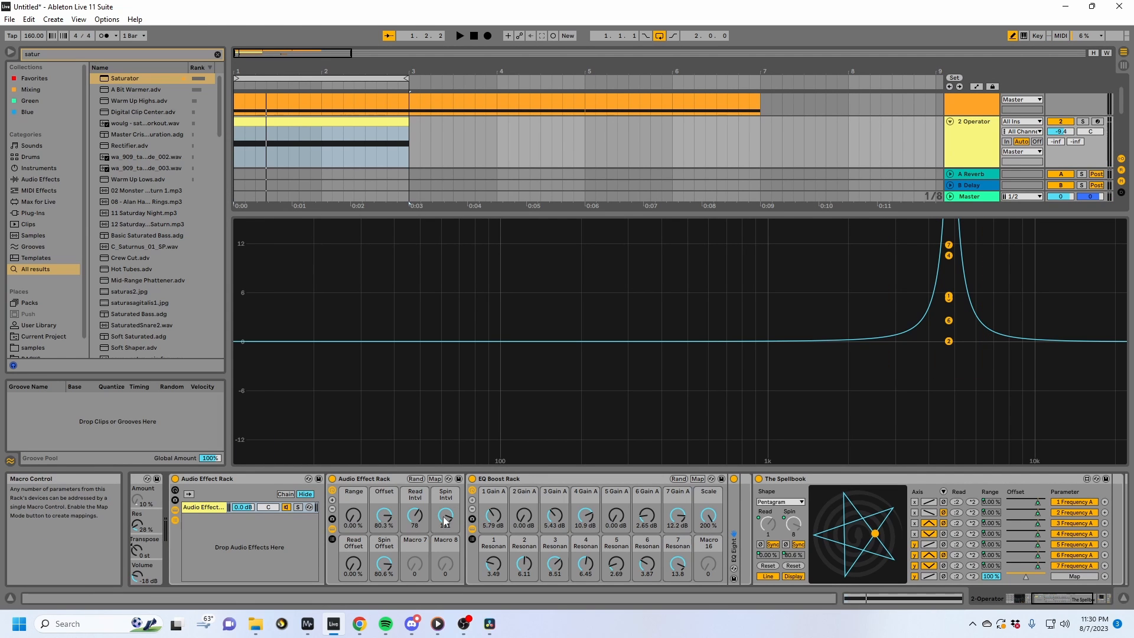
During playback, sweep the Offset macro down to 19.7 % and raise Range to its maximum to spread the EQ bands.
key("space")
left_click_drag(387, 519, 387, 597)
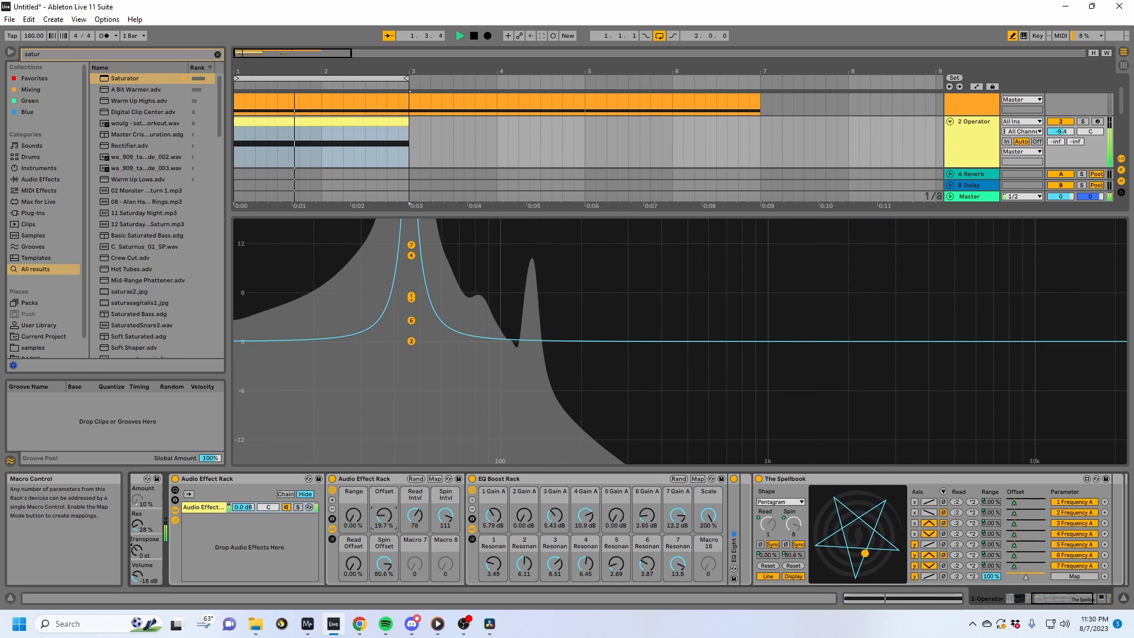
left_click_drag(384, 515, 353, 428)
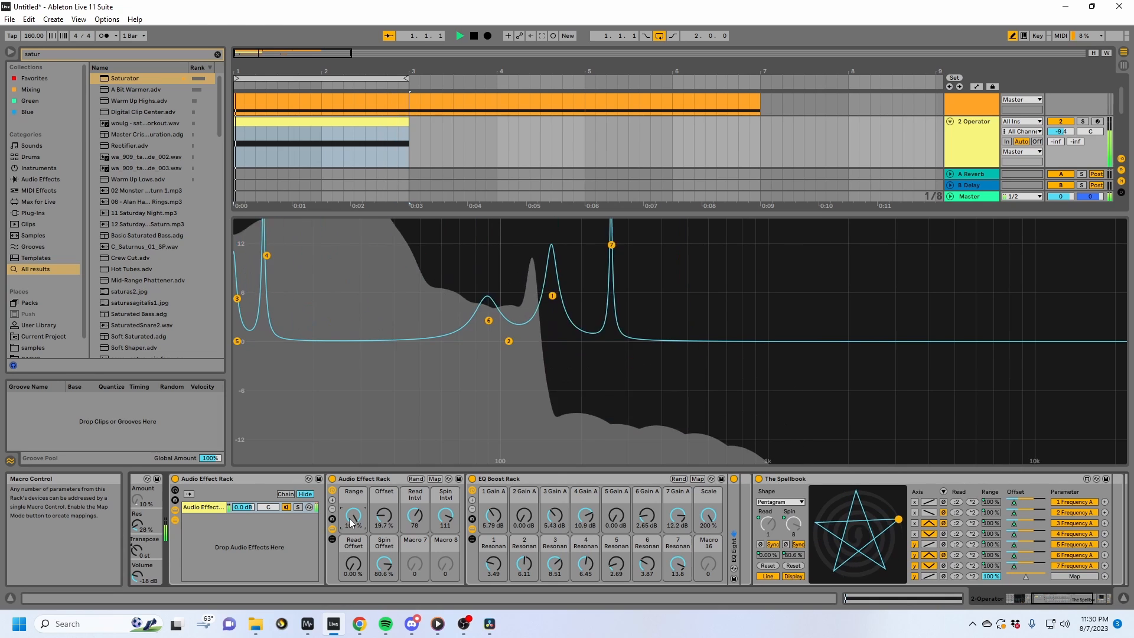
key("space")
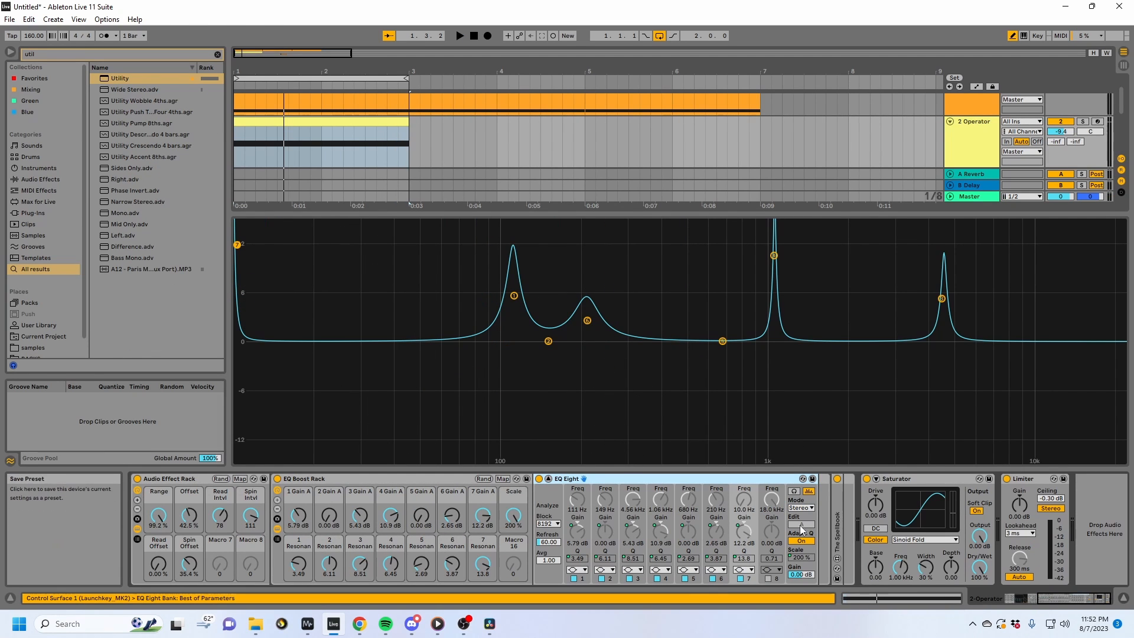
Map the EQ Boost Rack's Scale control to Macro 7 of the outer Audio Effect Rack, and fold EQ Eight.
left_click(501, 478)
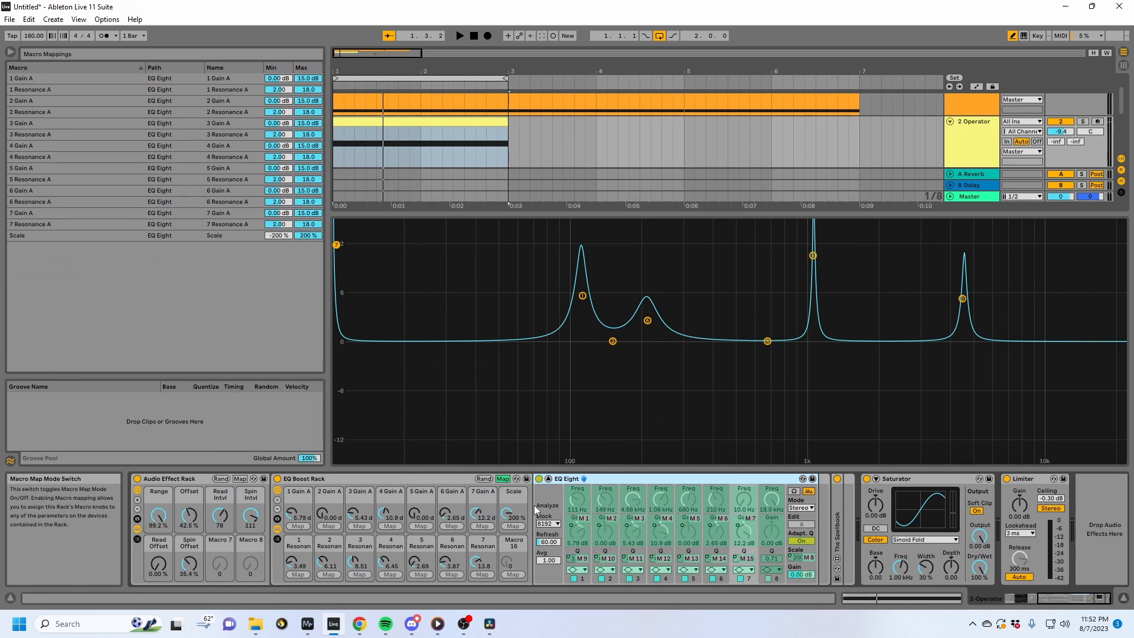
left_click(799, 558)
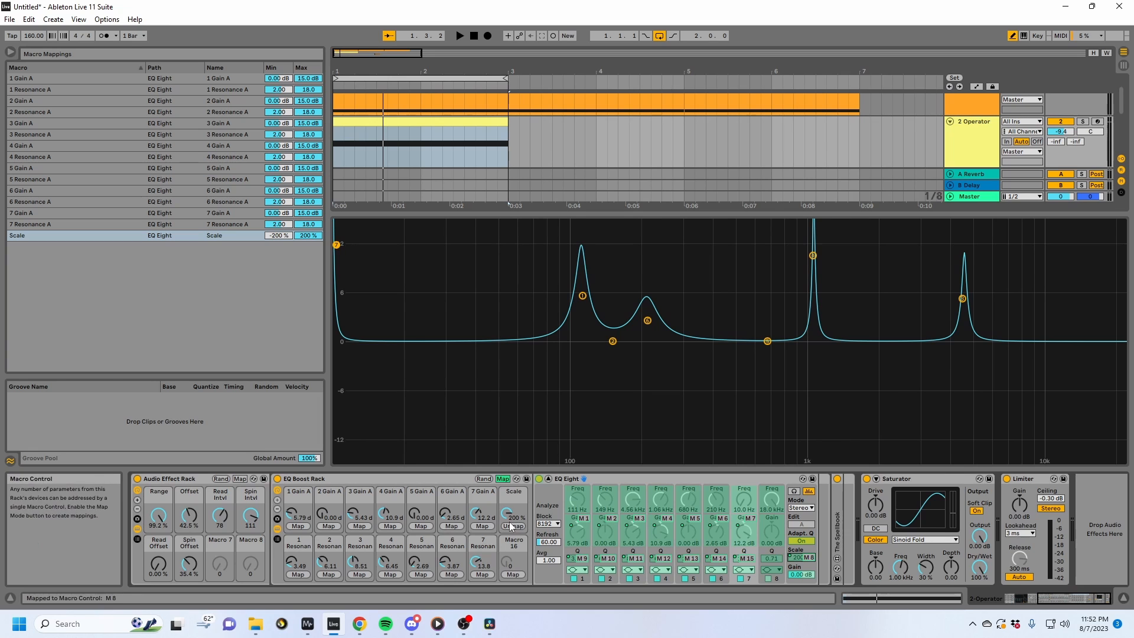
left_click(242, 478)
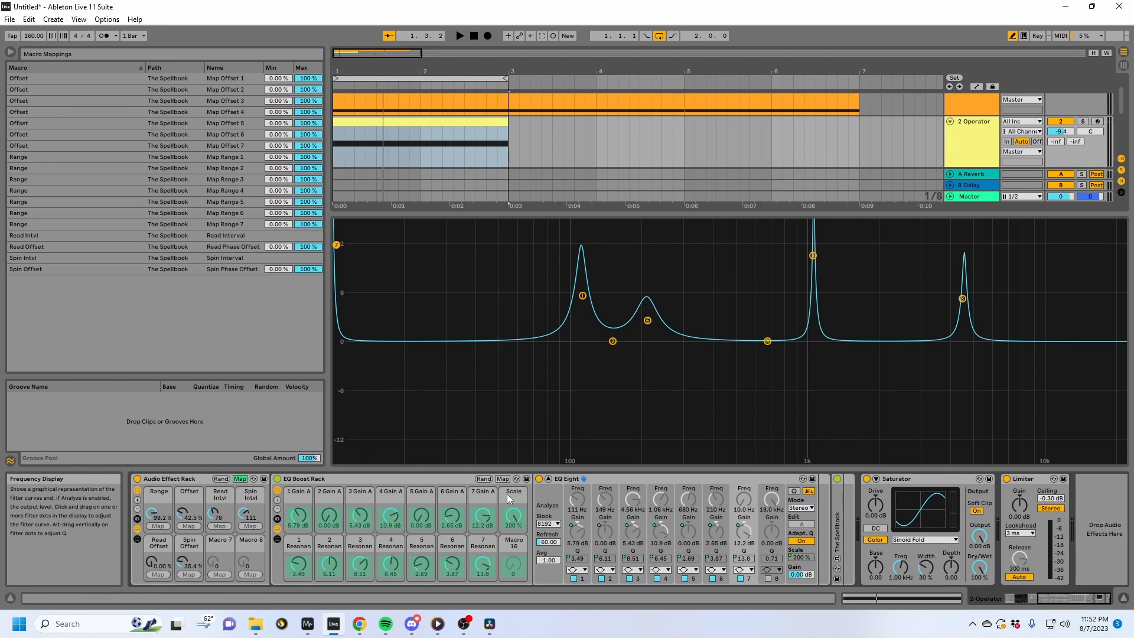
left_click(219, 574)
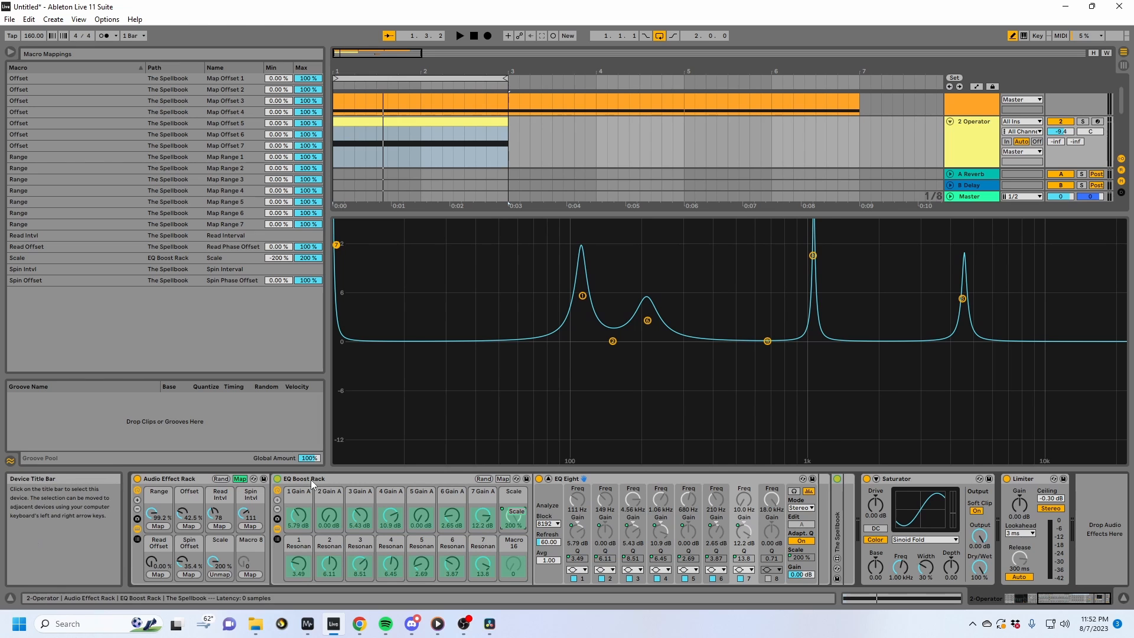
double_click(587, 477)
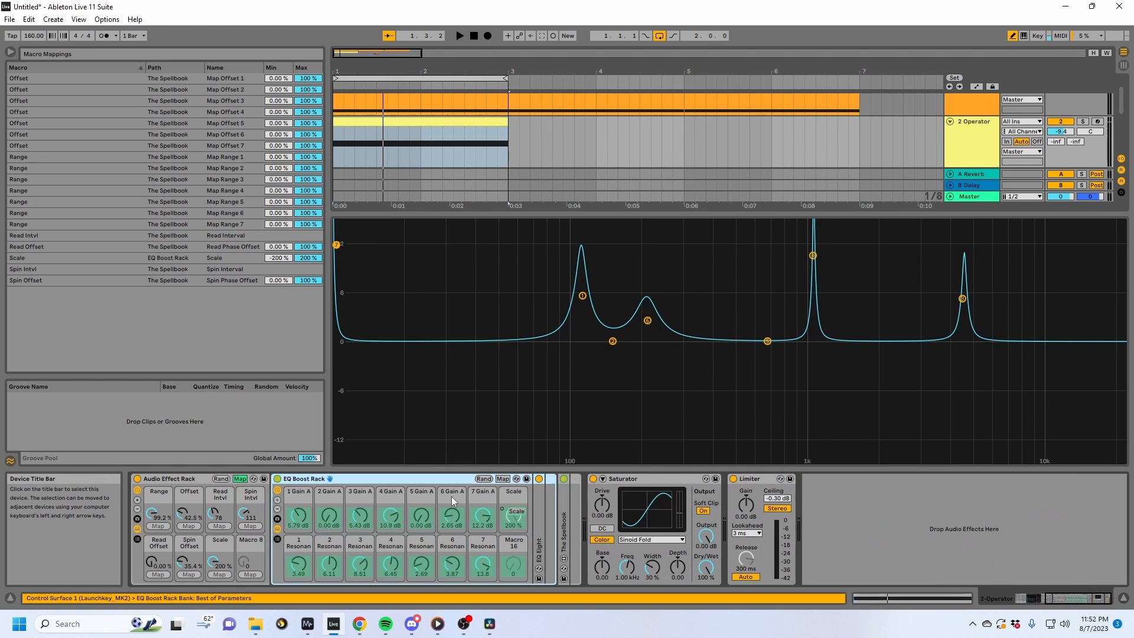
key("Left")
left_click(672, 476)
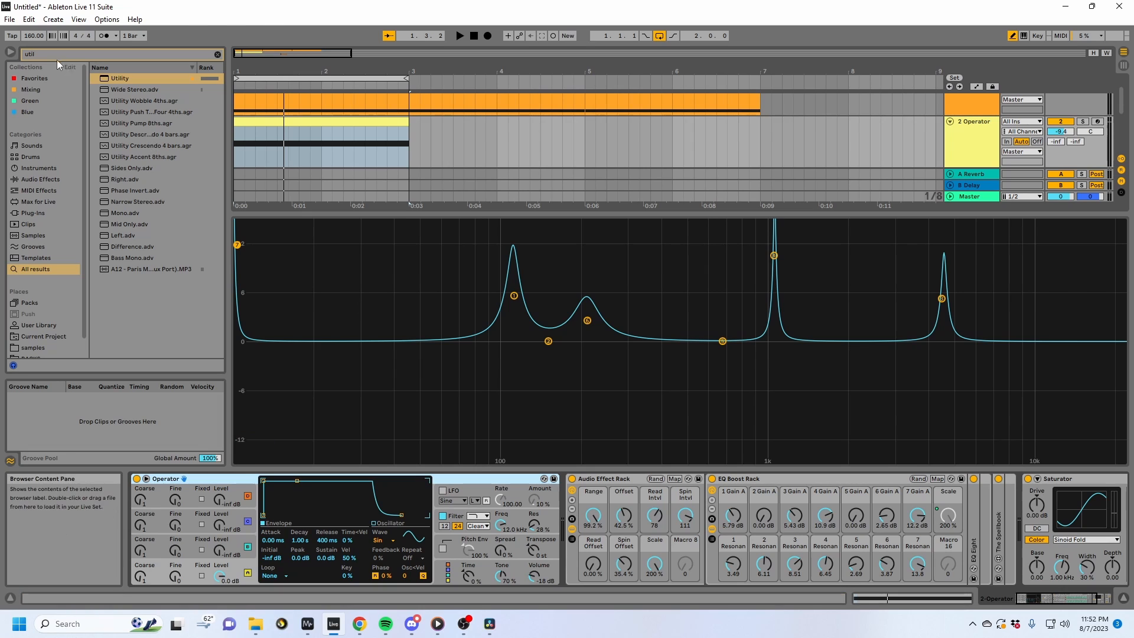
Search the browser for "multimap" and insert MultiMap.amxd inside the Audio Effect Rack ahead of the EQ Boost Rack.
key("ctrl+f")
type("mu")
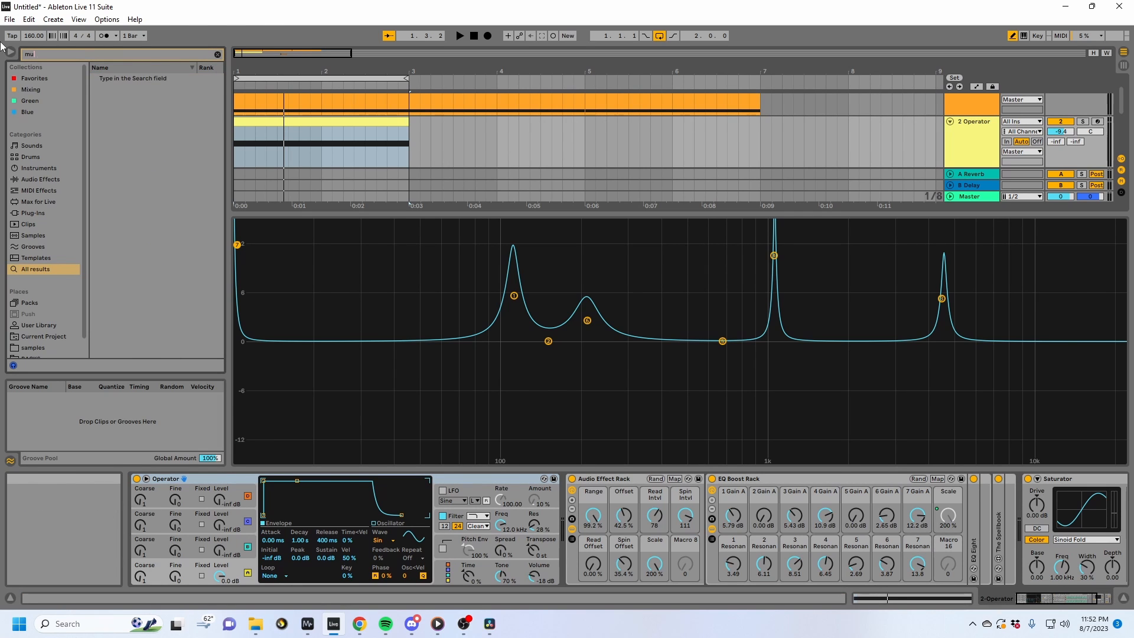
type("k")
key("BackSpace")
type("ltimap")
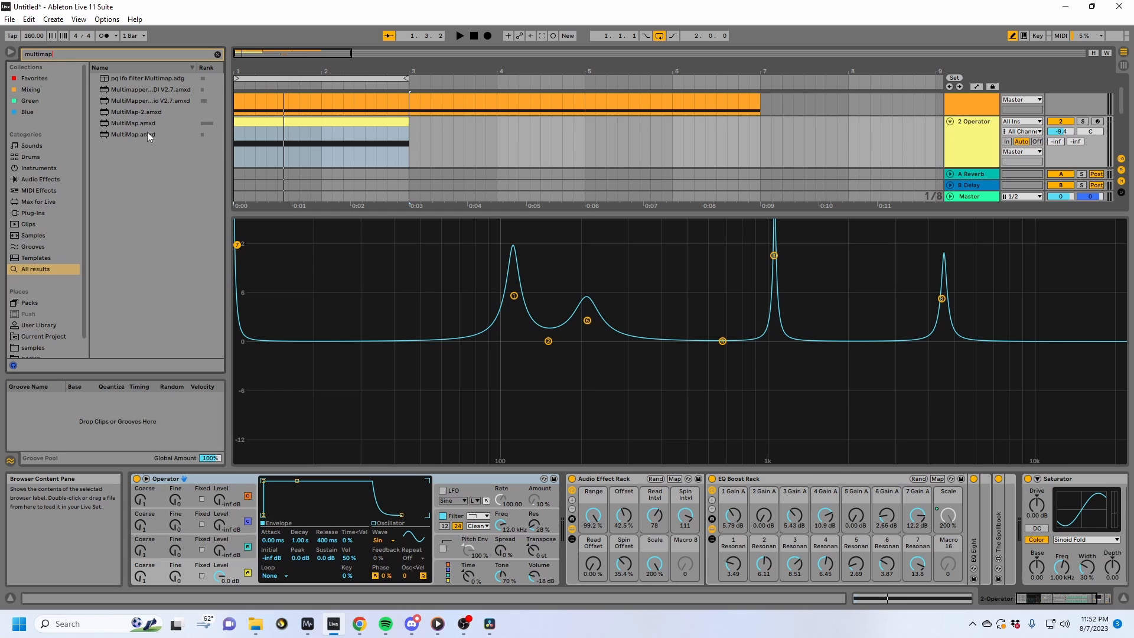
left_click_drag(145, 124, 712, 510)
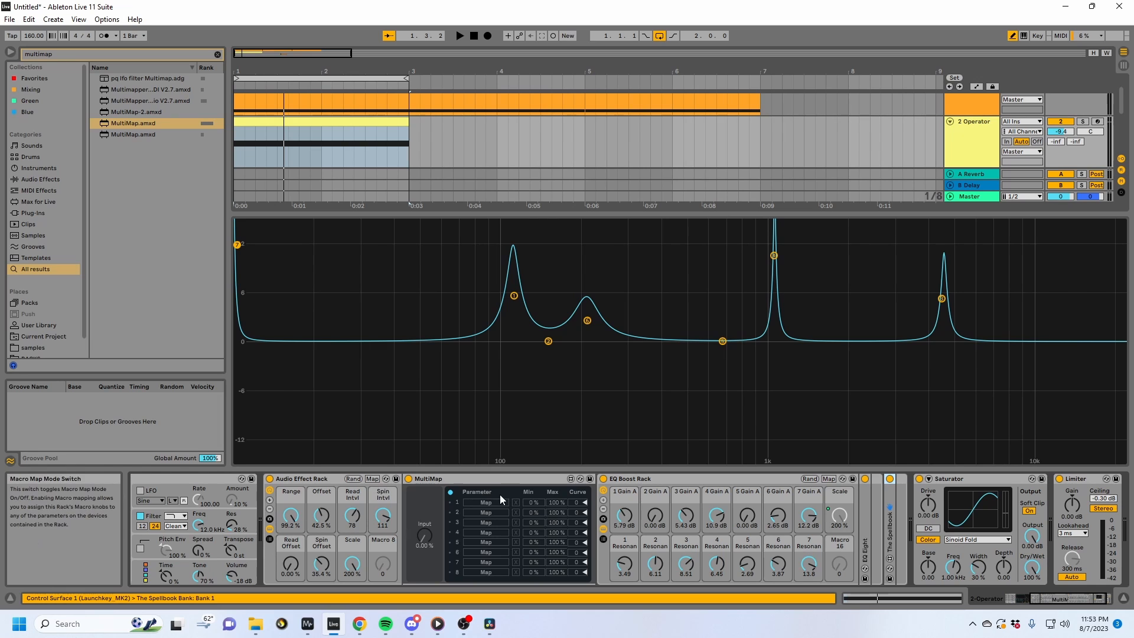
Try assigning MultiMap's first slot to EQ Eight's Output Gain and its Input to Macro 8 of the outer rack.
left_click(487, 502)
left_click(864, 527)
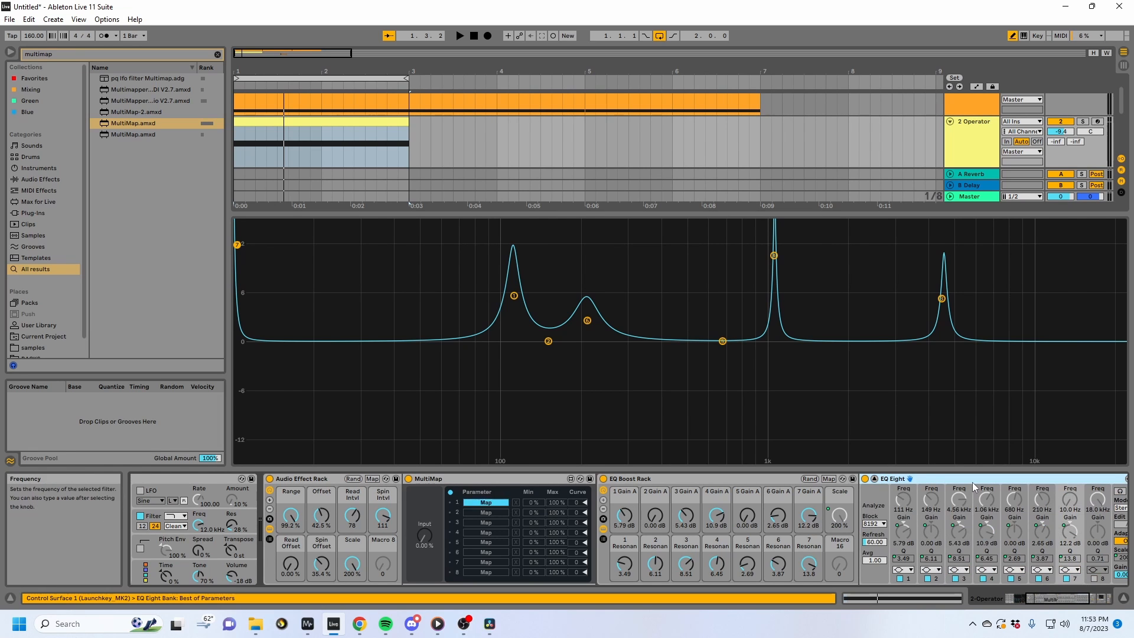
left_click(1101, 574)
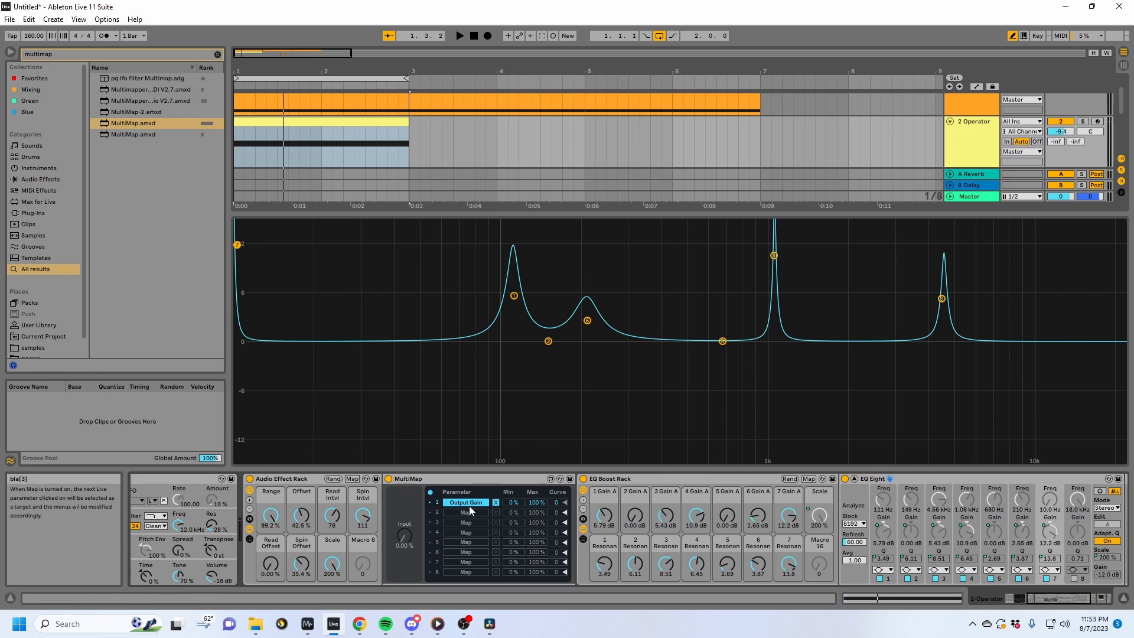
left_click(352, 478)
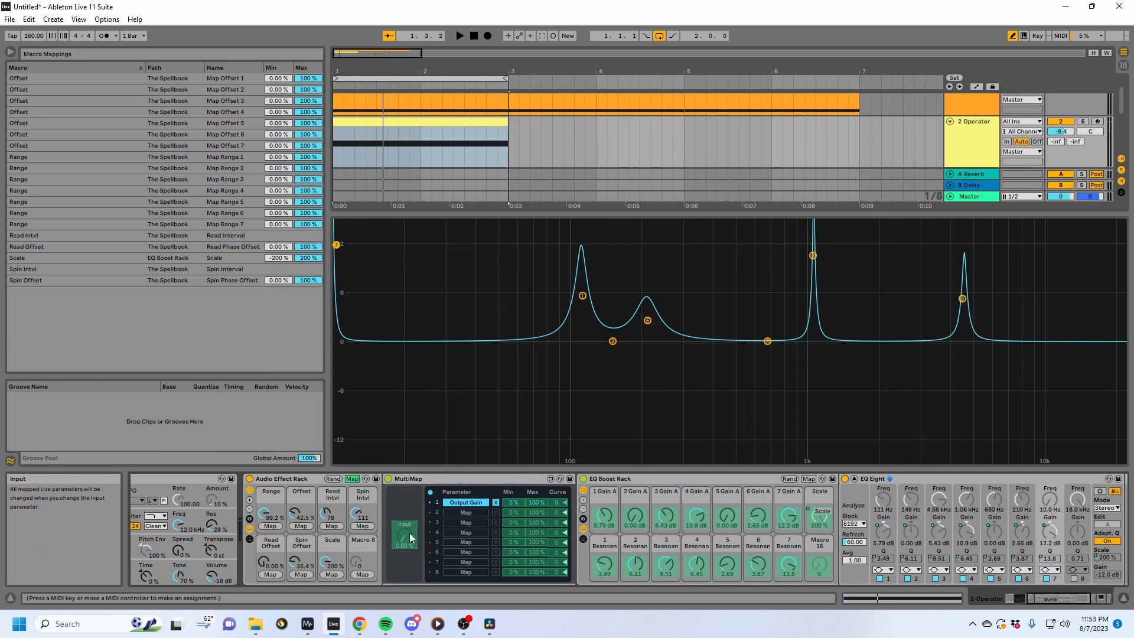
left_click(361, 573)
left_click(352, 479)
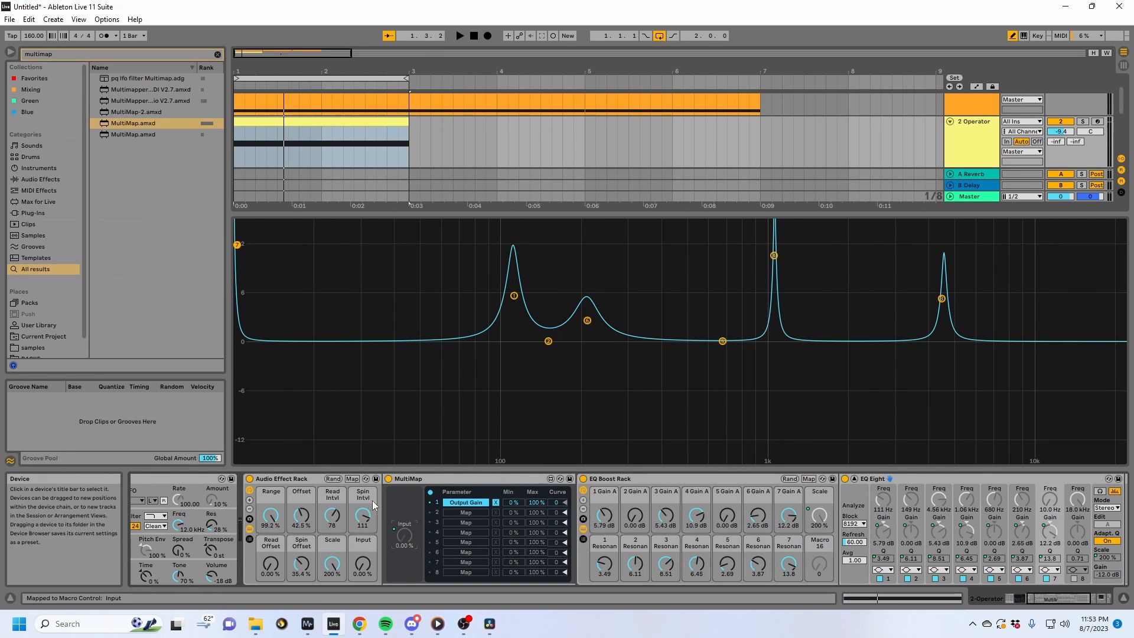
left_click(359, 566)
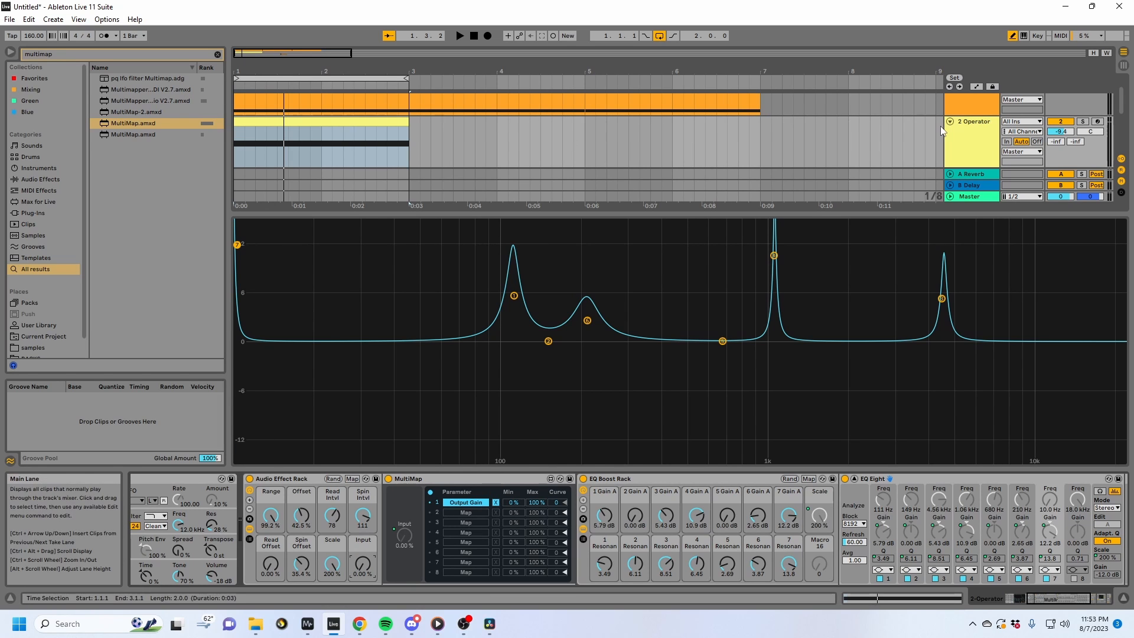
Delete the MultiMap device and fold EQ Eight.
left_click(514, 482)
key("Delete")
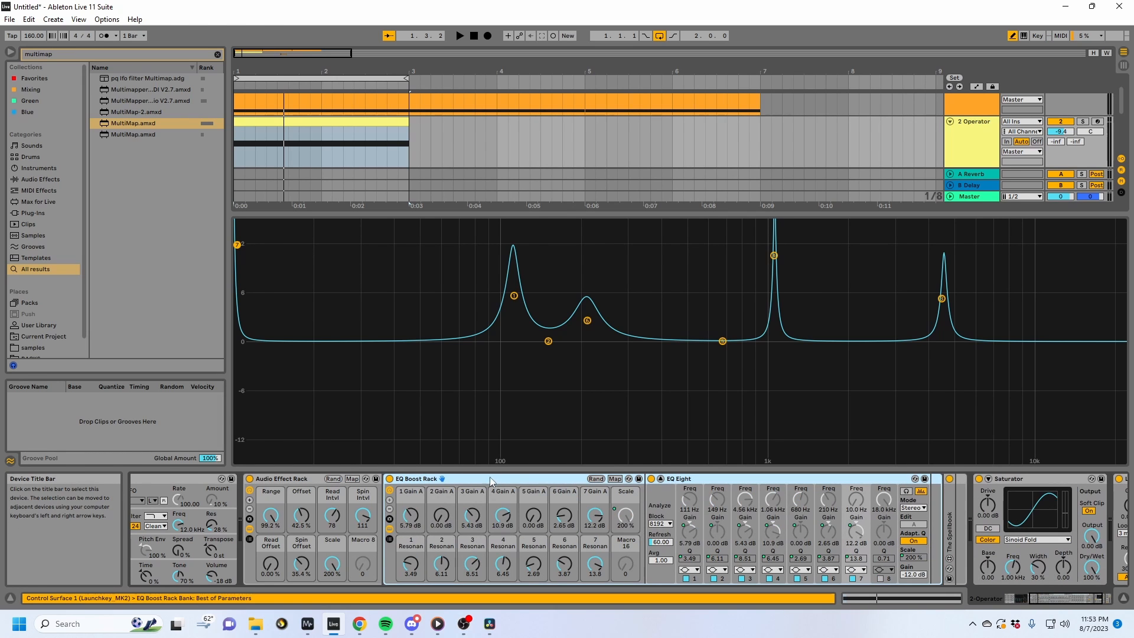
double_click(705, 479)
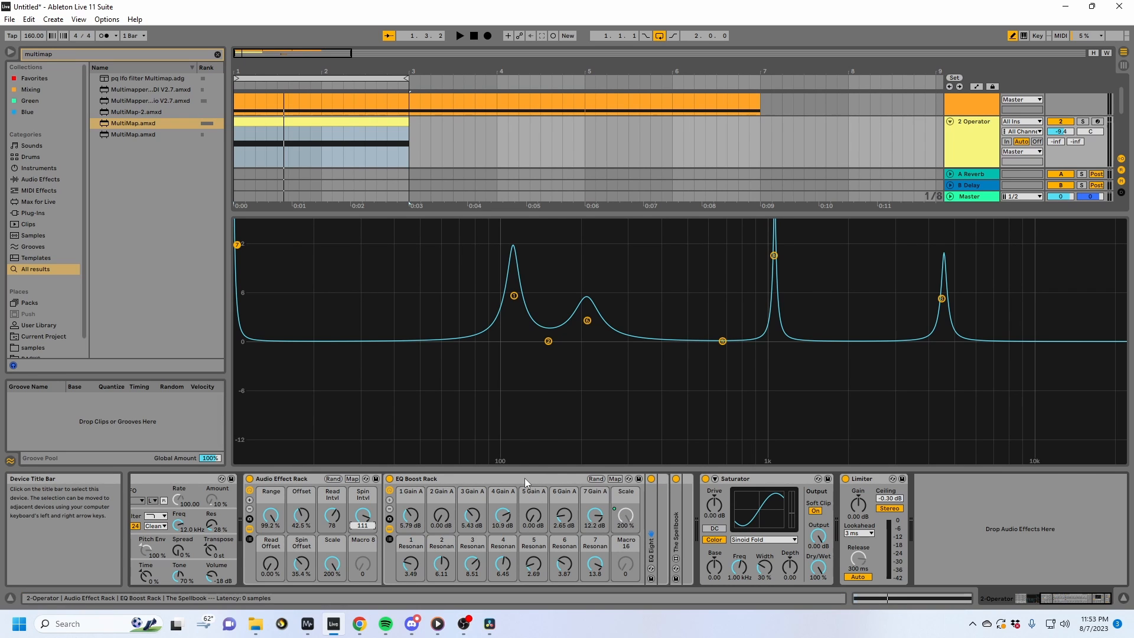
Rename the outer Audio Effect Rack as Resonance Booster.
left_click(279, 479)
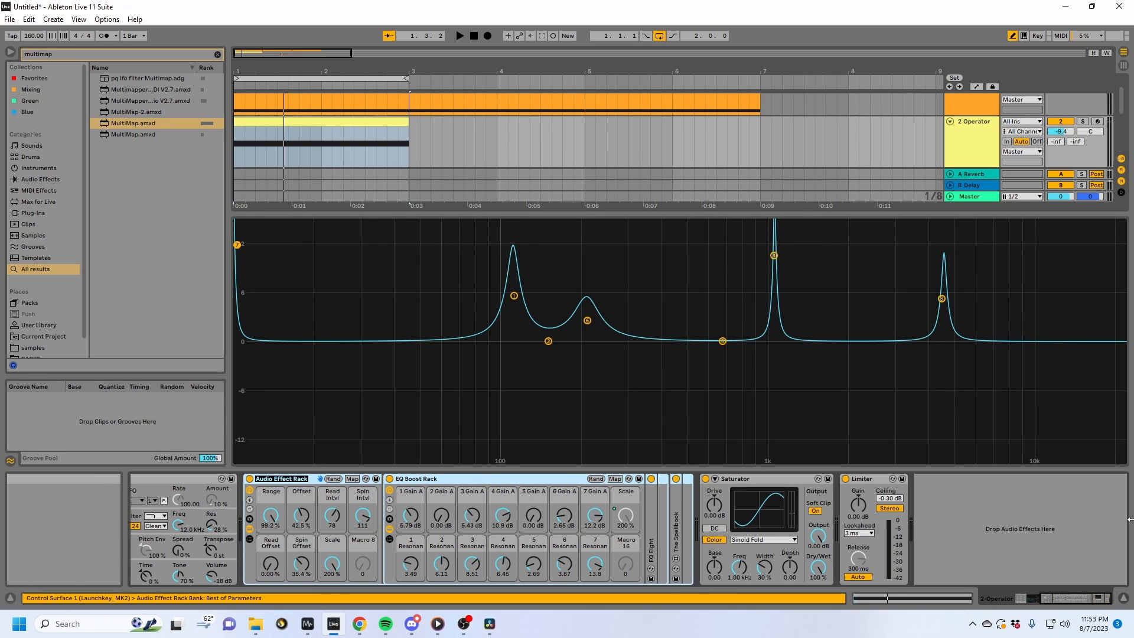
type("Resonance")
key("Return")
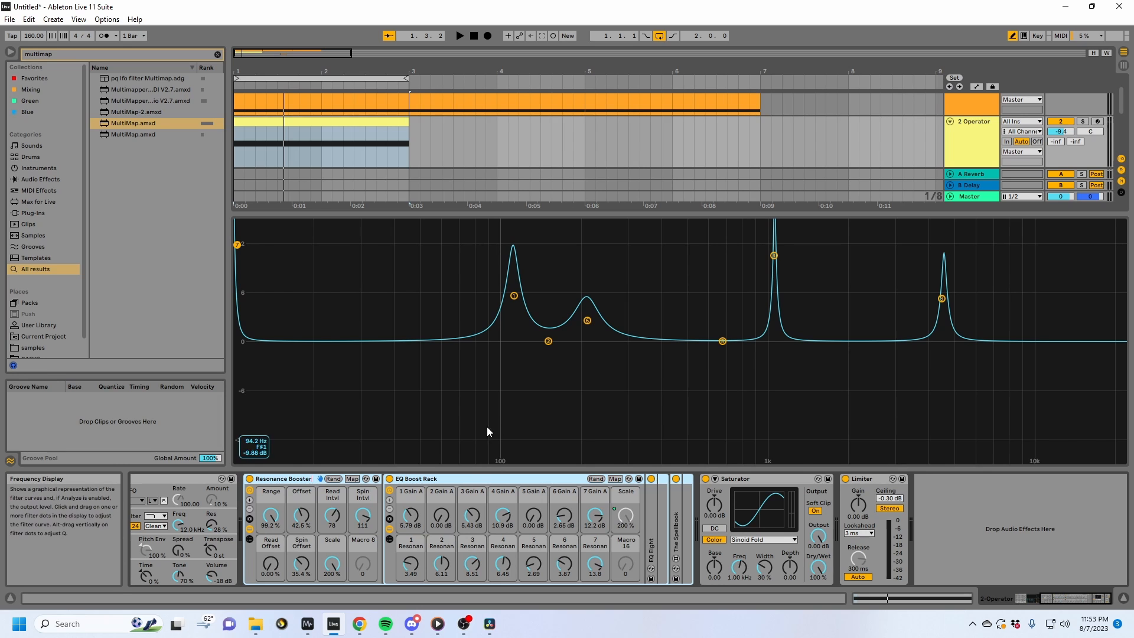
Group Resonance Booster into a new Audio Effect Rack with macros and chain list shown, and map Range to its Macro 1.
left_click(474, 477)
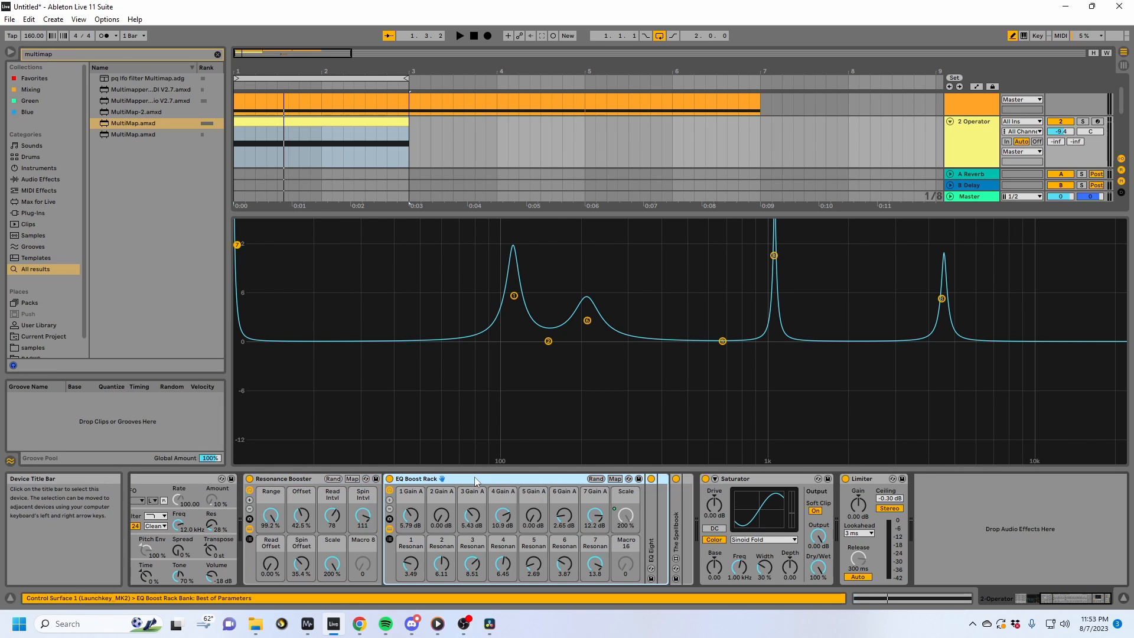
left_click(271, 481, "shift")
key("ctrl+g")
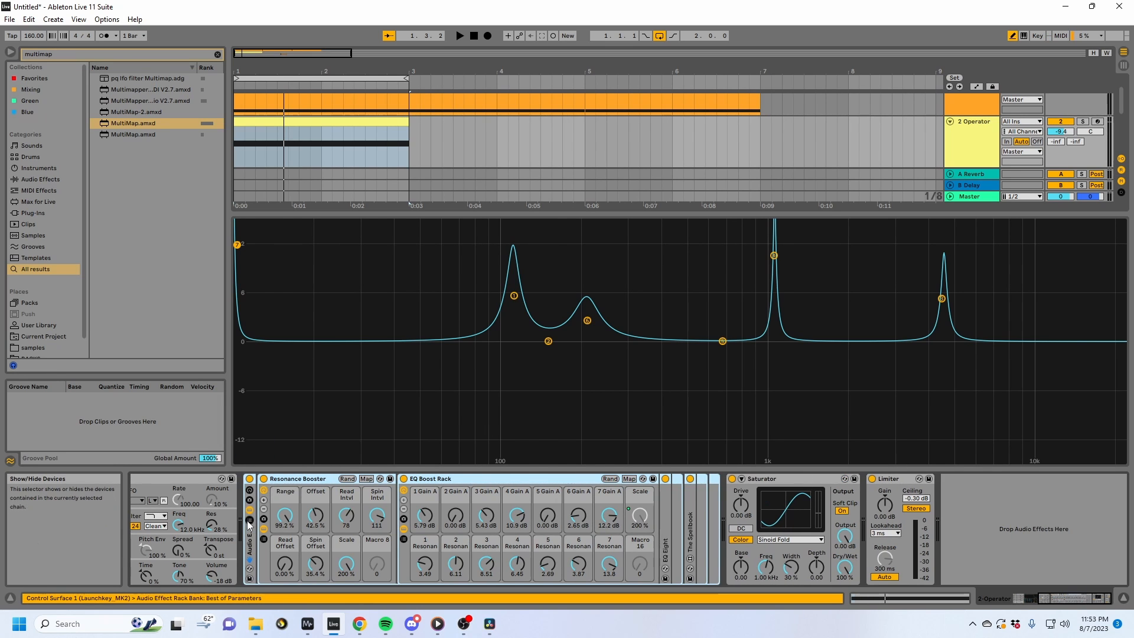
left_click(249, 500)
left_click(249, 490)
left_click(394, 479)
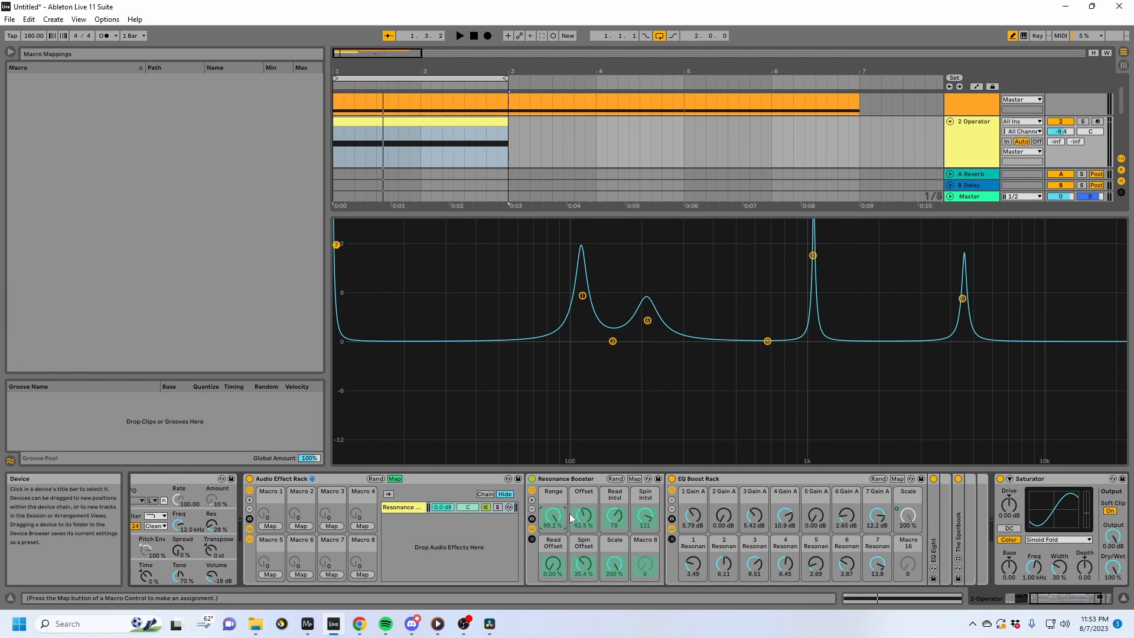
left_click(270, 526)
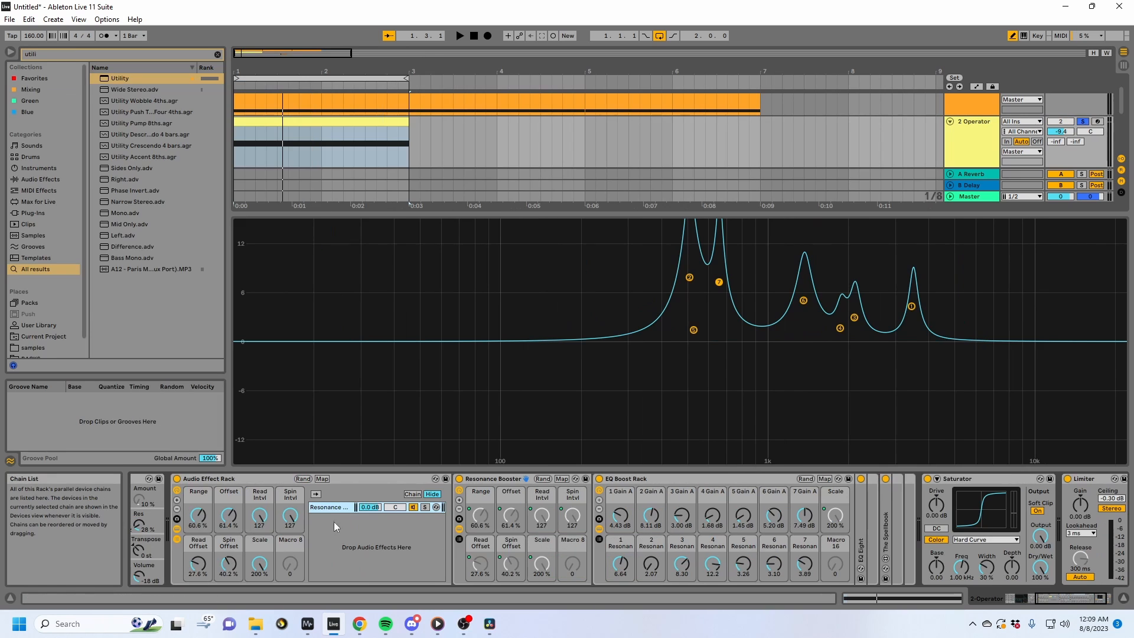
Duplicate the Resonance Booster chain to get two chains named Left and Right, panned 50L and 50R.
key("ctrl+d")
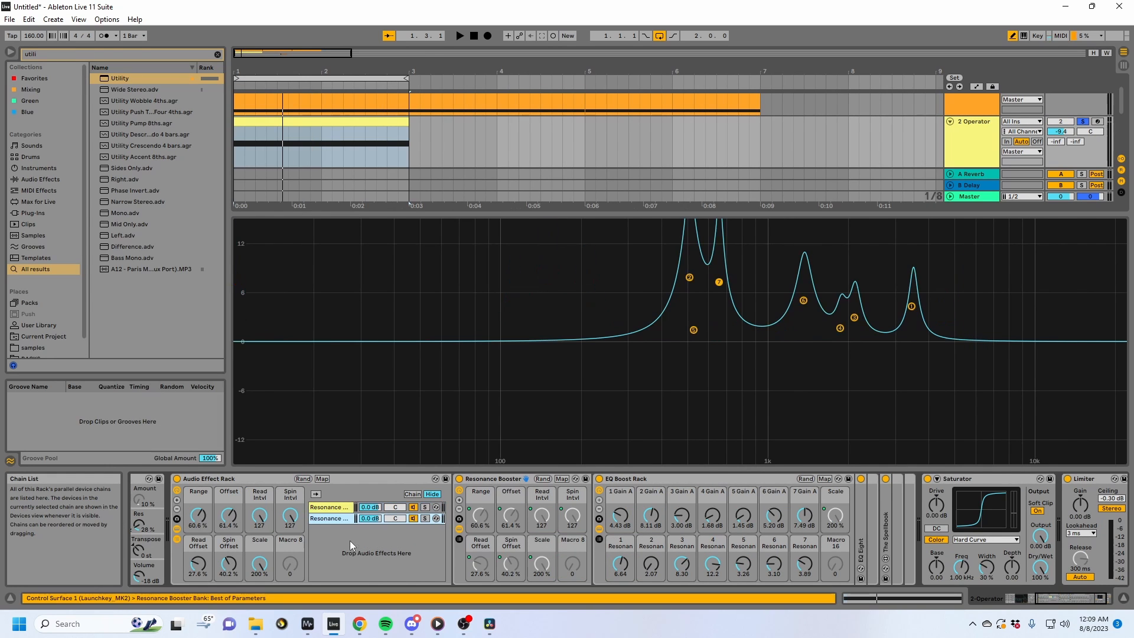
left_click(326, 509)
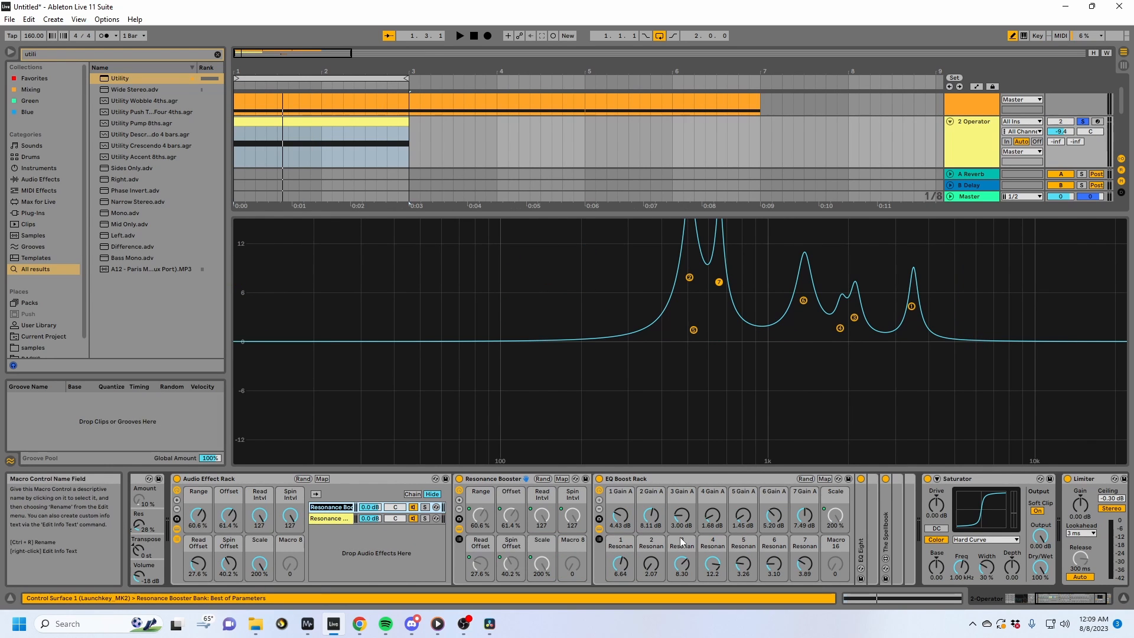
key("ctrl+r")
type("Left")
left_click(329, 519)
key("ctrl+r")
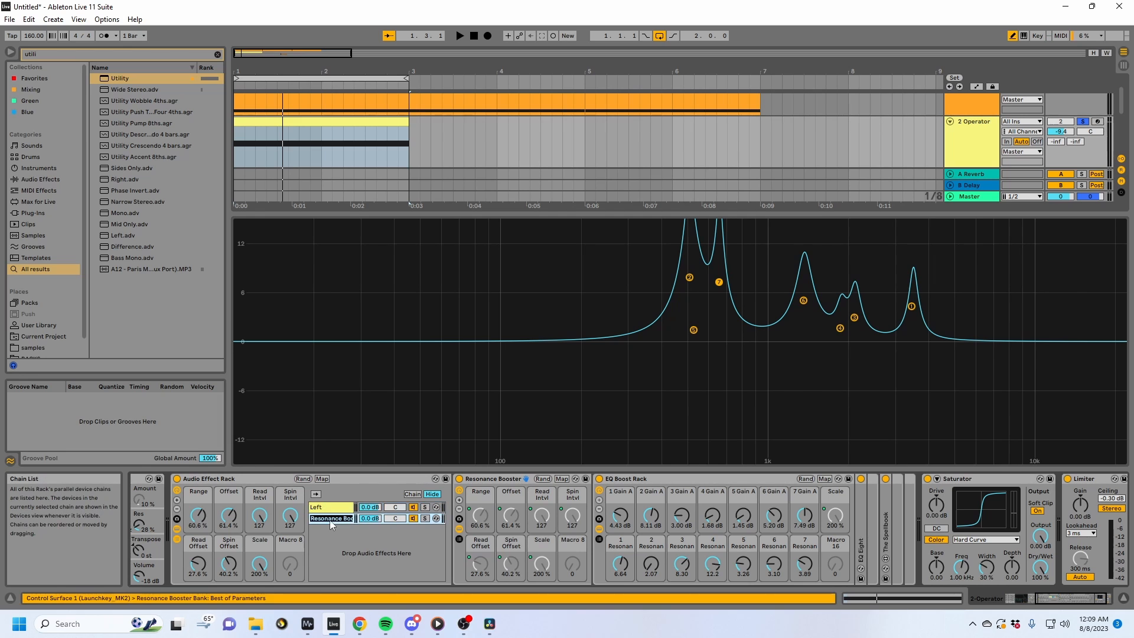
left_click_drag(395, 506, 395, 519)
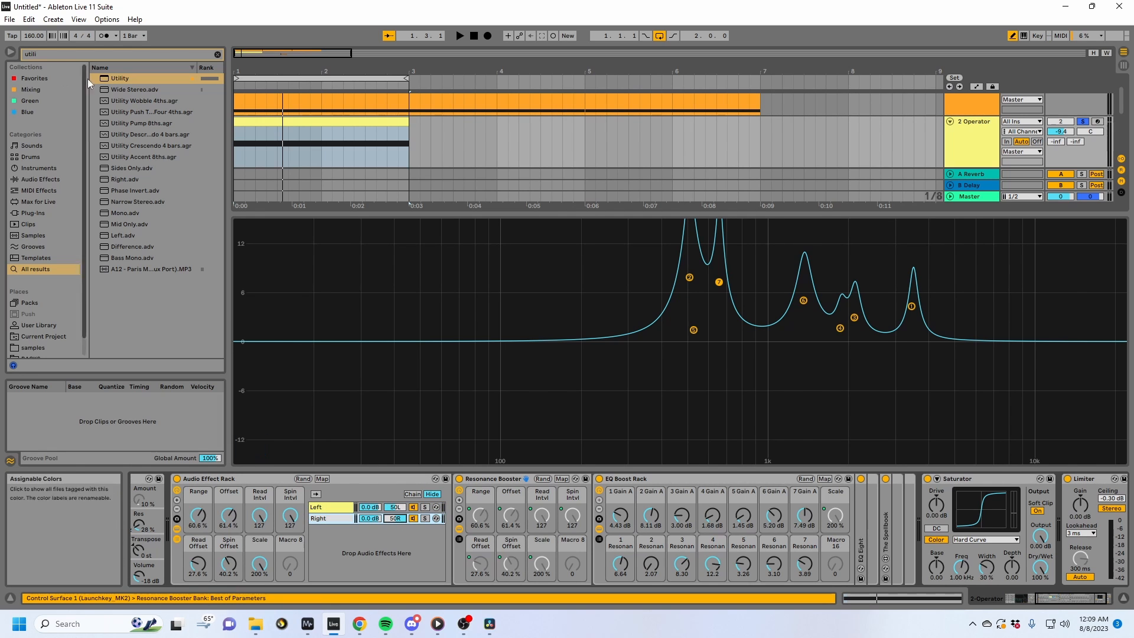
Add a Utility ahead of Resonance Booster in the Left chain and set its channel mode to Left.
left_click_drag(110, 77, 461, 499)
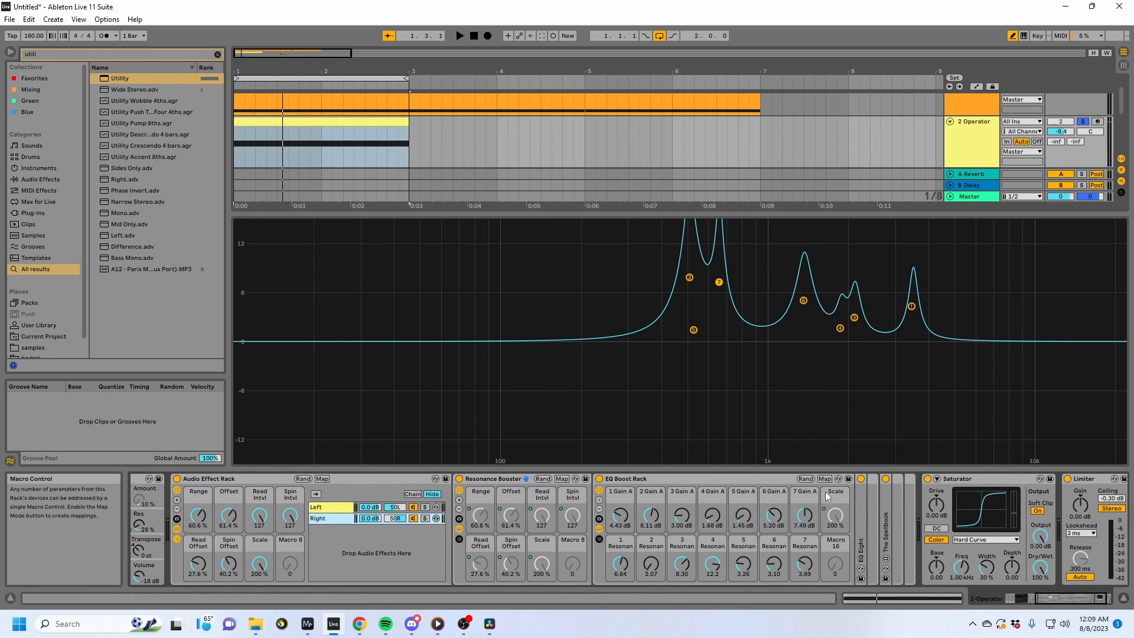
left_click(341, 507)
left_click(930, 484)
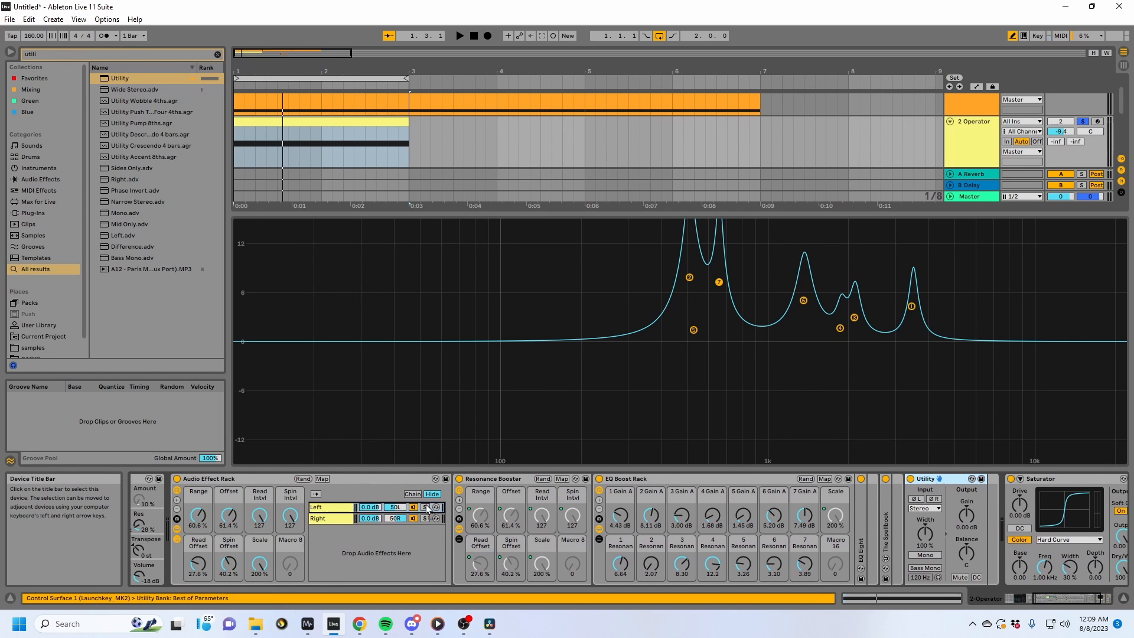
left_click_drag(454, 502, 458, 502)
left_click(467, 508)
left_click(466, 517)
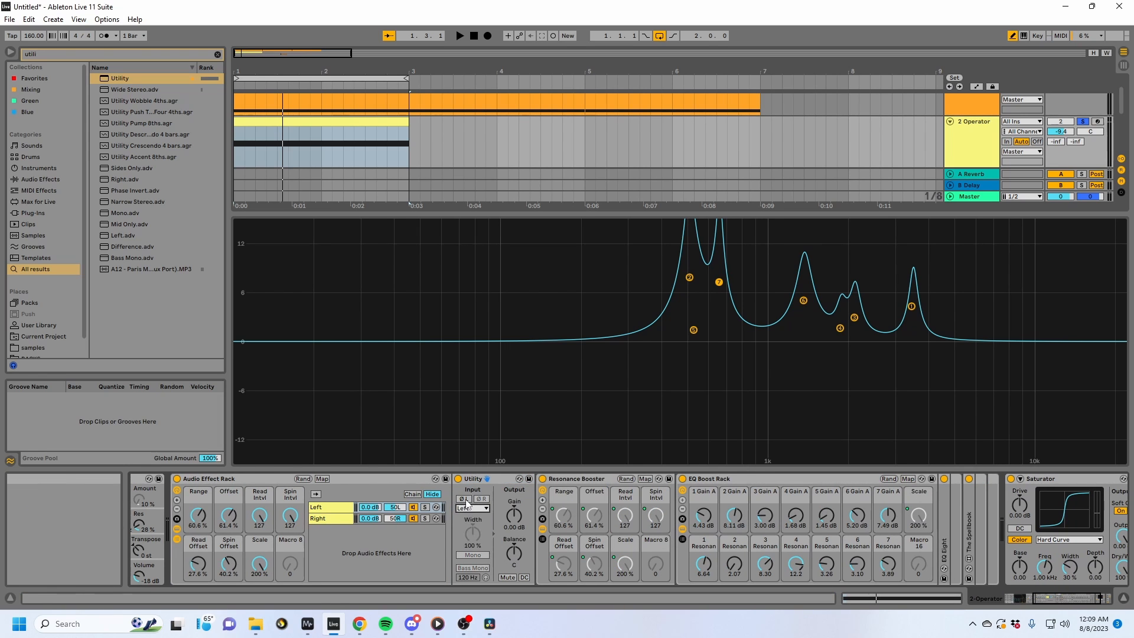
Place a Utility with channel mode Right ahead of Resonance Booster in the Right chain, and briefly play the result.
left_click(494, 481)
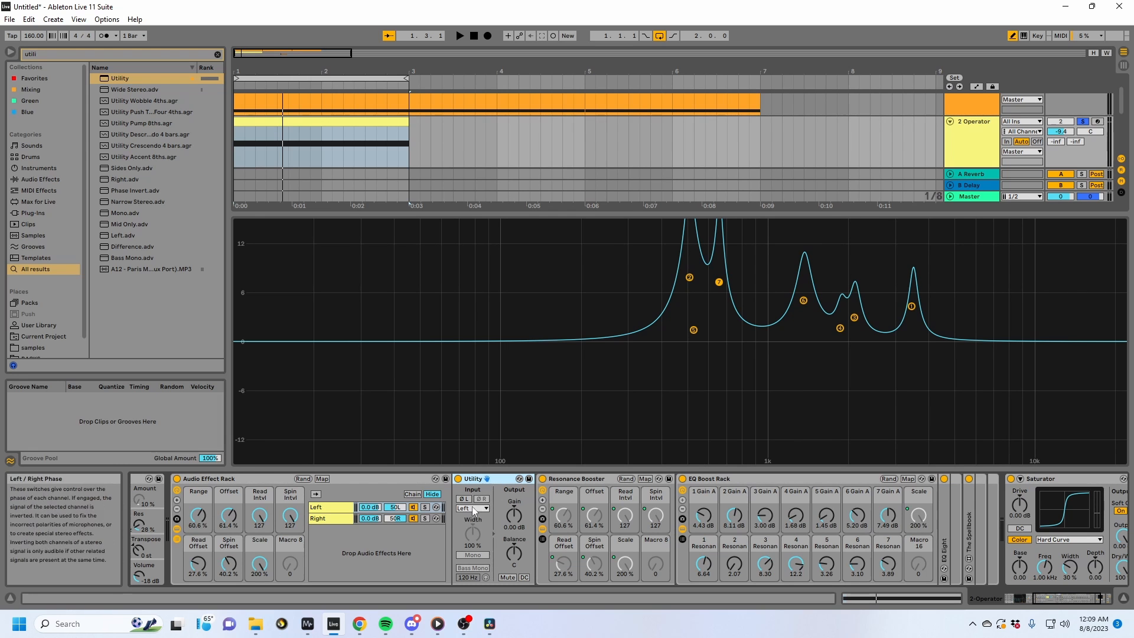
left_click(336, 522)
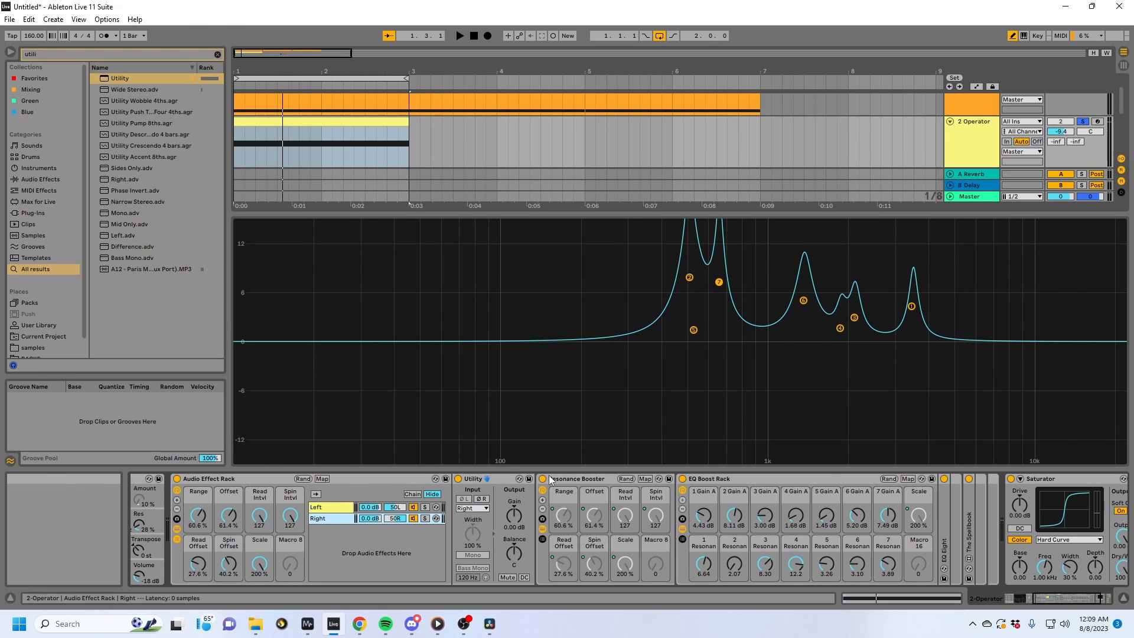
key("space")
key("space")
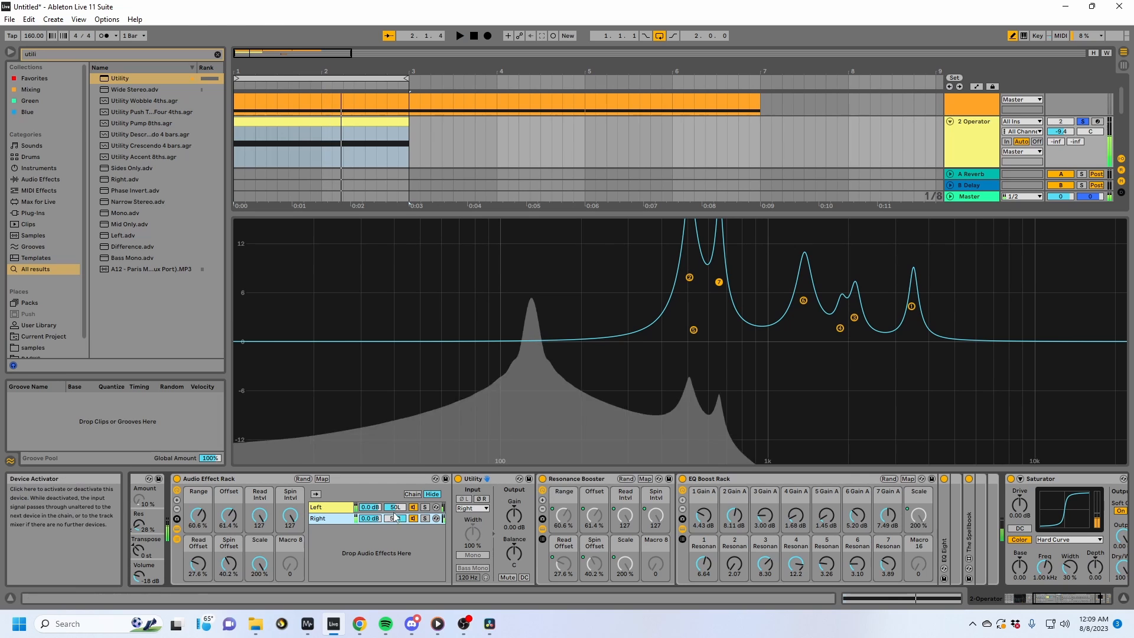
Add a third chain holding only a Utility, and invert the phase of both its left and right channels.
left_click(341, 508)
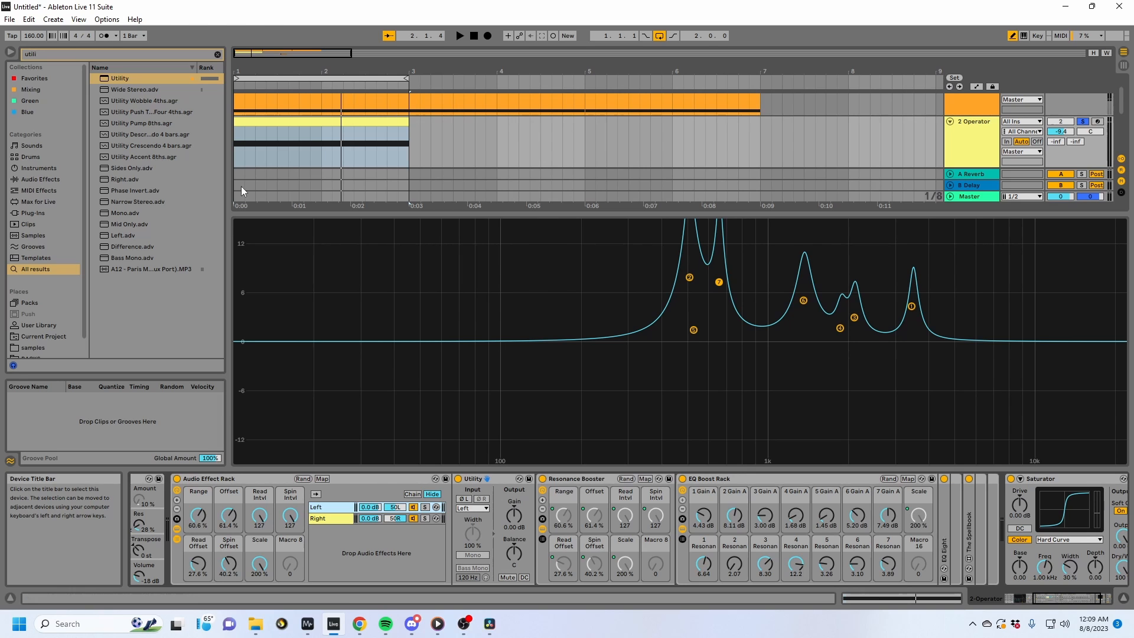
left_click_drag(113, 80, 357, 539)
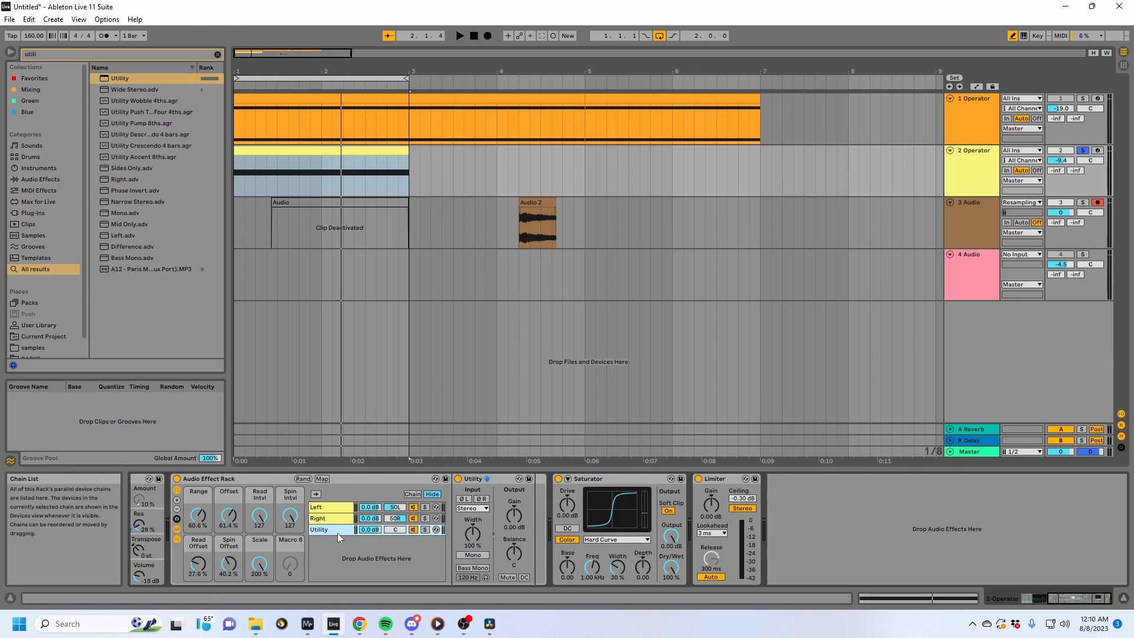
left_click(465, 499)
left_click(480, 499)
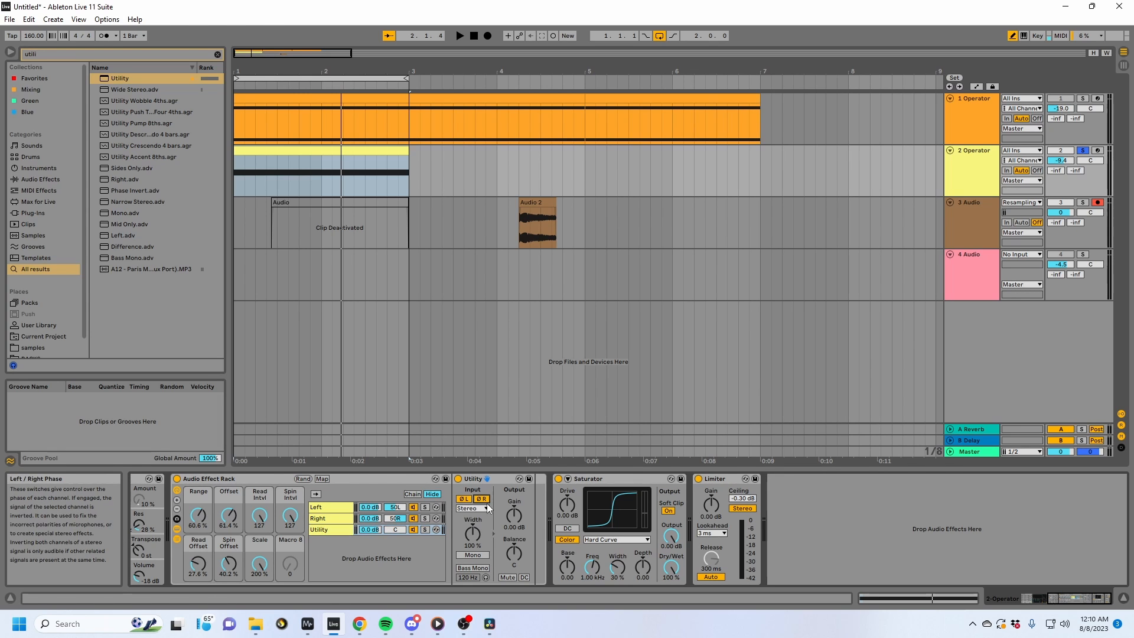
Set the phase-inverted Utility chain's volume to 3.0 dB, compare it with the Left and Right chains, and start playback.
left_click(370, 530)
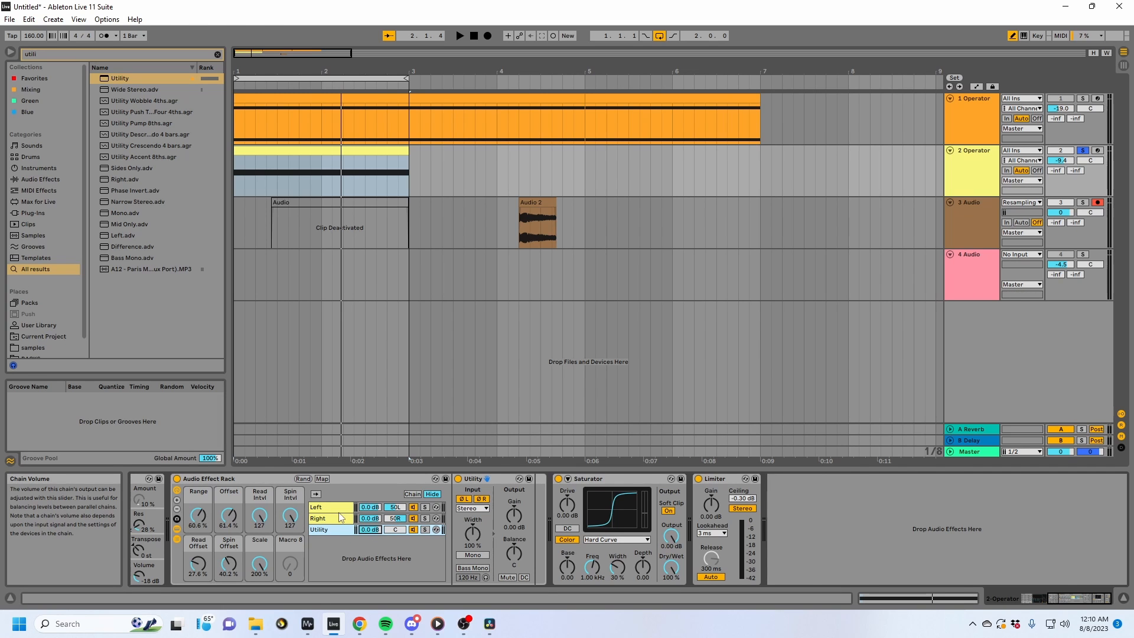
left_click(335, 508)
left_click(338, 518)
left_click(337, 508)
left_click(335, 528)
left_click(335, 511)
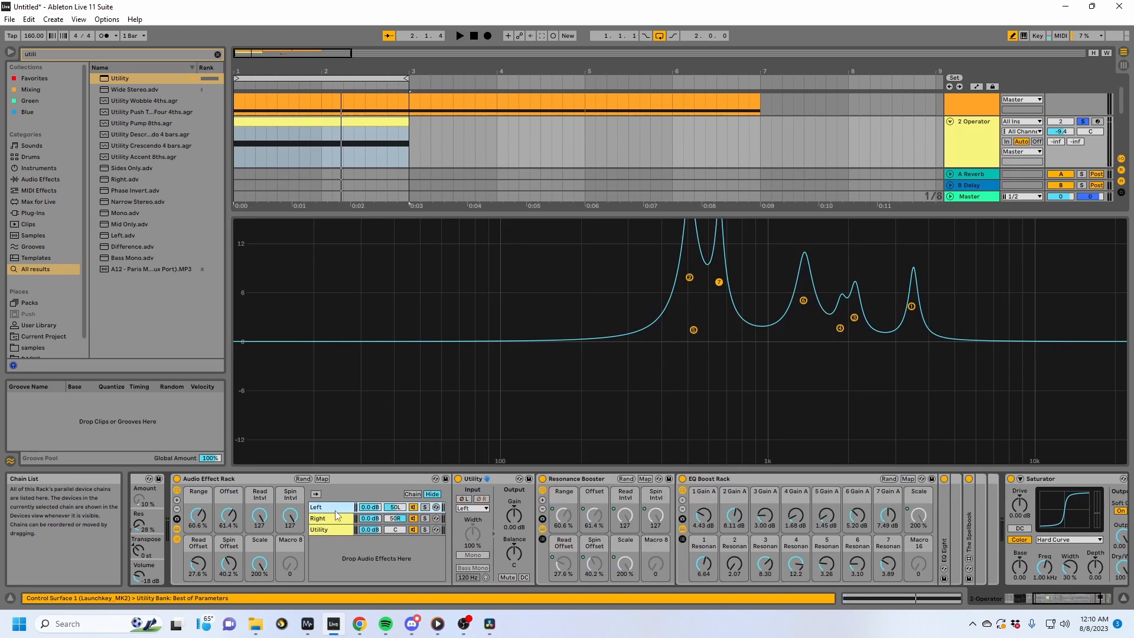
left_click(337, 518)
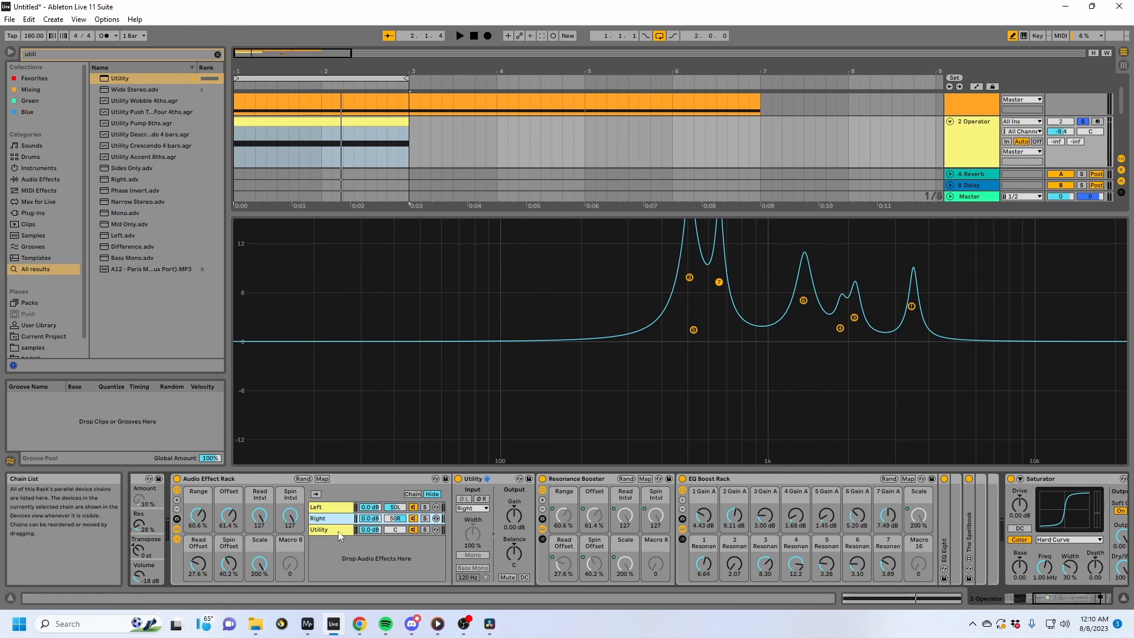
left_click(339, 530)
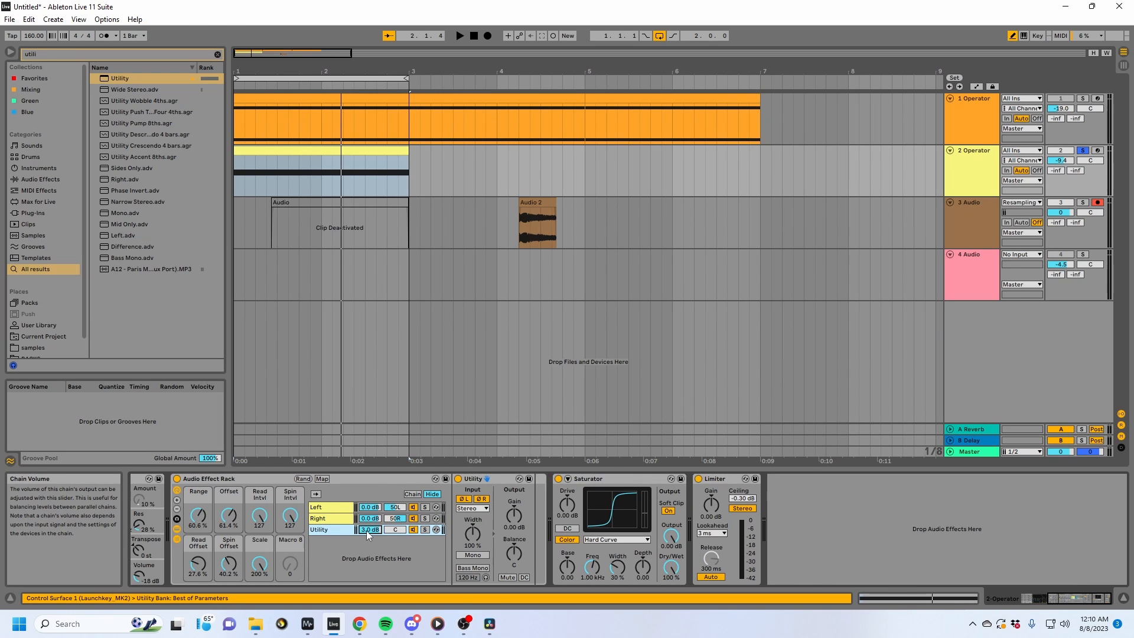
key("space")
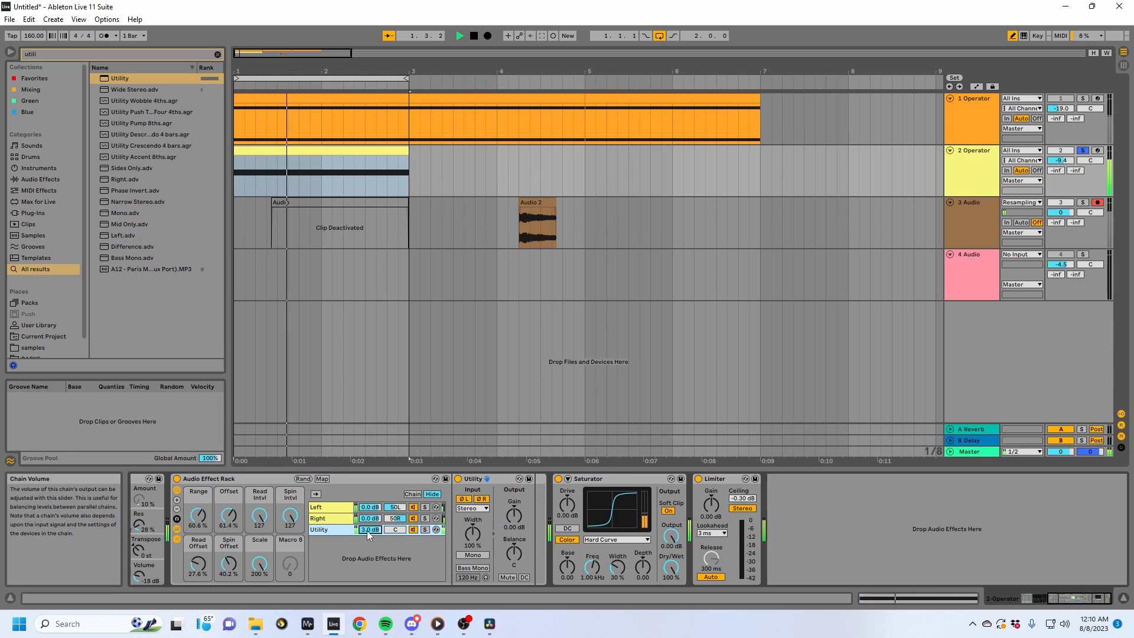
Temporarily bypass Resonance Booster in both the Right and Left chains, play the loop to hear the dry cancellation, and re-enable both.
left_click(378, 518)
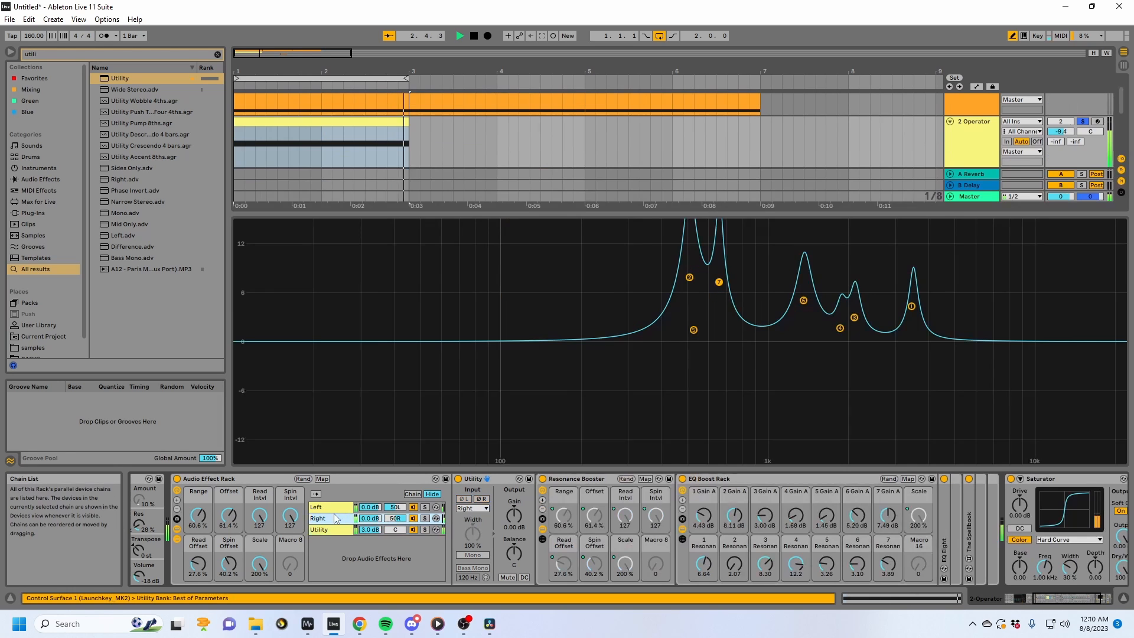
left_click(543, 480)
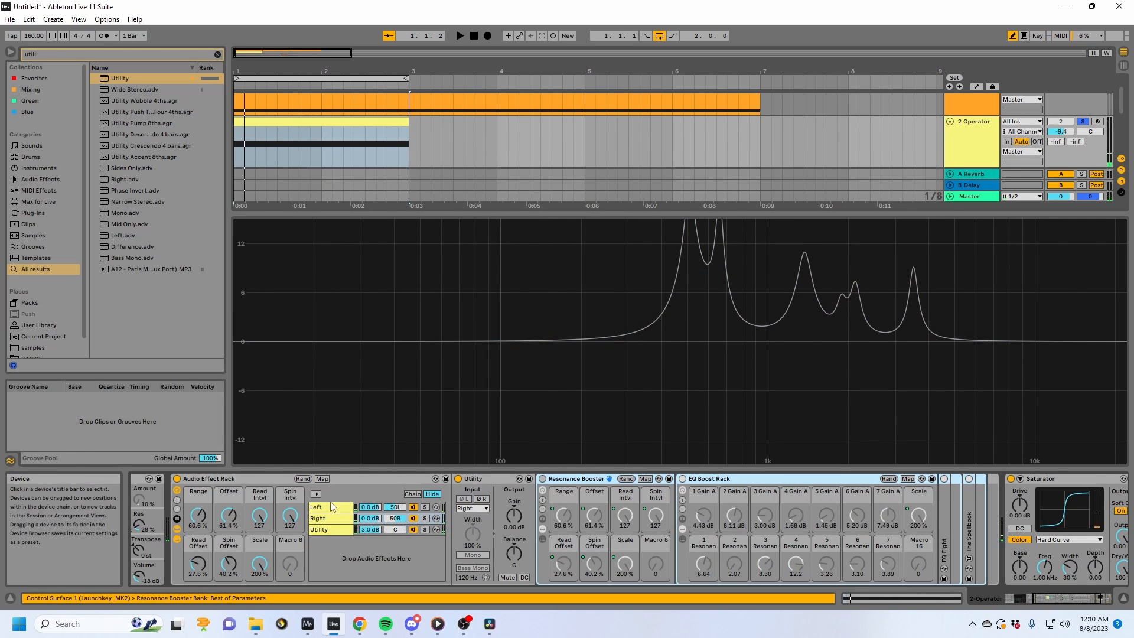
left_click(335, 506)
left_click(541, 478)
key("space")
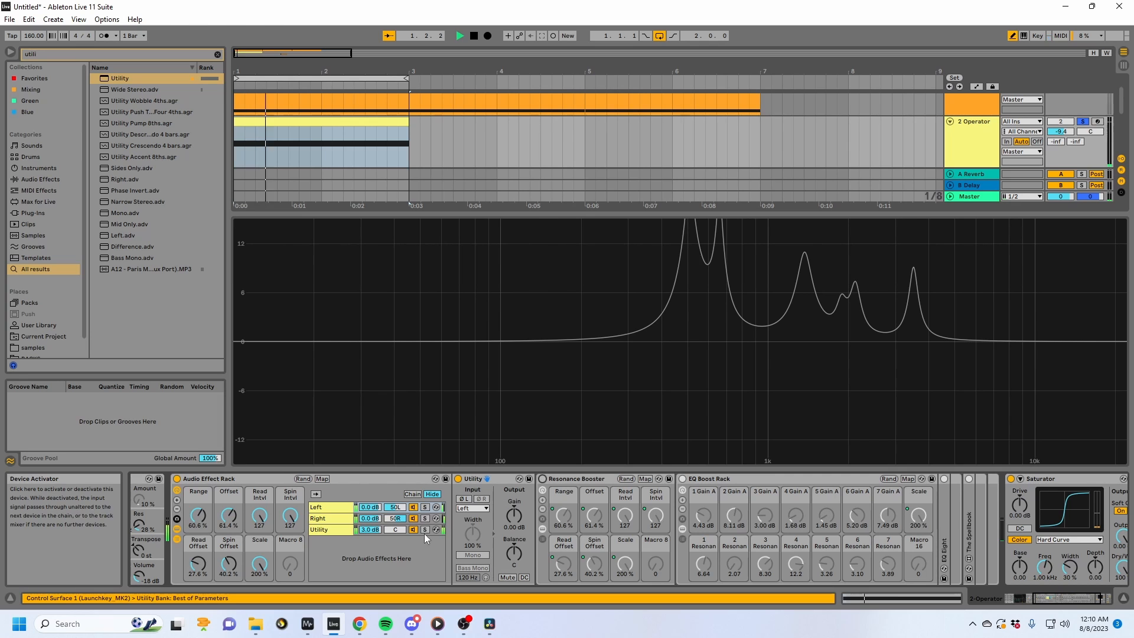
left_click(542, 479)
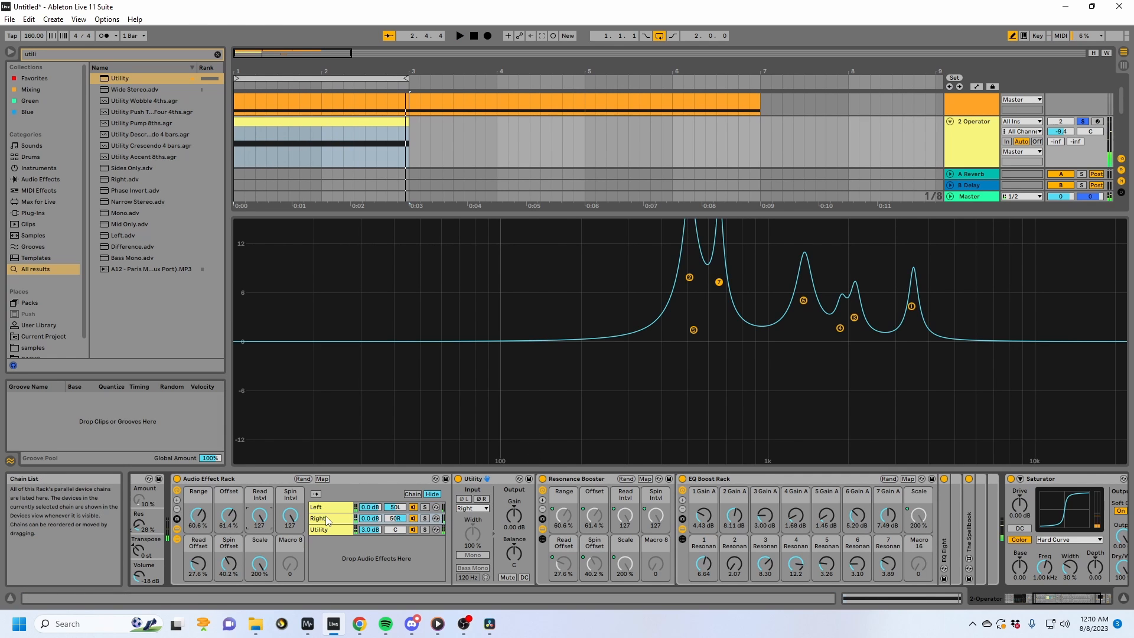
left_click(321, 529)
key("space")
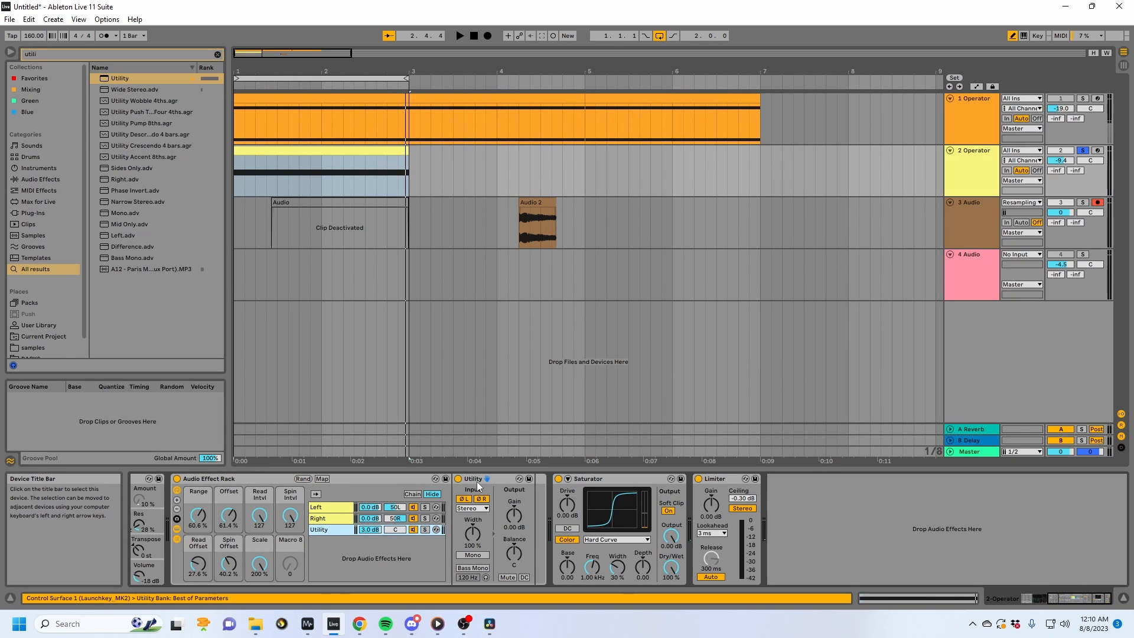
Fold the Utility and EQ Boost Rack in the Left chain, expand The Spellbook, and adjust the Spin Offset macro to 37.8 %.
left_click(336, 508)
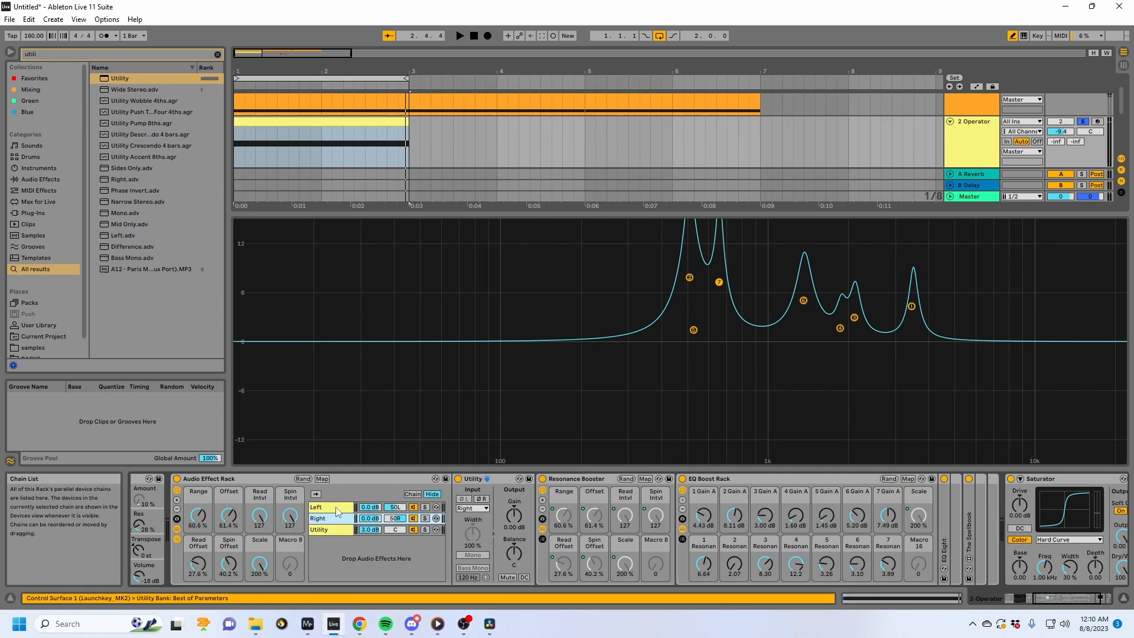
double_click(472, 479)
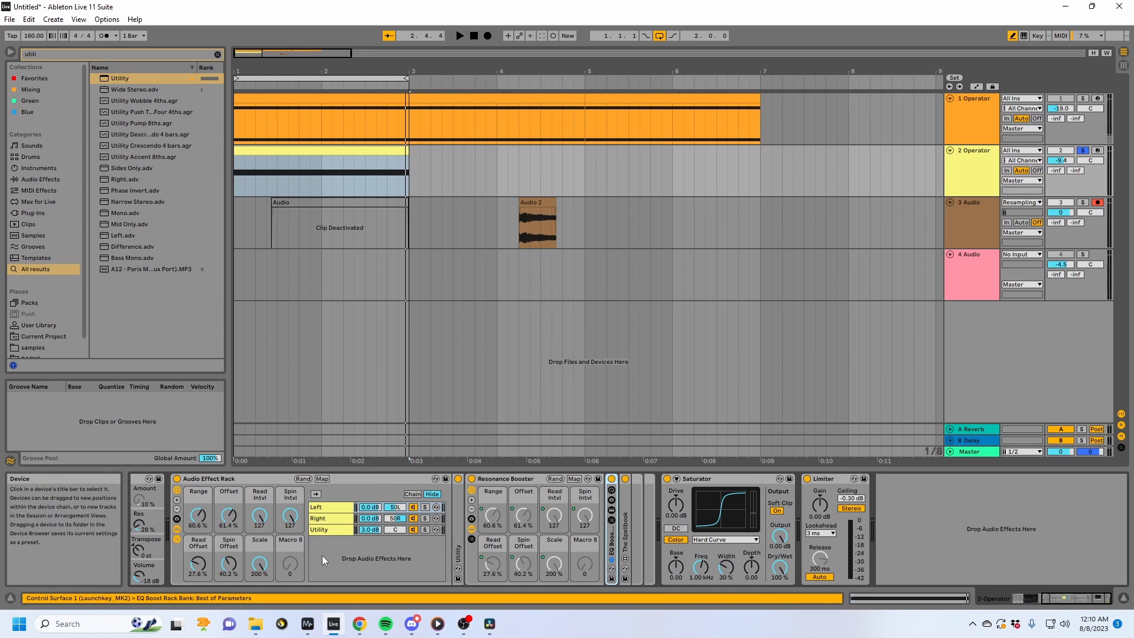
left_click(291, 569)
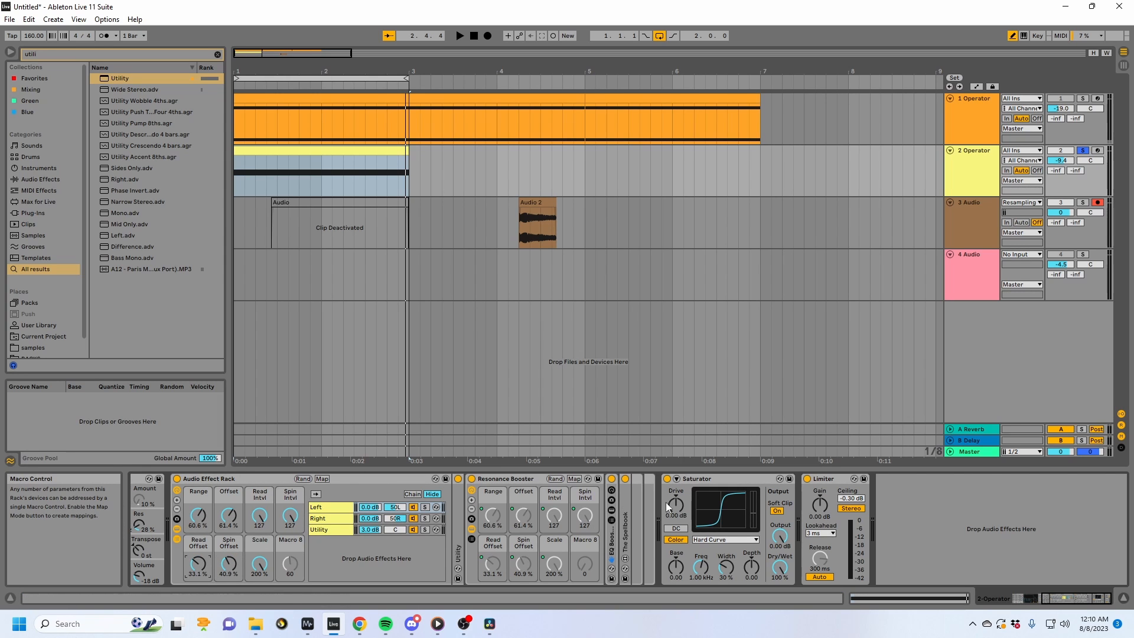
double_click(626, 527)
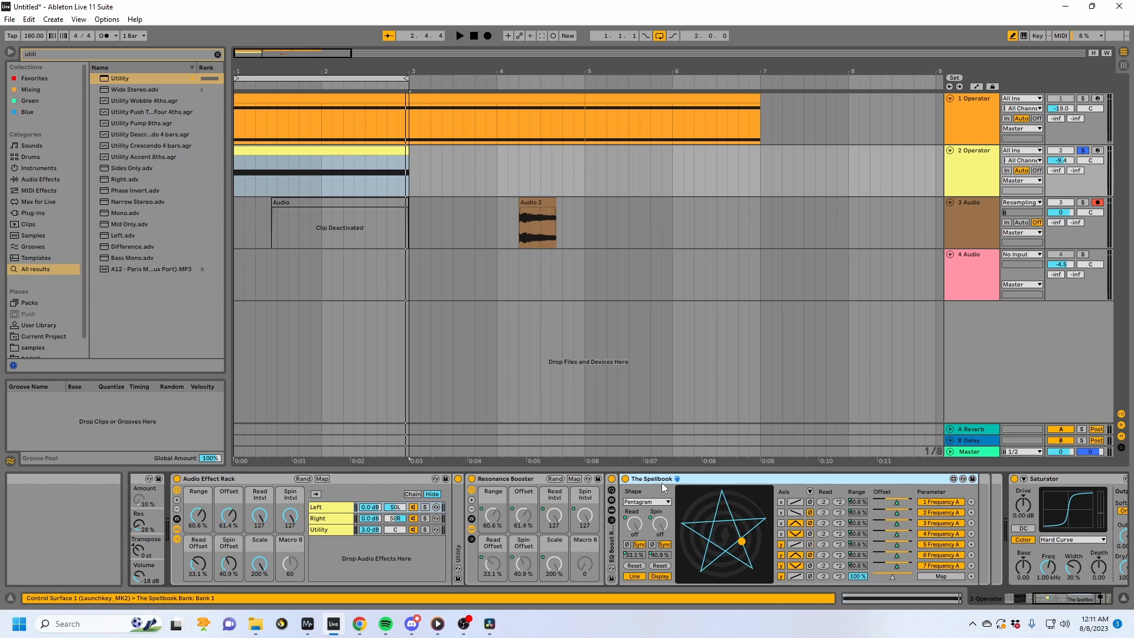
left_click_drag(229, 564, 235, 559)
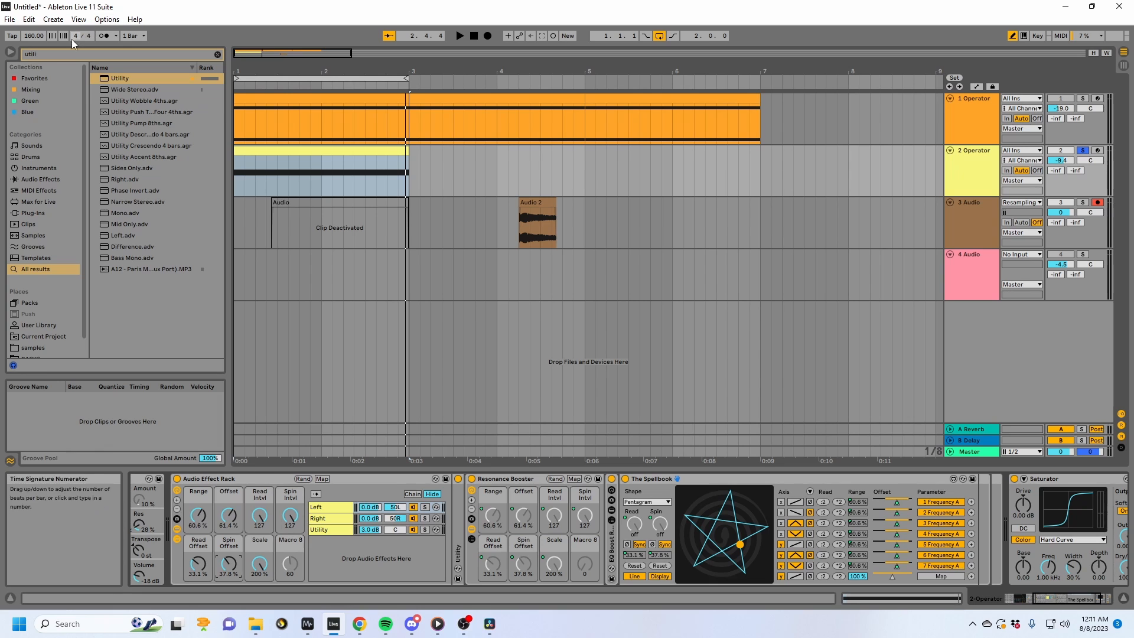
Find MultiMap.amxd in the browser and insert it between Utility and Resonance Booster in the Left chain.
key("ctrl+f")
type("multimaps")
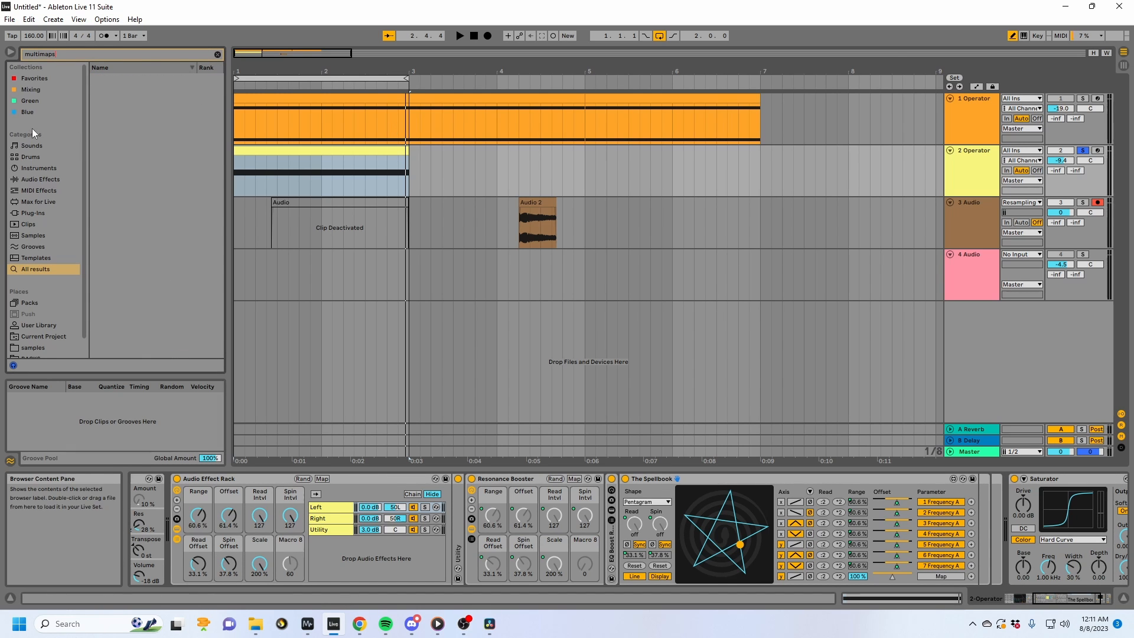
key("BackSpace")
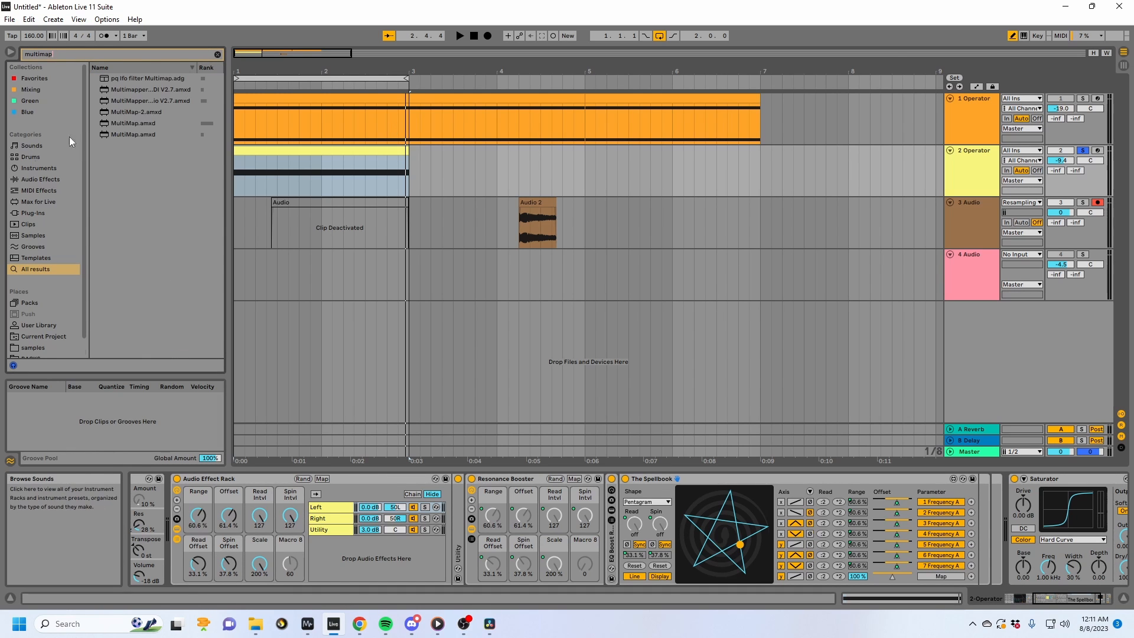
mouse_move(142, 123)
left_mouse_down()
mouse_move(694, 614)
mouse_move(644, 531)
mouse_move(909, 526)
left_mouse_up()
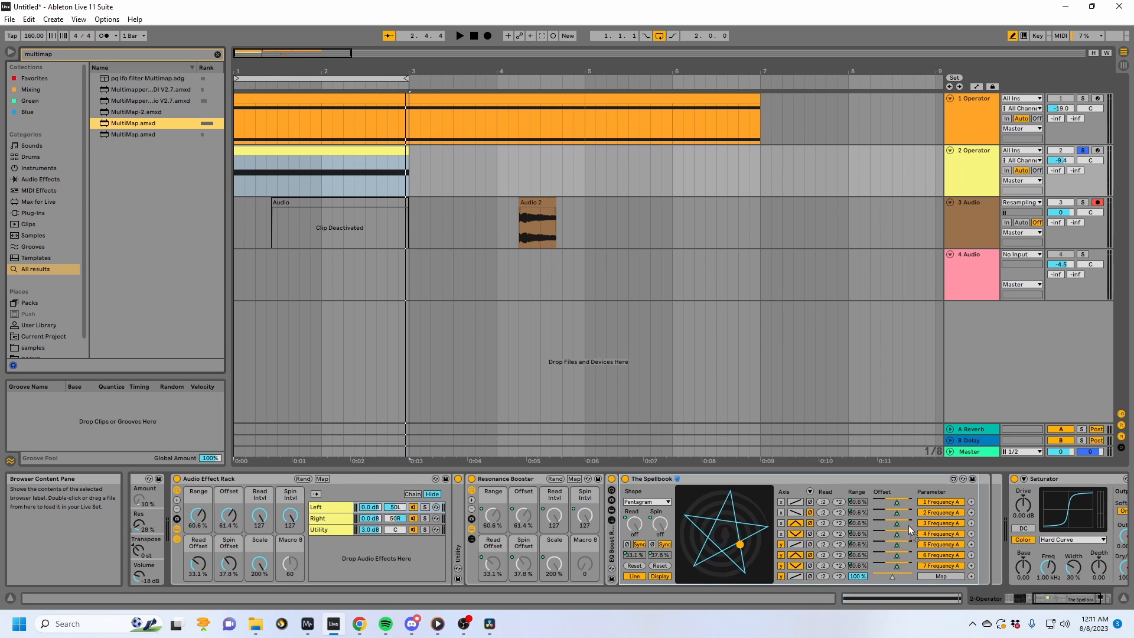
left_click_drag(979, 527, 979, 526)
Remove the Left and Right Resonance Booster mappings from the outer rack's Spin Offset macro and check the remaining macro mappings.
right_click(228, 564)
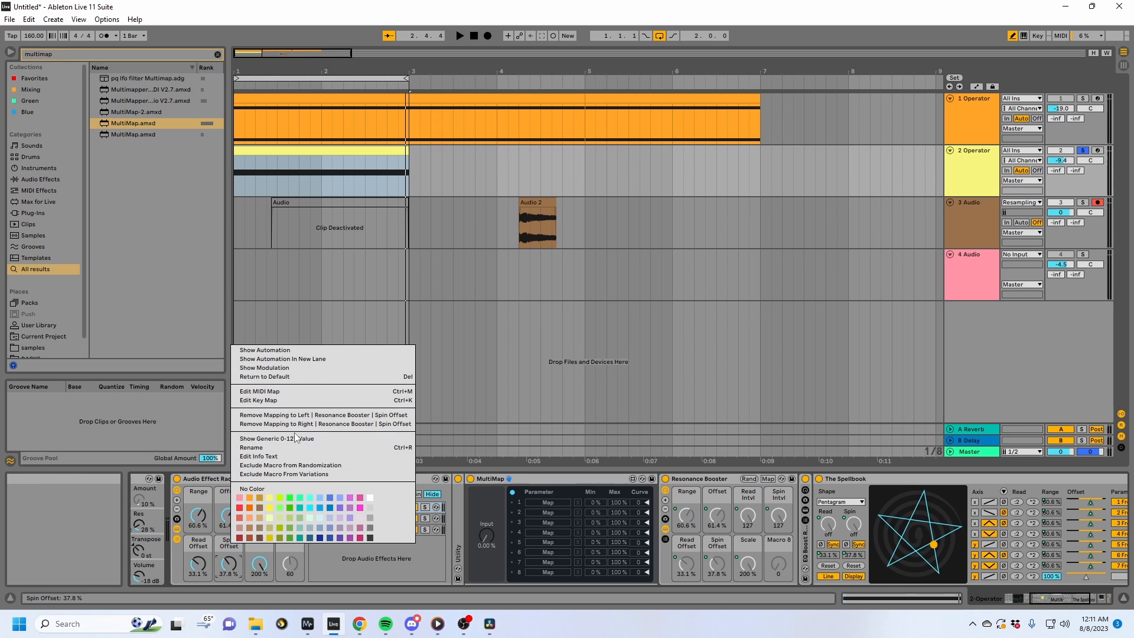
left_click(287, 416)
right_click(230, 543)
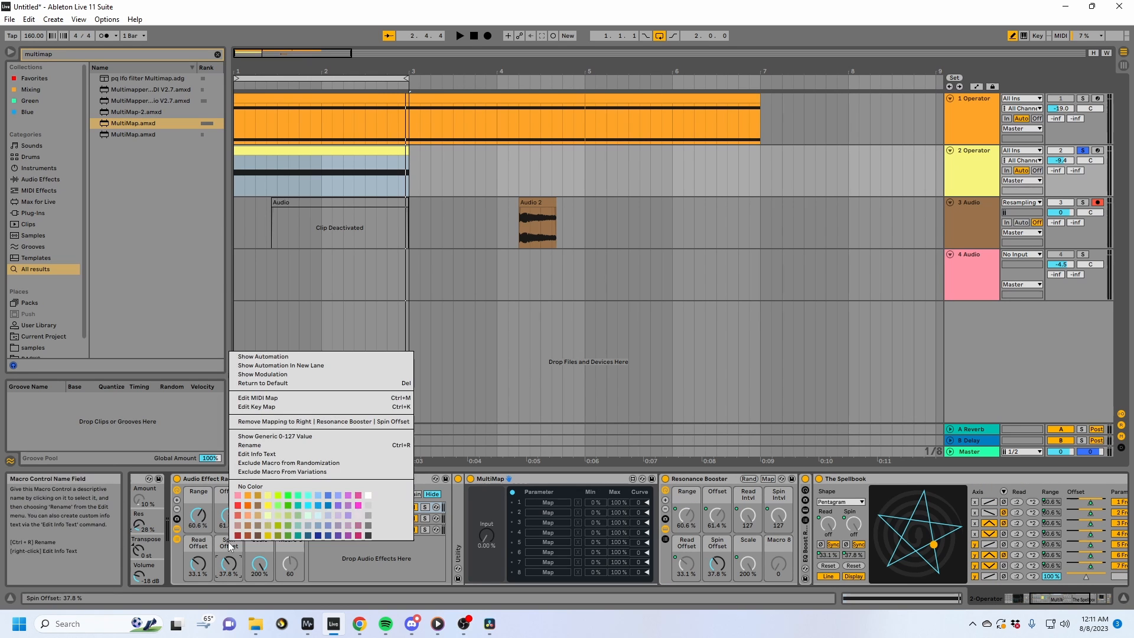
left_click(293, 424)
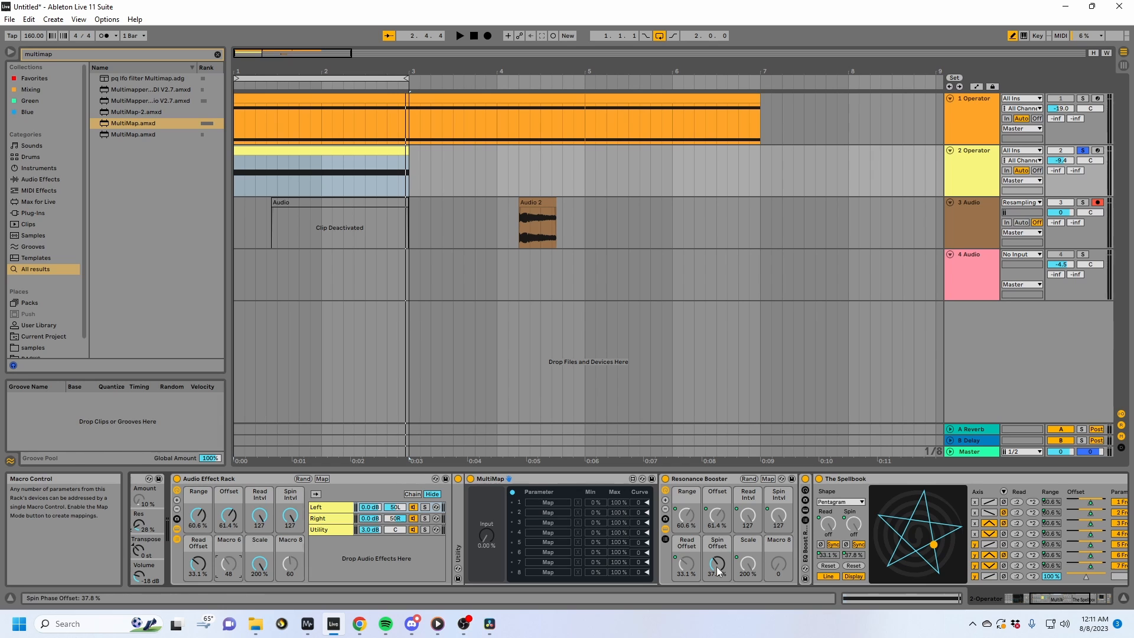
left_click(318, 480)
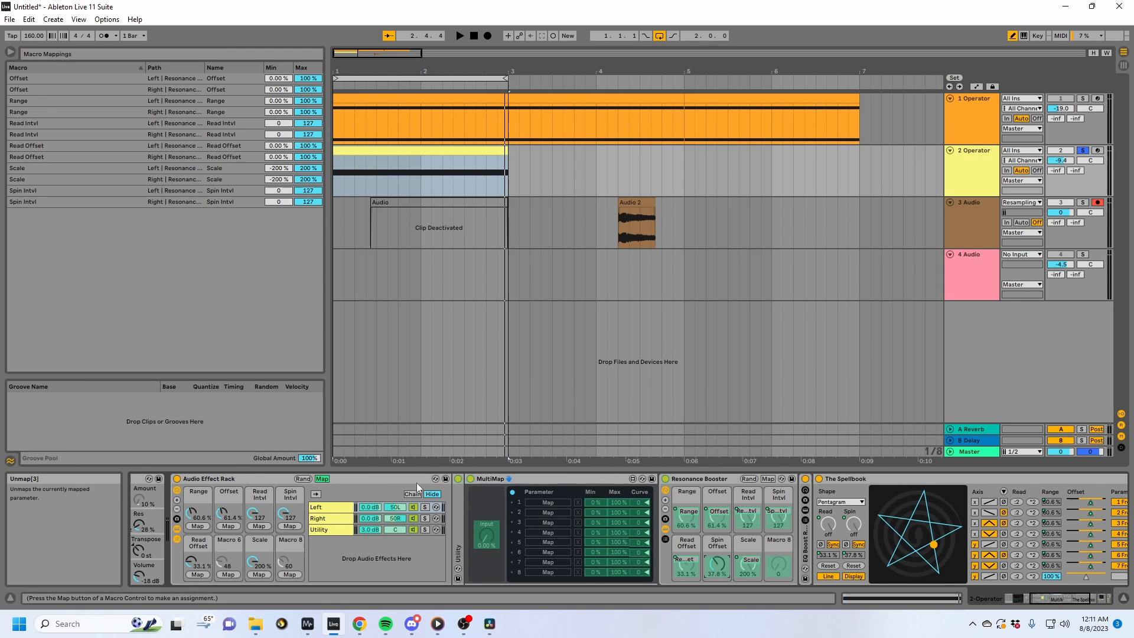
left_click(322, 478)
Map MultiMap's first two slots to the Spin Offset macros of the Left and Right chains' Resonance Boosters.
left_click(548, 502)
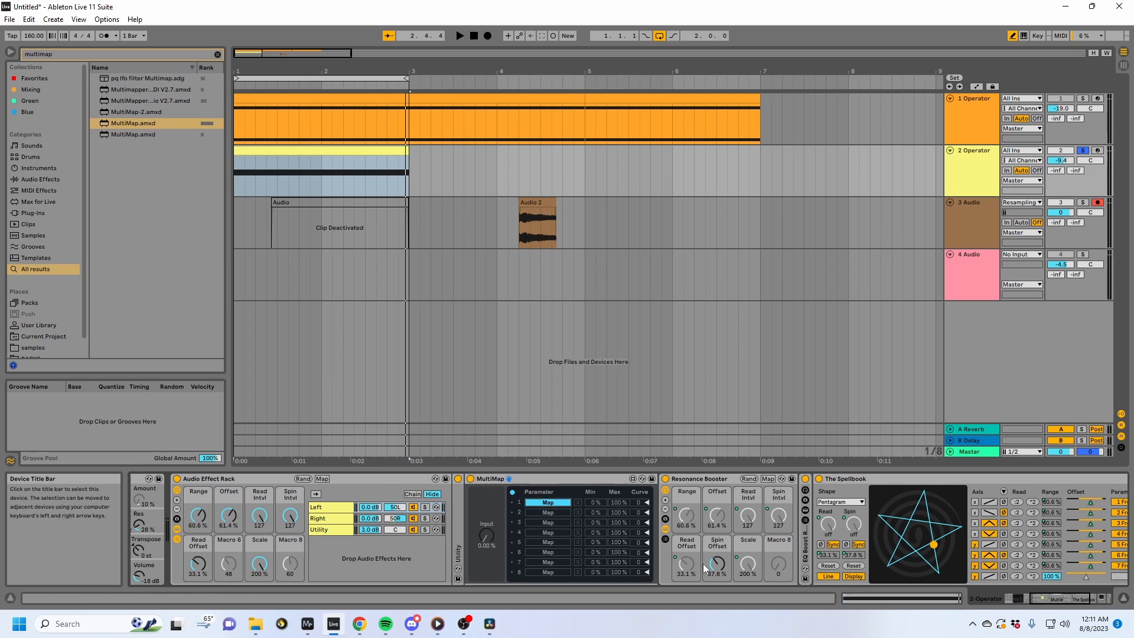
left_click(358, 518)
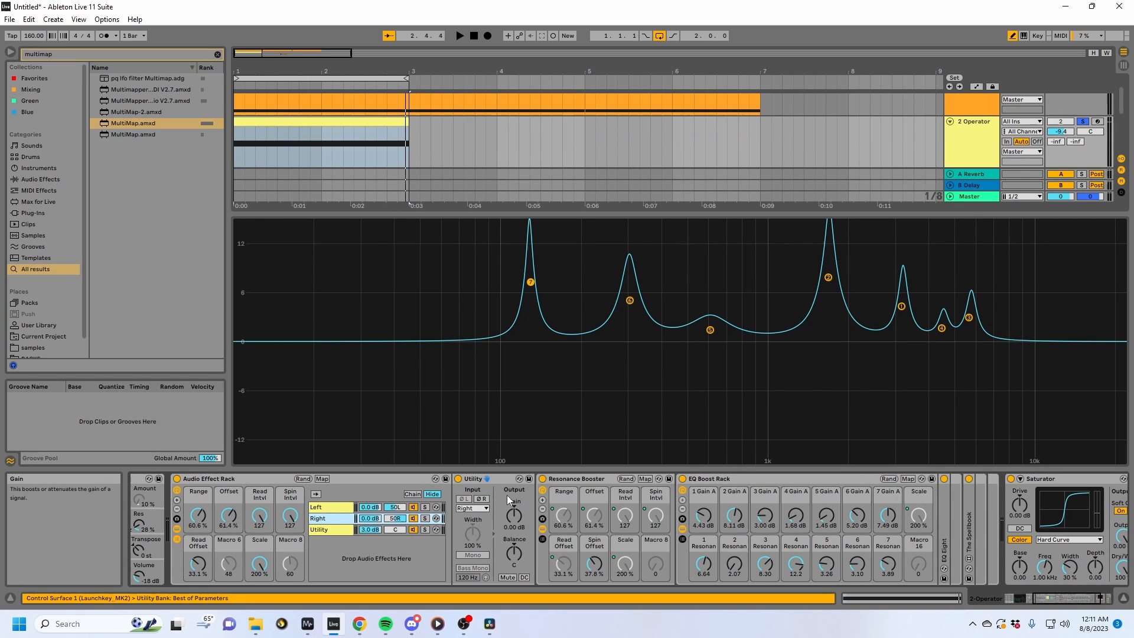
left_click(322, 507)
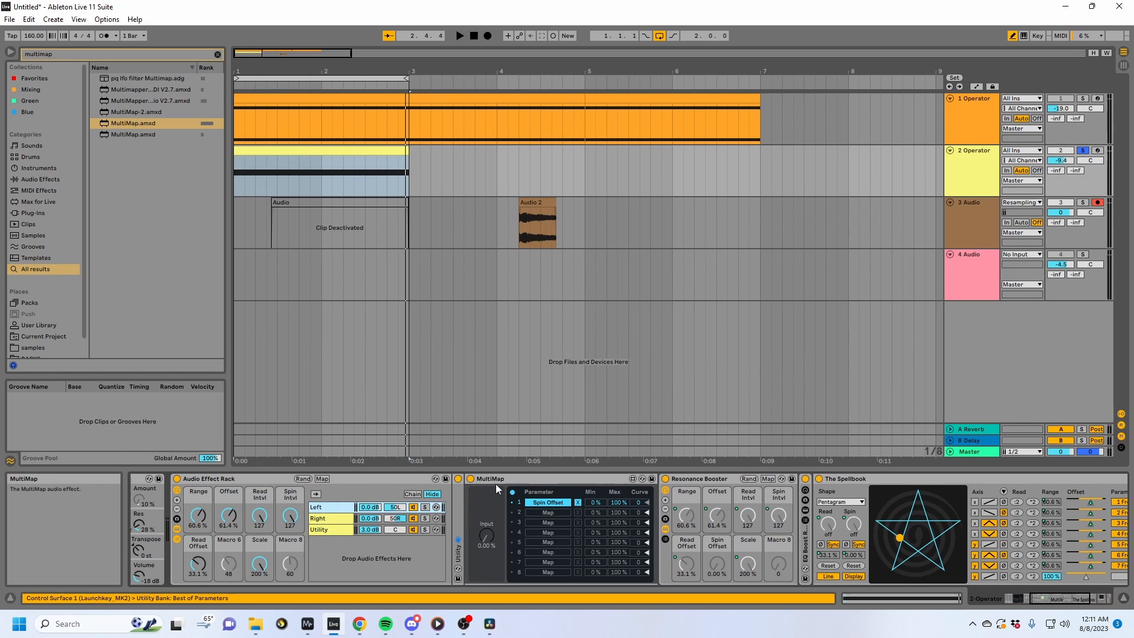
left_click(359, 516)
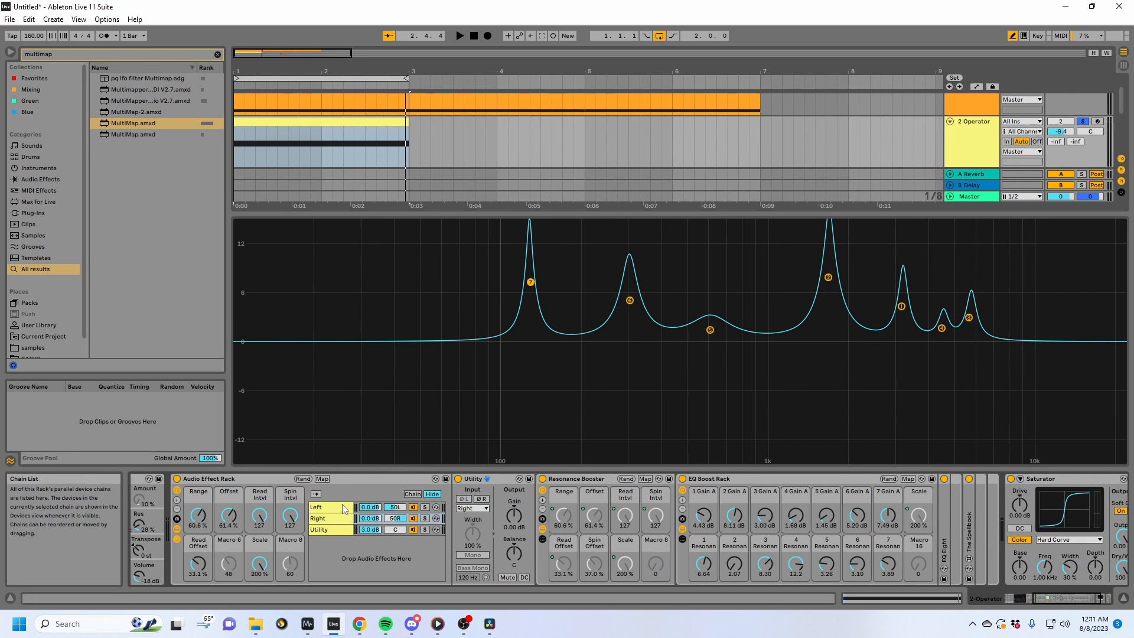
left_click(340, 507)
Give MultiMap slot 1 a 10 % minimum and slot 2 a 90 % maximum, sweeping the Input control to test the offset.
left_click_drag(487, 534, 487, 513)
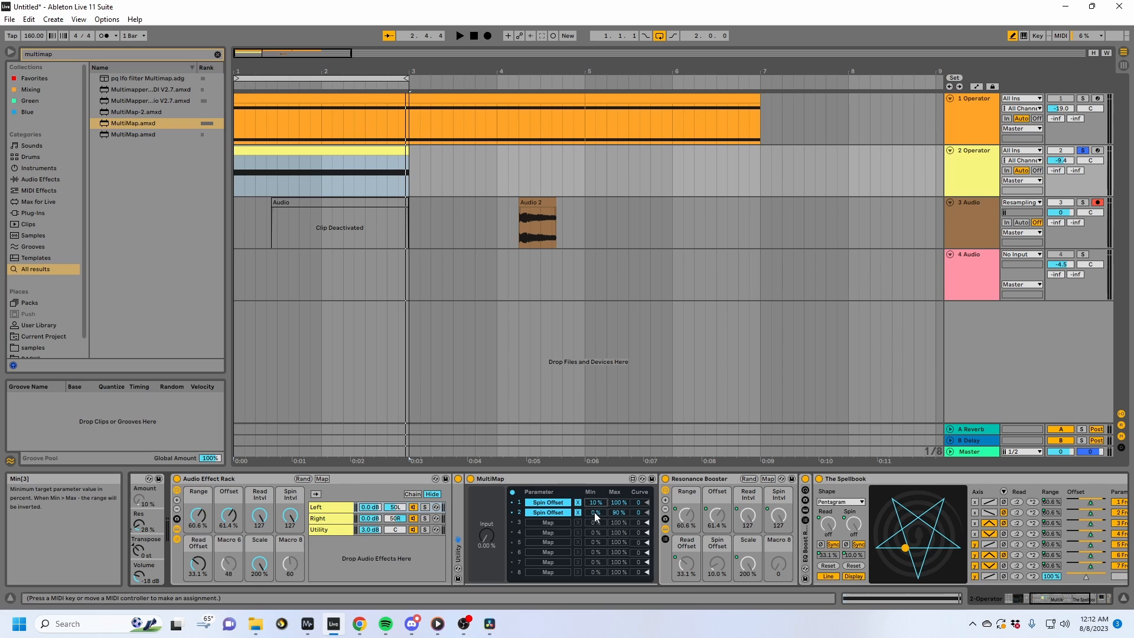
left_click_drag(487, 535, 487, 536)
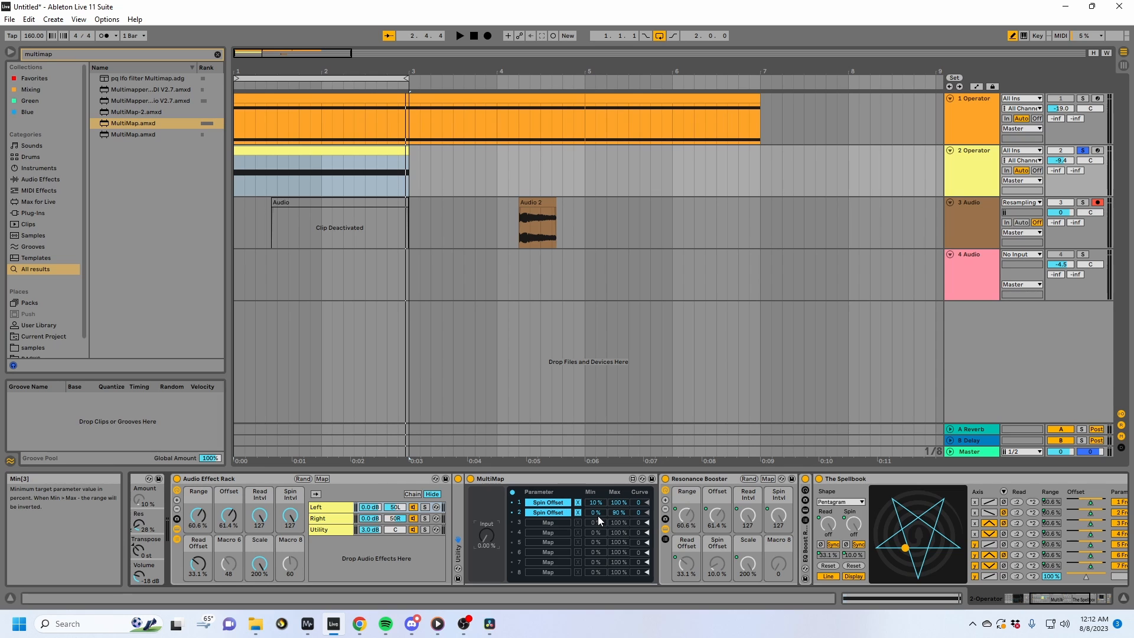
left_click_drag(490, 536, 487, 508)
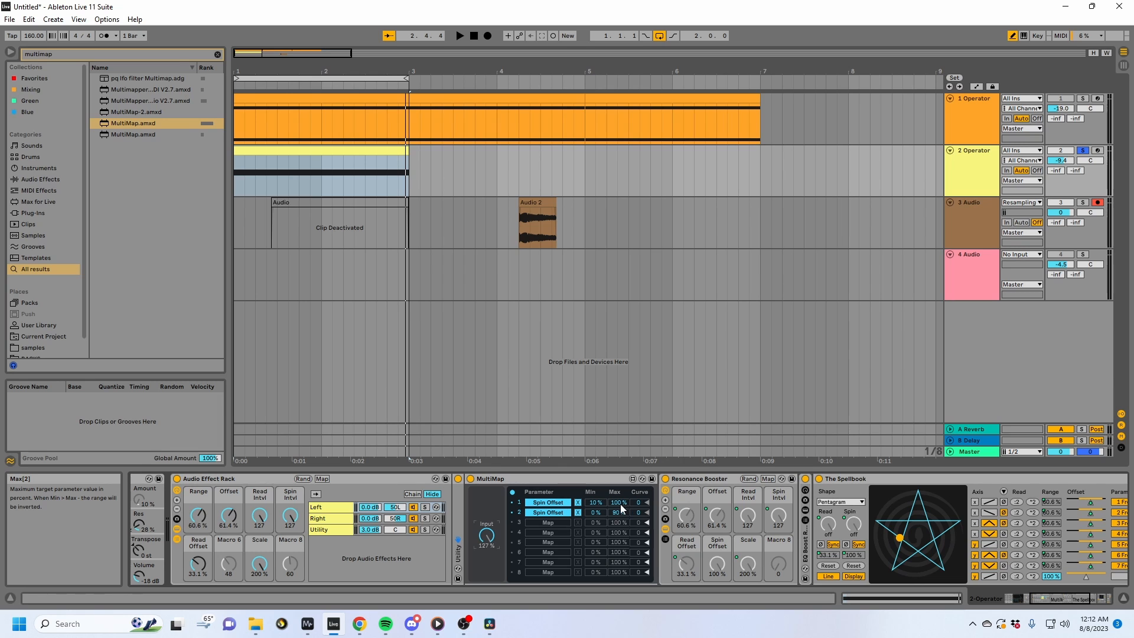
left_click_drag(488, 538, 488, 597)
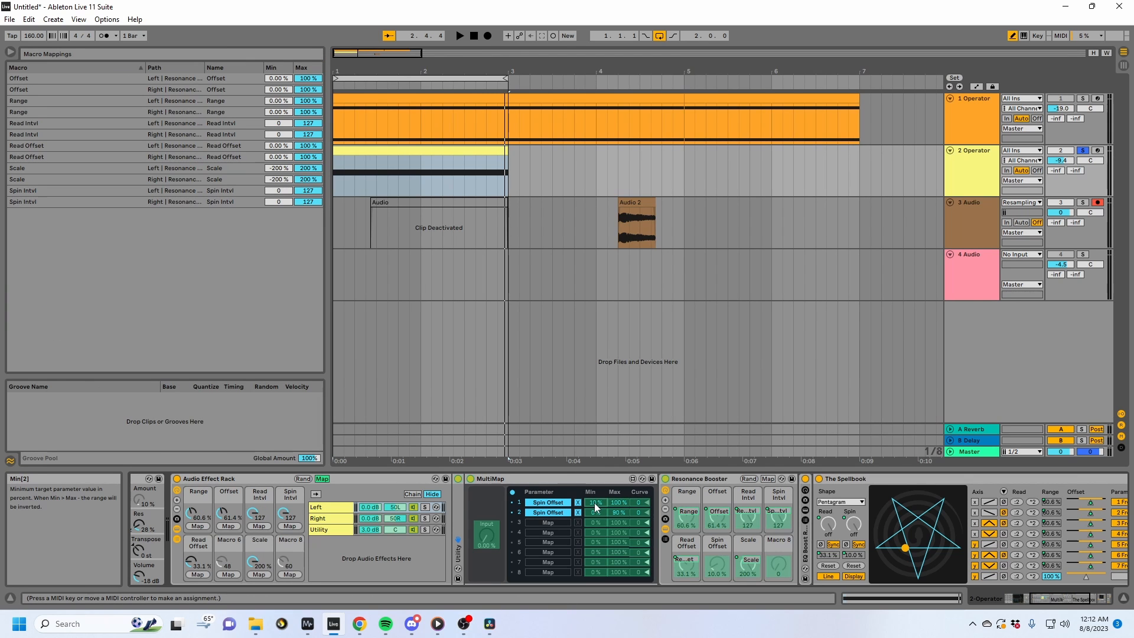
Map MultiMap slot 1's Min and slot 2's Max to Macro 8, invert the Max range starting at 100 %, and set Macro 8 to 50.
left_click(290, 574)
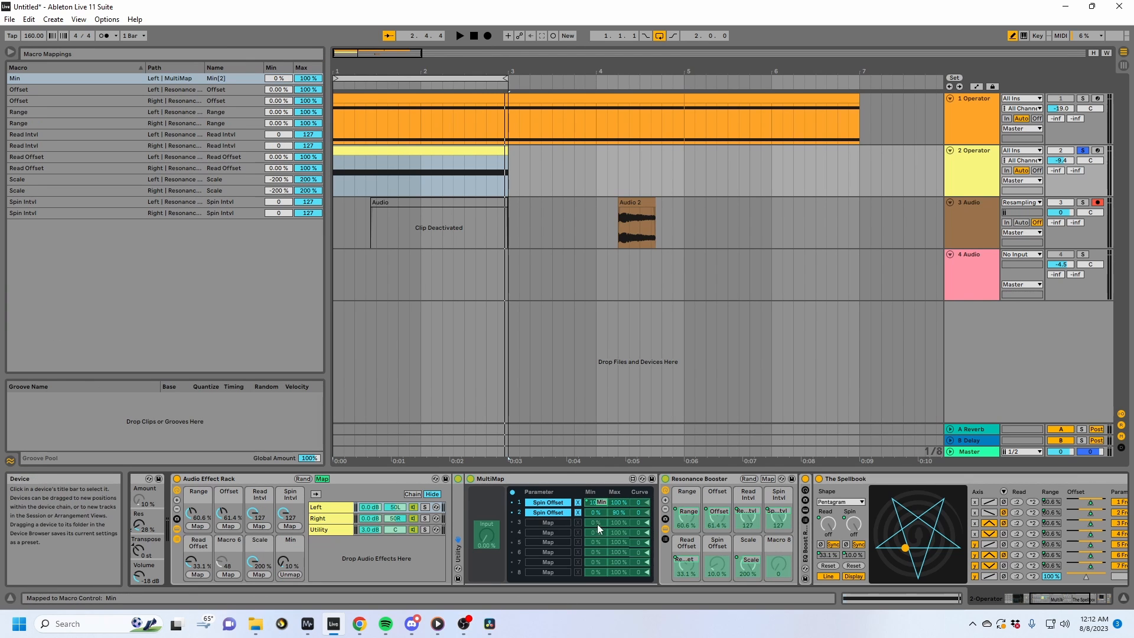
left_click(616, 513)
left_click(289, 575)
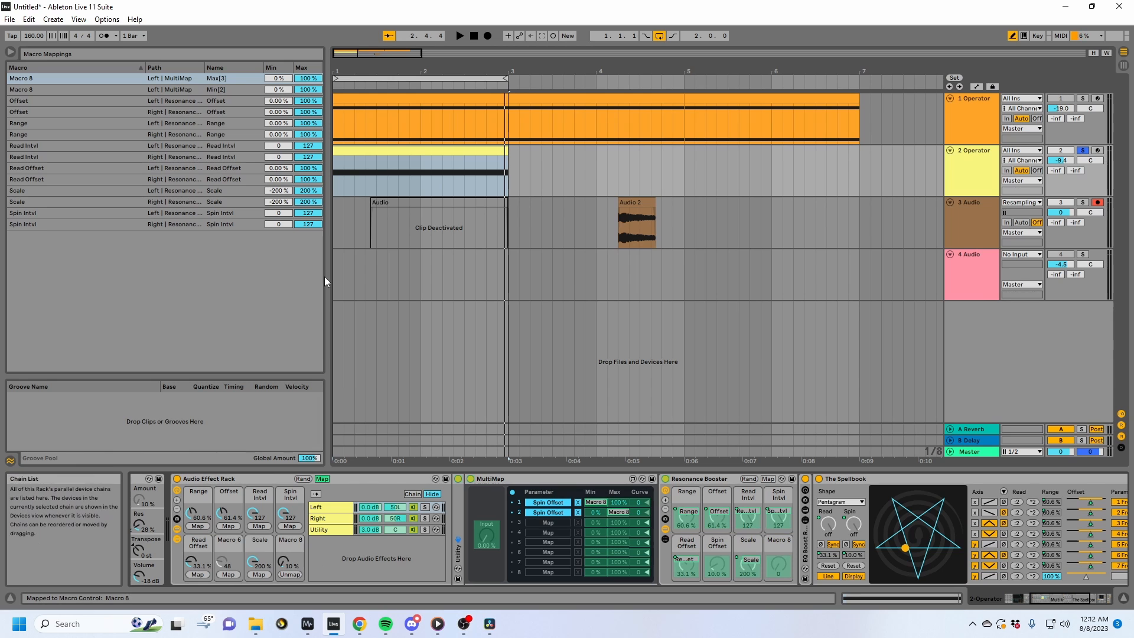
left_click_drag(282, 77, 282, 17)
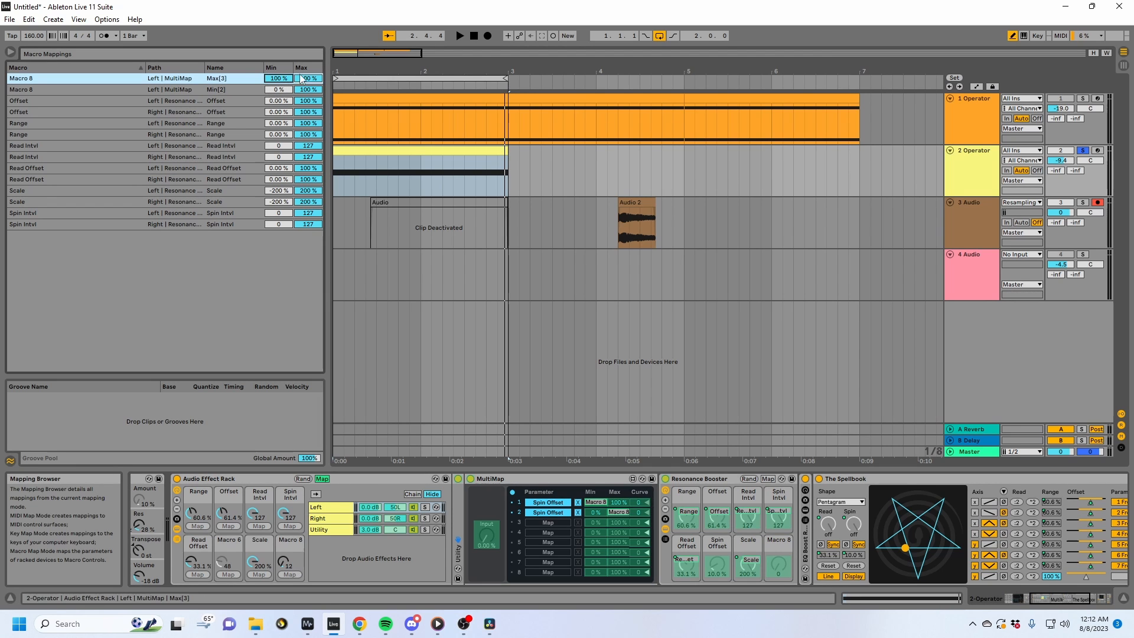
left_click(325, 479)
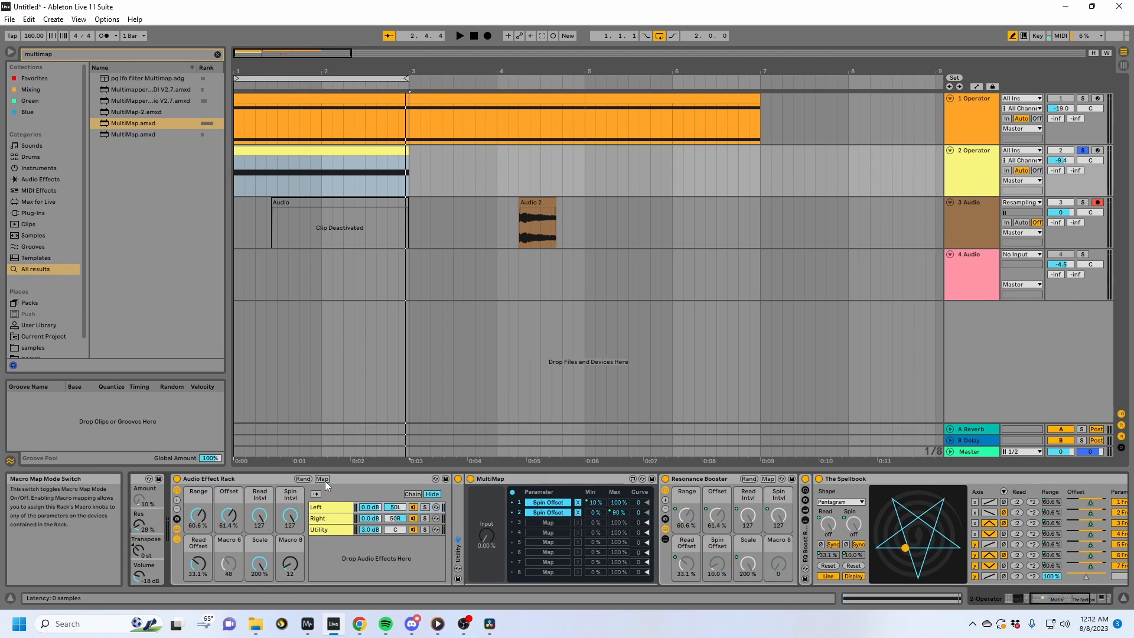
mouse_move(290, 564)
left_mouse_down()
mouse_move(290, 542)
mouse_move(289, 573)
left_mouse_up()
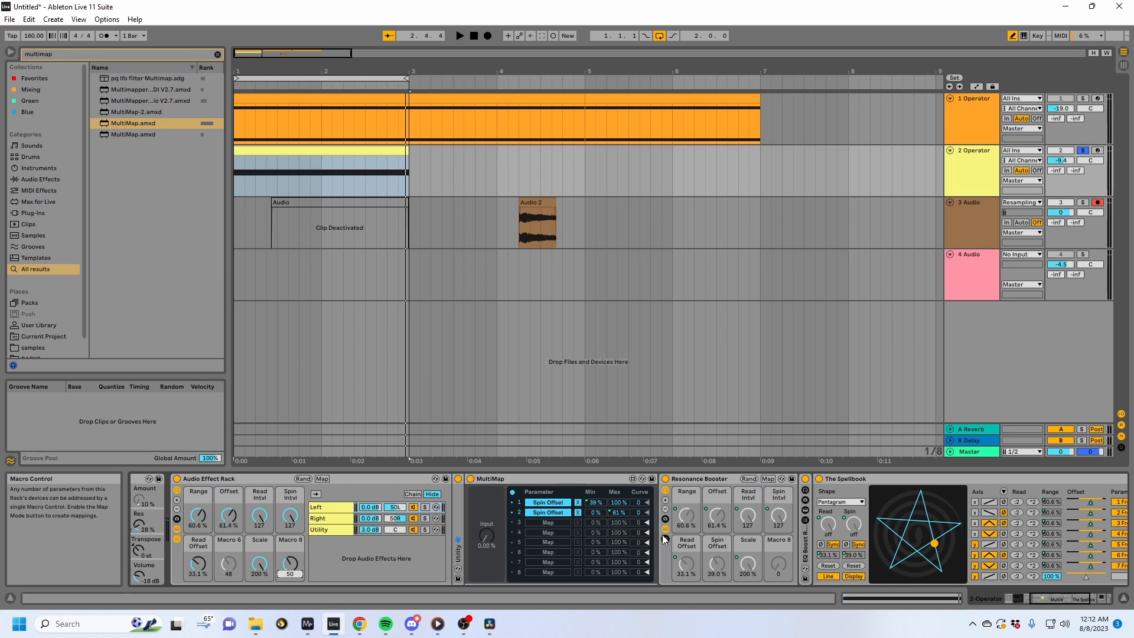
Nudge the outer rack's Macro 8 up to 51.
key("Up")
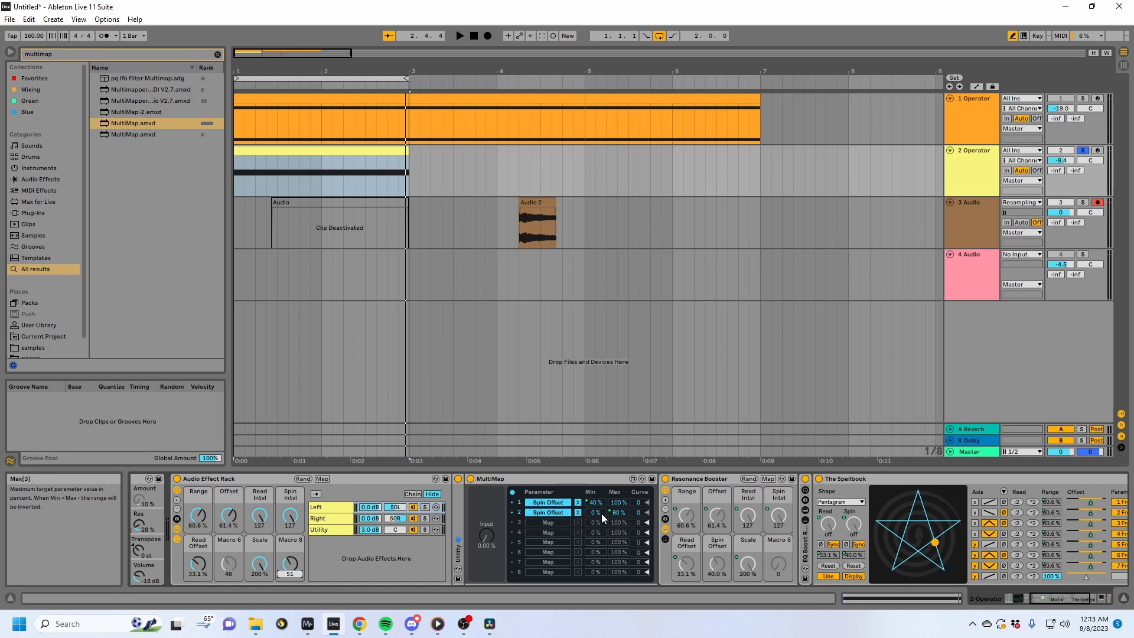
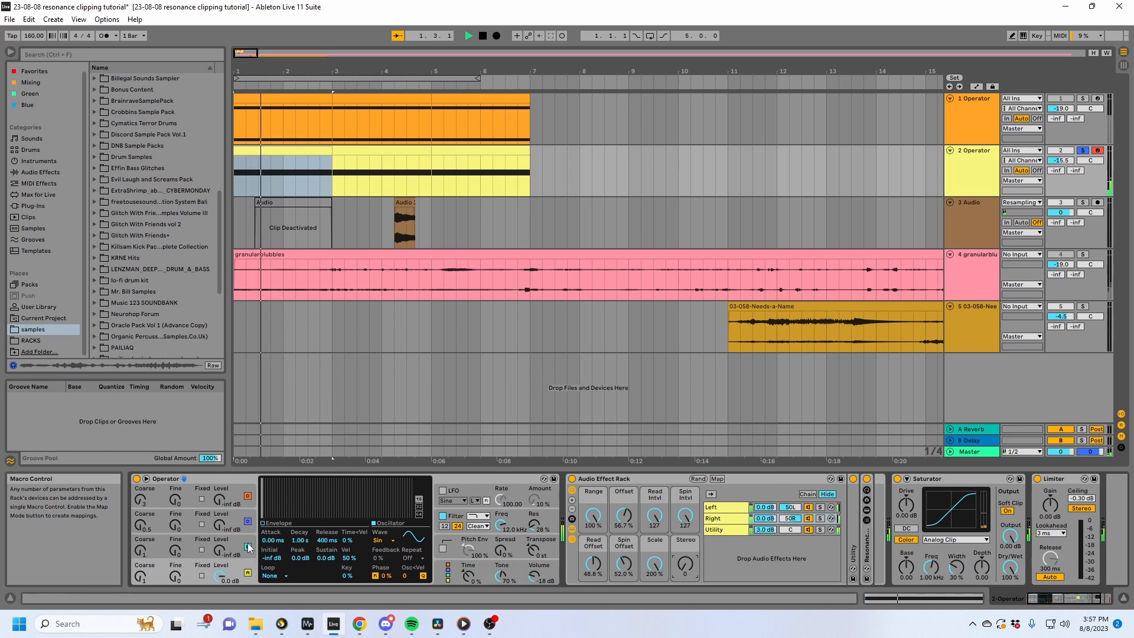
Set Operator's oscillator waveform to Saw 64.
left_click(378, 540)
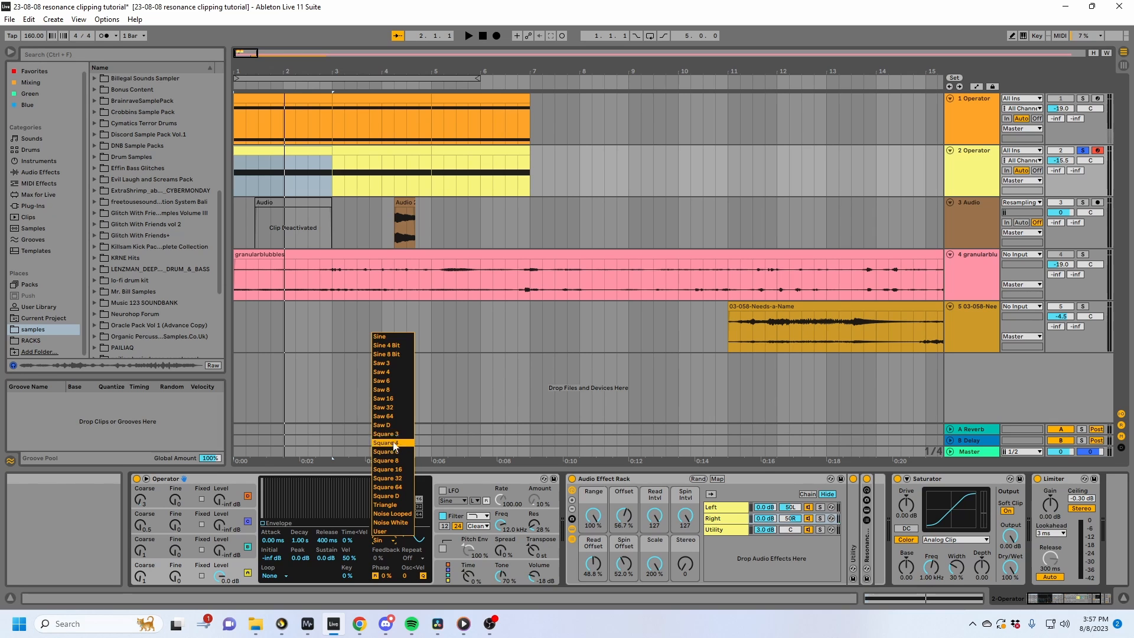
left_click(399, 416)
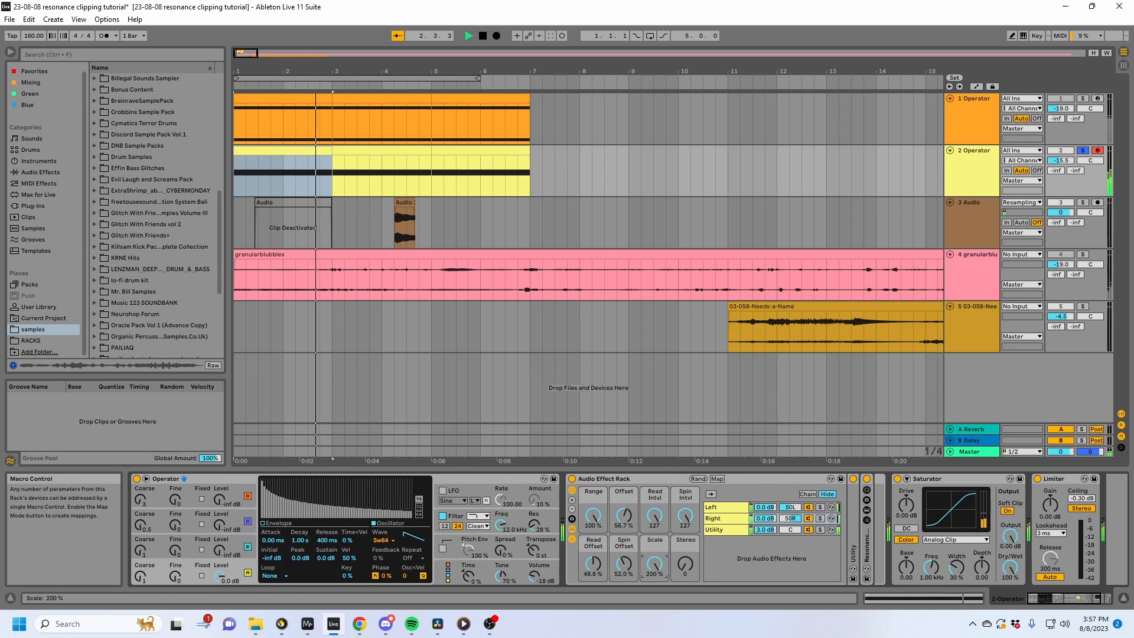
Set the Audio Effect Rack's Offset macro to 50 % and sweep Read Offset while the synth plays.
left_click_drag(593, 518, 624, 521)
left_click(625, 517)
left_click_drag(597, 565, 597, 564)
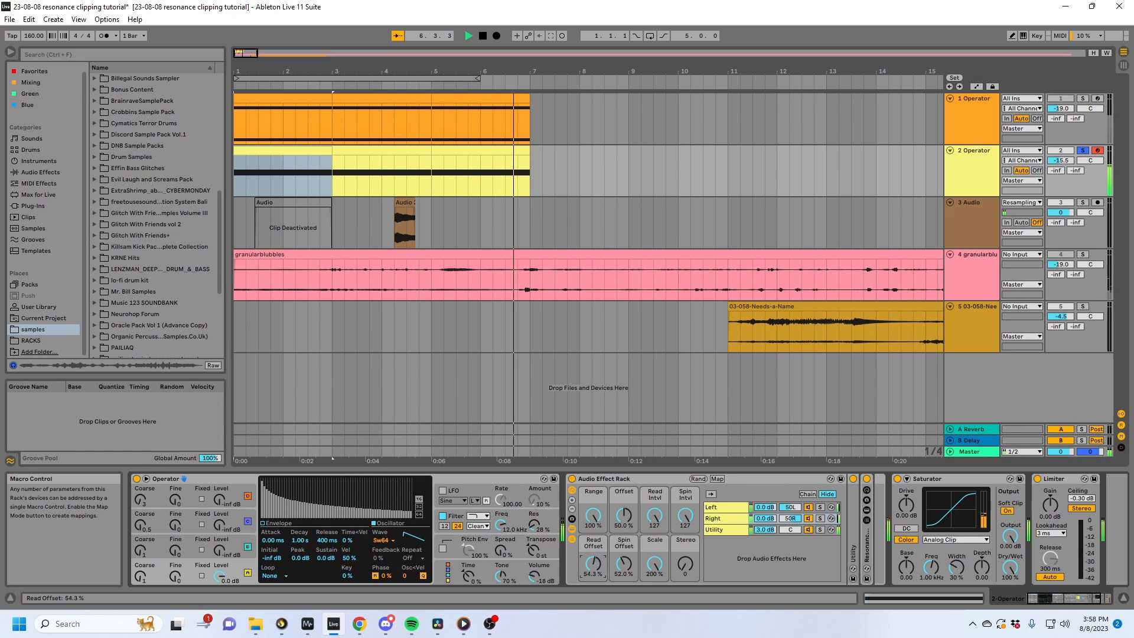
key("space")
key("space")
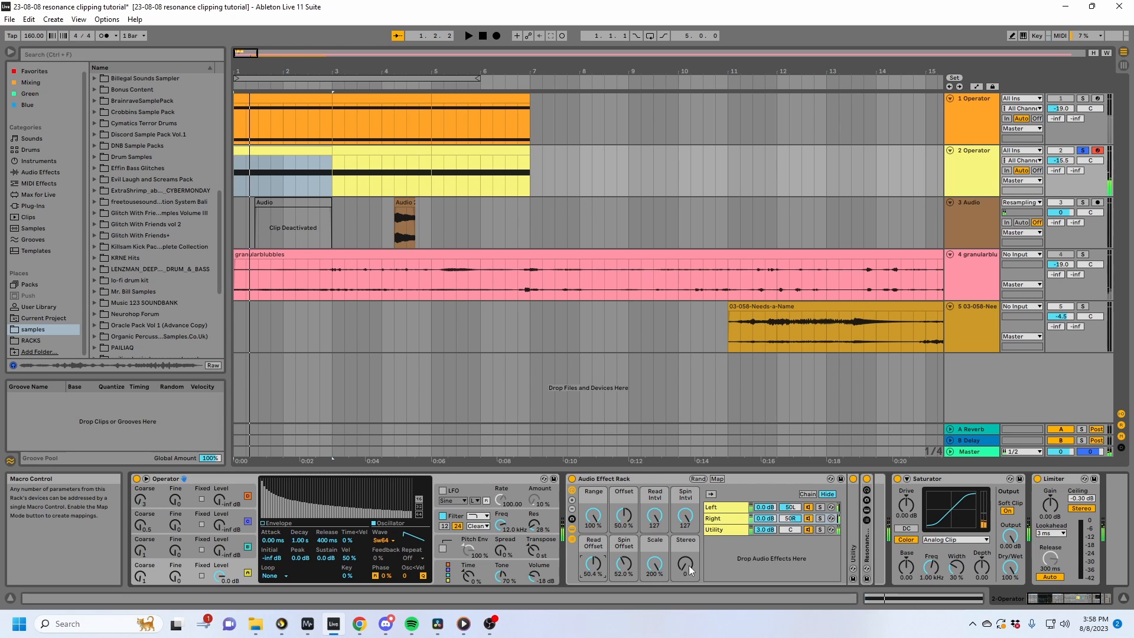
Raise the Audio Effect Rack's Stereo macro to 69 and sweep Read Offset during playback.
key("space")
left_click_drag(685, 566, 685, 524)
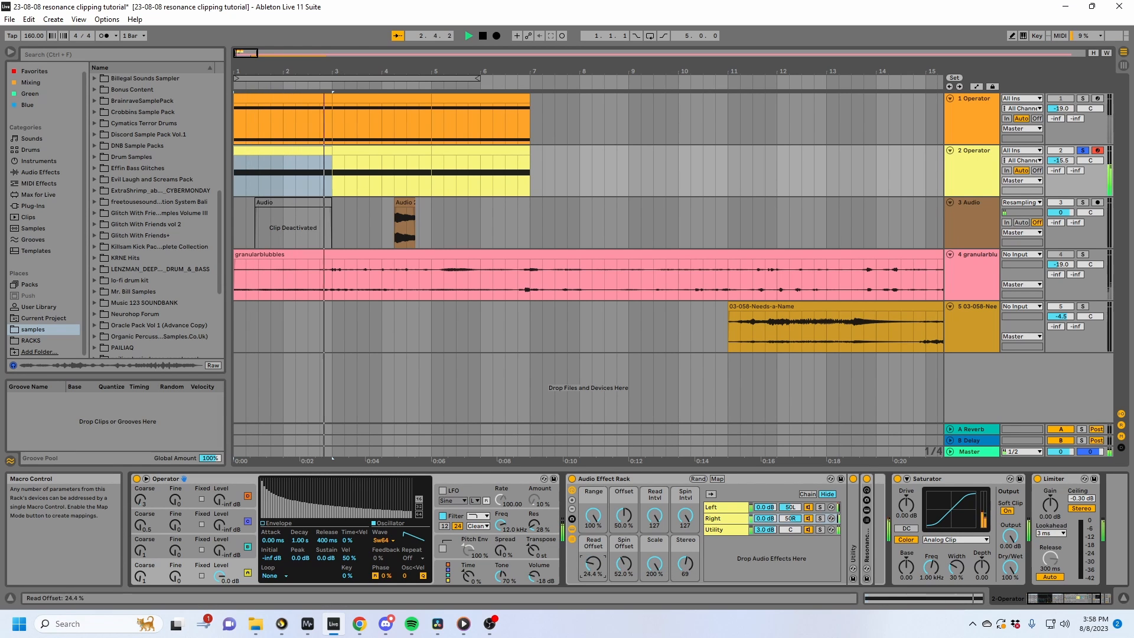
left_click_drag(594, 564, 624, 583)
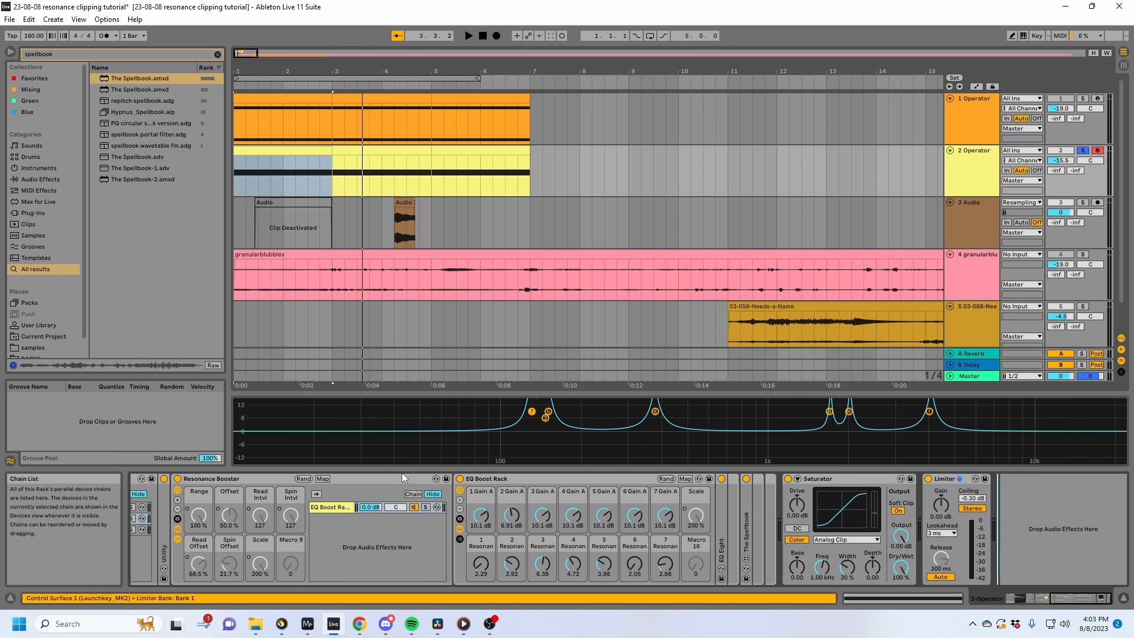
Inspect the outer Audio Effect Rack and the nested Resonance Booster, EQ Boost Rack and EQ Eight in its Left and Right chains.
left_click(388, 477)
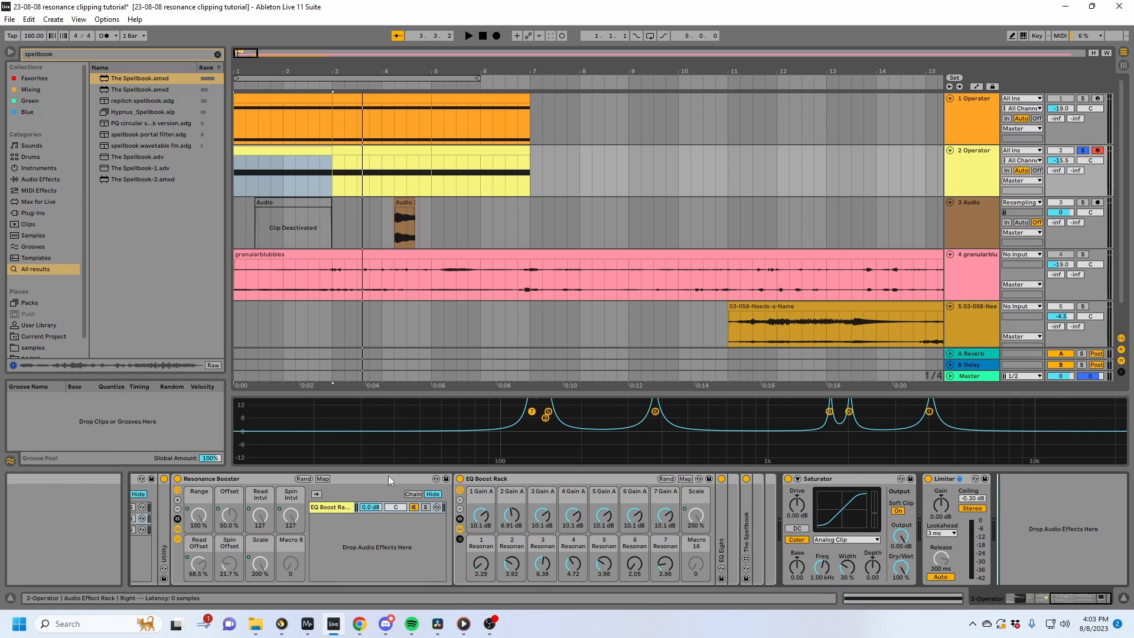
key("Left")
key("Left")
key("Left")
key("Right")
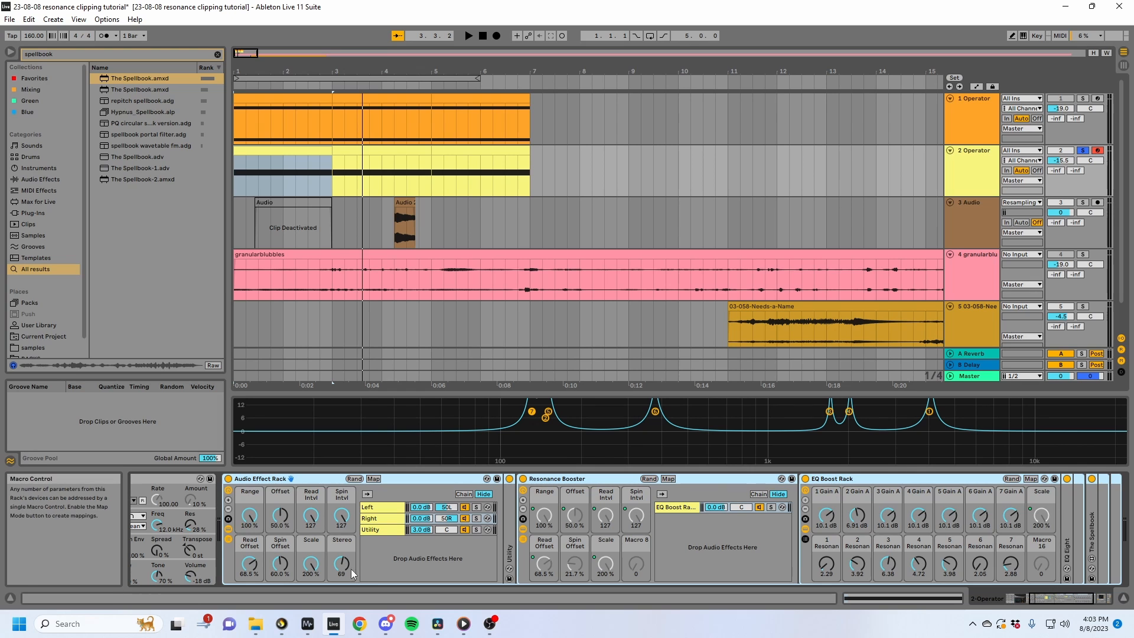
left_click(559, 480)
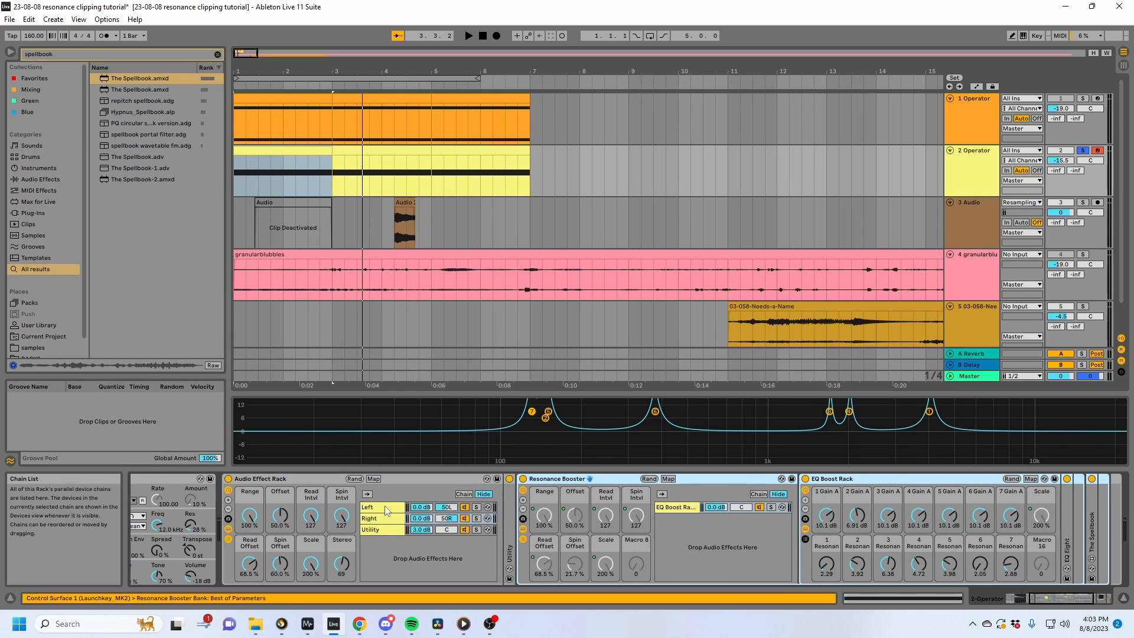
double_click(559, 480)
left_click(586, 520)
double_click(606, 537)
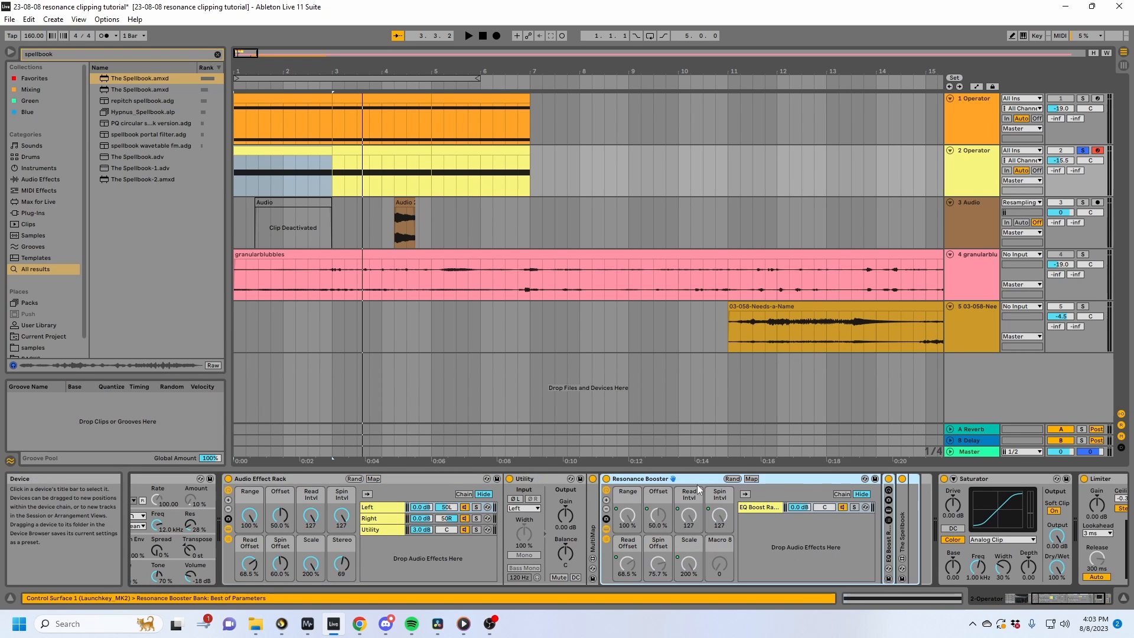
left_click(904, 478)
key("Right")
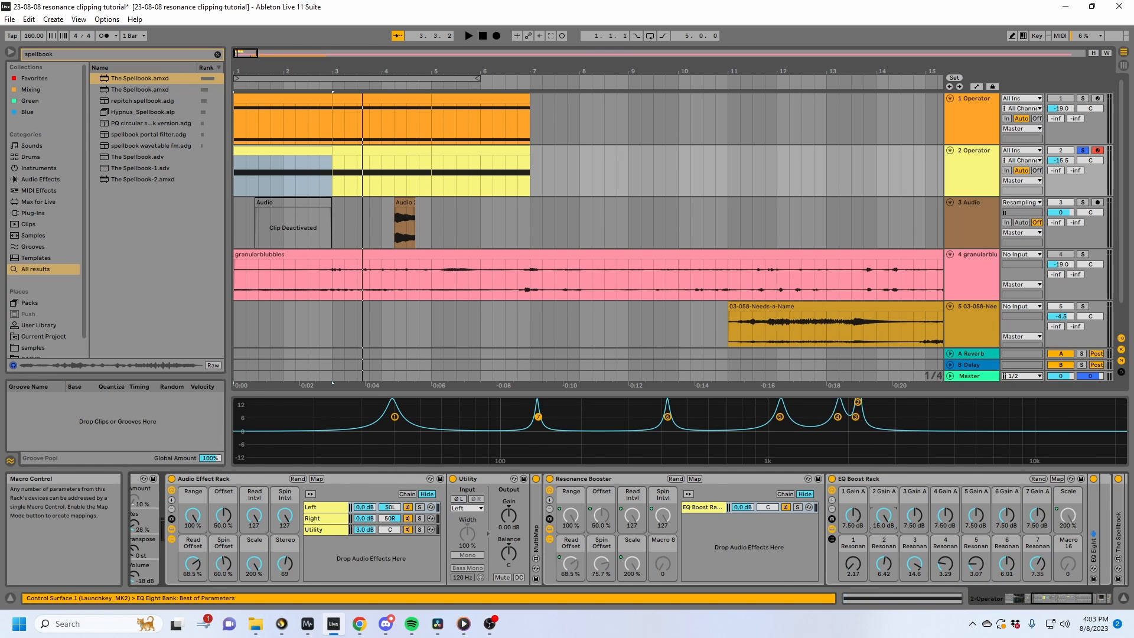
Try randomizing the EQ Boost Rack's macro values twice.
left_click(1037, 480)
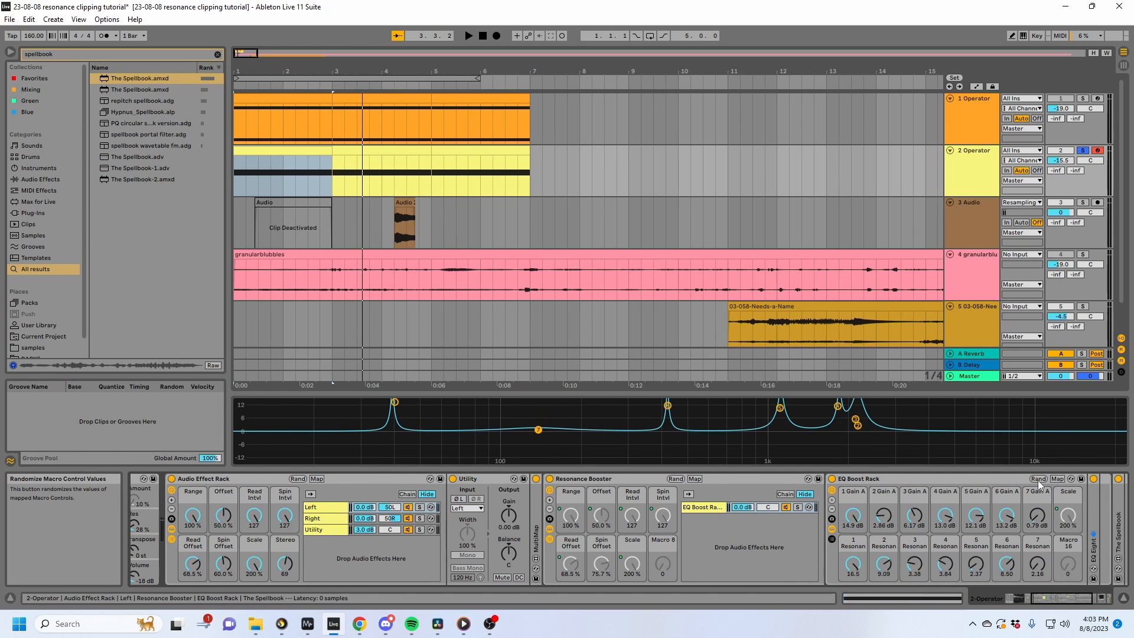
left_click(1037, 480)
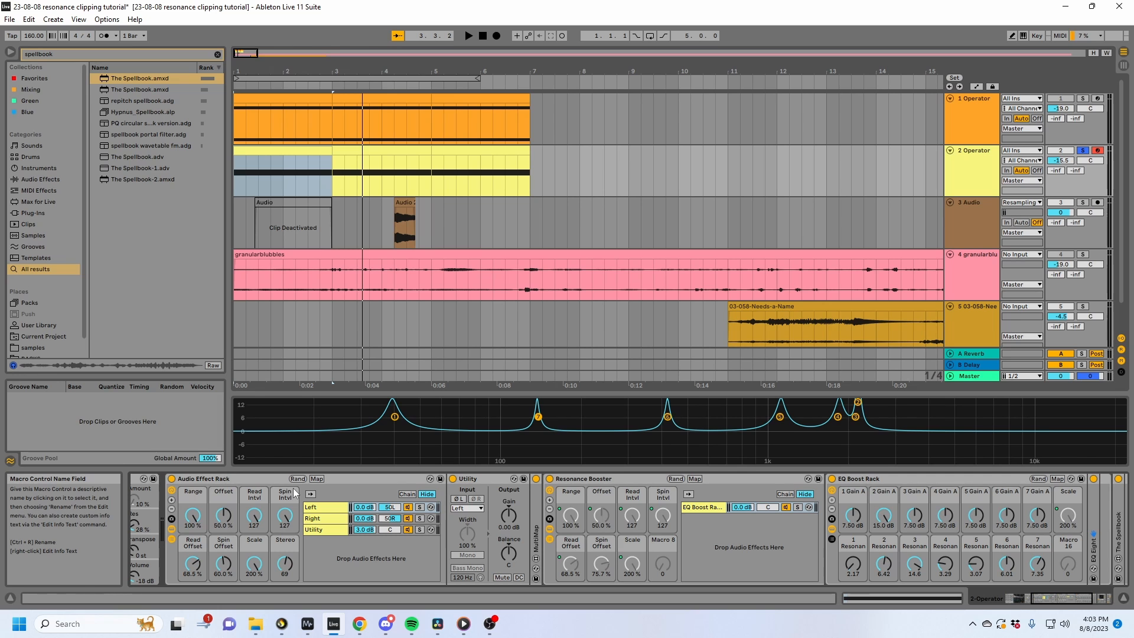
Select the outer rack's Left chain and collapse its Utility device.
left_click(328, 508)
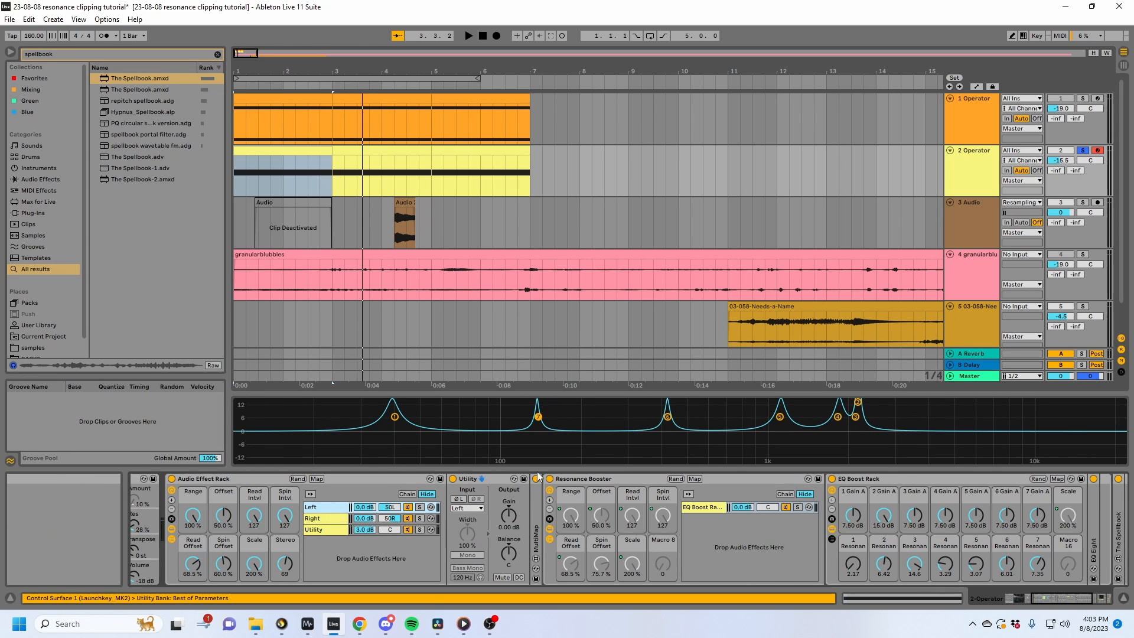
double_click(484, 481)
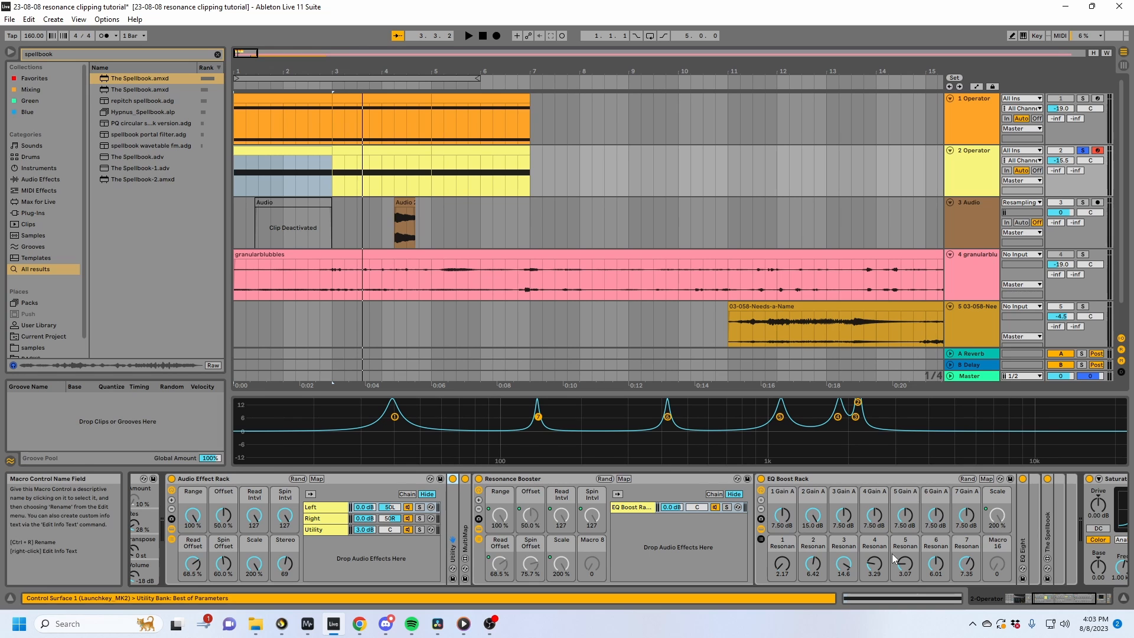
Add another Spellbook after the Limiter, sync its Read rate while testing the Read offset, and collapse the Limiter.
double_click(137, 75)
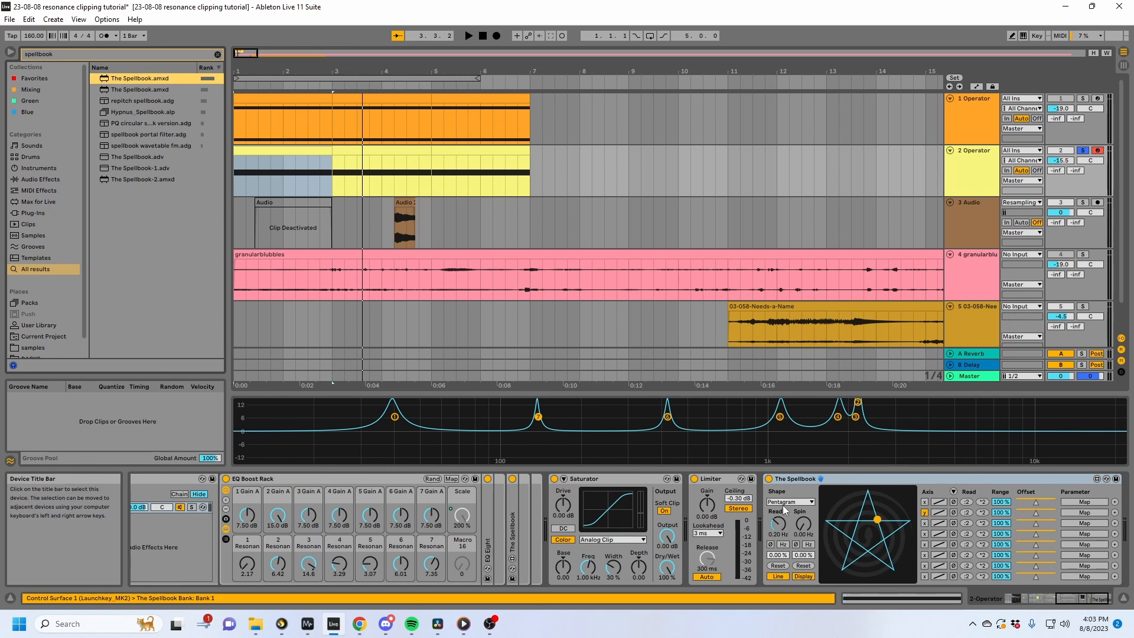
left_click(783, 544)
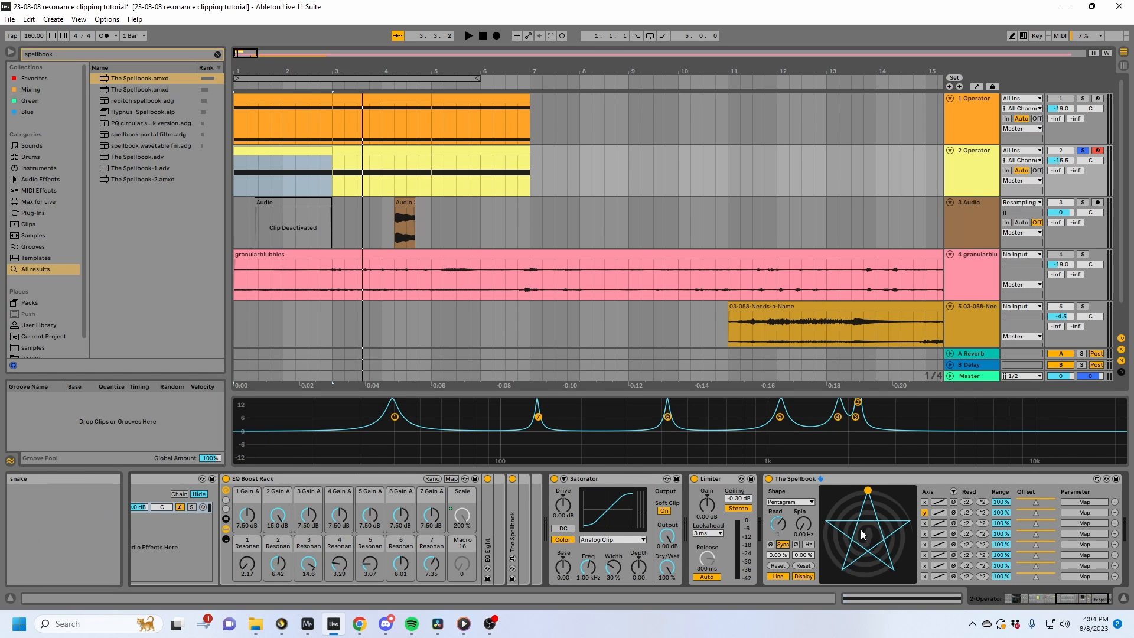
left_click_drag(778, 556, 777, 520)
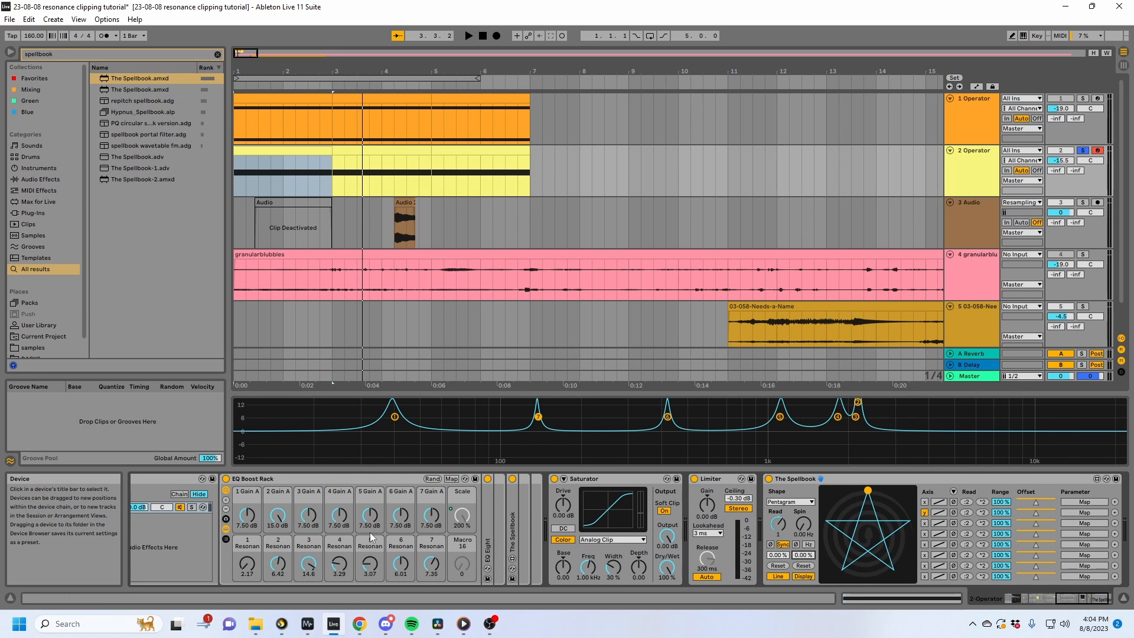
double_click(714, 477)
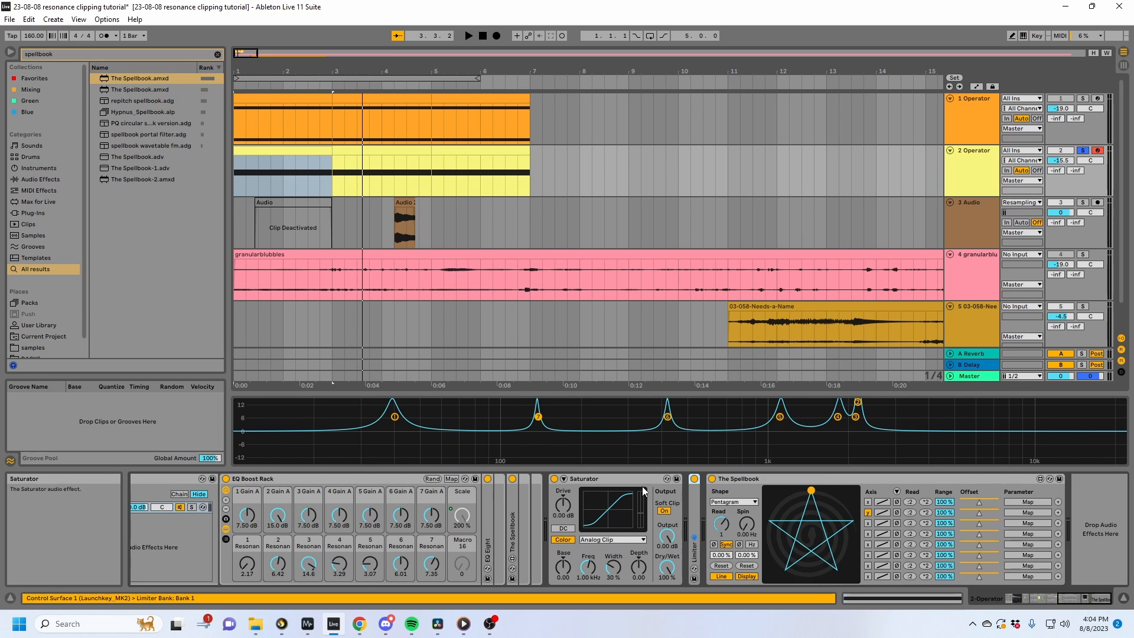
Collapse the Saturator and Limiter and move The Spellbook ahead of them, to the end of the Audio Effect Rack's chain.
double_click(603, 479)
left_click(615, 480)
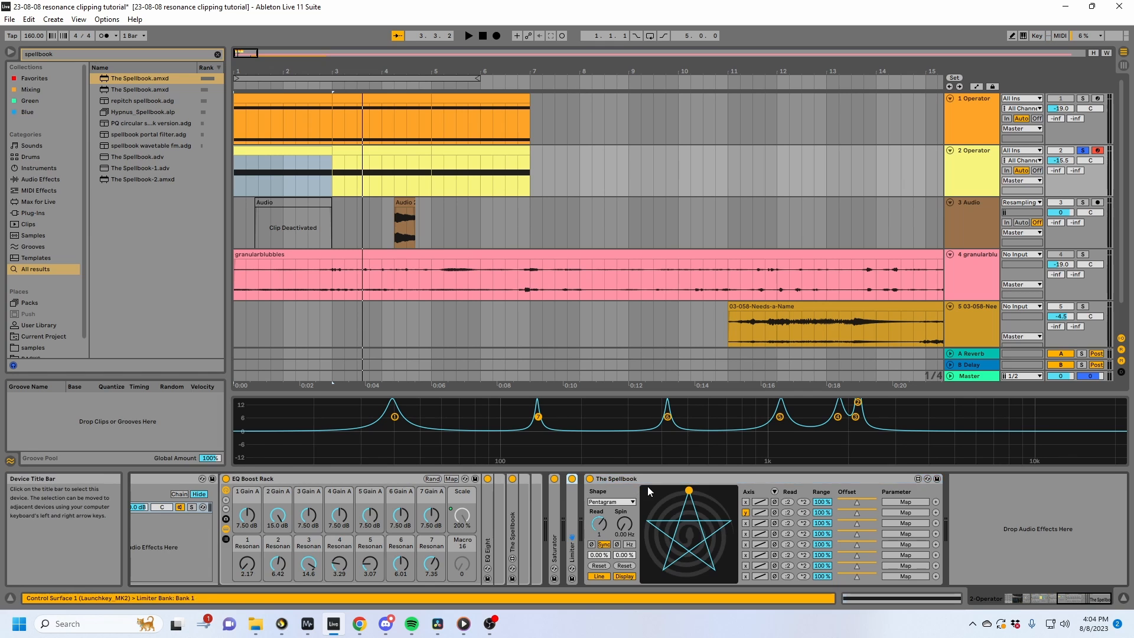
left_click_drag(734, 484, 711, 494)
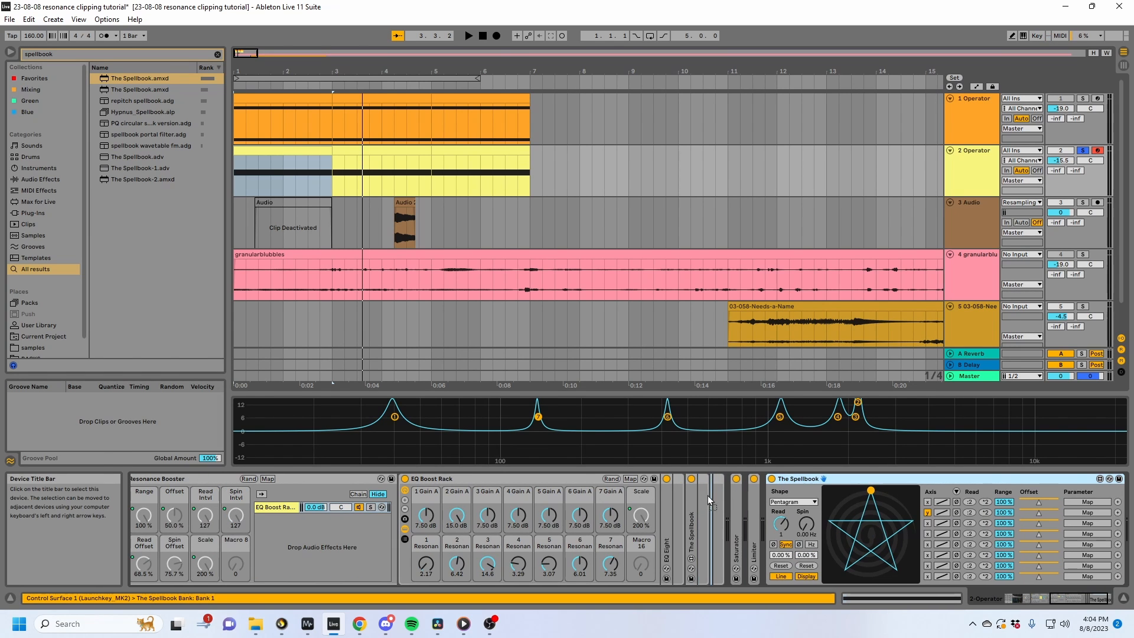
Switch The Spellbook's Spin to Sync, turn its Read rate off and reset the spin phase.
left_click(756, 544)
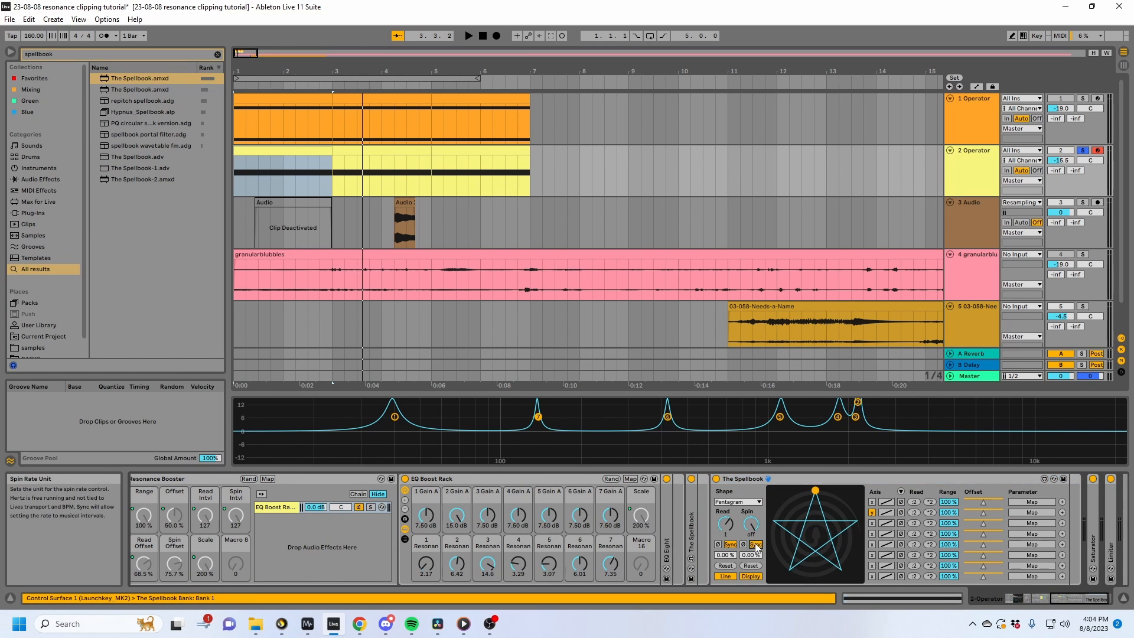
left_click_drag(735, 527, 735, 561)
left_click(751, 566)
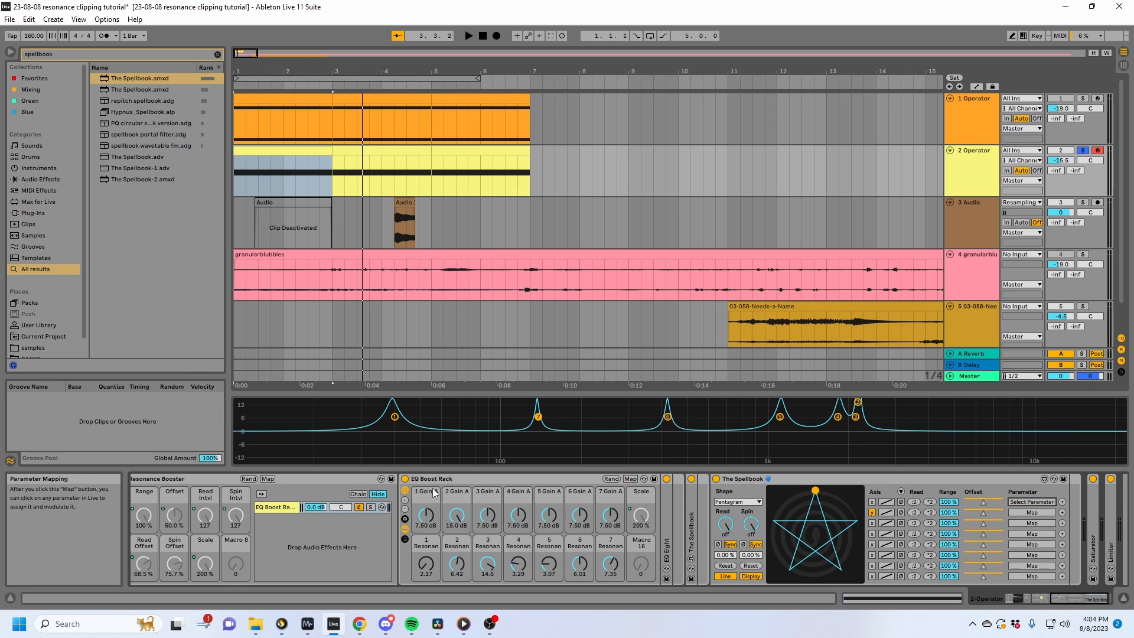
Map The Spellbook's first seven outputs to 1 Gain A through 7 Gain A of the EQ Boost Rack.
left_click(426, 515)
left_click(1018, 512)
left_click(457, 515)
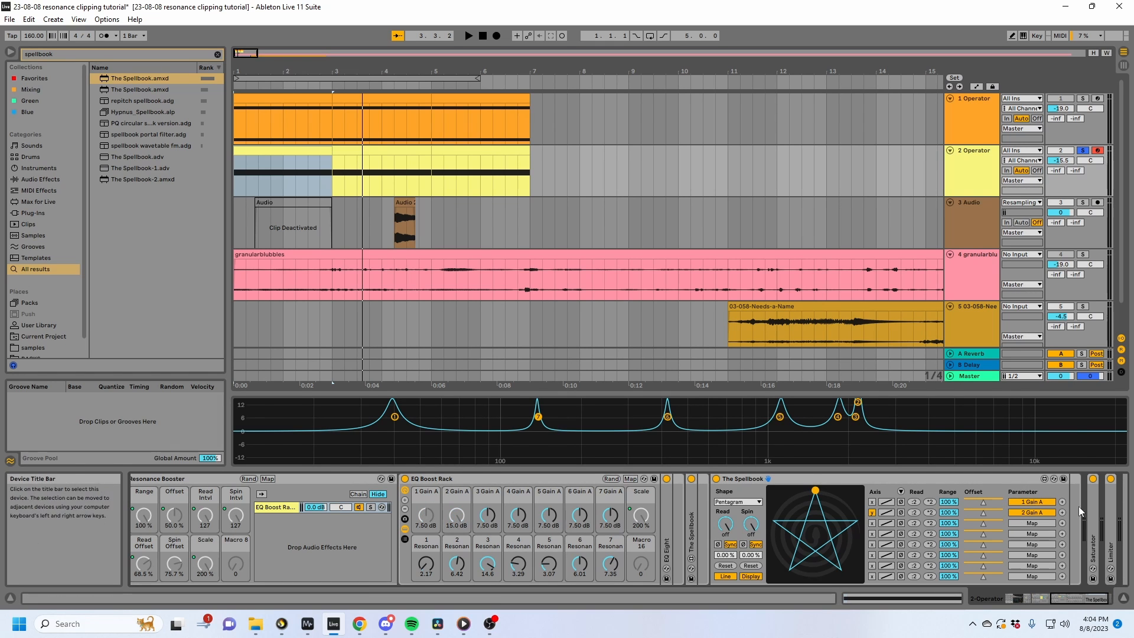
left_click(1031, 523)
left_click(487, 515)
left_click(1032, 534)
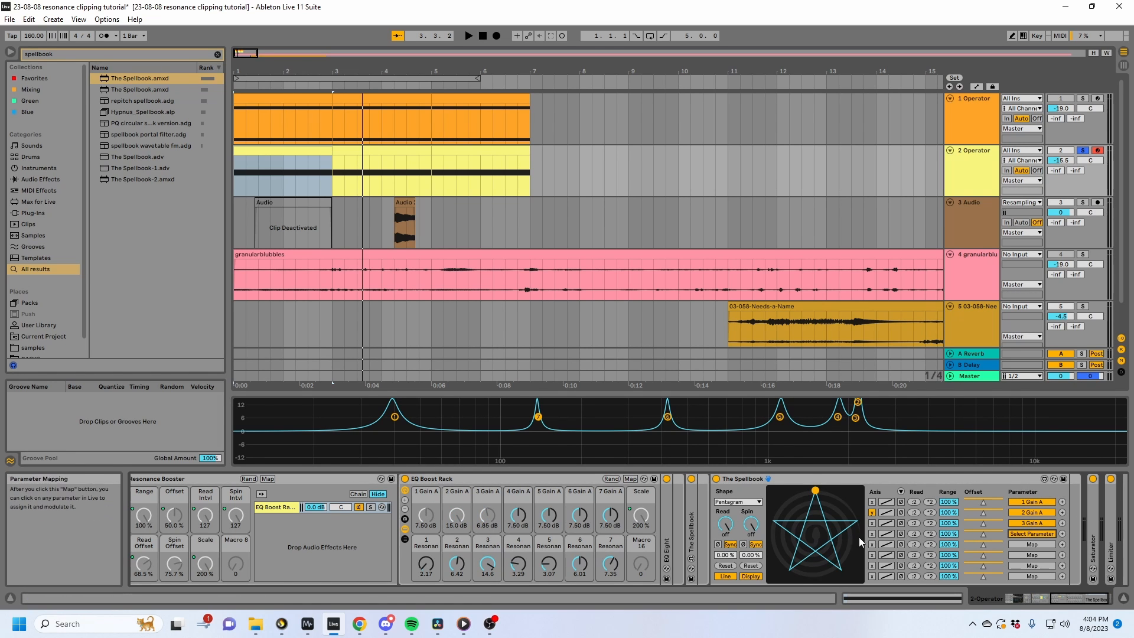
left_click(518, 515)
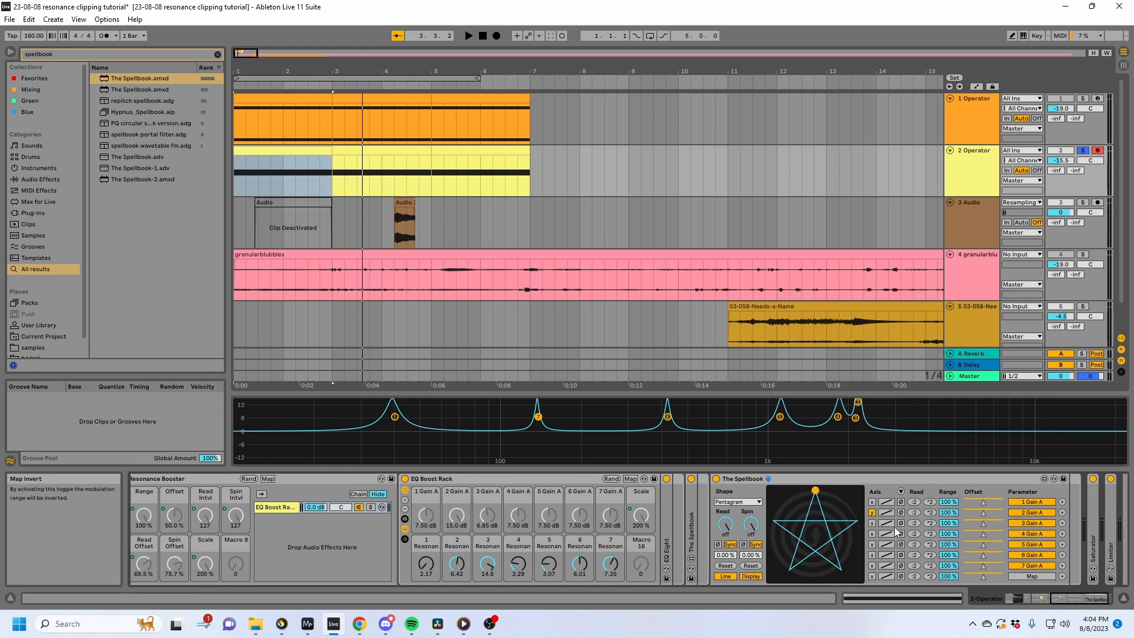
Set The Spellbook's axis to X on the second mapping and Y on the fifth and sixth, and vary several response curves.
left_click(873, 513)
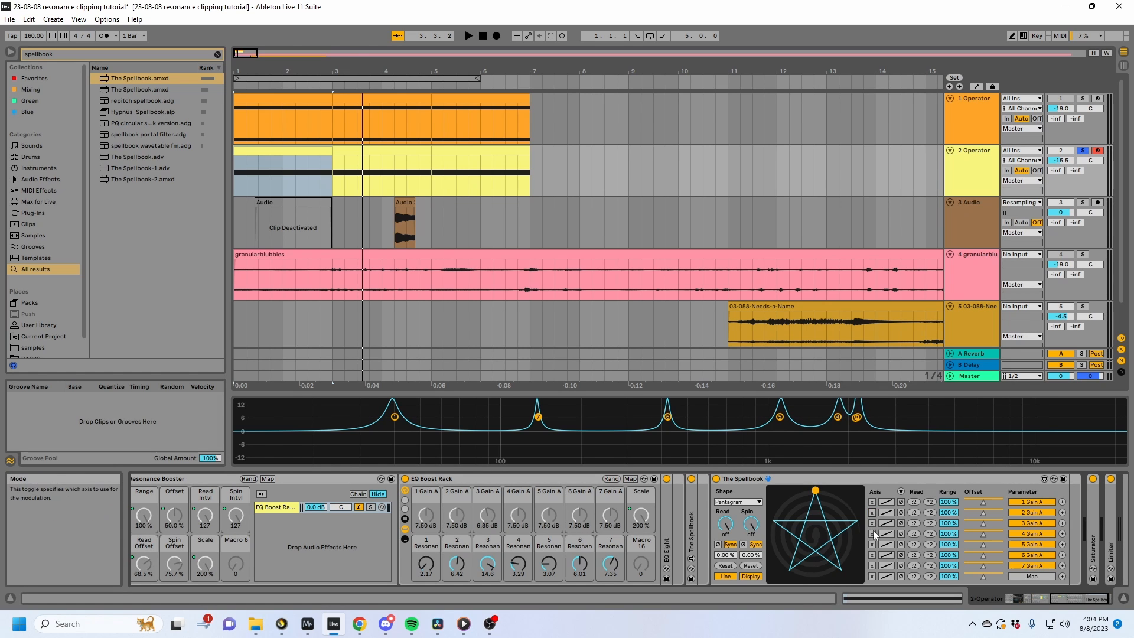
left_click(873, 534)
left_click(872, 544)
left_click(872, 555)
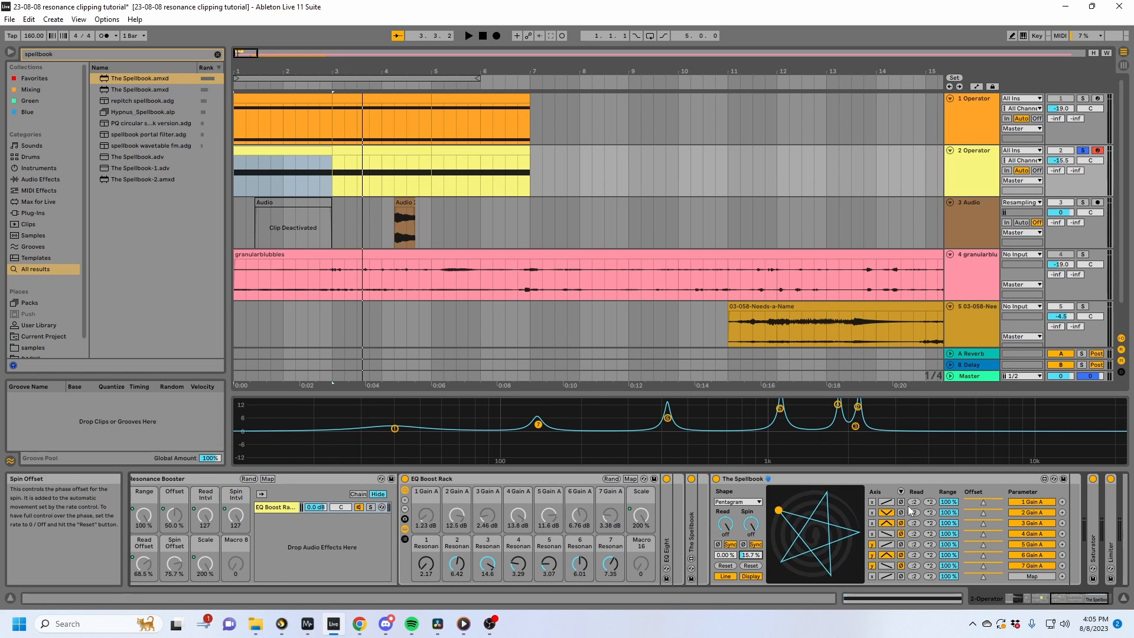
Increase the readout rate on The Spellbook's first, second and sixth mappings and set the spin offset to 78.7%.
left_click(929, 501)
left_click(929, 512)
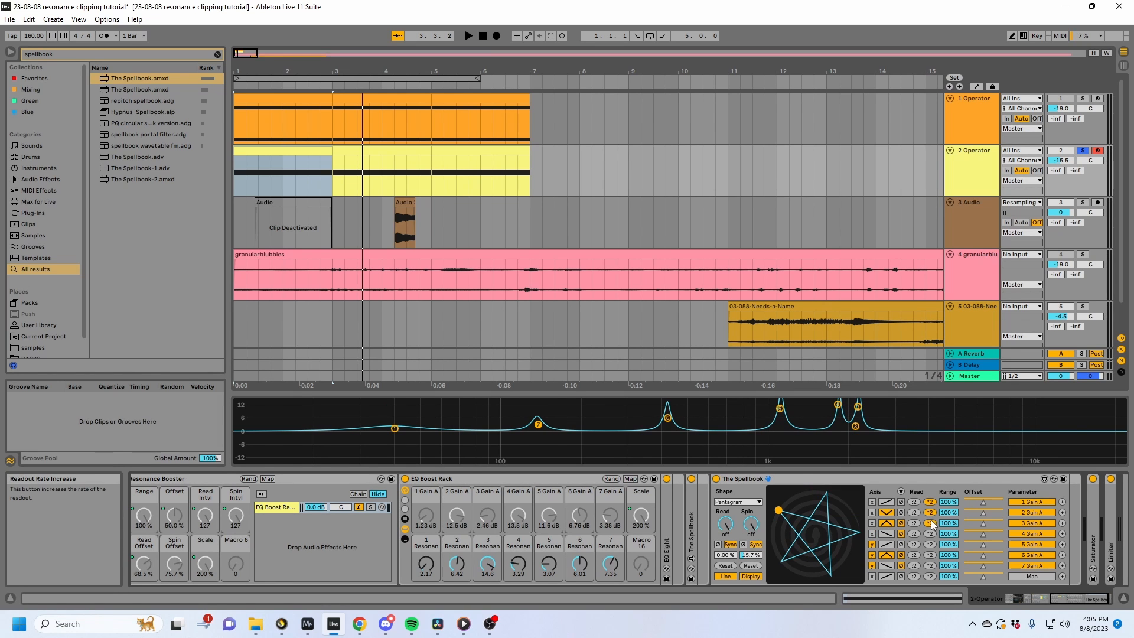
left_click(930, 556)
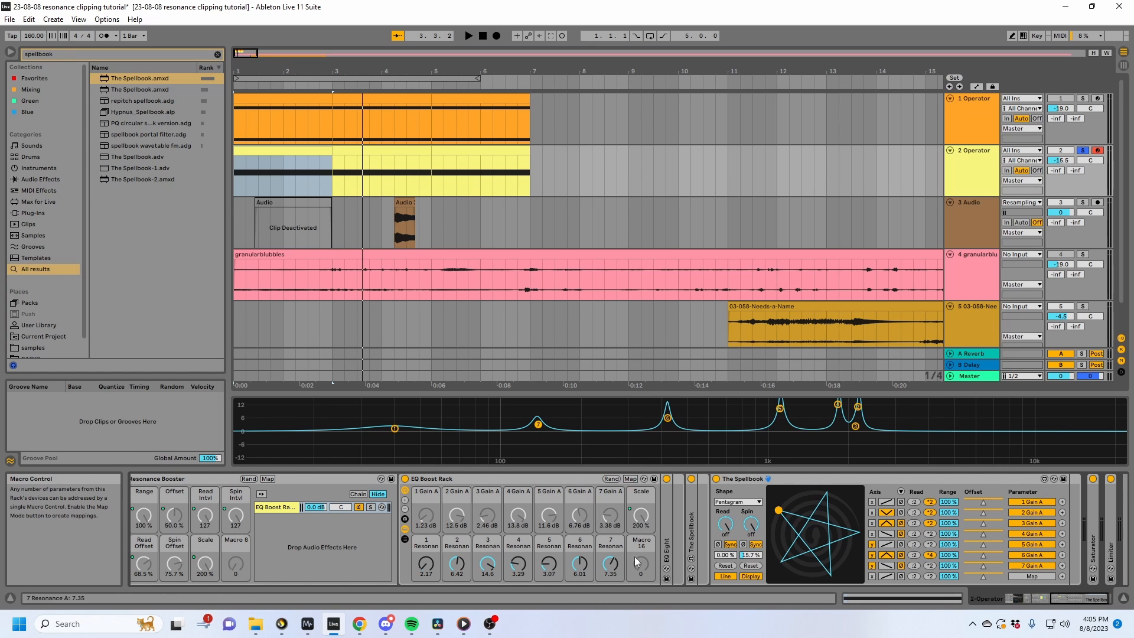
left_click_drag(743, 556, 742, 527)
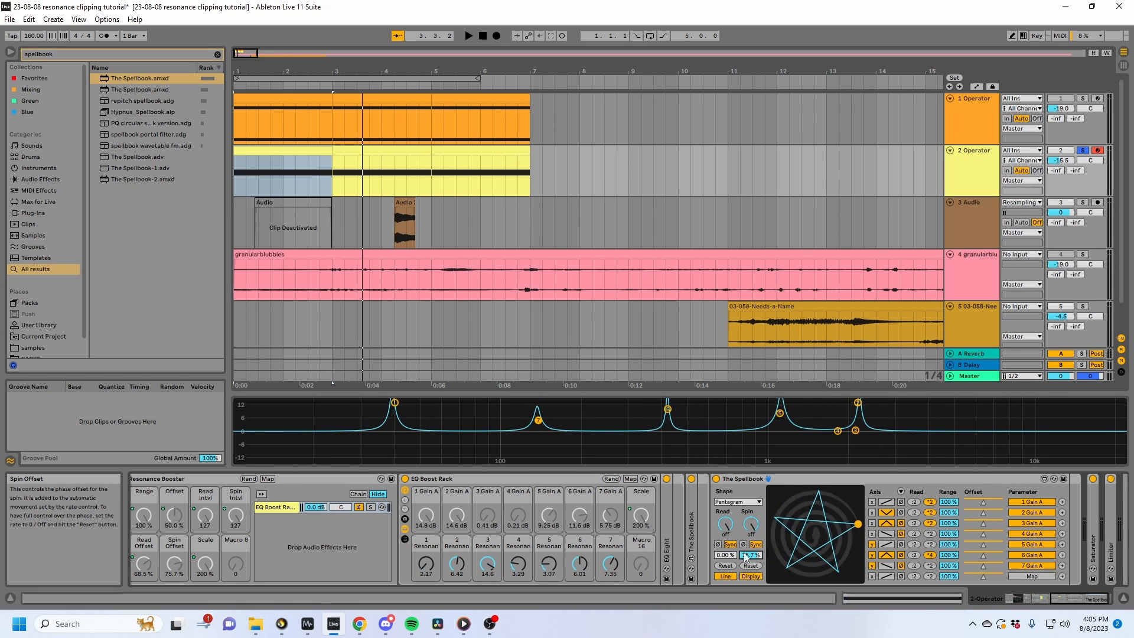
Duplicate The Spellbook, clear the copy's gain mappings and arm its first output for mapping.
left_click(739, 477)
key("ctrl+d")
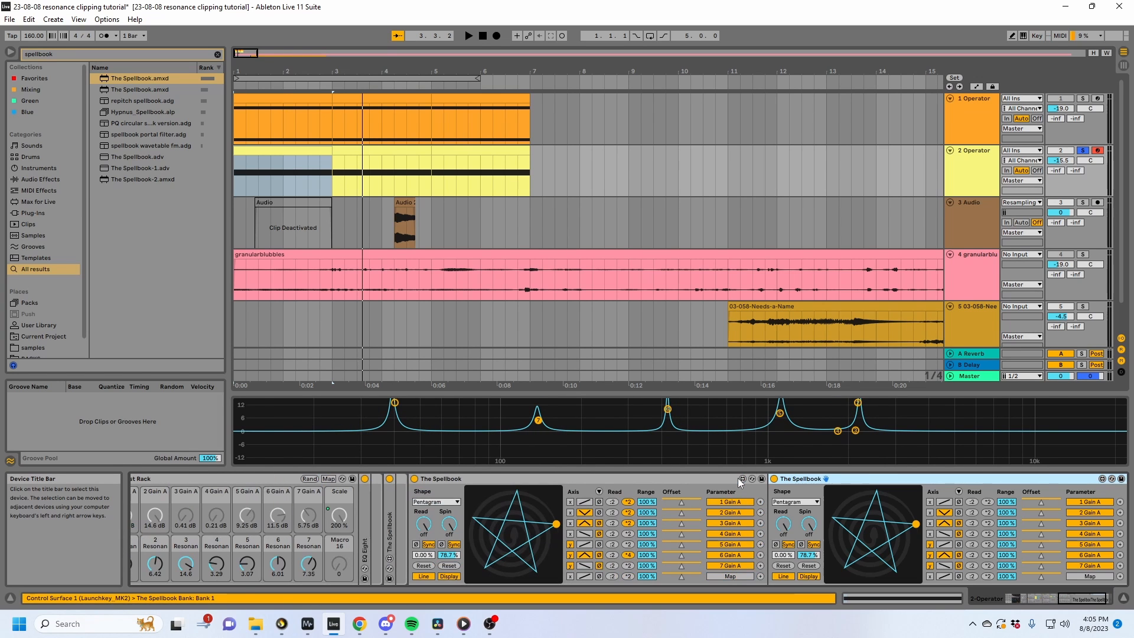
left_click(1121, 502)
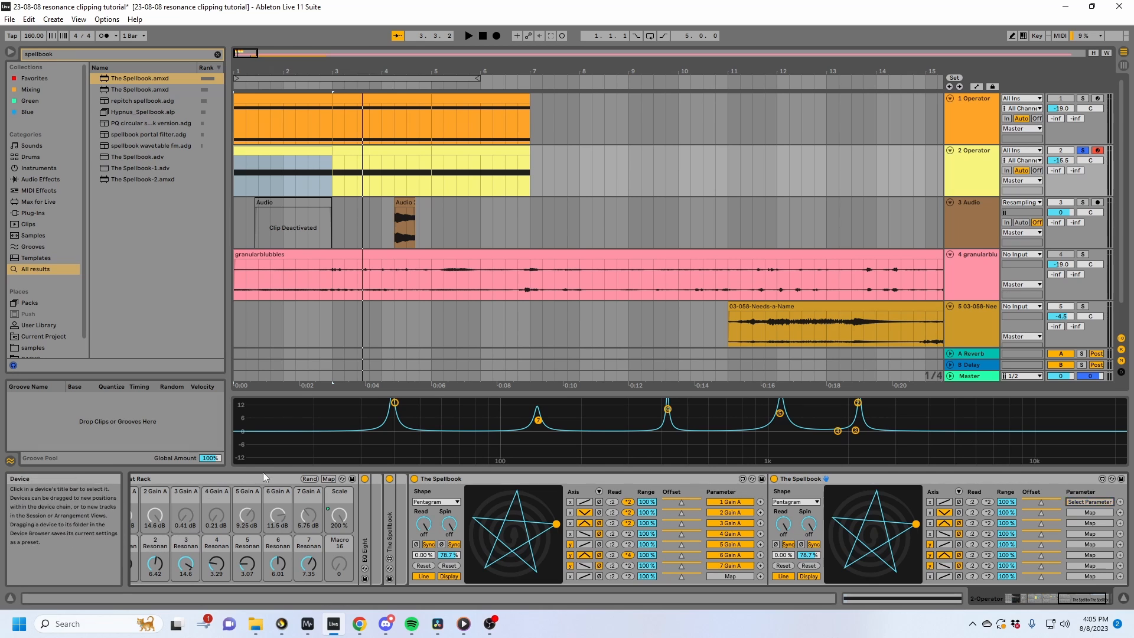
Map the duplicate Spellbook's first seven outputs to 1 Resonance A through 7 Resonance A of the EQ Boost Rack.
double_click(437, 480)
left_click(275, 480)
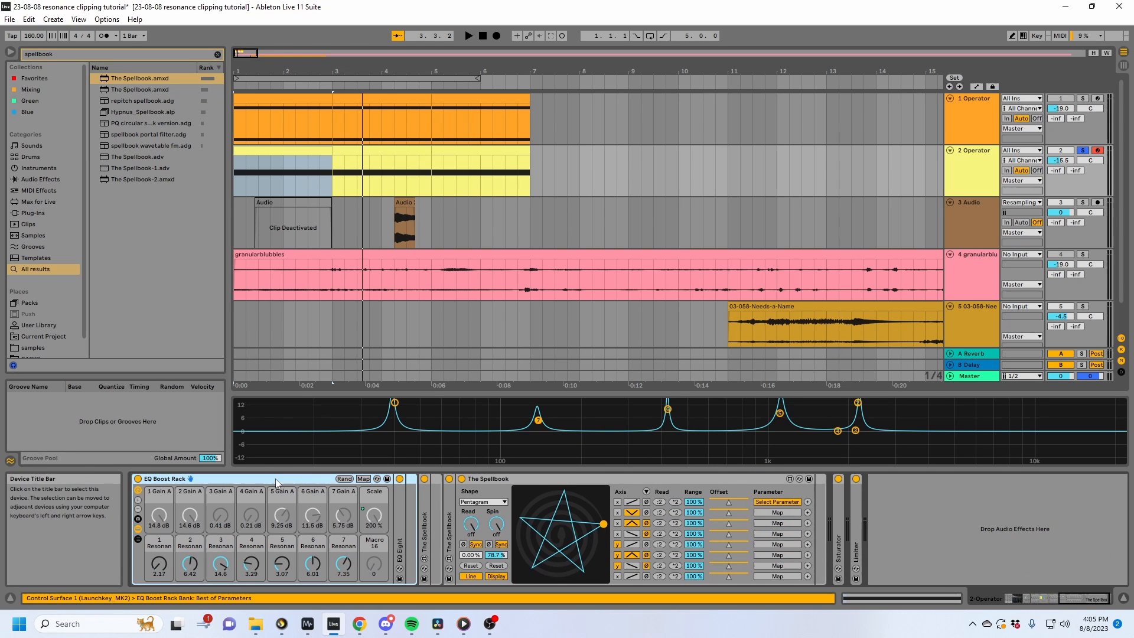
left_click(158, 563)
left_click(189, 563)
left_click(777, 523)
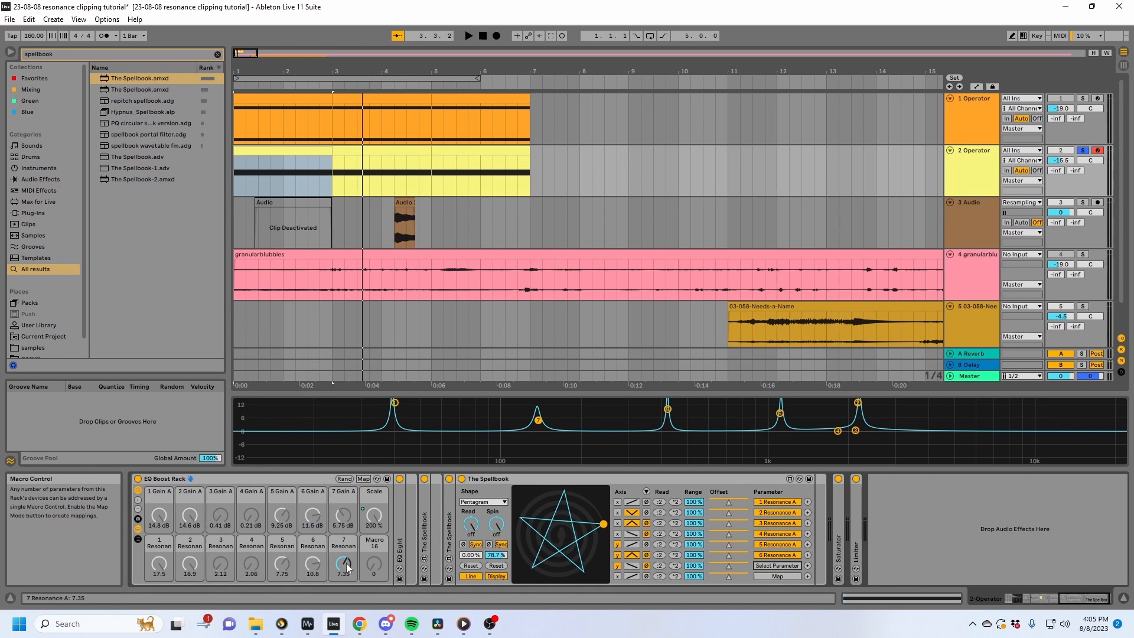
left_click(343, 563)
Collapse the Resonance Booster and move both new Spellbook devices from the Left chain into the Right chain.
left_click(515, 479)
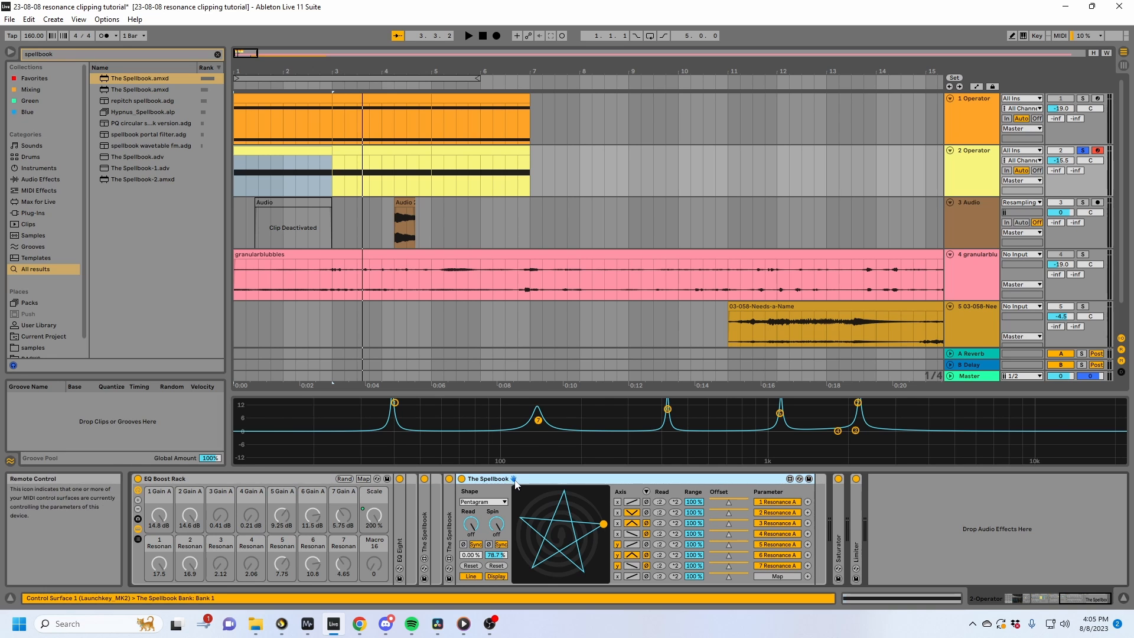
key("Left")
key("Left")
key("Left")
key("ctrl+g")
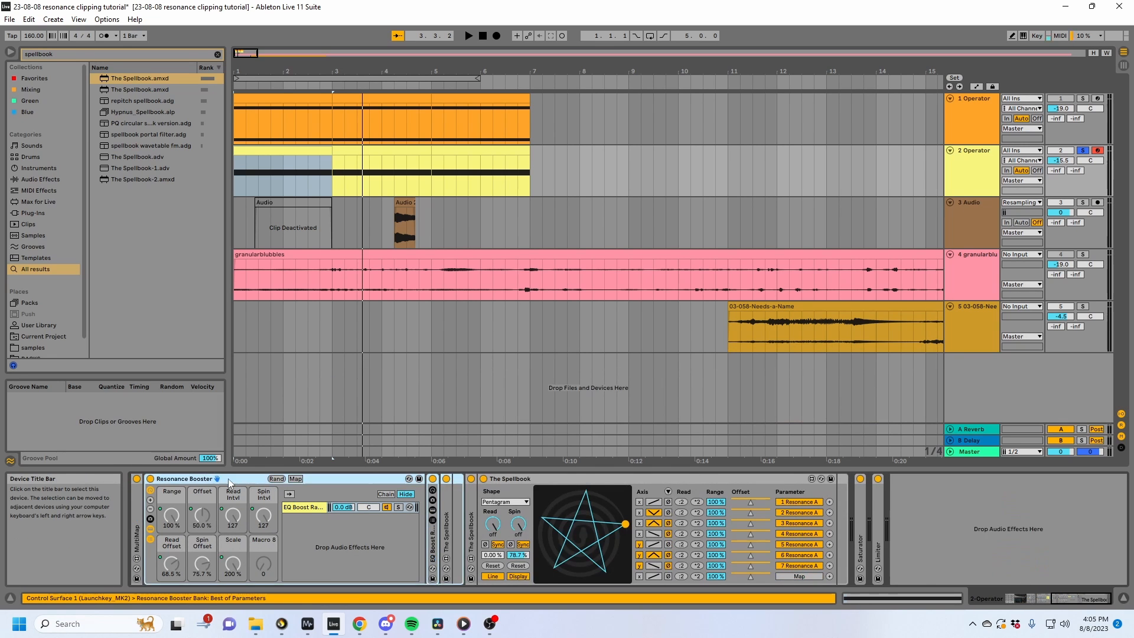
key("Left")
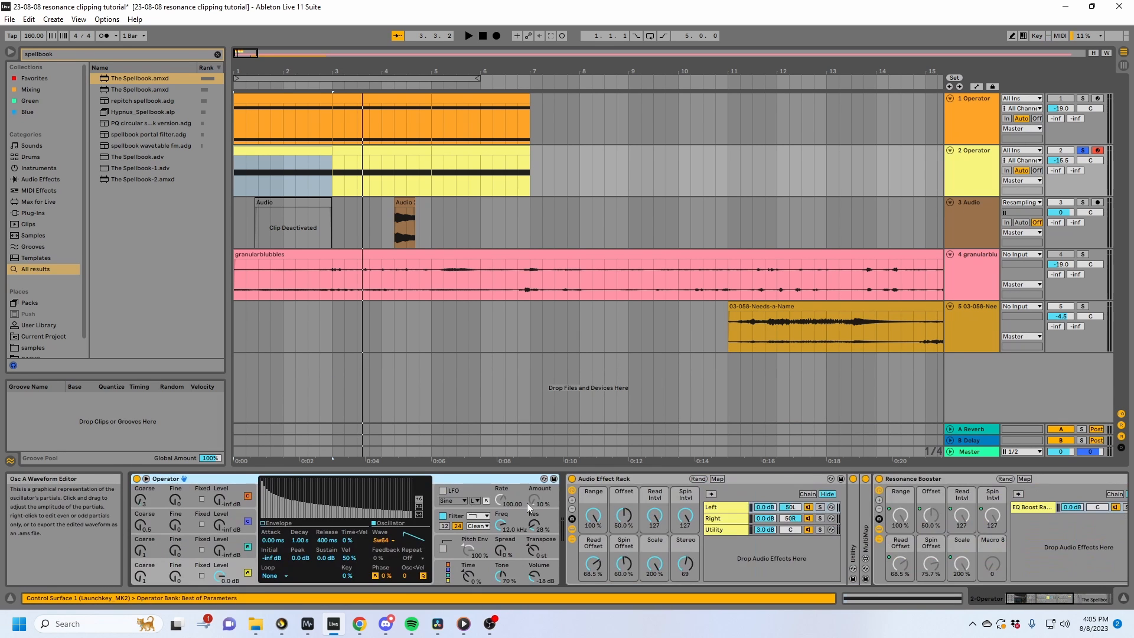
double_click(593, 481)
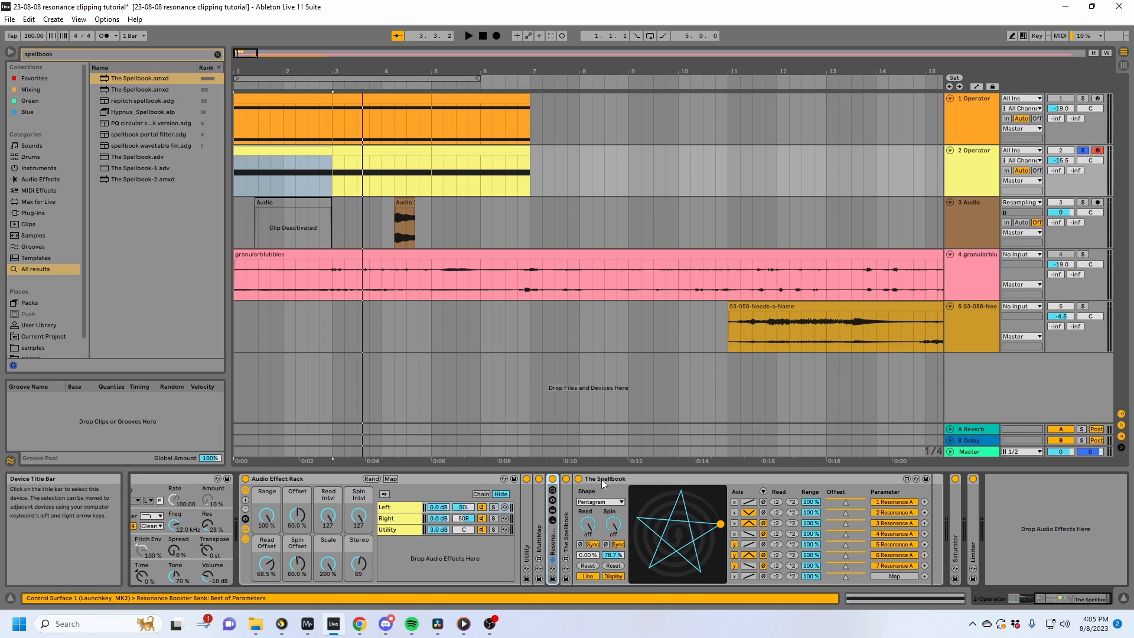
left_click(602, 479)
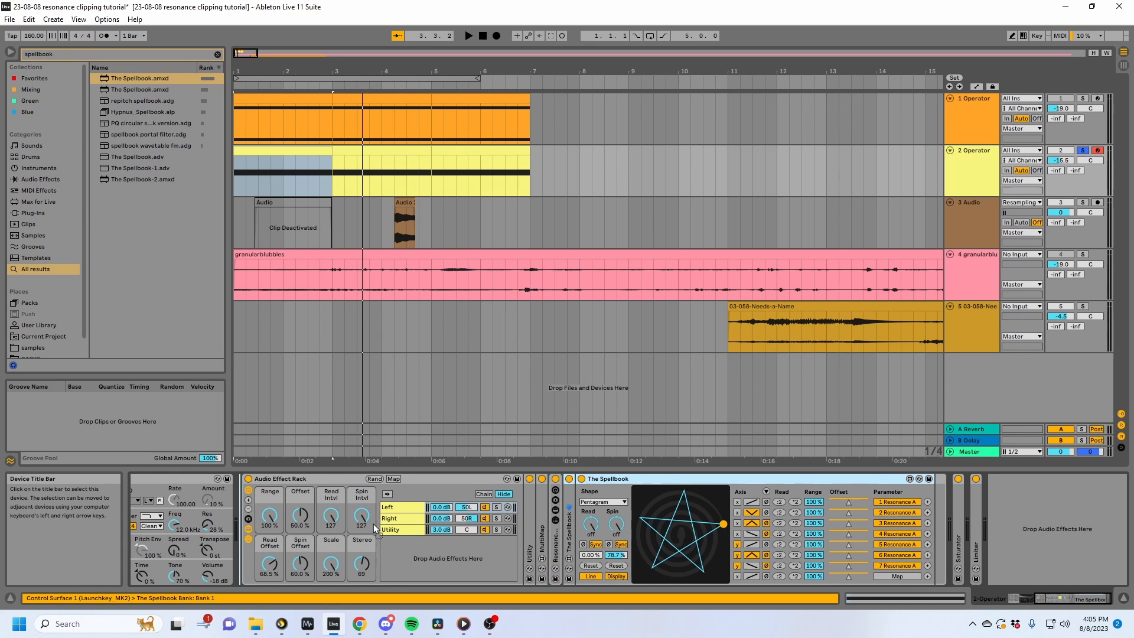
left_click(397, 519)
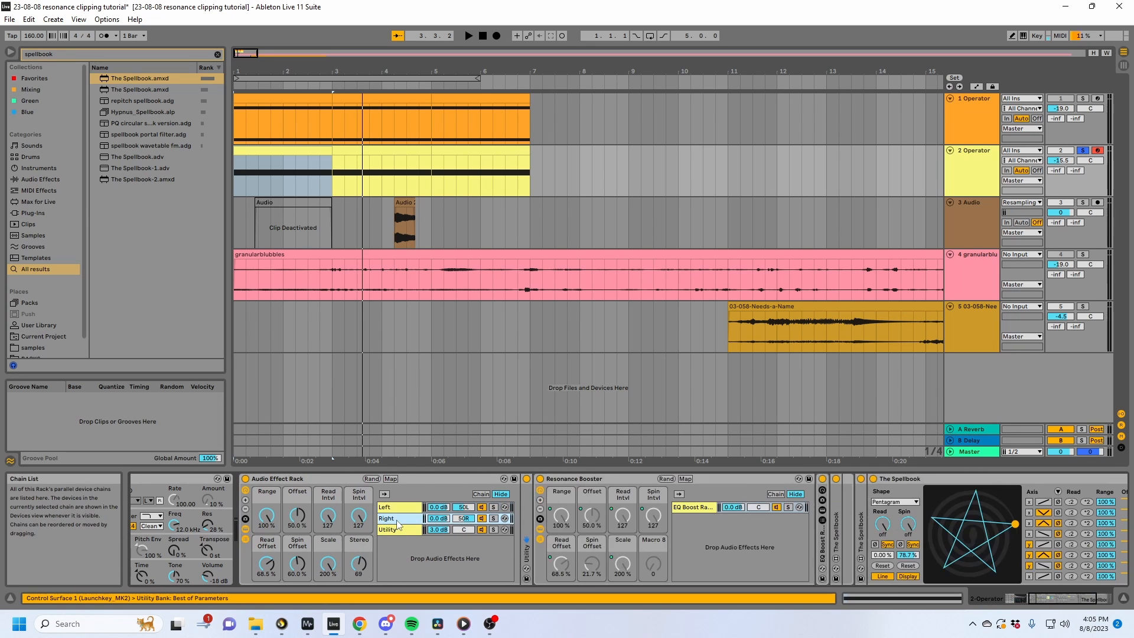
Expand the gain-mapped Spellbook and the EQ Boost Rack inside the Right chain's Resonance Booster.
double_click(582, 478)
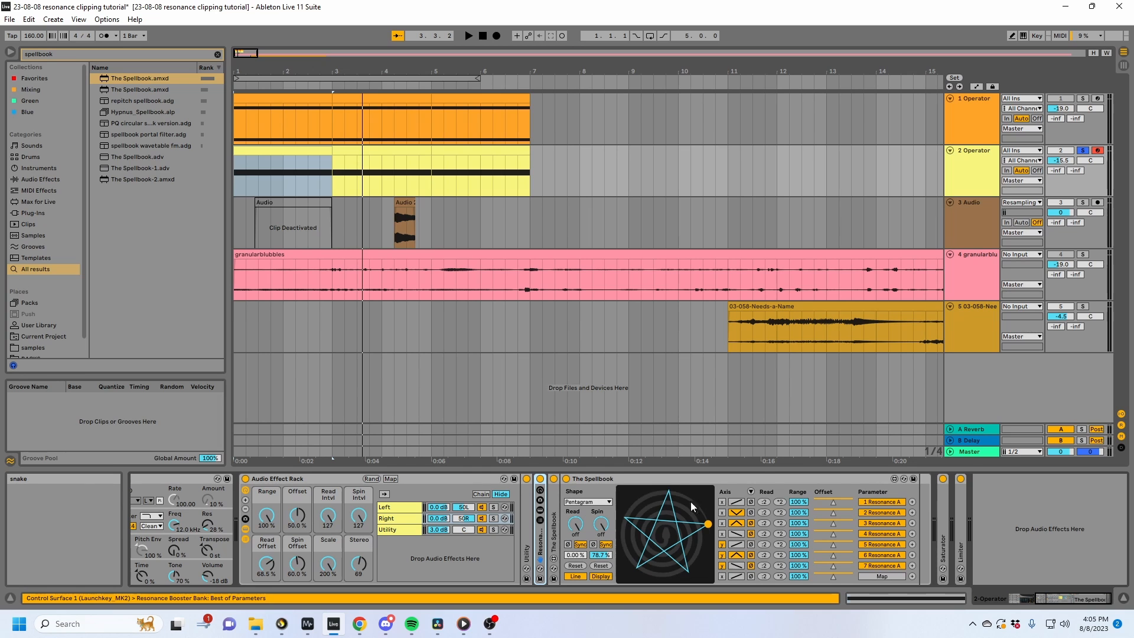
double_click(554, 521)
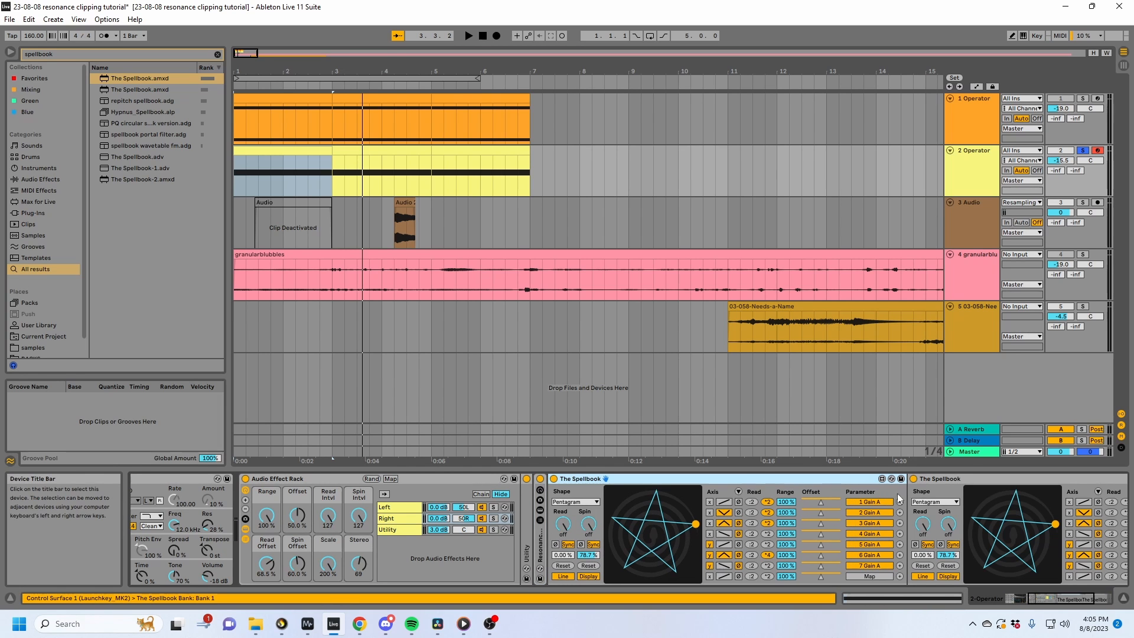
double_click(540, 555)
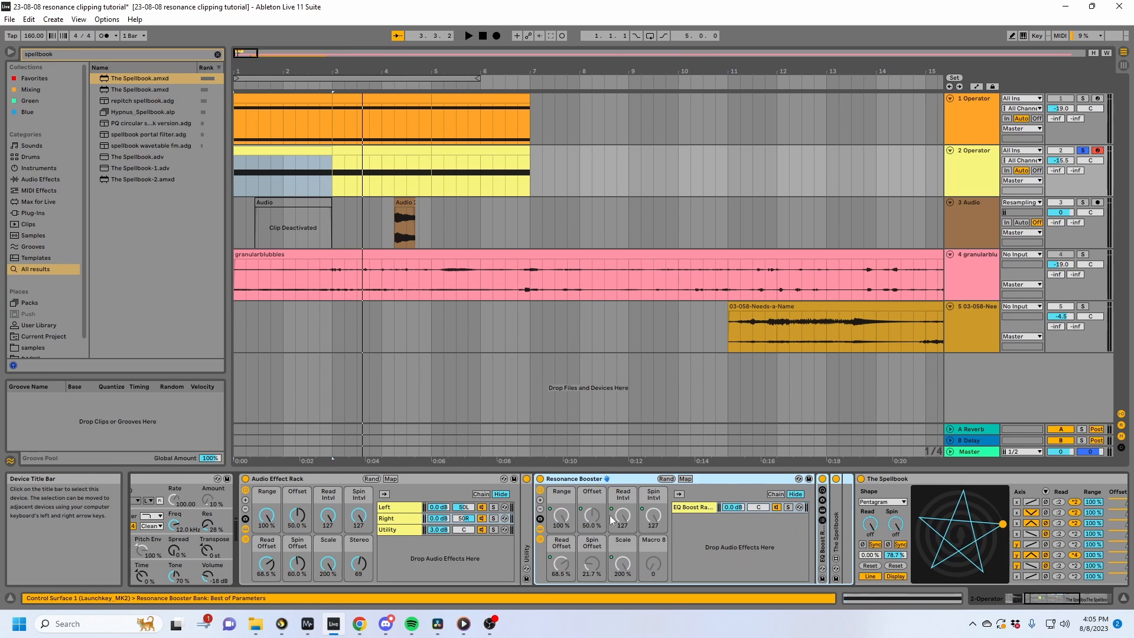
key("Right")
key("Right")
key("Right")
key("Right")
key("Left")
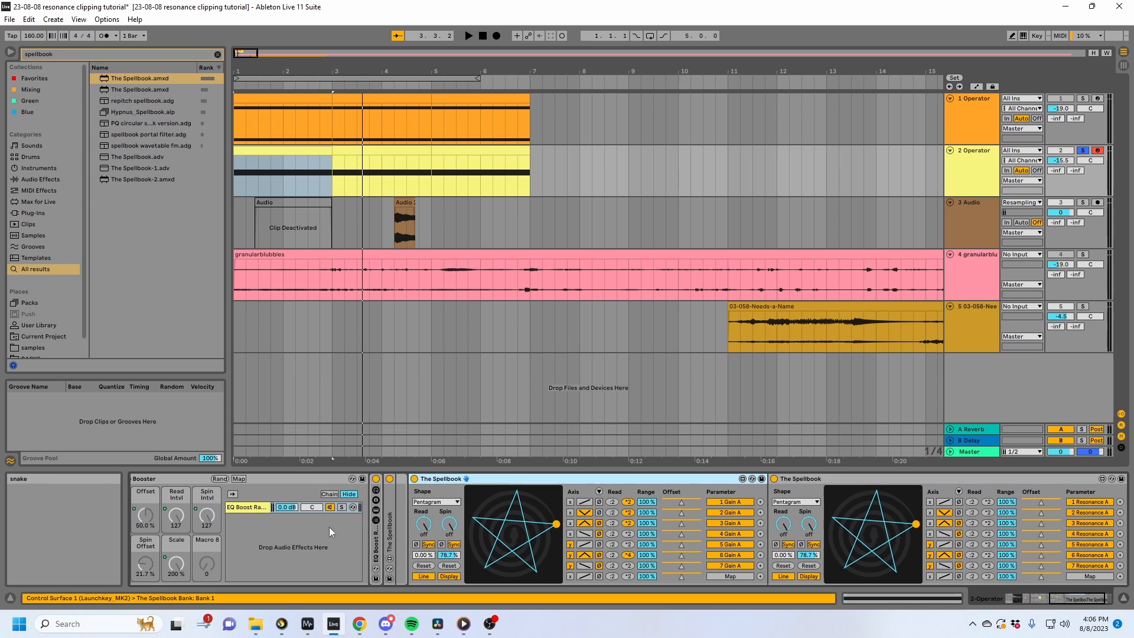
double_click(371, 541)
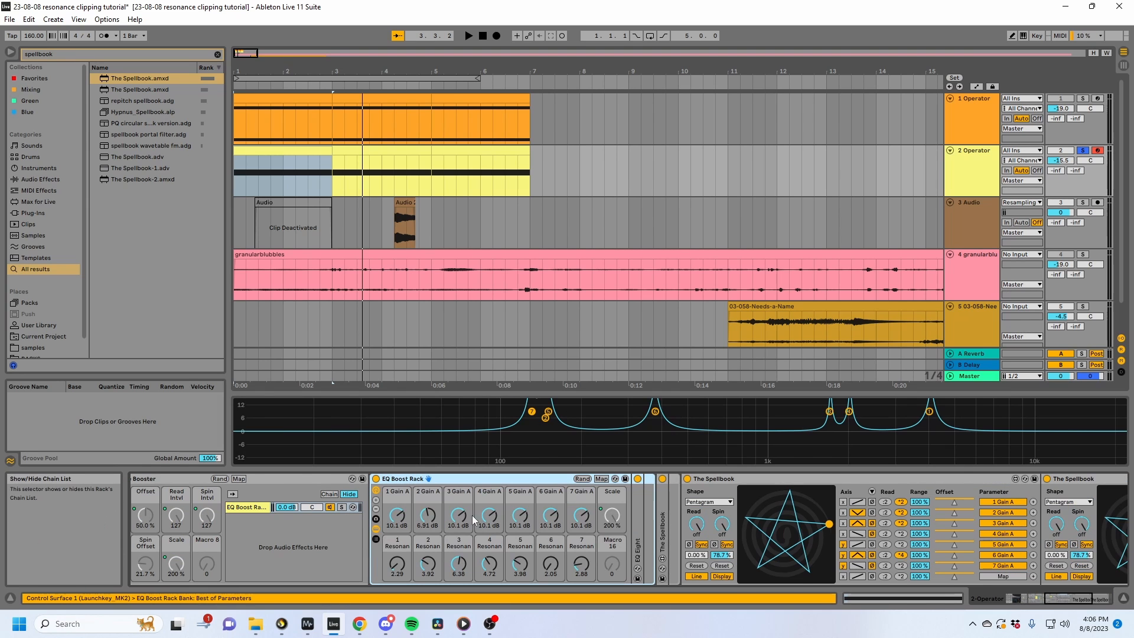
Add secondary mappings on the gain Spellbook to 1 Gain A through 7 Gain A of the Right chain's EQ Boost Rack.
left_click(1032, 502)
left_click(1029, 502)
left_click(397, 515)
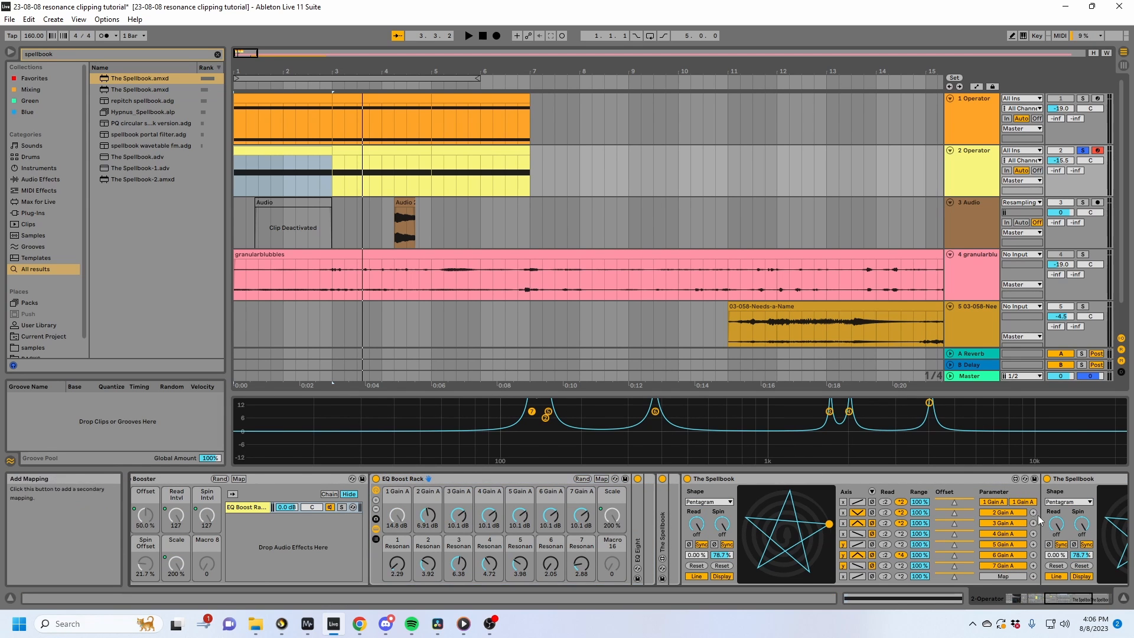
left_click(432, 519)
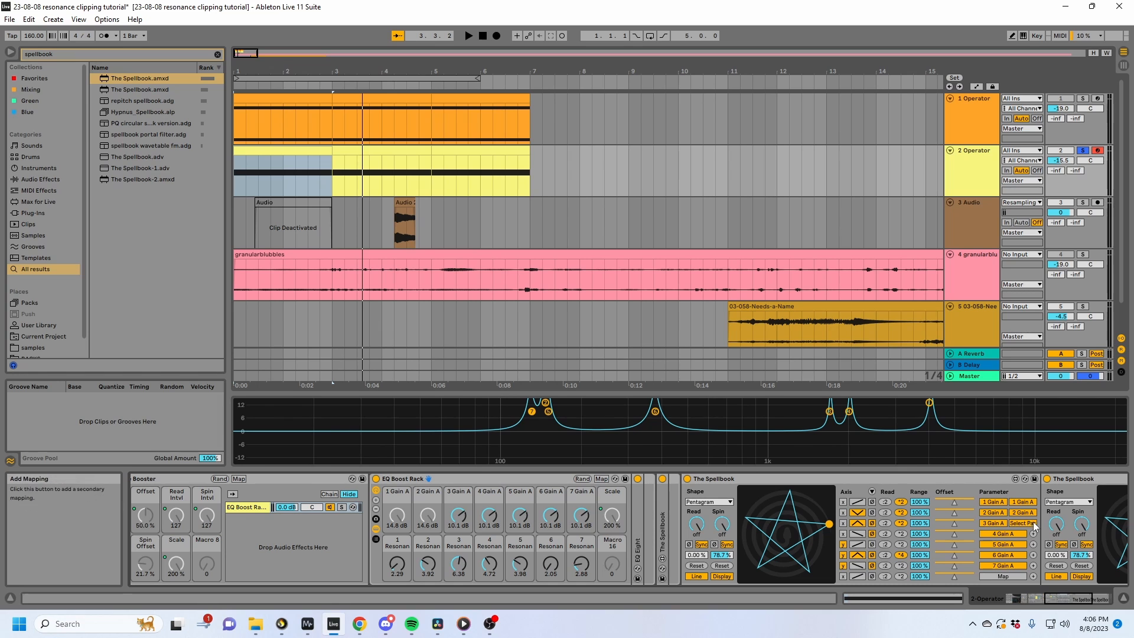
left_click(458, 515)
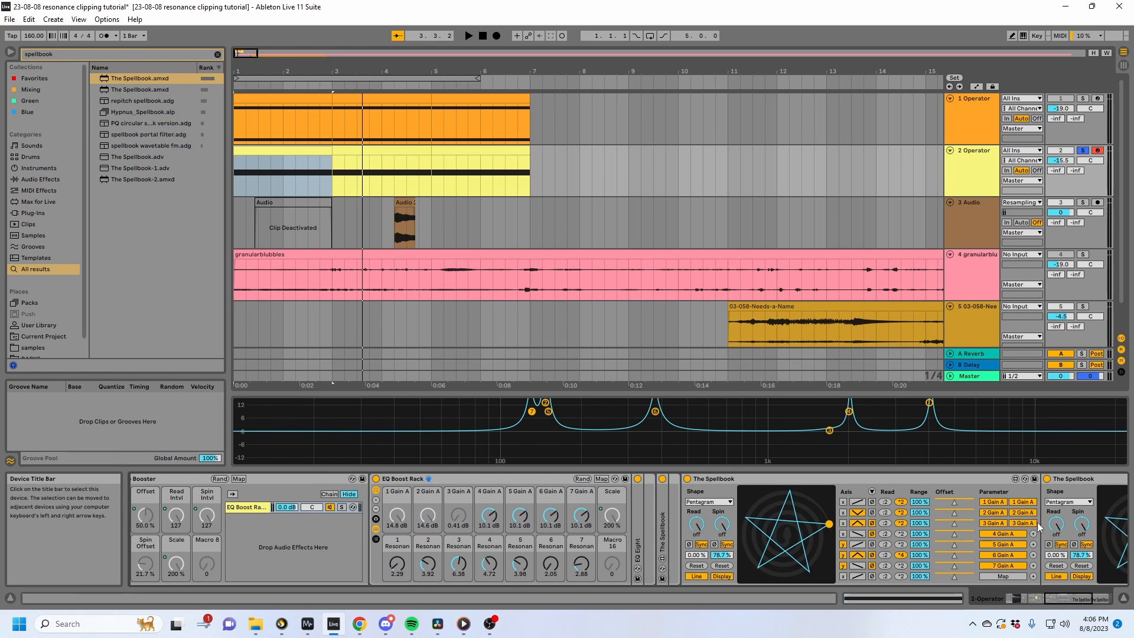
left_click(490, 517)
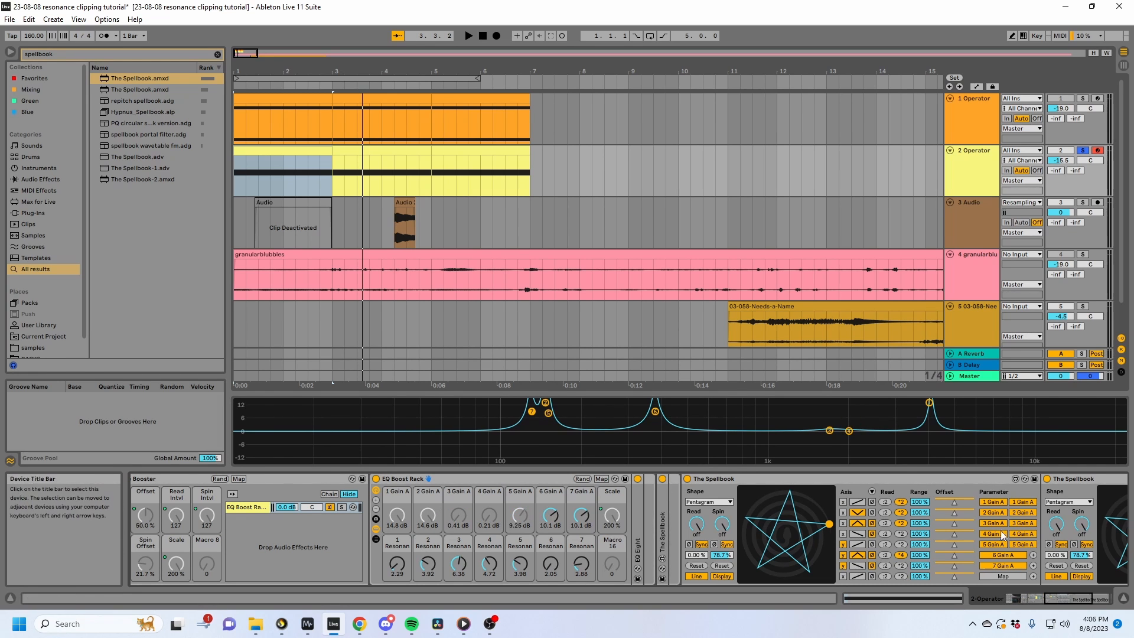
left_click(551, 515)
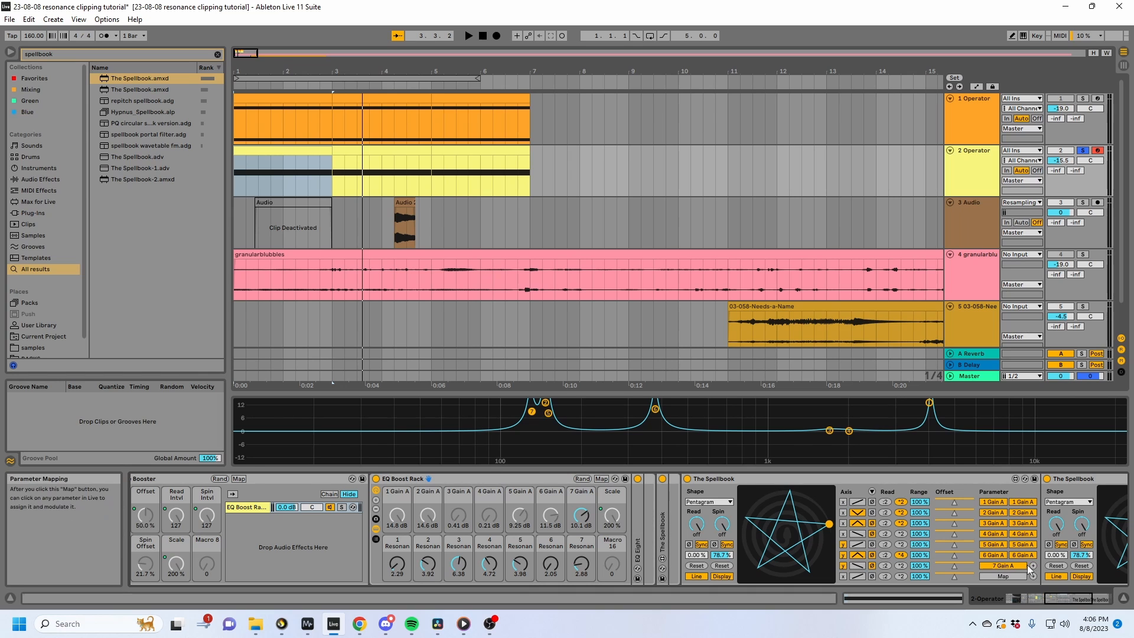
left_click(1029, 569)
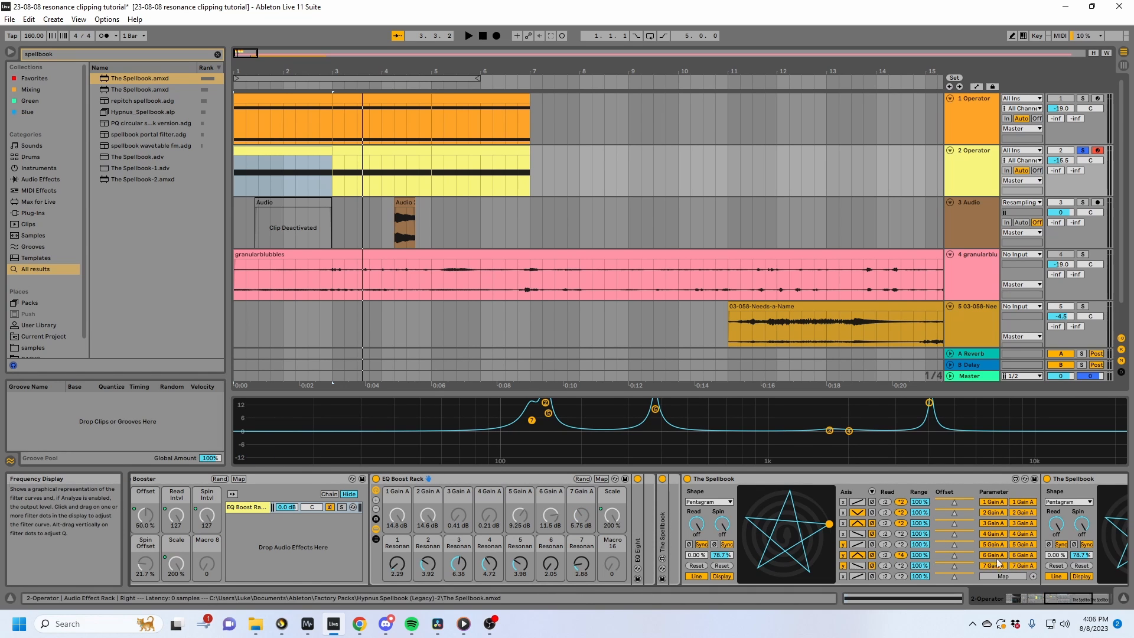
Expand the resonance Spellbook and add secondary mappings to 1 Resonance A through 3 Resonance A of the Right chain's EQ Boost Rack.
left_click(909, 478)
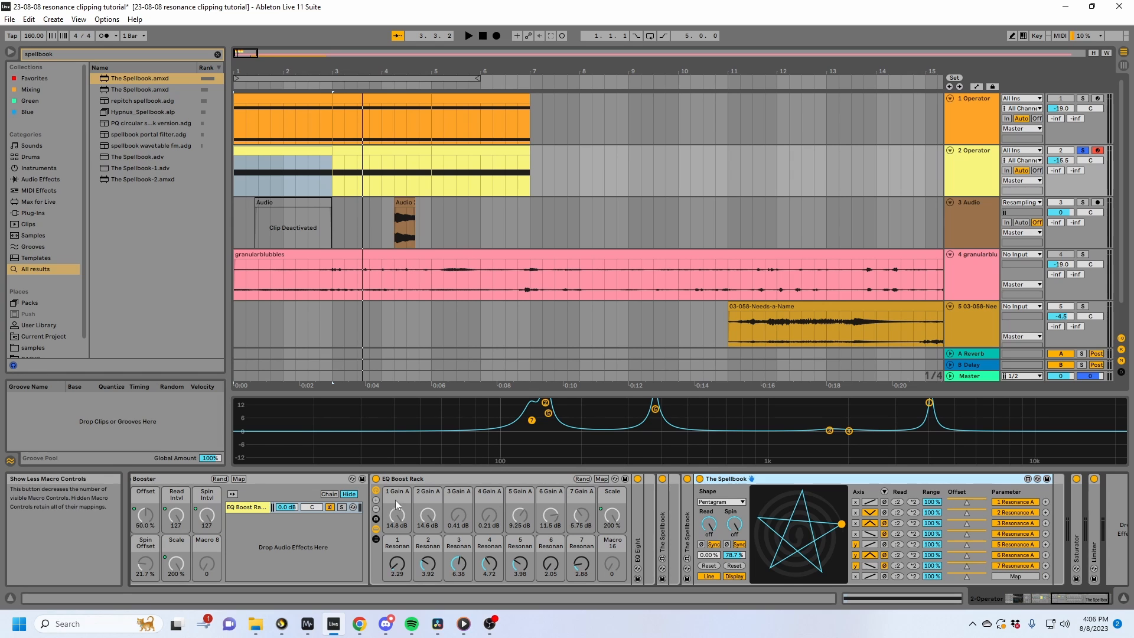
left_click(1046, 502)
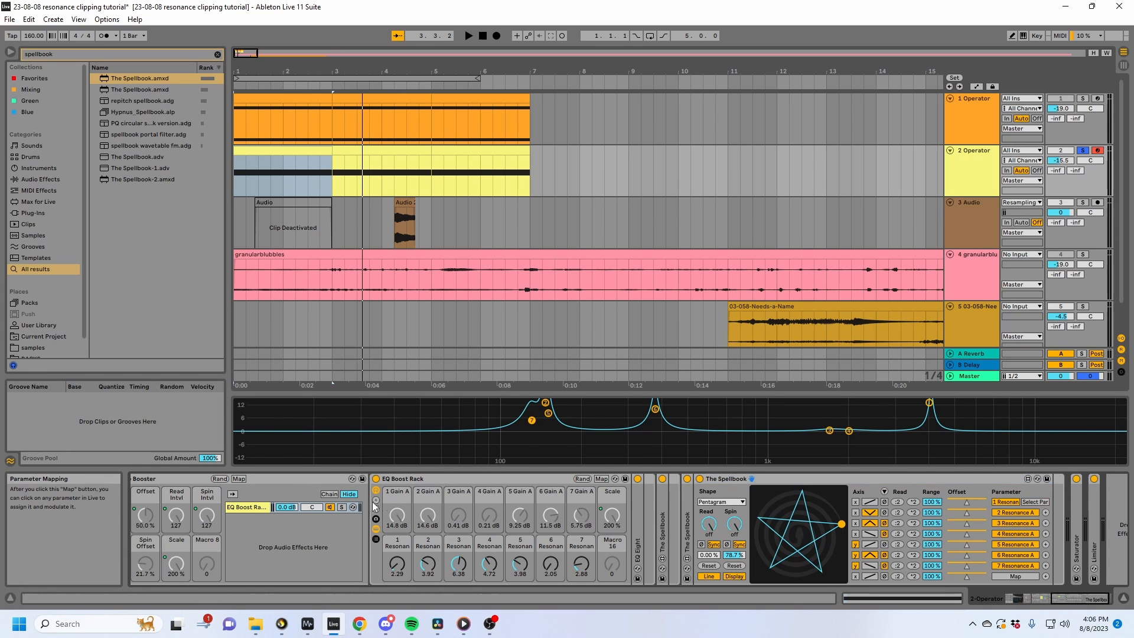
left_click(407, 565)
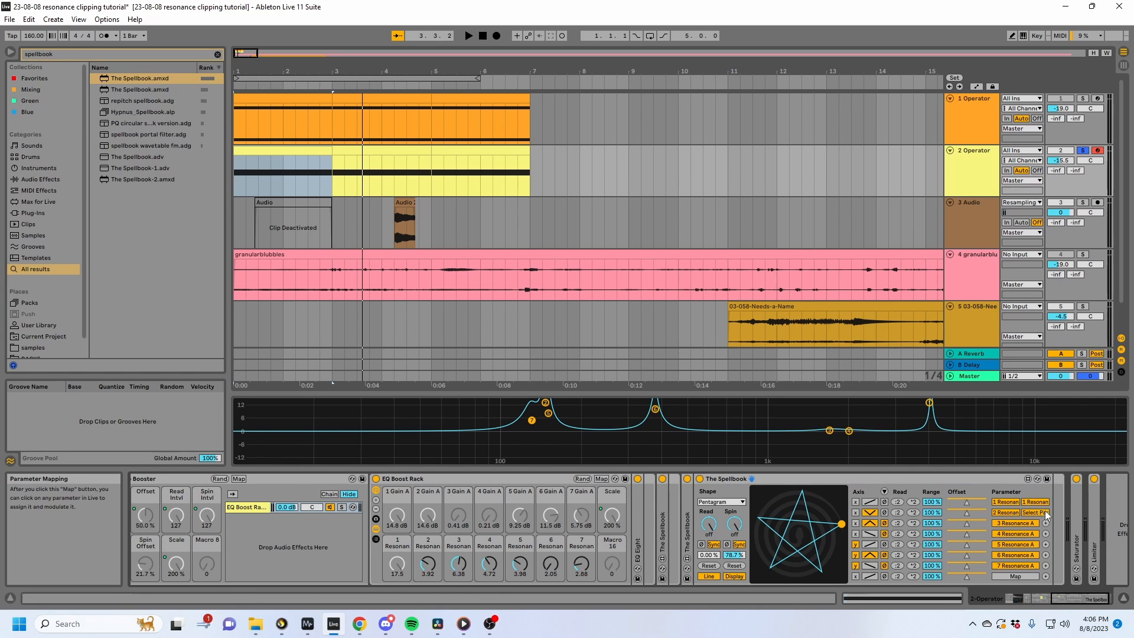
left_click(428, 562)
left_click(1046, 524)
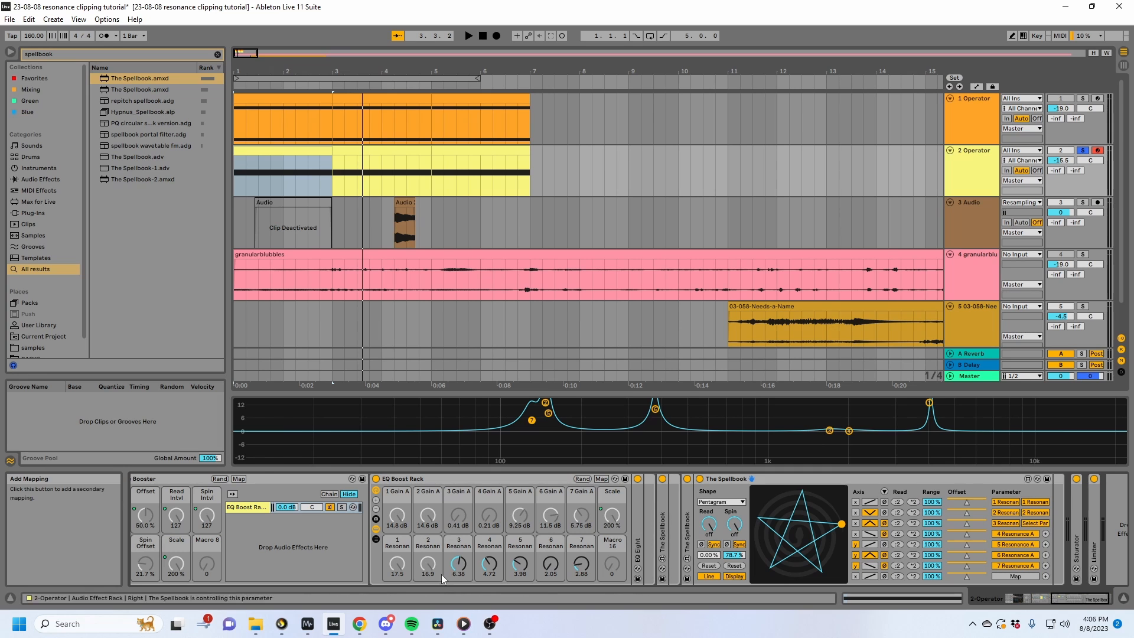
left_click(458, 564)
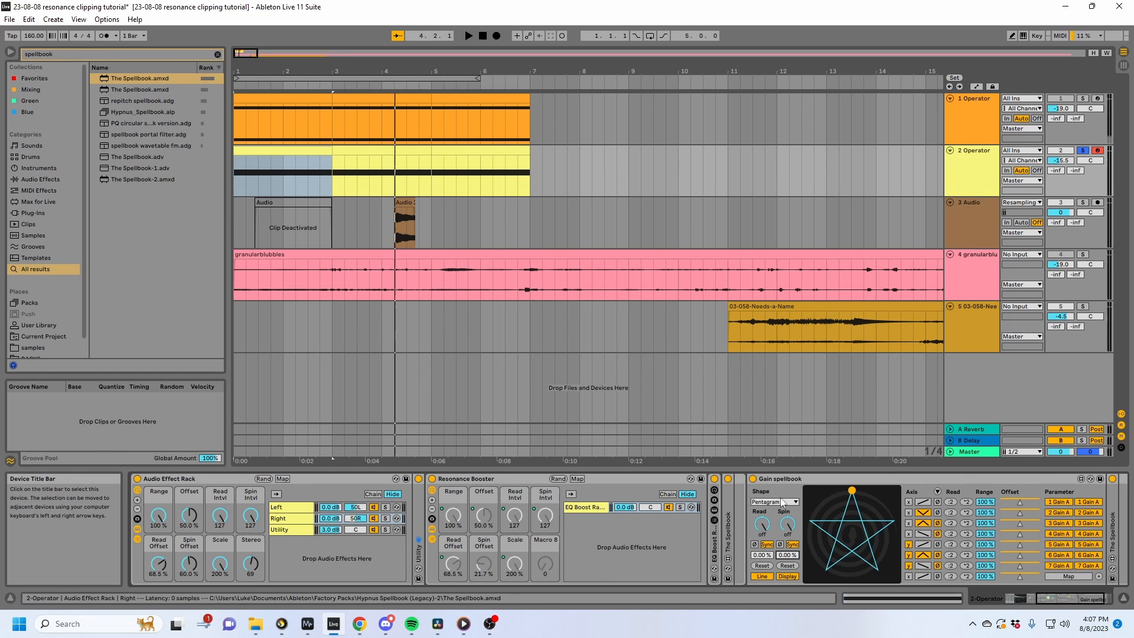
Try the Valknut shape on the Gain spellbook, settle on Hexagram, and collapse the device.
left_click(774, 502)
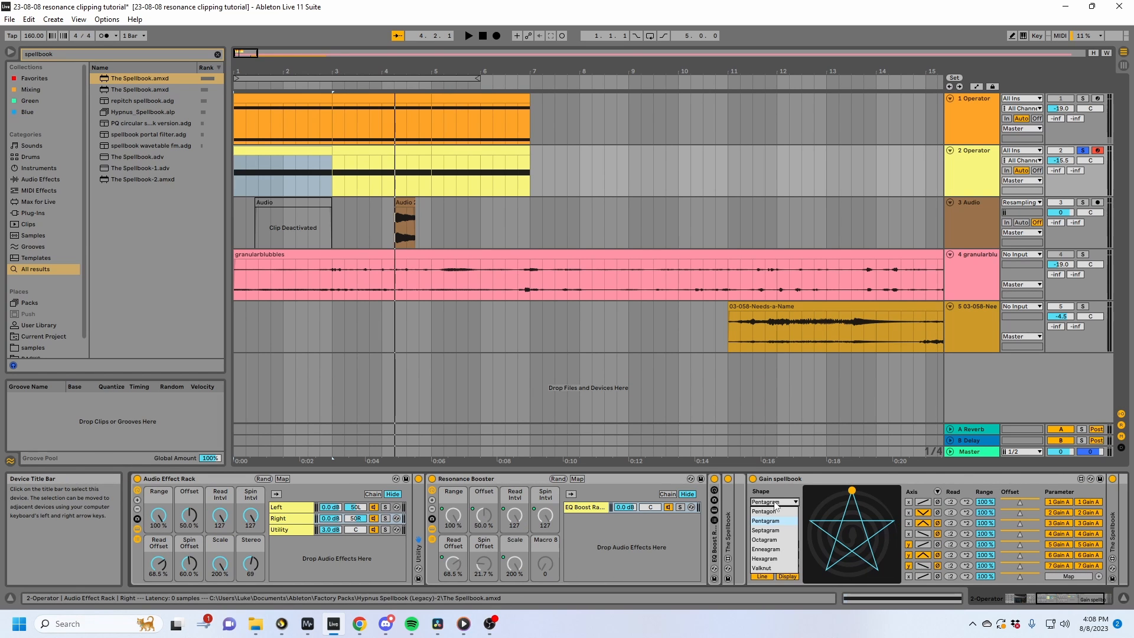
left_click(775, 568)
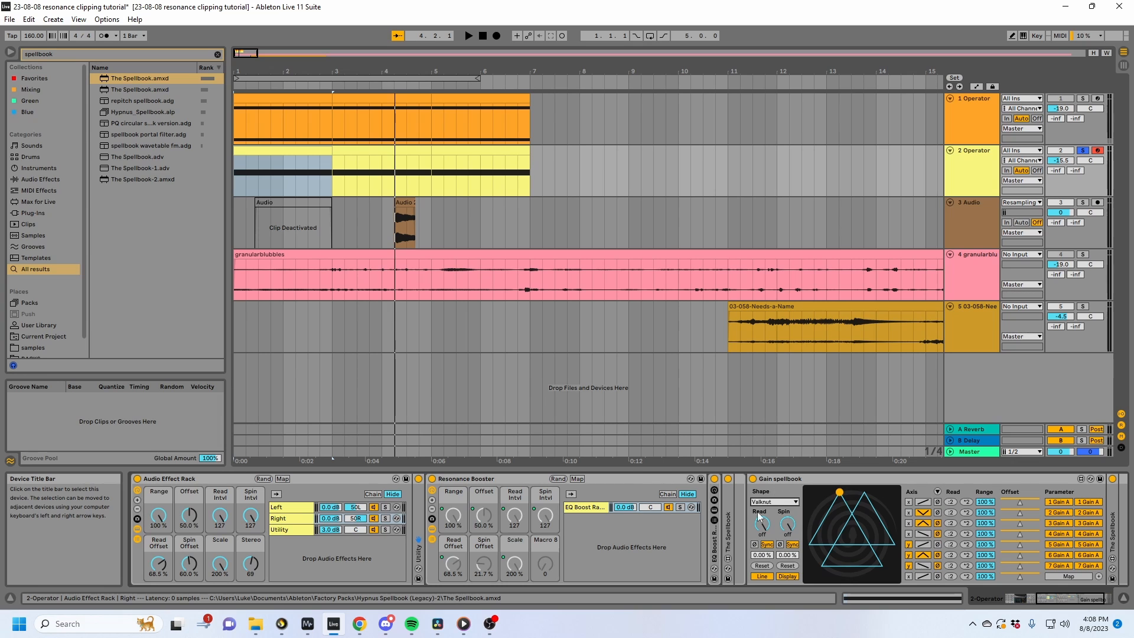
left_click(767, 502)
left_click(768, 559)
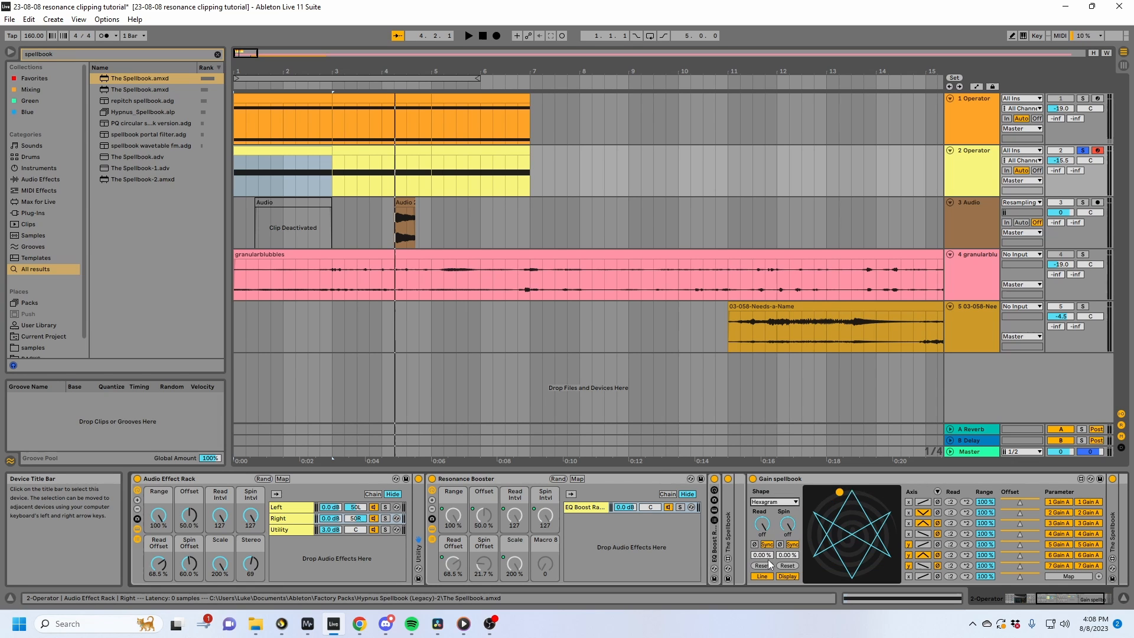
double_click(802, 480)
Expand the resonance-mapped Spellbook, set its shape to Hexagram, and collapse it again.
double_click(767, 512)
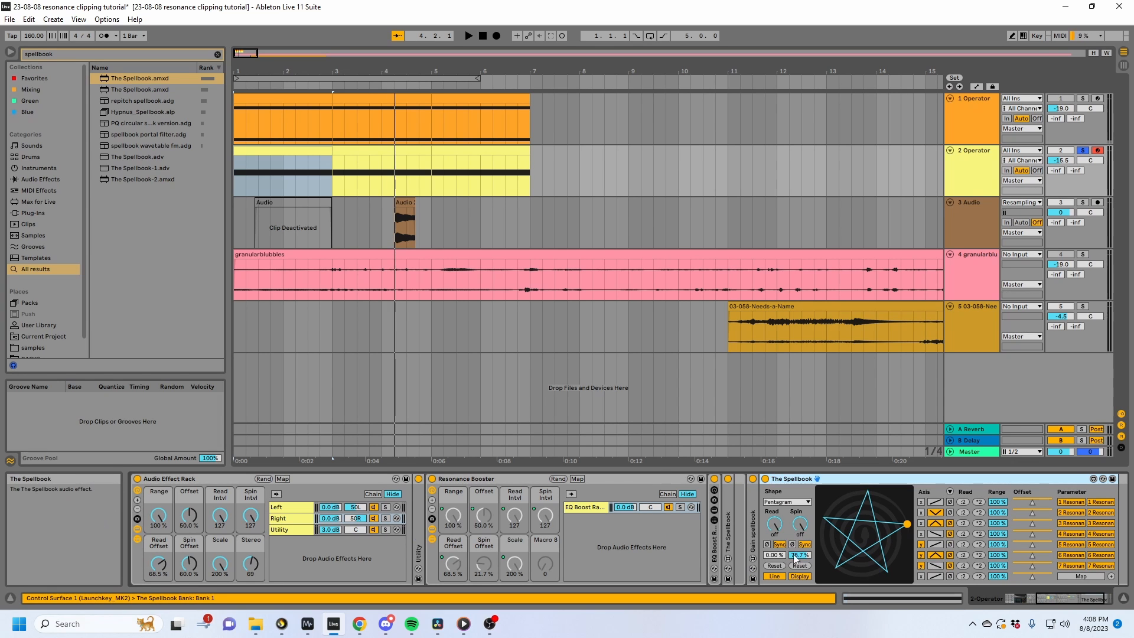
left_click(786, 502)
left_click(787, 559)
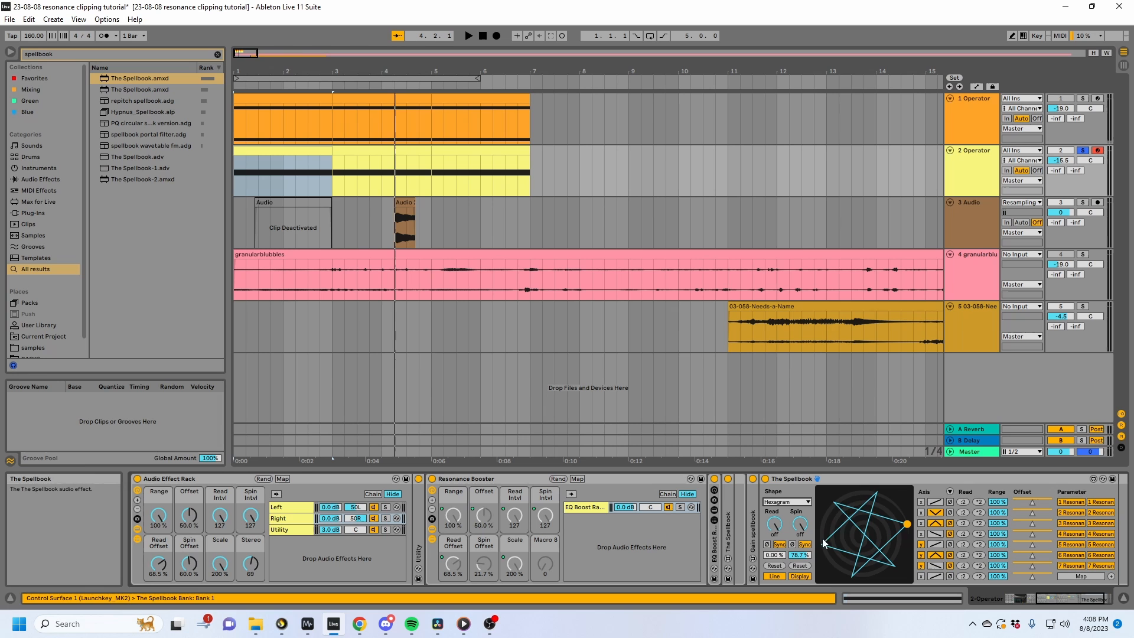
double_click(799, 480)
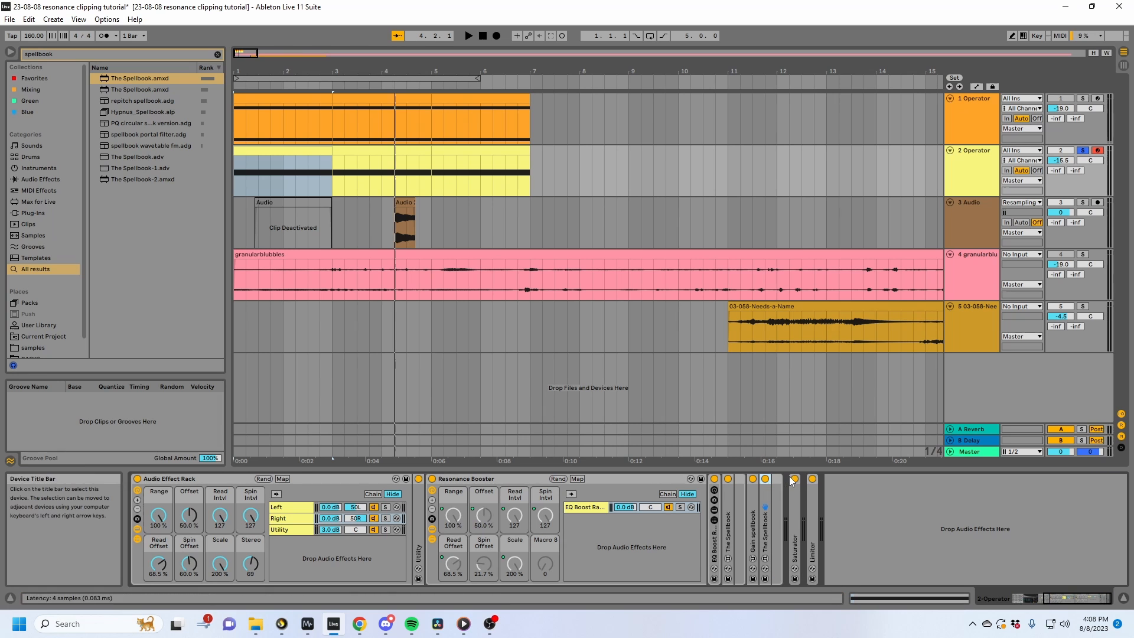
Map the Gain spellbook's Read and Spin Phase Offsets to the outer Audio Effect Rack's Macro 9 and name that macro Filter Seed.
left_click(137, 499)
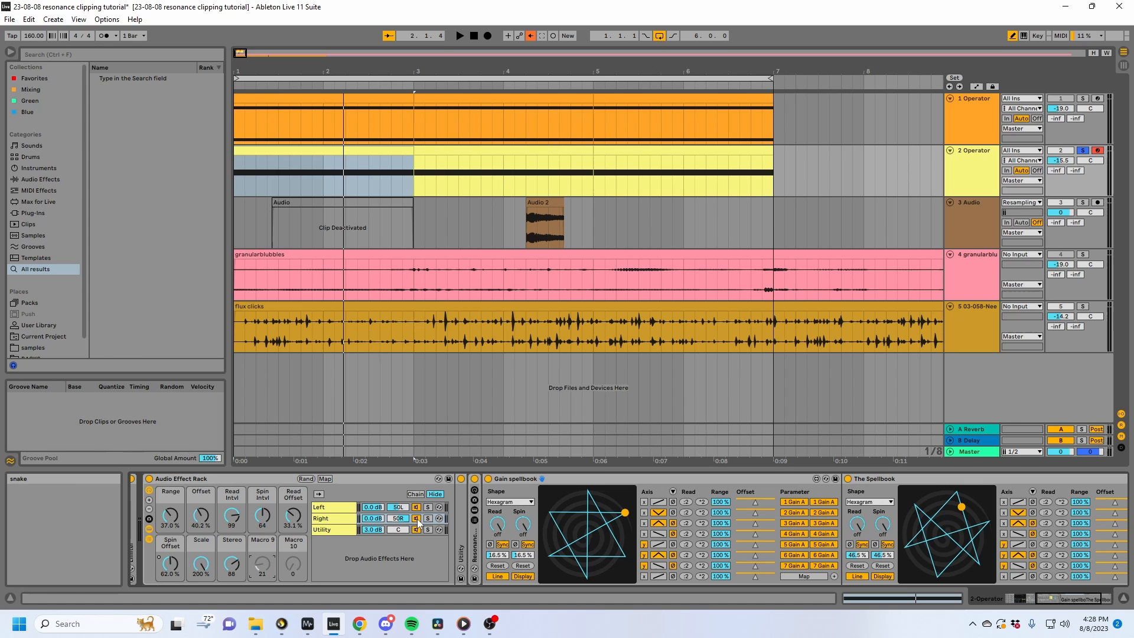
left_click(325, 479)
left_click(497, 554)
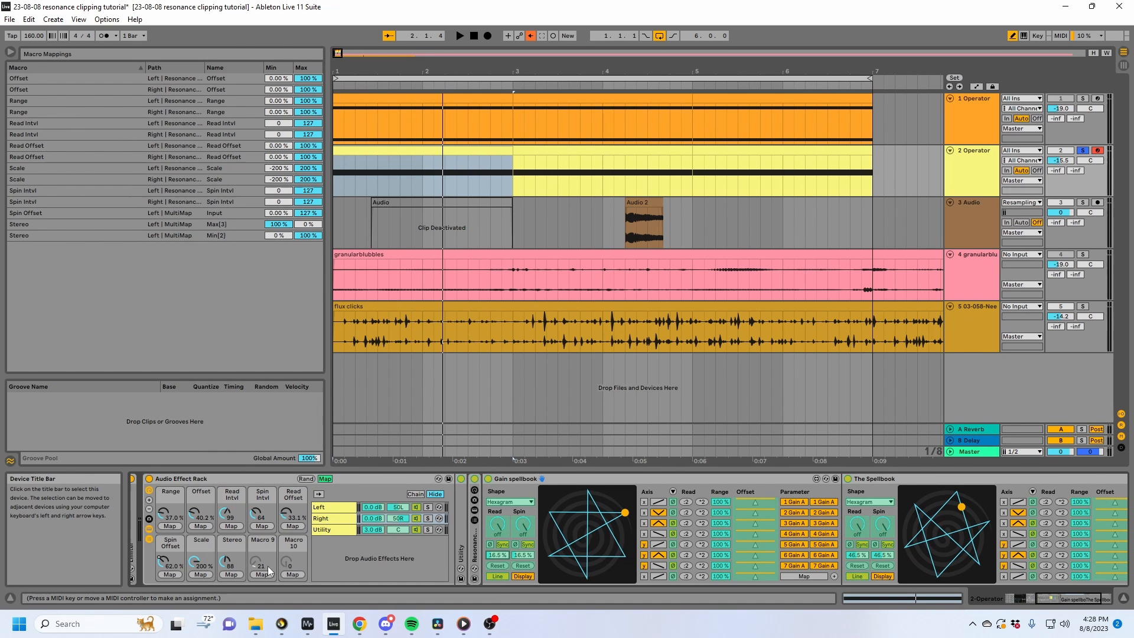
left_click(262, 574)
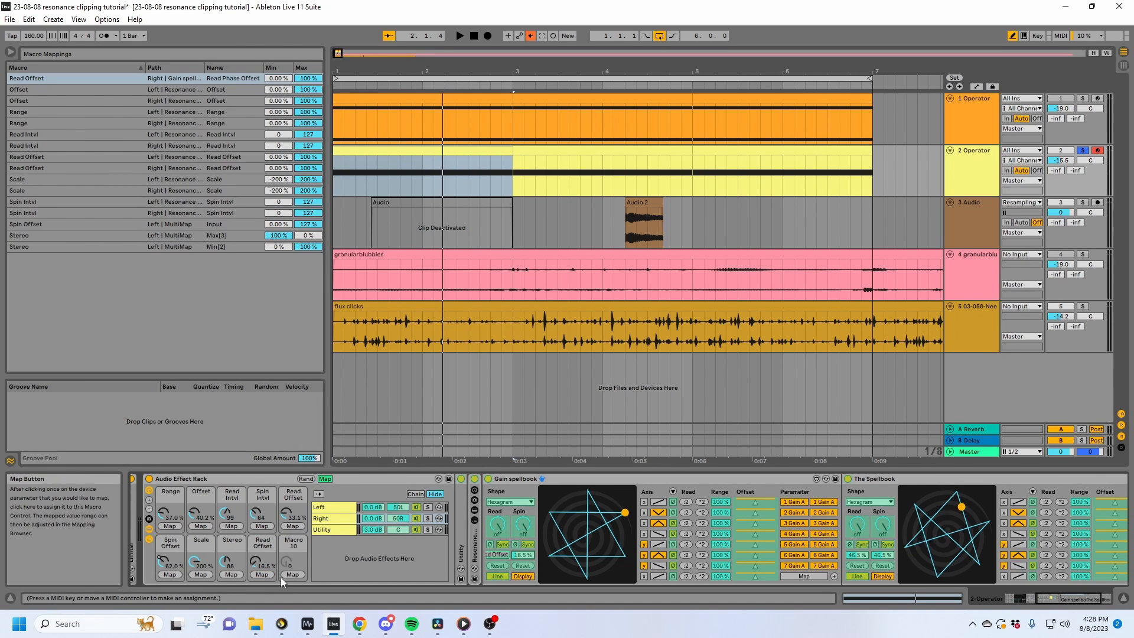
left_click(263, 575)
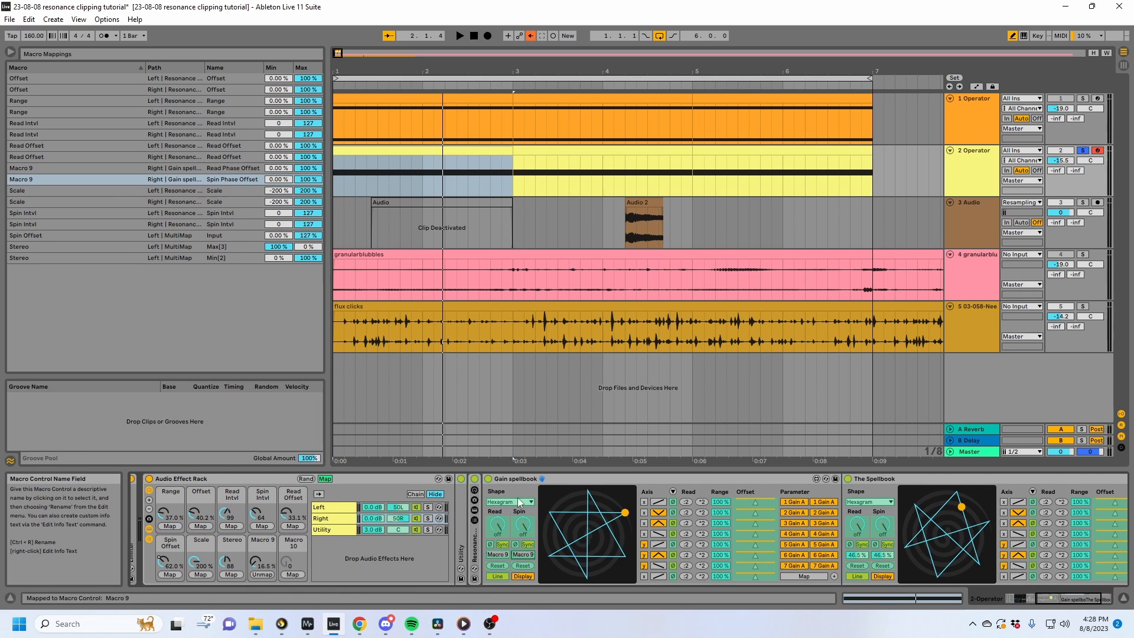
left_click(324, 478)
mouse_move(255, 562)
left_mouse_down()
mouse_move(256, 507)
mouse_move(256, 557)
left_mouse_up()
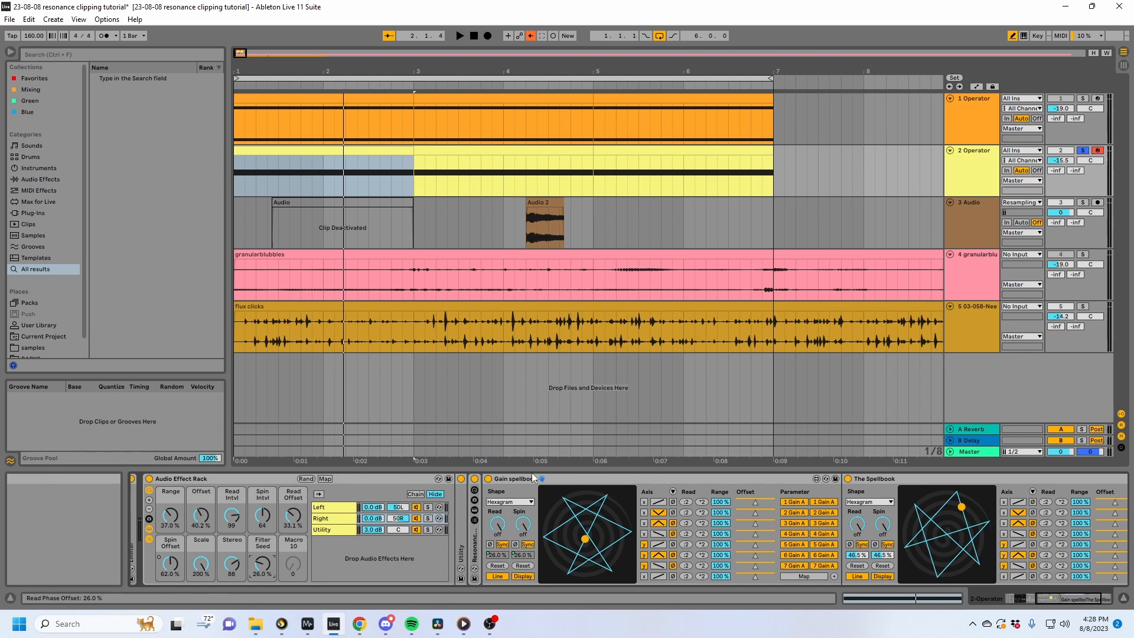
Collapse the Gain spellbook and map the resonance Spellbook's Read and Spin Phase Offsets to the Filter Seed macro.
left_click(512, 480)
key("Delete")
left_click(326, 478)
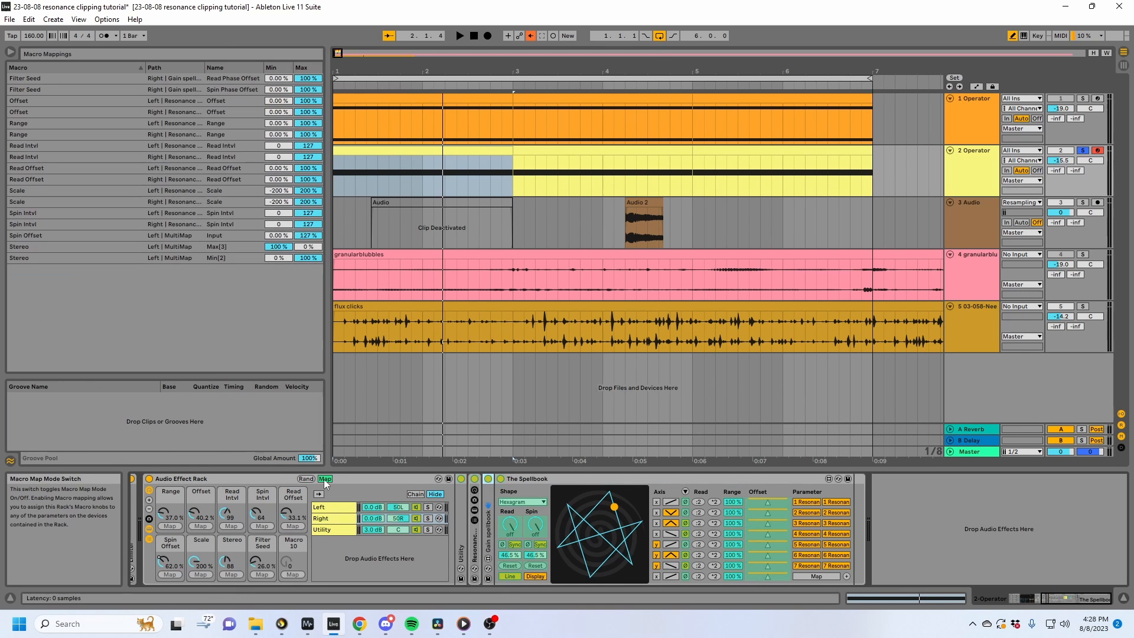
left_click(502, 555)
Test the Filter Seed macro by raising it to 74.0% and lowering it to about 44.9%.
left_click_drag(263, 565, 263, 546)
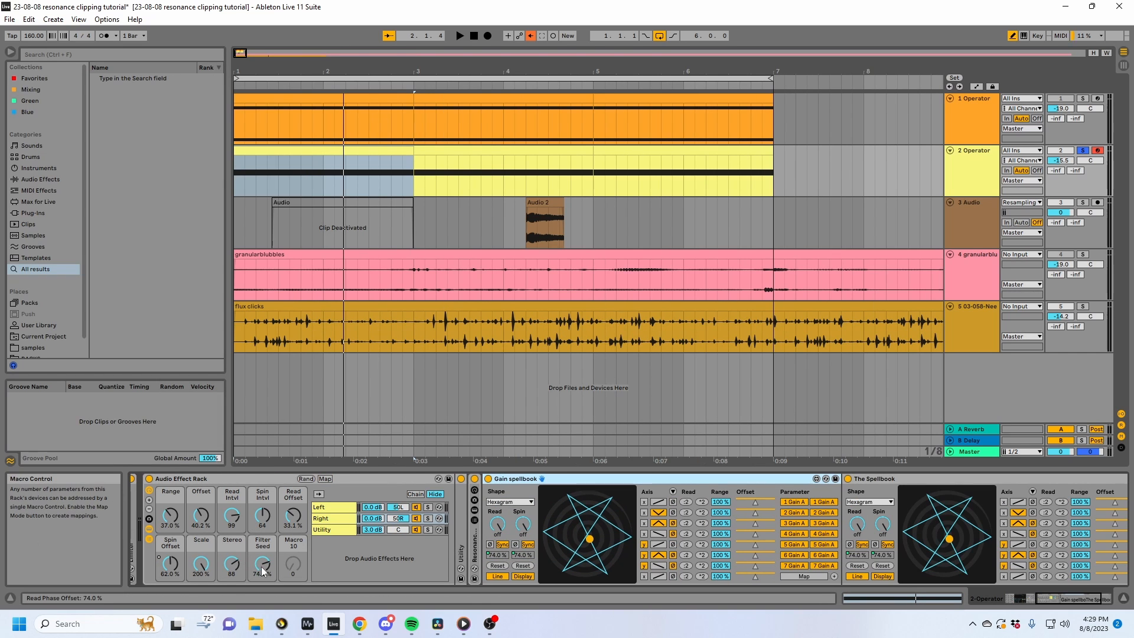
left_click_drag(263, 565, 263, 572)
key("Down")
key("Down")
key("Down")
key("Down")
key("Down")
key("Down")
key("Down")
key("Down")
key("Down")
key("Down")
key("Down")
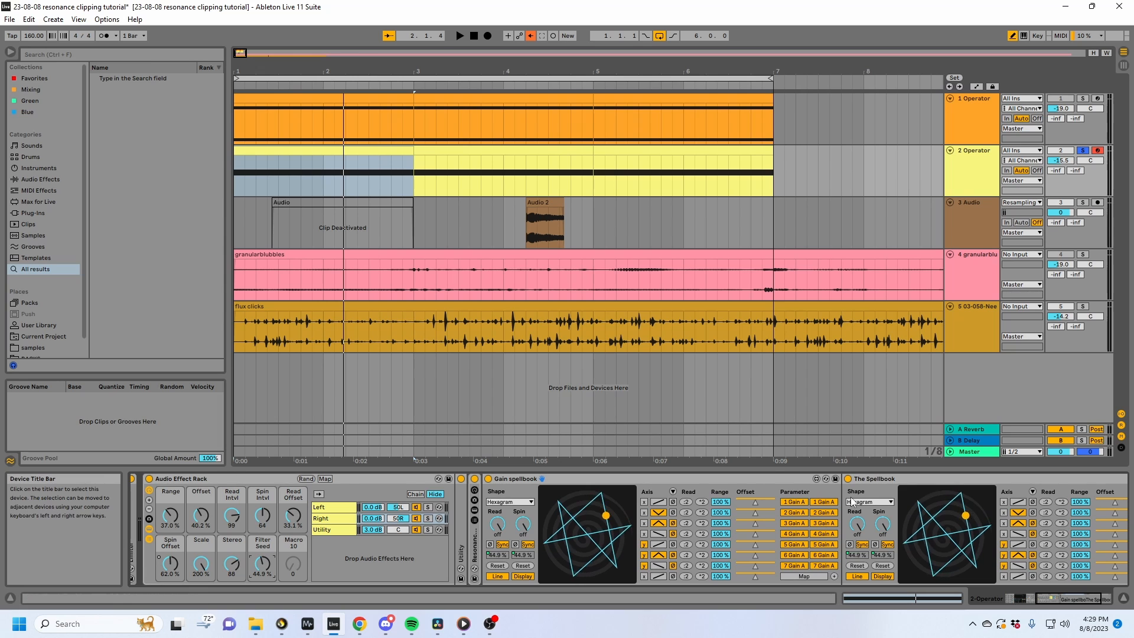
Collapse the Gain spellbook, show the resonance Spellbook's per-output phase settings, and set the first output's Read phase to 73.2%.
left_click(709, 476)
key("Delete")
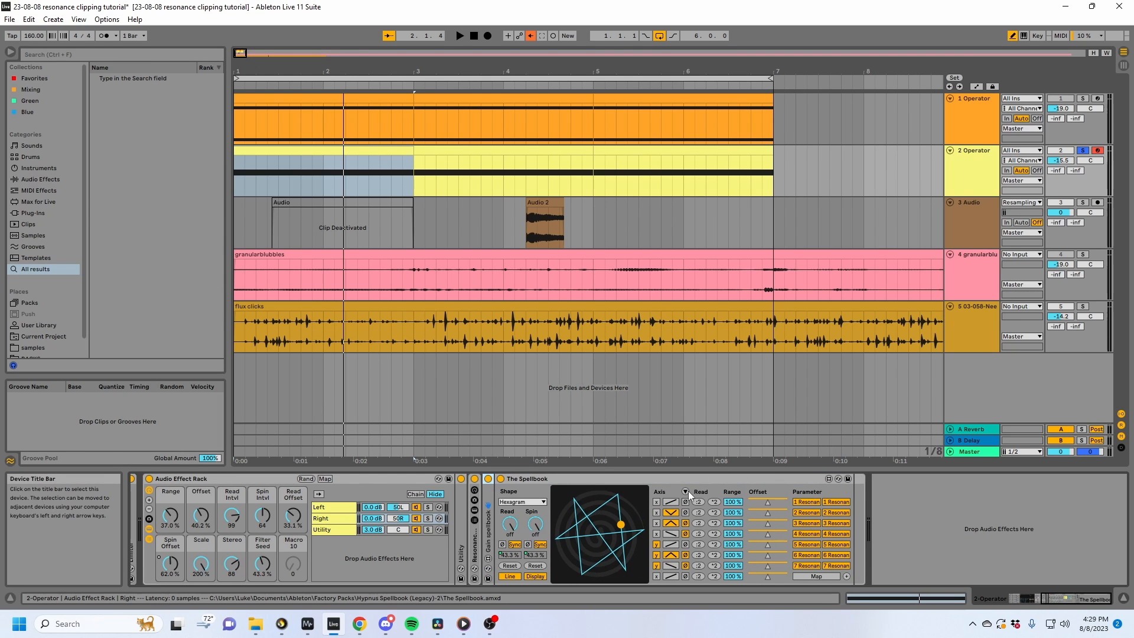
left_click(686, 491)
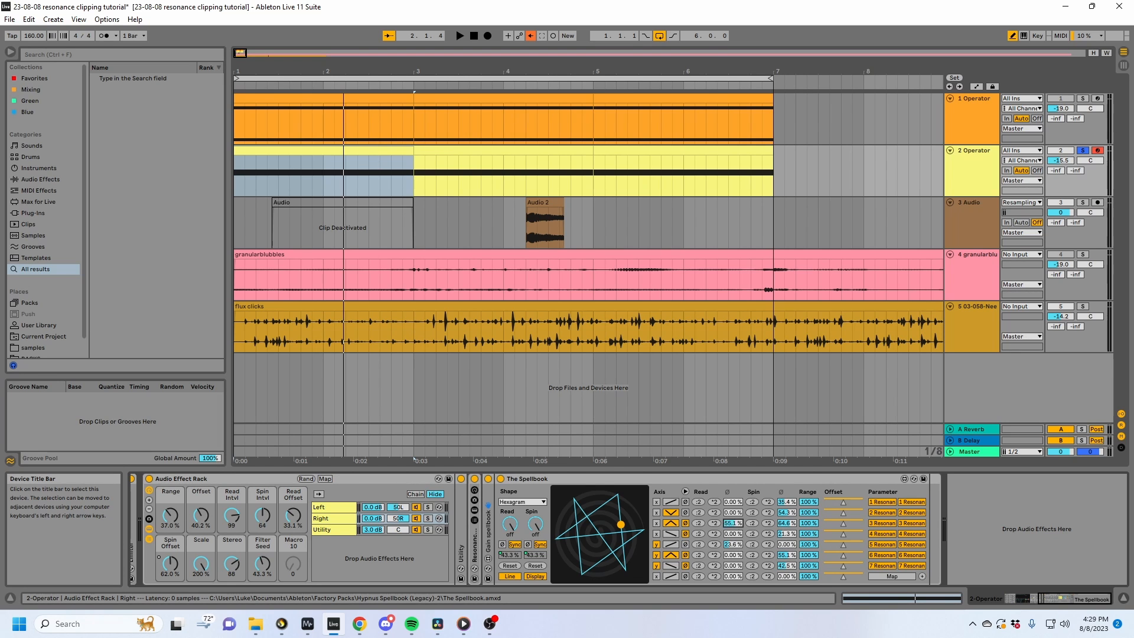
left_click_drag(733, 556, 733, 502)
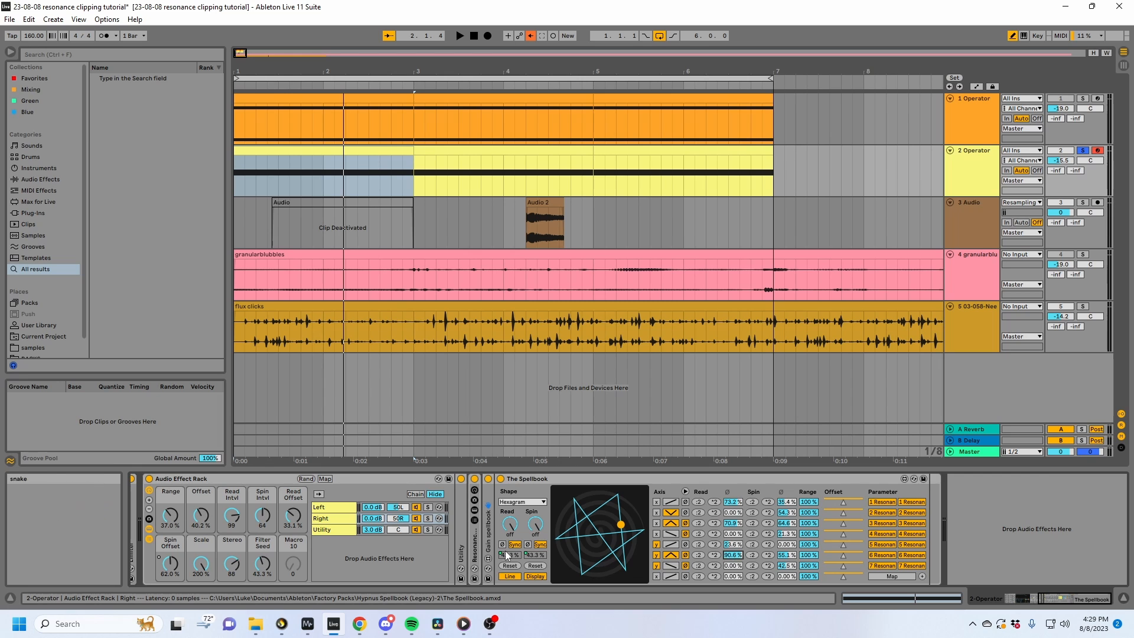
Vary the individual phases of the resonance Spellbook's outputs, setting the fifth output's Spin phase to 97.6%.
double_click(488, 534)
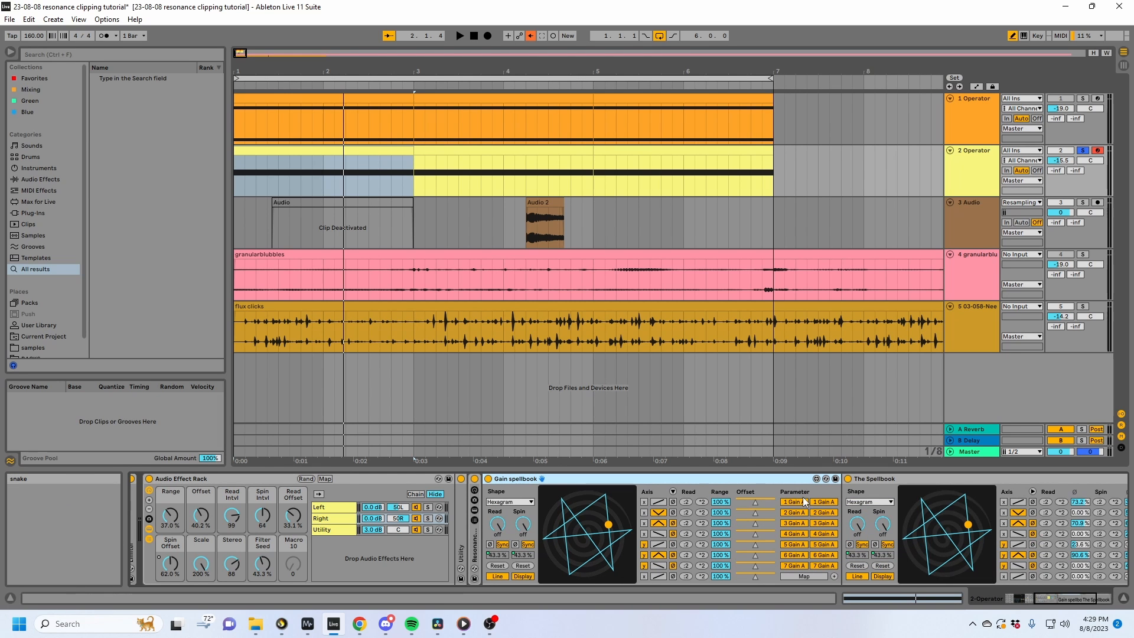
double_click(696, 480)
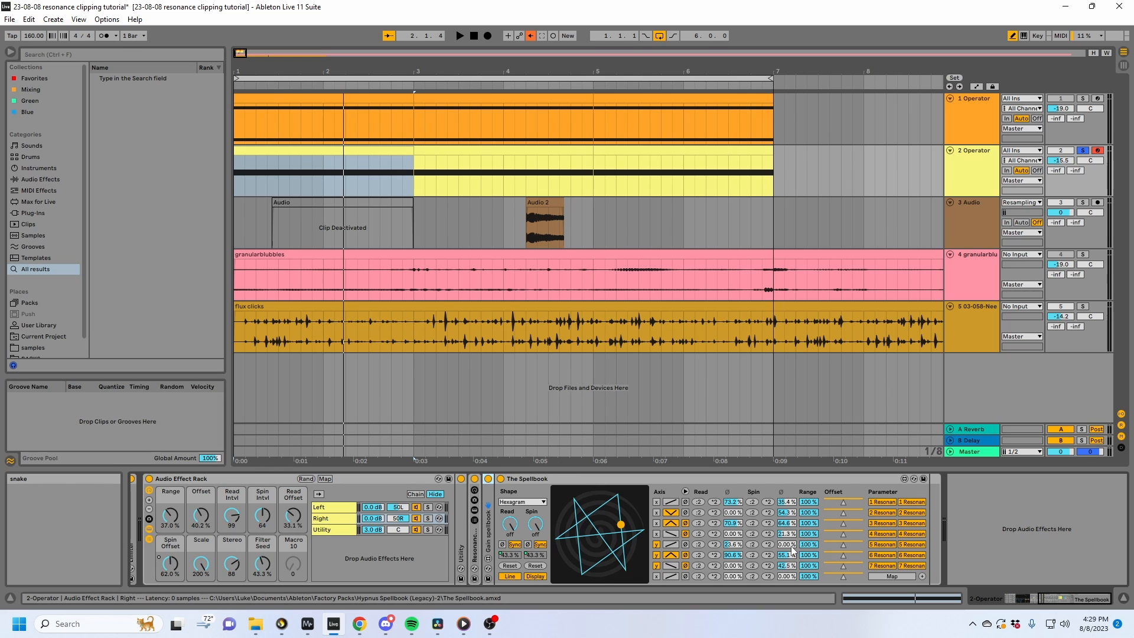
left_click_drag(793, 550, 793, 520)
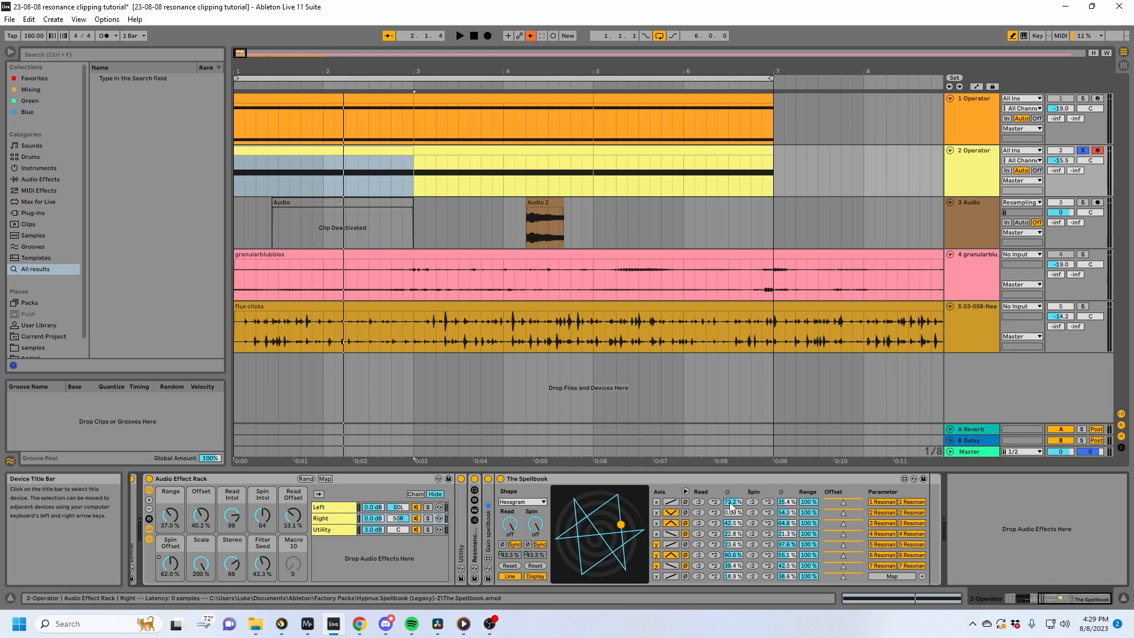
Play the arrangement while sweeping the Filter Seed macro to 67.7%, and collapse the resonance Spellbook.
key("space")
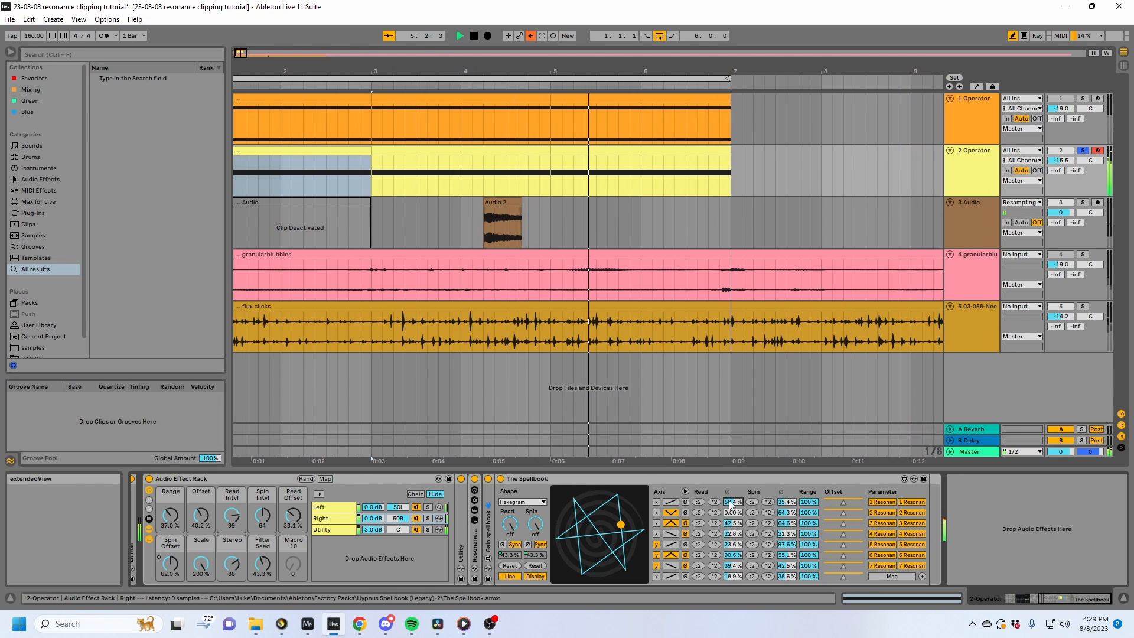
left_click_drag(263, 566, 263, 536)
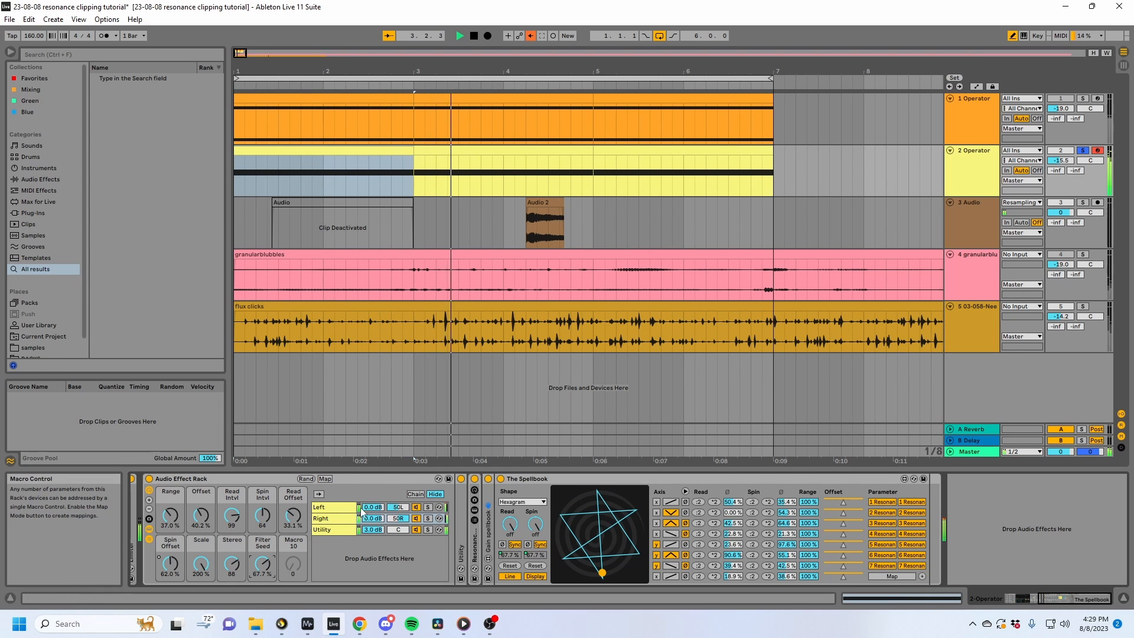
double_click(520, 480)
Search the browser for "satur" and add a Saturator at the end of the 2 Operator track's device chain.
scroll(271, 478, "up", 5)
left_click(331, 480)
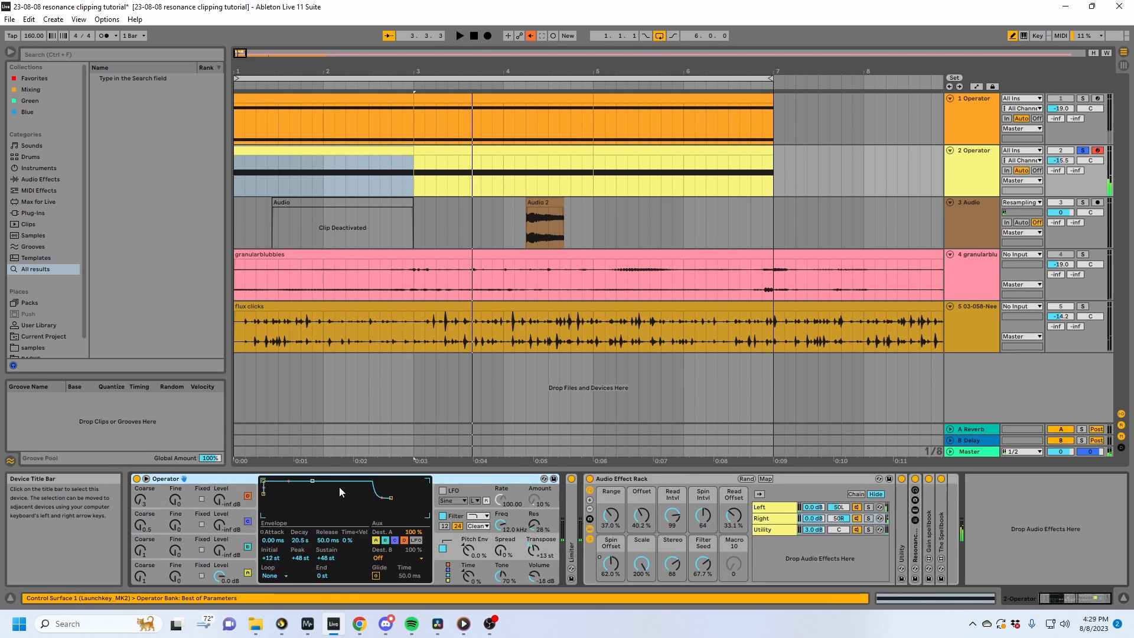
left_click(62, 52)
type("satur")
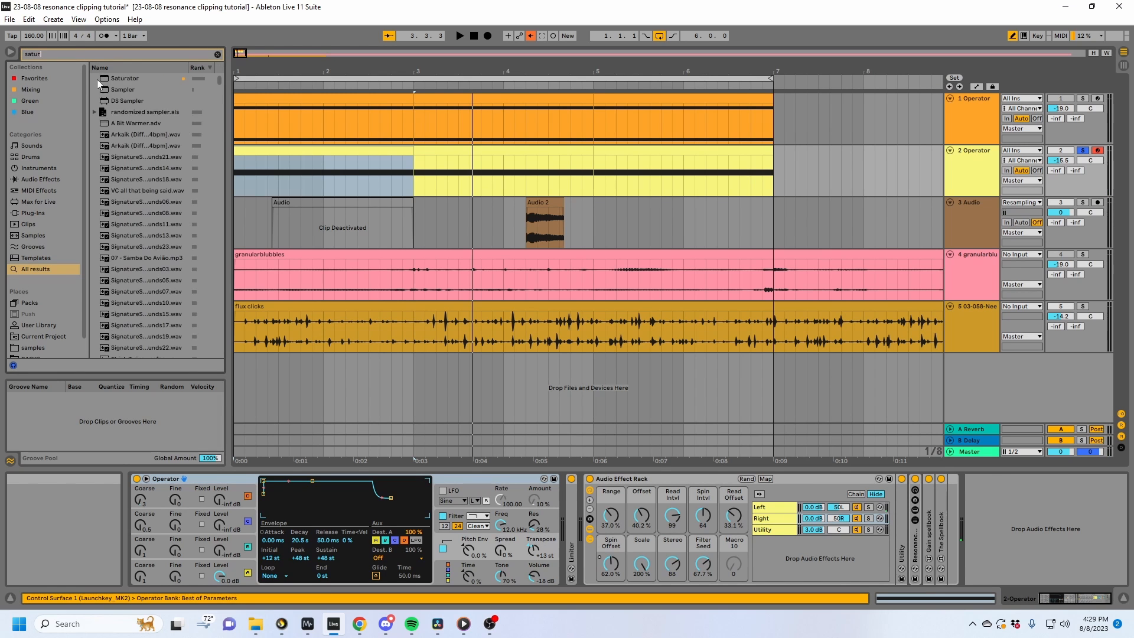
double_click(96, 79)
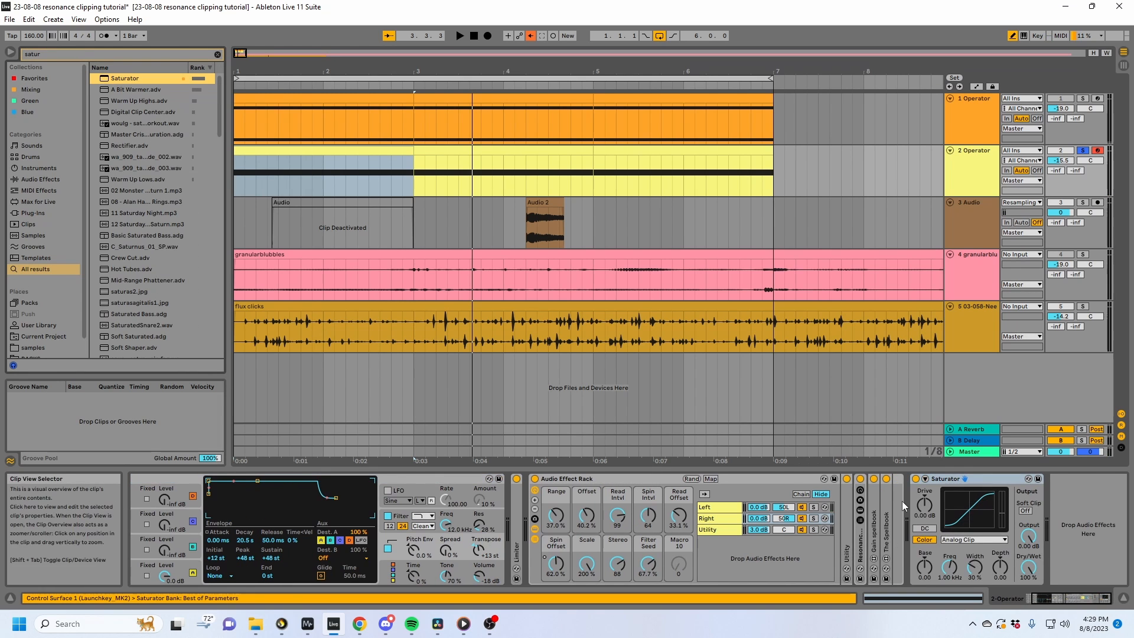
Play the track while auditioning the Saturator's Sinoid Fold and Digital Clip curves, and set the curve type to Hard Curve.
key("space")
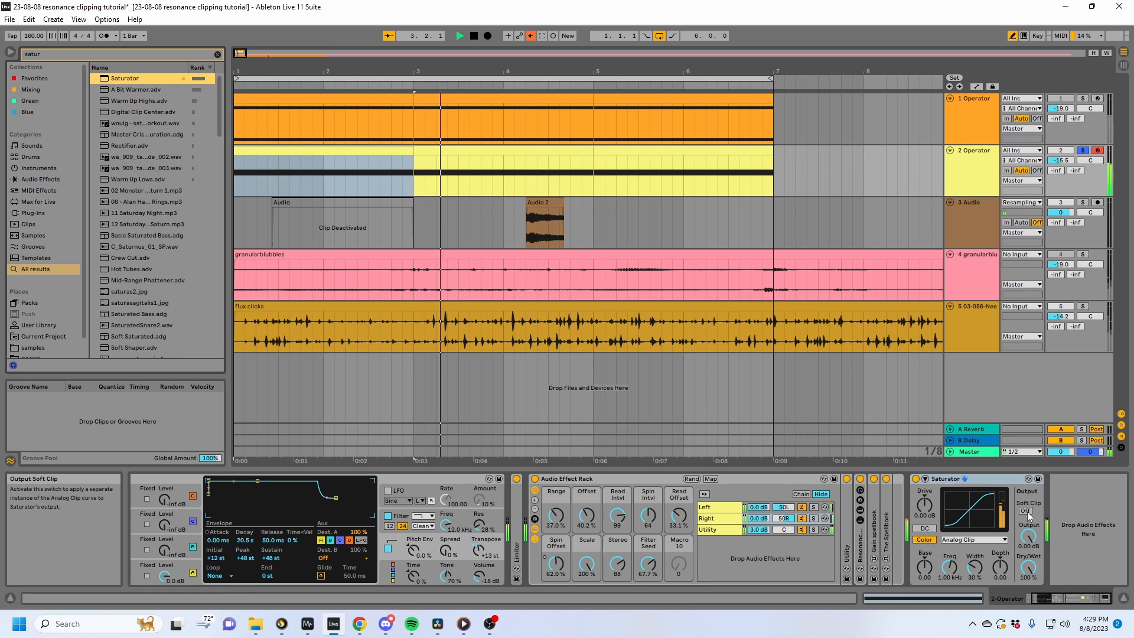
left_click(960, 541)
left_click(969, 584)
left_click(964, 541)
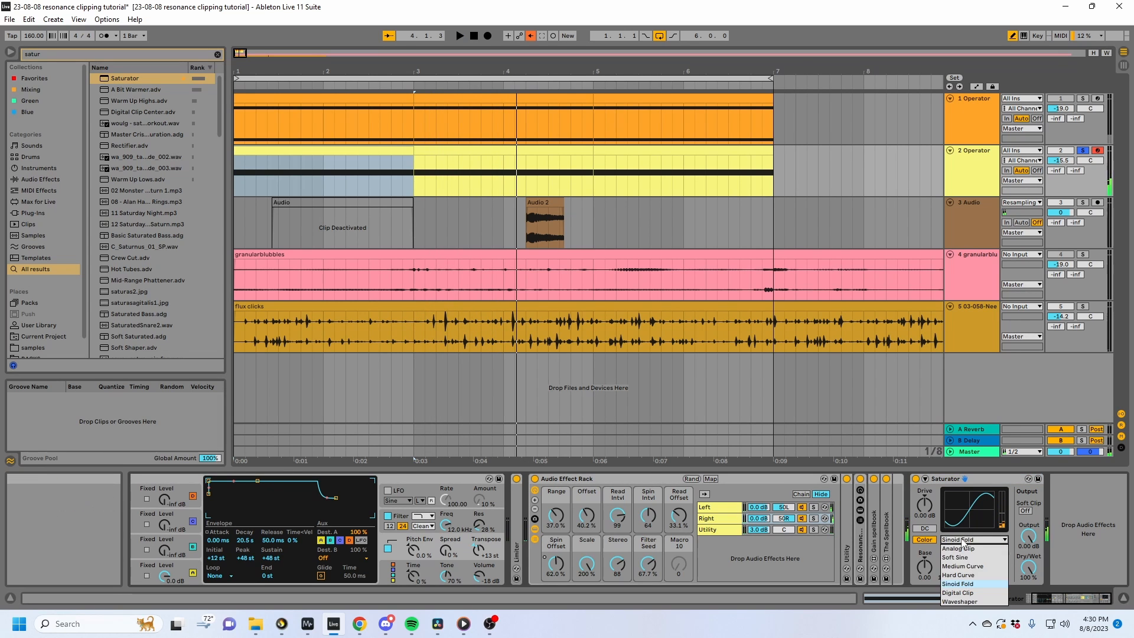
key("space")
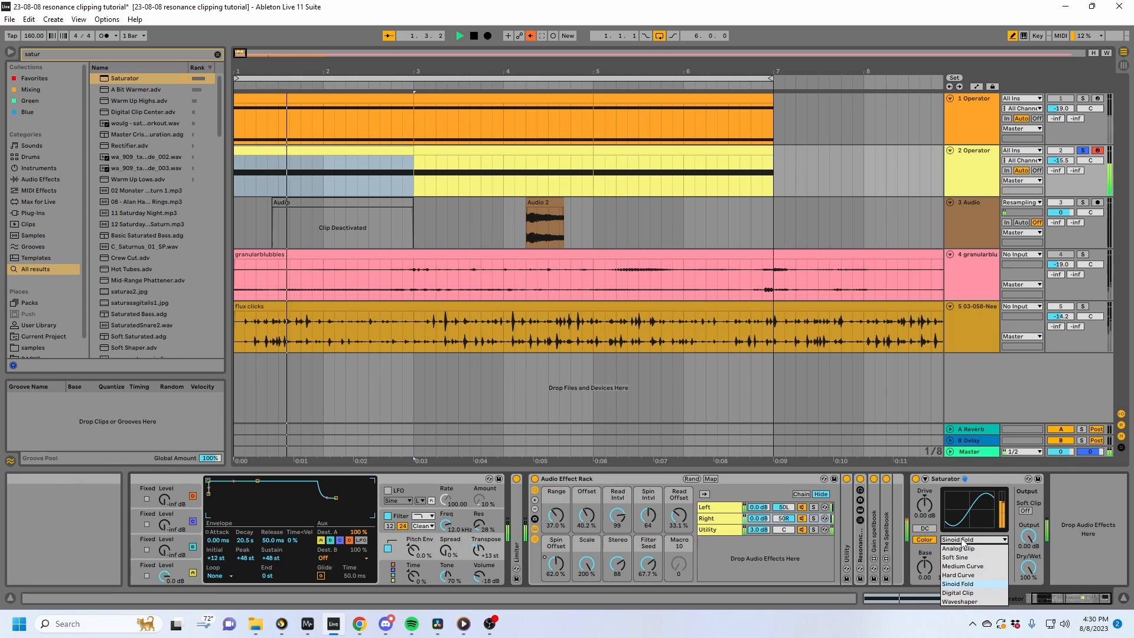
left_click(958, 592)
left_click(964, 539)
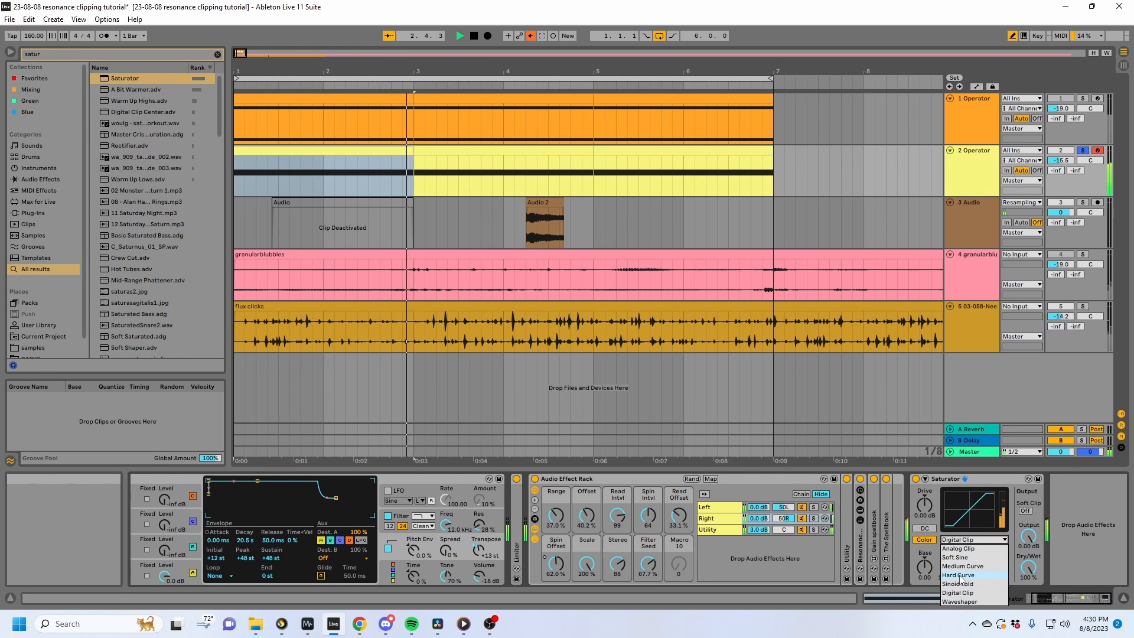
left_click(959, 576)
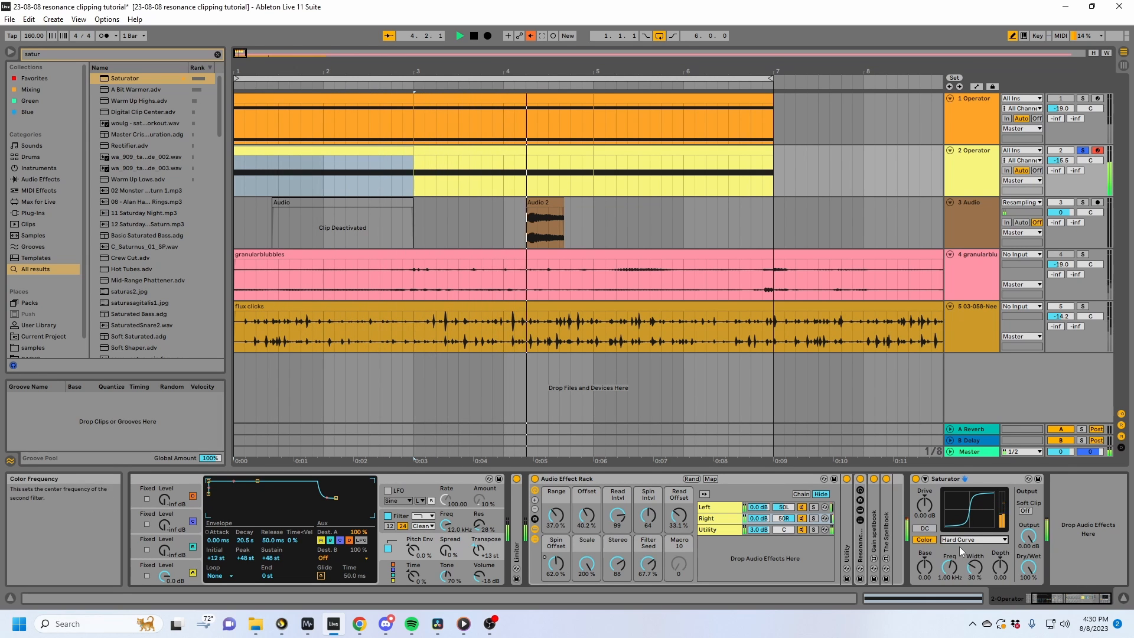
Turn on the Saturator's Soft Clip, set its curve type to Analog Clip, and restart playback.
left_click(1026, 511)
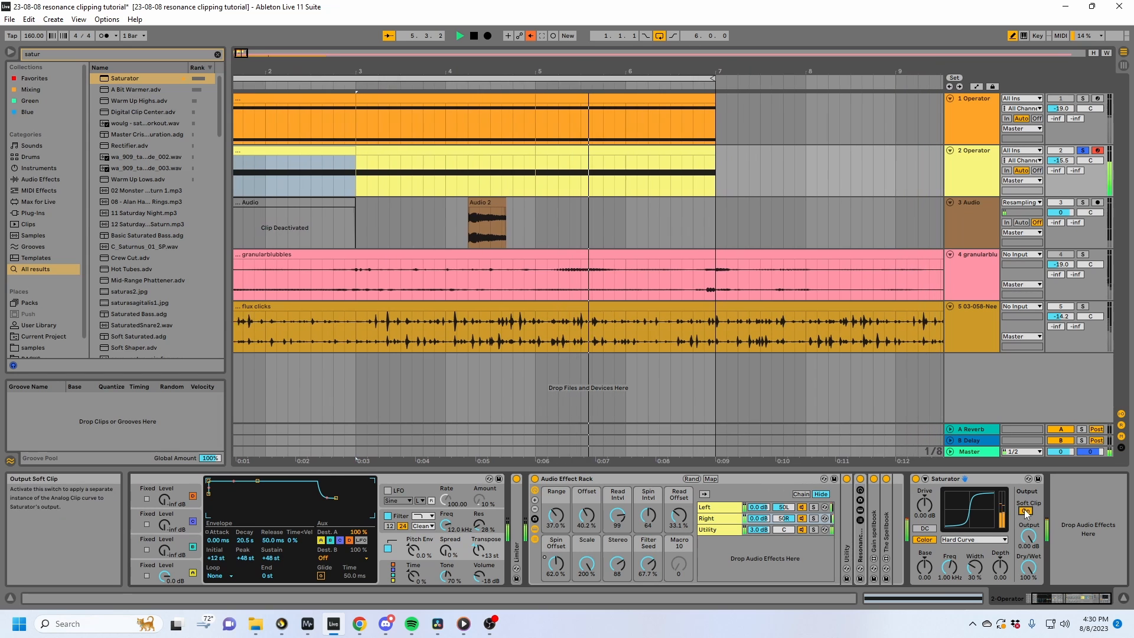
left_click(973, 540)
left_click(963, 552)
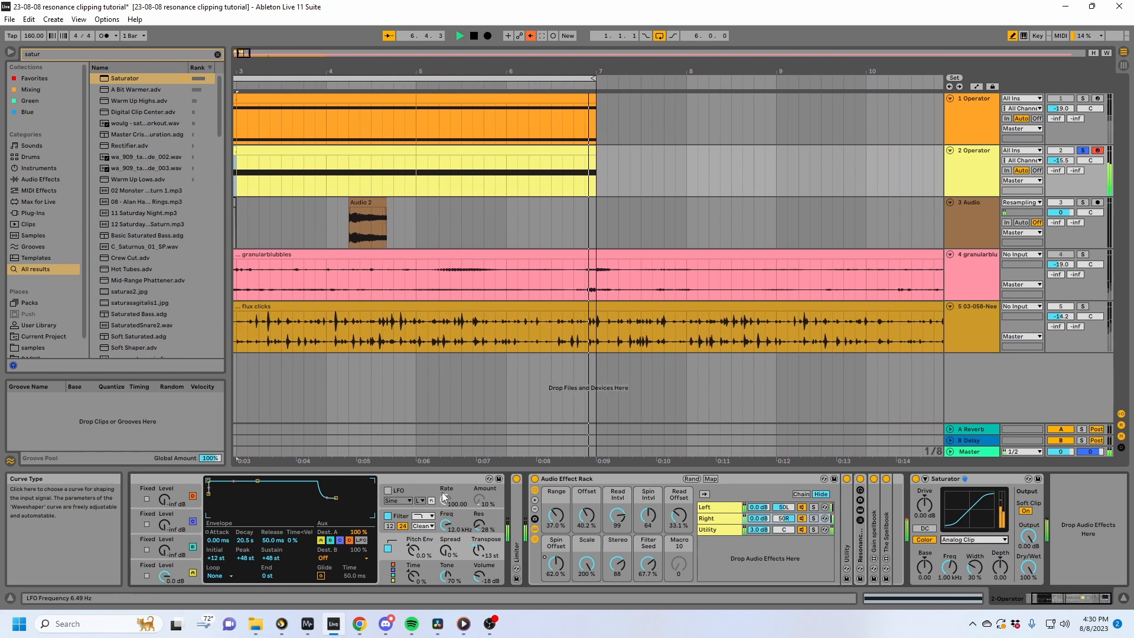
key("space")
key("space")
Show the Spin Offset macro's automation on the 2 Operator track, re-enable the overridden automation, and resume playback.
key("a")
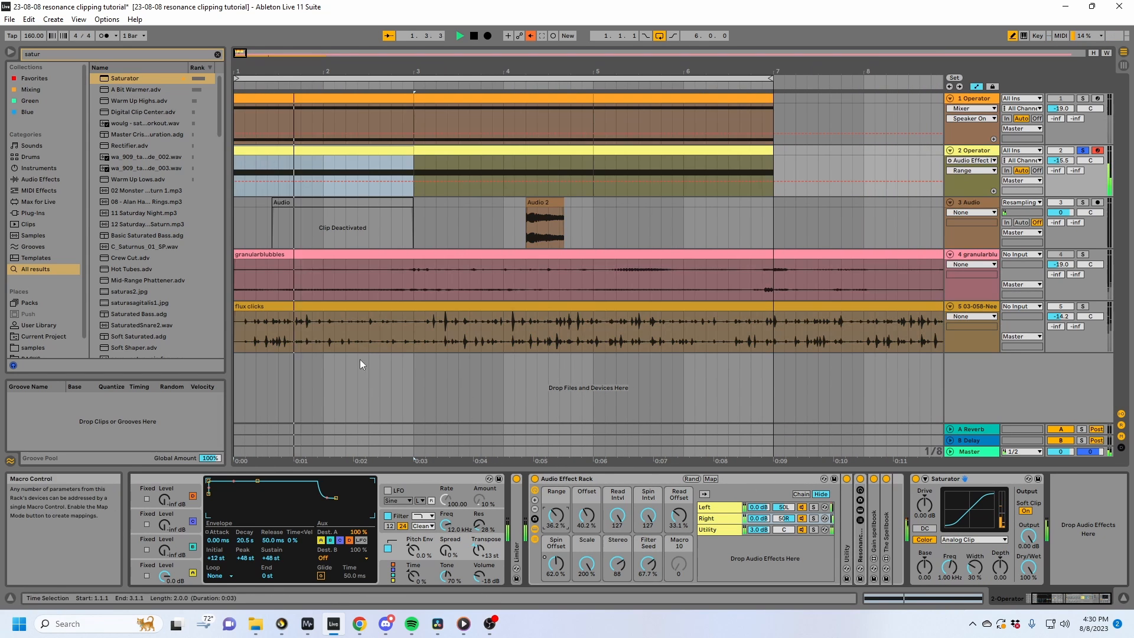
left_click(553, 569)
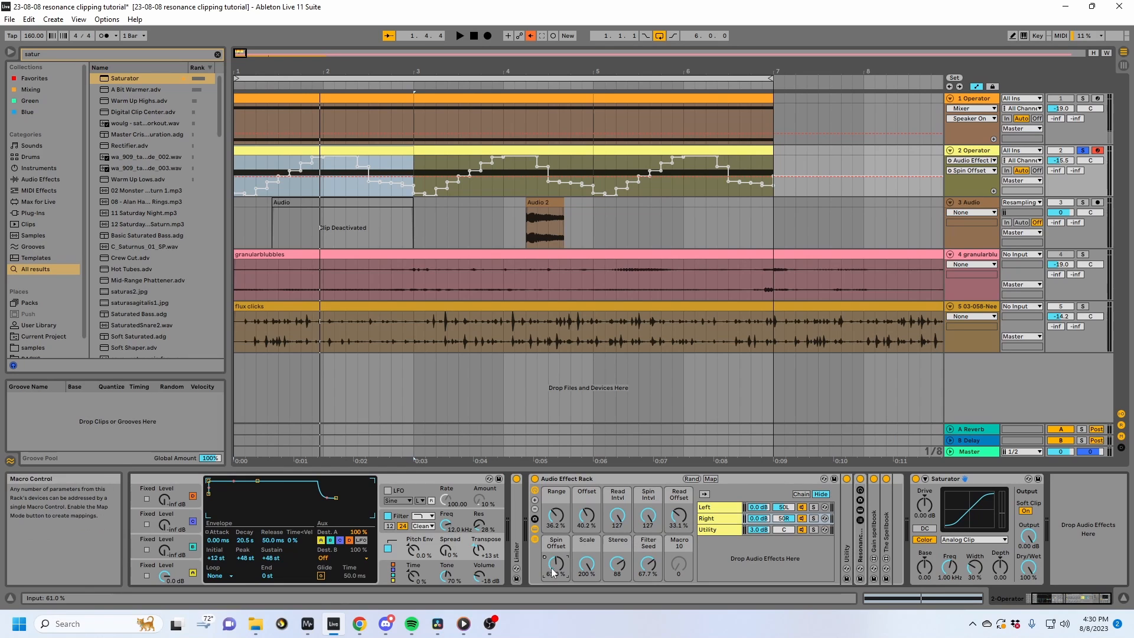
left_click(530, 36)
key("space")
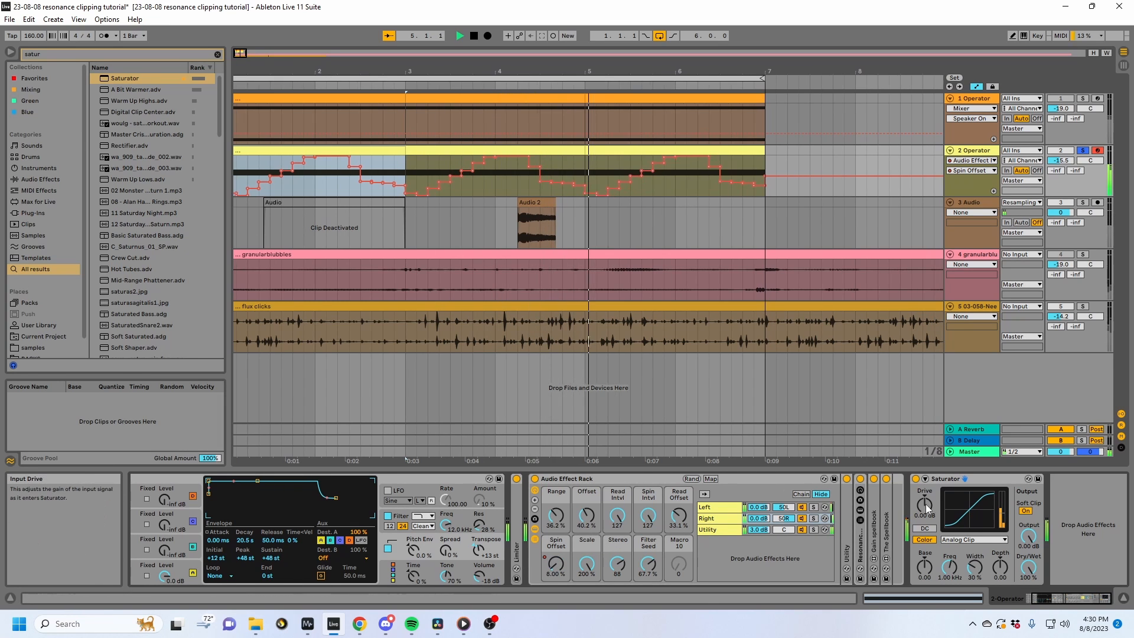
Set the Saturator's curve type to Soft Sine and lower the rack's Stereo macro to 0.
left_click(972, 540)
left_click(966, 557)
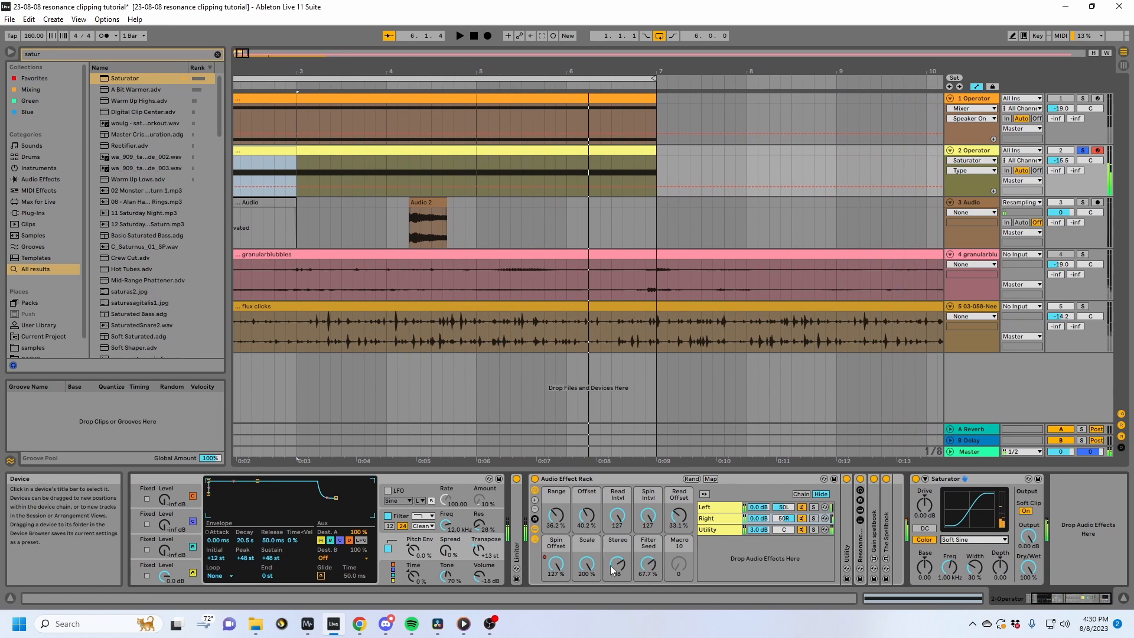
left_click_drag(617, 566, 617, 619)
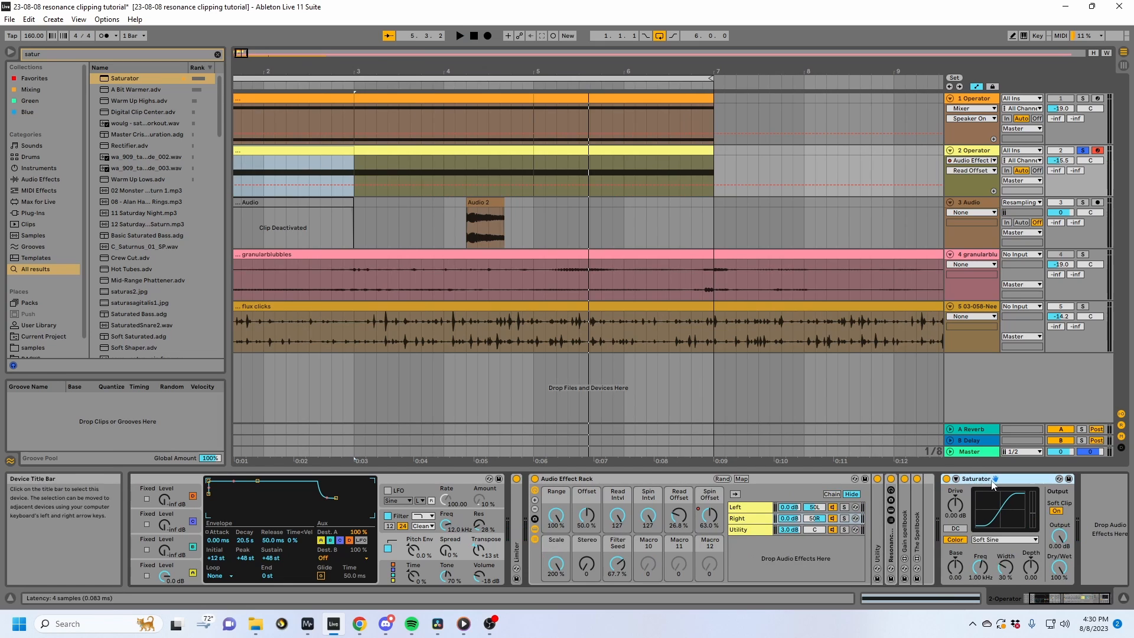
Examine the Saturator's available curve types and its Drive parameter.
left_click(988, 484)
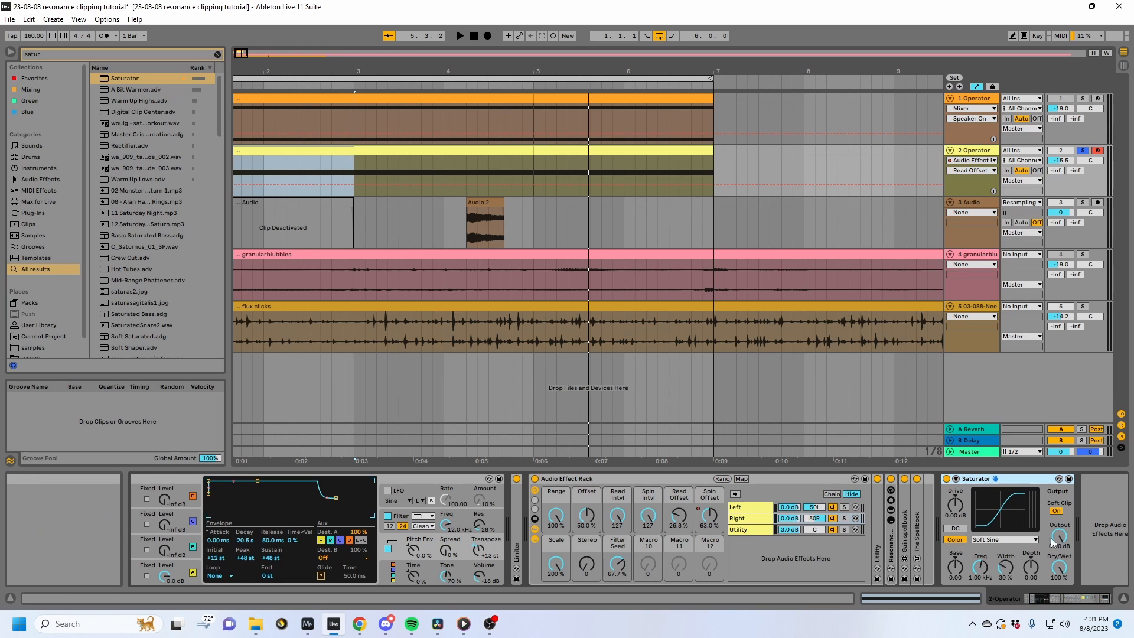
left_click(995, 540)
left_click(995, 540)
left_click(995, 541)
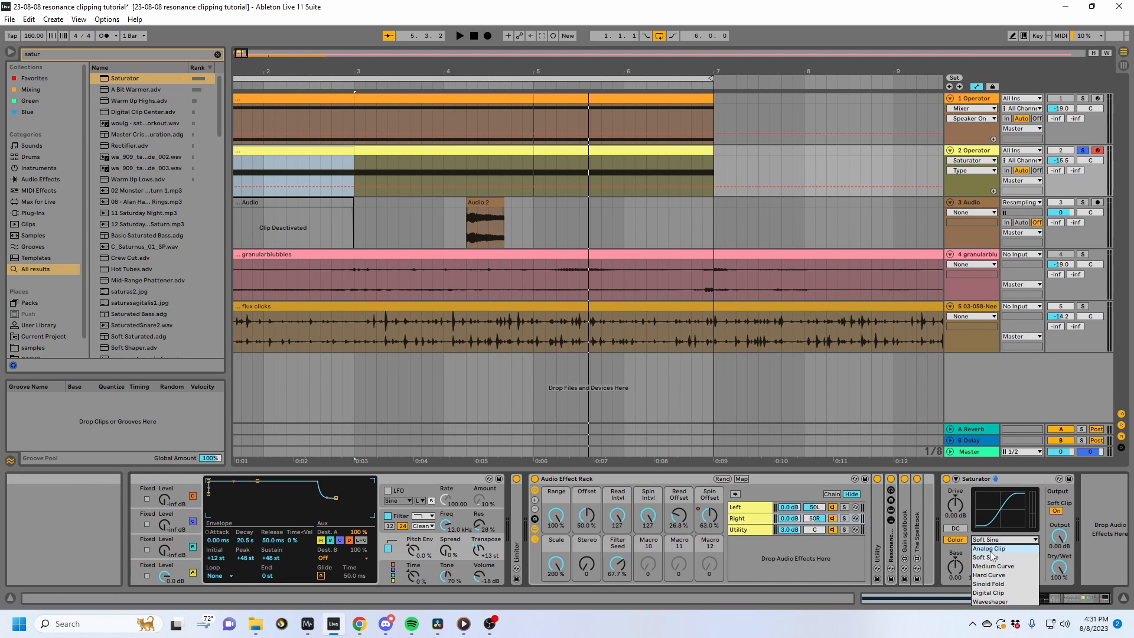
left_click(990, 541)
left_click(992, 541)
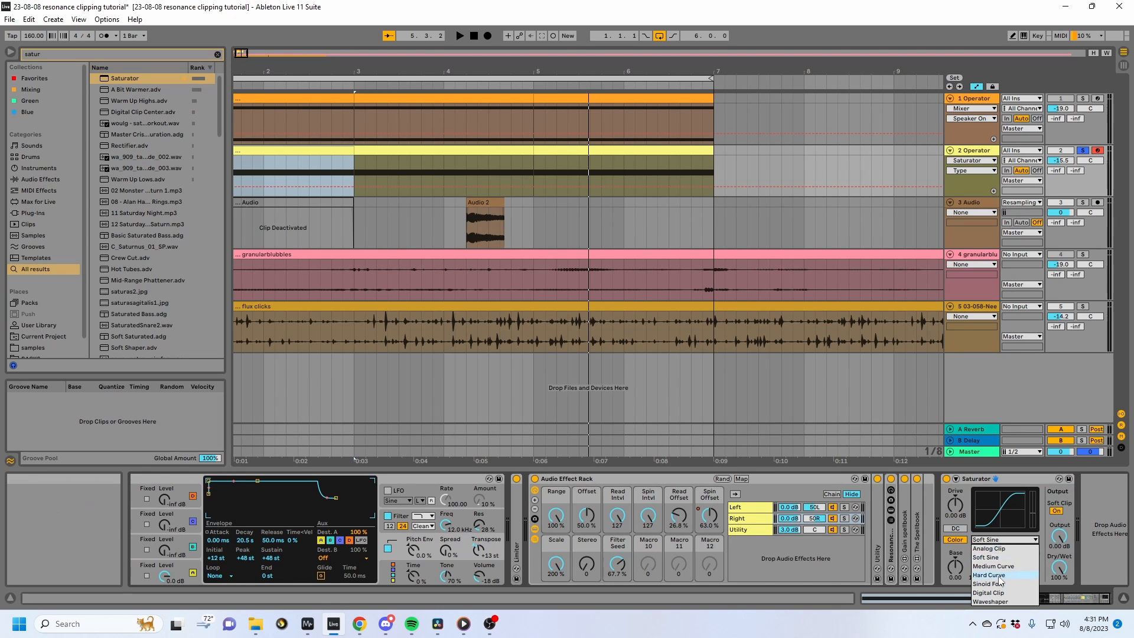
left_click(957, 516)
left_click(951, 505)
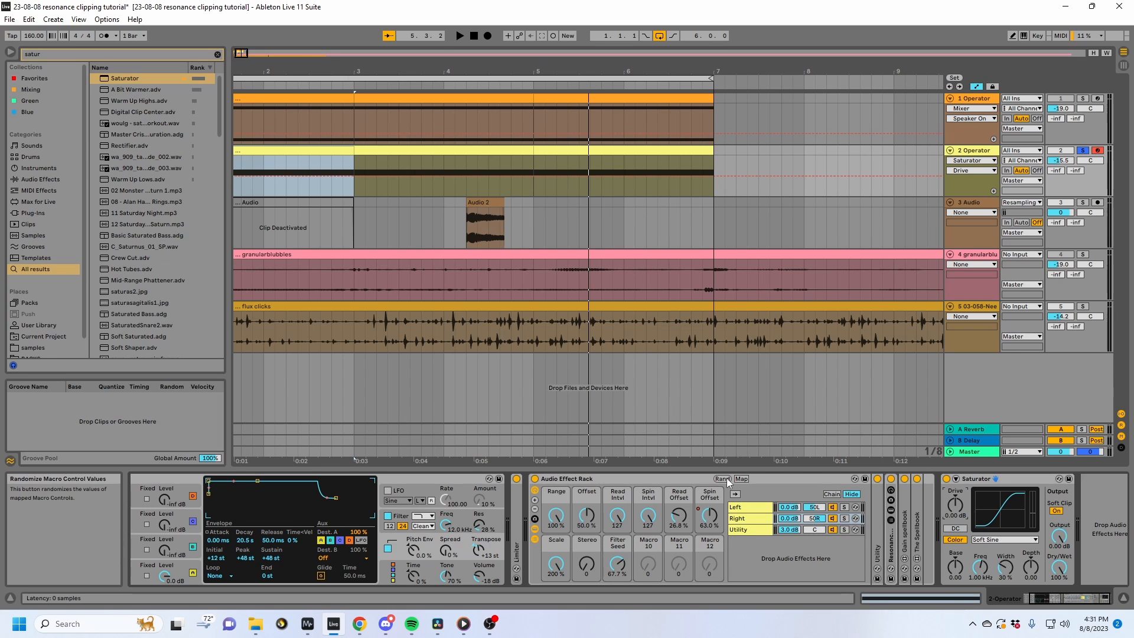
Group the Audio Effect Rack through the final Saturator into one new outer Audio Effect Rack.
left_click(977, 480)
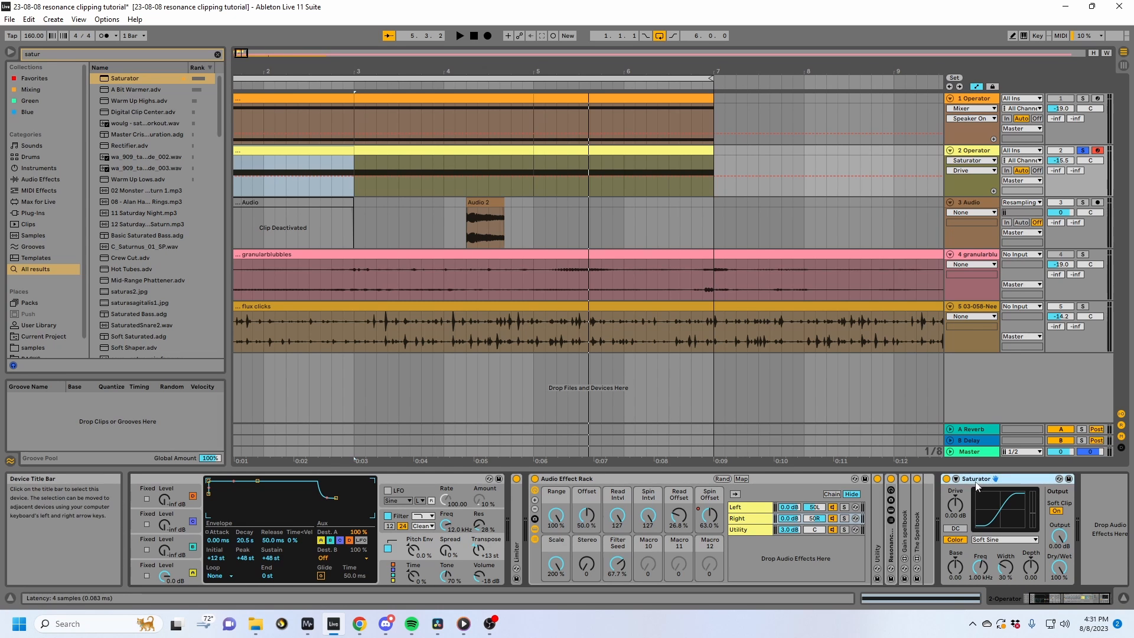
left_click(751, 507)
left_click(743, 519)
left_click(742, 529)
left_click(744, 519)
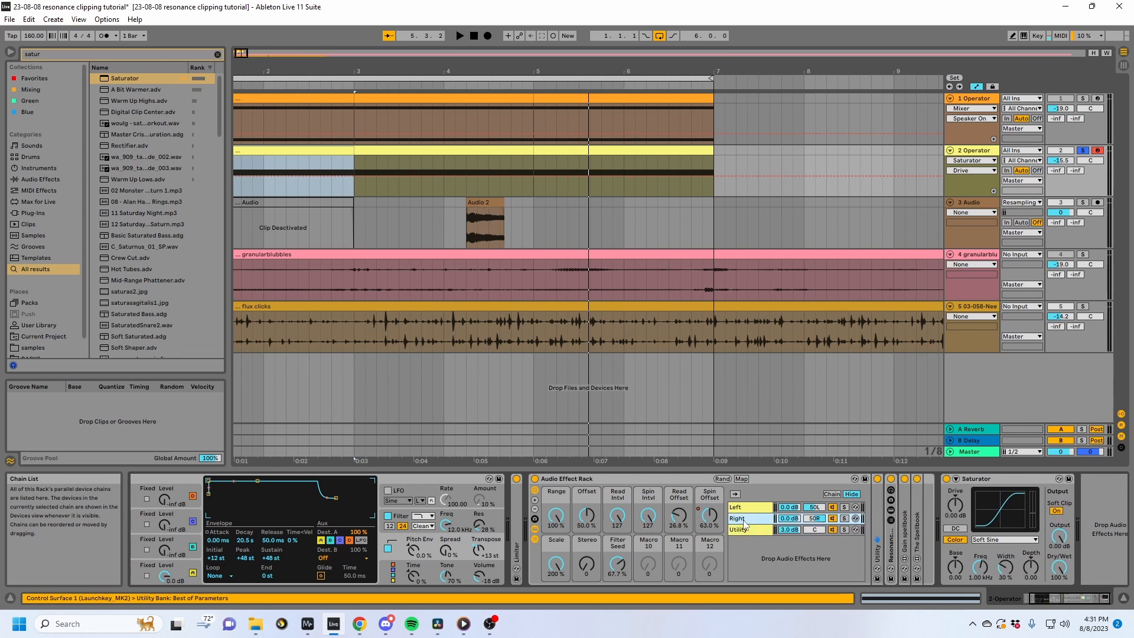
left_click(751, 507)
scroll(769, 514, "down", 4)
double_click(726, 479)
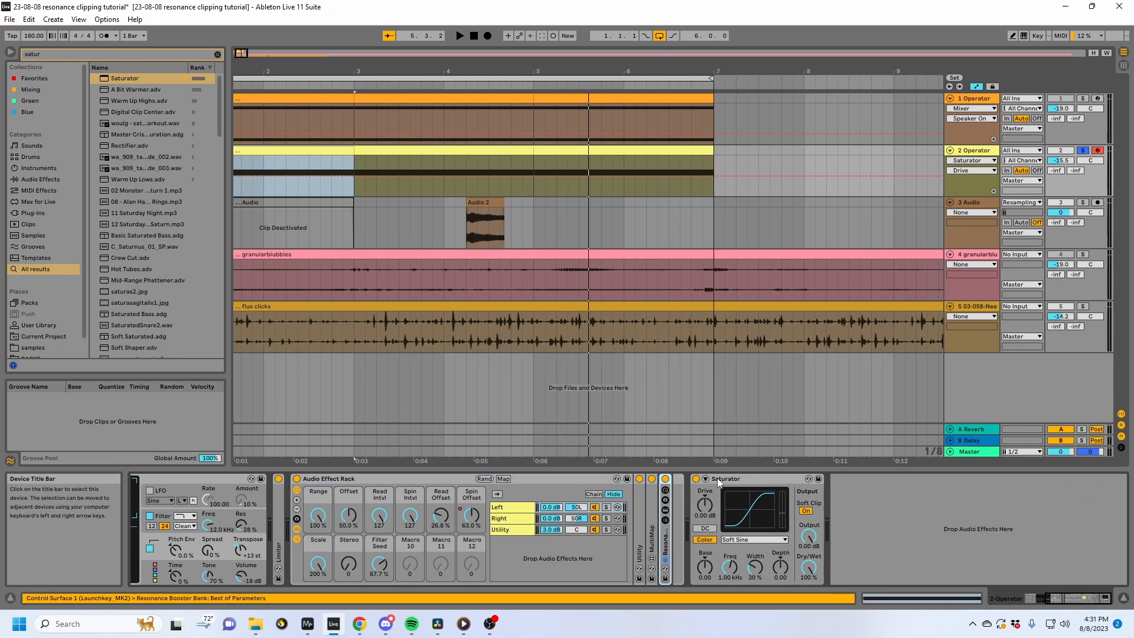
left_click(744, 479)
left_click(420, 473)
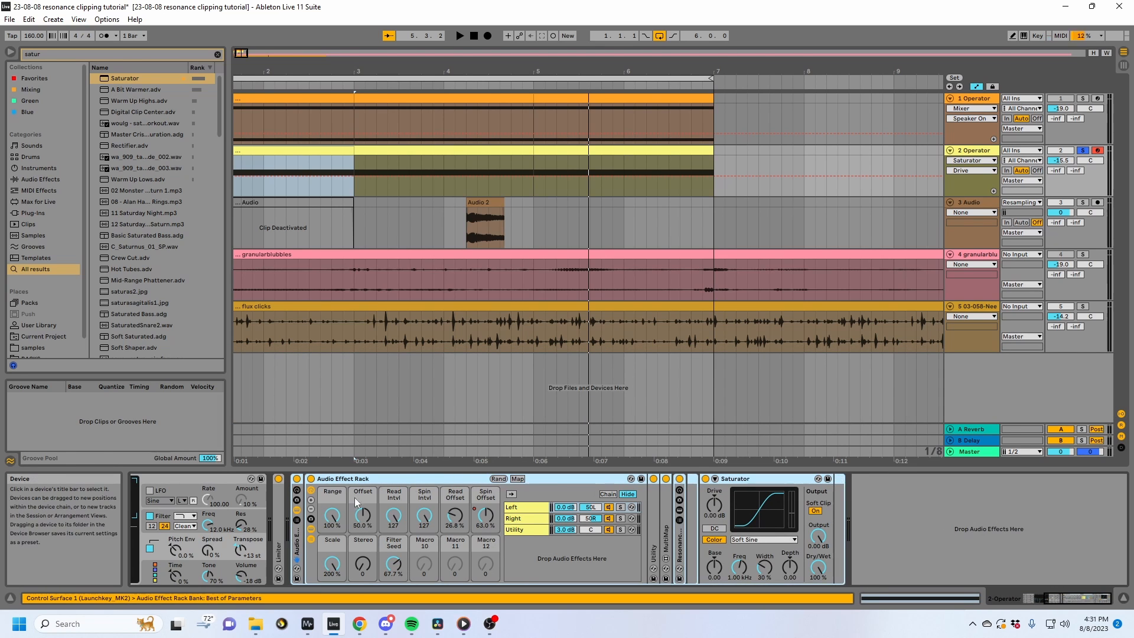
Show the outer rack's macros, enter macro mapping mode, and increase the visible macros to 14.
left_click(297, 498)
left_click(399, 478)
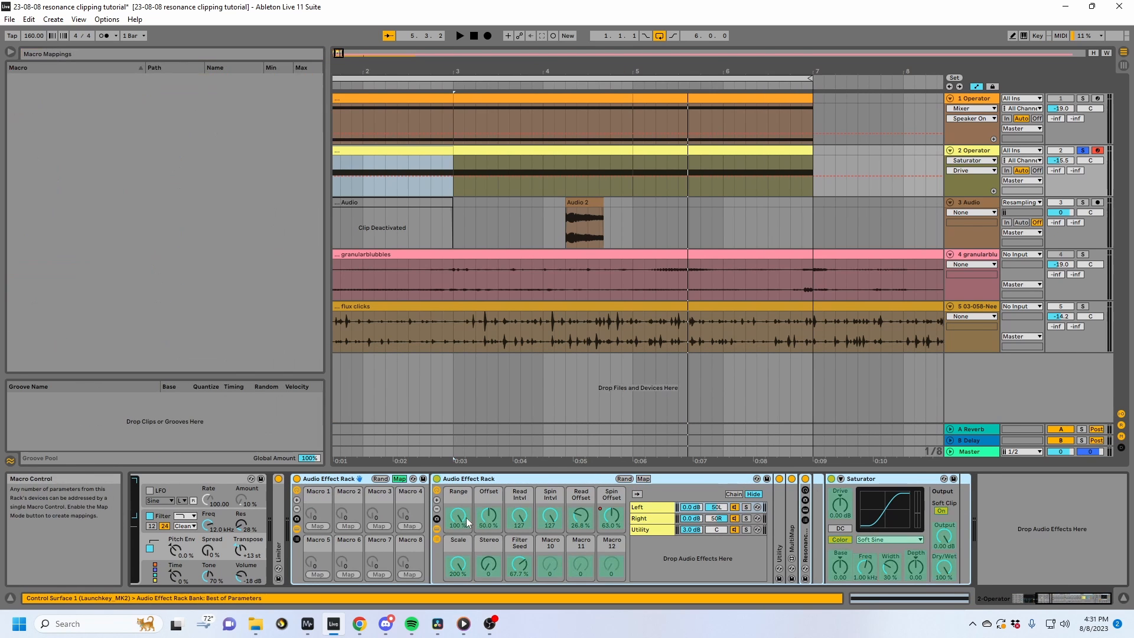
left_click(296, 500)
left_click(296, 500)
left_click(297, 499)
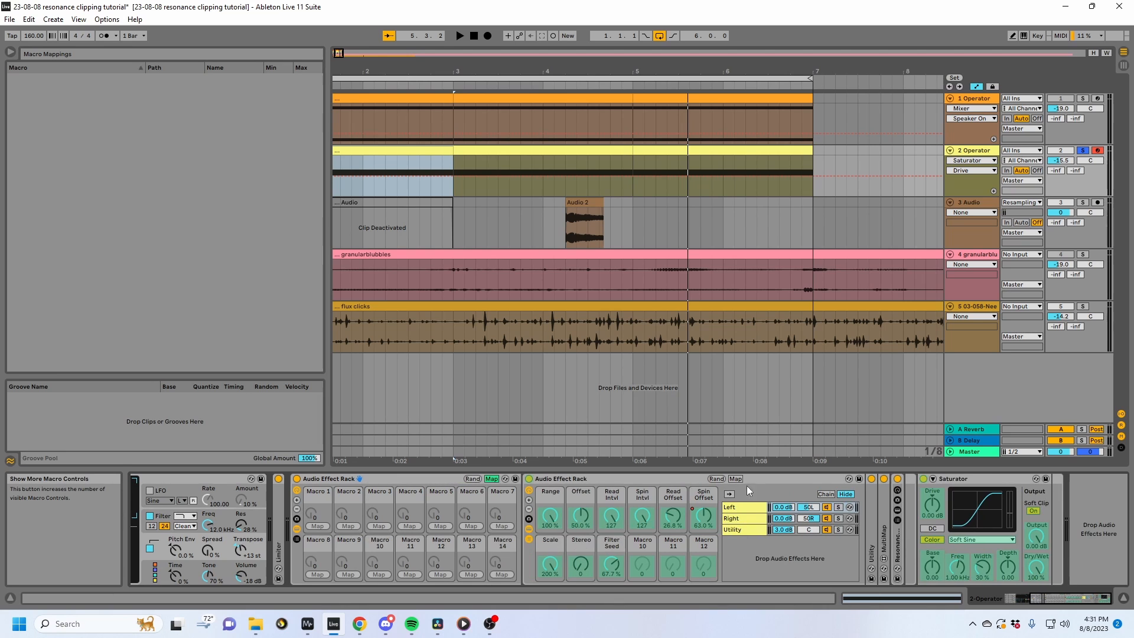
Map the inner rack's Range, Offset, Read Offset and Spin Offset to the outer rack's macros 1 to 4.
left_click(555, 517)
left_click(319, 526)
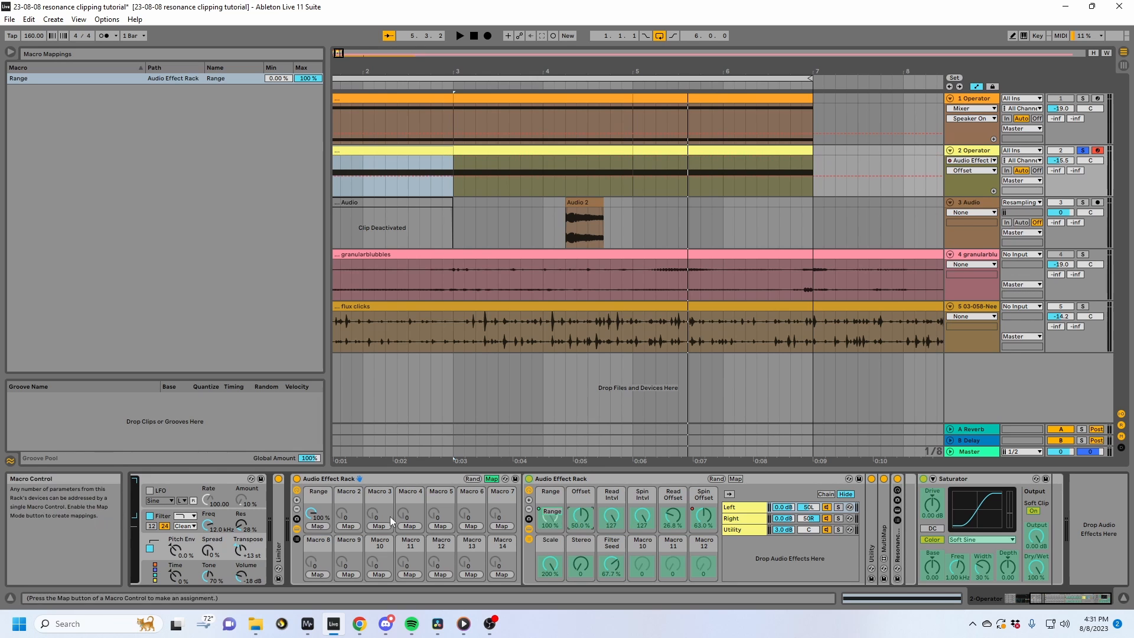
left_click(579, 522)
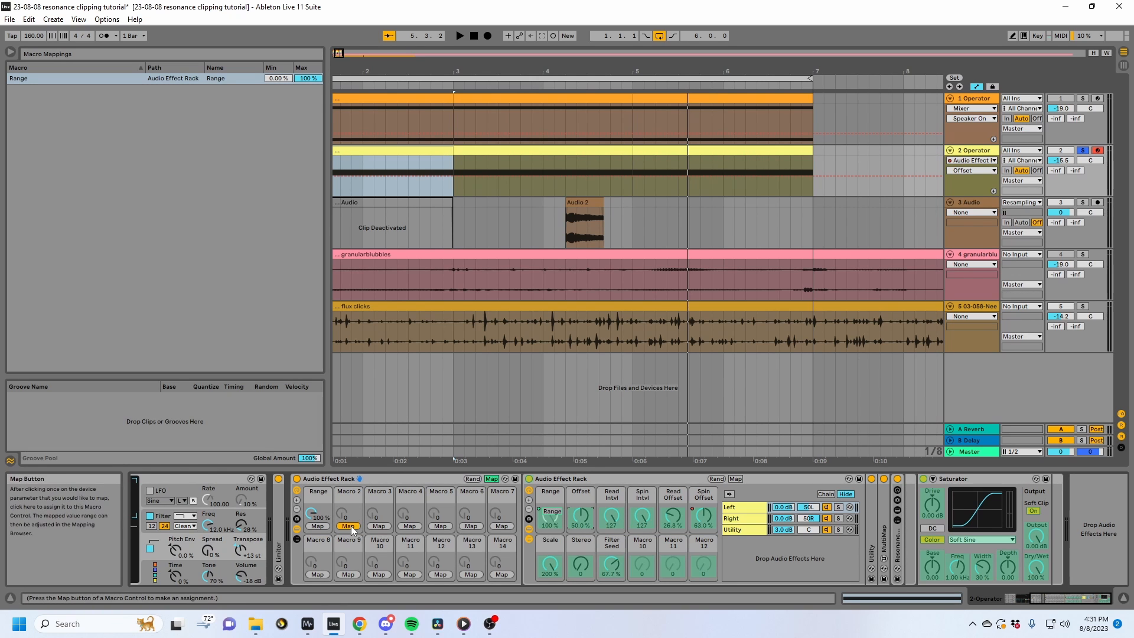
left_click(348, 526)
left_click(673, 508)
left_click(383, 525)
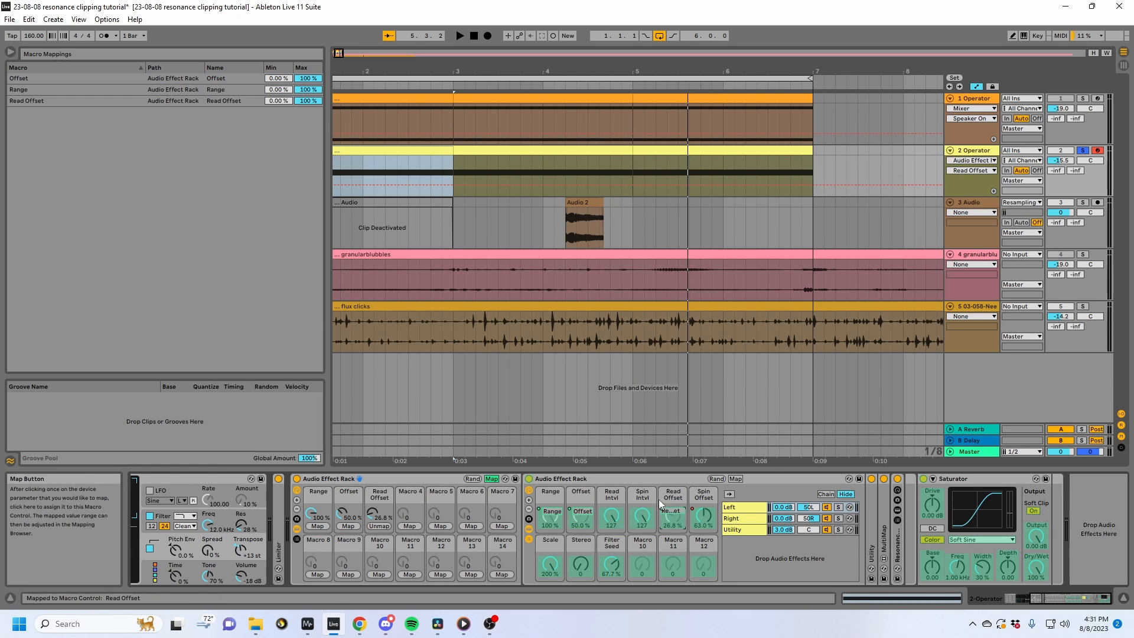
left_click(703, 518)
left_click(407, 525)
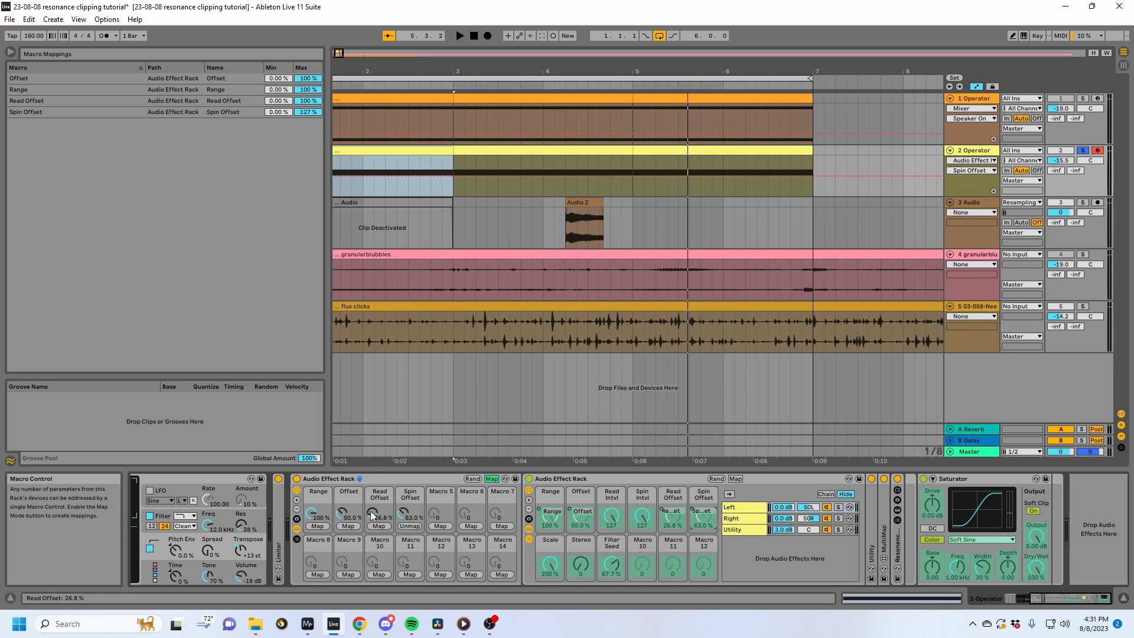
Map the inner rack's Stereo, Scale and Filter Seed to the outer rack's macros 5, 6 and 7.
left_click(581, 564)
left_click(442, 525)
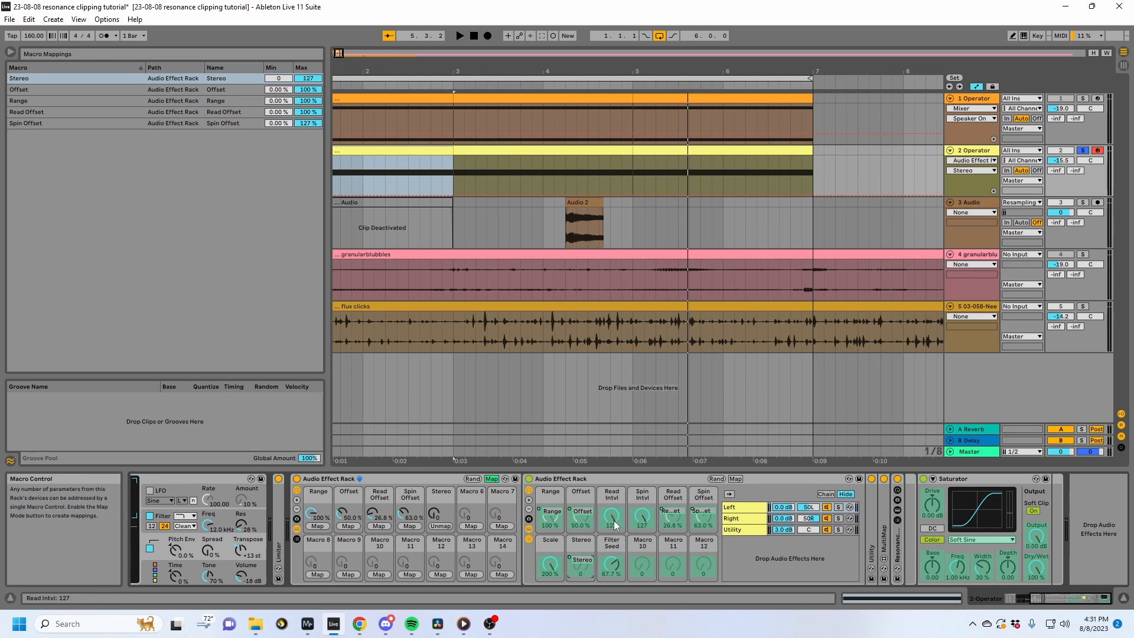
left_click(548, 564)
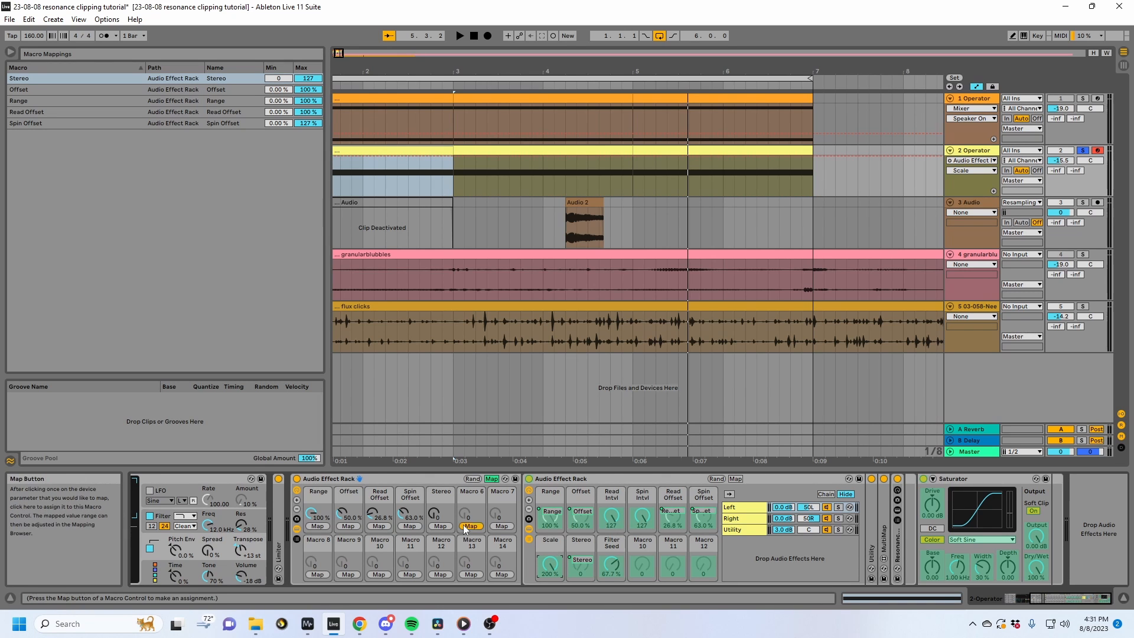
left_click(467, 525)
left_click(501, 526)
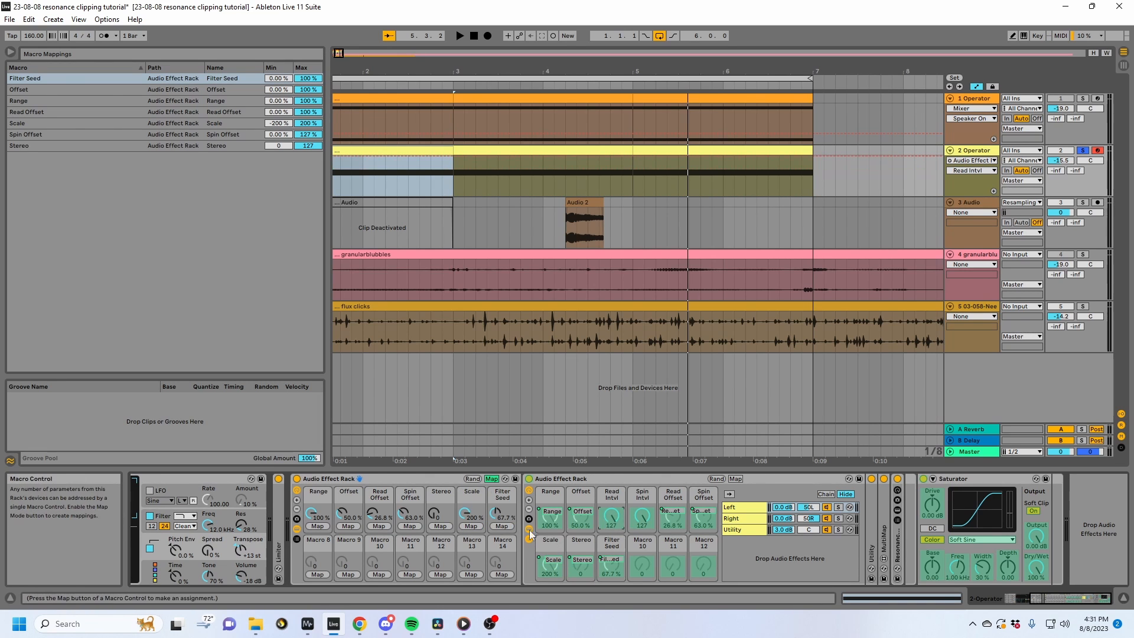
Map Read Intvl and Spin Intvl to the outer rack's macros 8 and 9, and leave mapping mode.
left_click(317, 574)
left_click(642, 517)
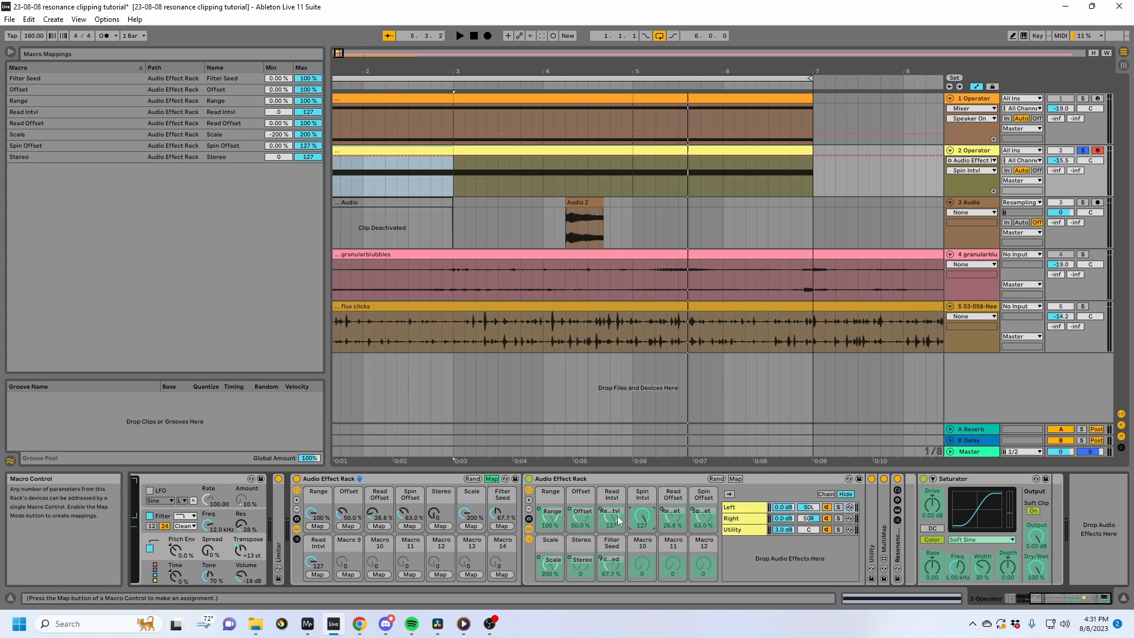
left_click(352, 575)
left_click(490, 478)
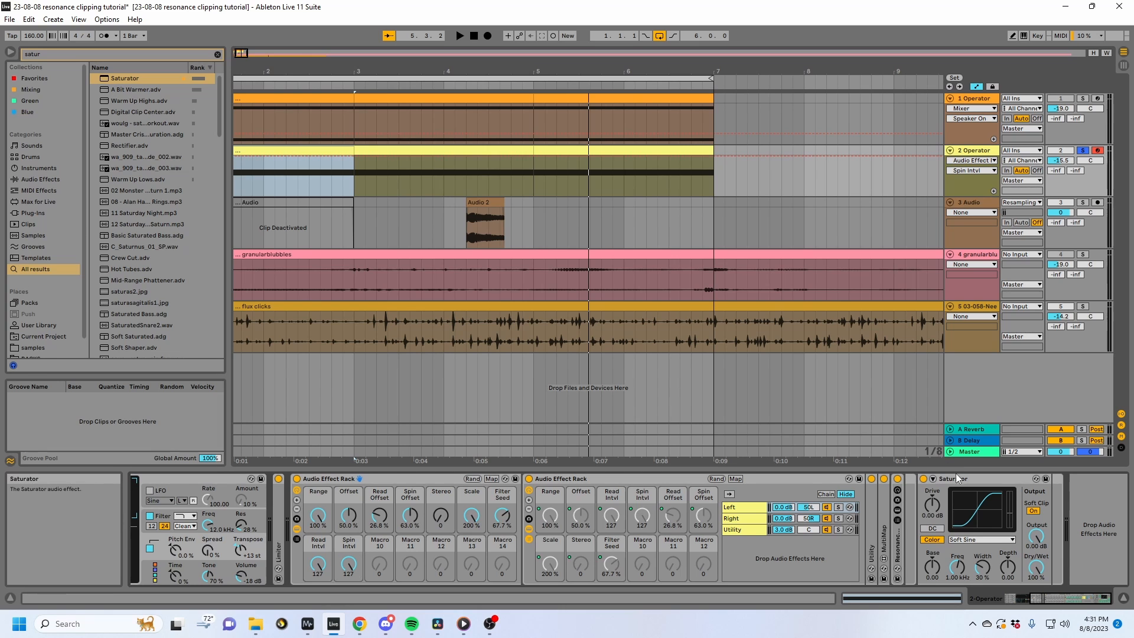
left_click_drag(319, 72, 379, 66)
left_click_drag(380, 515, 379, 472)
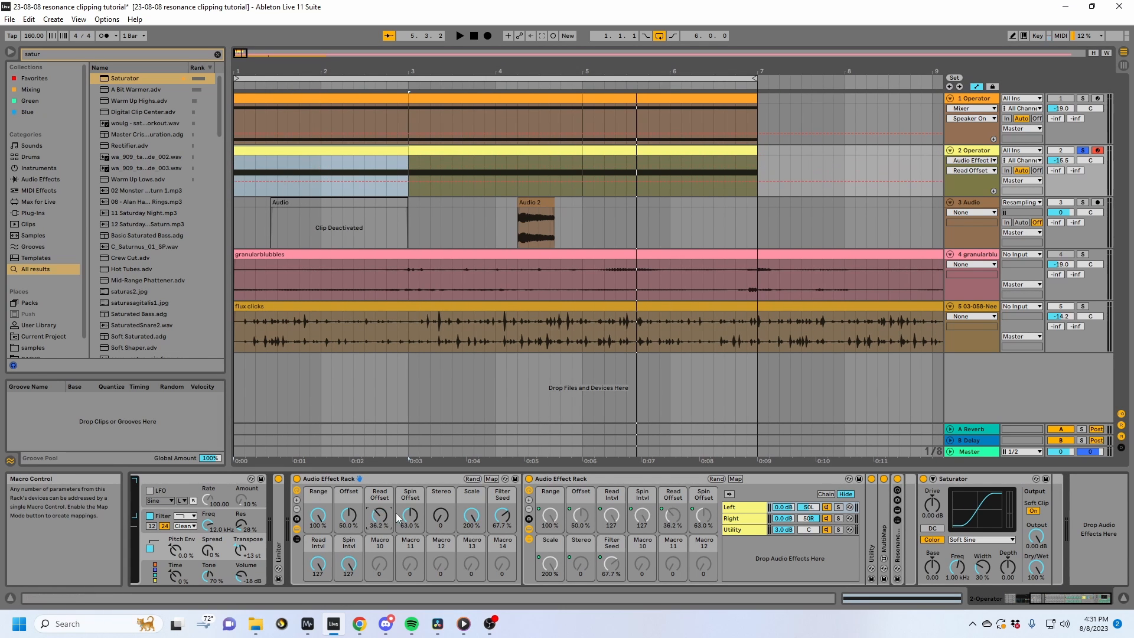
key("ctrl+z")
Play the track while varying the outer rack's interval macros, raise Stereo to 53, and reset Read Intvl and Spin Intvl to 0.
left_click_drag(352, 568, 349, 594)
key("space")
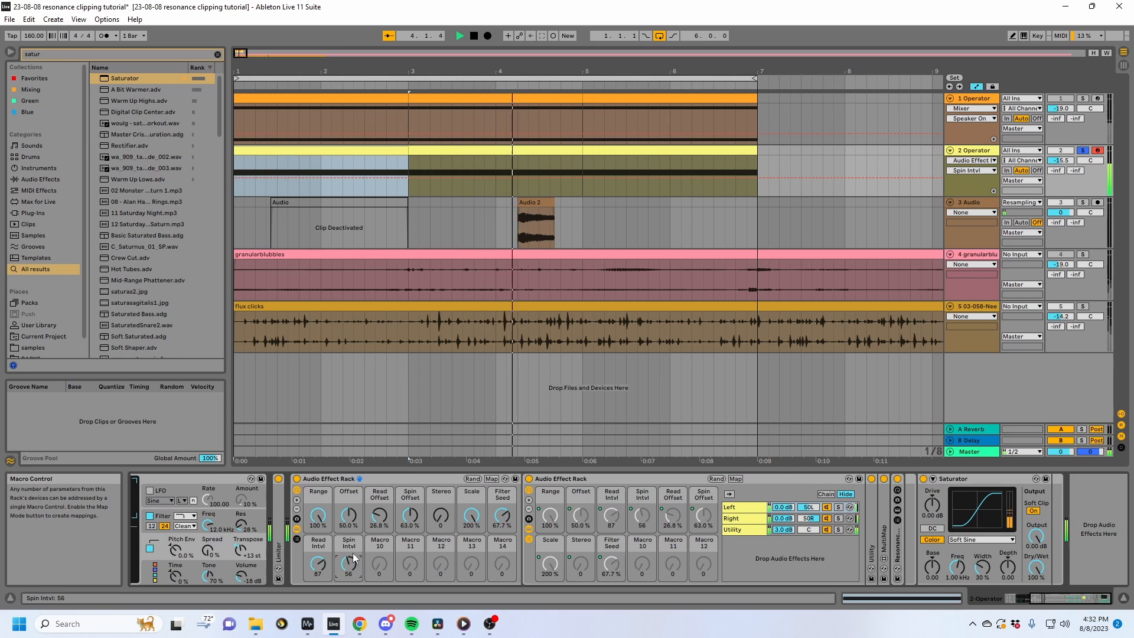
left_click_drag(440, 515, 441, 484)
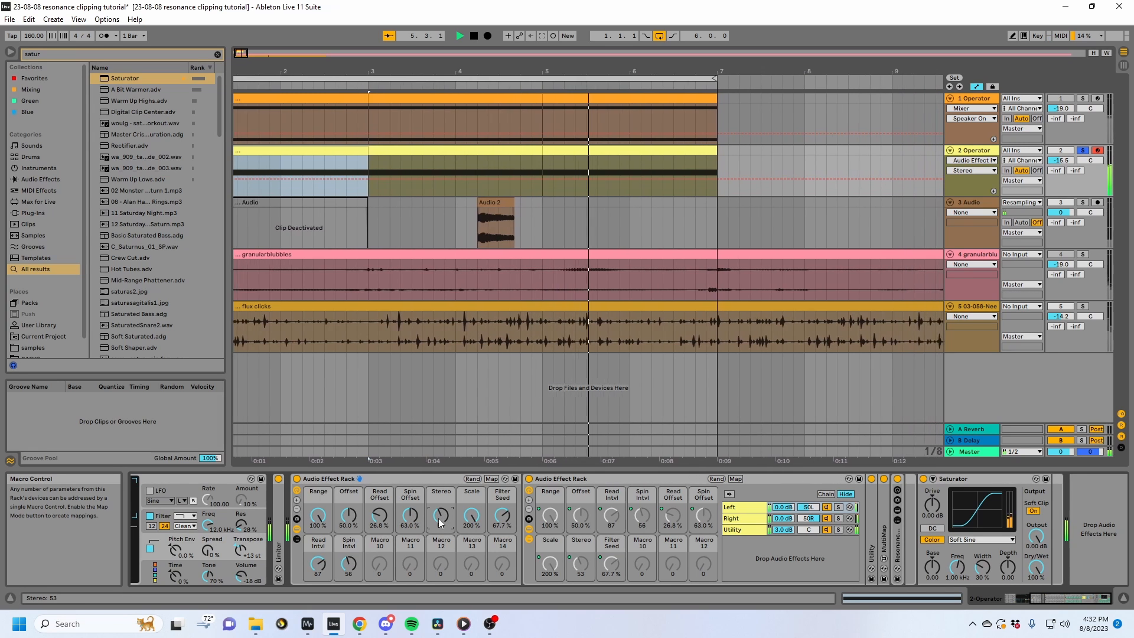
key("space")
double_click(344, 561)
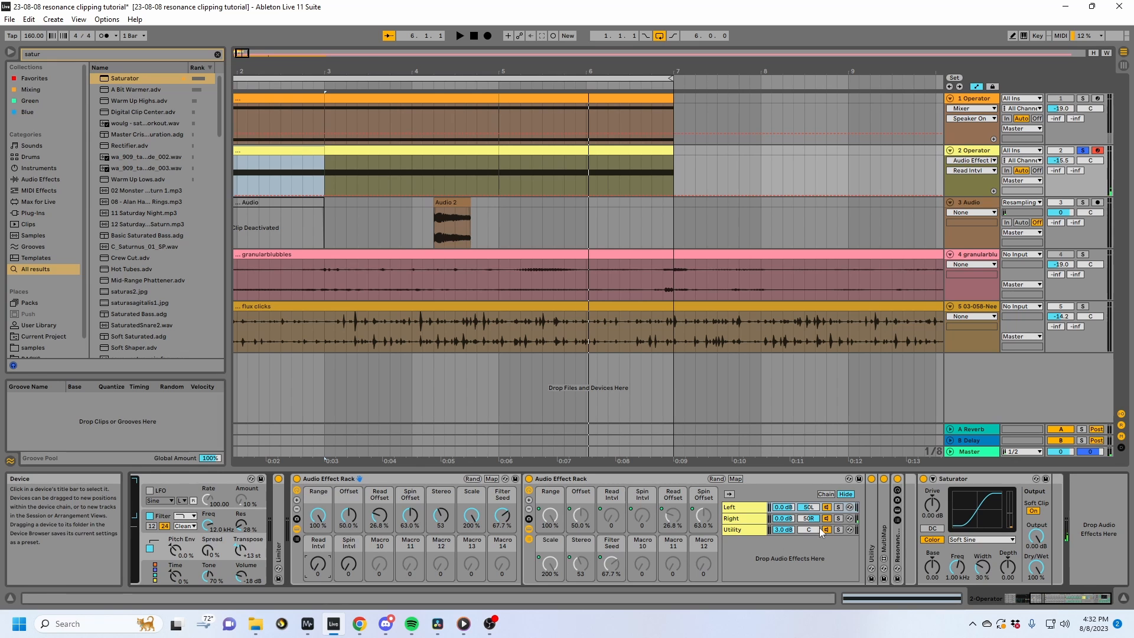
Fold the inner rack, map the Saturator's Drive and curve Type to the outer rack's macros 10 and 11, and play the track.
left_click(488, 477)
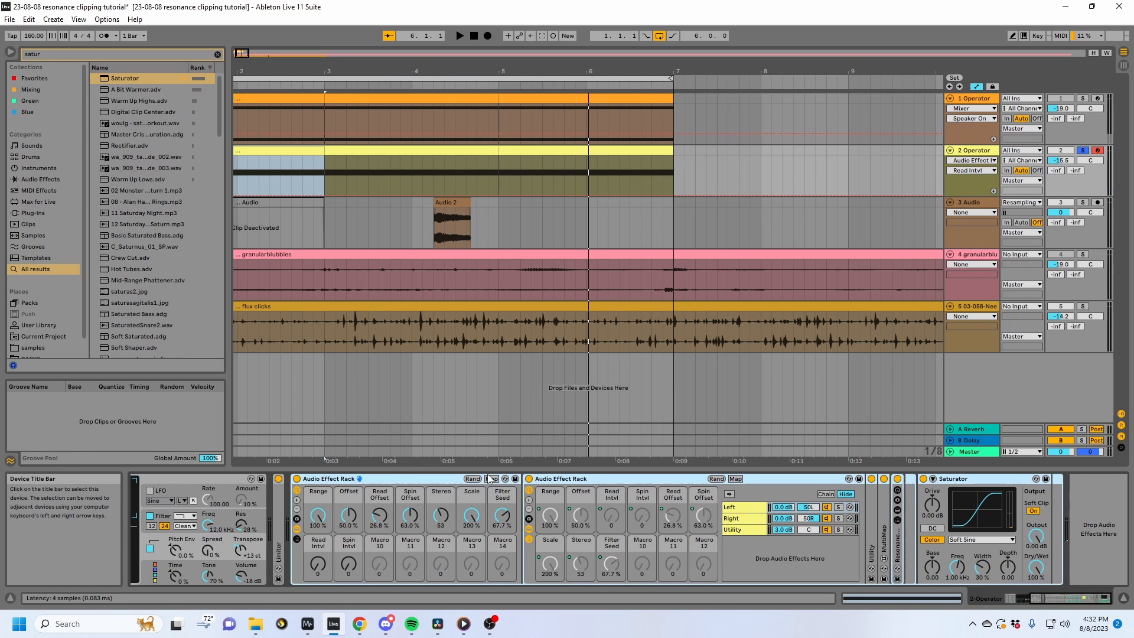
left_click(492, 479)
left_click(631, 479)
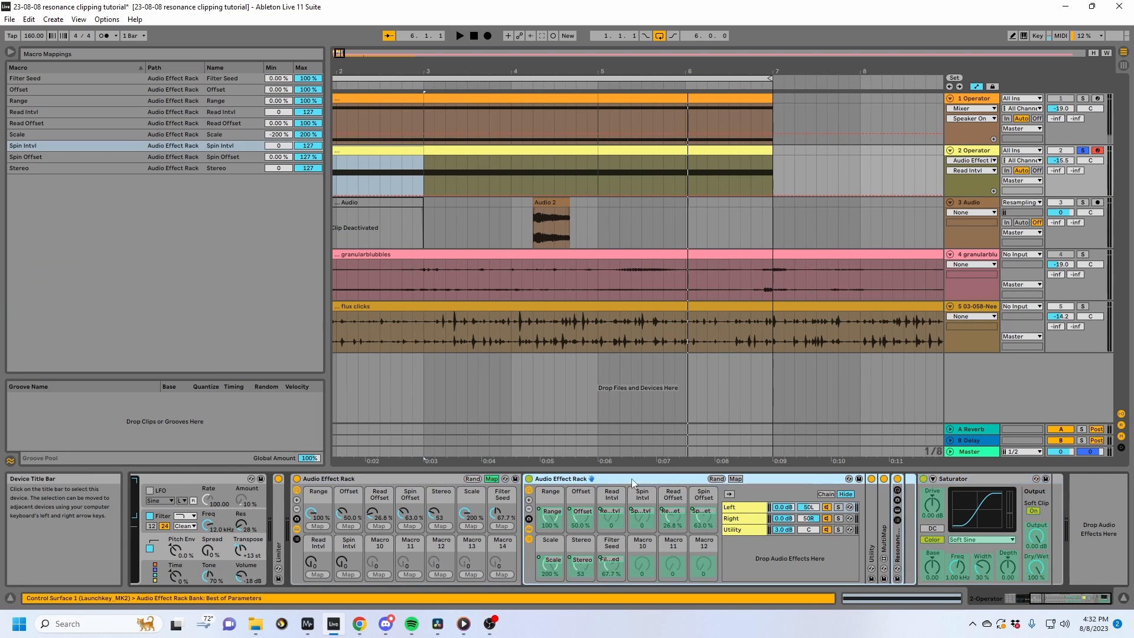
double_click(632, 478)
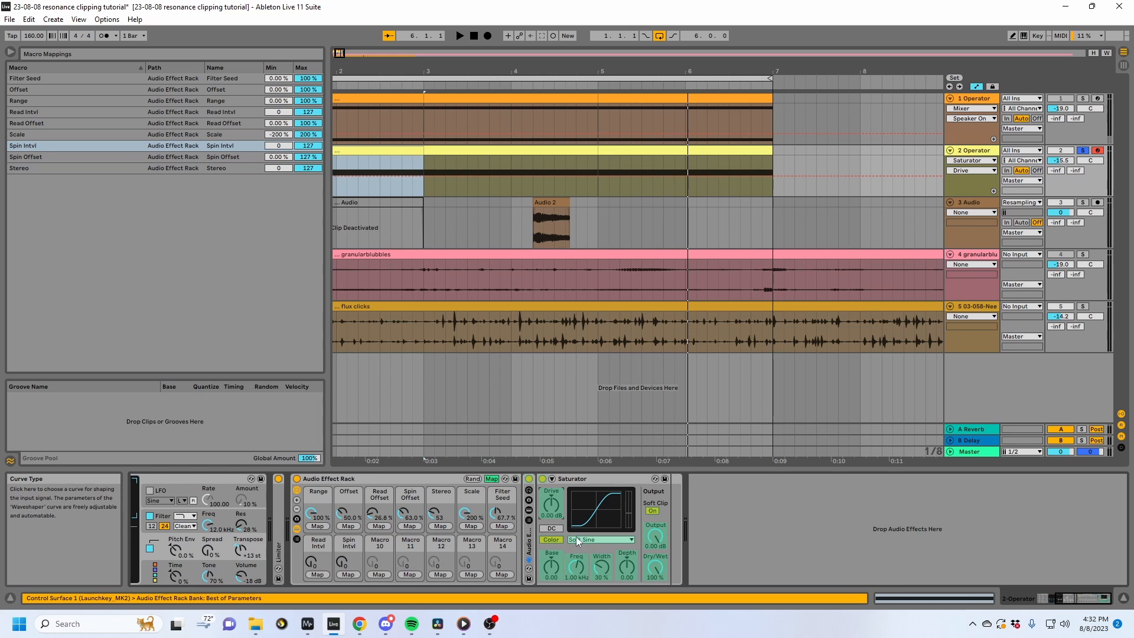
left_click(378, 574)
left_click(414, 574)
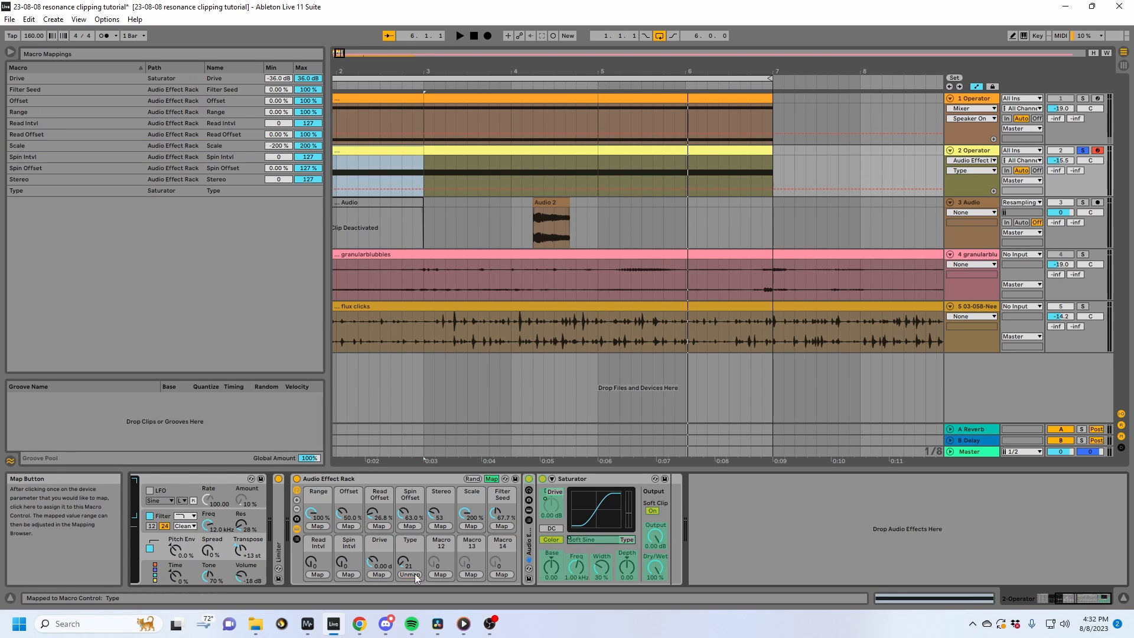
left_click(494, 479)
key("space")
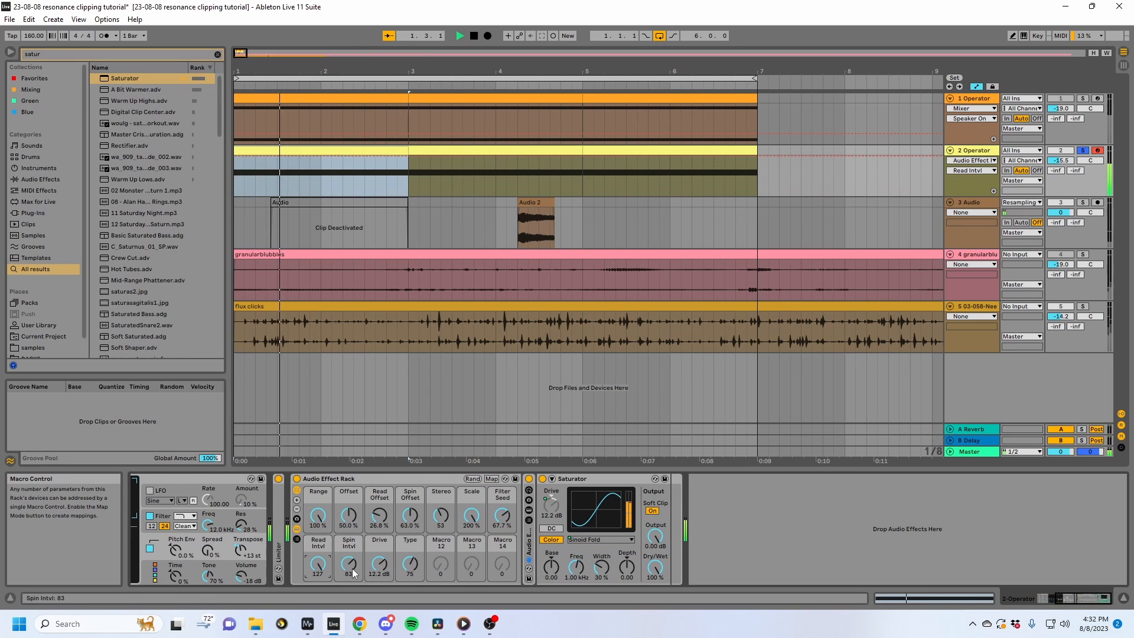
Raise Spin Intvl to 107, reset Drive to 0.00 dB and lower Type to 18, stopping playback.
left_click_drag(348, 565, 349, 507)
left_click_drag(348, 566, 384, 580)
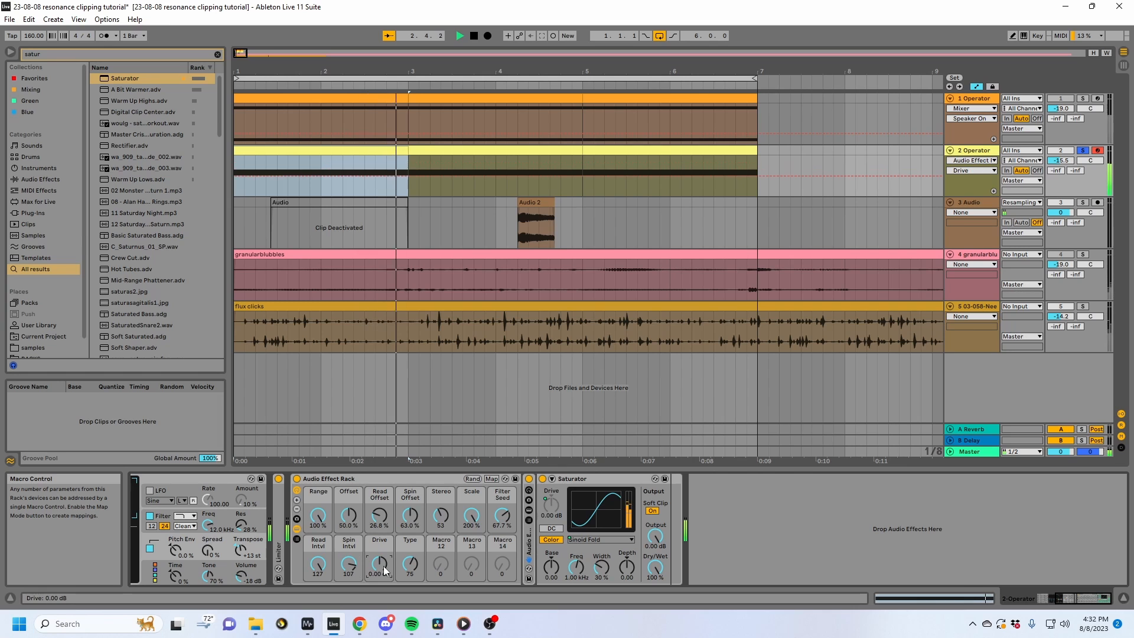
key("space")
right_click(384, 566)
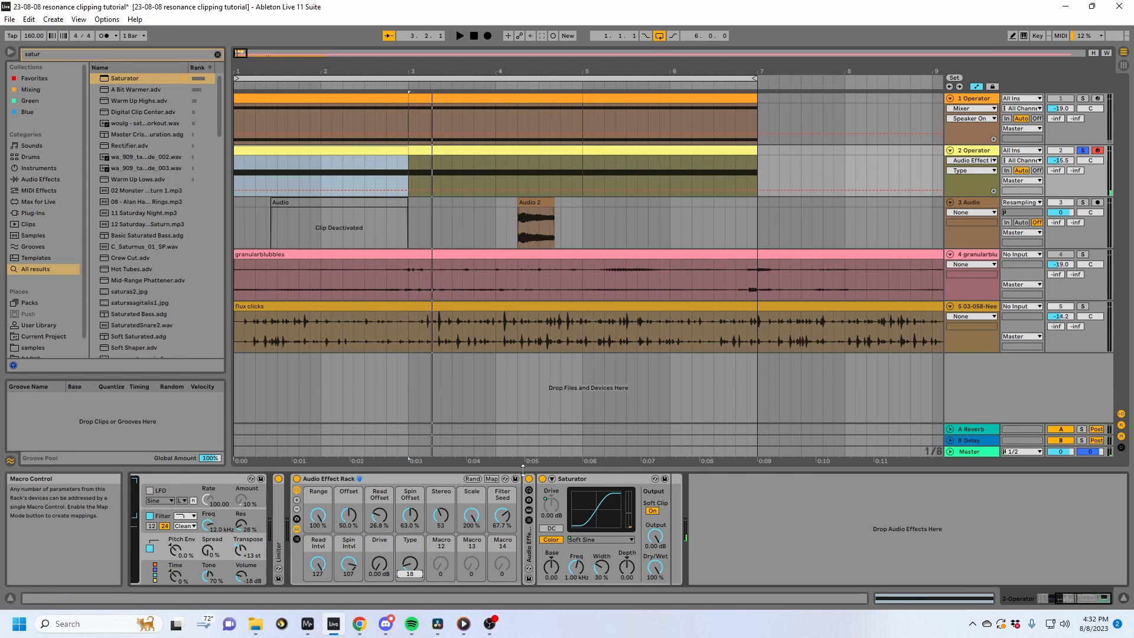
Map the Saturator's Device On switch to Macro 11 alongside Type, with Min 1 and Max 0, and leave mapping mode.
left_click(492, 479)
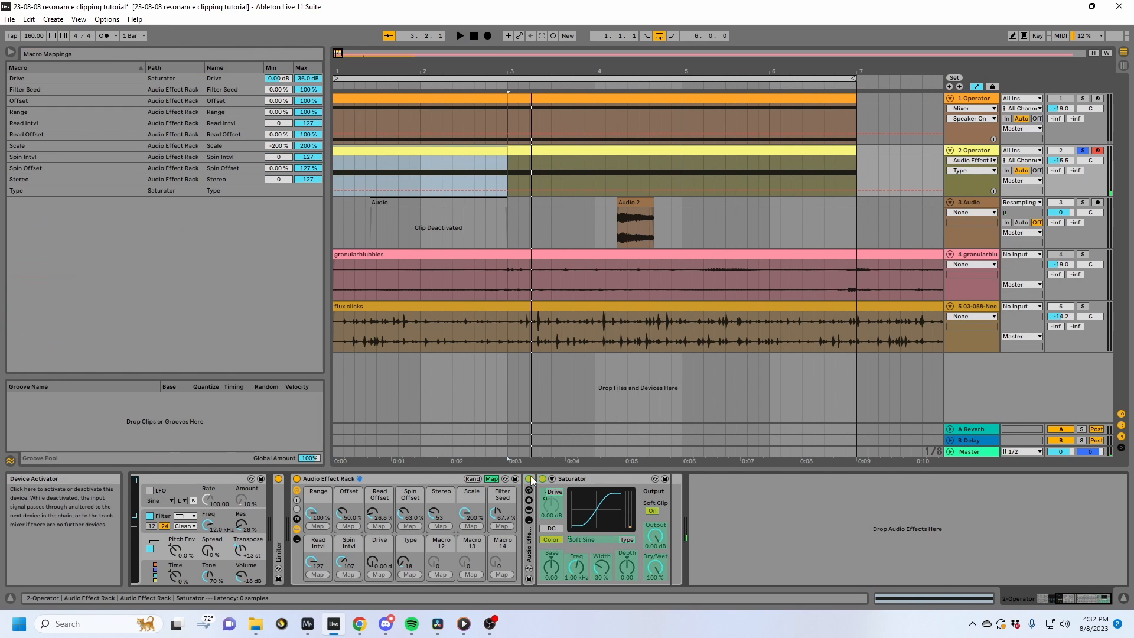
left_click(417, 575)
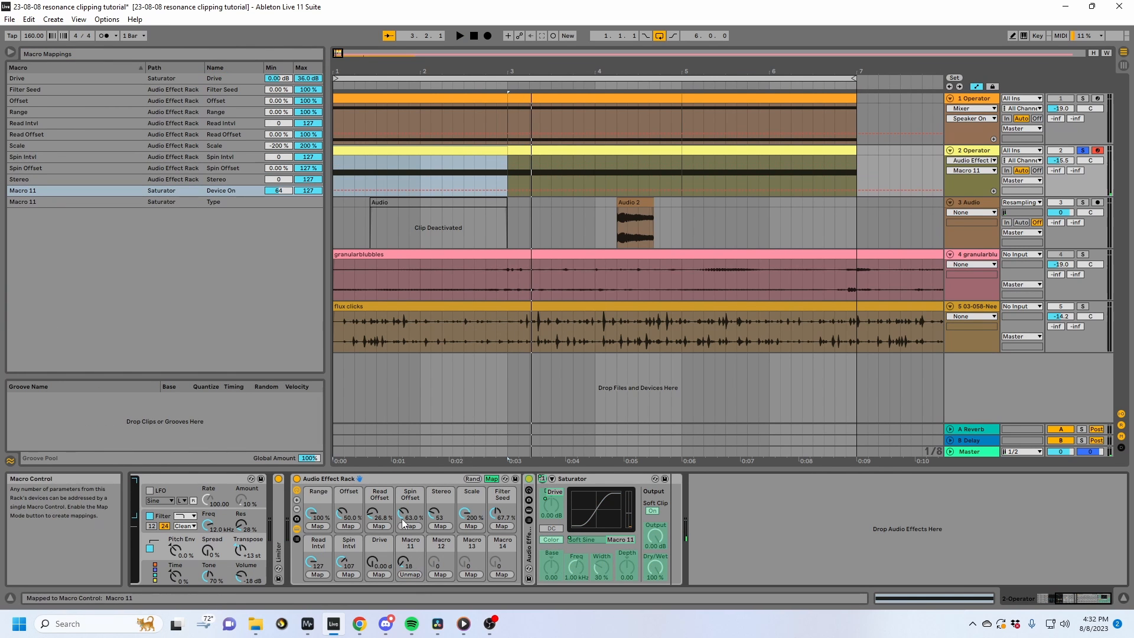
left_click(280, 190)
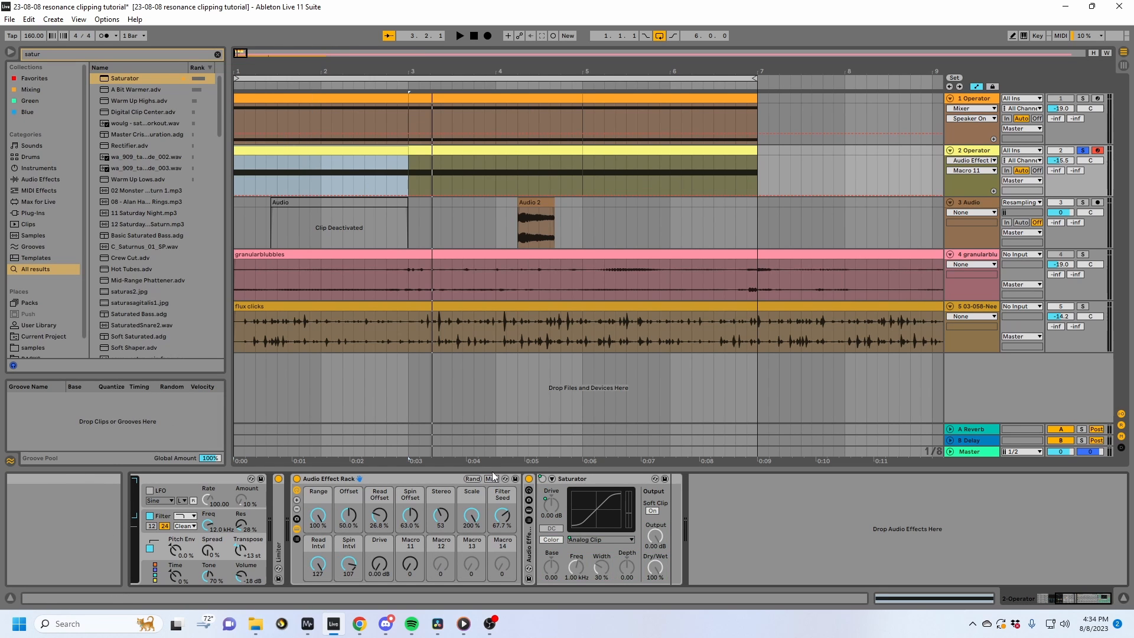
left_click(492, 476)
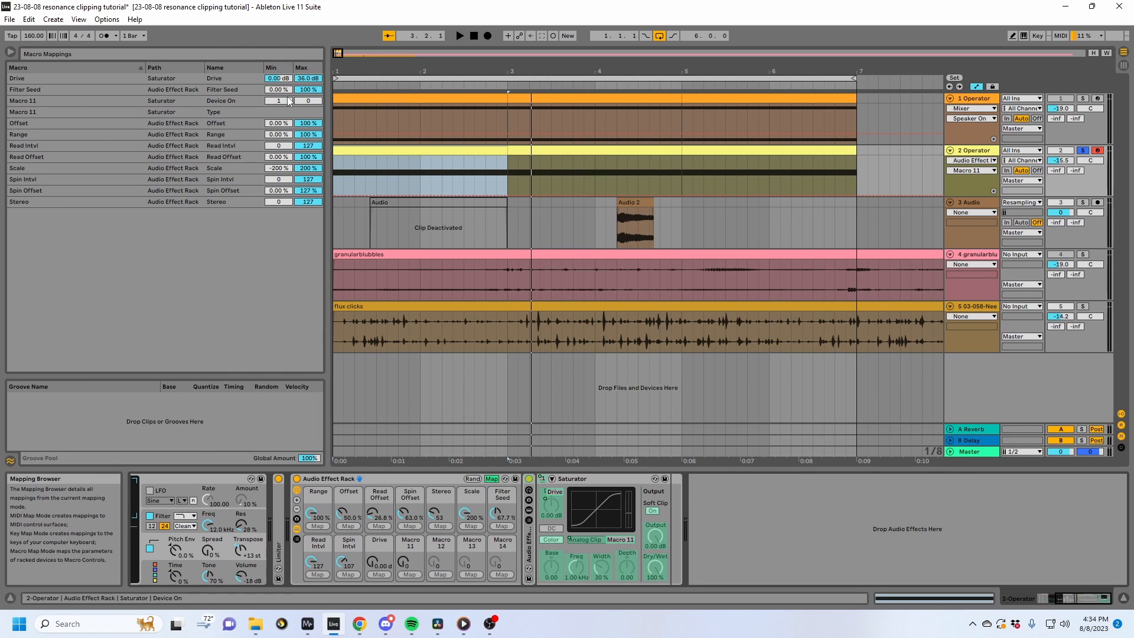
left_click(492, 478)
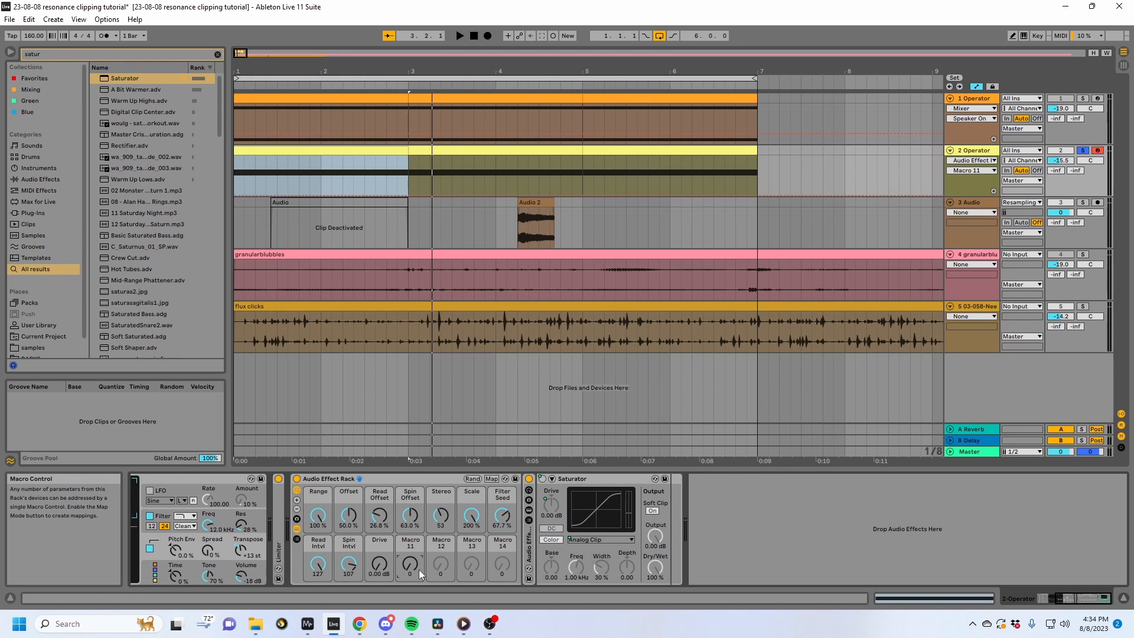
Sweep Macro 11 up to 127 to select the Waveshaper curve, and expand the Saturator to show its waveshaper controls.
left_click_drag(417, 572, 417, 571)
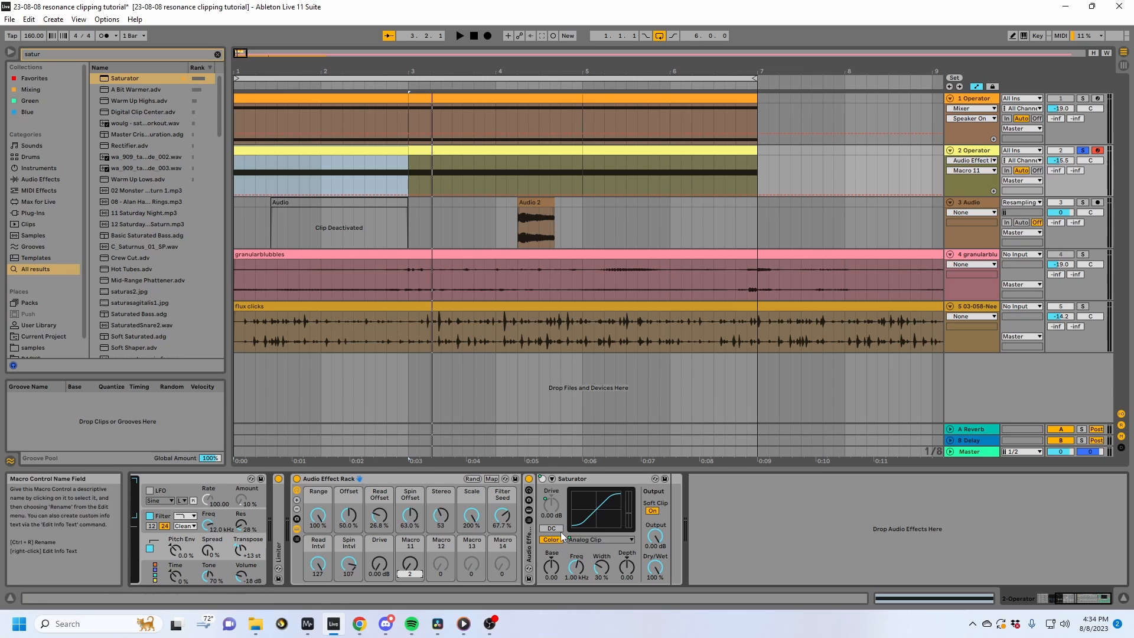
left_click_drag(412, 566, 411, 497)
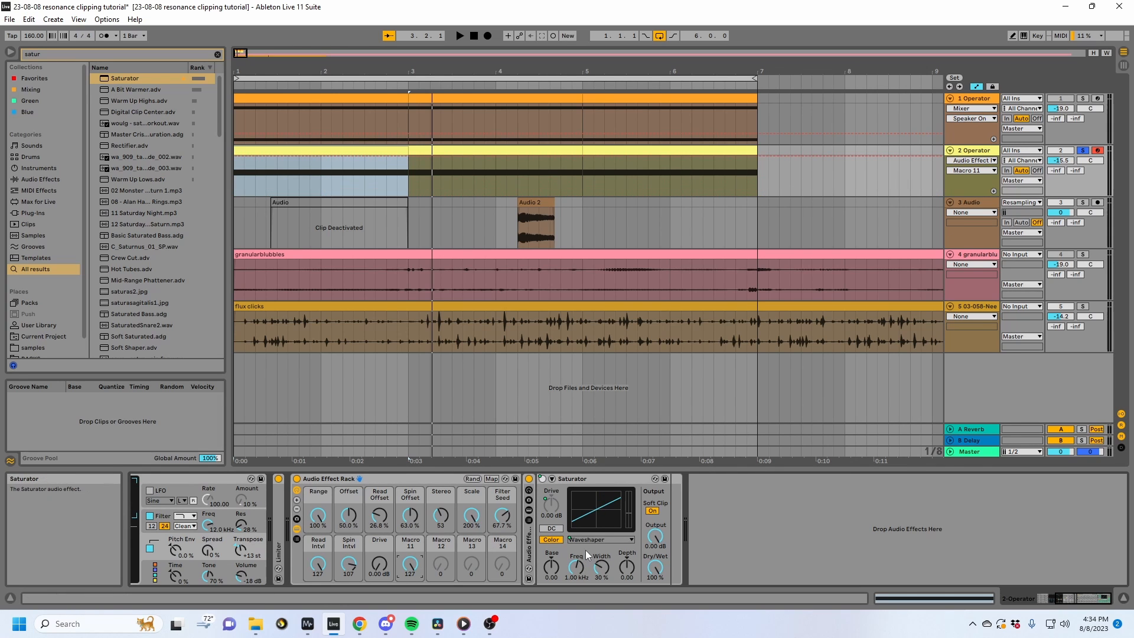
left_click(554, 479)
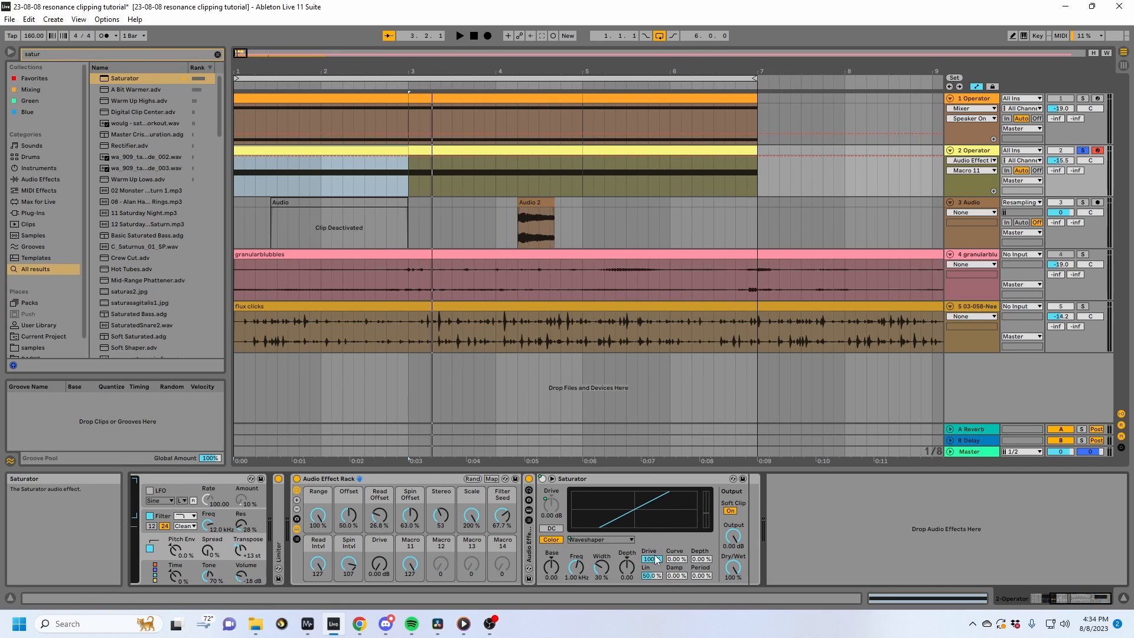
During playback, set Drive to 13.9 dB and shape the waveshaper with Drive 53.9%, Lin 0%, Curve 68.8%, Damp 87.5%, Depth 22.7% and Period 60.2%.
key("space")
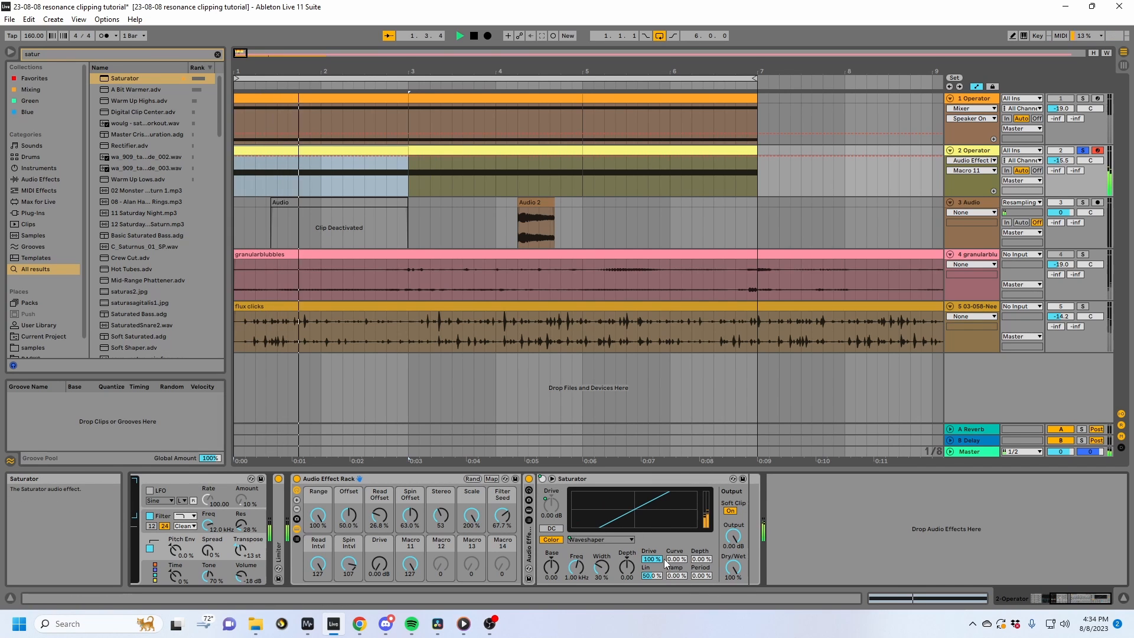
left_click_drag(380, 564, 380, 546)
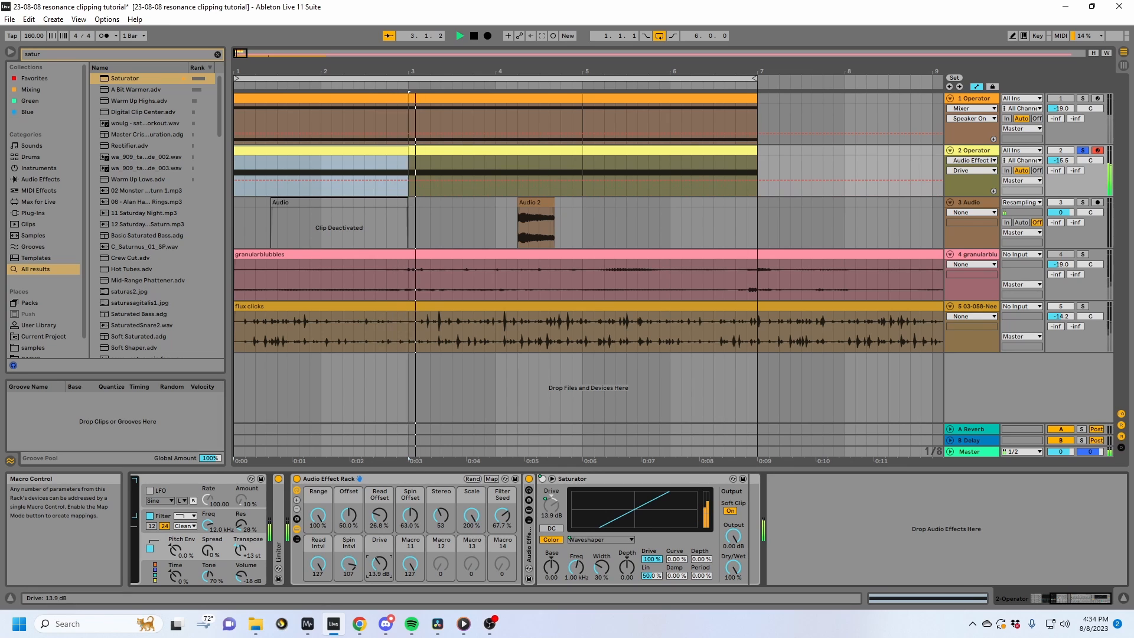
mouse_move(677, 559)
left_mouse_down()
mouse_move(677, 544)
mouse_move(699, 549)
mouse_move(698, 521)
left_mouse_up()
key("space")
mouse_move(701, 576)
left_mouse_down()
mouse_move(700, 540)
mouse_move(676, 573)
mouse_move(654, 574)
mouse_move(654, 587)
mouse_move(651, 547)
mouse_move(652, 606)
mouse_move(676, 525)
mouse_move(701, 584)
left_mouse_up()
left_click(676, 559)
Vary the Offset macro, reset it to 50%, and raise Spin Intvl to 127.
left_click_drag(348, 516, 378, 472)
double_click(348, 518)
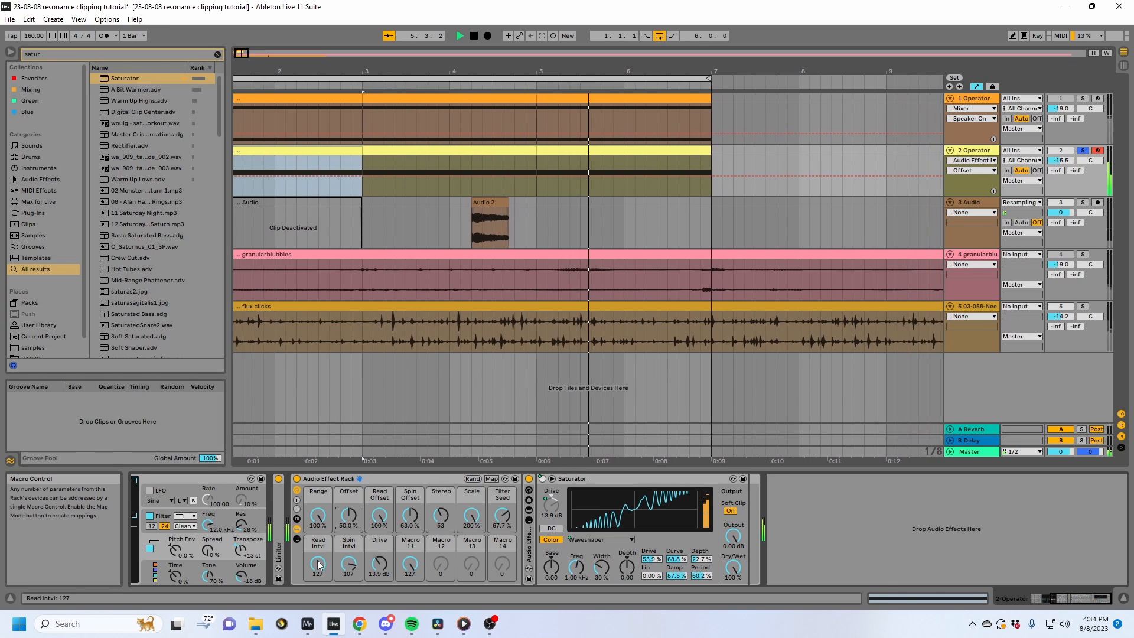
left_click_drag(349, 565, 348, 546)
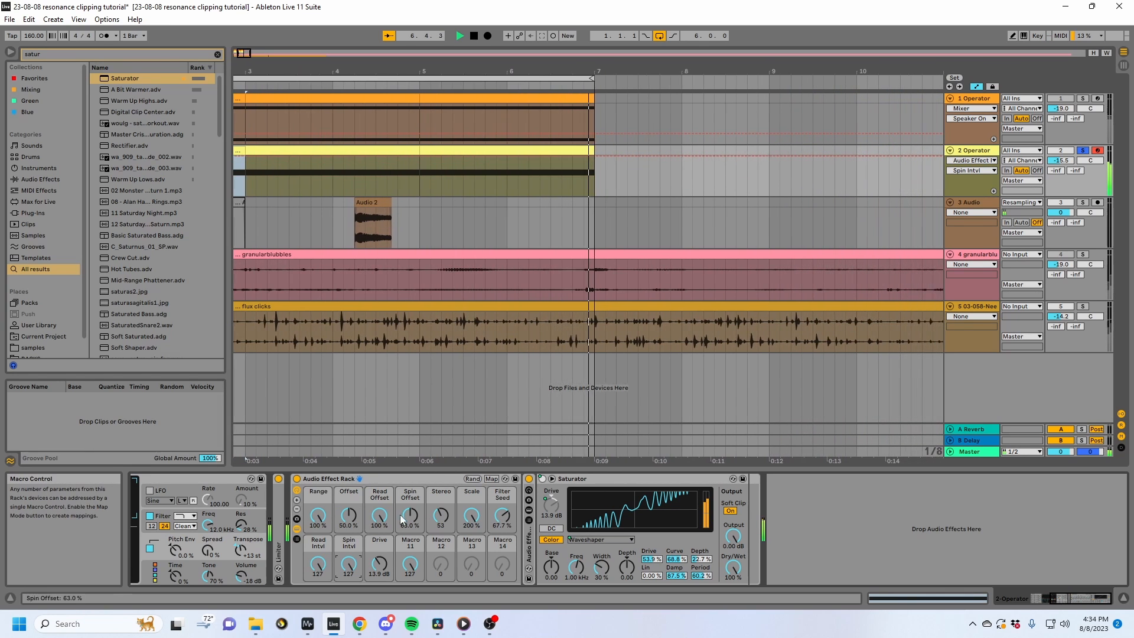
Draw stepped Offset automation over the first two bars of the second Operator track and play it.
key("space")
left_click(349, 515)
key("b")
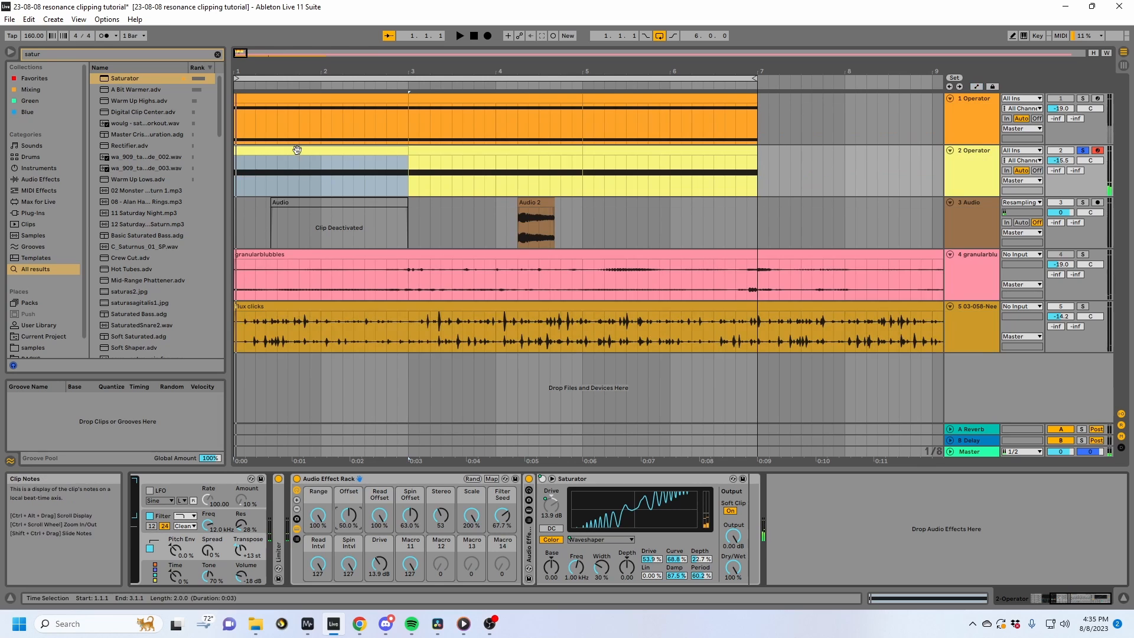
left_click_drag(242, 158, 248, 168)
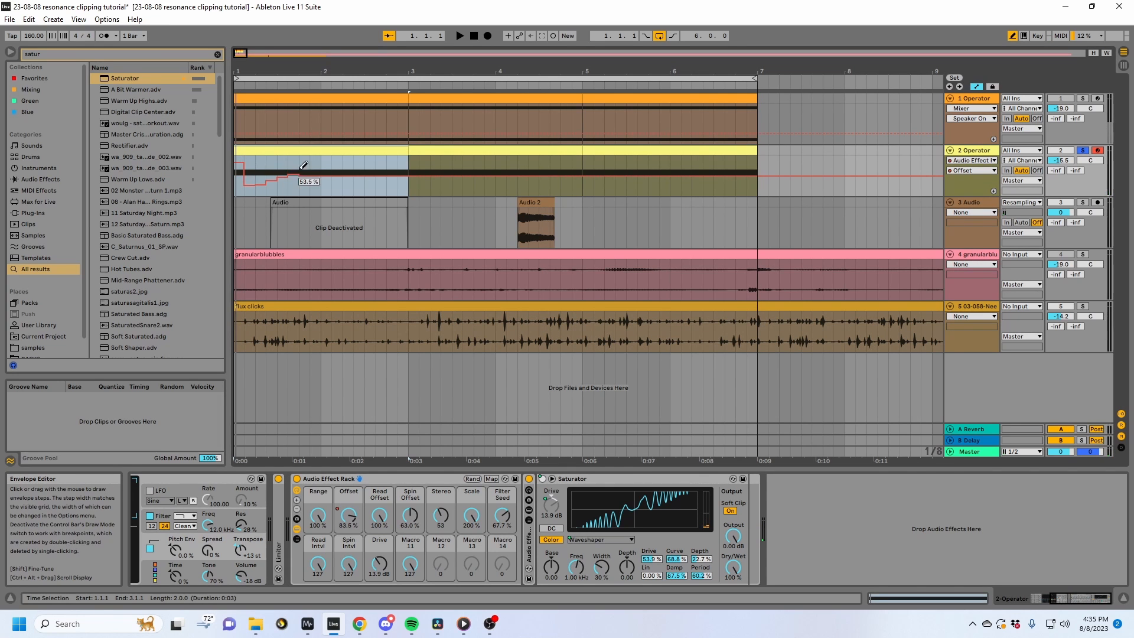
key("space")
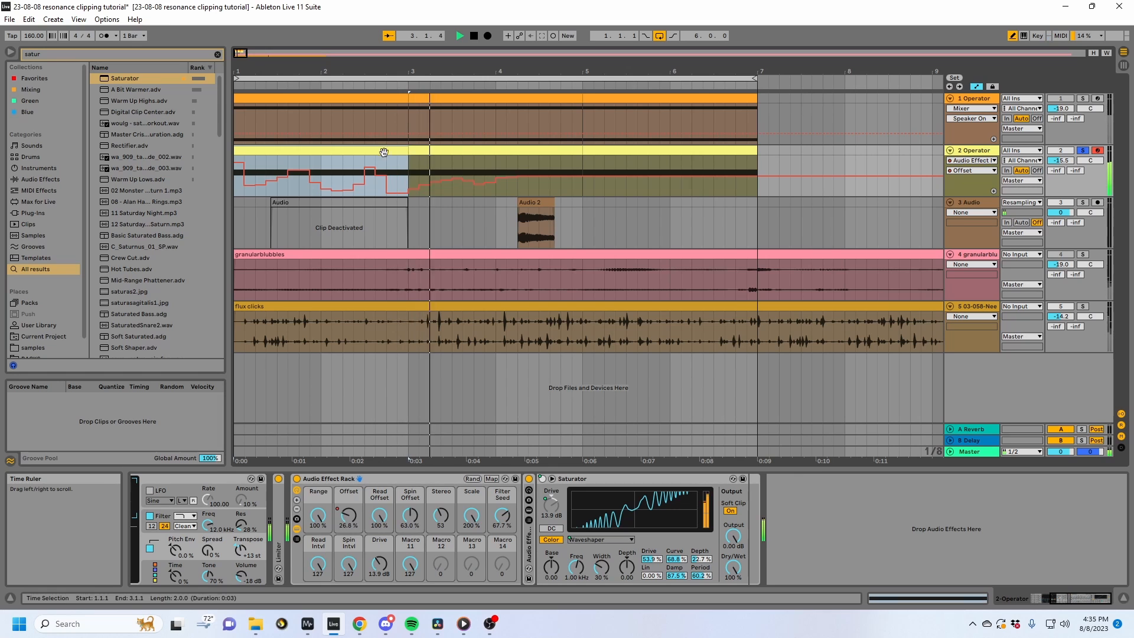
Leave draw mode, duplicate the two-bar Offset automation into the following two bars, and play from the start.
key("b")
key("ctrl+d")
key("space")
left_click(248, 151)
key("space")
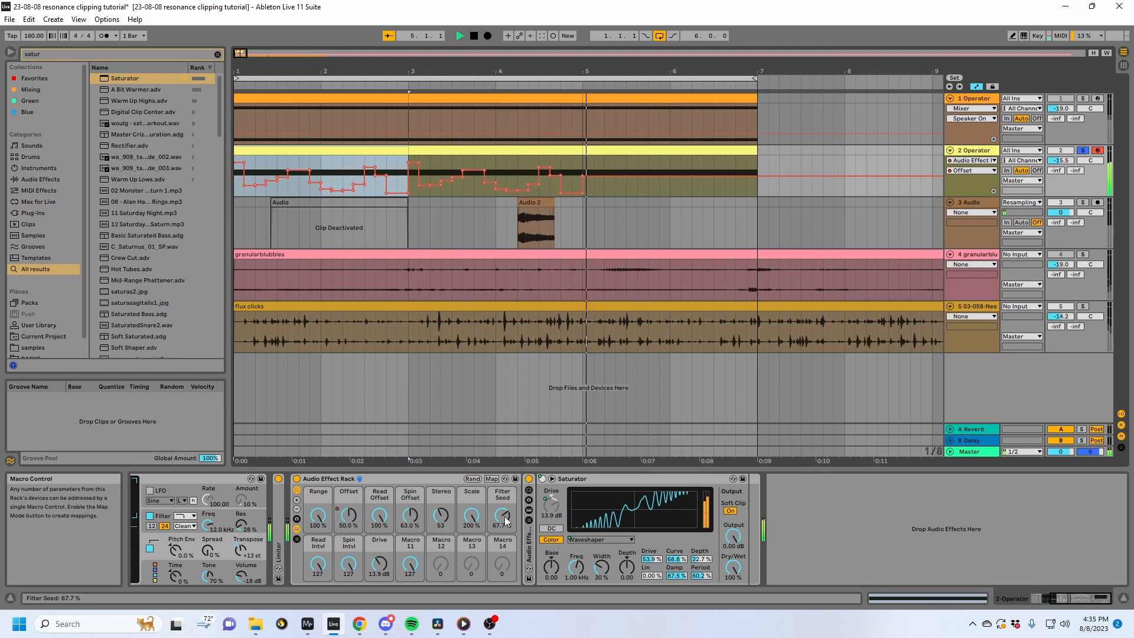
Duplicate the first four bars of Offset automation into the four bars that follow.
left_click_drag(555, 161, 216, 165)
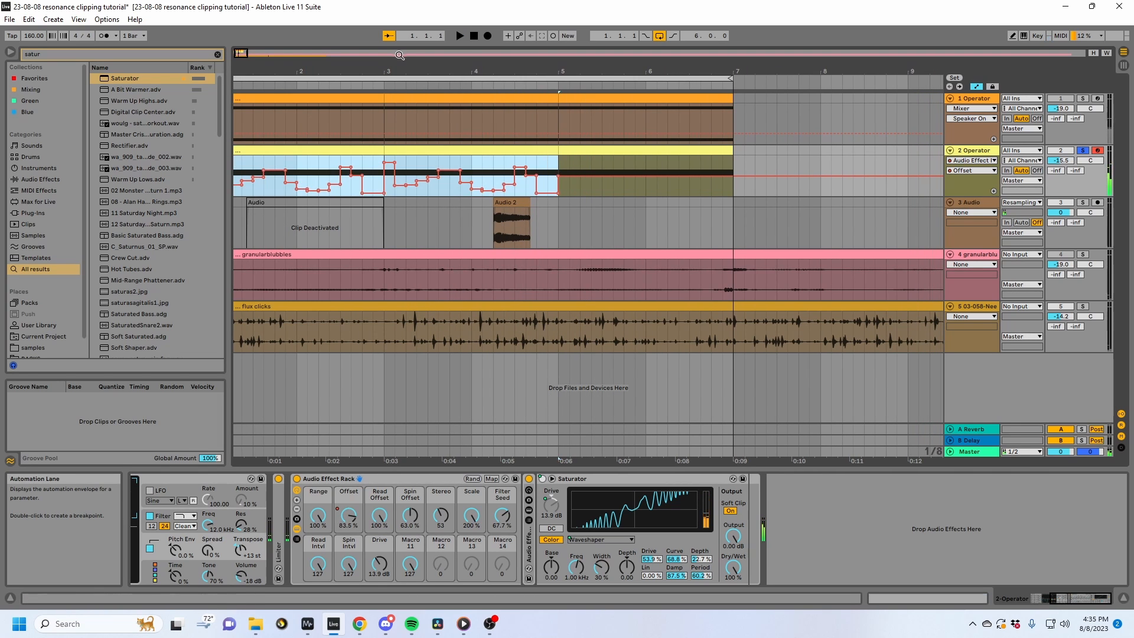
left_click_drag(363, 72, 381, 70)
key("ctrl+d")
left_click(248, 152)
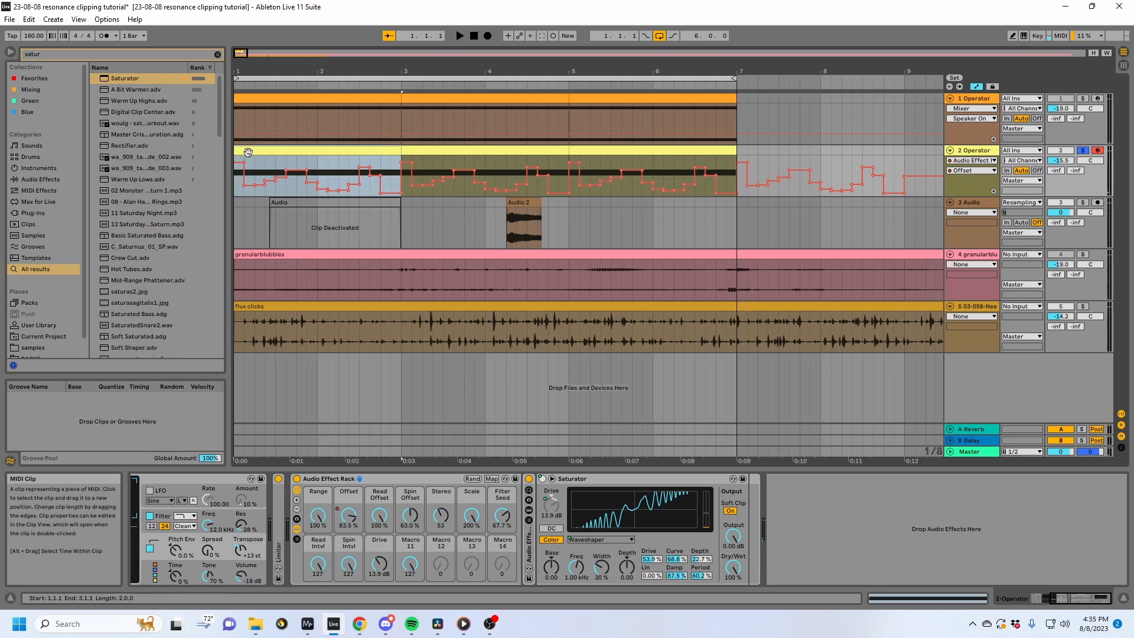
Play the track while setting Drive to 16.7 dB and the clipping type macro to 47, and try the Saturator's color controls.
key("space")
left_click_drag(413, 570, 414, 591)
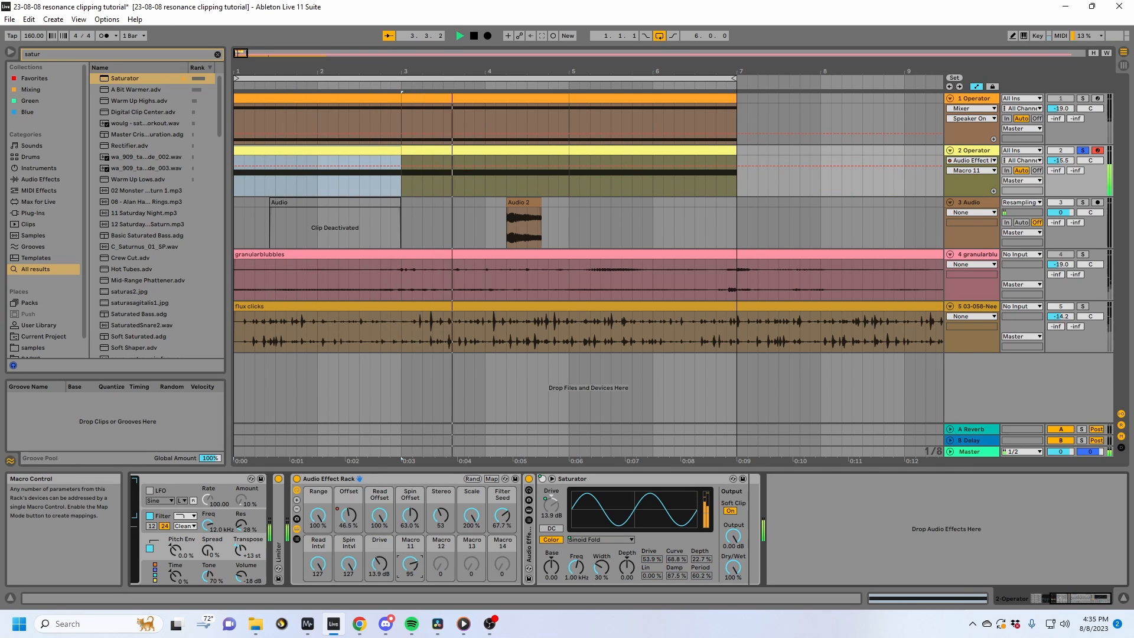
left_click_drag(379, 564, 410, 592)
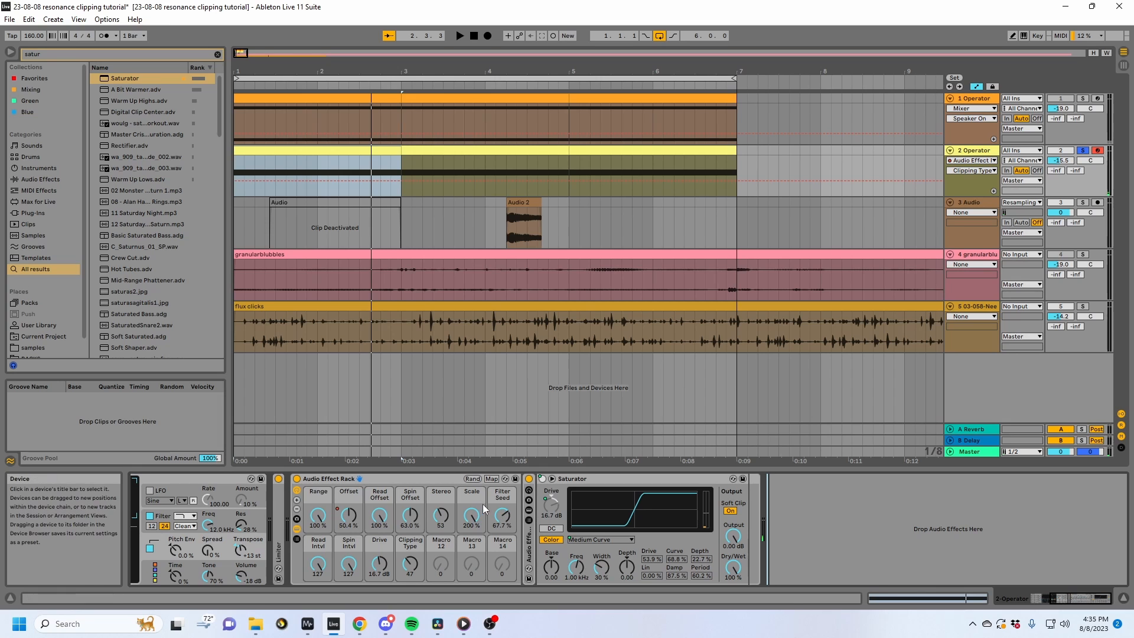
key("space")
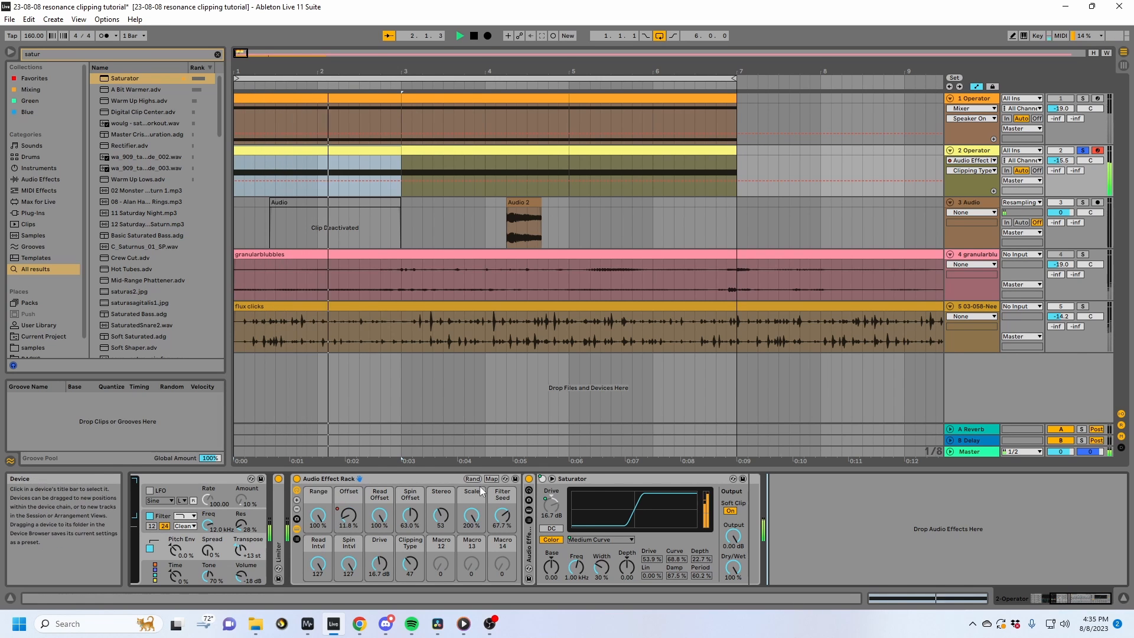
left_click_drag(552, 566, 551, 573)
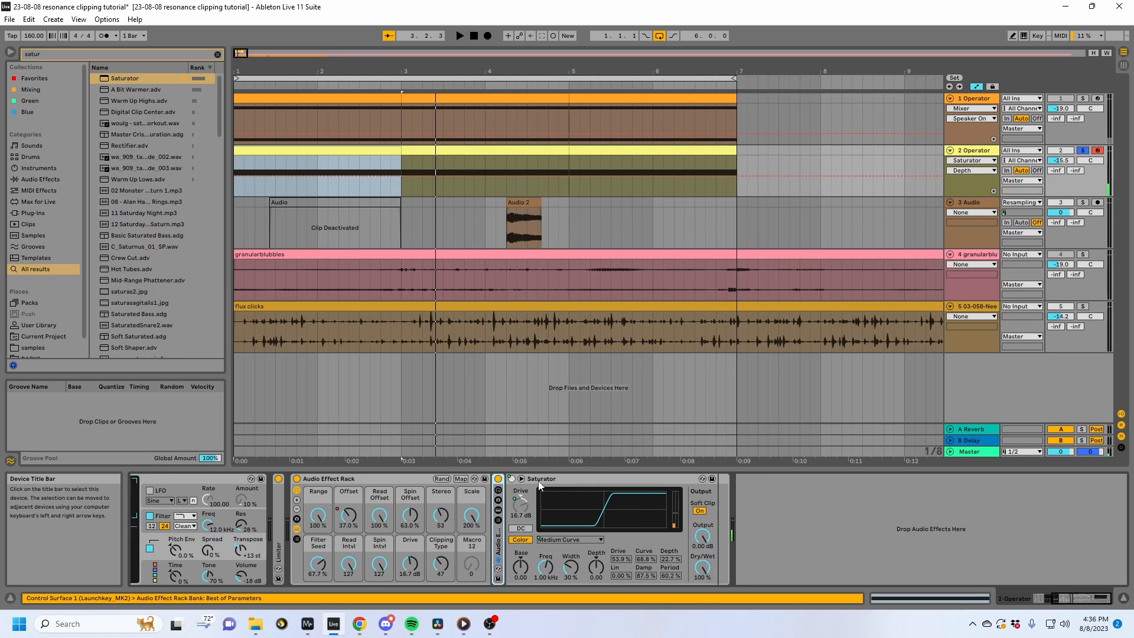
Rename the outer rack "pq Resonance Clipper".
left_click(335, 488)
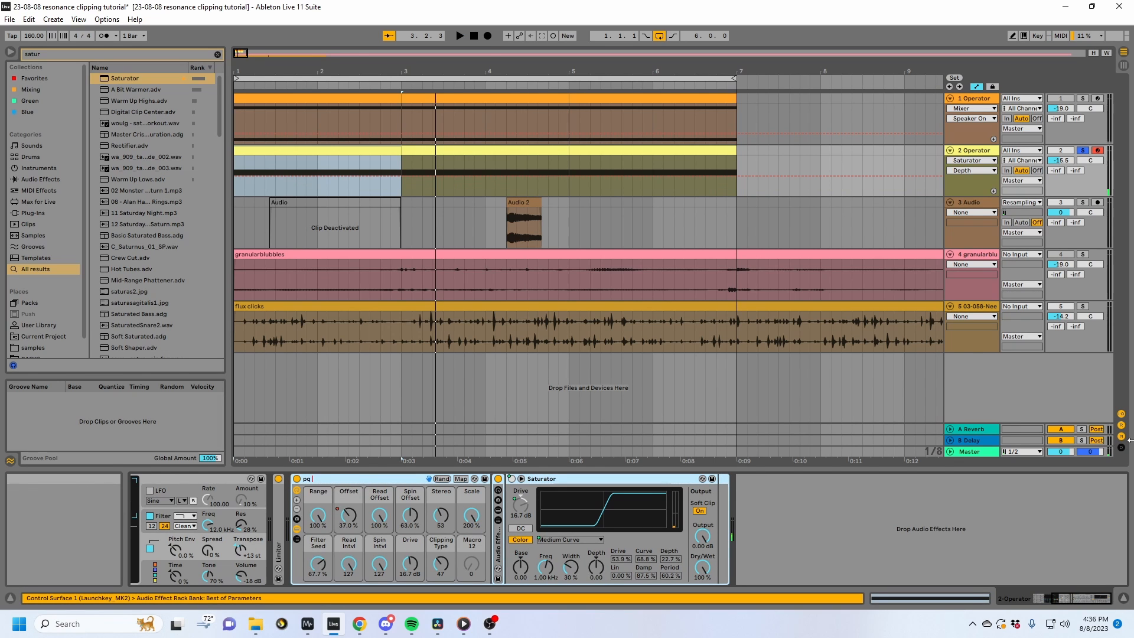
type("nance Clipper")
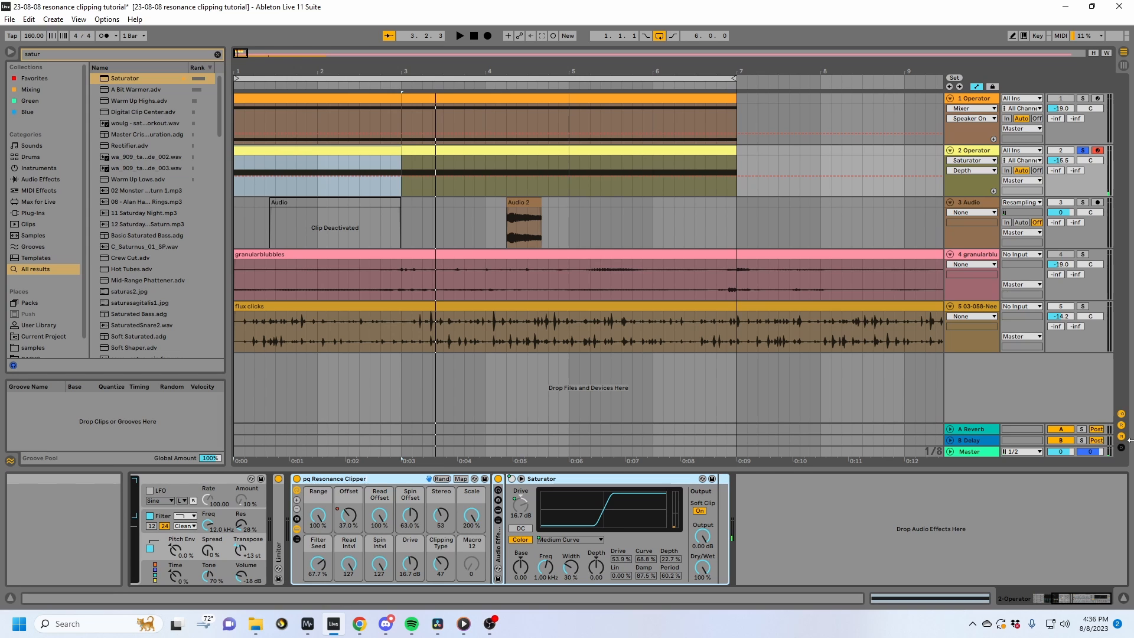
left_click(844, 529)
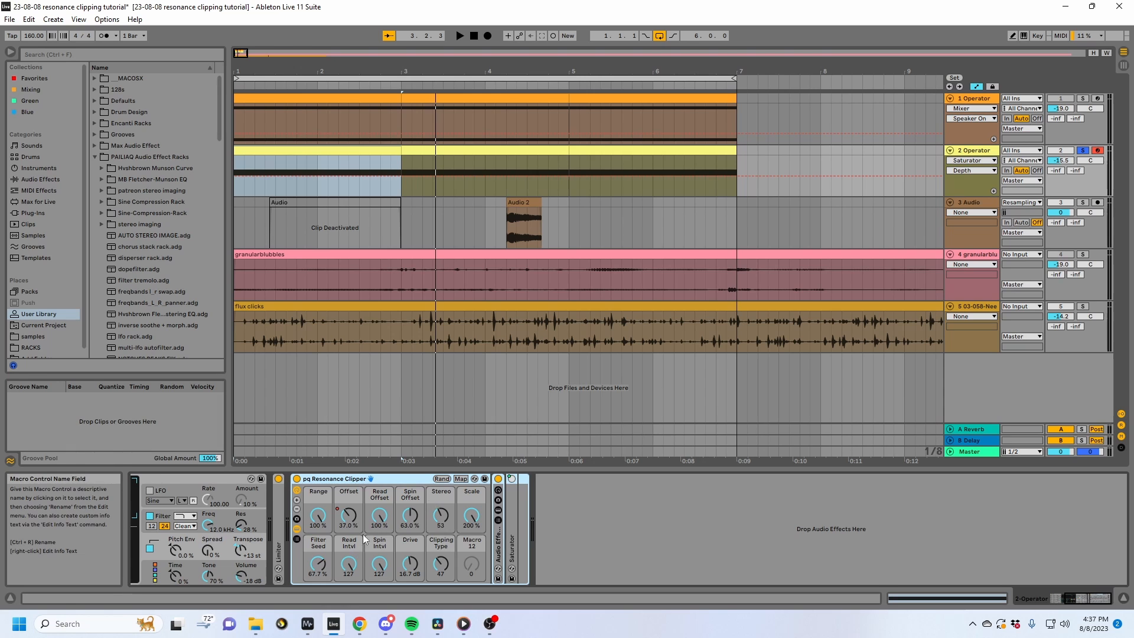
Color the Read Intvl and Spin Intvl macros pale lavender.
right_click(378, 548)
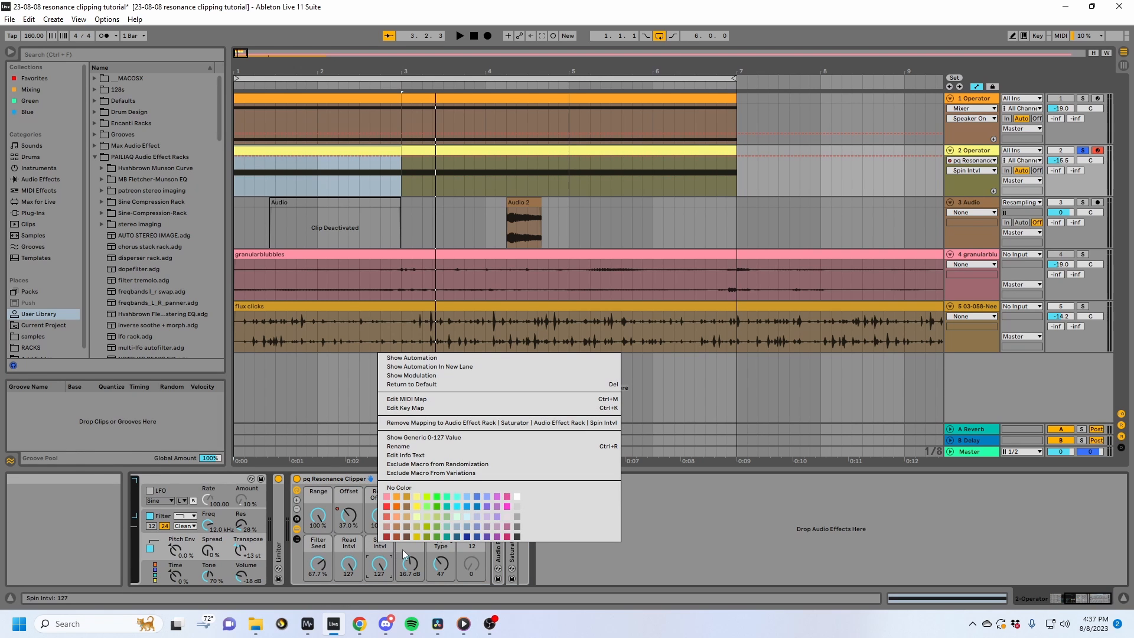
right_click(347, 552)
right_click(348, 552)
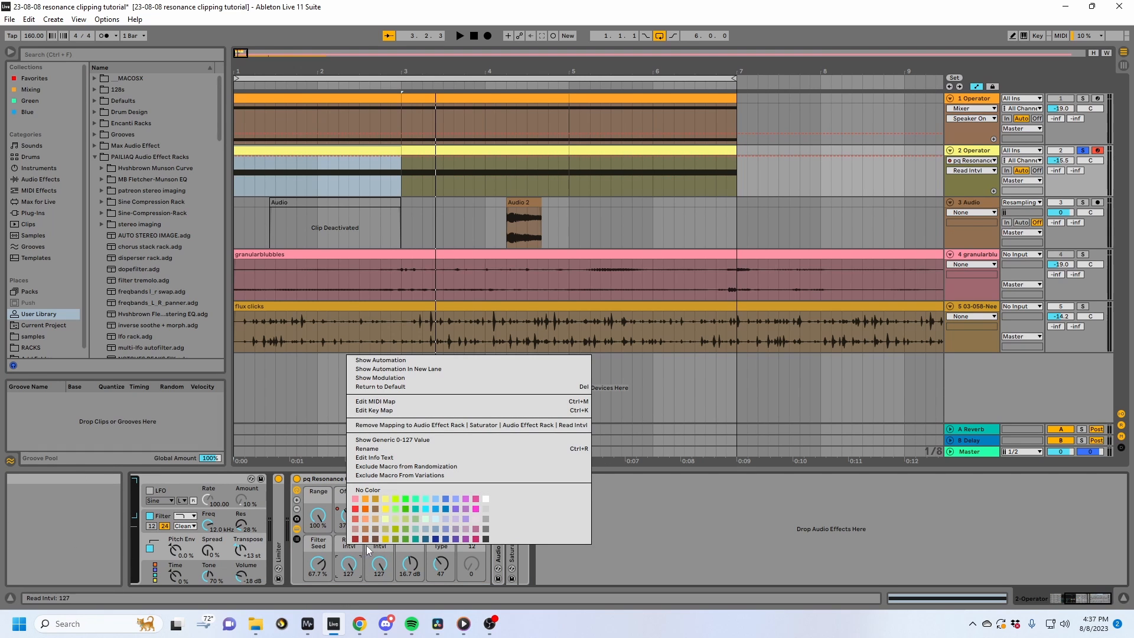
left_click(444, 520)
right_click(377, 540)
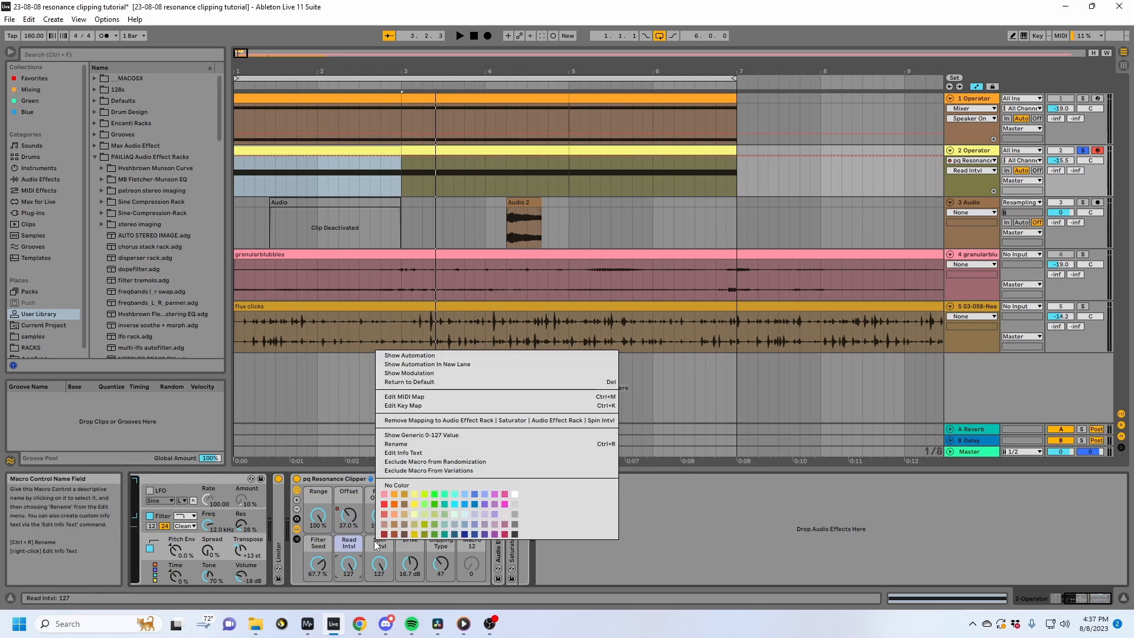
left_click(477, 514)
Color the Drive and Clipping Type macros red.
right_click(315, 503)
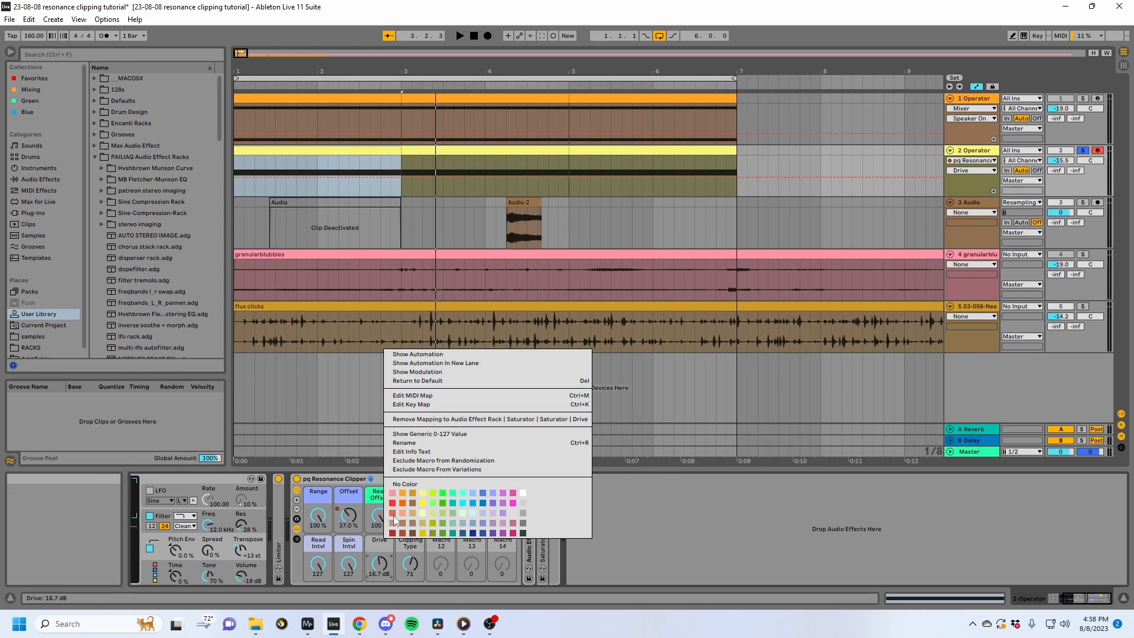
left_click(395, 519)
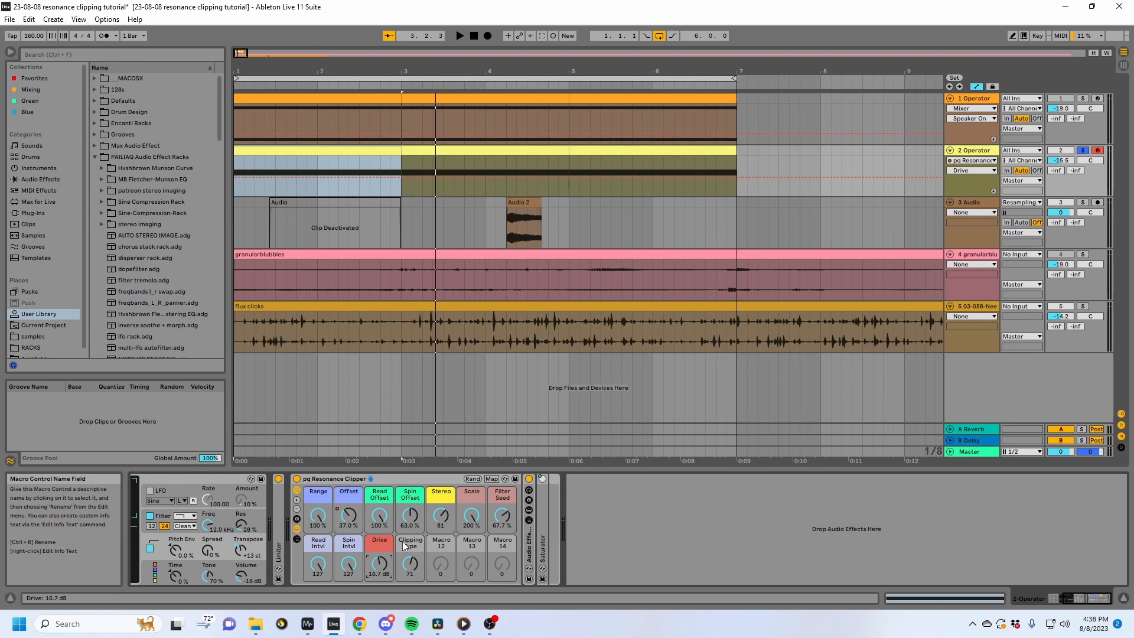
right_click(407, 539)
left_click(417, 520)
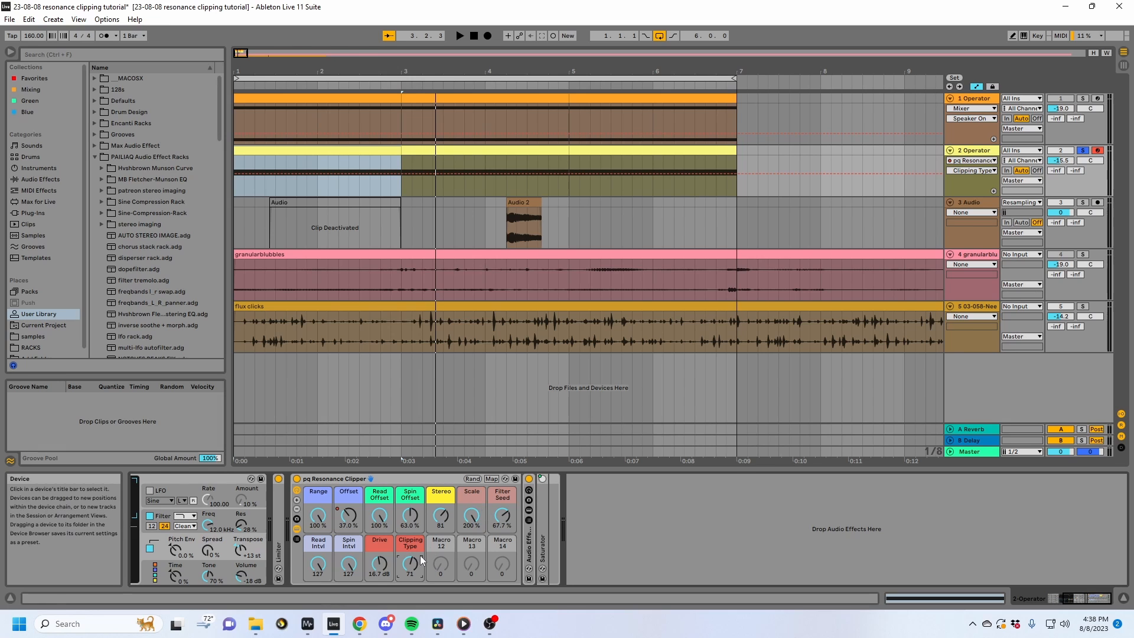
Vary the Clipping Type macro and play the track to hear the finished rack.
left_click_drag(407, 573, 408, 549)
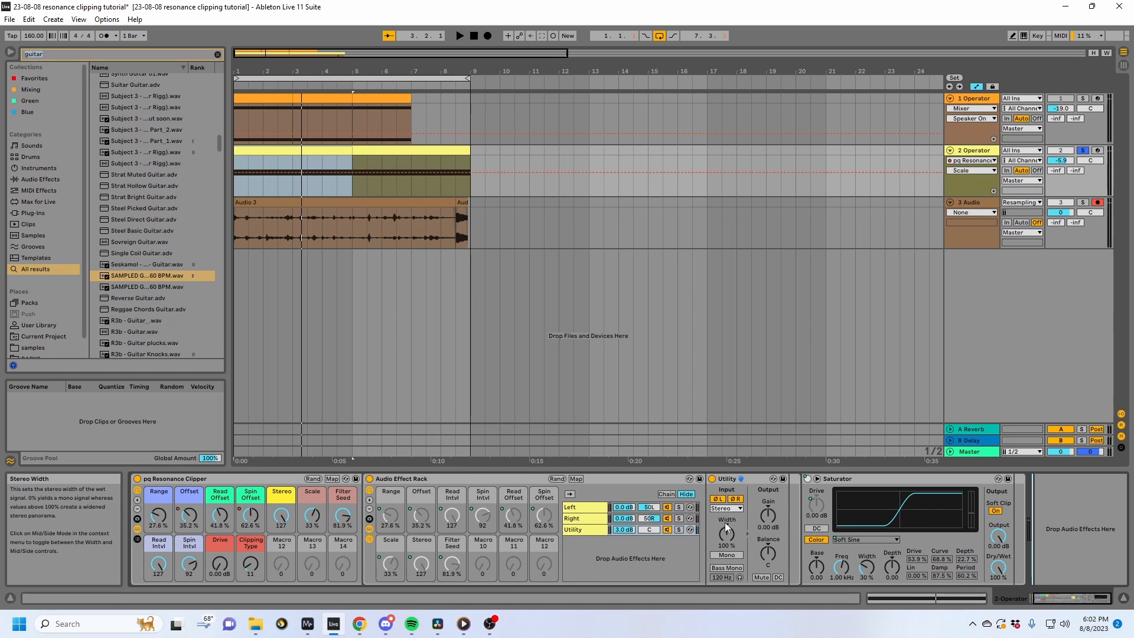
key("space")
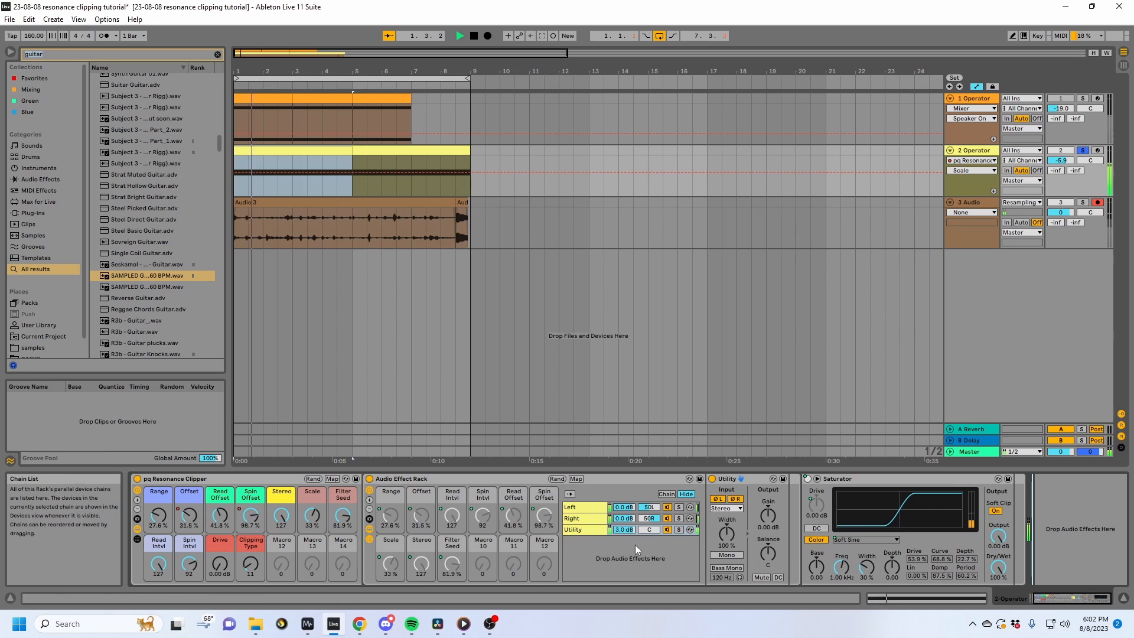
Play the track with the Utility chain's volume lowered to -inf dB, and undo the volume change.
left_click_drag(620, 530, 620, 579)
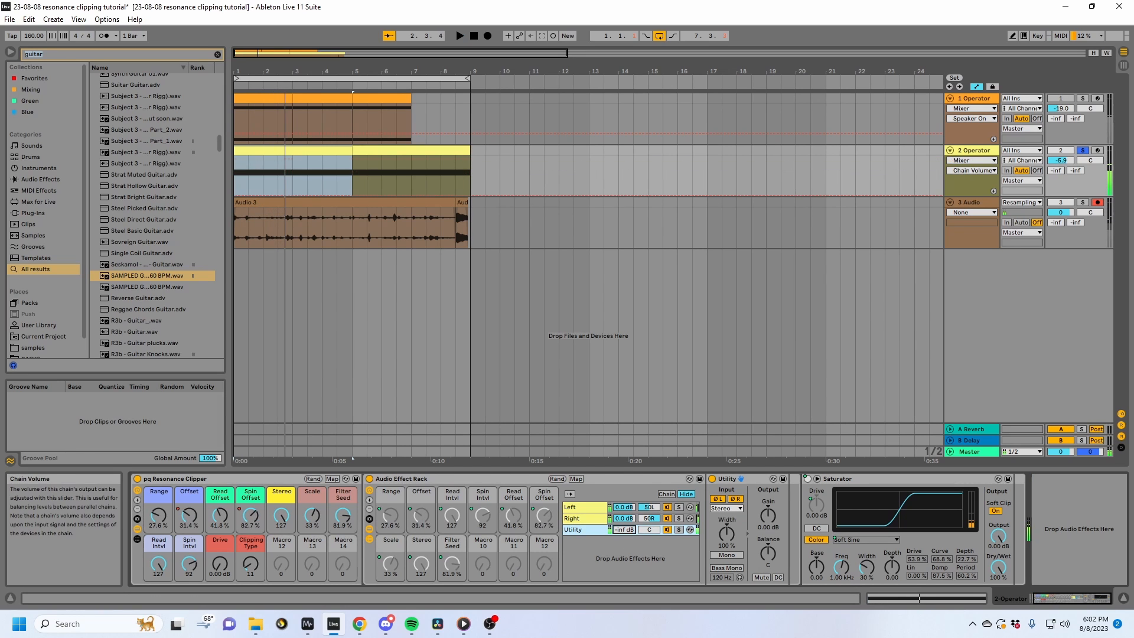
key("space")
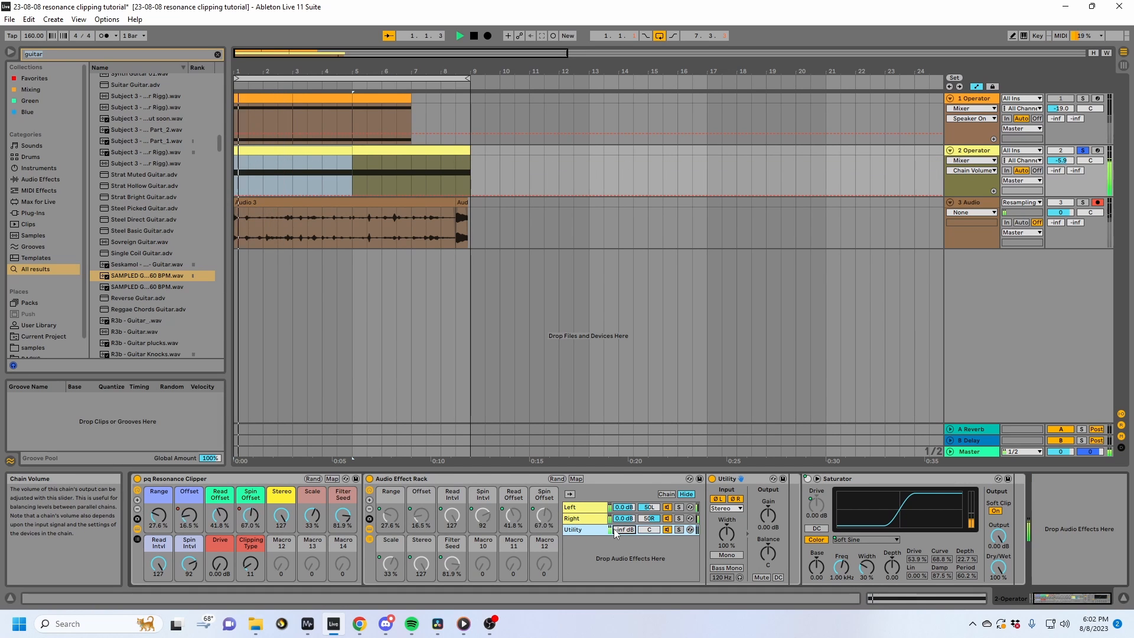
key("ctrl+z")
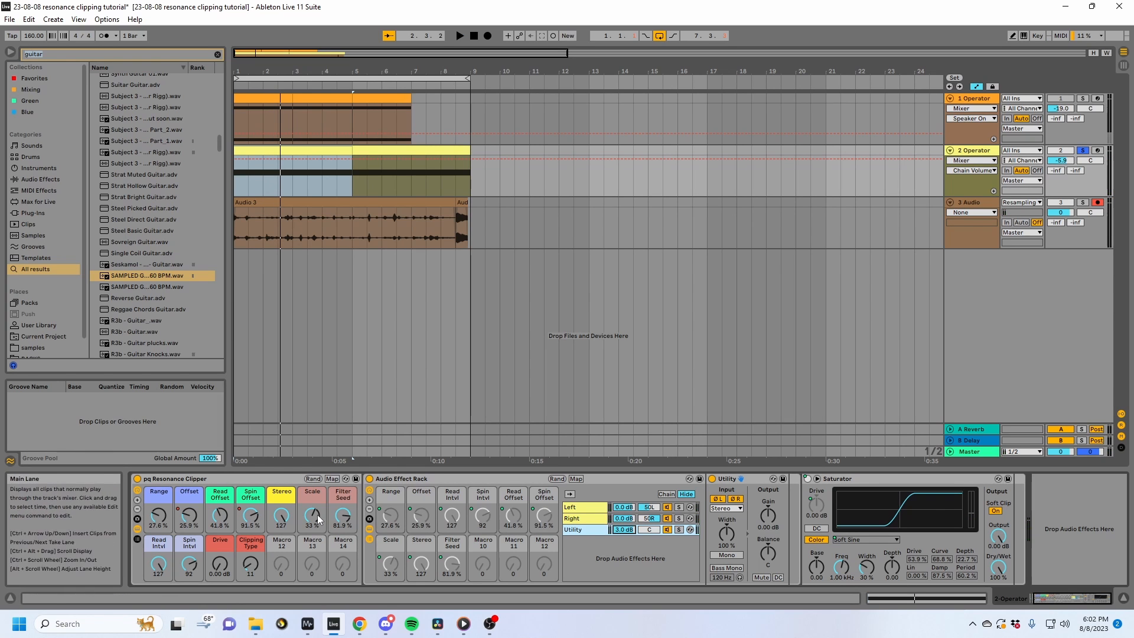
Raise the Scale macro to 200 % and audition the track, briefly lowering the Utility chain's volume to -inf dB and undoing it.
left_click_drag(312, 516, 312, 457)
key("space")
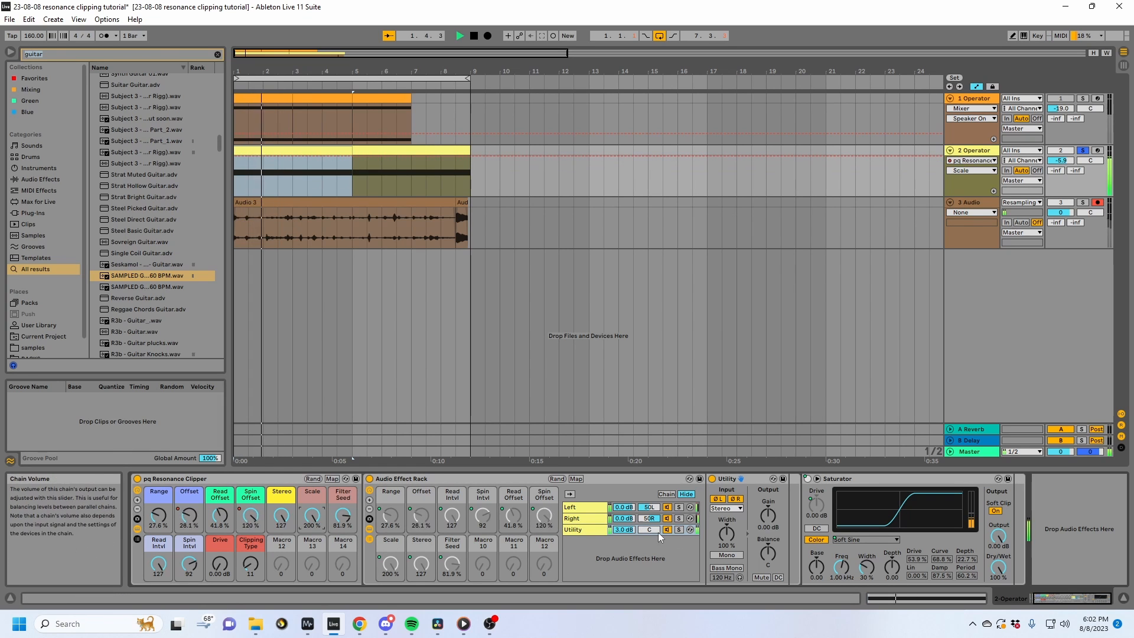
left_click_drag(625, 533, 628, 533)
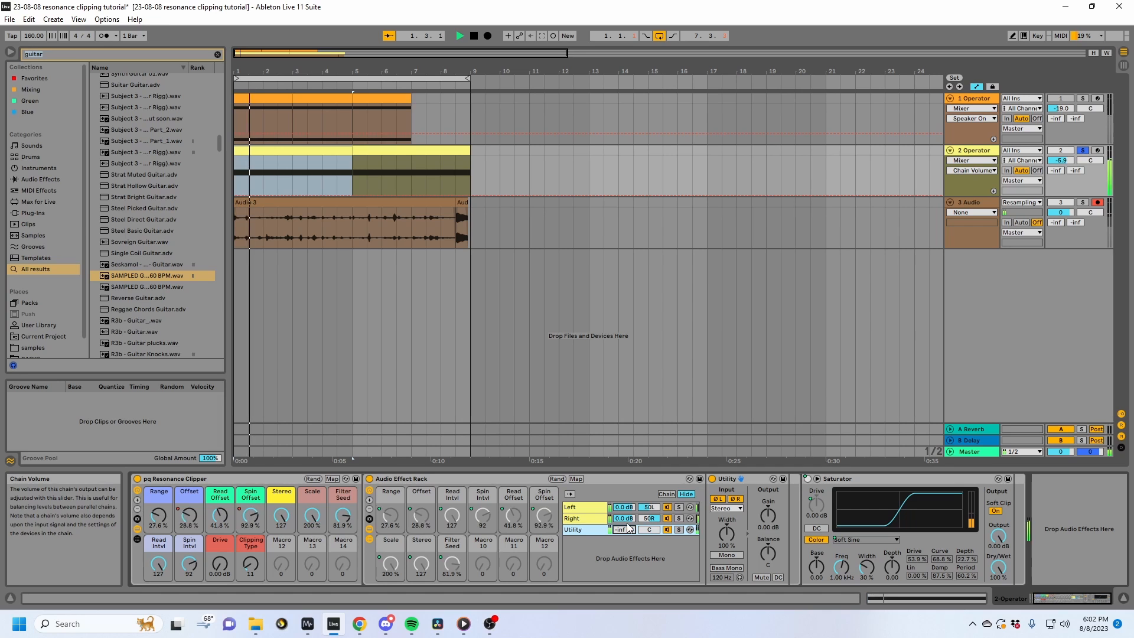
key("ctrl+z")
key("space")
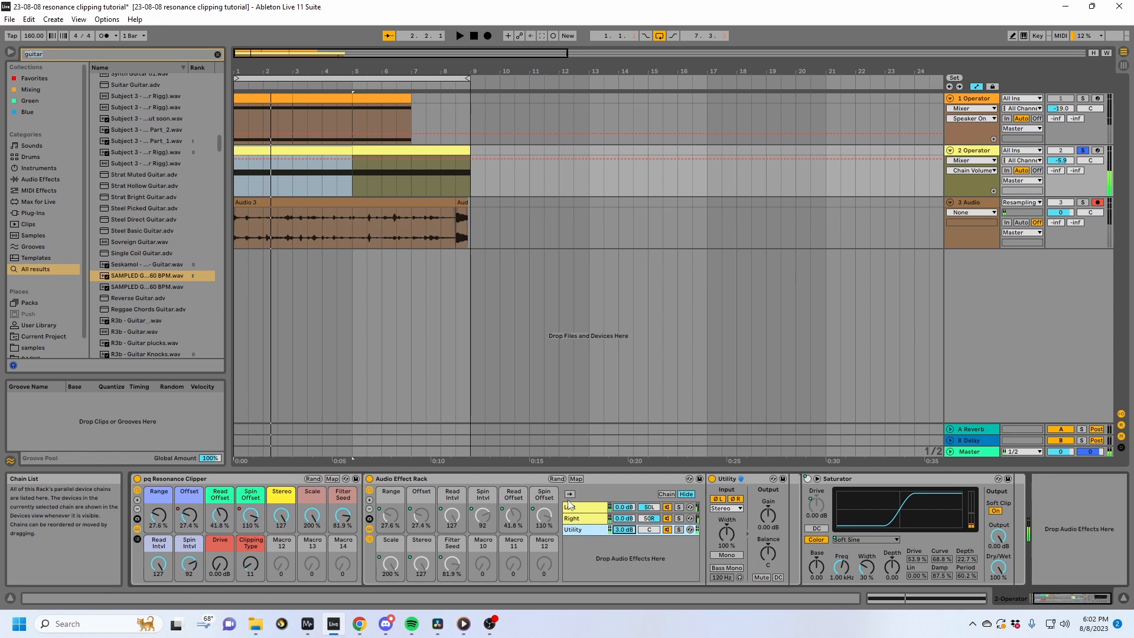
Map the Utility device's Gain to the tenth macro of the inner Audio Effect Rack.
left_click(332, 478)
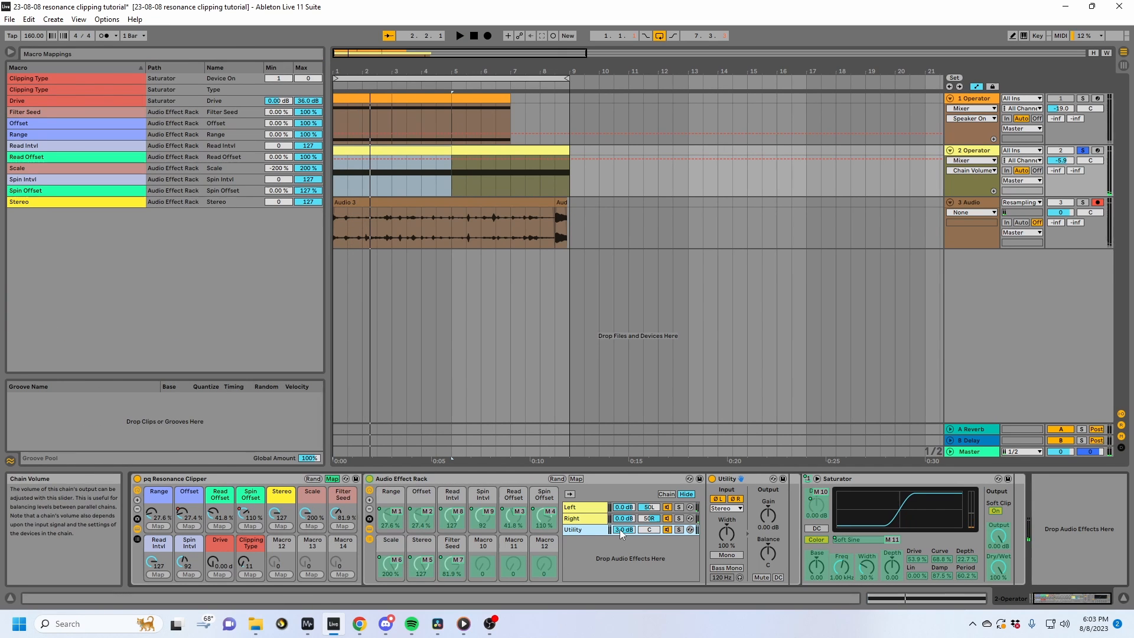
left_click(576, 478)
left_click(768, 515)
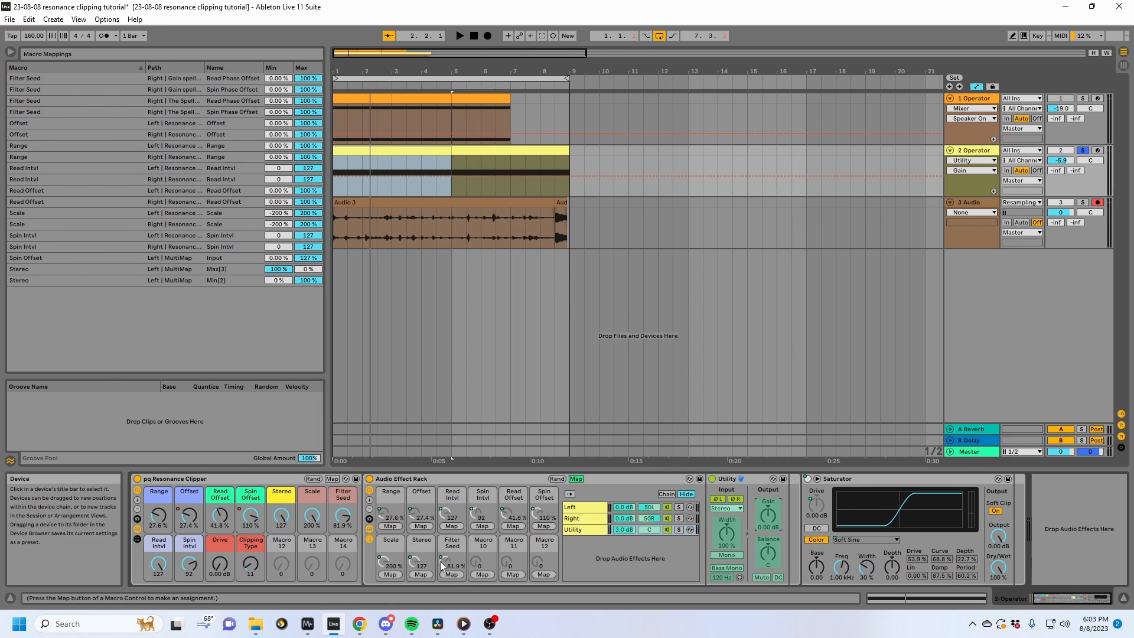
left_click(482, 574)
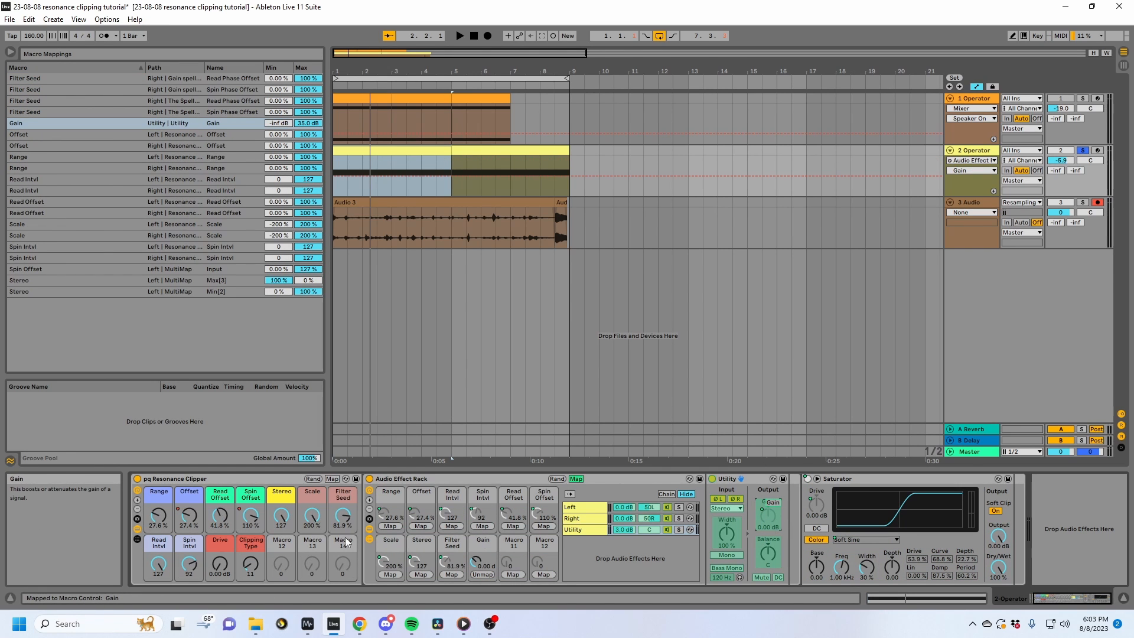
Map the inner rack's Gain macro to the outer rack's Macro 12 and limit its maximum to 0.00 dB.
left_click(332, 478)
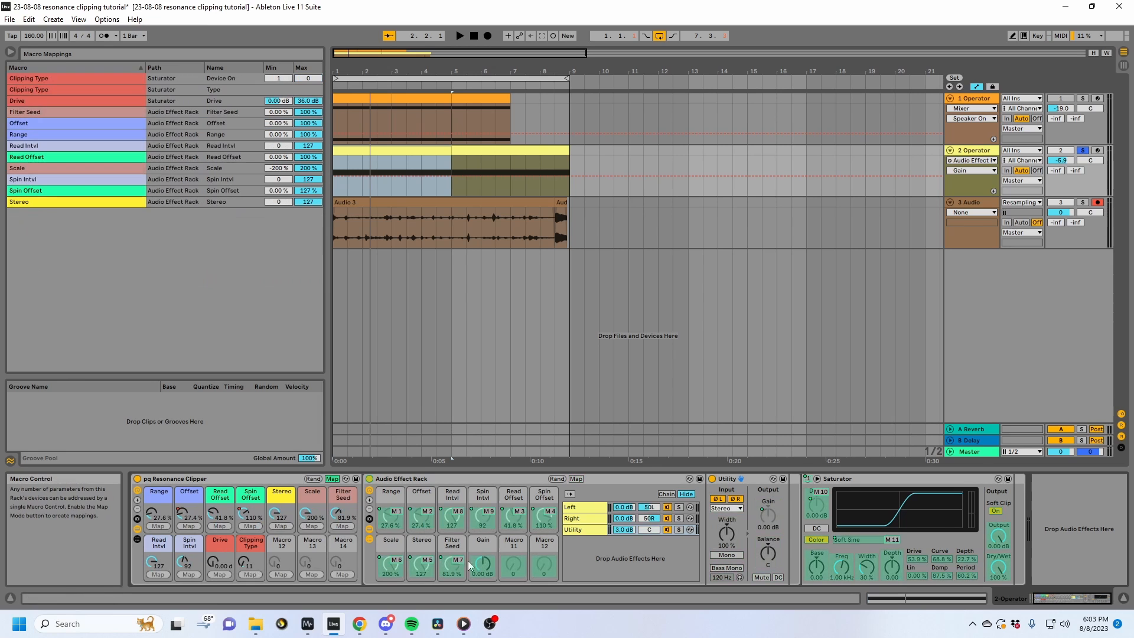
left_click(482, 563)
left_click(280, 574)
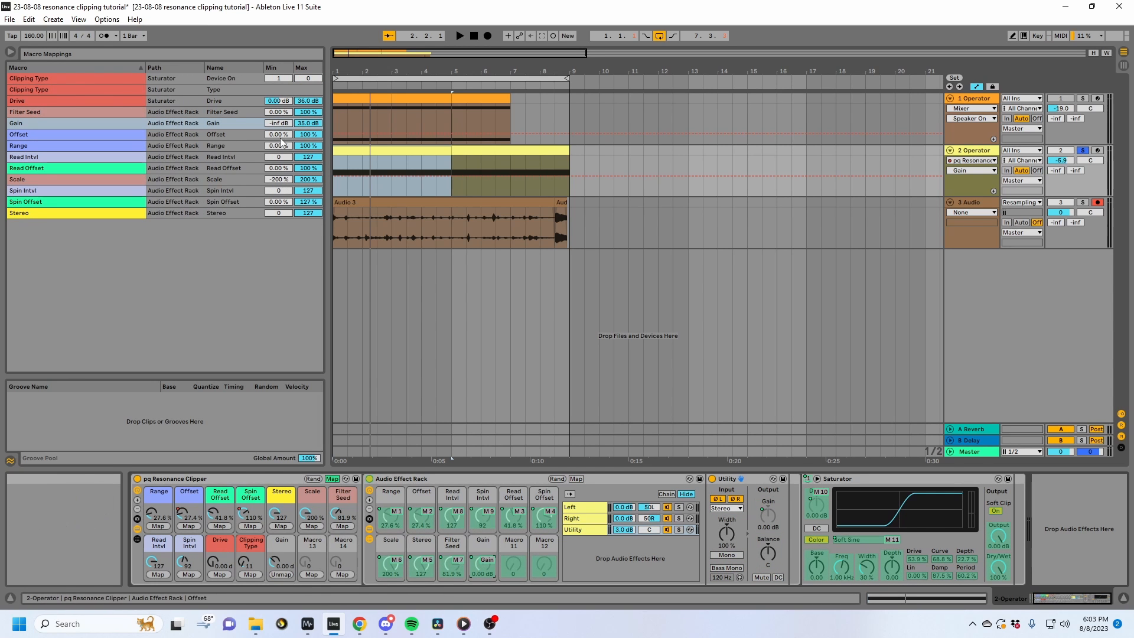
left_click(308, 126)
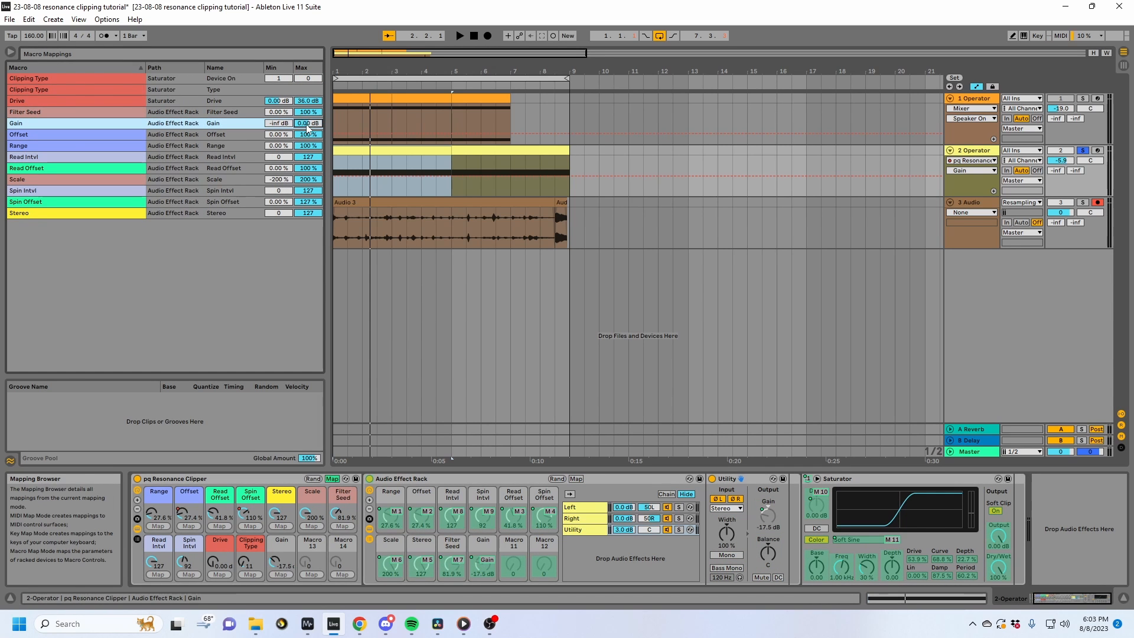
left_click(332, 479)
Play the track with the outer Gain macro lowered to -inf dB, and return it to 0.00 dB.
left_click_drag(281, 564, 281, 612)
key("space")
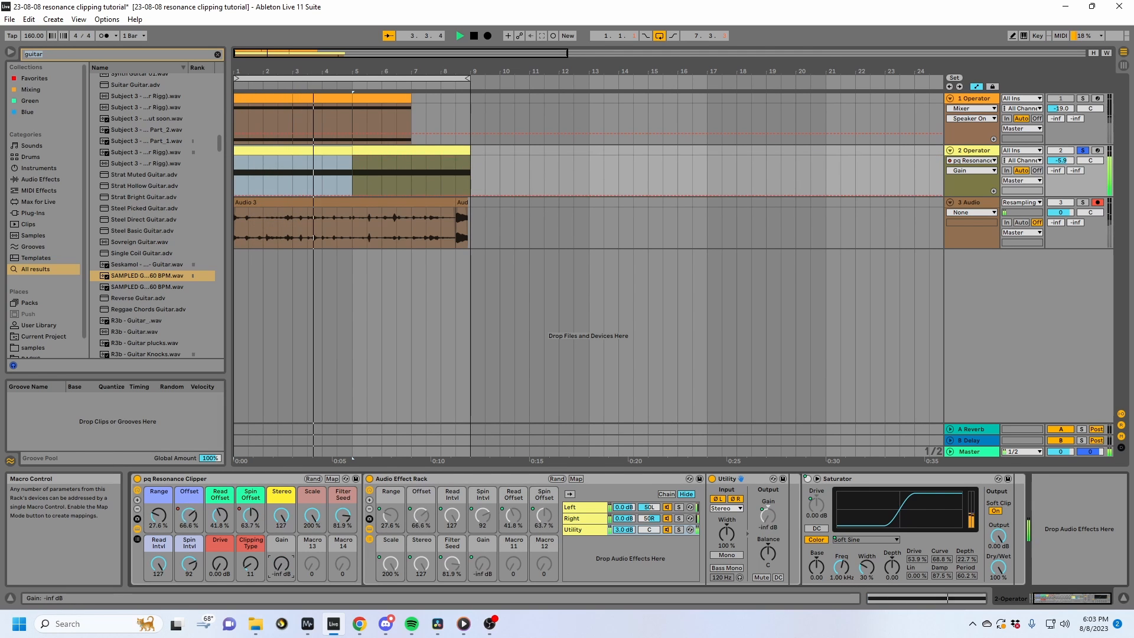
key("space")
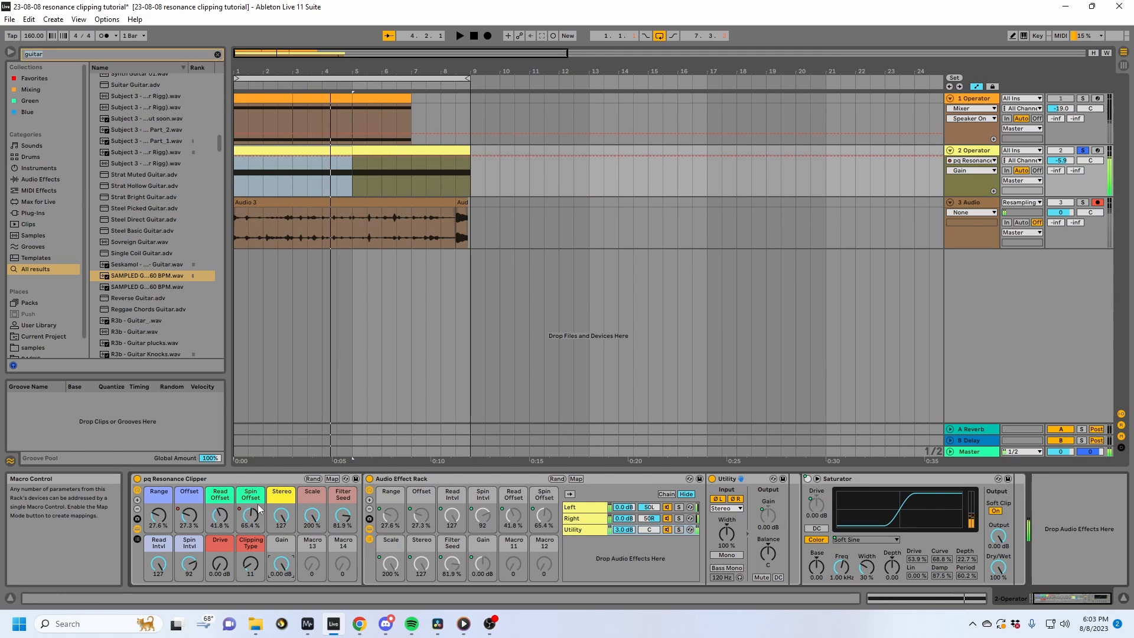
Rename the outer rack's Gain macro "Invert Phase" and play the track while trying it.
left_click(282, 540)
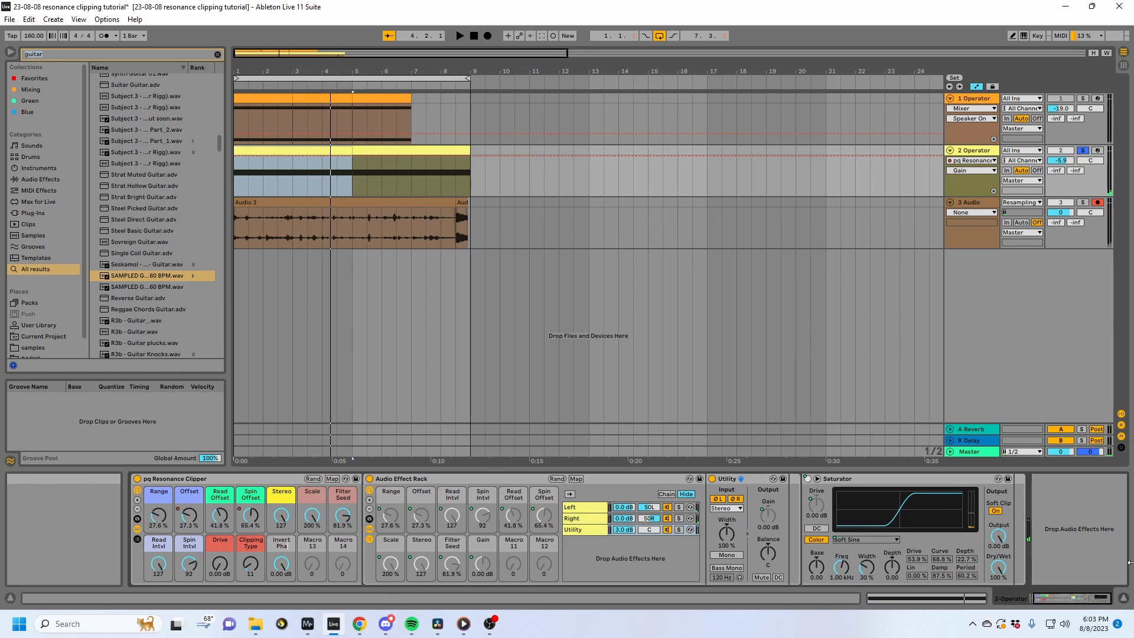
key("space")
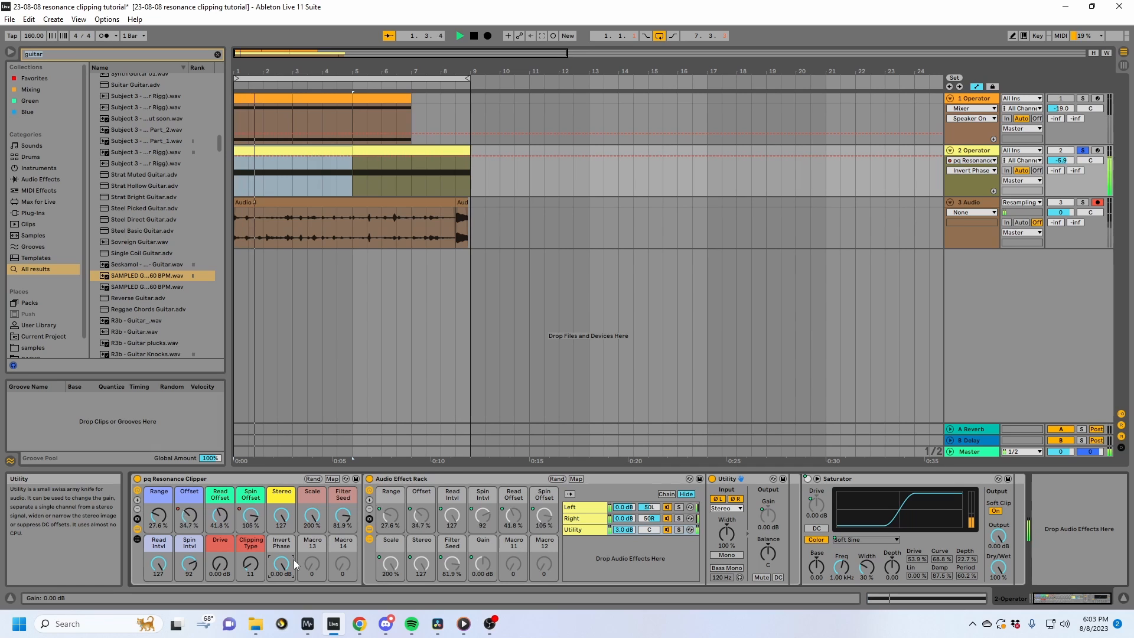
mouse_move(294, 563)
left_mouse_down()
mouse_move(295, 602)
mouse_move(294, 563)
left_mouse_up()
key("space")
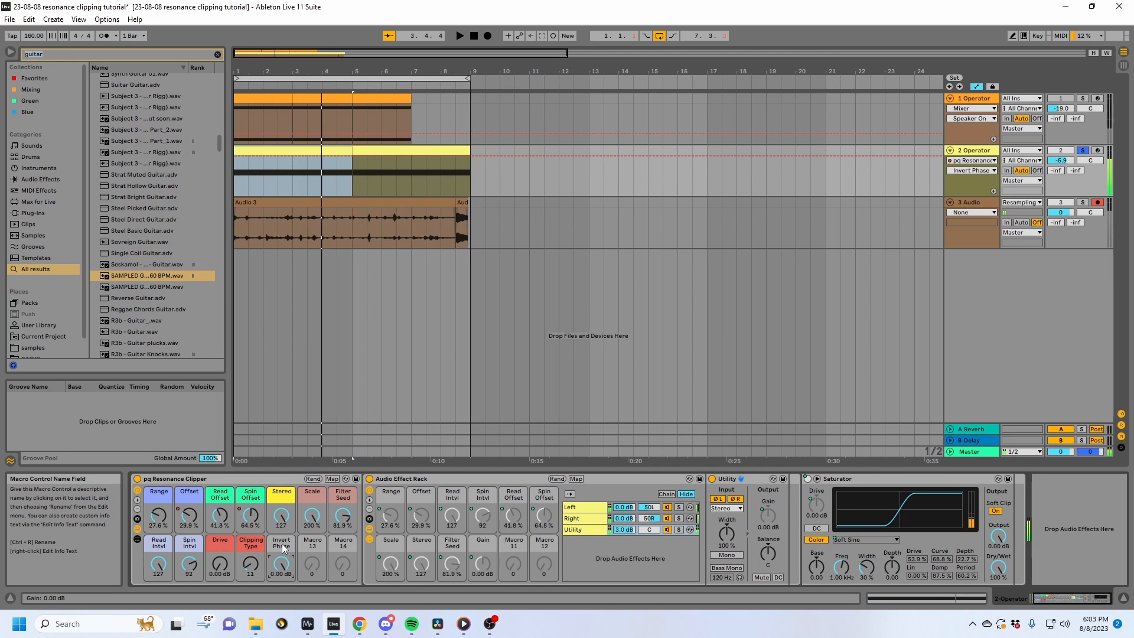
Expand The Spellbook device in the Right chain and rename it "Q Spellbook".
double_click(443, 480)
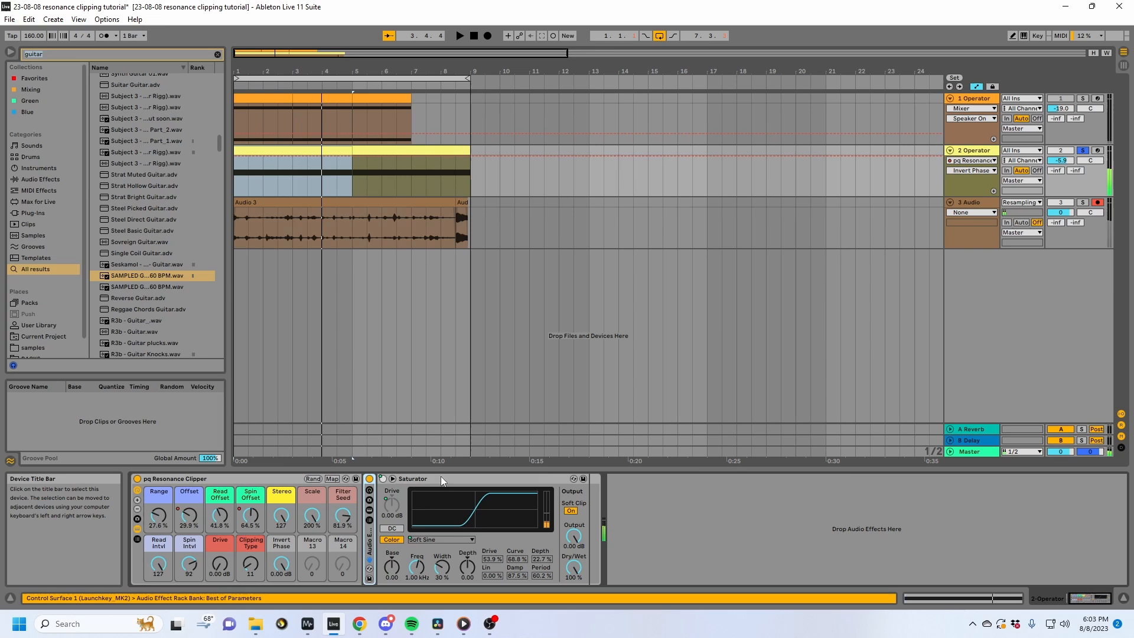
double_click(375, 540)
left_click(594, 519)
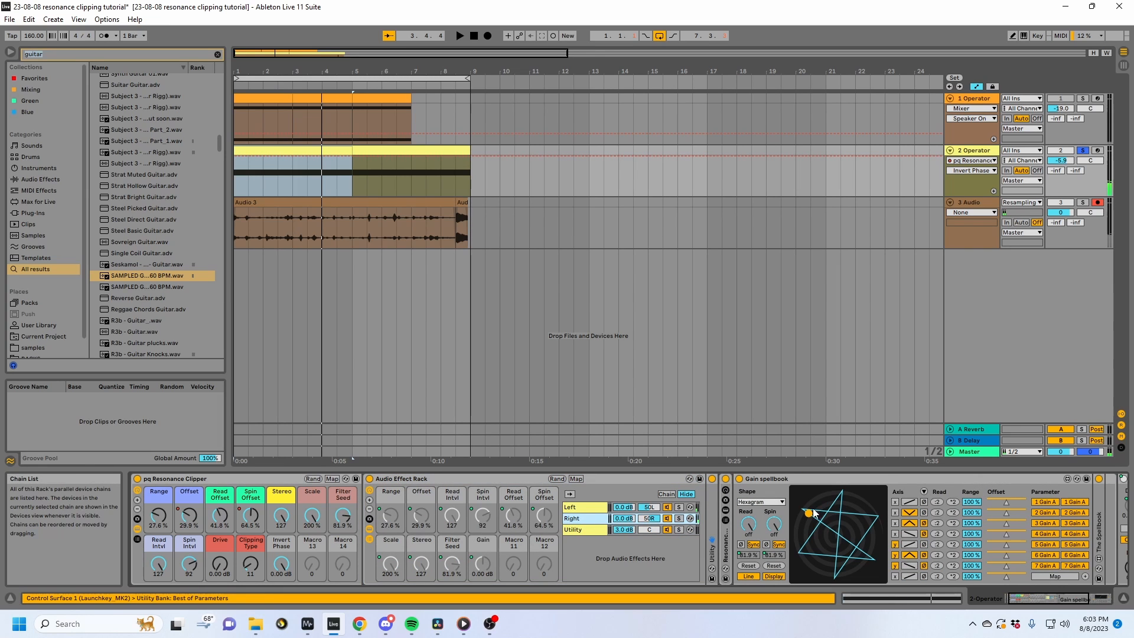
double_click(762, 479)
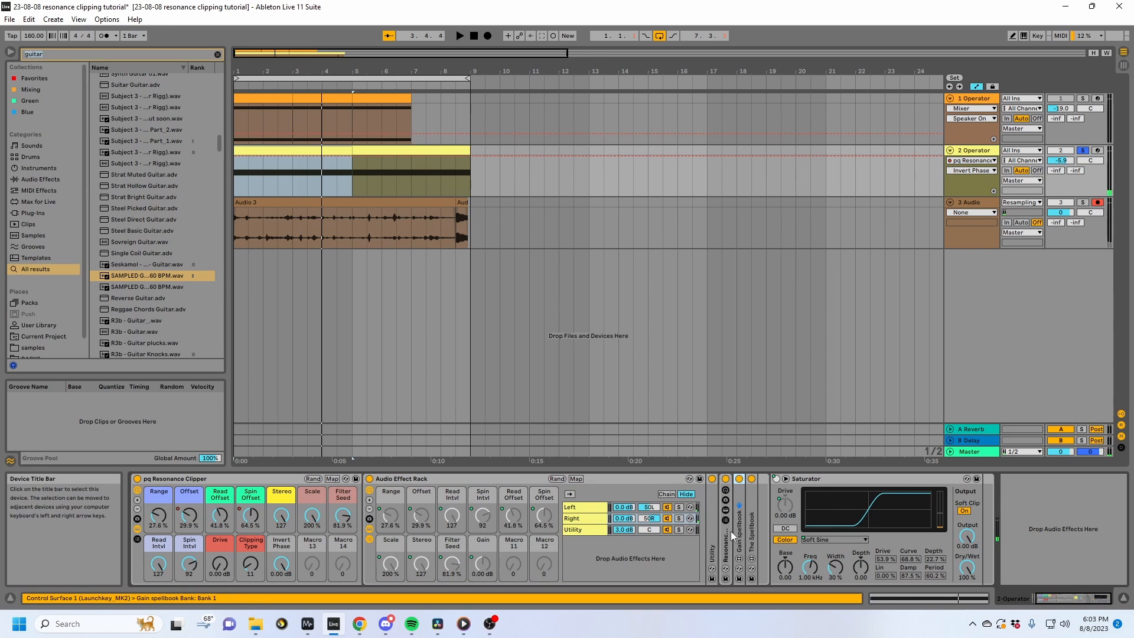
double_click(752, 531)
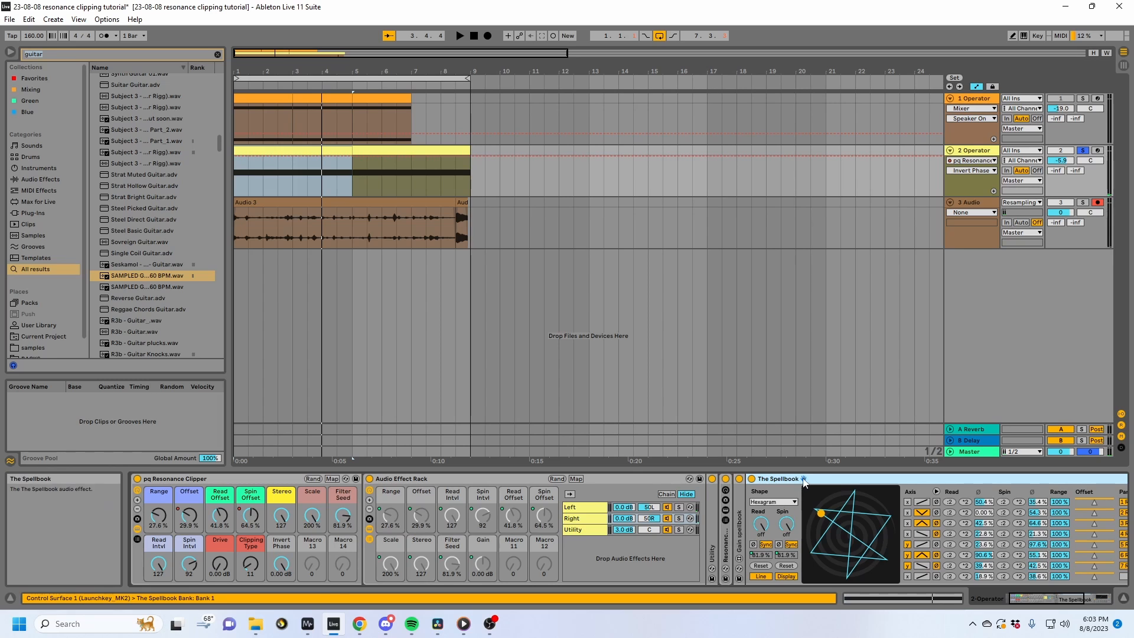
key("ctrl+r")
type("Q")
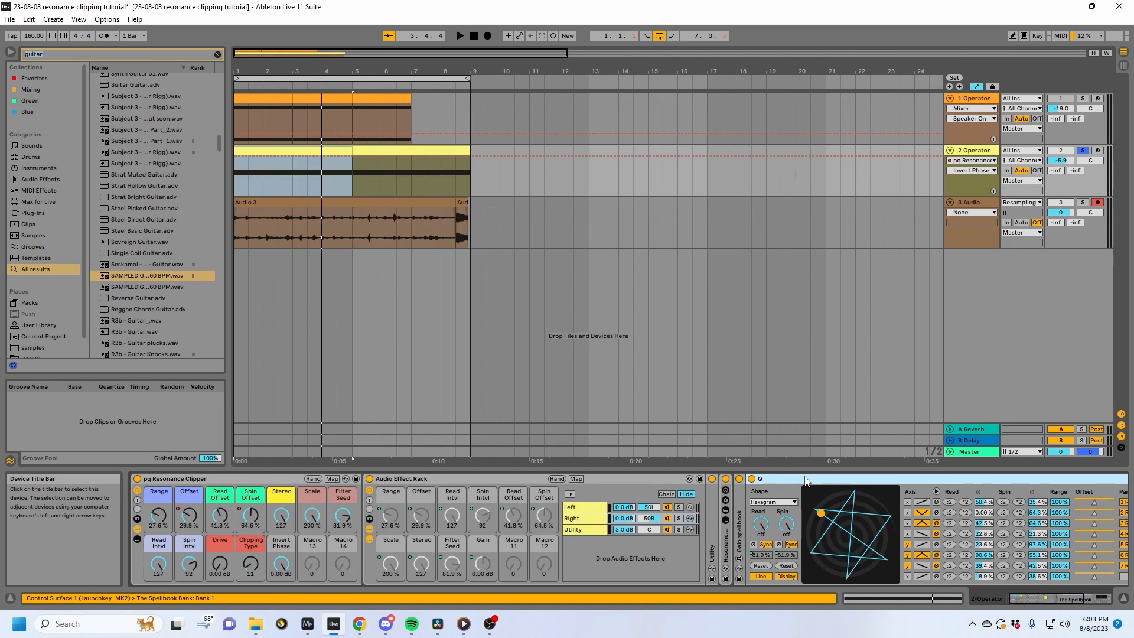
type(" Spellbook")
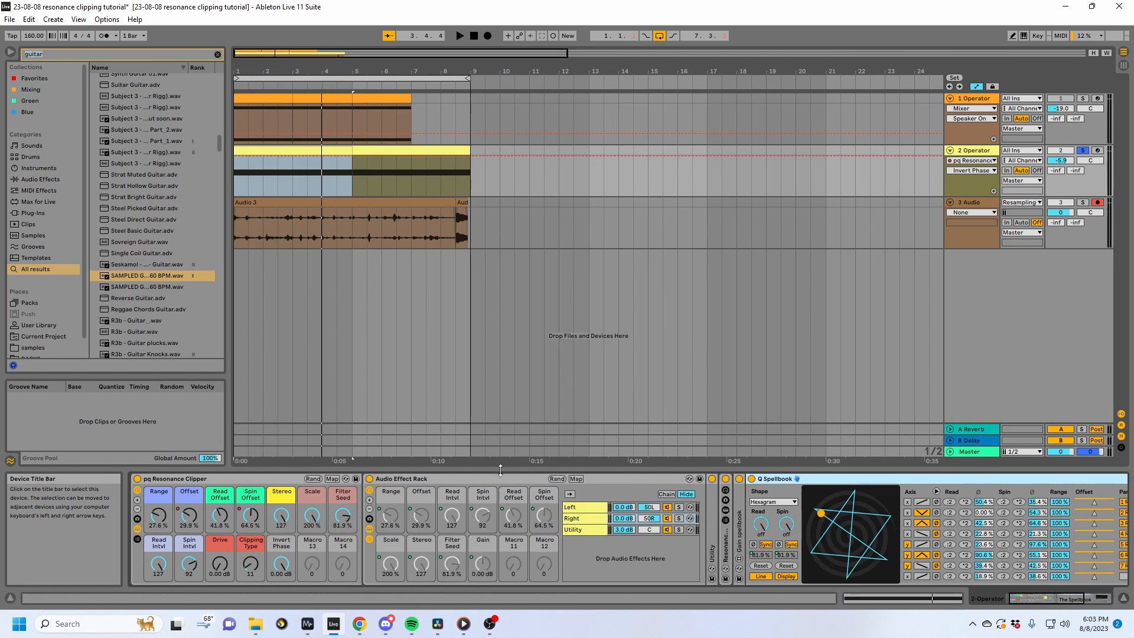
Check the Resonance Booster's EQ curve and map all seven Q Spellbook offsets to the inner rack's Macro 11.
key("Right")
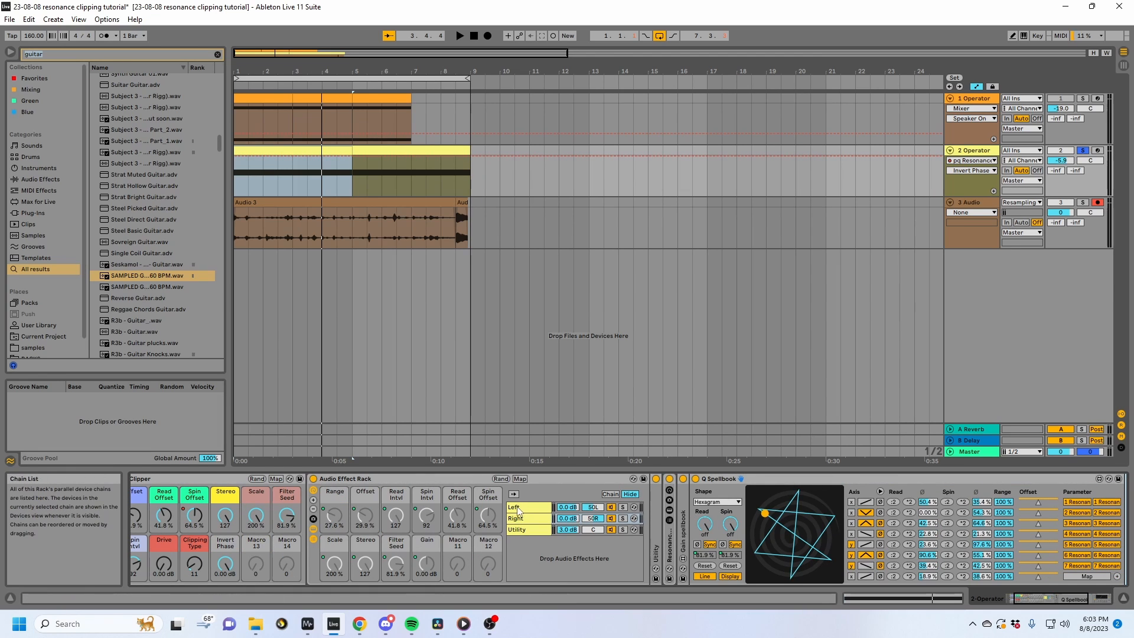
double_click(669, 544)
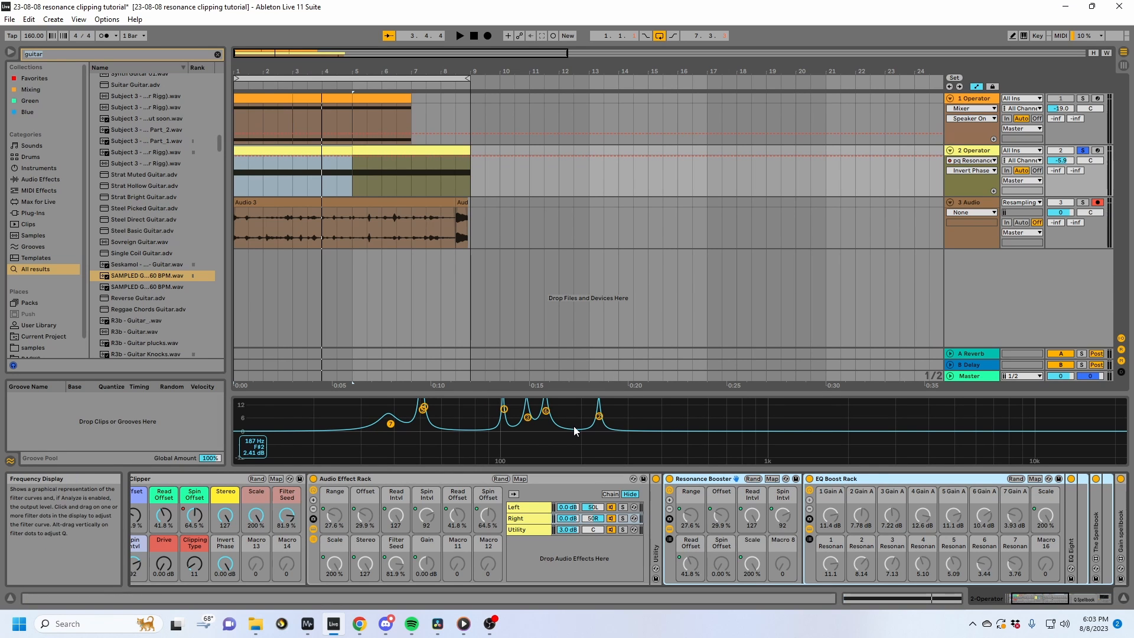
double_click(689, 482)
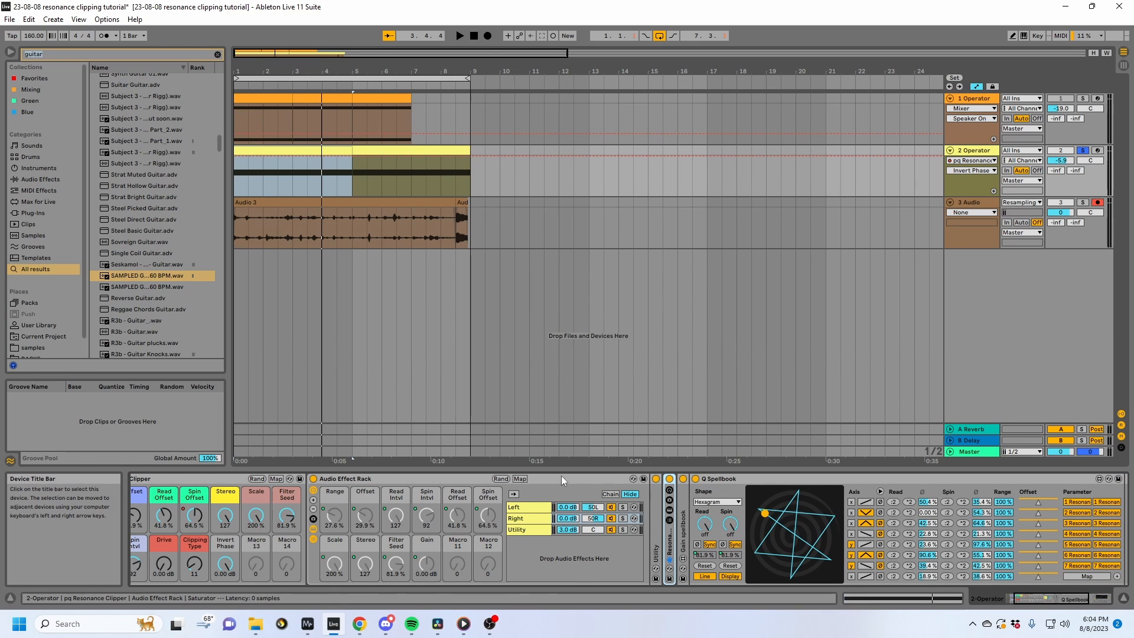
left_click(520, 478)
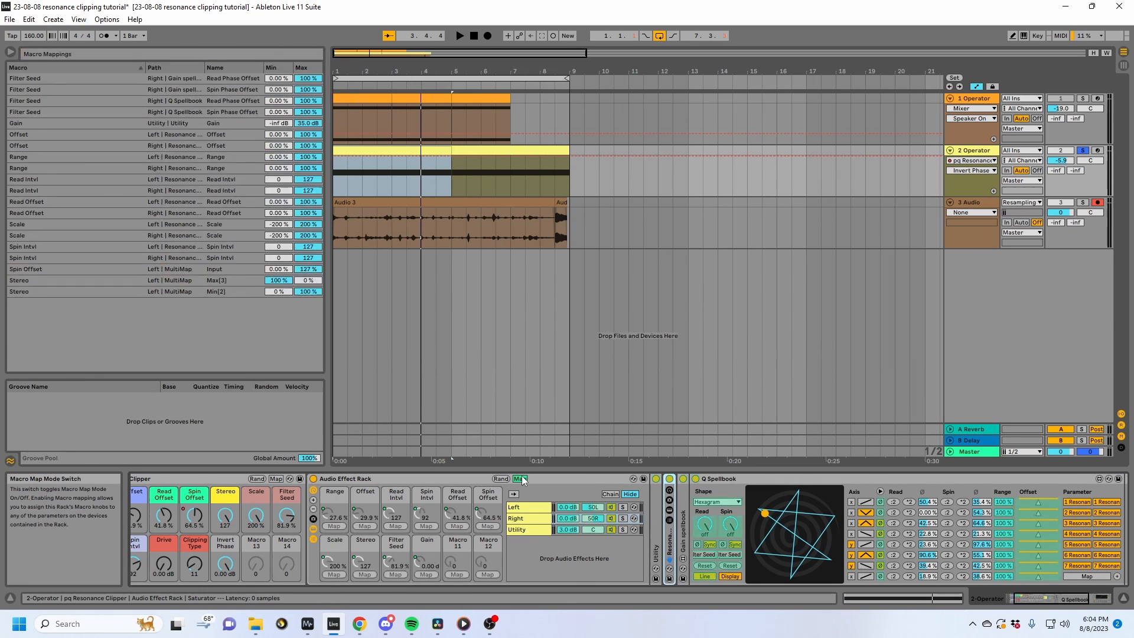
left_click(457, 574)
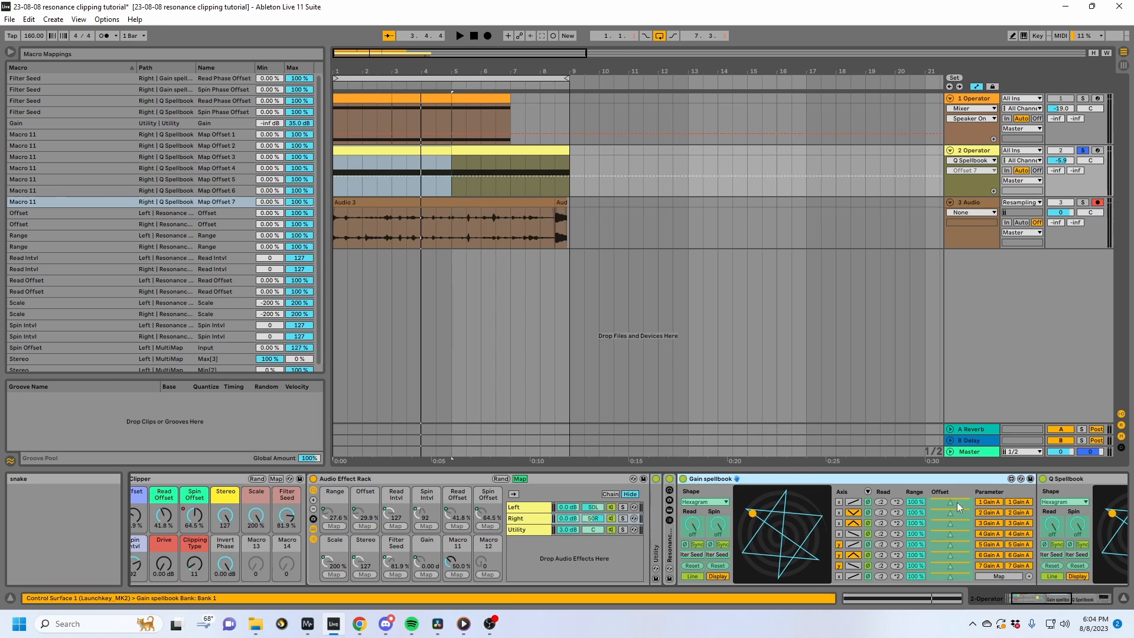
Map the seven Gain spellbook offsets to the inner rack's Macro 12, naming the two macros "Gain Offset" and "Q Offset".
left_click(958, 507)
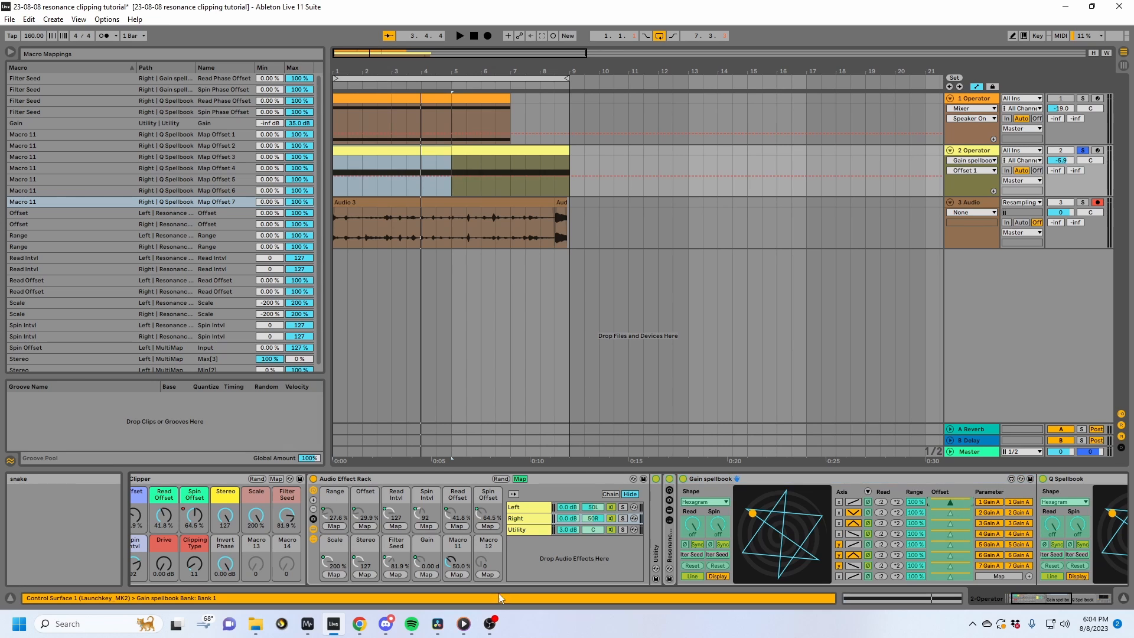
left_click(488, 573)
left_click(488, 573)
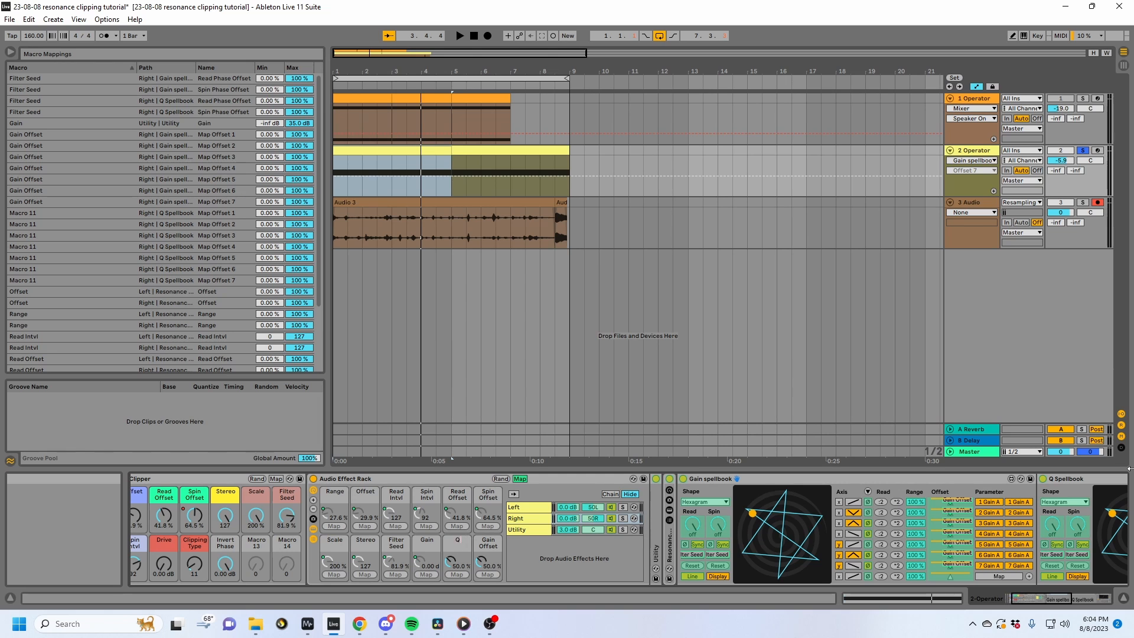
Map the inner Q Offset and Gain Offset macros to the outer rack's Macro 13 and Macro 14, and collapse the inner devices.
left_click(276, 478)
left_click(458, 561)
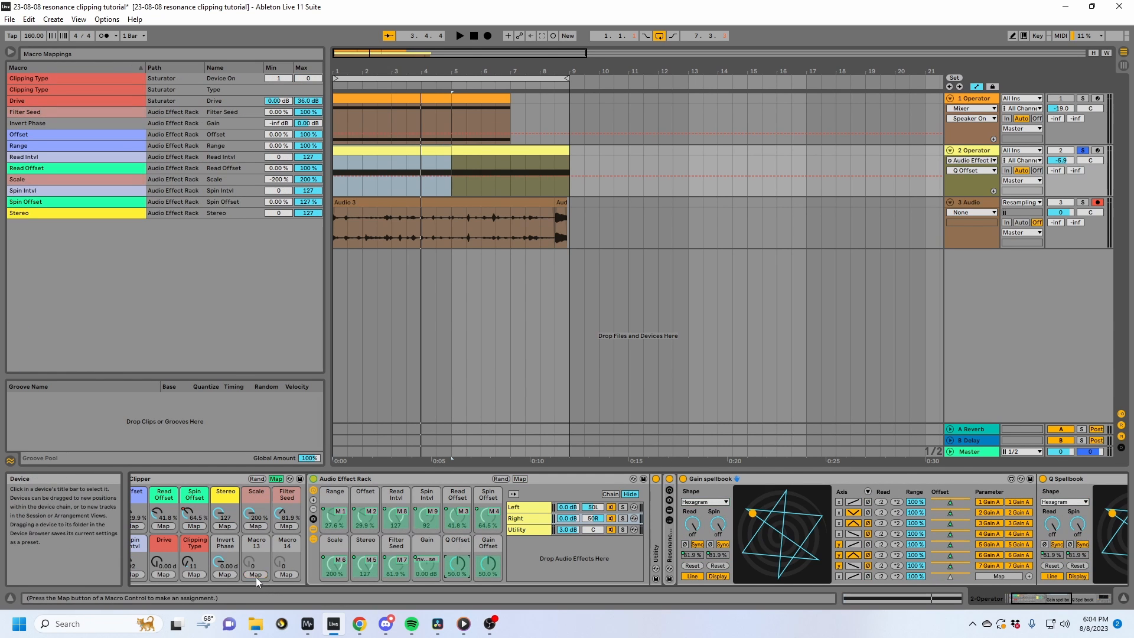
left_click(256, 575)
left_click(488, 564)
left_click(286, 575)
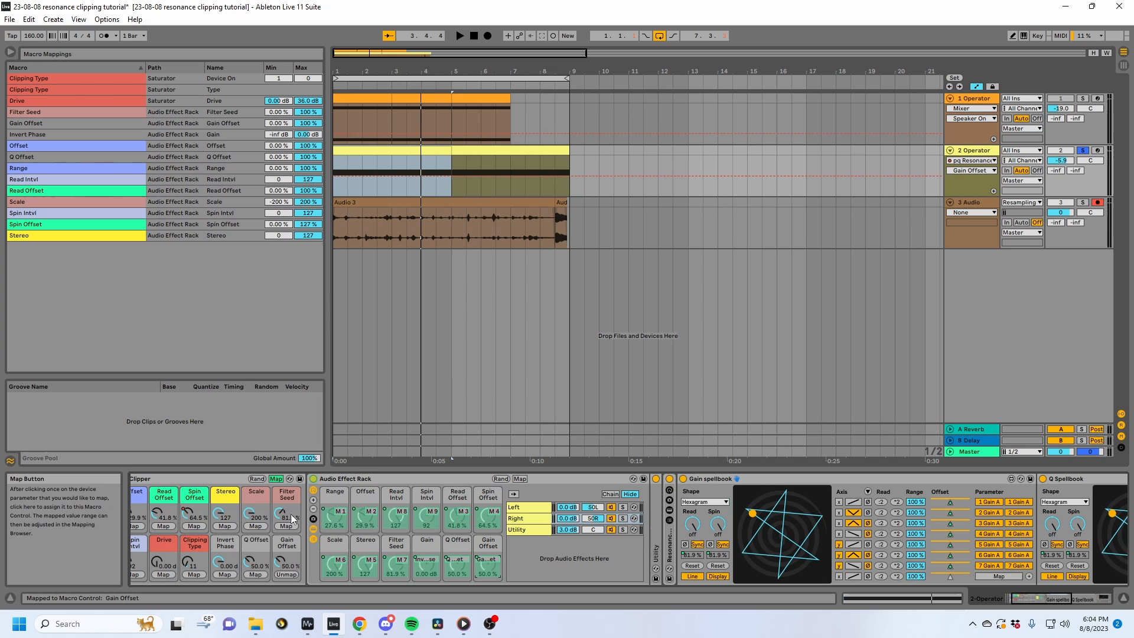
left_click(280, 478)
left_click(332, 478)
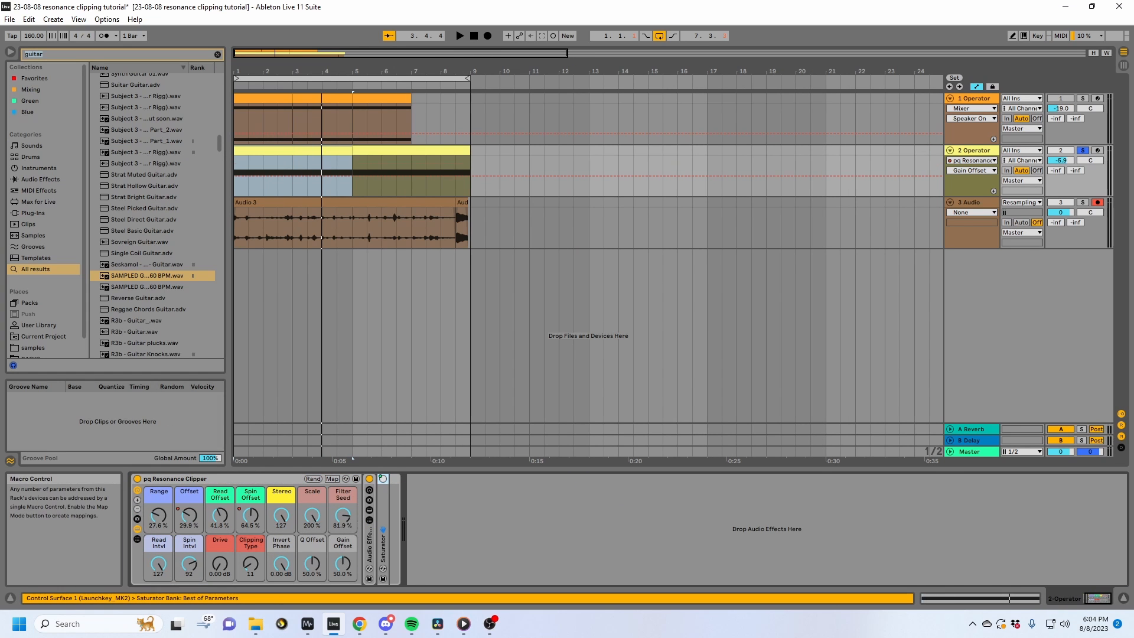
Set the outer rack's Filter Seed macro to 63.8 %, Gain Offset to 74.8 % and Q Offset to 100 %.
left_click_drag(343, 514, 307, 518)
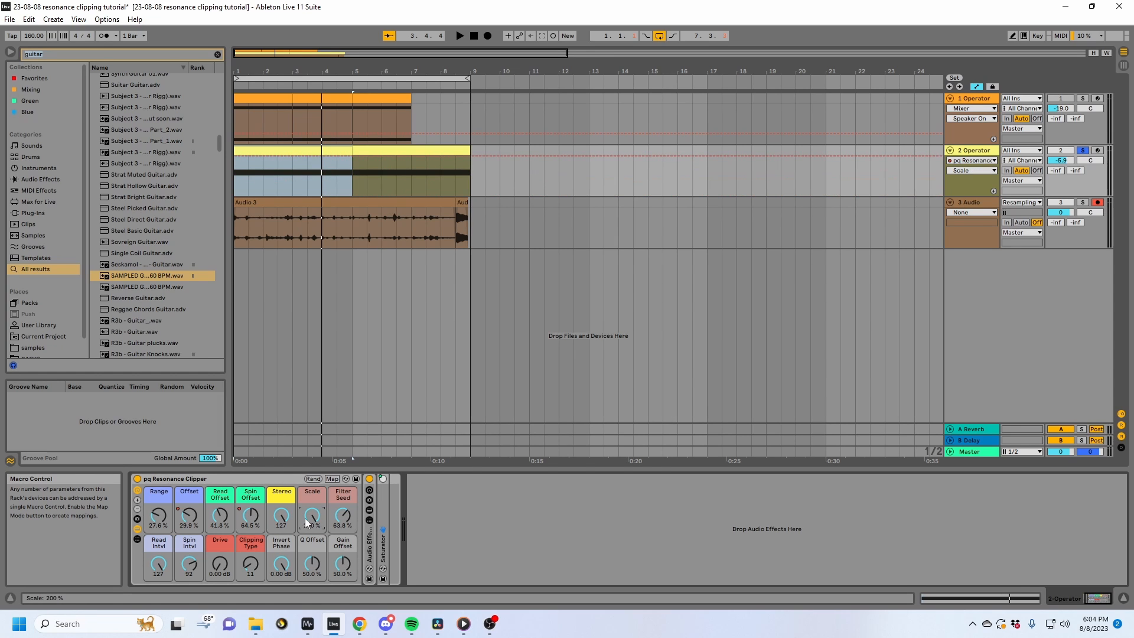
left_click_drag(338, 570, 339, 544)
left_click_drag(310, 566, 309, 517)
Recolour the Q Offset and Gain Offset macros with the same muted red as the Scale and Filter Seed macros.
right_click(309, 547)
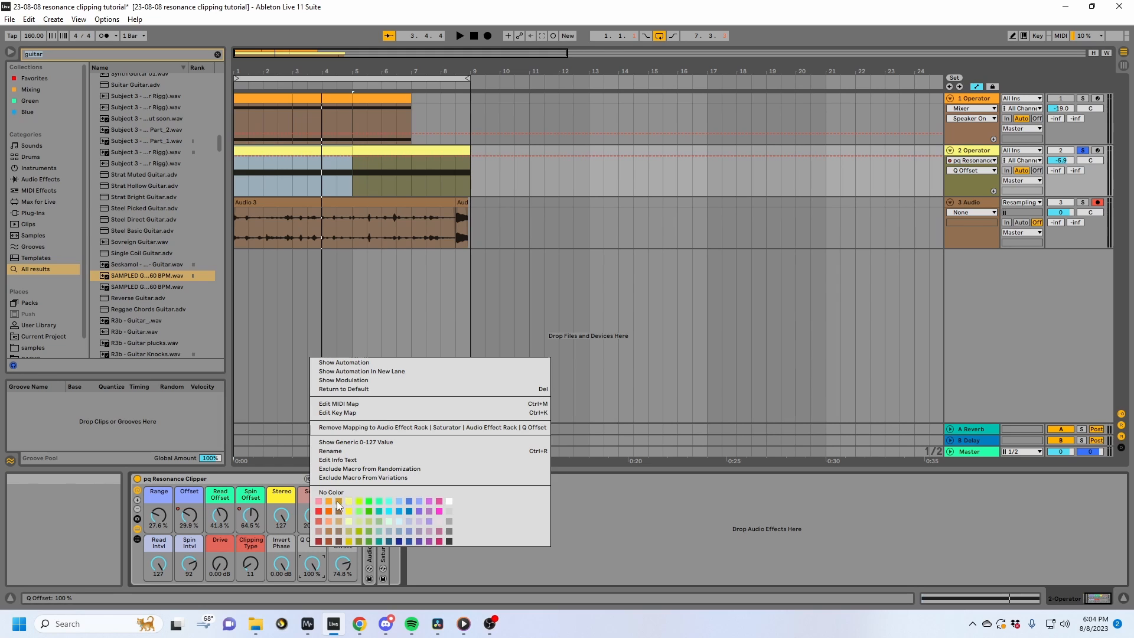
left_click(338, 500)
right_click(315, 544)
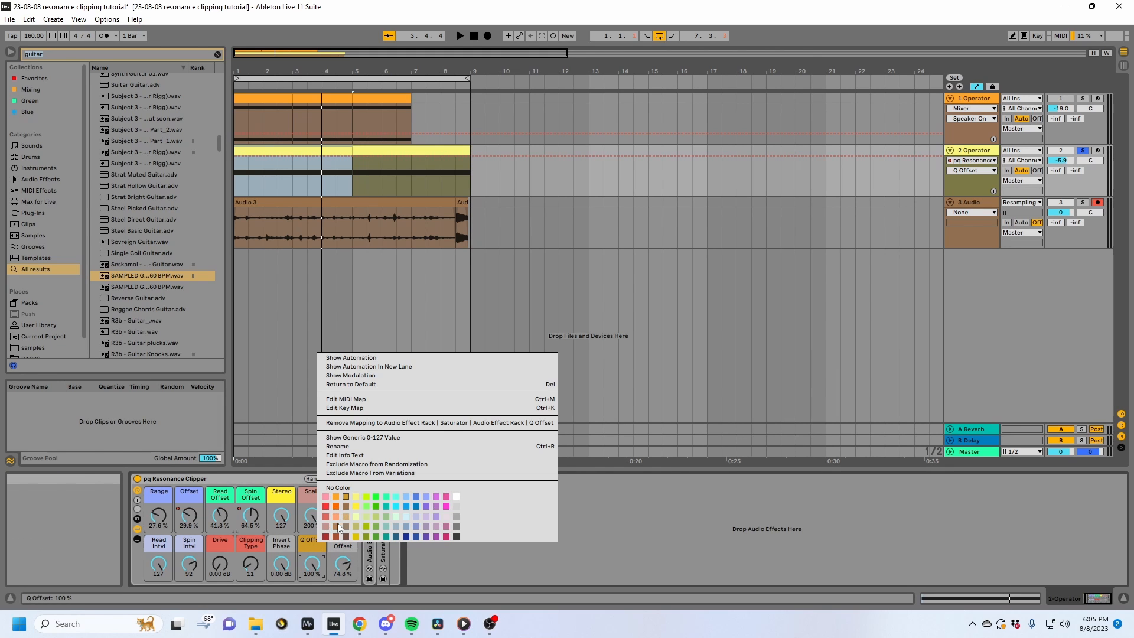
left_click(333, 518)
right_click(314, 543)
left_click(343, 517)
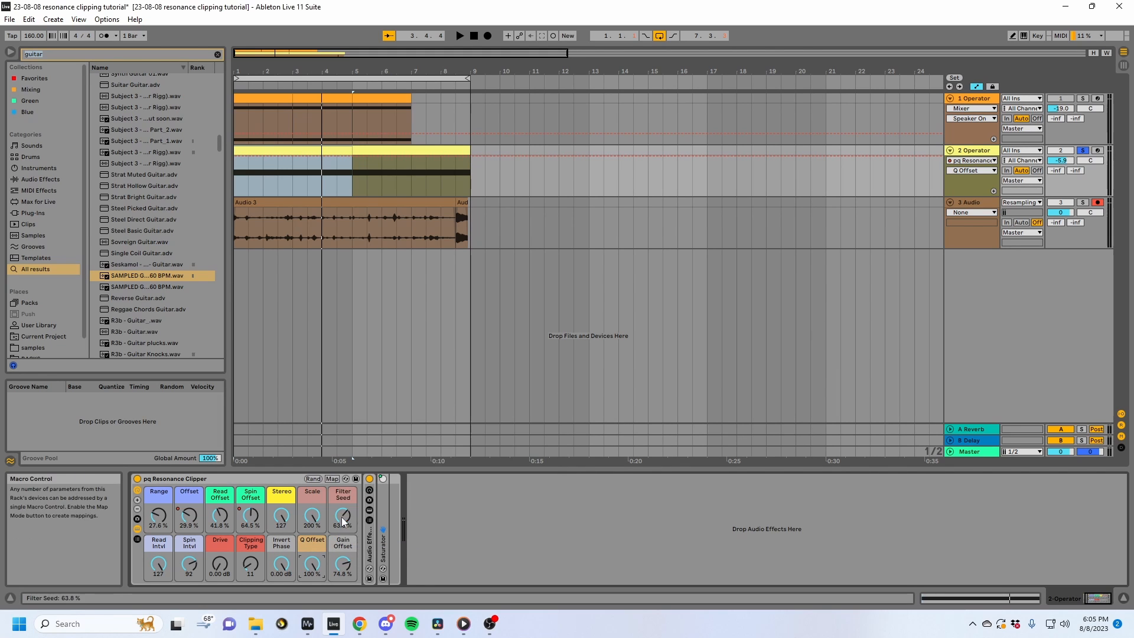
right_click(316, 543)
left_click(337, 521)
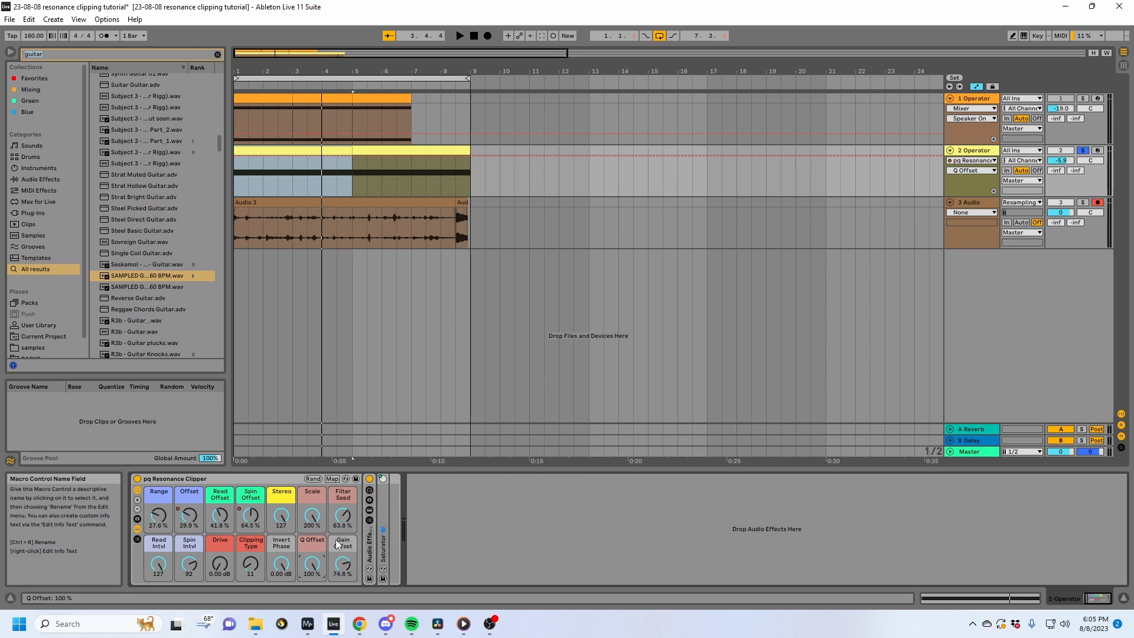
right_click(337, 543)
left_click(340, 520)
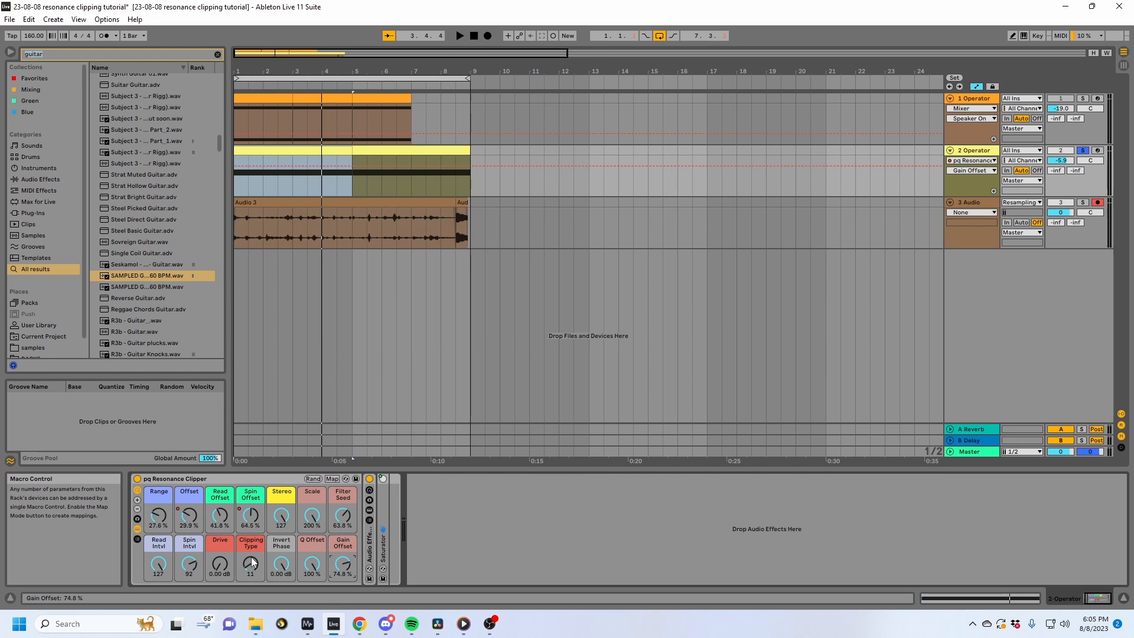
Colour the Invert Phase macro purple and bring the whole device chain of the track into view.
right_click(289, 544)
right_click(280, 548)
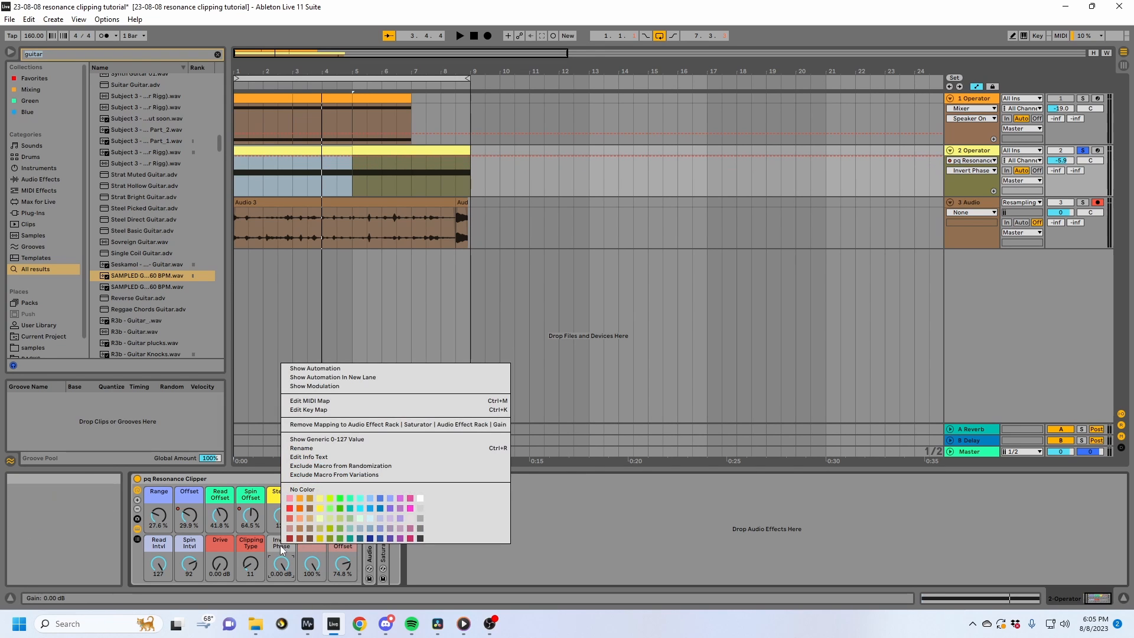
left_click(400, 508)
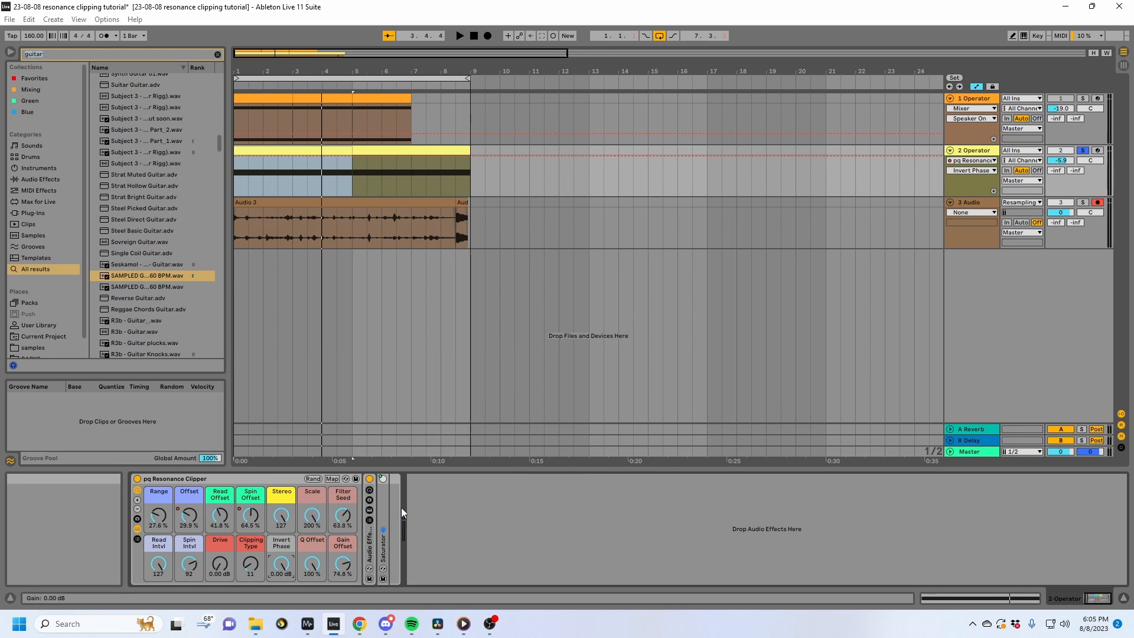
left_click(267, 480)
key("Left")
key("Left")
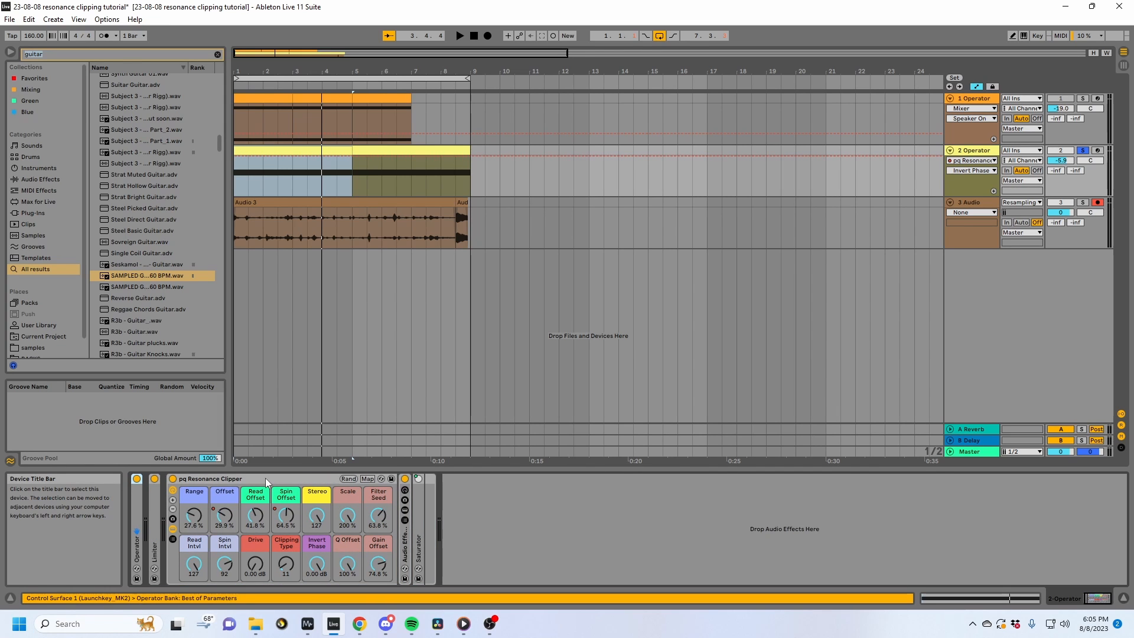
During playback, clear the Offset automation over bars 1 to 12 and raise its envelope to about 50 %.
key("space")
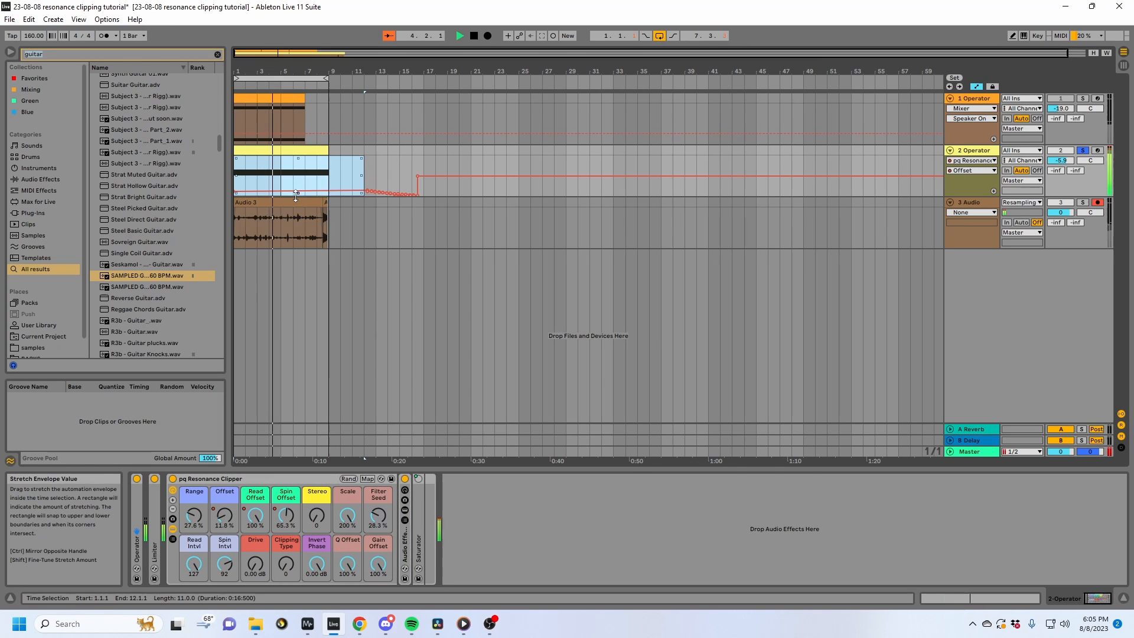
key("Delete")
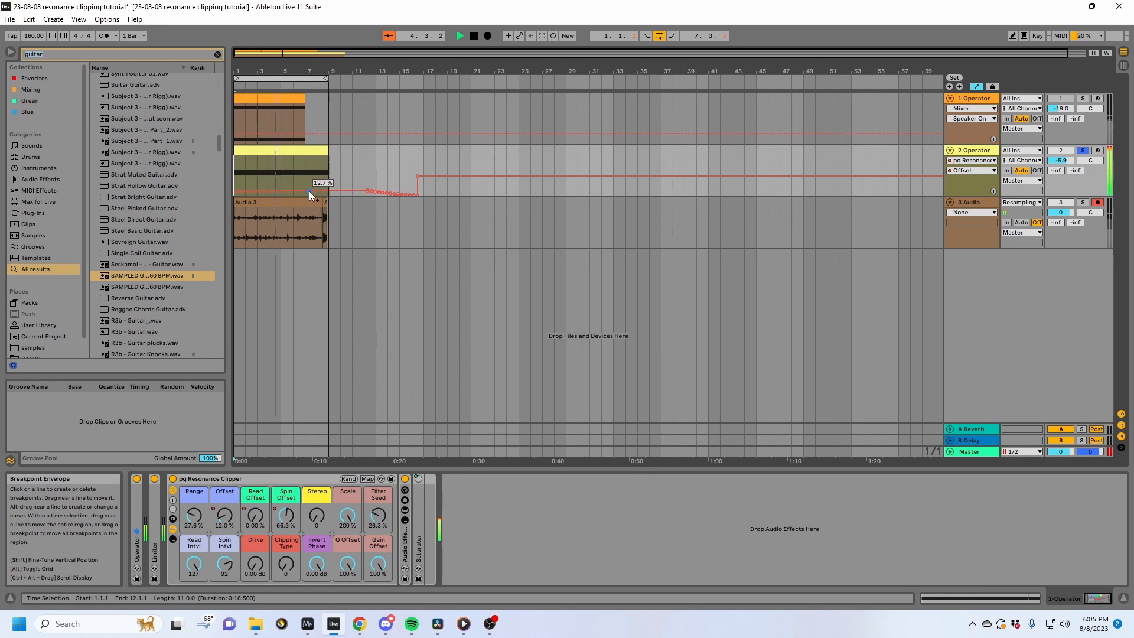
left_click_drag(234, 191, 408, 175)
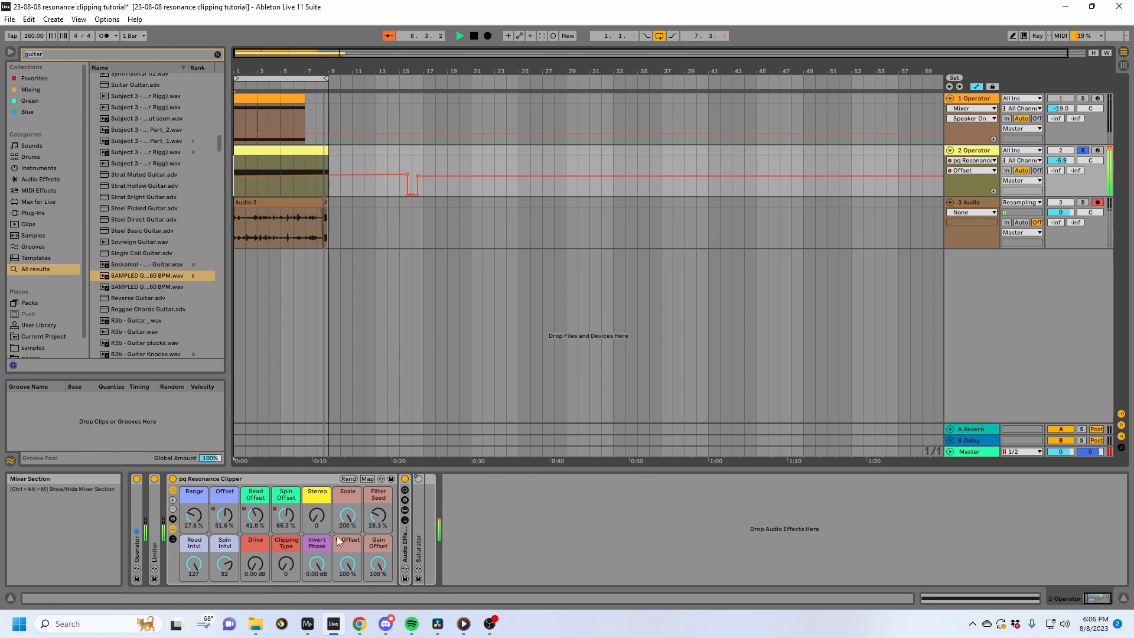
Set Clipping Type to 12, Q Offset to 100 %, Gain Offset to 23.6 % and Filter Seed to 88.2 %.
left_click(274, 551)
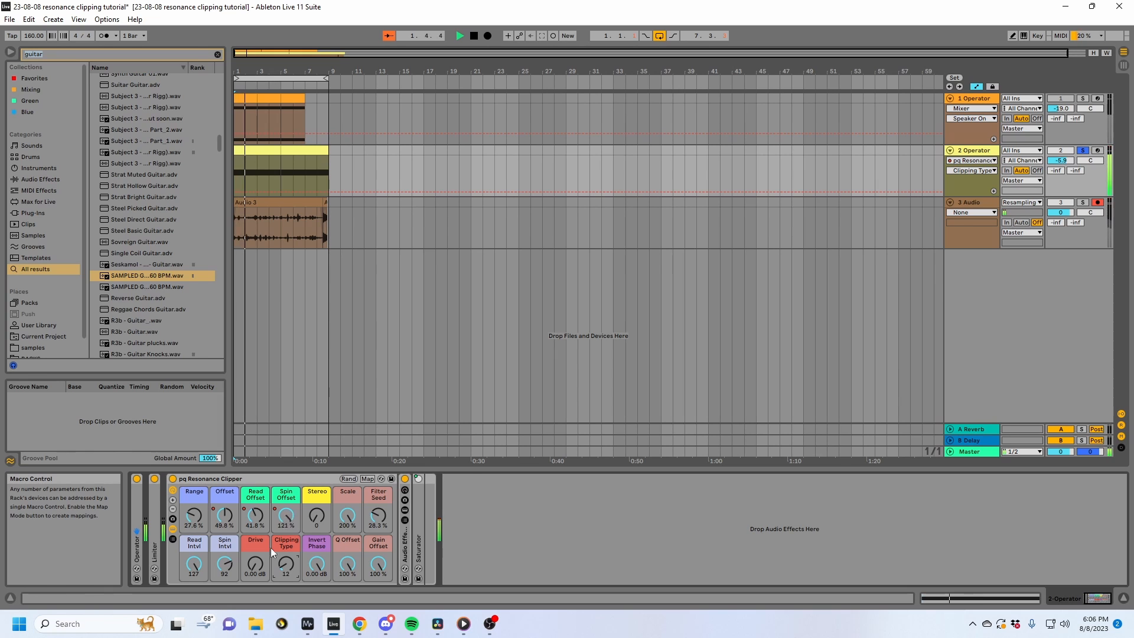
double_click(380, 564)
double_click(350, 573)
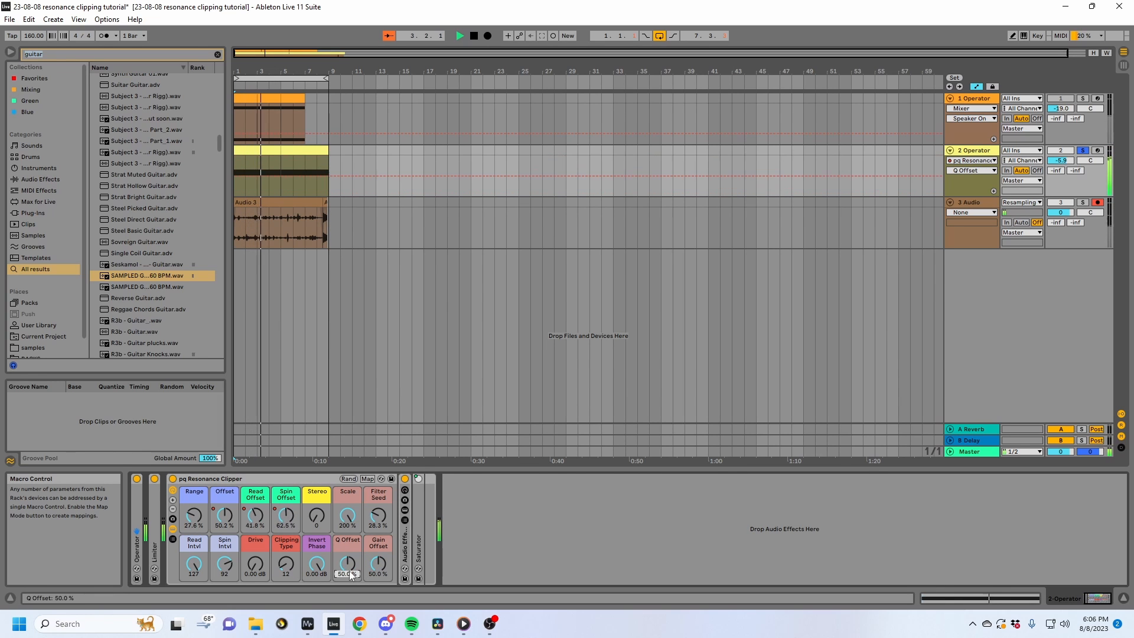
left_click_drag(350, 575, 379, 582)
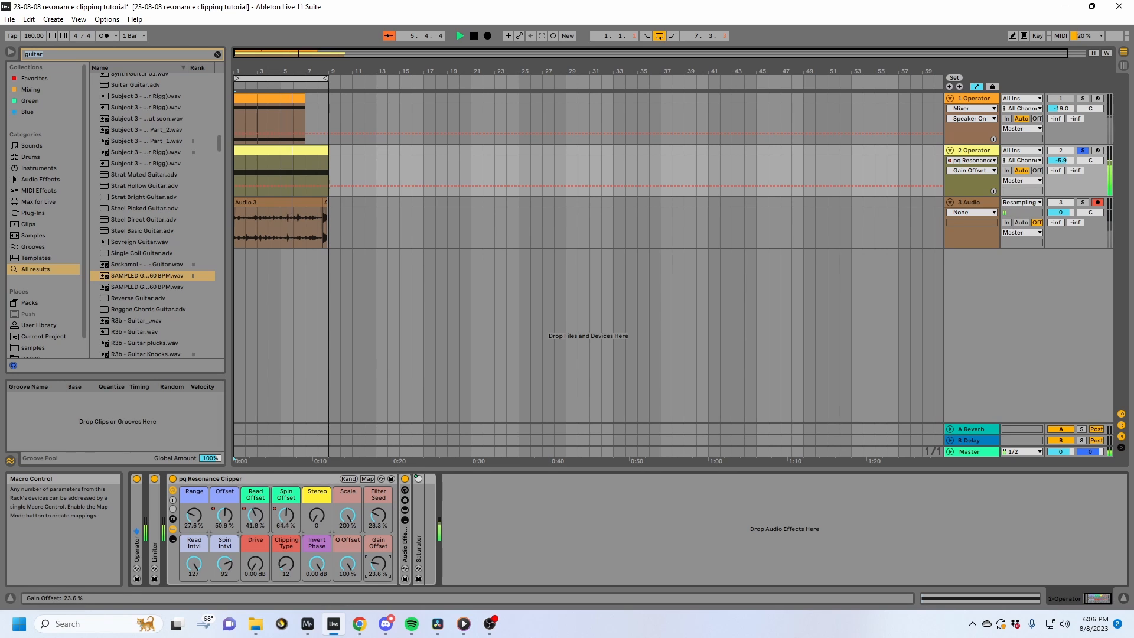
left_click_drag(378, 525, 378, 481)
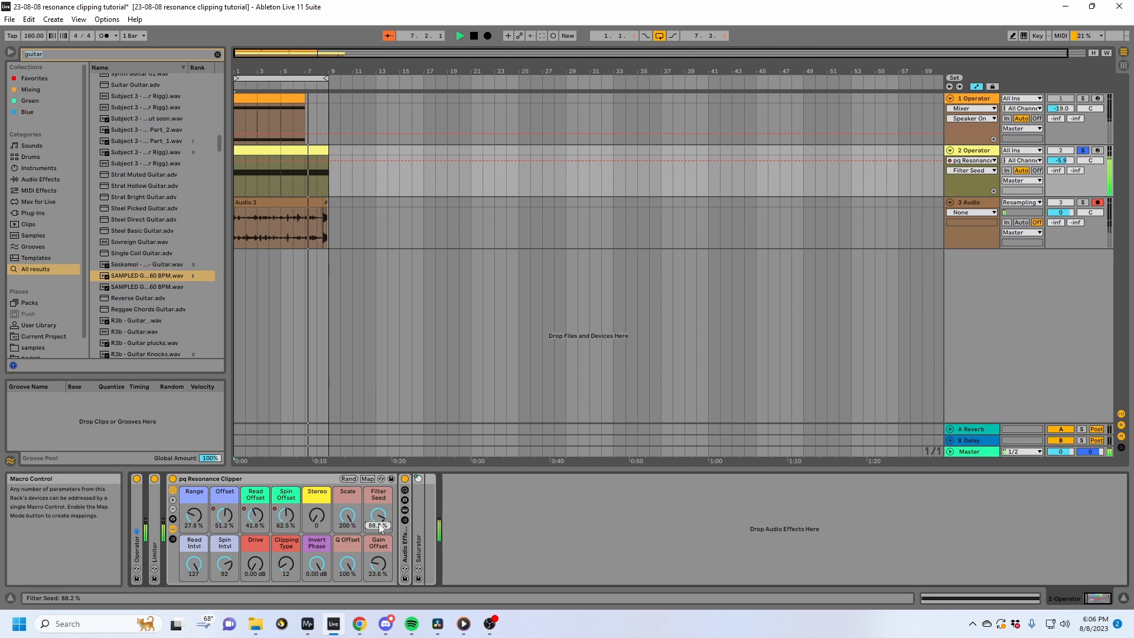
Show the rack's inner devices and set Spin Intvl to 27, Range to 100 % and Gain Offset to 100 %.
left_click(172, 527)
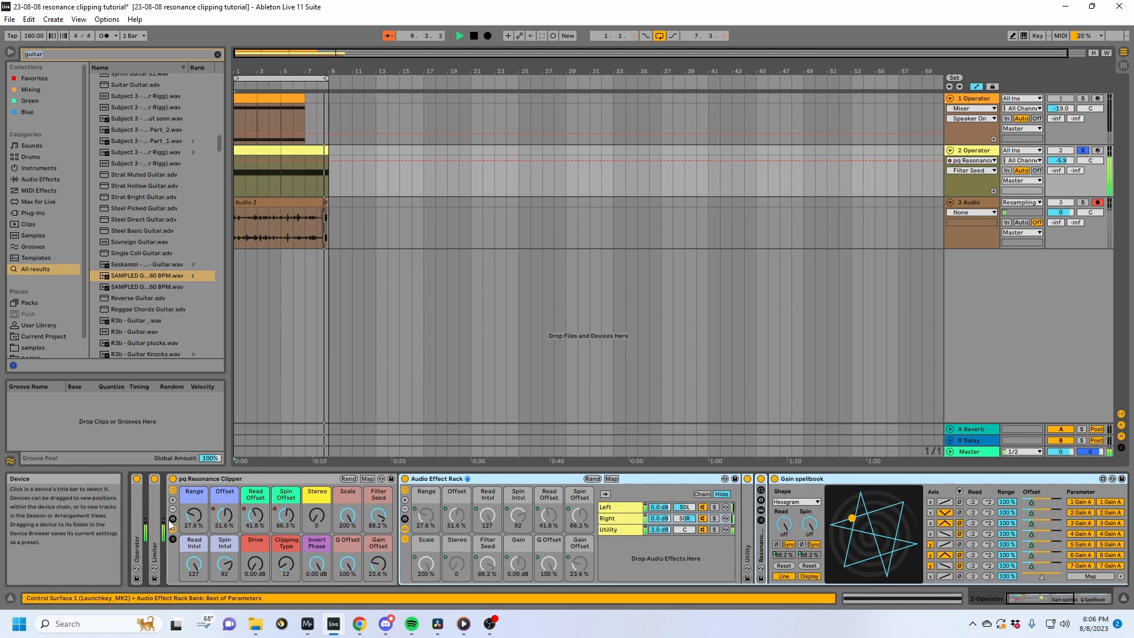
left_click_drag(225, 564, 224, 602)
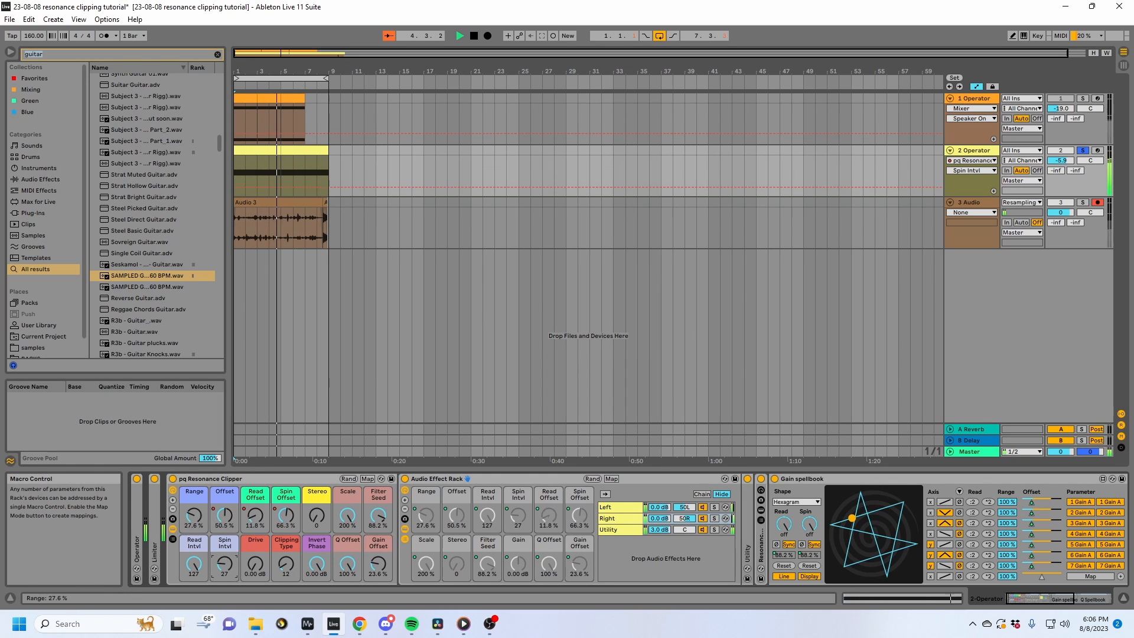
left_click_drag(194, 516, 194, 462)
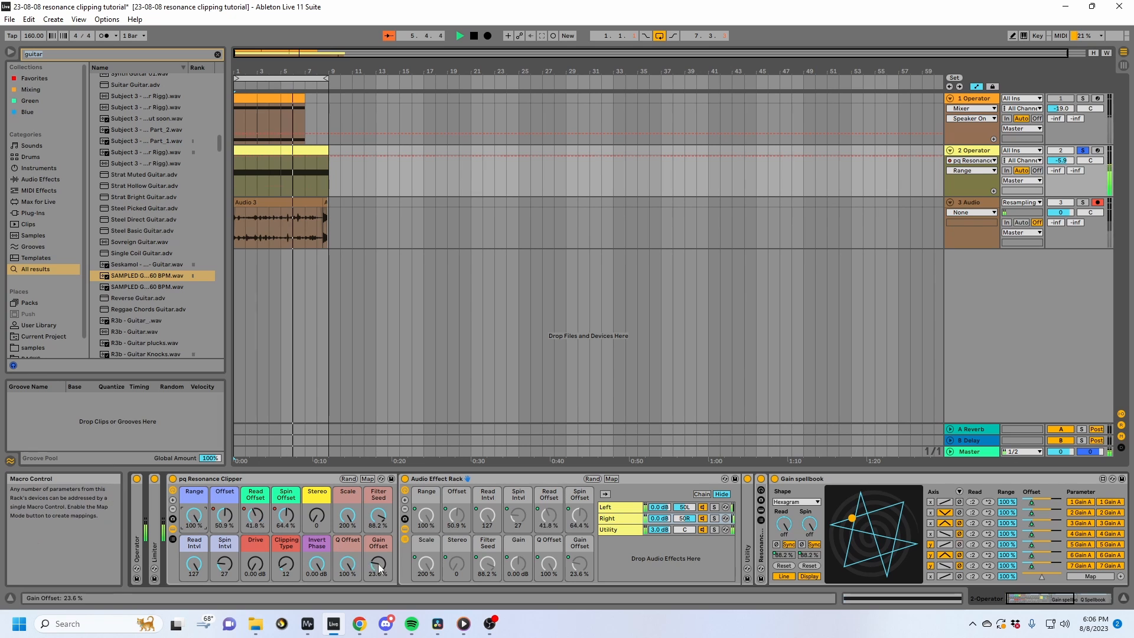
left_click_drag(379, 565, 378, 511)
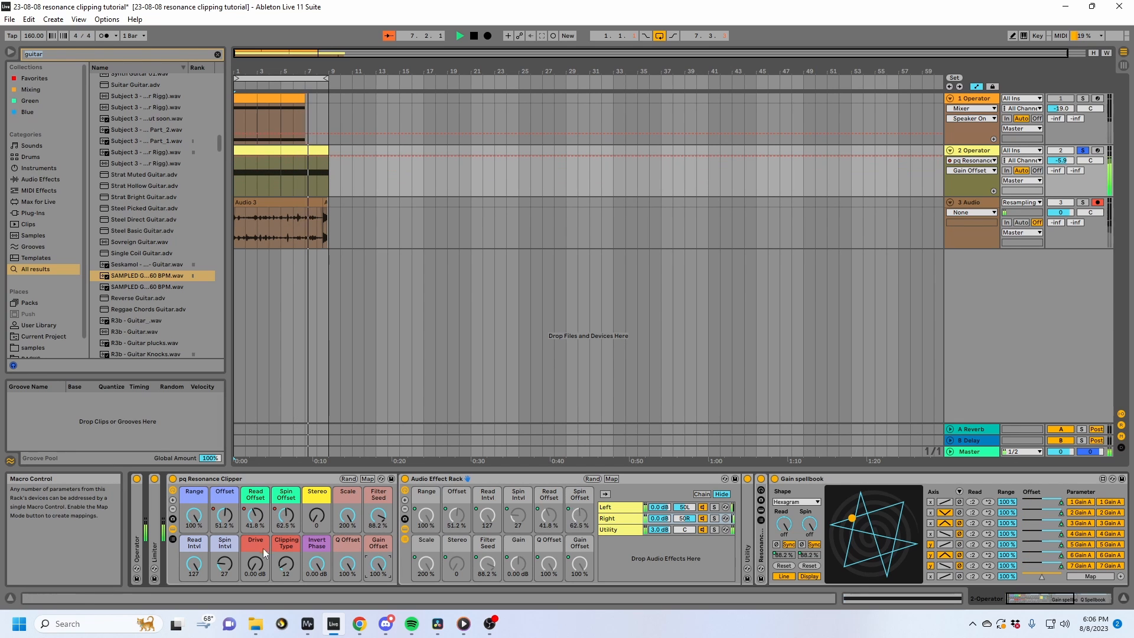
Set Drive to 9.35 dB, Clipping Type to 0 and Spin Intvl to 127 on the outer rack.
left_click_drag(255, 562, 255, 546)
left_click(281, 570)
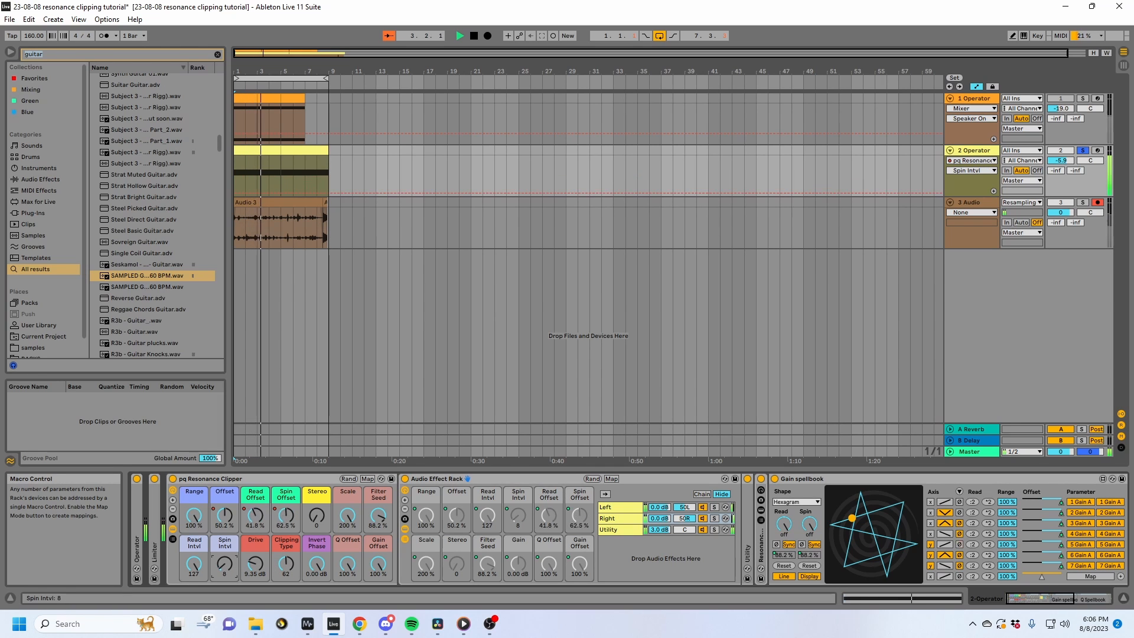
left_click_drag(224, 564, 224, 549)
left_click_drag(288, 569, 287, 603)
left_click_drag(225, 565, 225, 522)
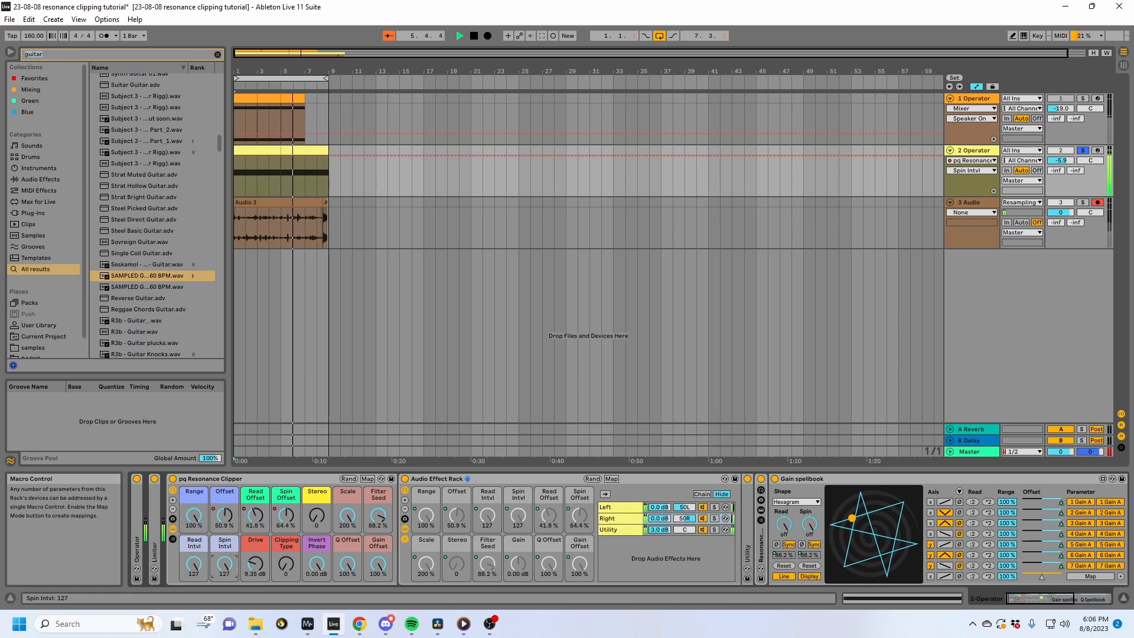
Display the Spin Offset automation on the second Operator track and examine its envelope over the first bars.
left_click(261, 149)
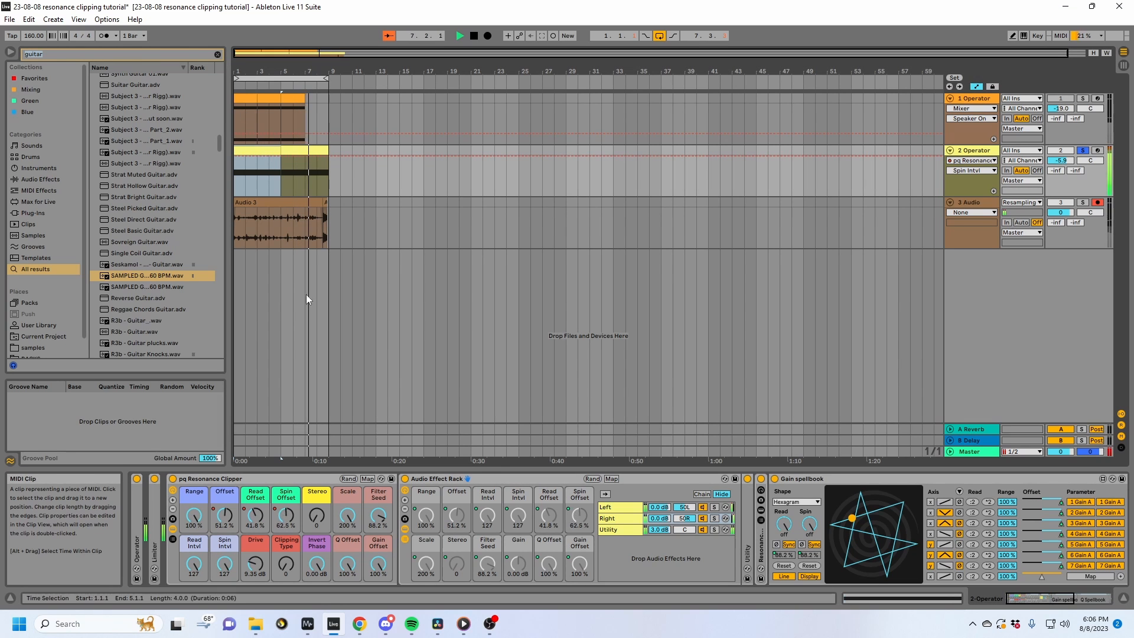
left_click(288, 517)
key("a")
key("a")
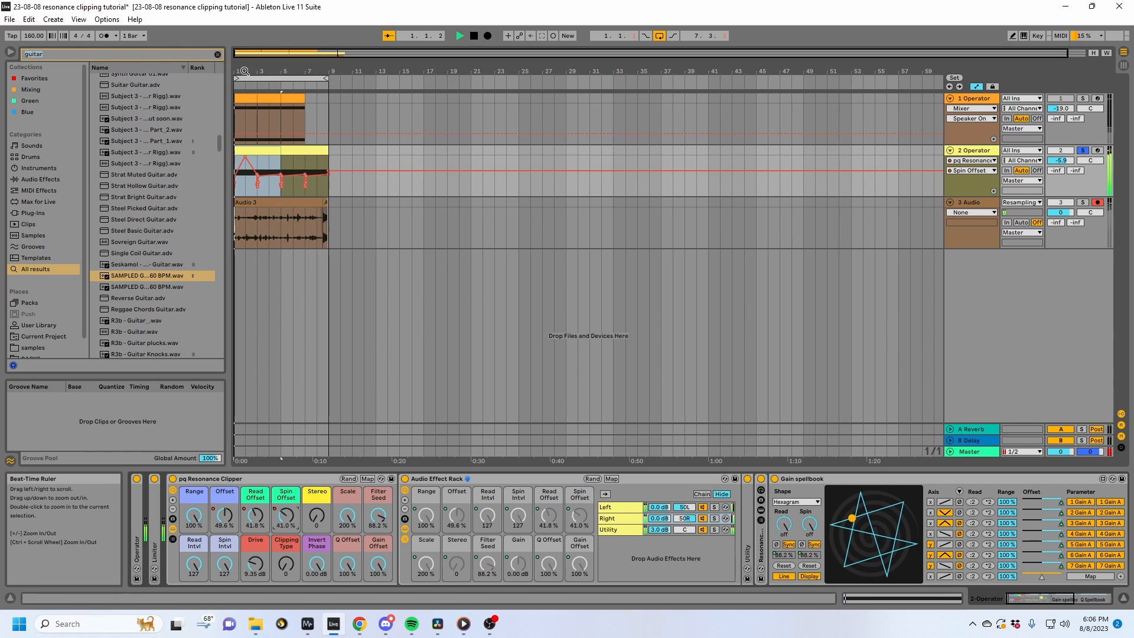
mouse_move(278, 72)
left_mouse_down()
mouse_move(278, 115)
mouse_move(277, 105)
left_mouse_up()
left_click(332, 176)
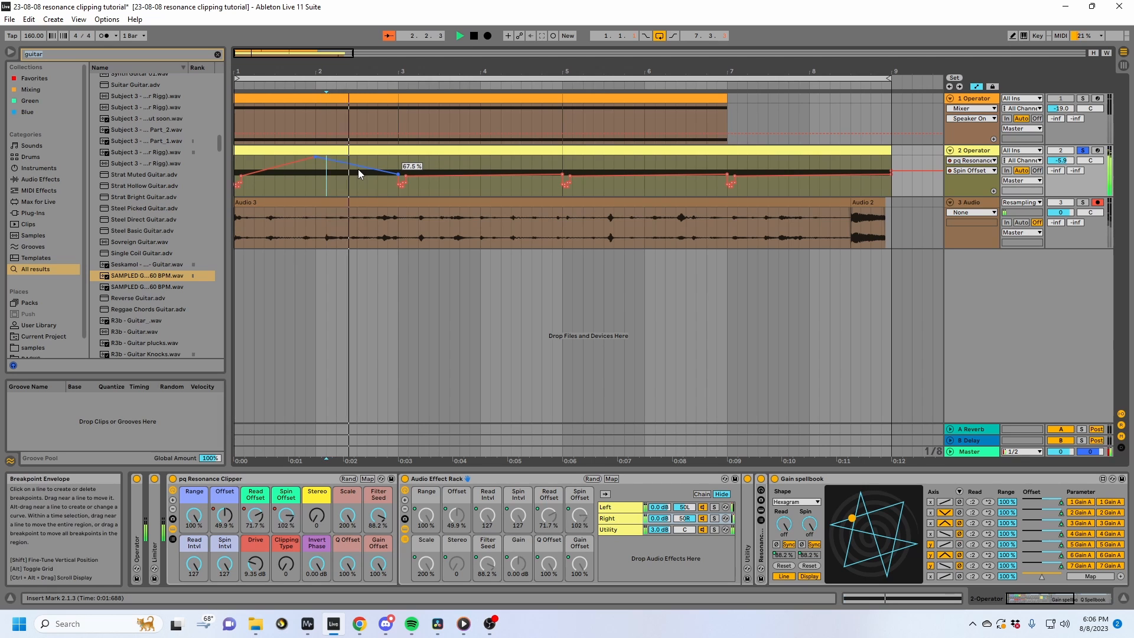
Try drawing stepped Spin Offset automation into the second Operator track in draw mode.
key("b")
left_click(454, 192)
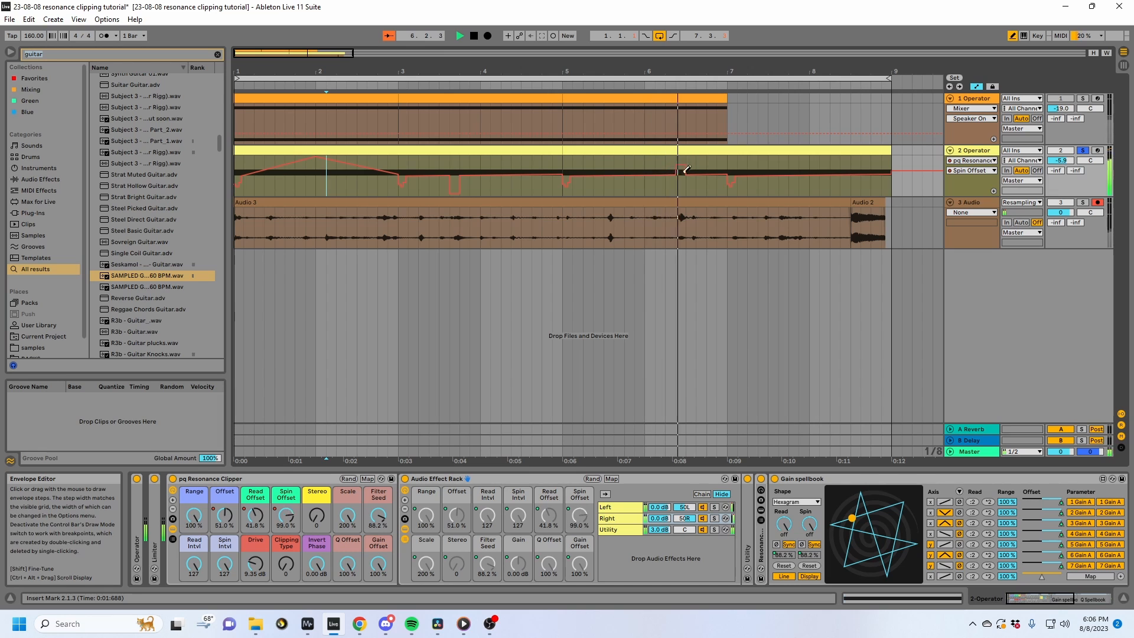
key("ctrl+z")
Collapse the rack's inner devices, hide the automation lanes and stop playback.
left_click_drag(526, 72, 527, 58)
double_click(427, 479)
left_click(306, 479)
key("a")
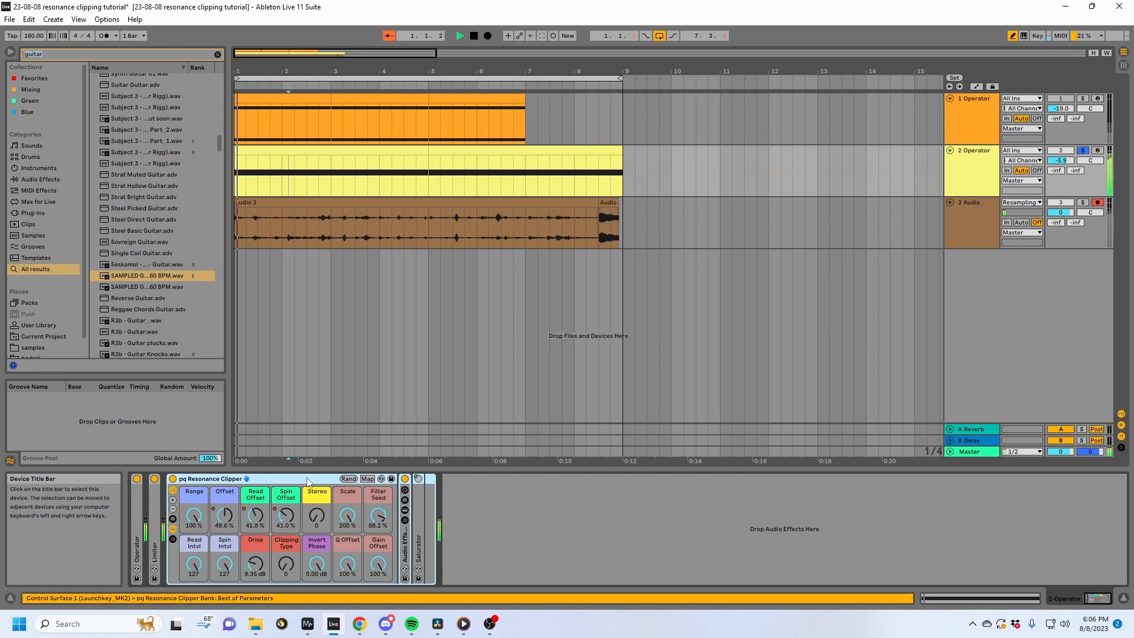
key("space")
Try moving the second Operator track's clip from bar 5 to the start of the arrangement.
left_click(326, 151)
left_click(448, 147)
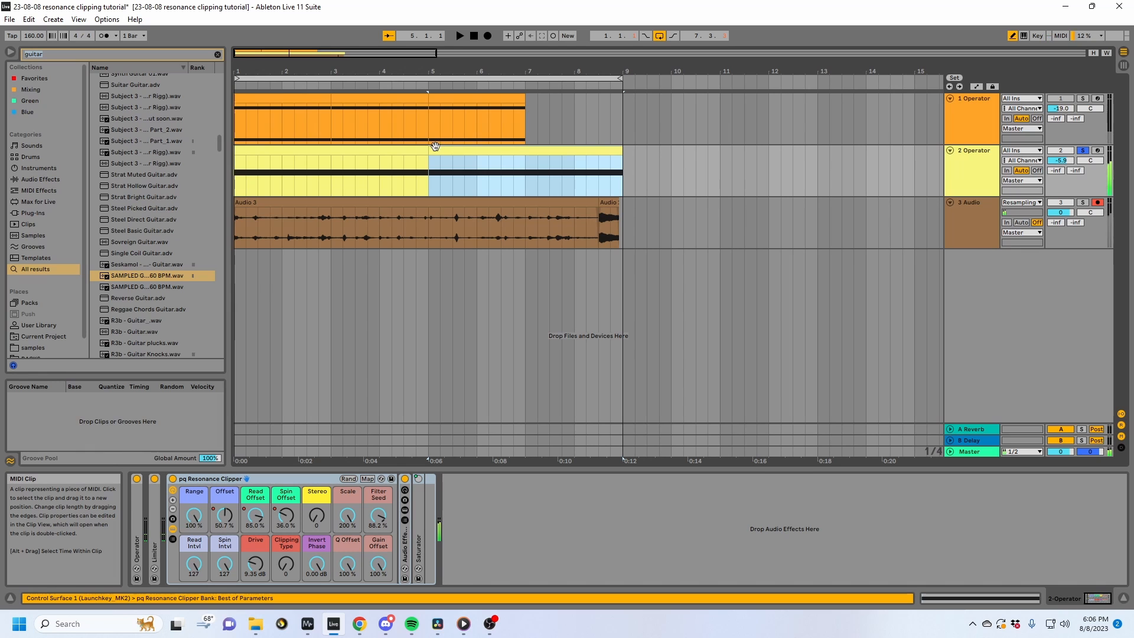
left_click_drag(435, 147, 234, 149)
key("ctrl+z")
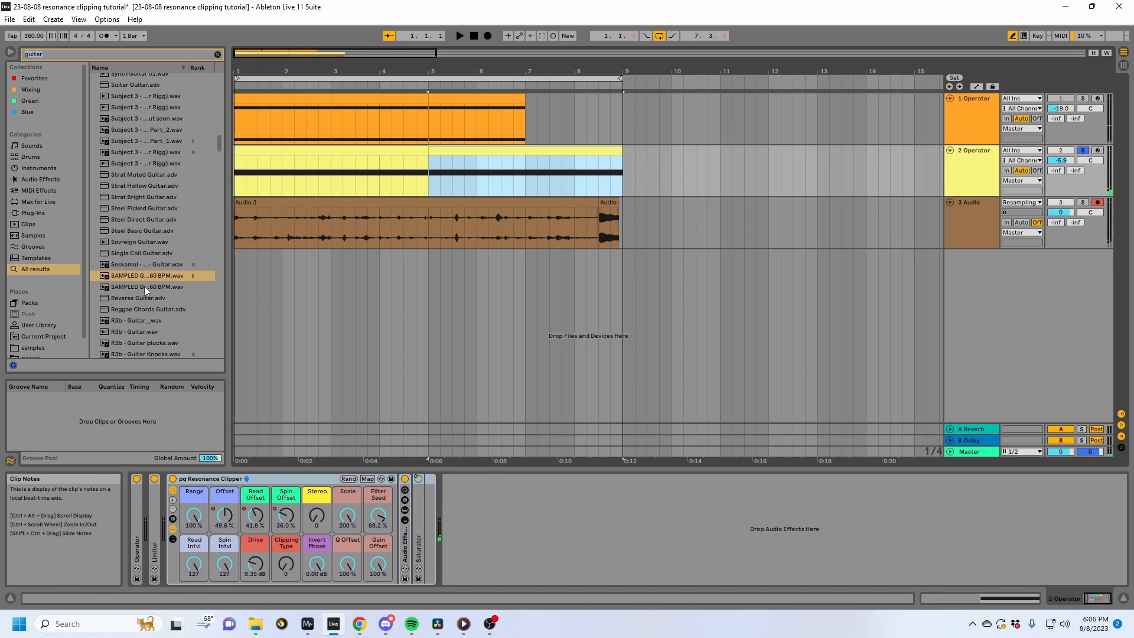
Save the rack to the User Library as "pq Resonance Clipper.adg".
left_click(39, 325)
left_click(574, 174)
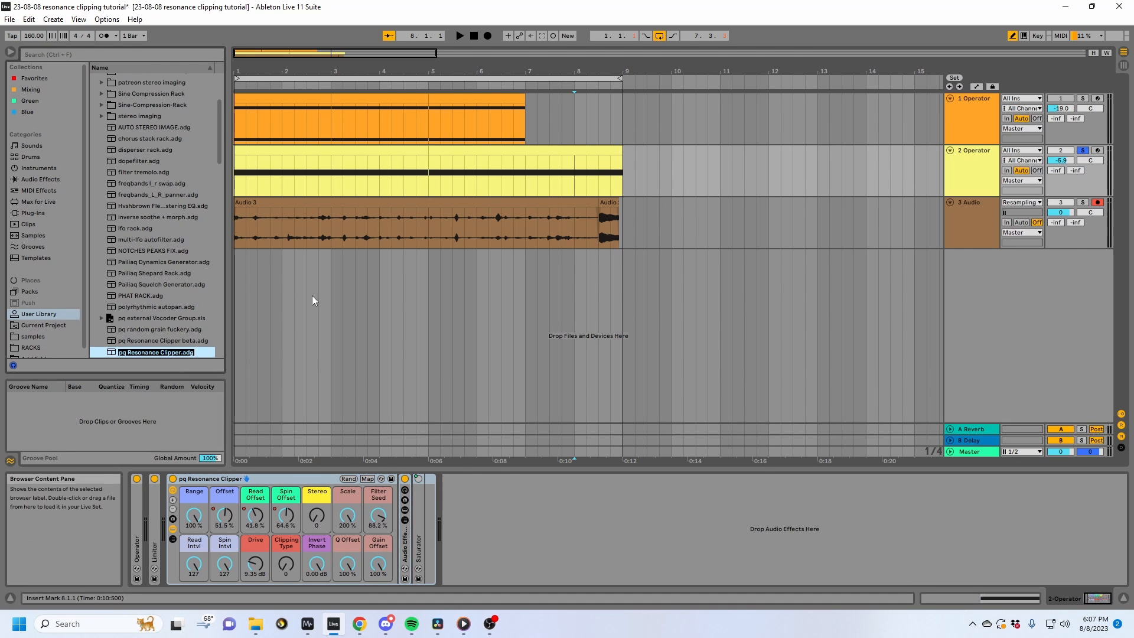
scroll(195, 285, "down", 5)
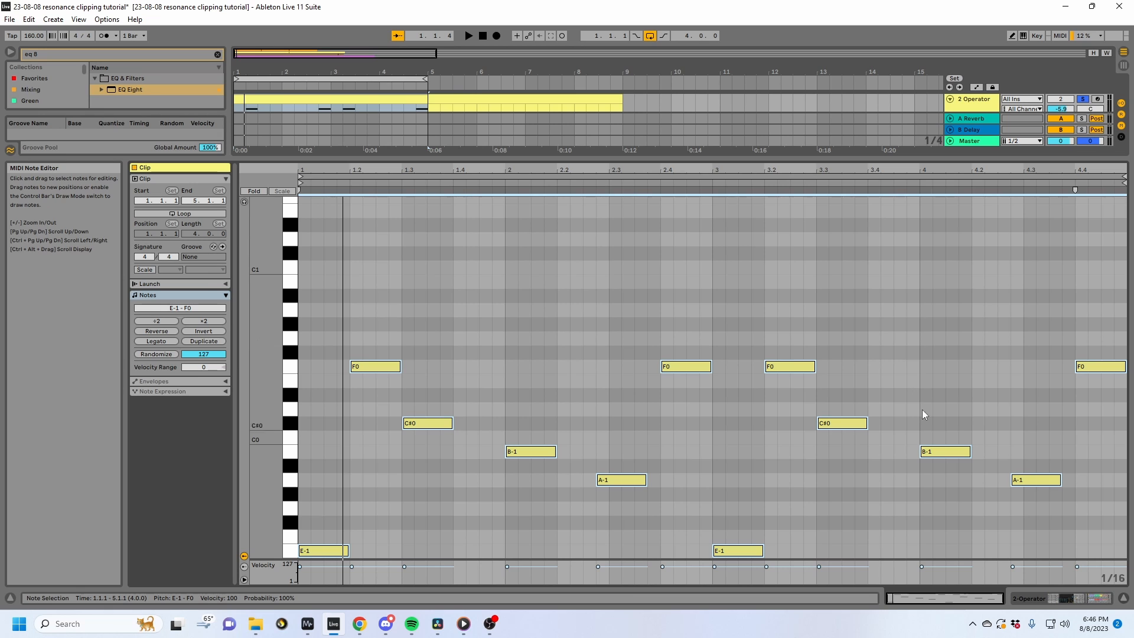
Switch to MiniMeters, open its settings and bring its Oscilloscope window to the front over the Live set.
mouse_move(307, 624)
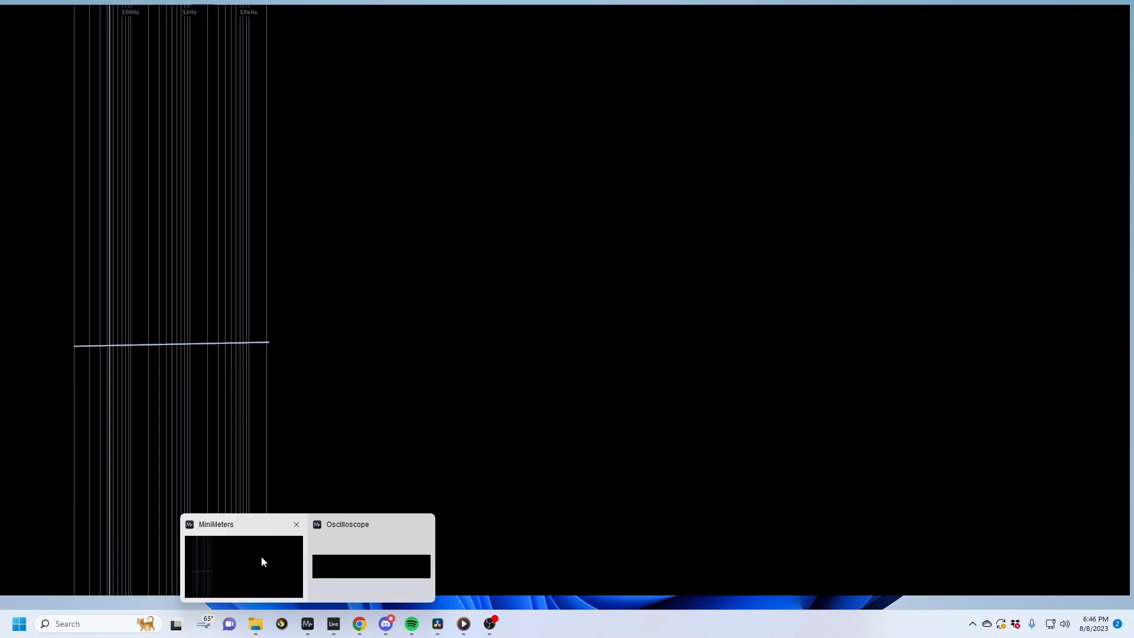
left_click(261, 557)
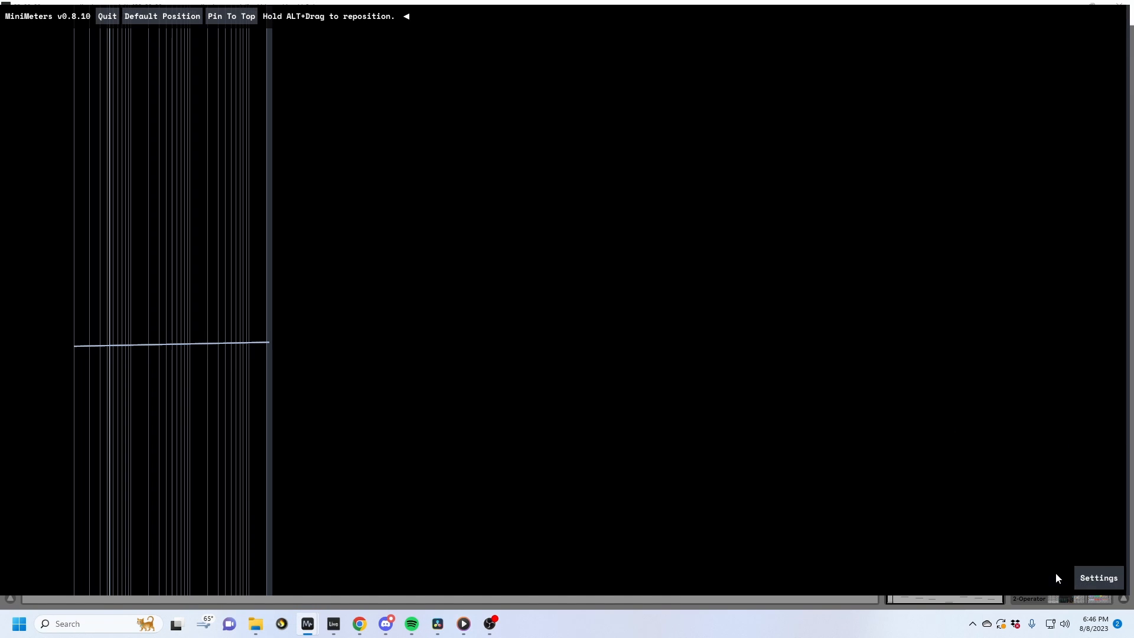
left_click(1096, 575)
left_click(1113, 331)
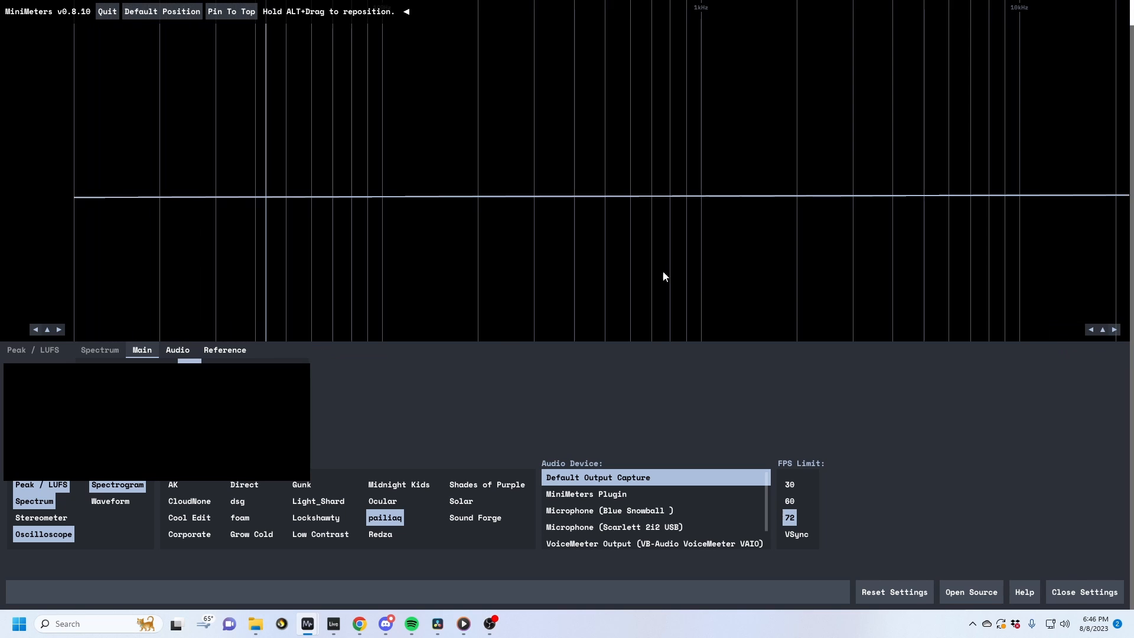
left_click(973, 625)
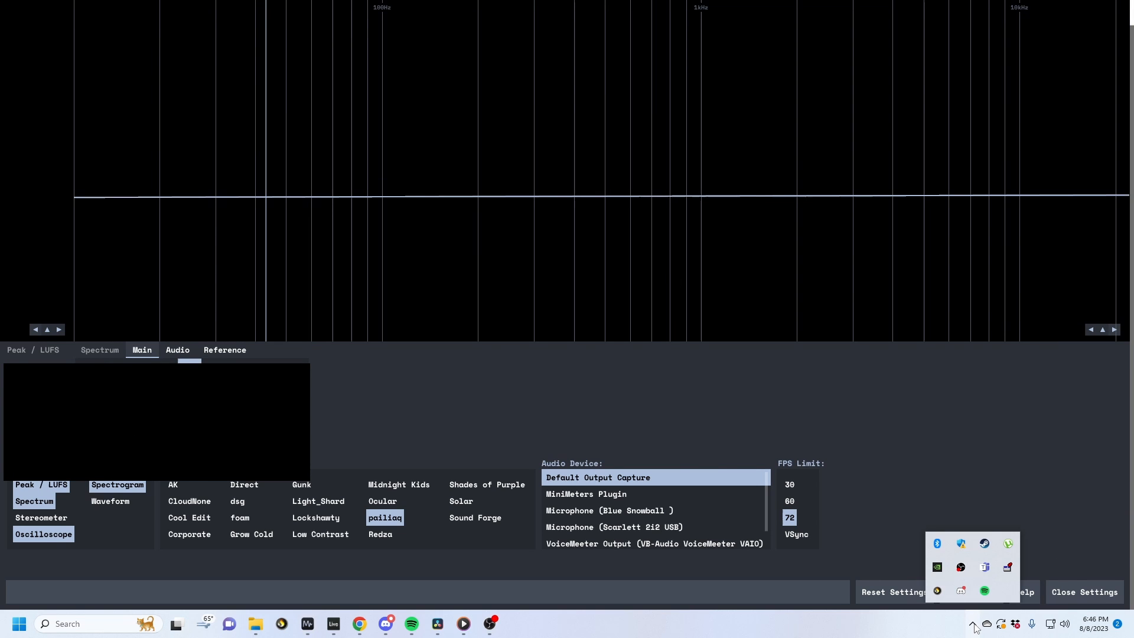
left_click(215, 388)
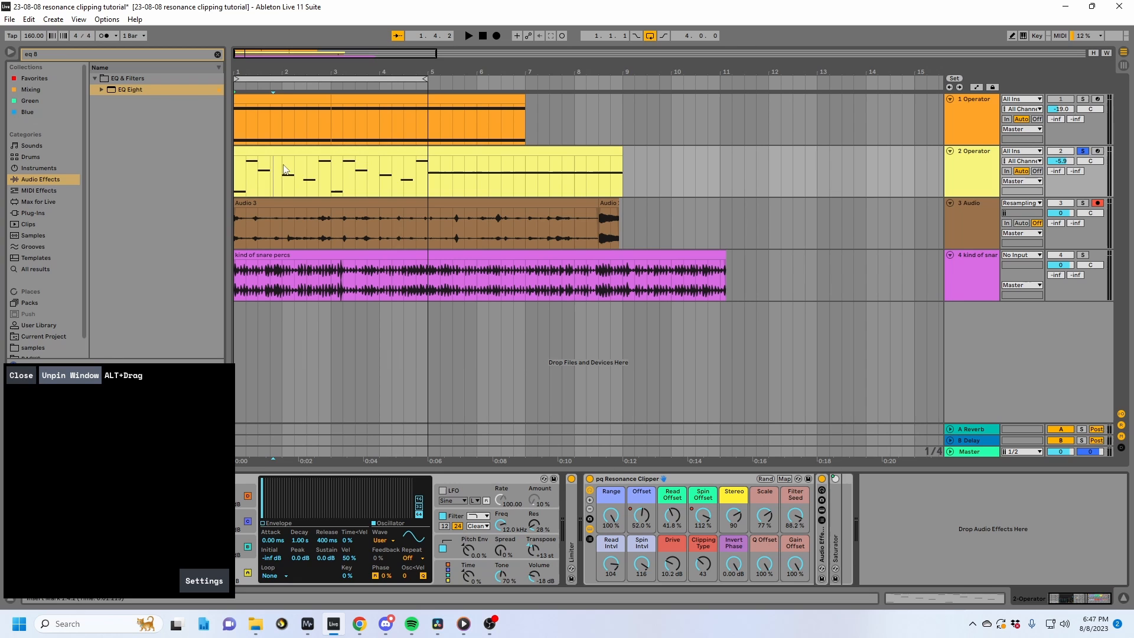
Audition the second Operator track's clip with pq Resonance Clipper off and on, and set the rack's Clipping Type to 62.
left_click(270, 151)
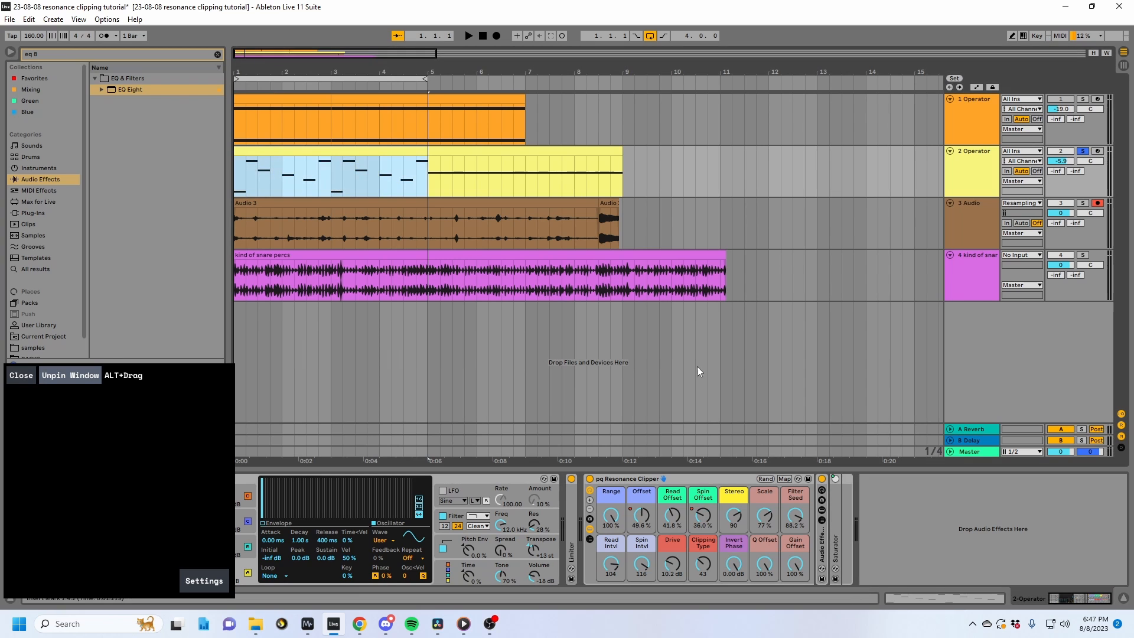
left_click(589, 480)
key("space")
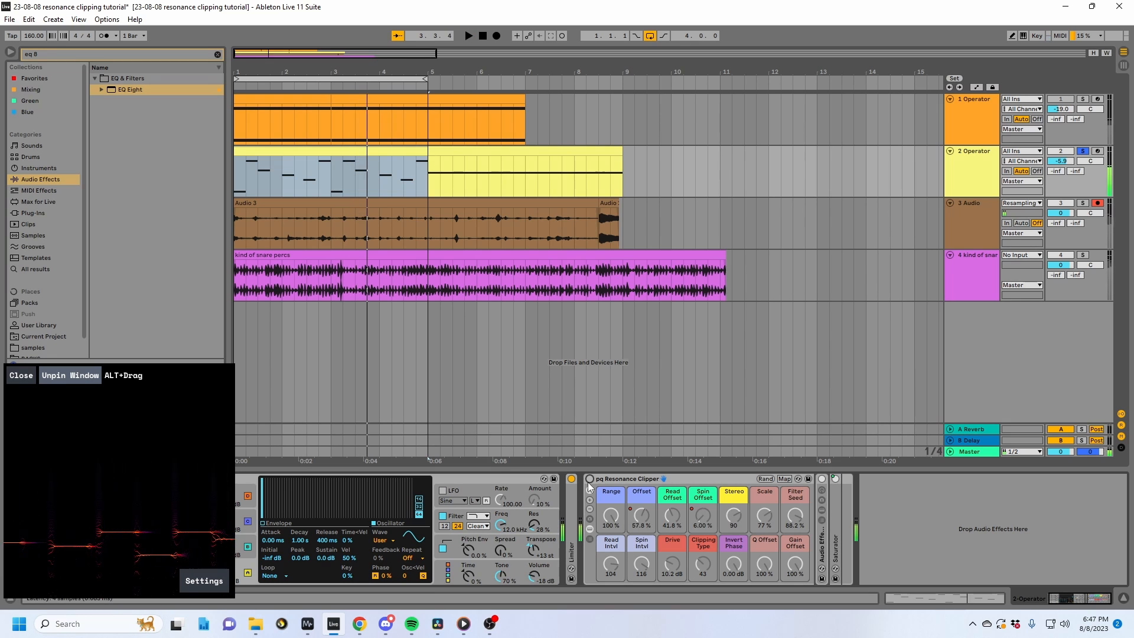
key("space")
left_click(589, 479)
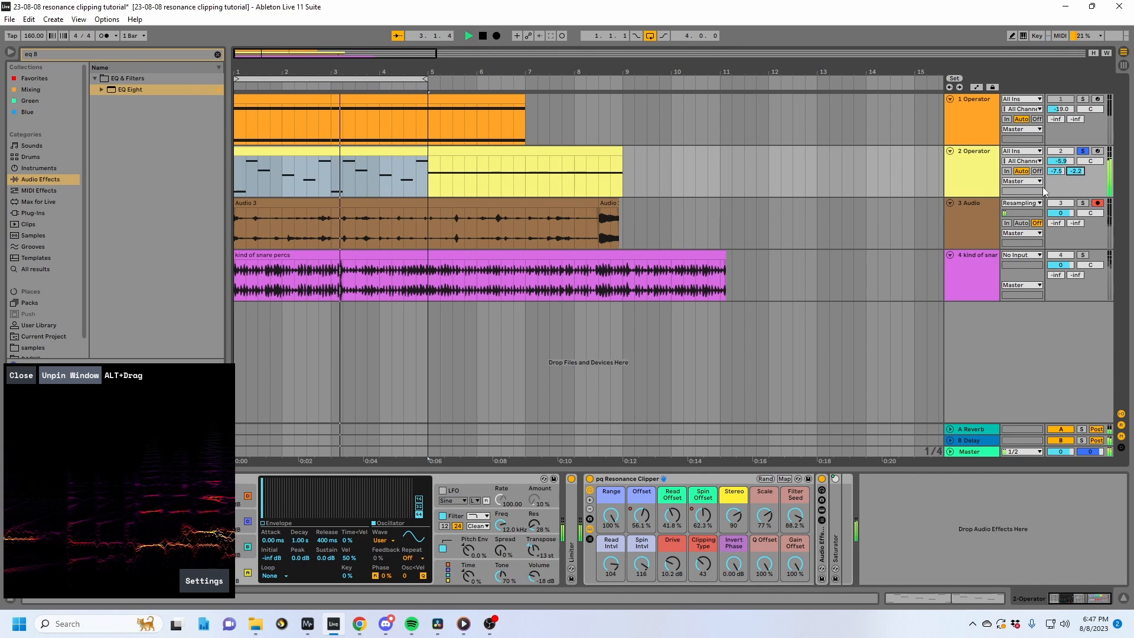
left_click(981, 179)
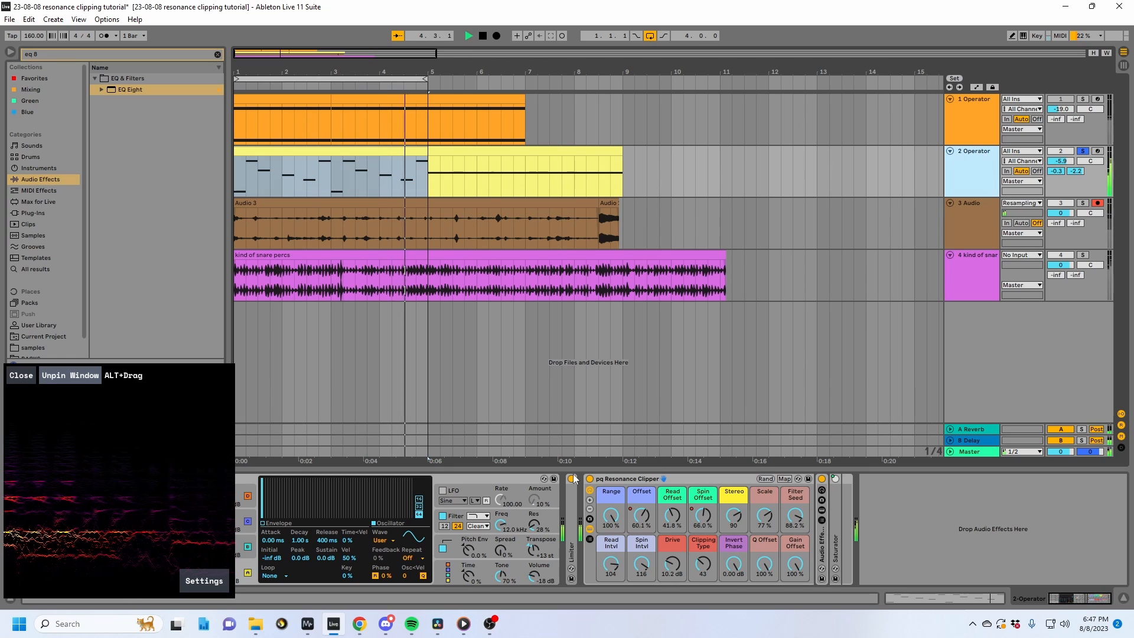
left_click_drag(703, 564, 703, 550)
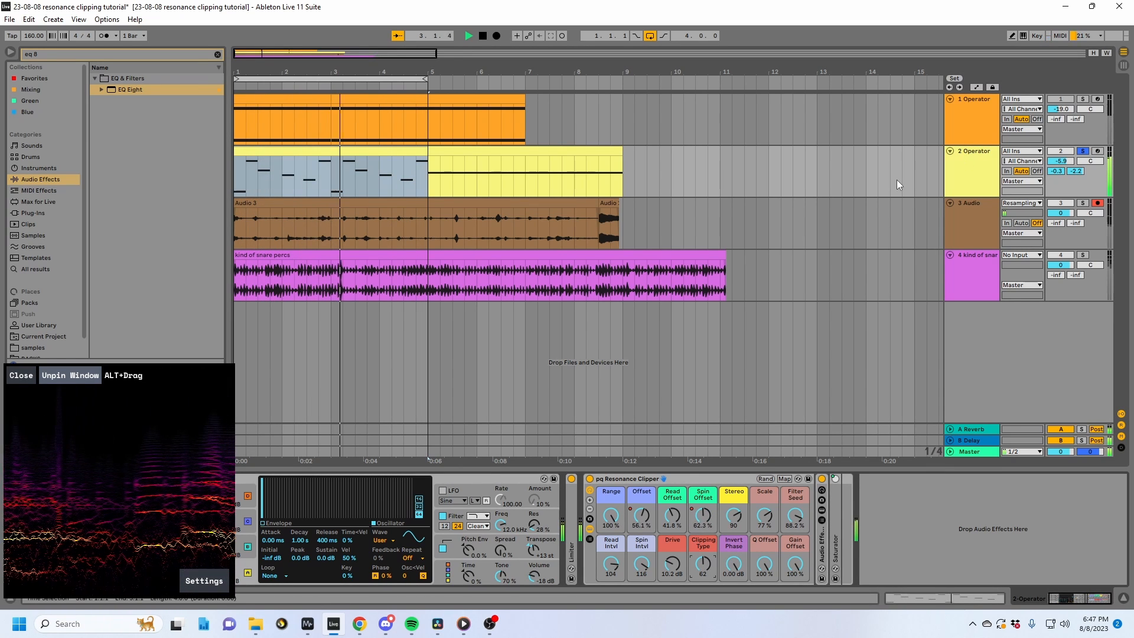
In the second Operator clip, raise the bar 4 B-1 note to B0 and move the following A-1 note to beat 4.3.
double_click(373, 151)
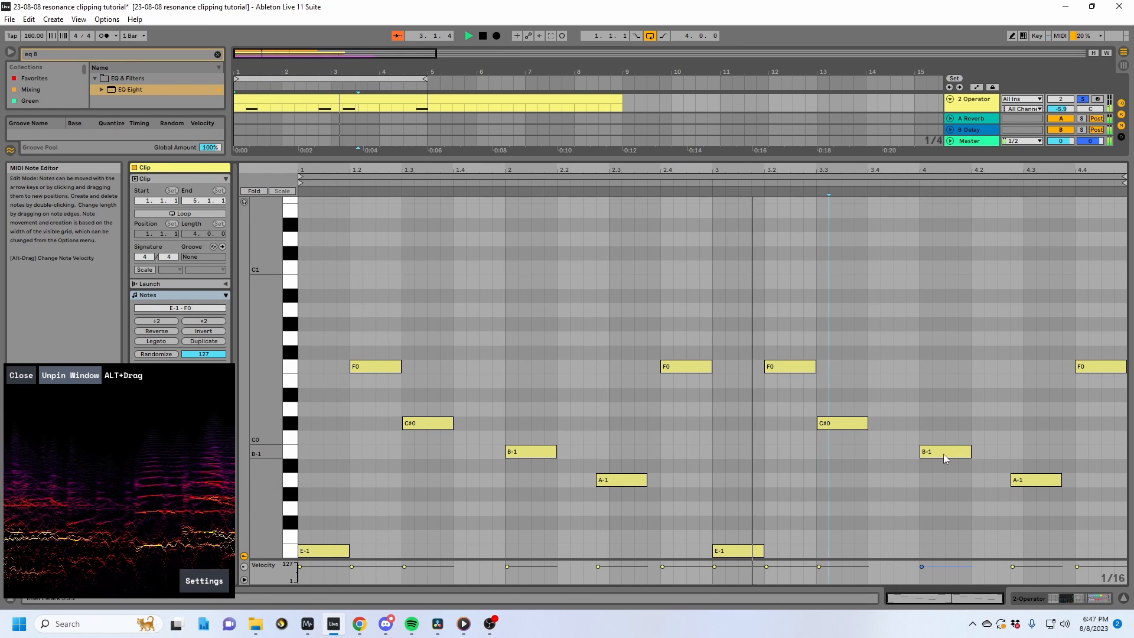
left_click_drag(944, 453, 944, 293)
left_click_drag(1044, 483, 1058, 485)
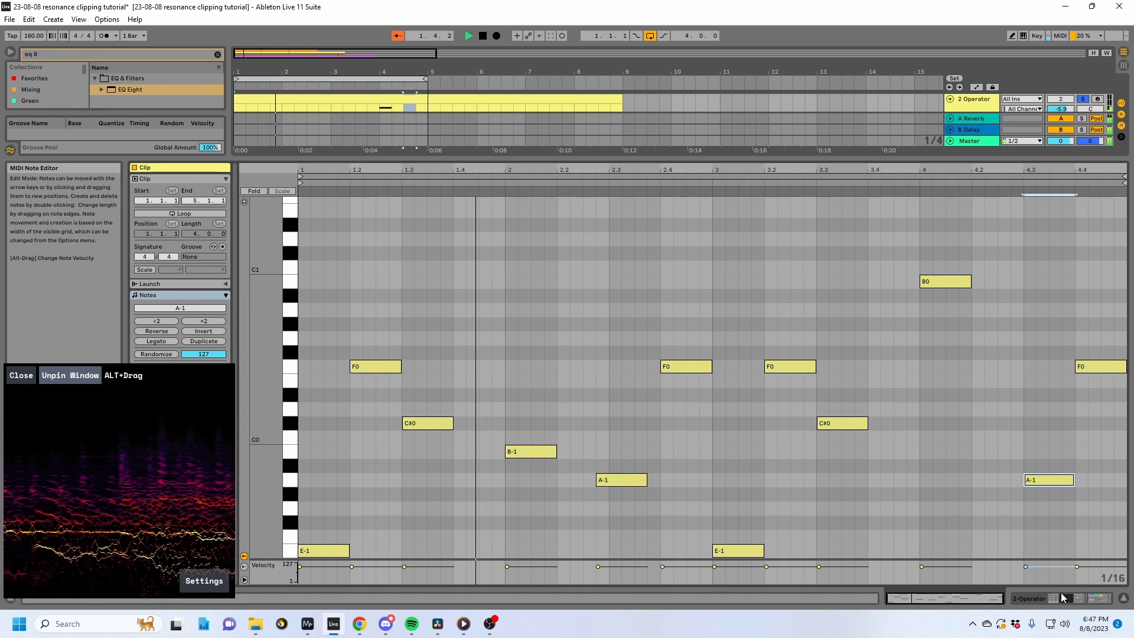
left_click(1092, 367)
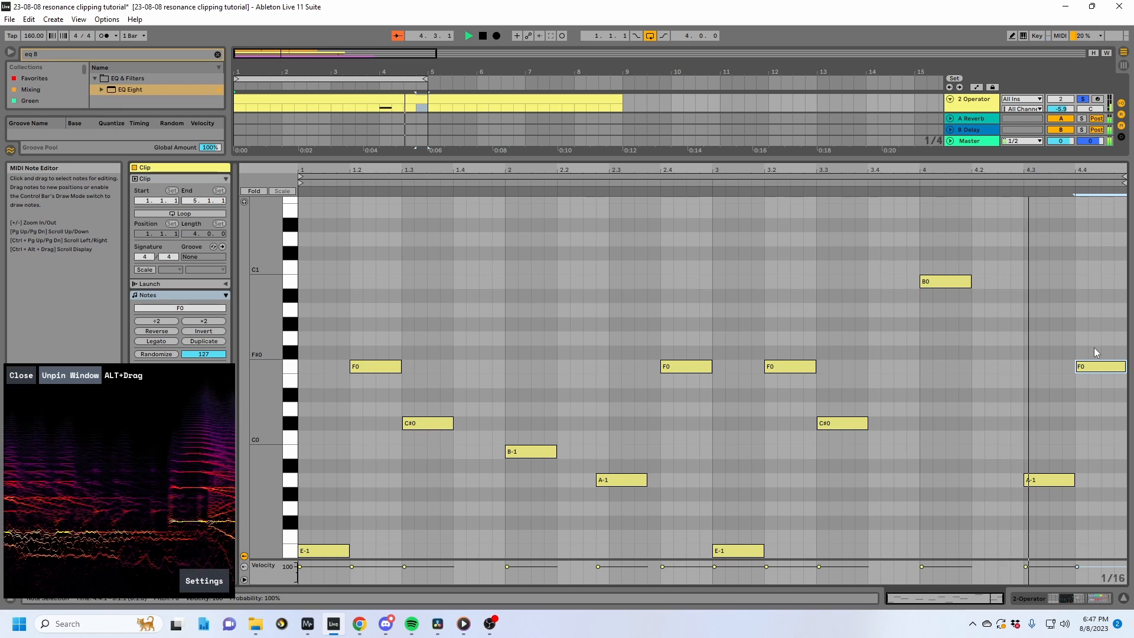
left_click(1002, 596)
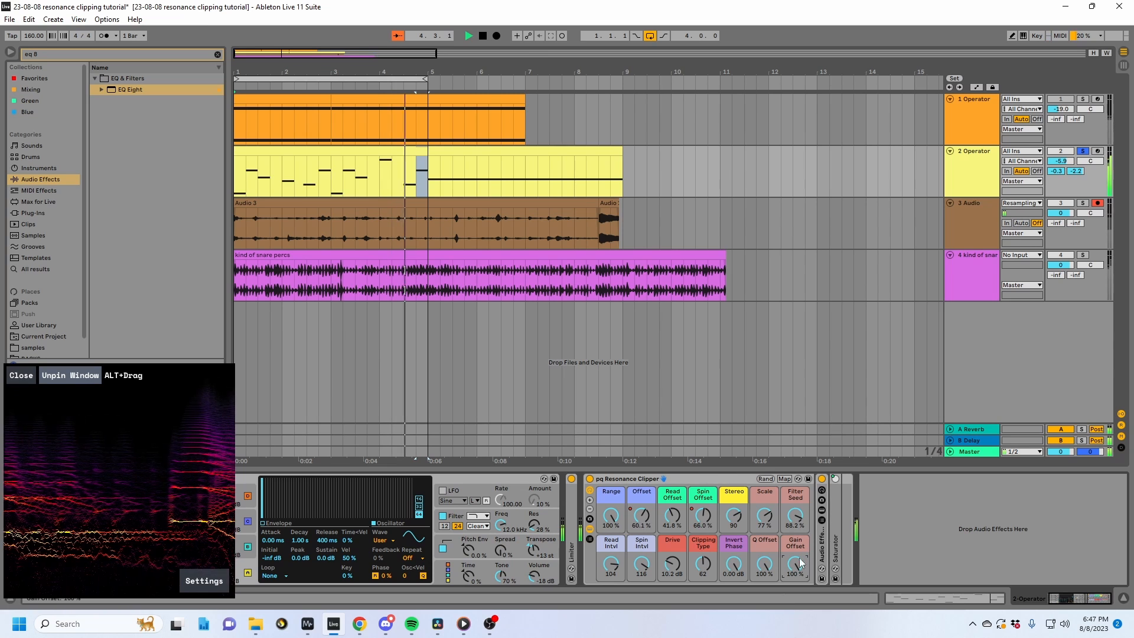
Draw a Gain Offset automation dip to about 42% around bar 4 on the second Operator track and hide the automation.
key("a")
key("b")
left_click_drag(373, 177, 374, 177)
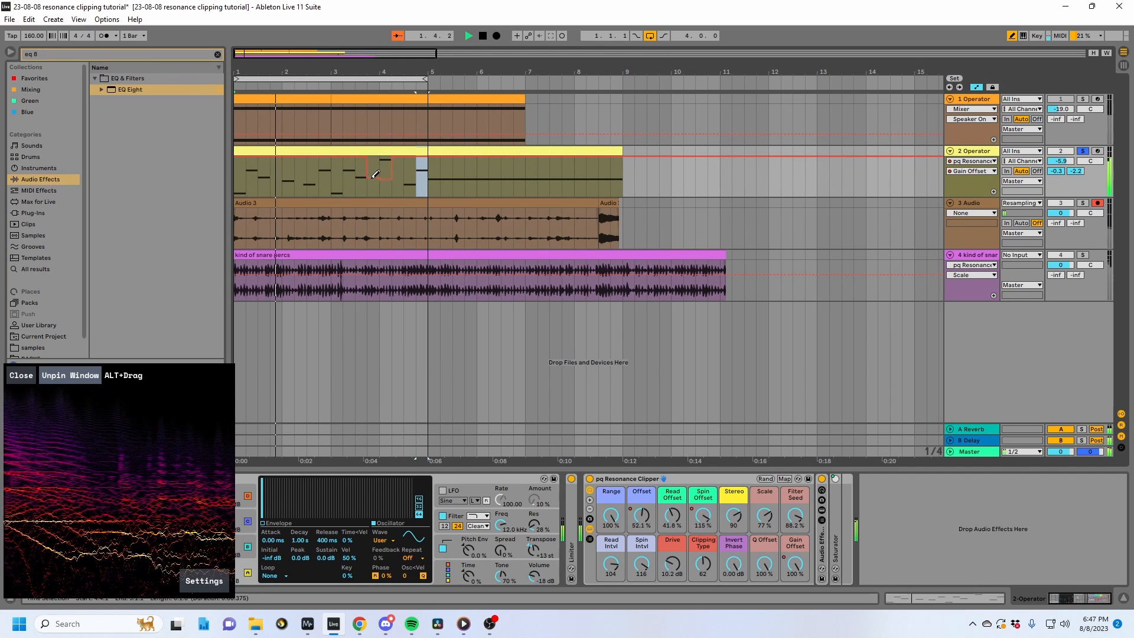
key("b")
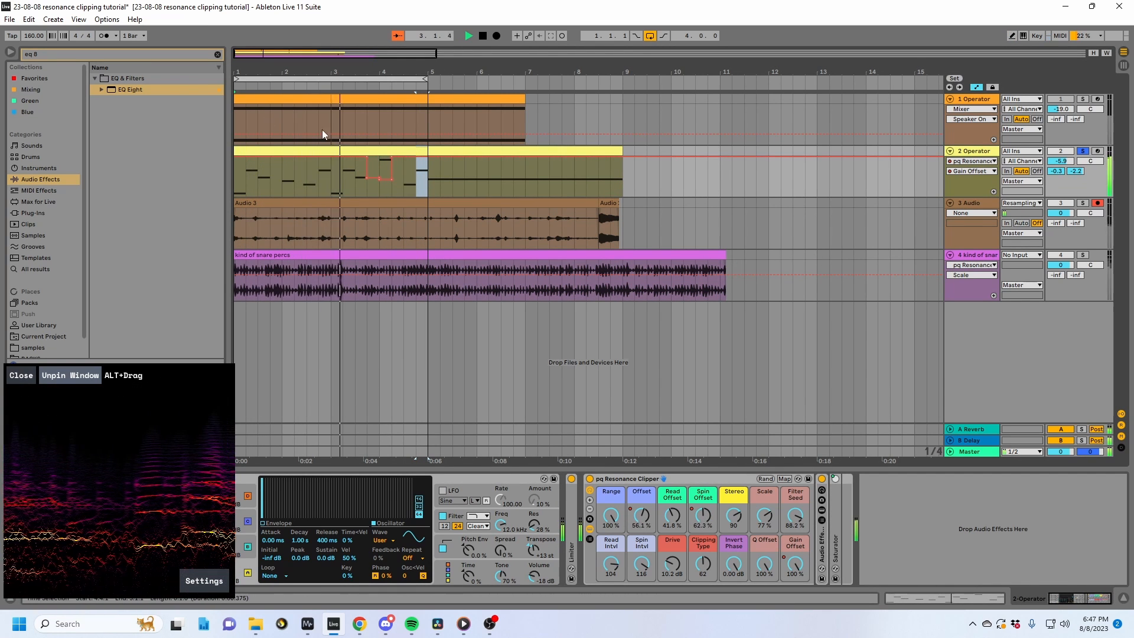
key("a")
left_click(277, 153)
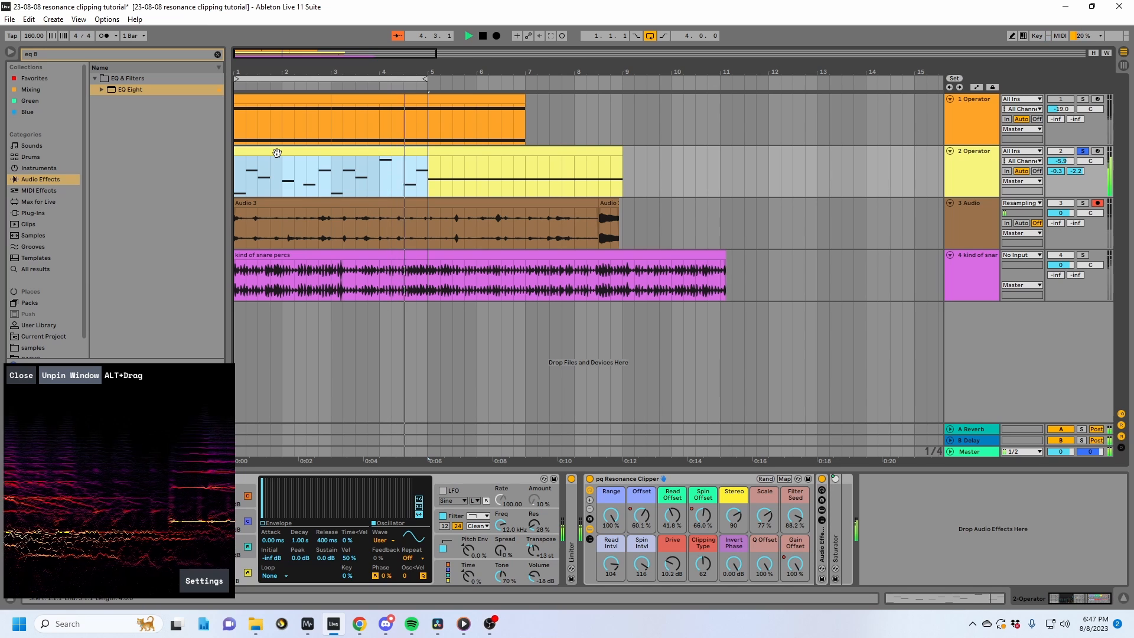
Examine the Gain Offset automation at bar 4, and play the loop with the rack's Range automation shown.
left_click(795, 571)
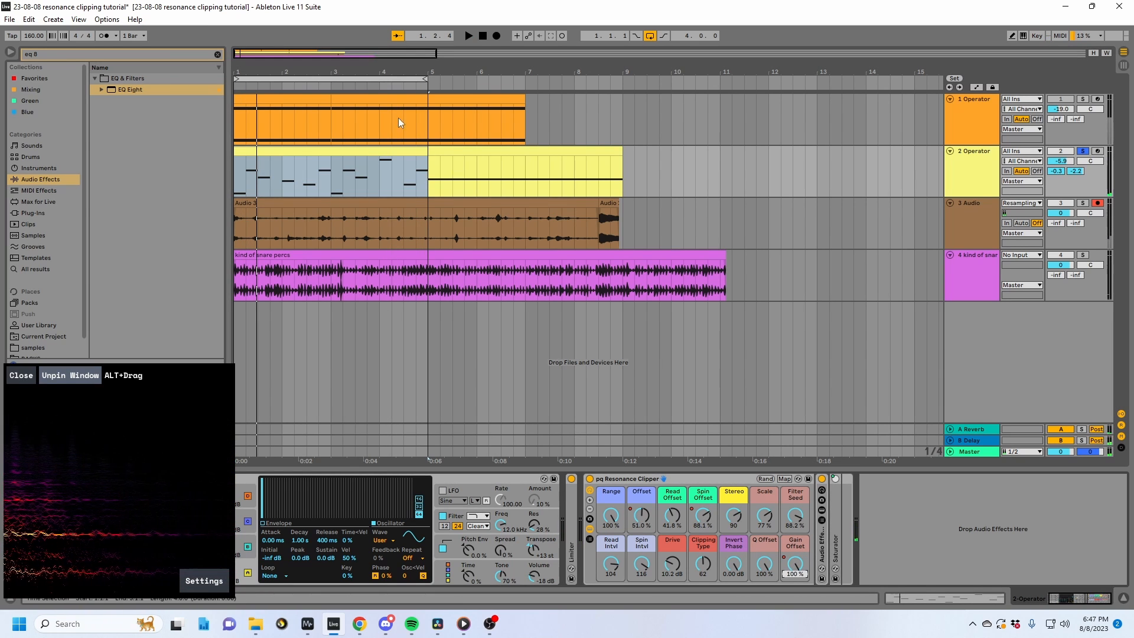
key("a")
left_click(380, 191)
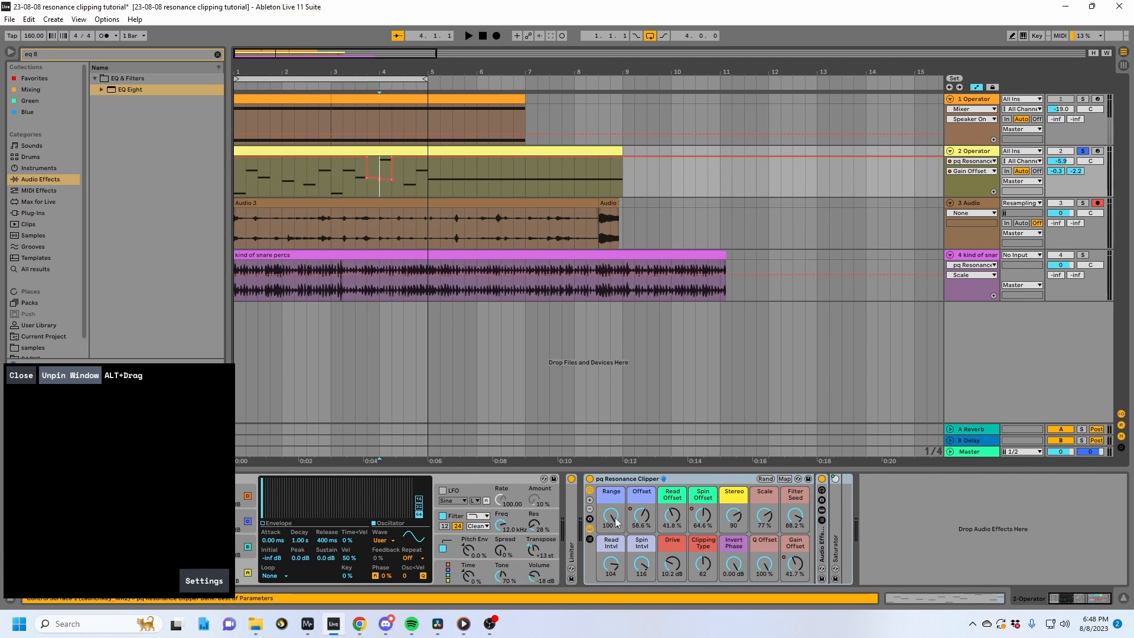
left_click(615, 519)
key("space")
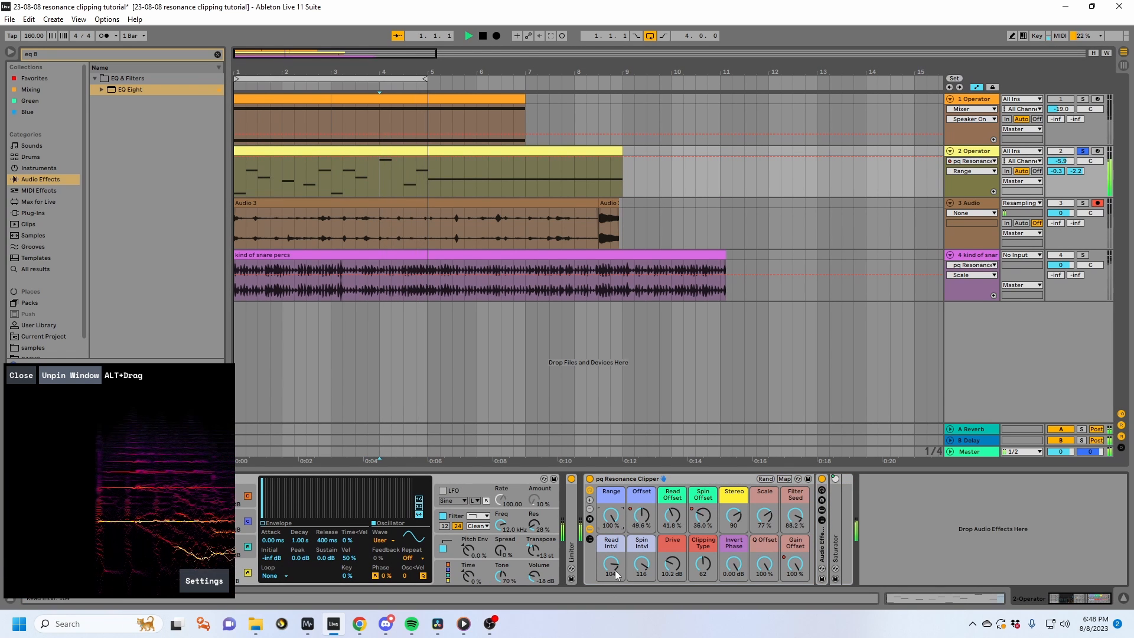
Set the rack's Drive to 0 dB and Stereo to 34, keeping Range at 100%.
mouse_move(671, 566)
left_mouse_down()
mouse_move(671, 526)
mouse_move(671, 586)
left_mouse_up()
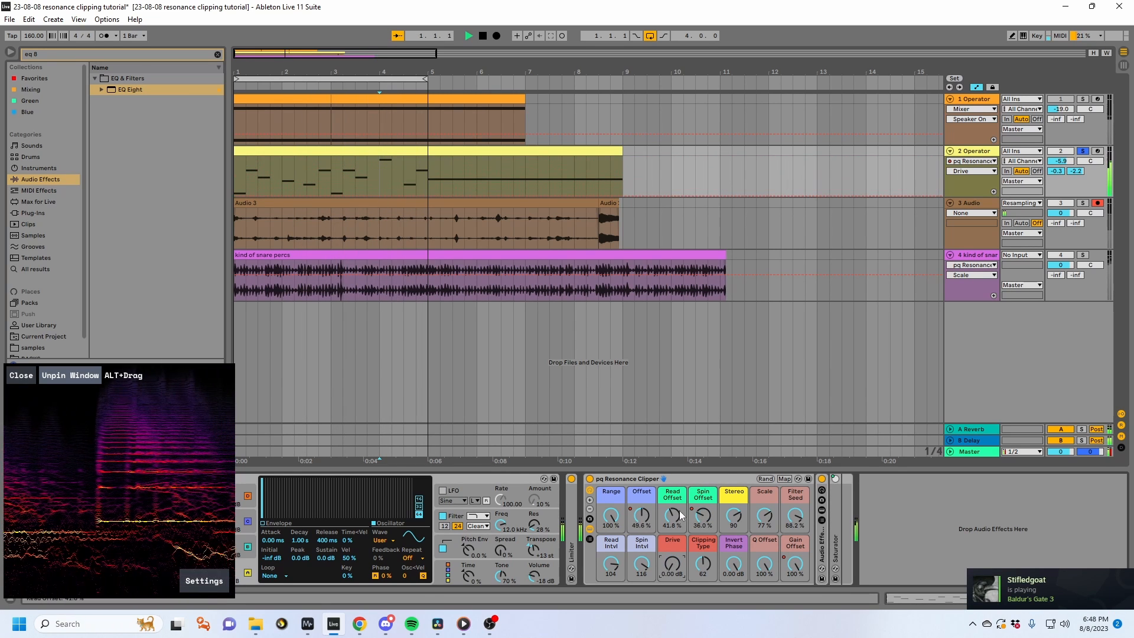
mouse_move(611, 516)
left_mouse_down()
mouse_move(611, 557)
mouse_move(611, 508)
left_mouse_up()
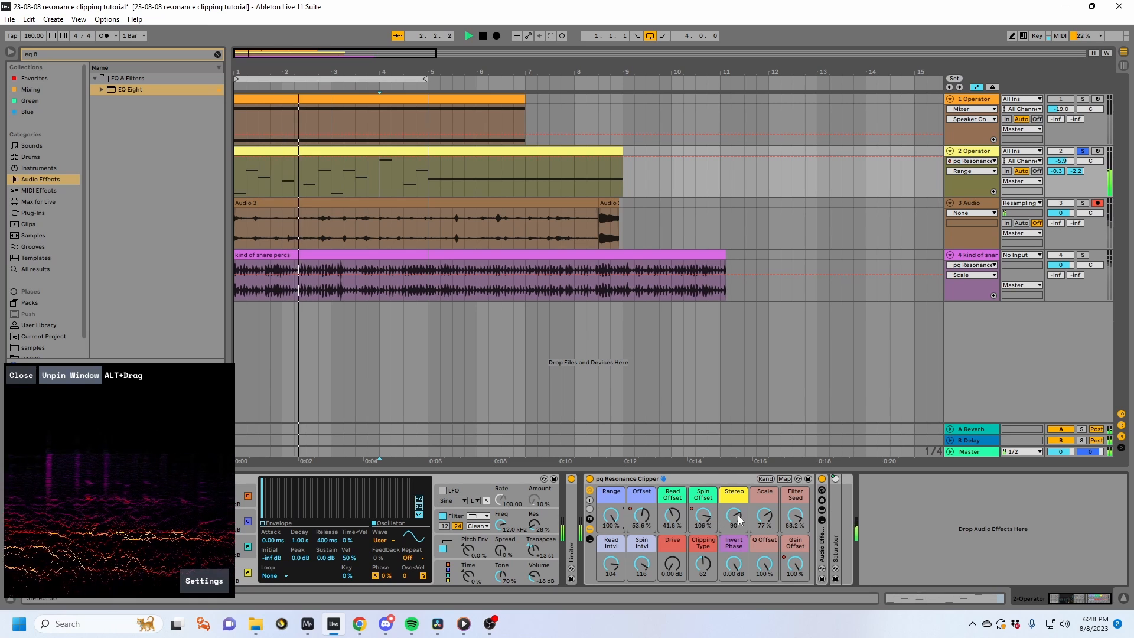
mouse_move(738, 520)
left_mouse_down()
mouse_move(738, 534)
mouse_move(738, 524)
left_mouse_up()
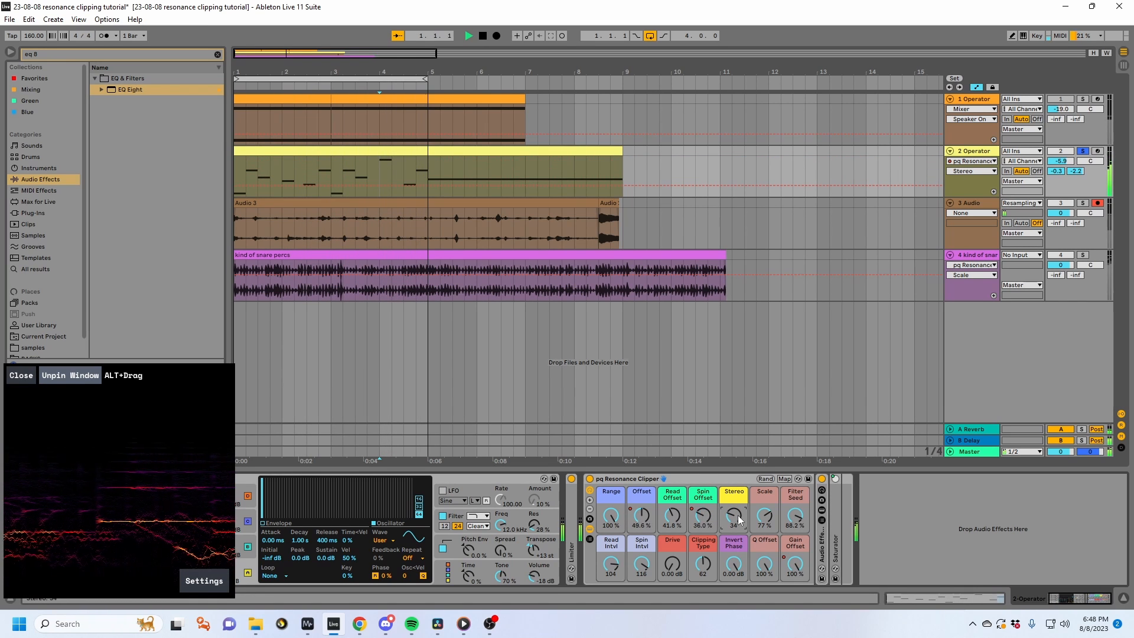
Set Drive to 8.79 dB and Clipping Type to 127, and shape the expanded Saturator's Waveshaper with Curve 26.6% and Damp 43.0%.
left_click_drag(673, 567, 705, 549)
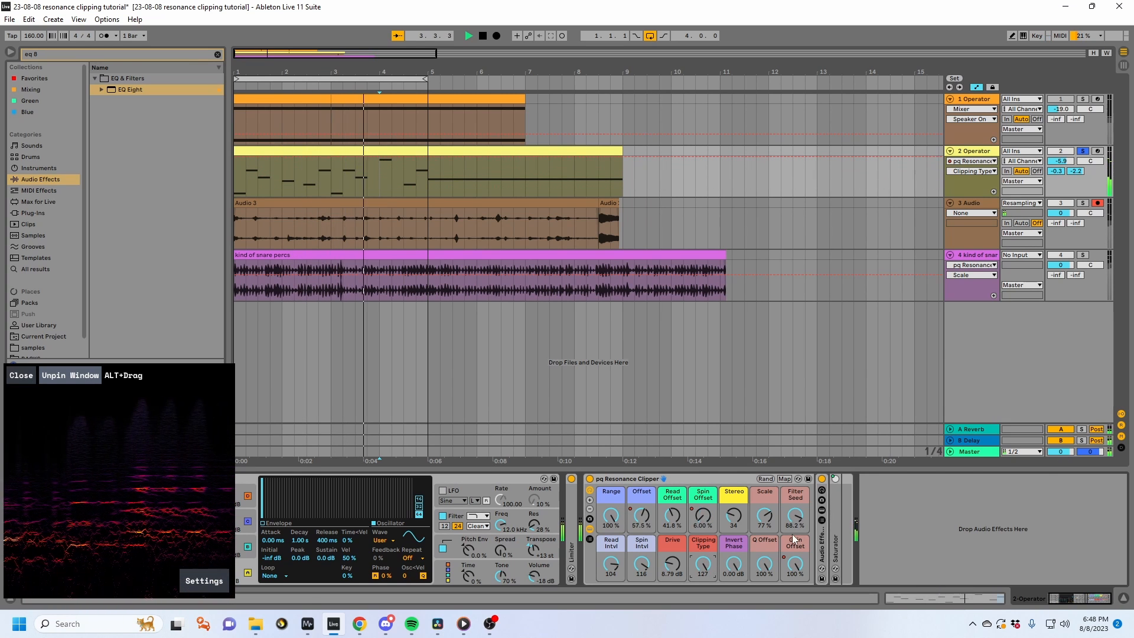
double_click(835, 539)
left_click_drag(969, 559, 968, 601)
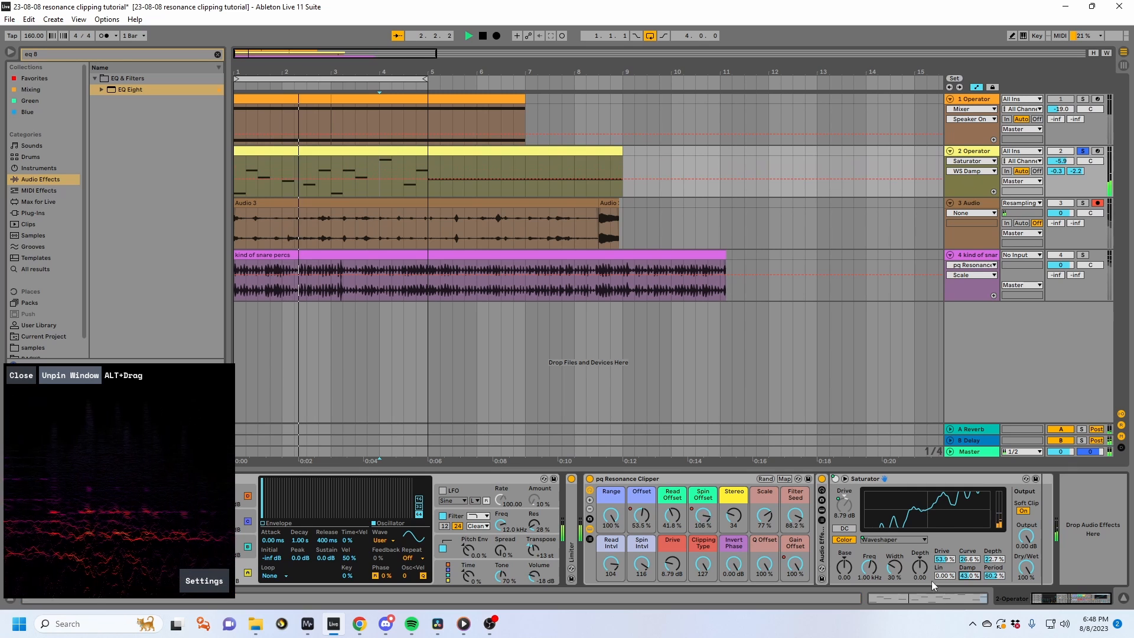
Set the rack's Clipping Type to 92, Drive to 15.3 dB, Q Offset to 33.9% and Scale to 134%.
left_click_drag(708, 571, 672, 552)
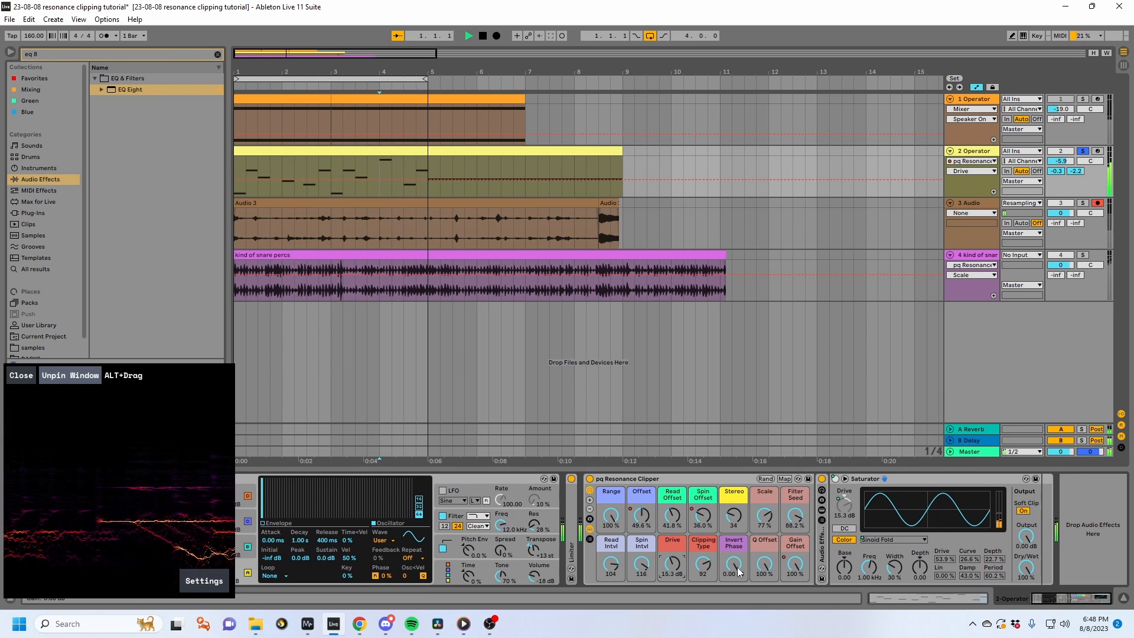
mouse_move(764, 565)
left_mouse_down()
mouse_move(764, 587)
mouse_move(765, 567)
left_mouse_up()
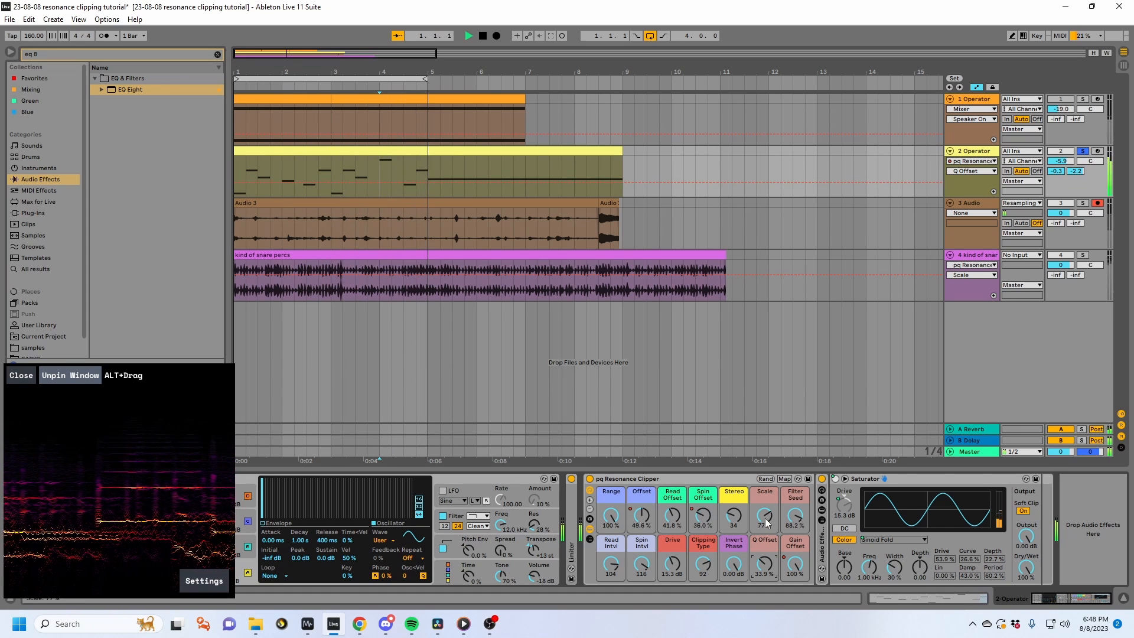
left_click_drag(766, 522, 766, 497)
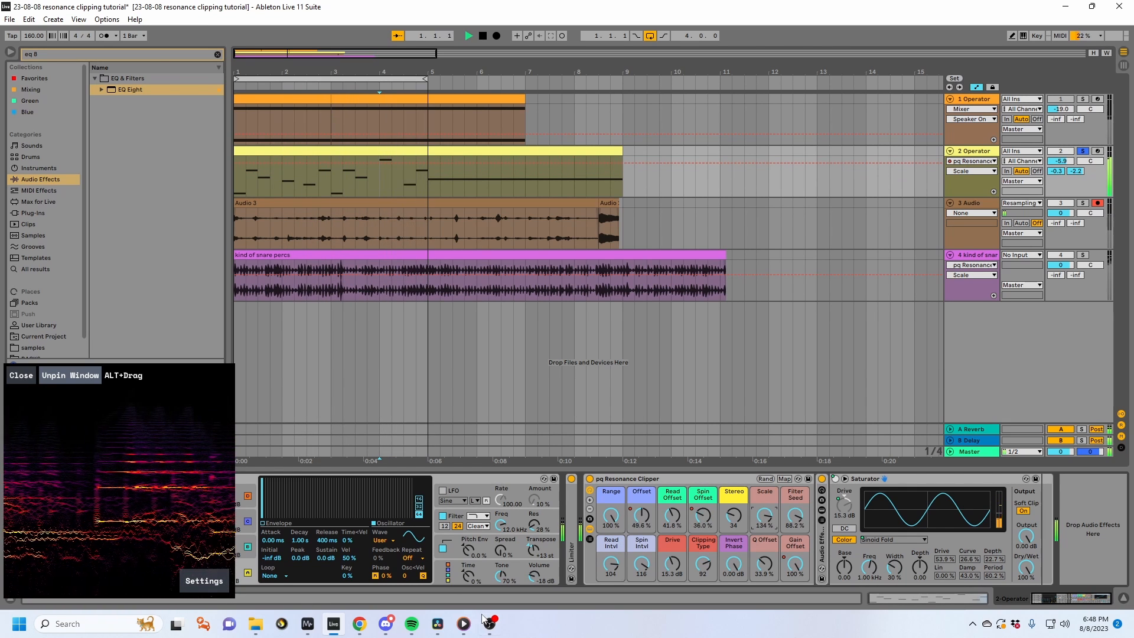
Check the OBS window, return to the second Operator track in Live and set the rack's Range to 39.4%.
mouse_move(489, 623)
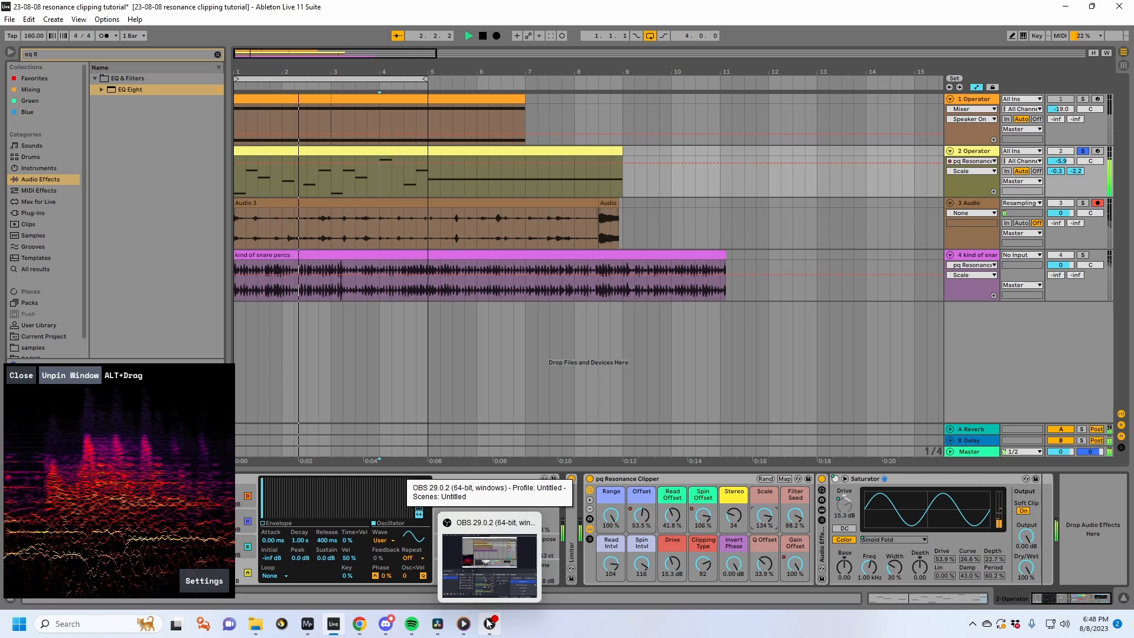
left_click(493, 566)
left_click(914, 278)
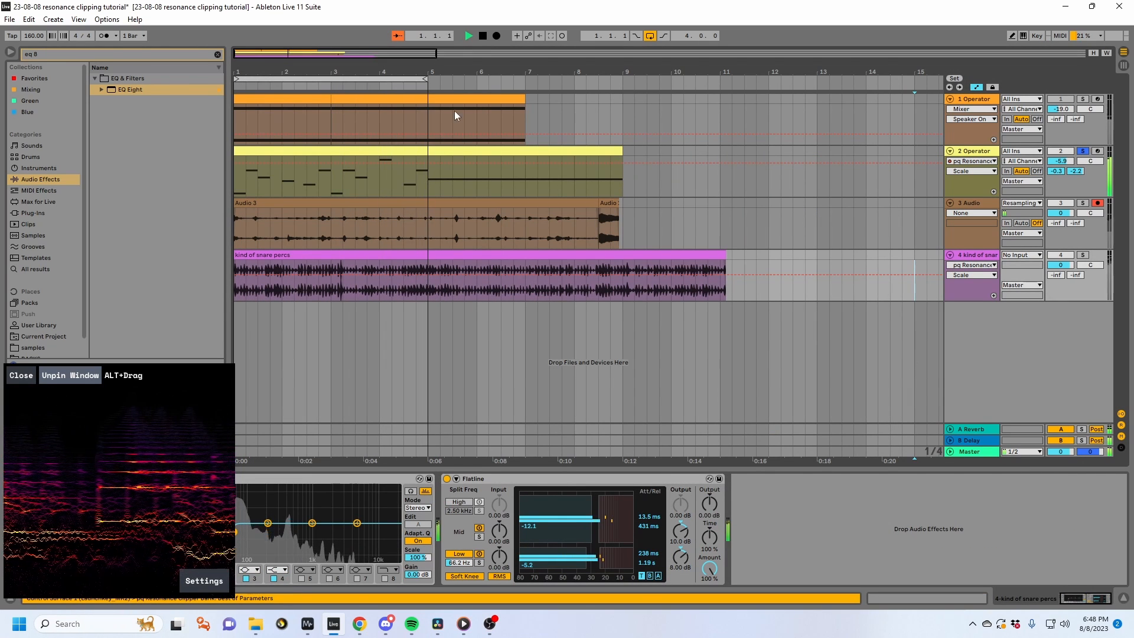
left_click(237, 176)
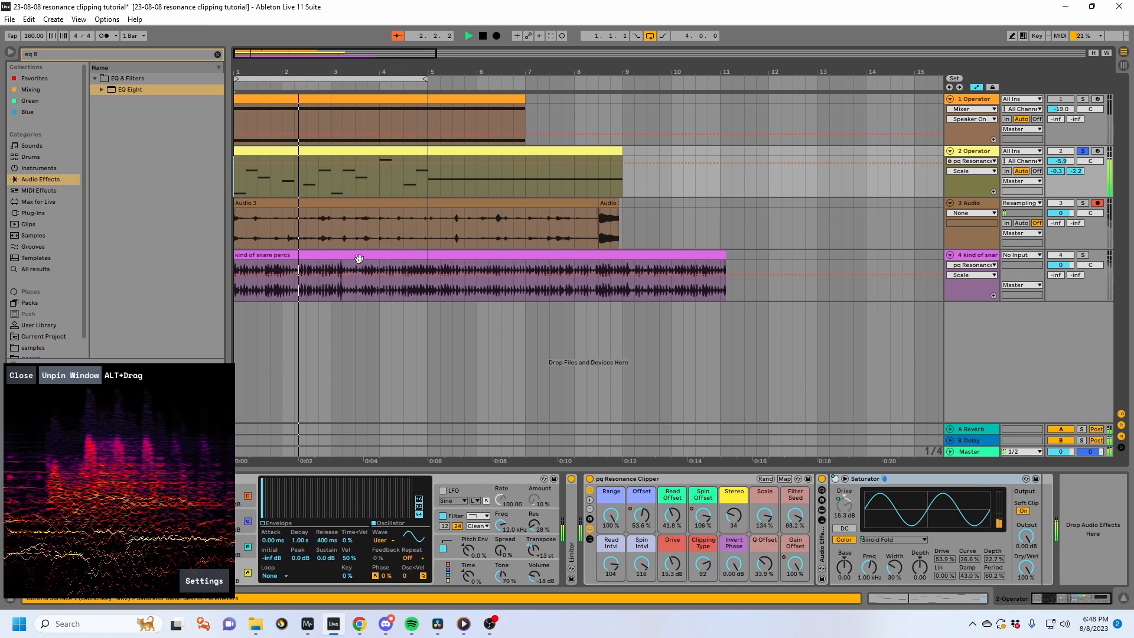
left_click_drag(618, 513, 618, 512)
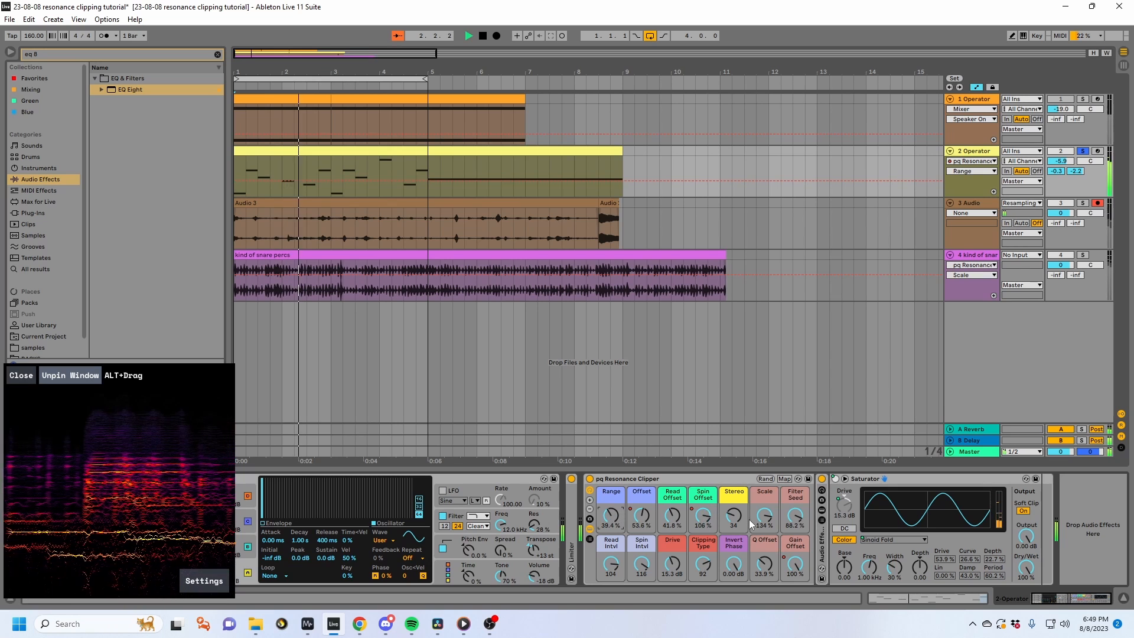
Try the rack with Stereo at 81, Scale at 200% and a higher Drive, and vary the Range.
left_click_drag(734, 515, 760, 502)
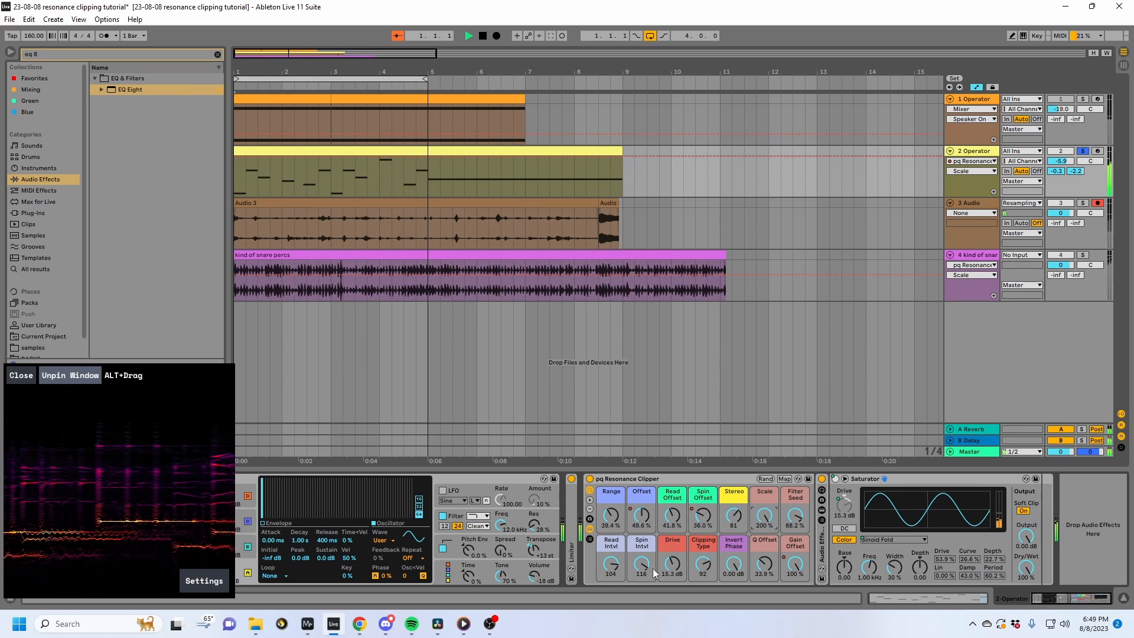
left_click_drag(676, 567, 676, 564)
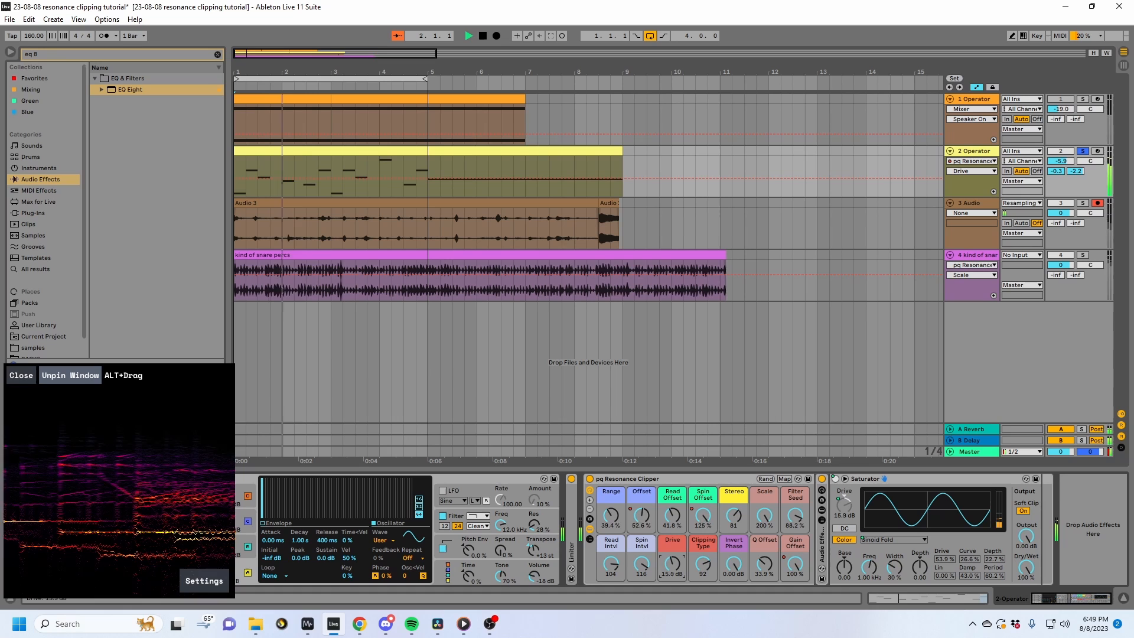
left_click(763, 563)
left_click_drag(612, 515, 611, 494)
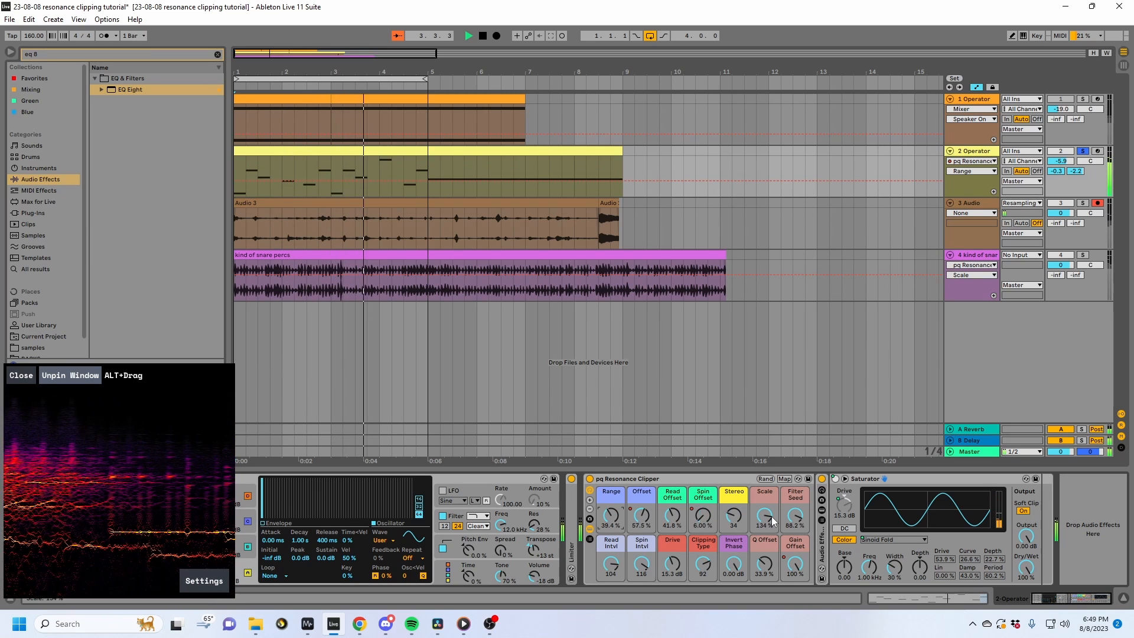
Set the rack's Stereo to 81 and Drive to 18.7 dB.
left_click_drag(737, 518, 737, 525)
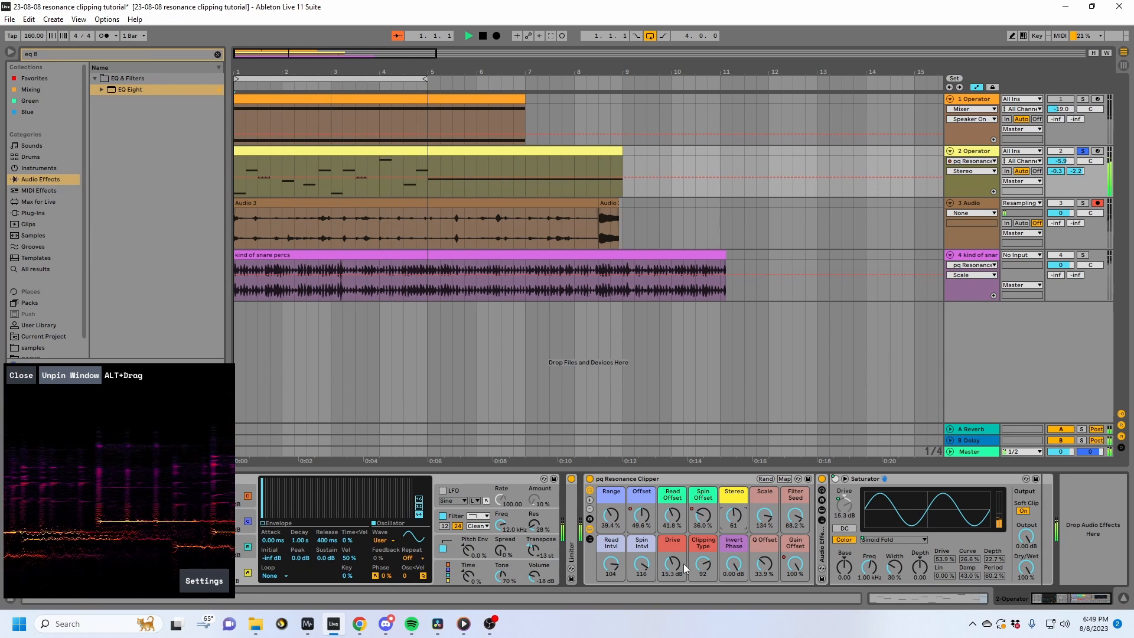
left_click_drag(676, 566, 676, 560)
key("super")
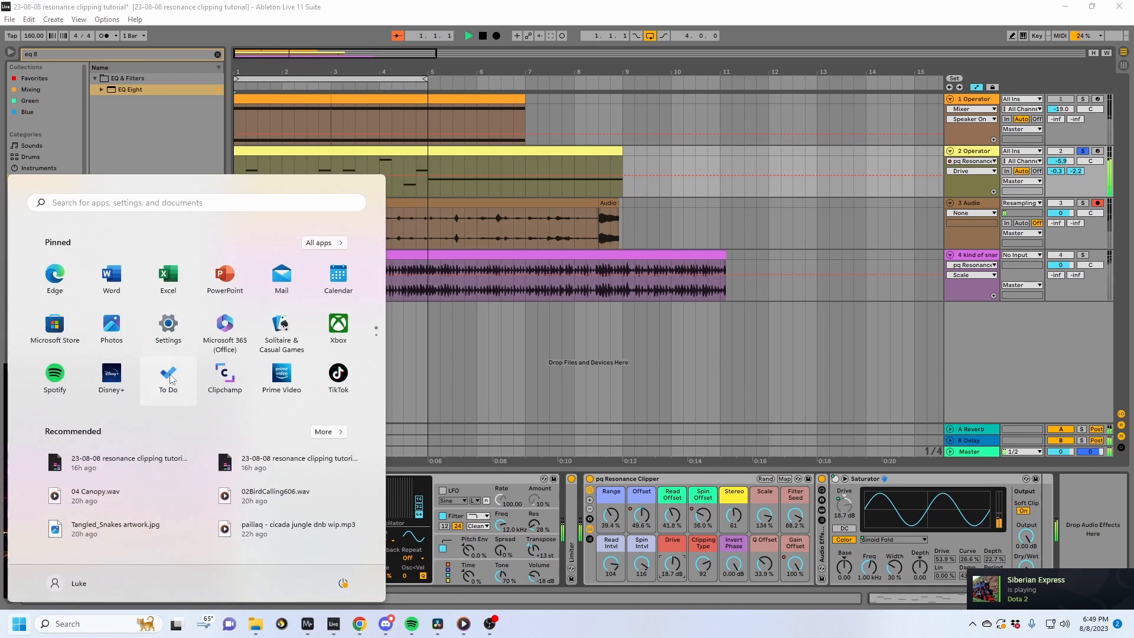
left_click(163, 371)
left_click(889, 287)
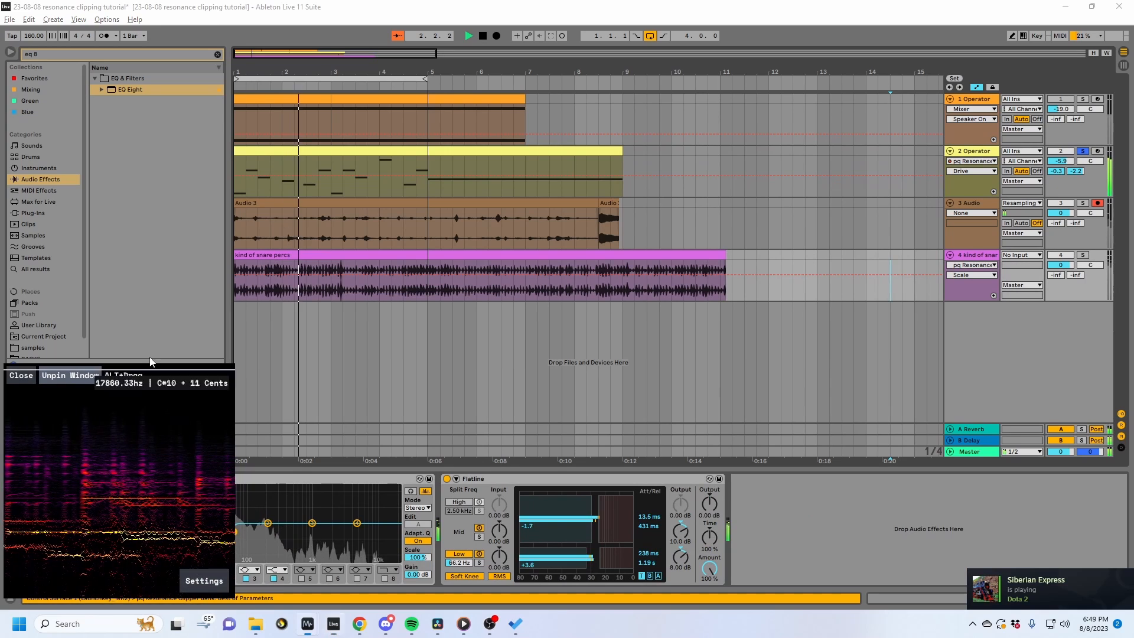
Move the MiniMeters window up clear of the device chain and collapse the EQ Eight on the "kind of snare percs" track.
left_click_drag(107, 368, 113, 243)
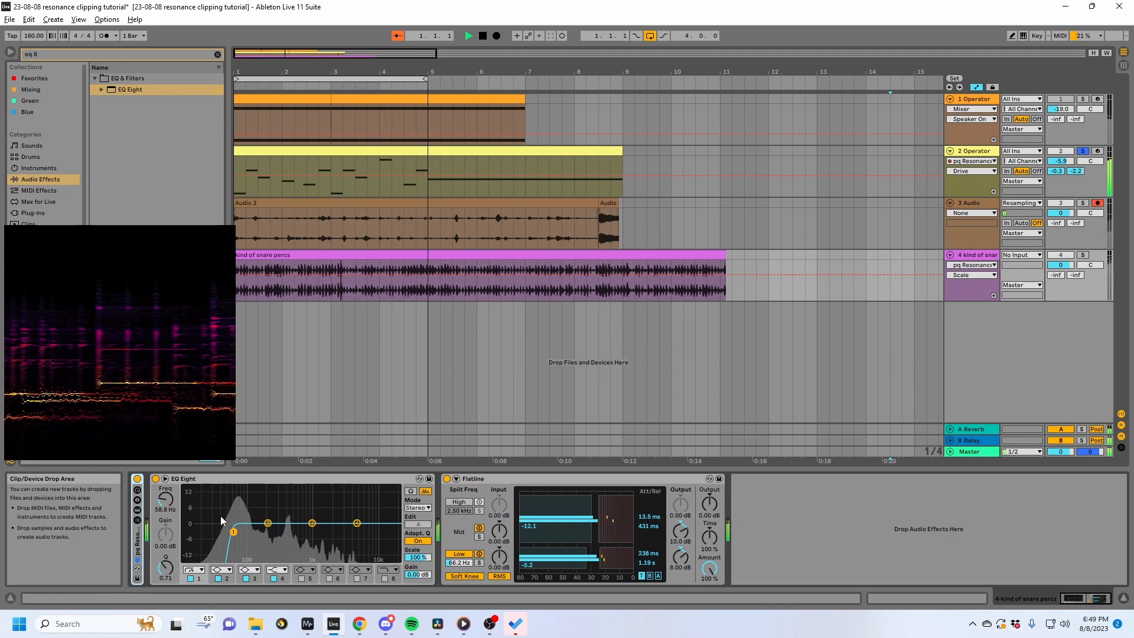
double_click(238, 483)
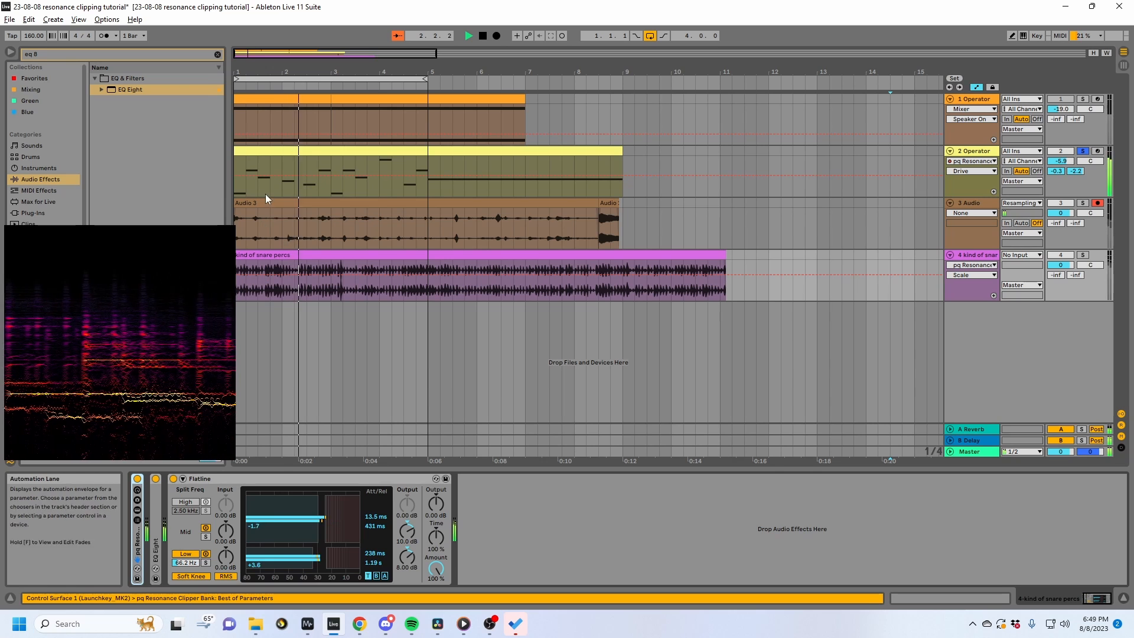
Open the second Operator track's devices and draw extra harmonics into oscillator A's waveform.
left_click(246, 192)
left_click(300, 497)
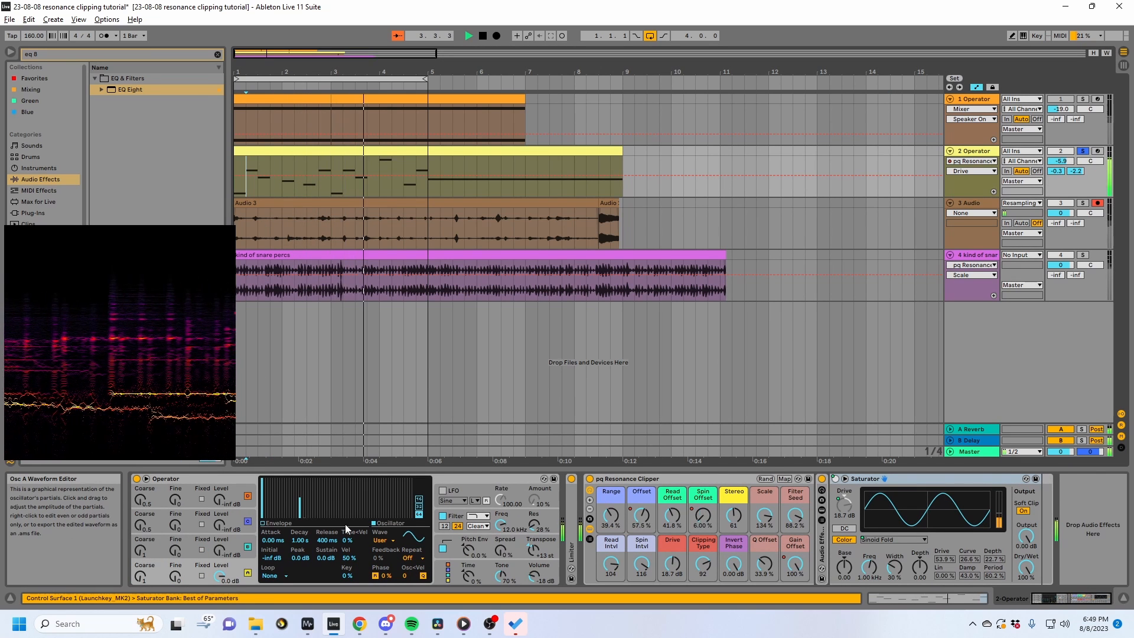
left_click(351, 512)
left_click(276, 512)
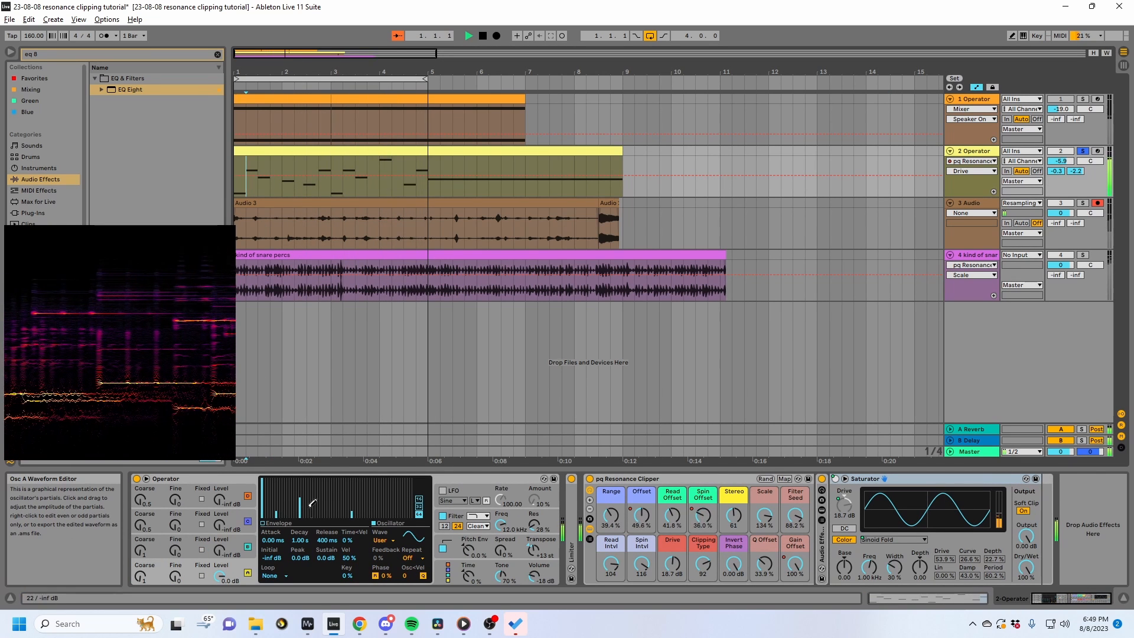
left_click_drag(300, 509, 305, 514)
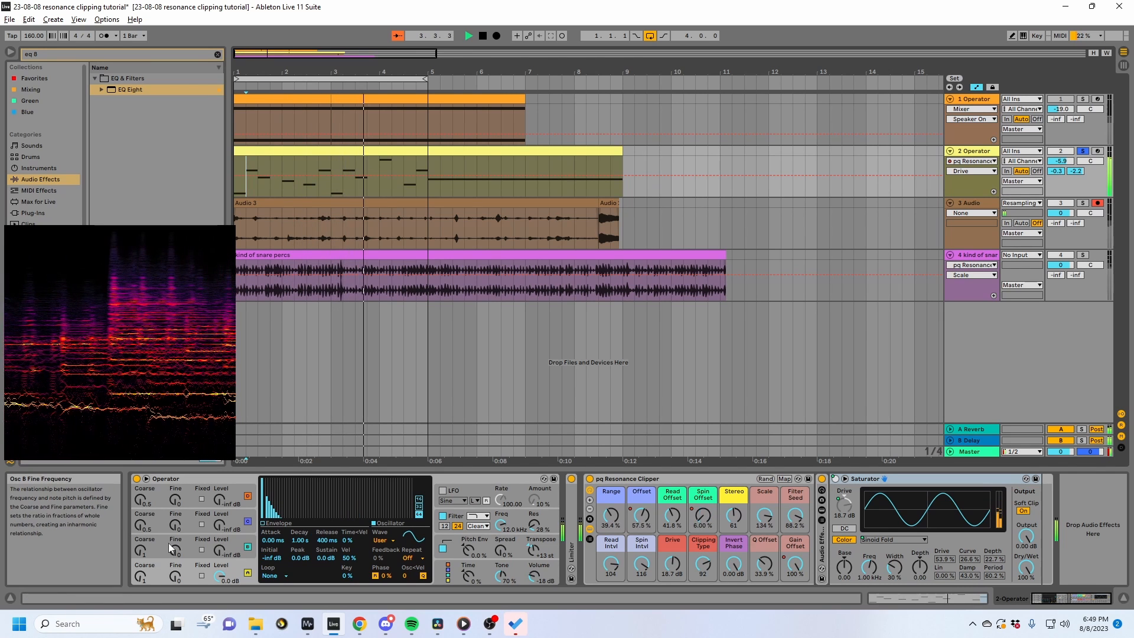
Bring in Operator's oscillator B, draw harmonics into its waveform and lower the track volume to -15.9 dB.
left_click_drag(219, 549, 219, 550)
mouse_move(263, 518)
left_mouse_down()
mouse_move(416, 526)
mouse_move(251, 503)
left_mouse_up()
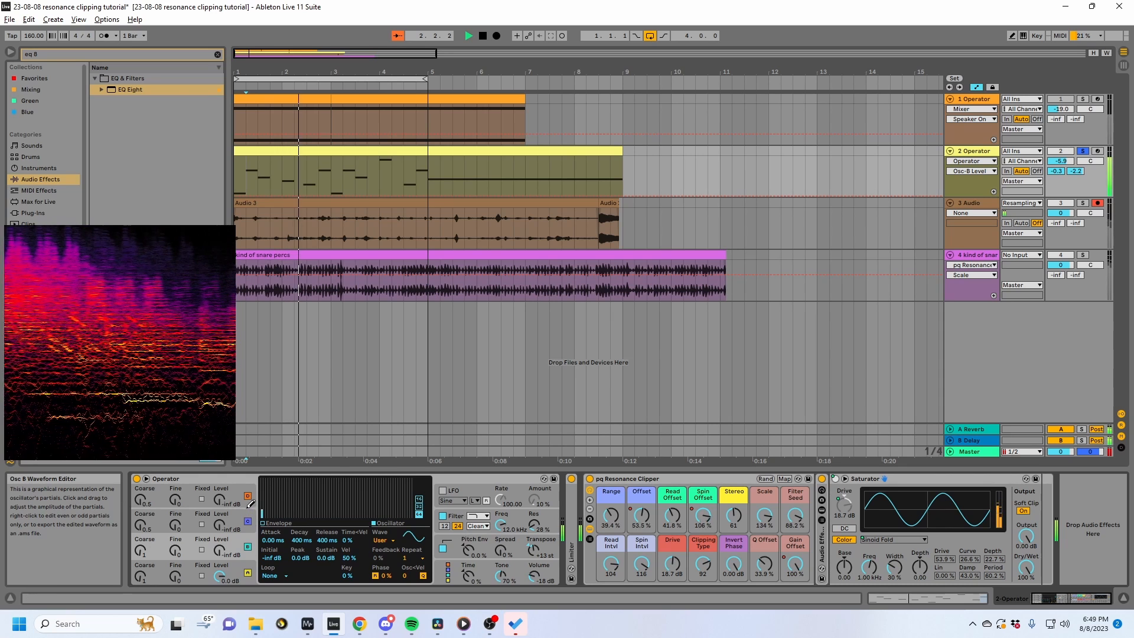
left_click_drag(1061, 161, 1062, 178)
Set oscillator B's Coarse frequency to 2 and vary its level, ending at -inf dB.
left_click(141, 550)
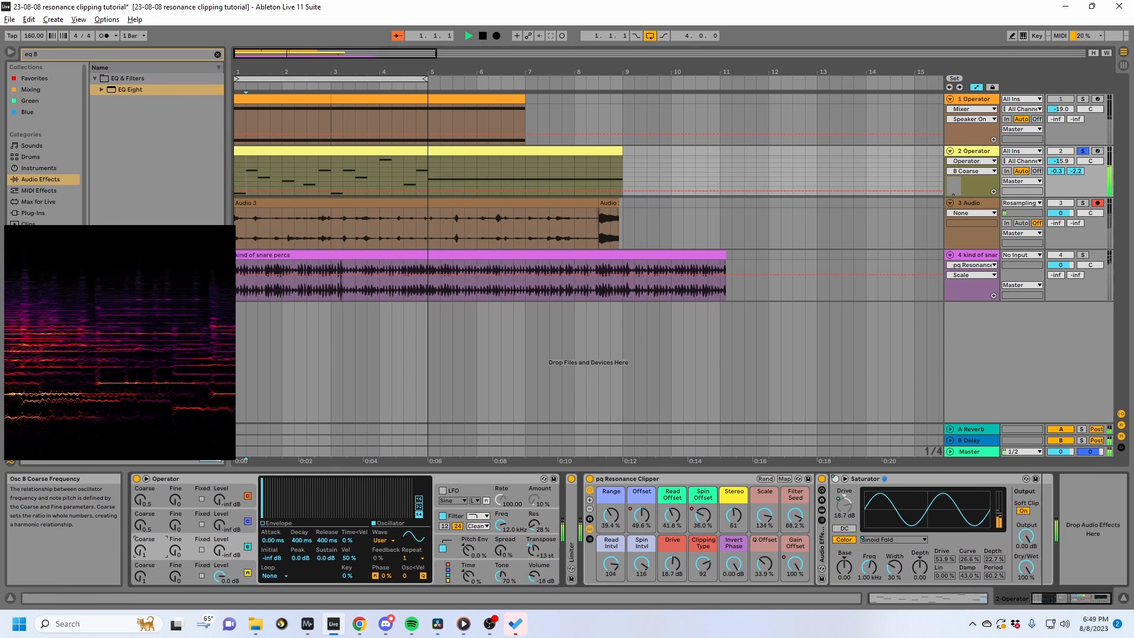
mouse_move(215, 559)
left_mouse_down()
mouse_move(215, 548)
mouse_move(236, 560)
left_mouse_up()
left_click(216, 561)
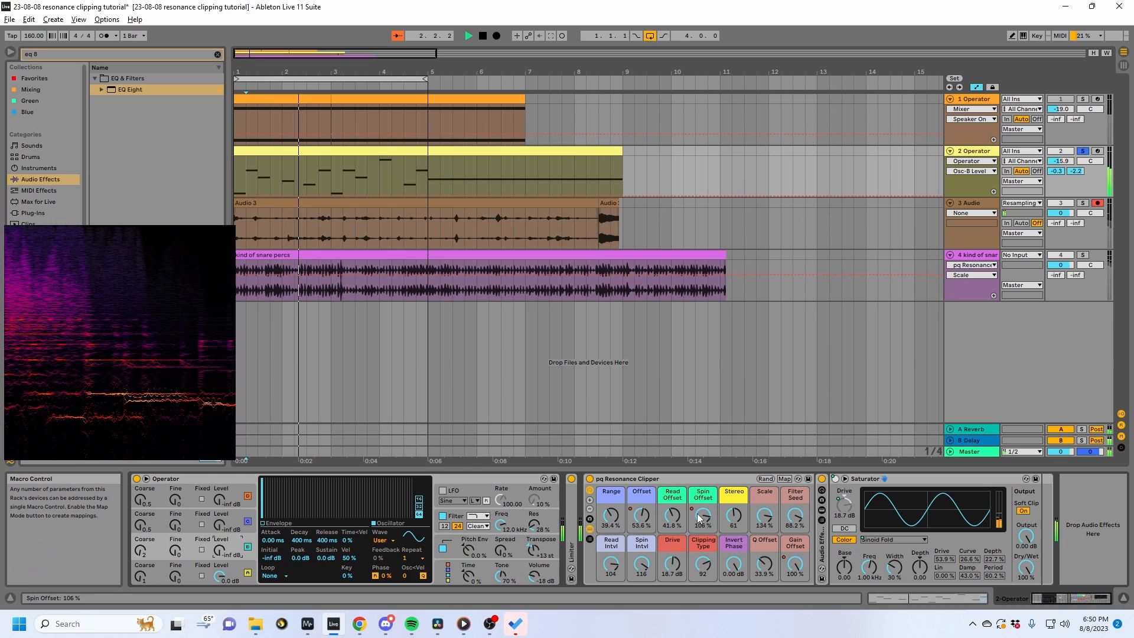
Set the pq Resonance Clipper rack's Stereo to 78 and Q Offset to 27.6%.
left_click(734, 517)
left_click_drag(733, 517, 733, 507)
mouse_move(765, 564)
left_mouse_down()
mouse_move(764, 553)
mouse_move(764, 582)
left_mouse_up()
Enable Operator's pitch envelope with an amount of 70% and raise its peak to +48 st.
left_click(246, 571)
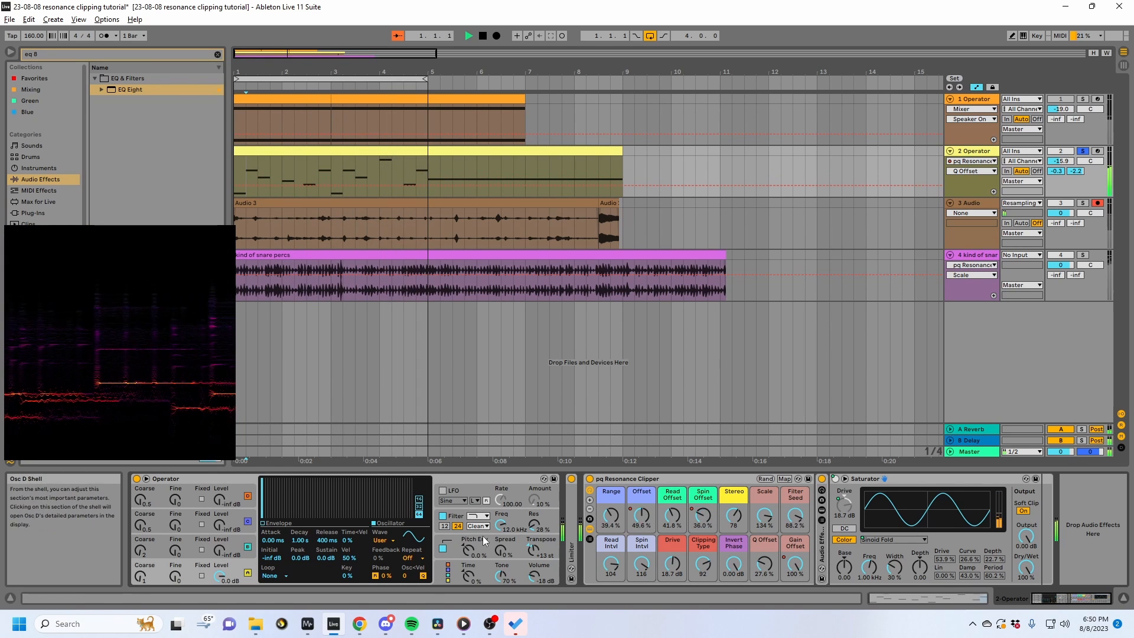
mouse_move(469, 549)
left_mouse_down()
mouse_move(470, 534)
mouse_move(467, 550)
left_mouse_up()
left_click_drag(312, 481, 319, 502)
left_click_drag(476, 557, 476, 527)
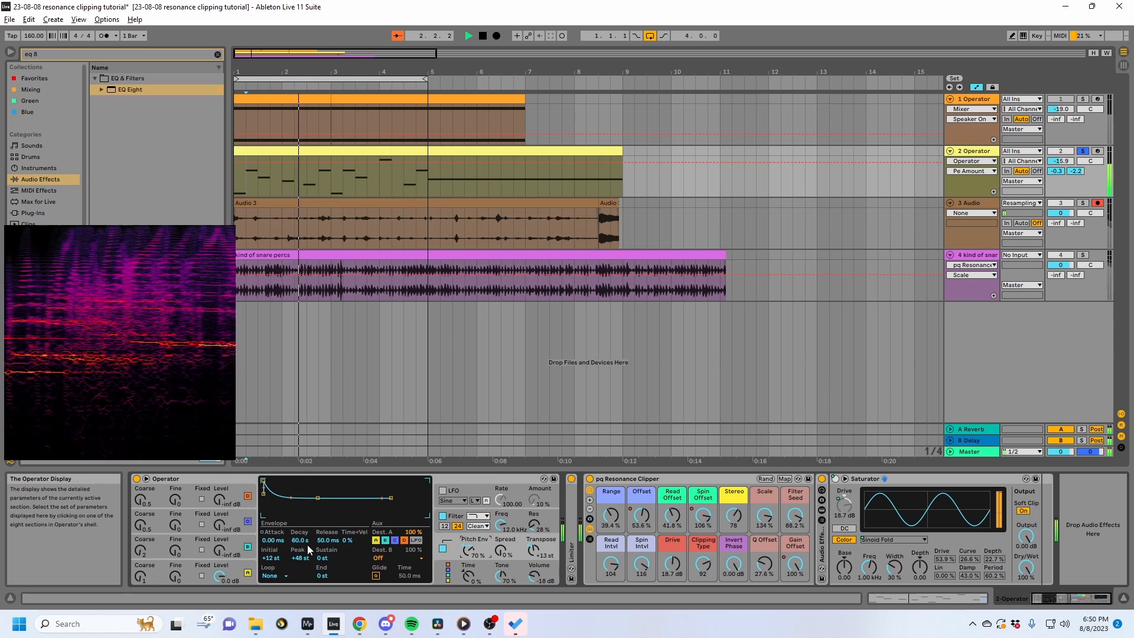
Set the pitch envelope's decay to 579 ms and its peak to +46 st.
left_click_drag(313, 541, 313, 583)
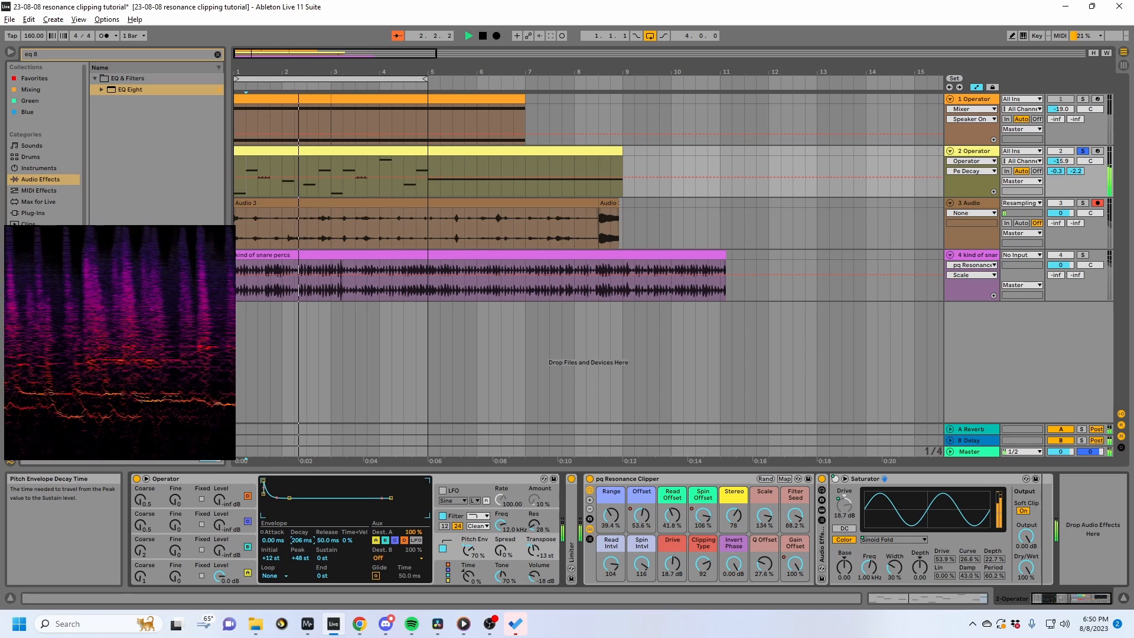
left_click_drag(302, 540, 302, 536)
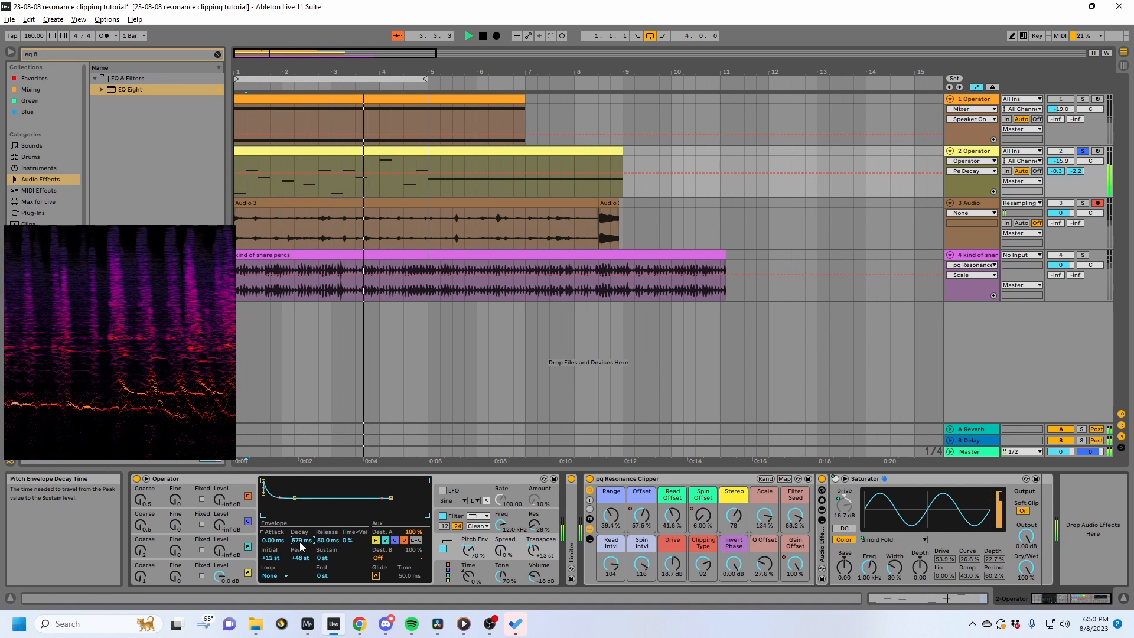
left_click_drag(263, 481, 263, 483)
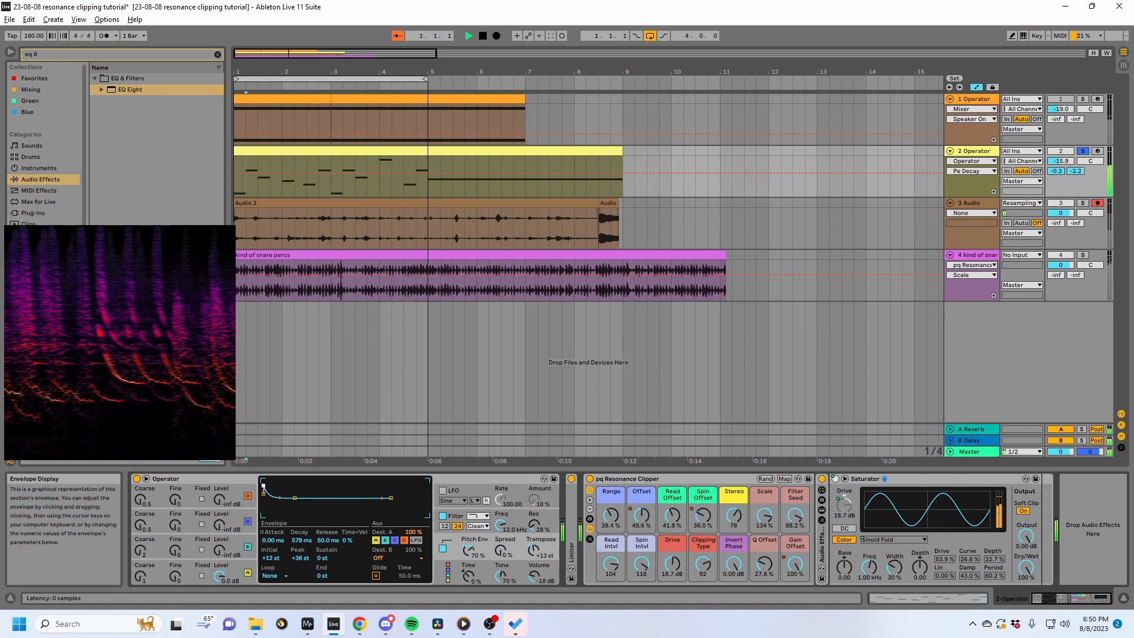
Set the pitch envelope's peak to +12 st and Operator's transpose to +14 st.
left_click(538, 557)
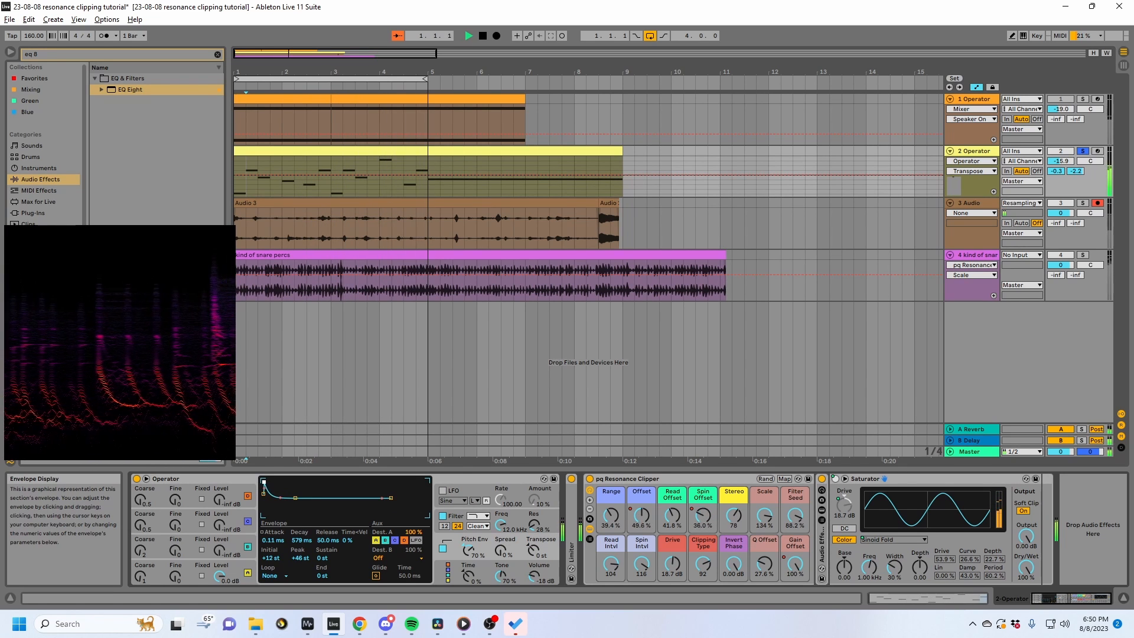
left_click_drag(533, 551, 534, 540)
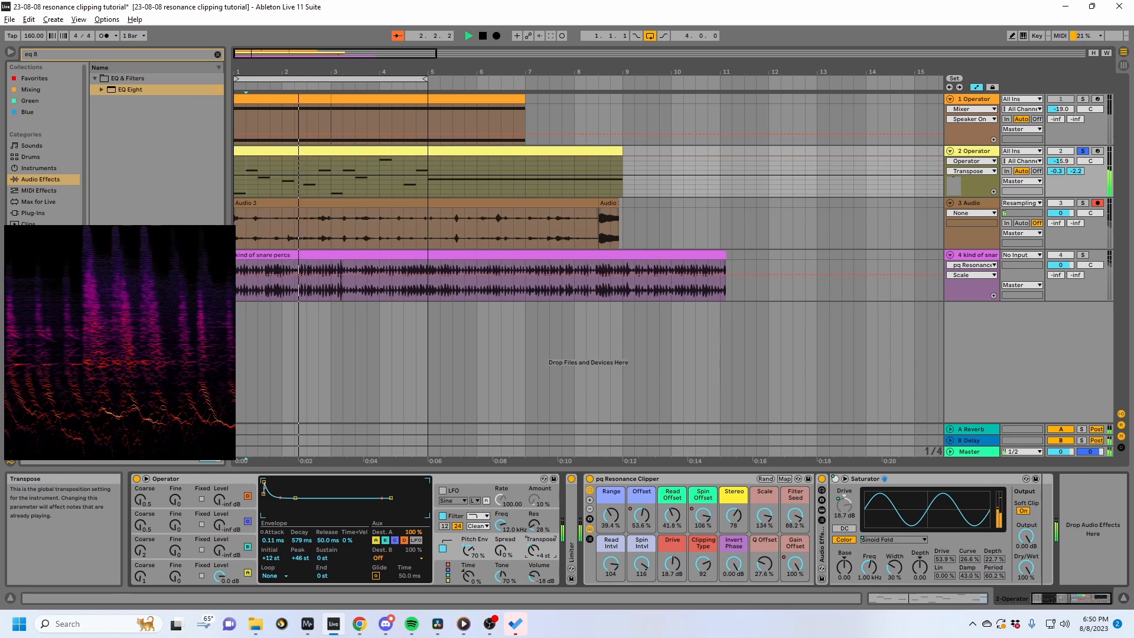
left_click_drag(301, 558, 300, 579)
left_click(540, 552)
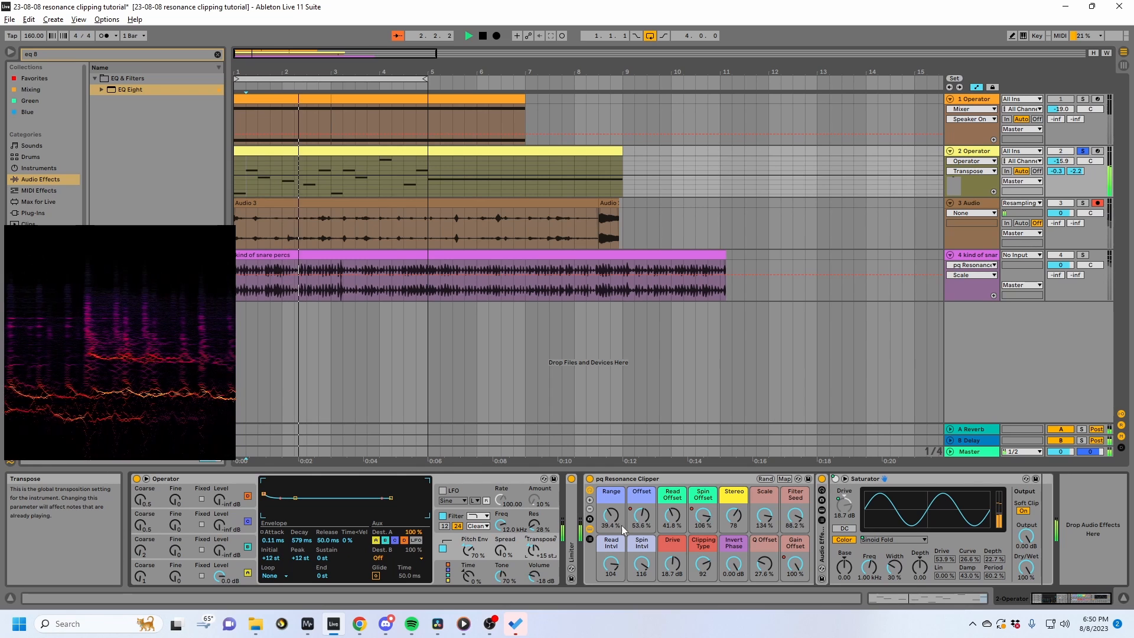
Set the rack's Scale to 200%, Spin Intvl to 83 and Drive to 8.79 dB, and stop playback.
left_click_drag(765, 517, 765, 475)
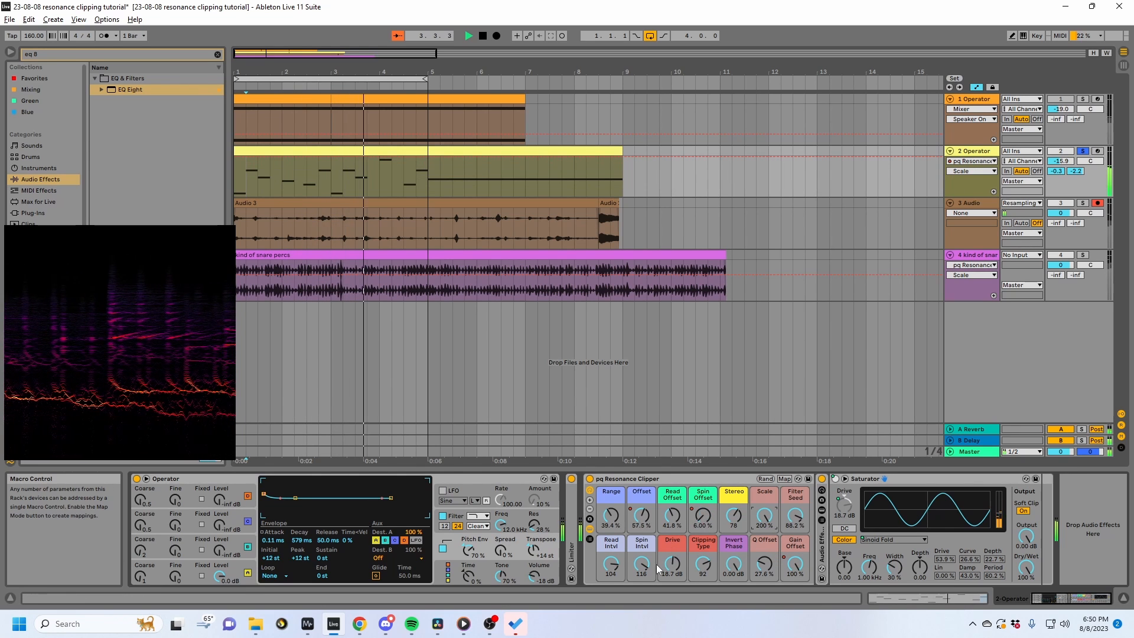
left_click_drag(641, 564, 641, 584)
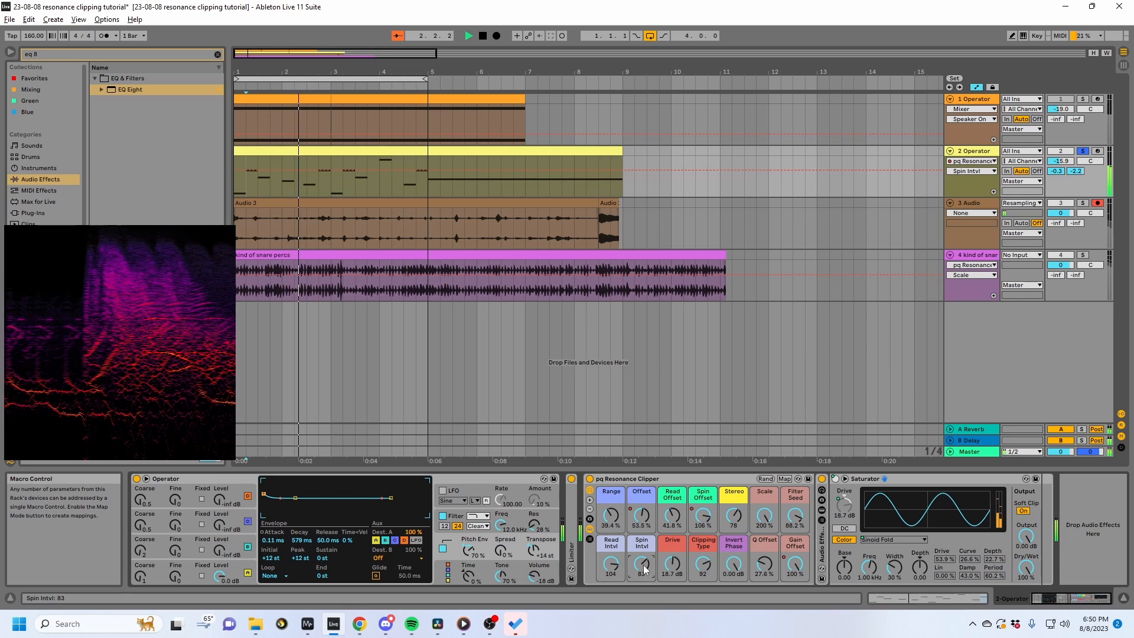
left_click(674, 565)
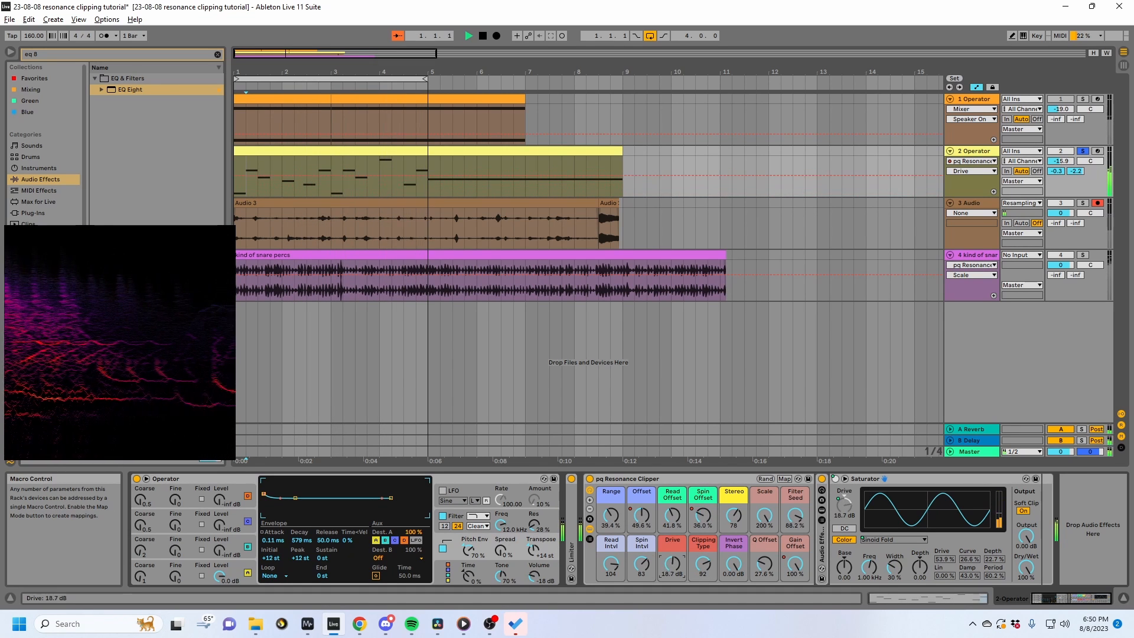
left_click_drag(673, 564, 673, 585)
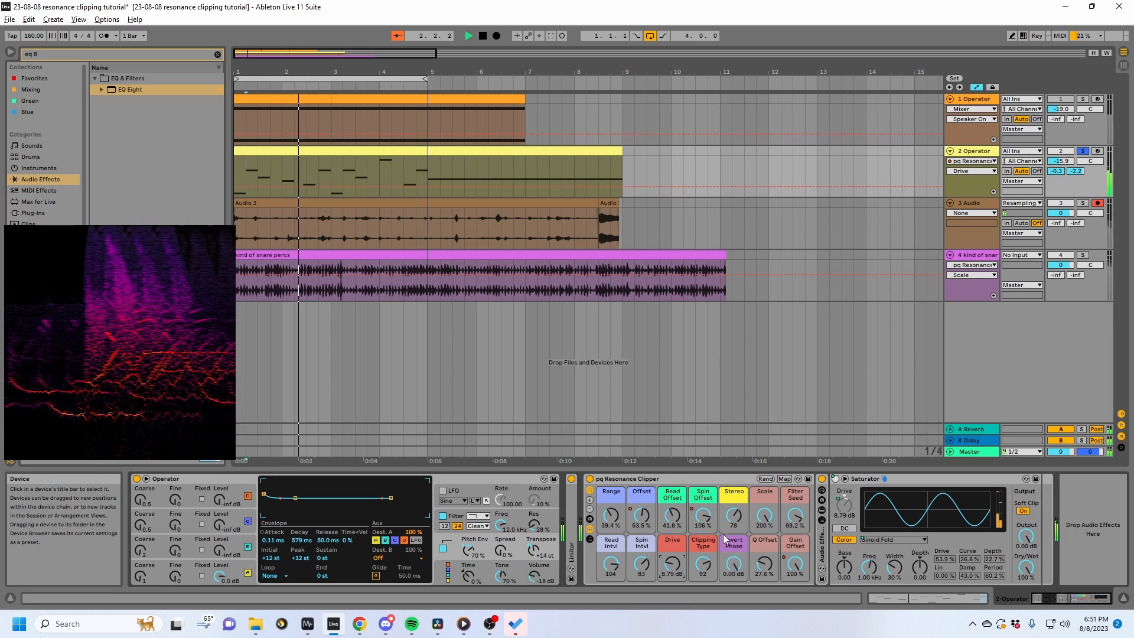
key("space")
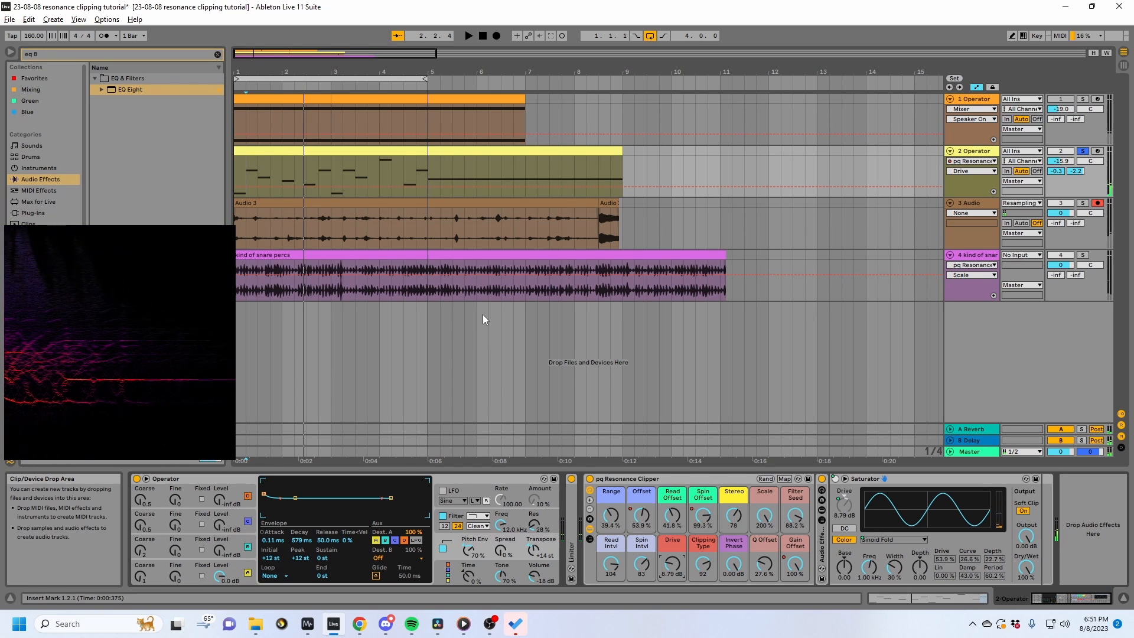